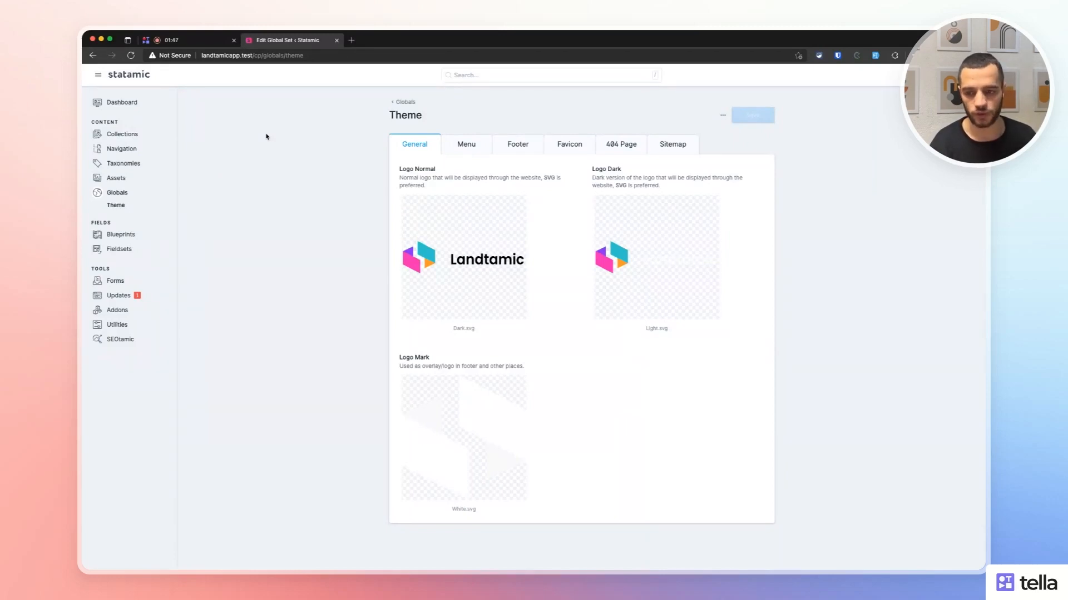
Review the Theme menu settings, then scroll through the Landtamic home page's hero, features, stats and footer.
{"action": "left_click", "coordinate": [463, 143]}
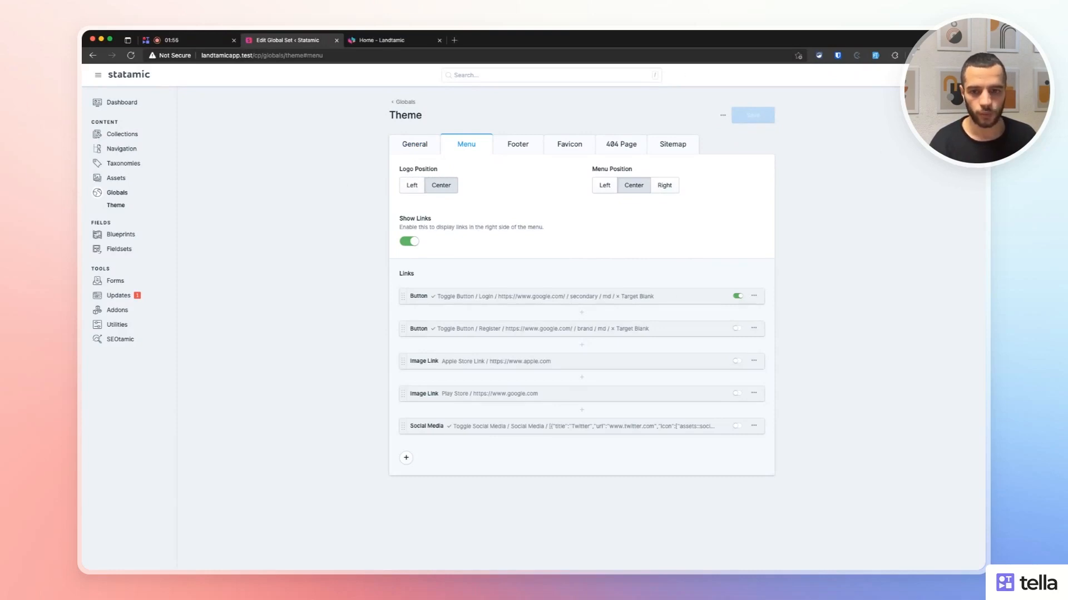
{"action": "left_click", "coordinate": [402, 42]}
{"action": "scroll", "coordinate": [279, 255], "scroll_direction": "down", "scroll_amount": 15}
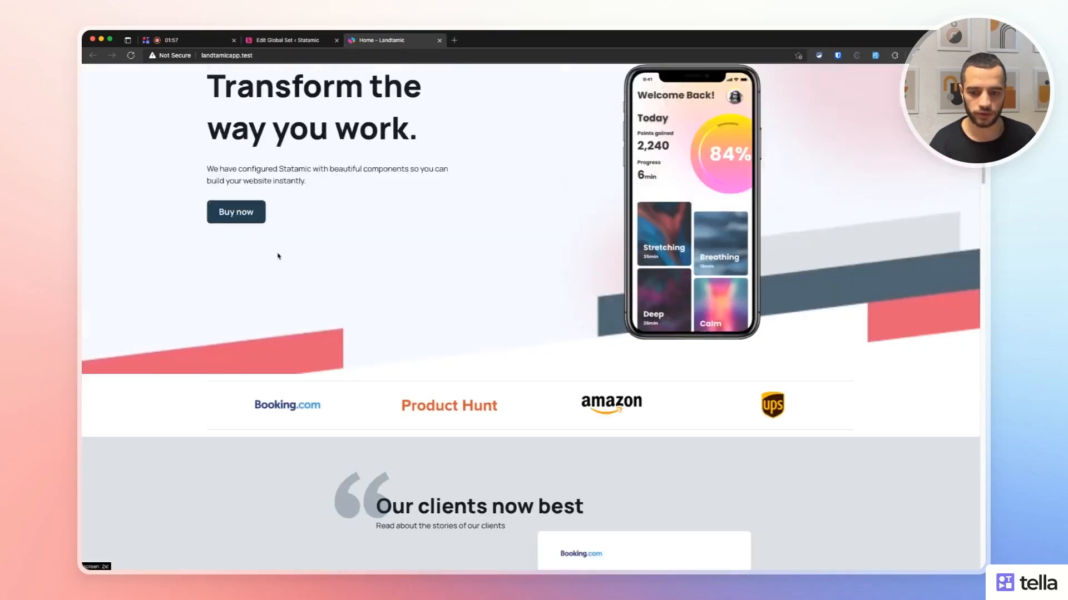
{"action": "scroll", "coordinate": [288, 292], "scroll_direction": "down", "scroll_amount": 15}
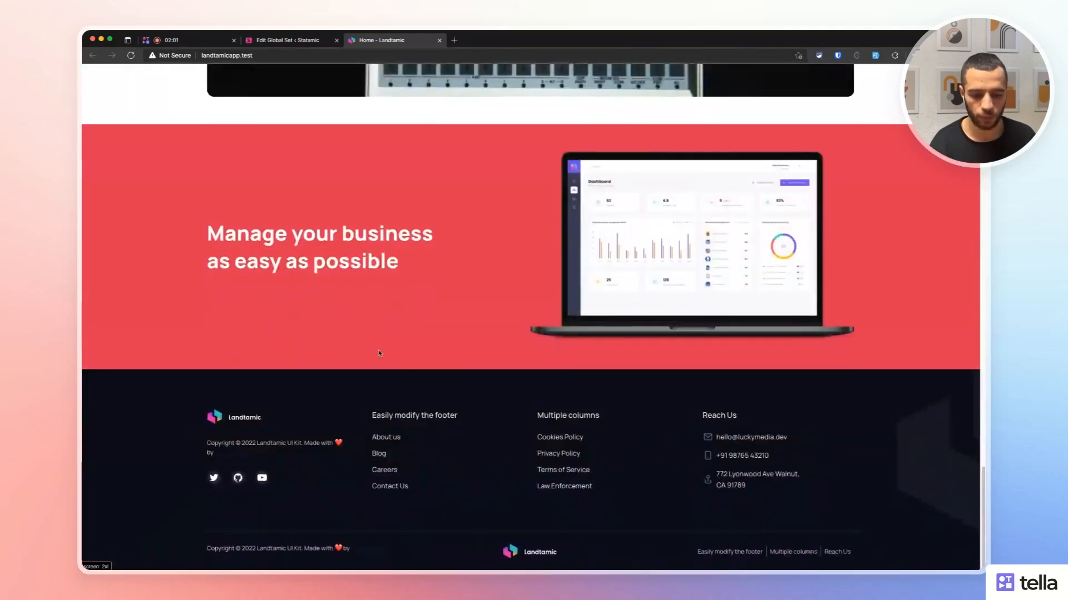
{"action": "scroll", "coordinate": [548, 438], "scroll_direction": "up", "scroll_amount": 15}
{"action": "scroll", "coordinate": [473, 404], "scroll_direction": "down", "scroll_amount": 10}
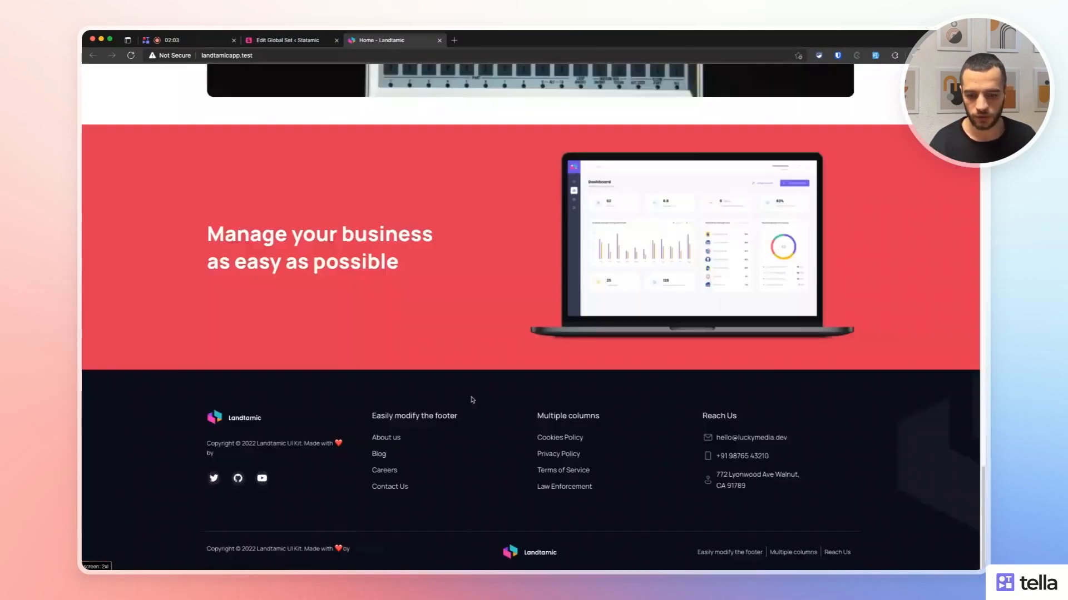
{"action": "scroll", "coordinate": [474, 411], "scroll_direction": "up", "scroll_amount": 20}
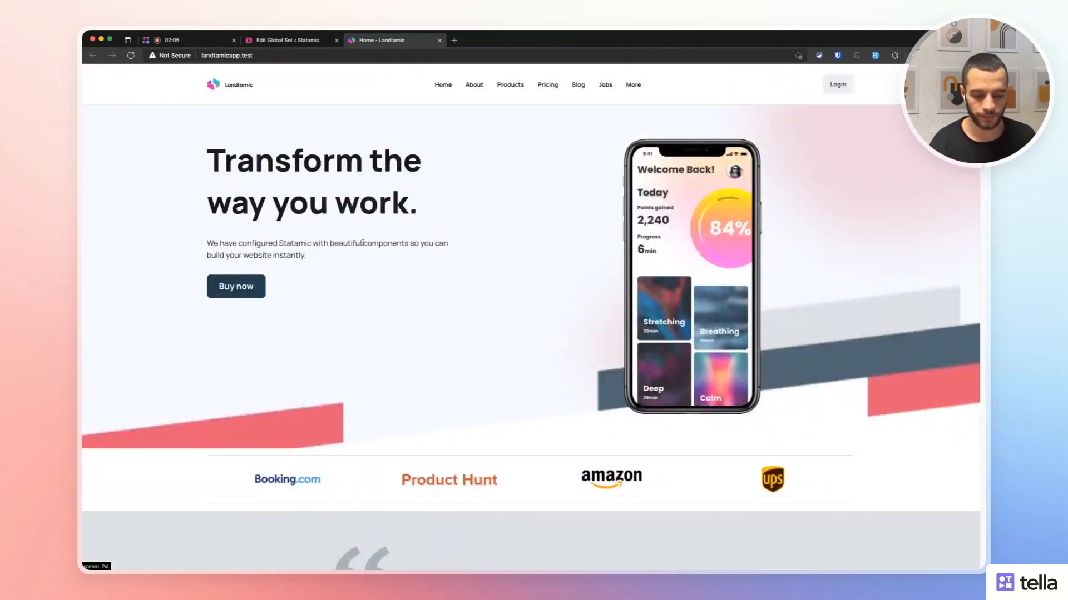
{"action": "scroll", "coordinate": [300, 294], "scroll_direction": "down", "scroll_amount": 6}
{"action": "scroll", "coordinate": [293, 296], "scroll_direction": "up", "scroll_amount": 6}
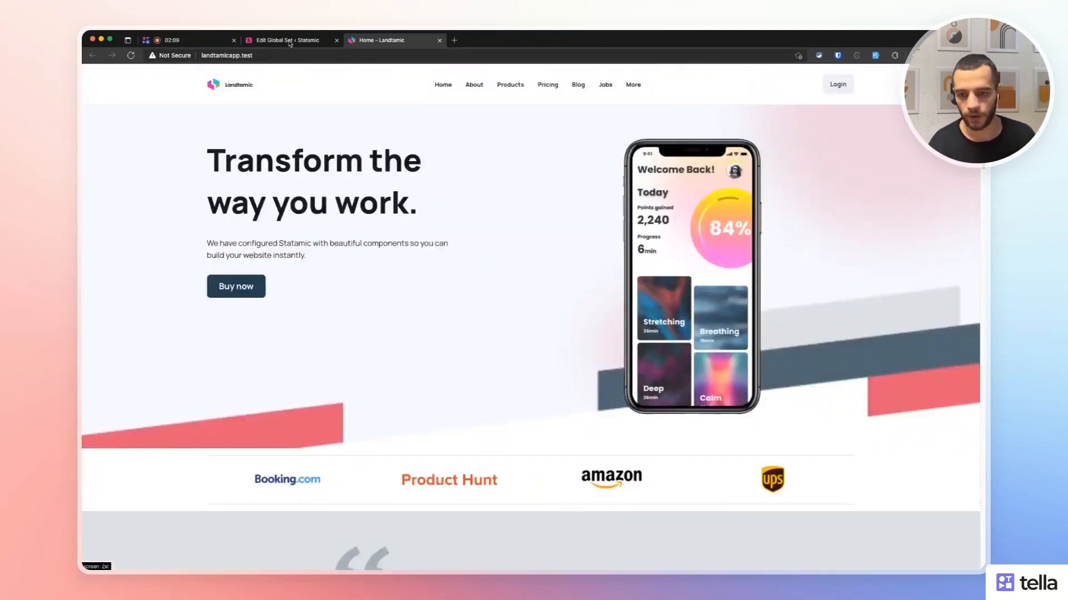
Compare the Theme menu settings with the live home page header.
{"action": "left_click", "coordinate": [289, 43]}
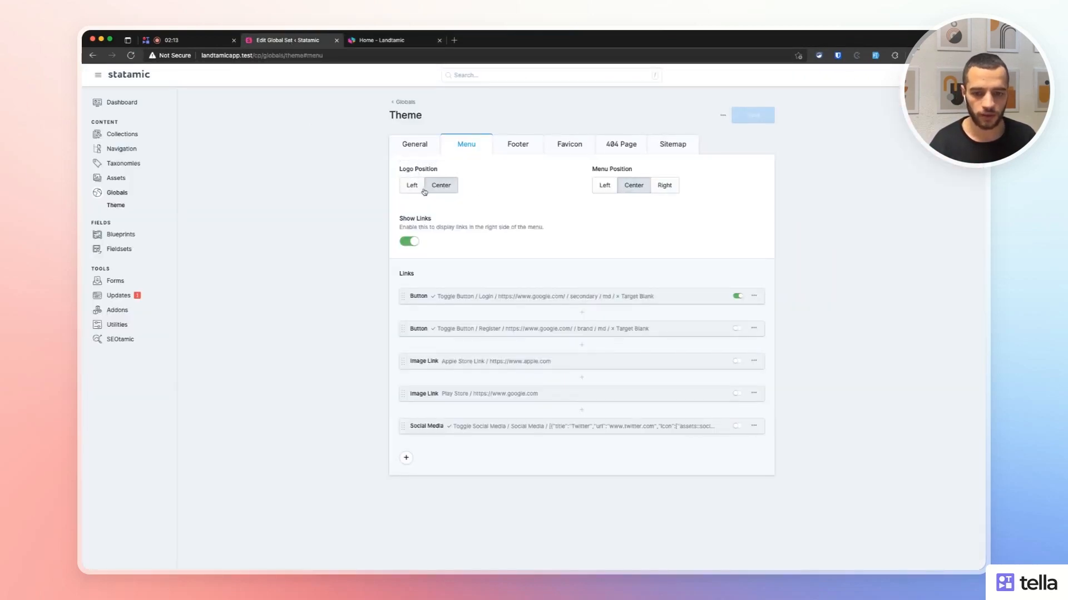
{"action": "left_click", "coordinate": [383, 42]}
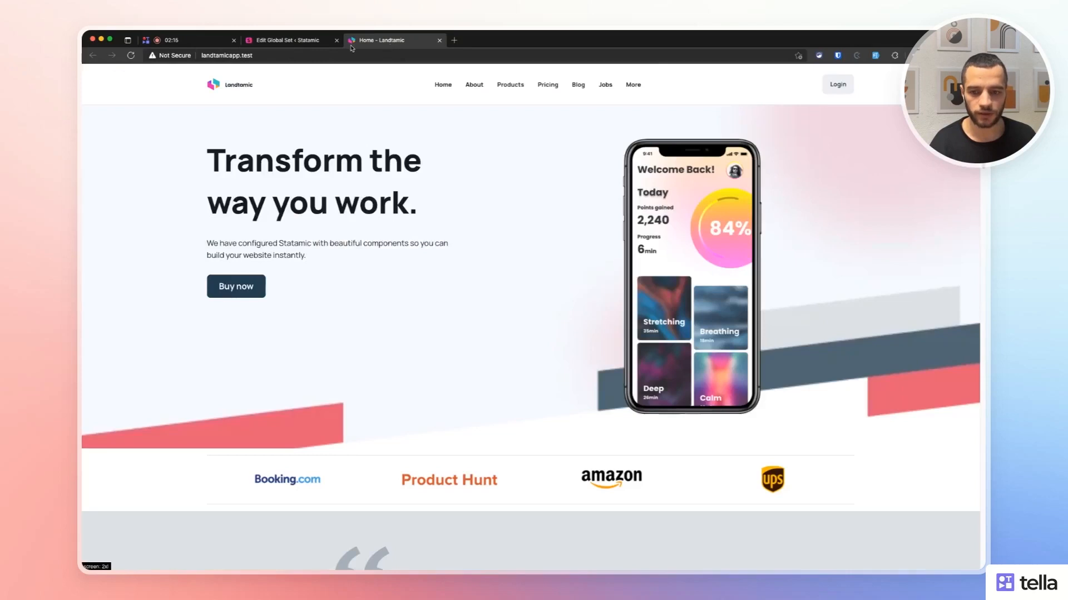
{"action": "left_click", "coordinate": [131, 56]}
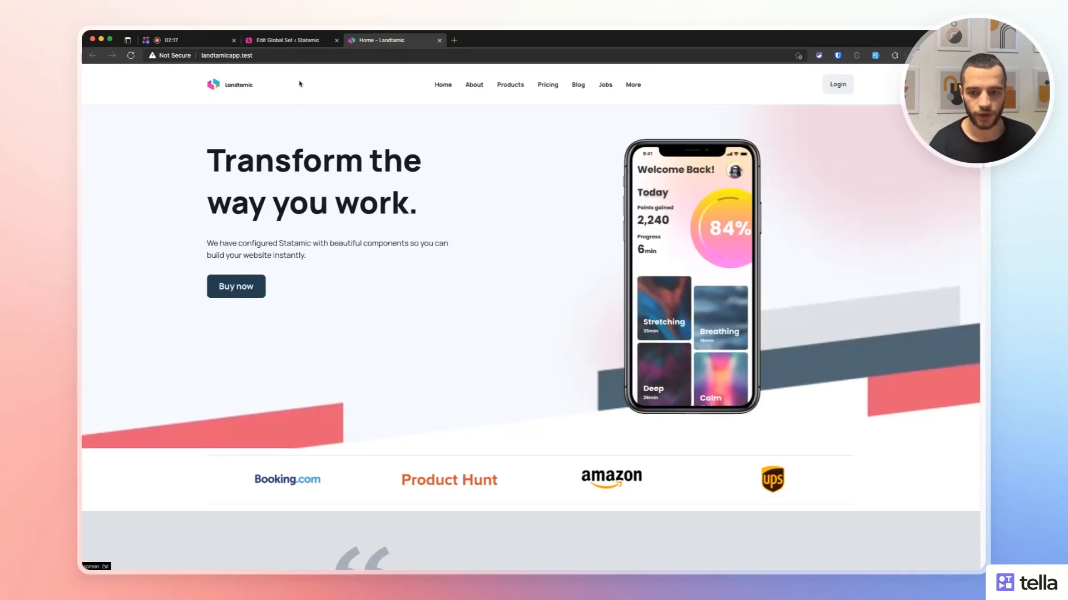
{"action": "left_click", "coordinate": [284, 45]}
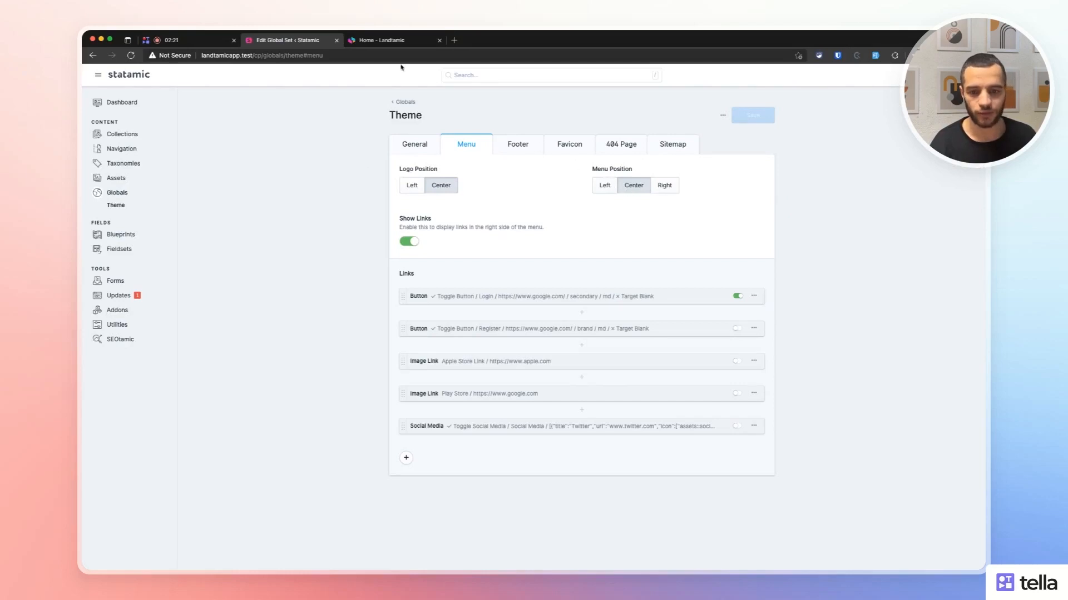
{"action": "left_click", "coordinate": [391, 47]}
{"action": "left_click", "coordinate": [276, 47]}
Set Menu Position to Left, save, and reload the site to check the header.
{"action": "left_click", "coordinate": [606, 189]}
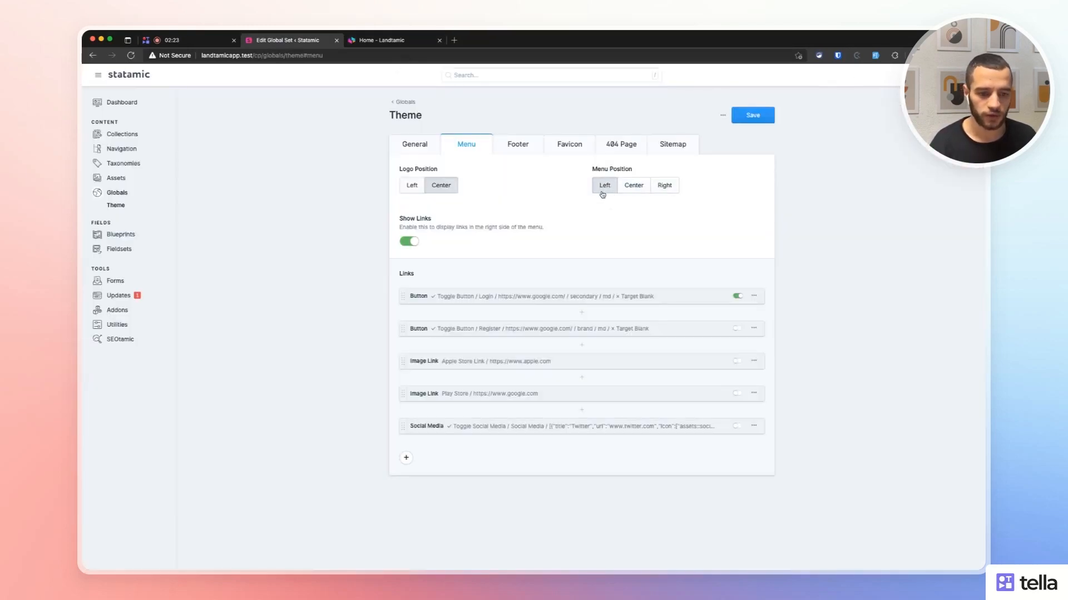
{"action": "left_click", "coordinate": [755, 119]}
{"action": "left_click", "coordinate": [416, 43]}
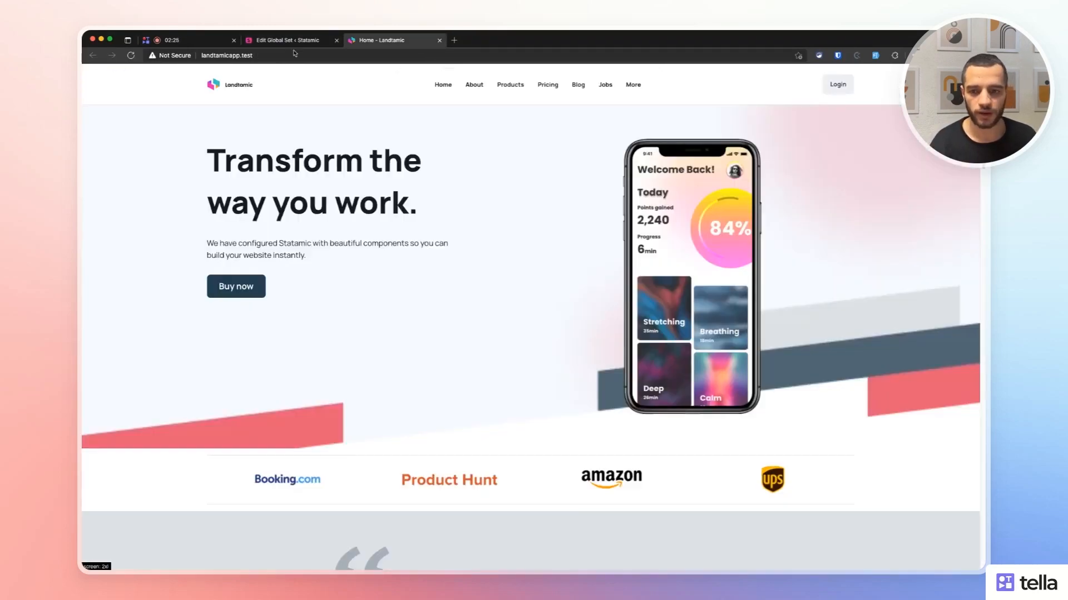
{"action": "left_click", "coordinate": [130, 55]}
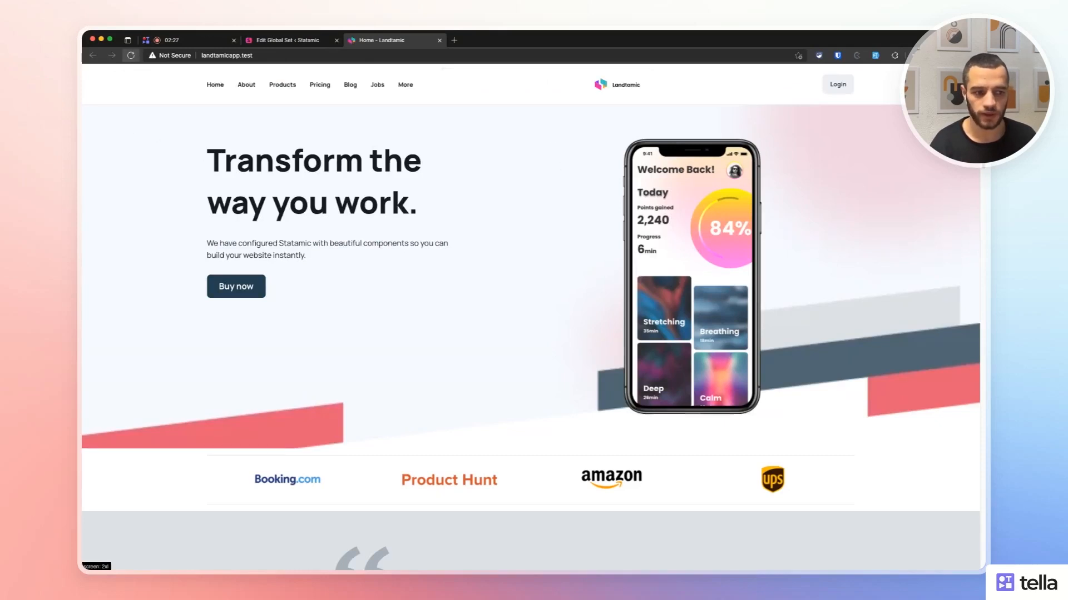
{"action": "left_click", "coordinate": [283, 40]}
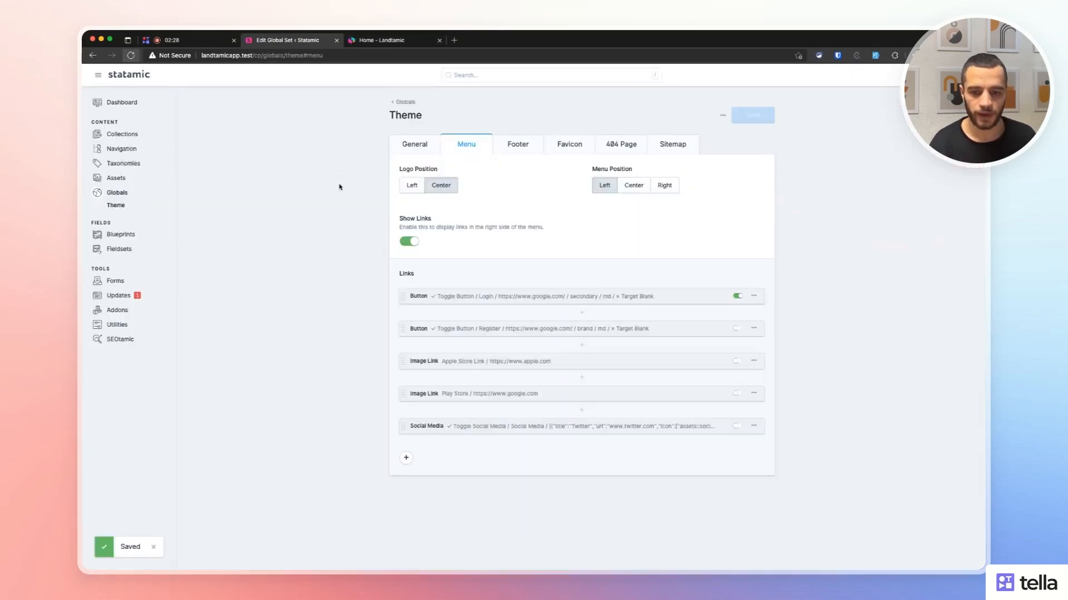
{"action": "left_click_drag", "start_coordinate": [412, 221], "coordinate": [439, 230]}
{"action": "left_click", "coordinate": [399, 229]}
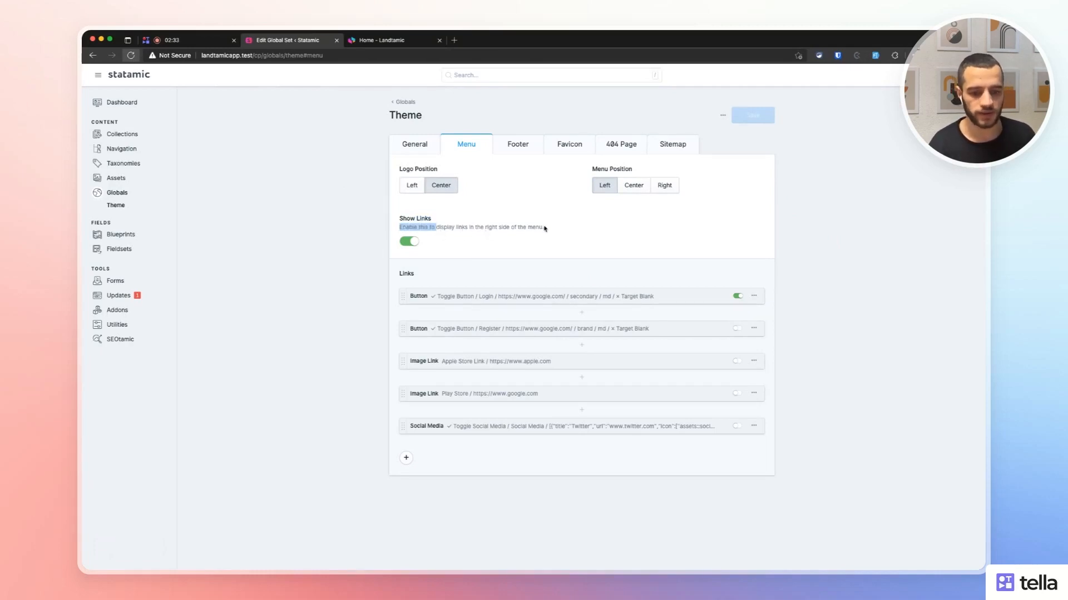
Turn off Show Links, save, and confirm the Login button is gone from the site header.
{"action": "left_click", "coordinate": [403, 243]}
{"action": "left_click", "coordinate": [738, 114]}
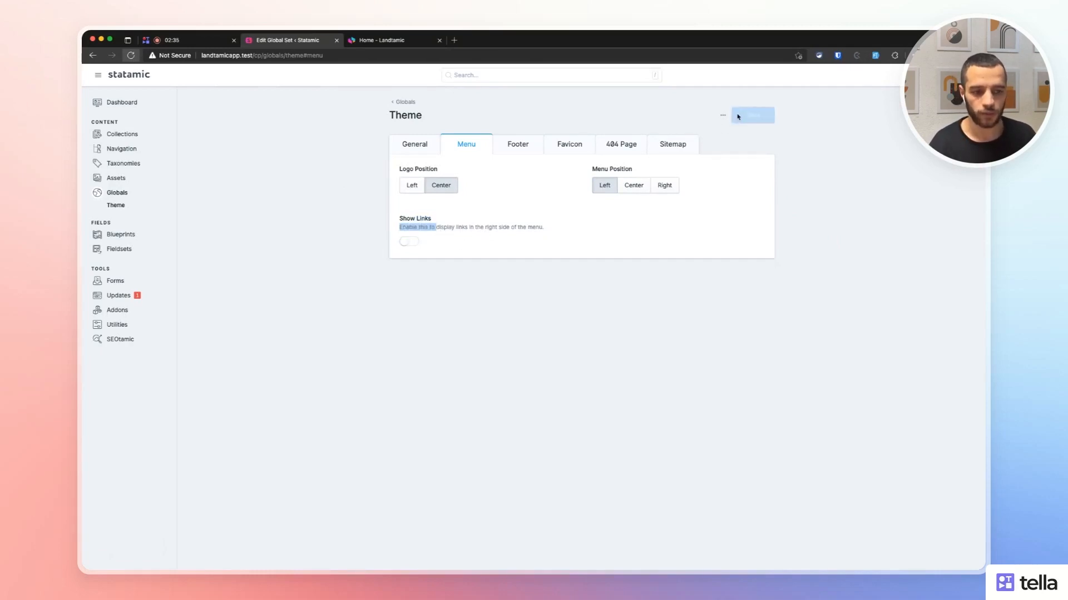
{"action": "left_click", "coordinate": [369, 40]}
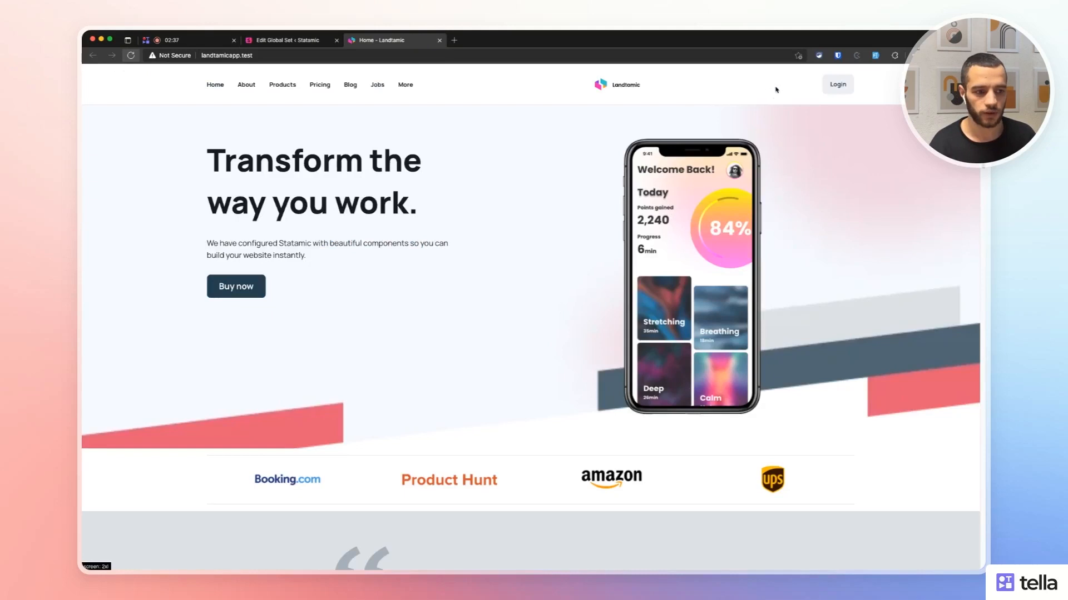
{"action": "left_click", "coordinate": [132, 56]}
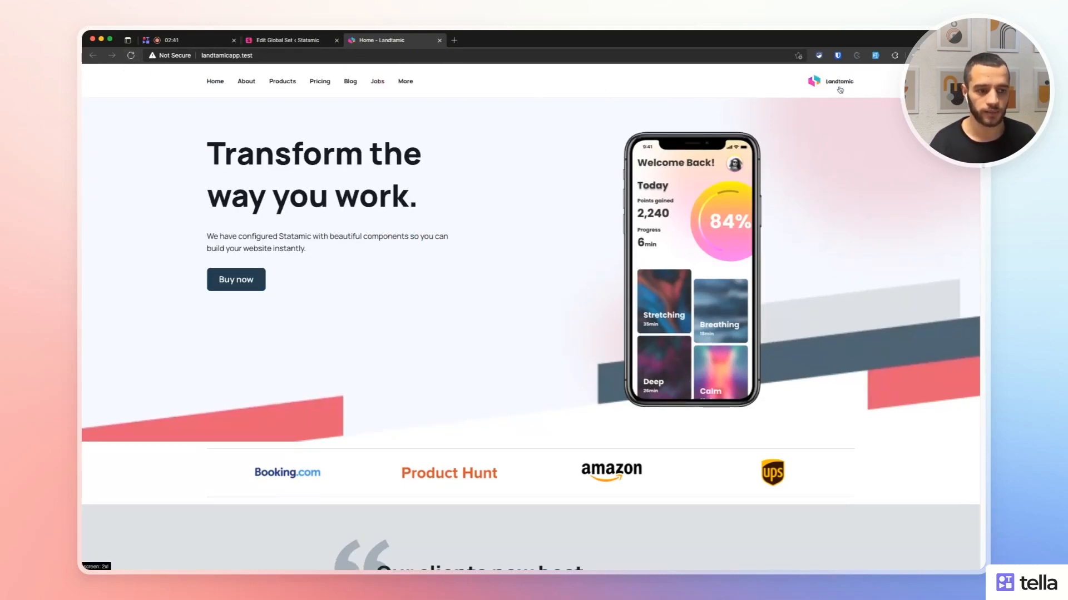
{"action": "left_click", "coordinate": [288, 40]}
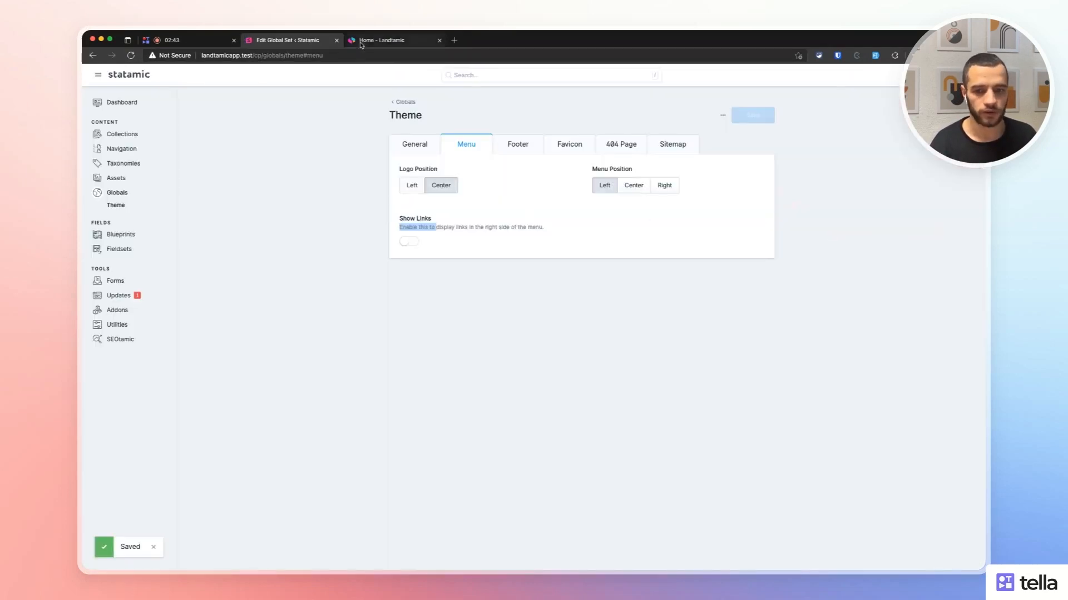
{"action": "left_click", "coordinate": [400, 40]}
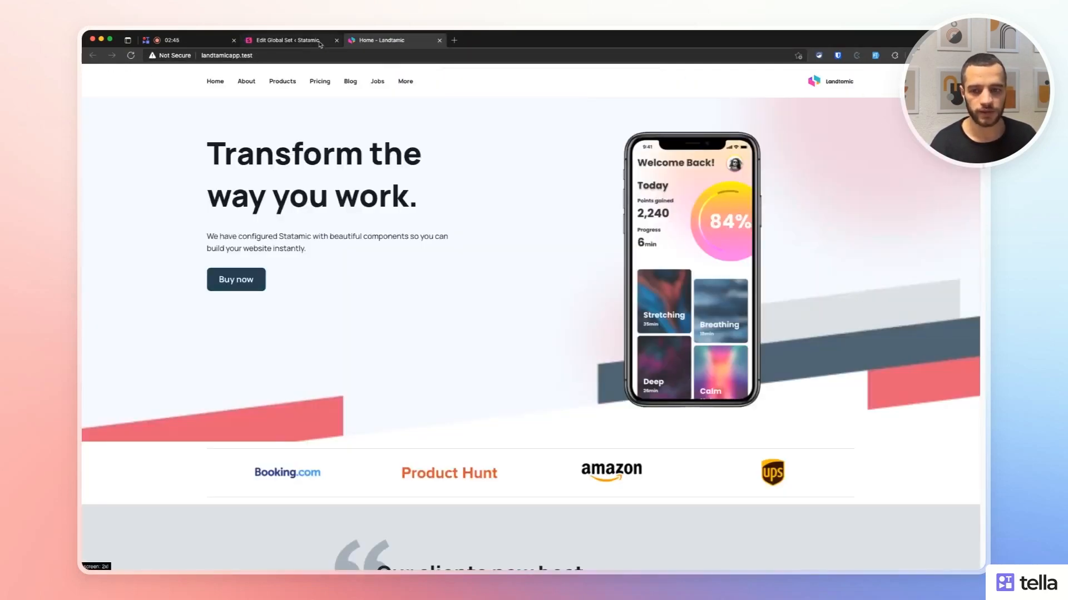
{"action": "left_click", "coordinate": [288, 40]}
Set Menu Position to Right and Logo Position to Left, save, and check the header.
{"action": "left_click", "coordinate": [665, 186]}
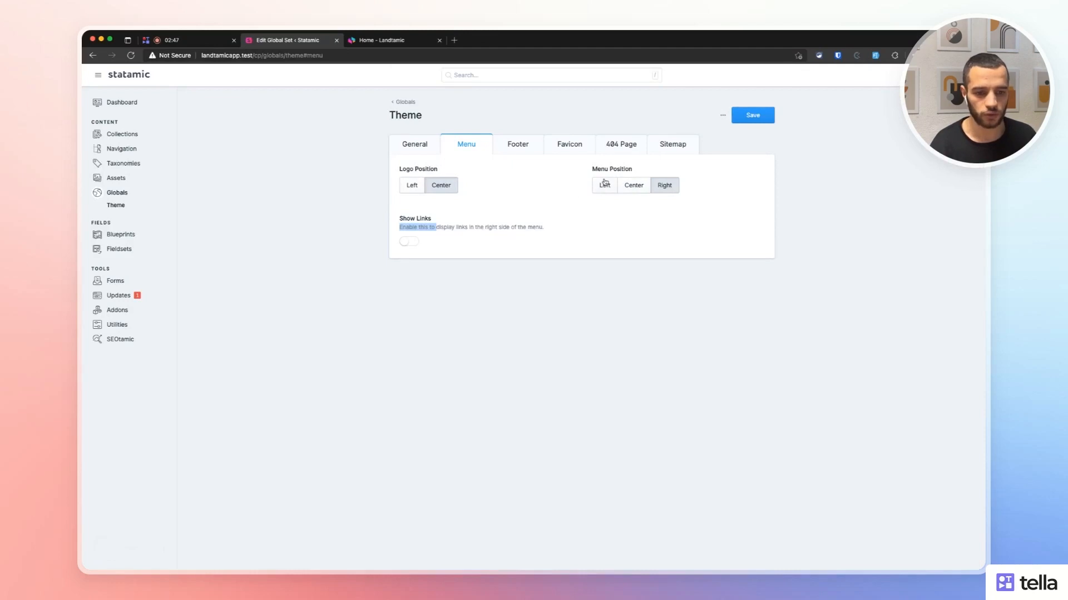
{"action": "left_click", "coordinate": [412, 185]}
{"action": "left_click", "coordinate": [748, 118]}
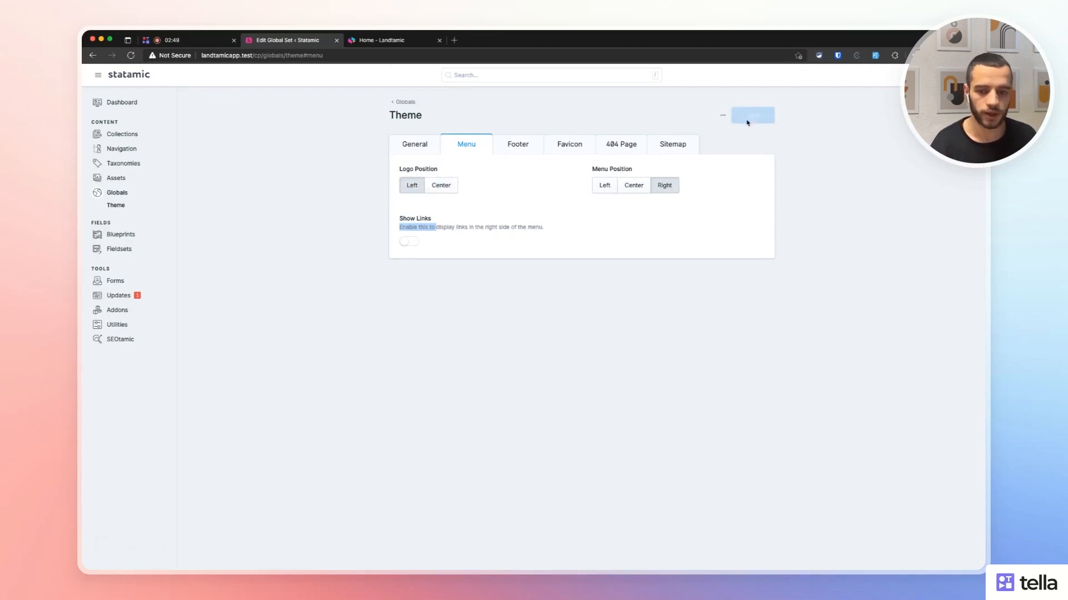
{"action": "left_click", "coordinate": [392, 43]}
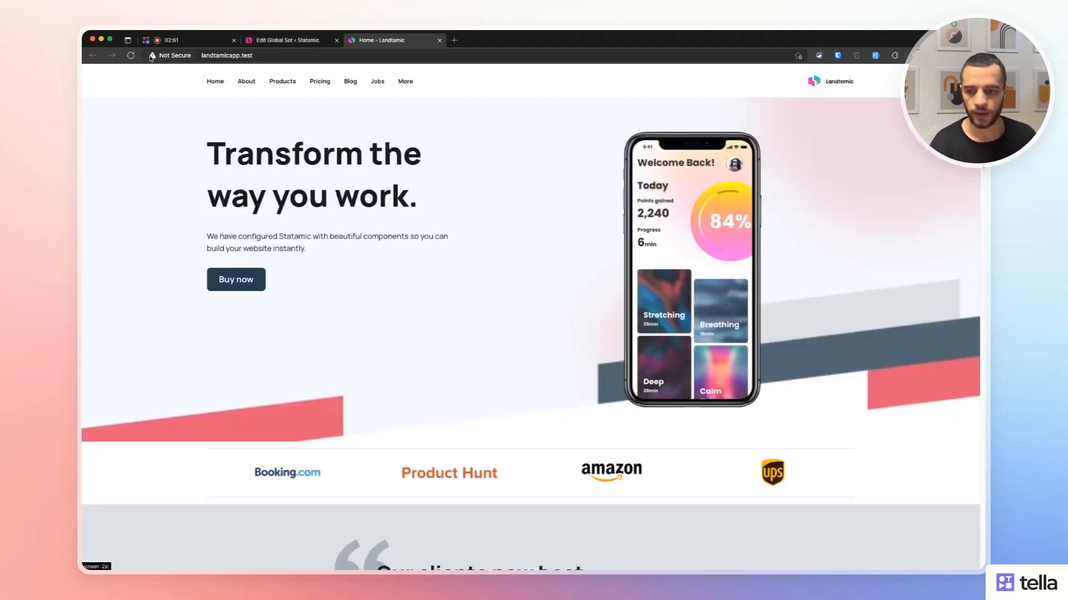
{"action": "left_click", "coordinate": [131, 55]}
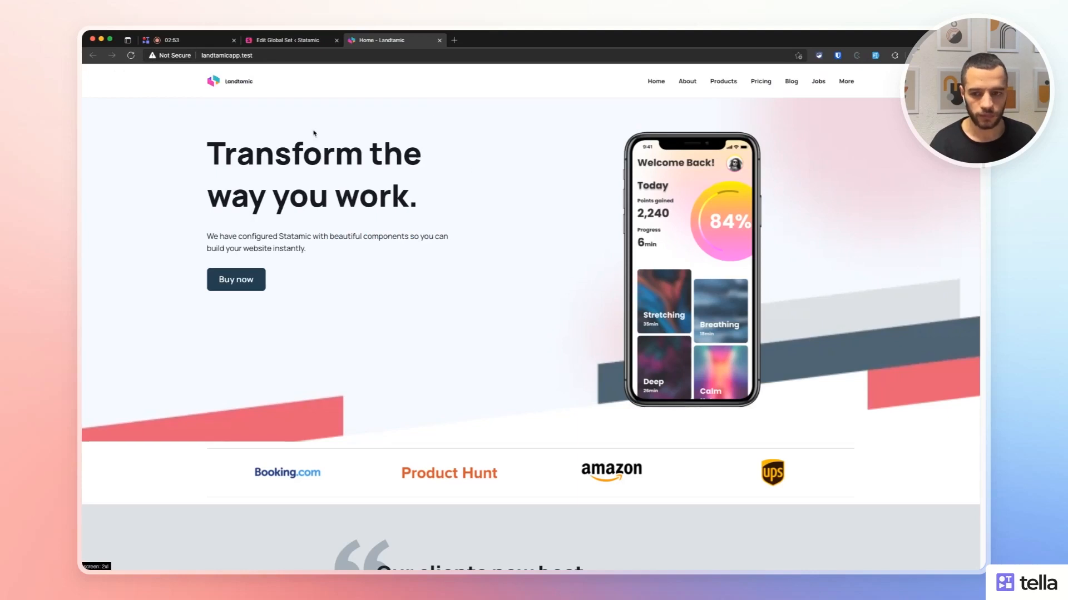
{"action": "left_click", "coordinate": [288, 40]}
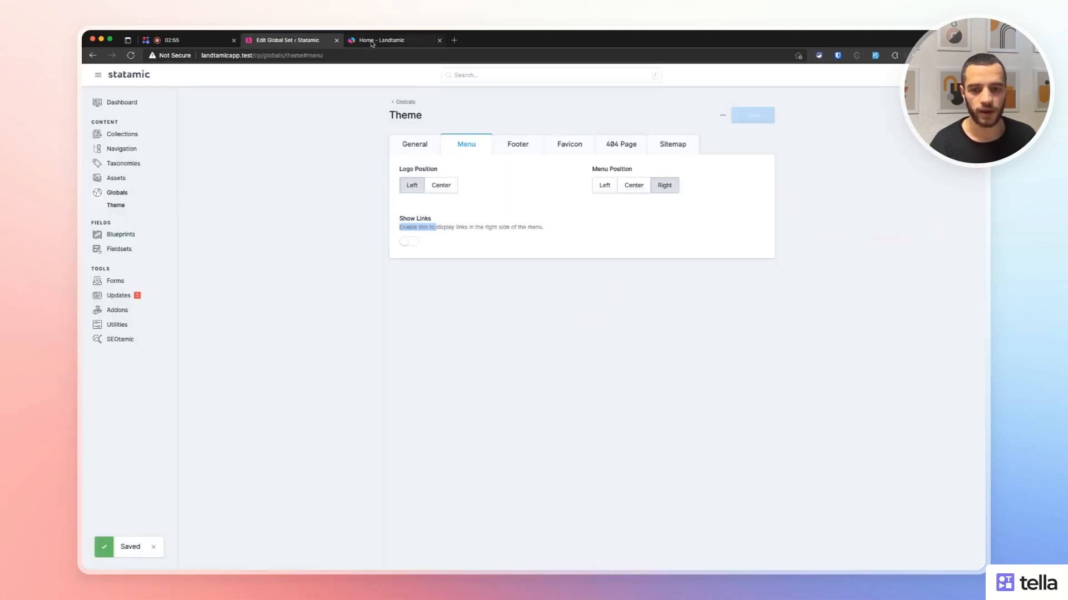
{"action": "left_click", "coordinate": [392, 40]}
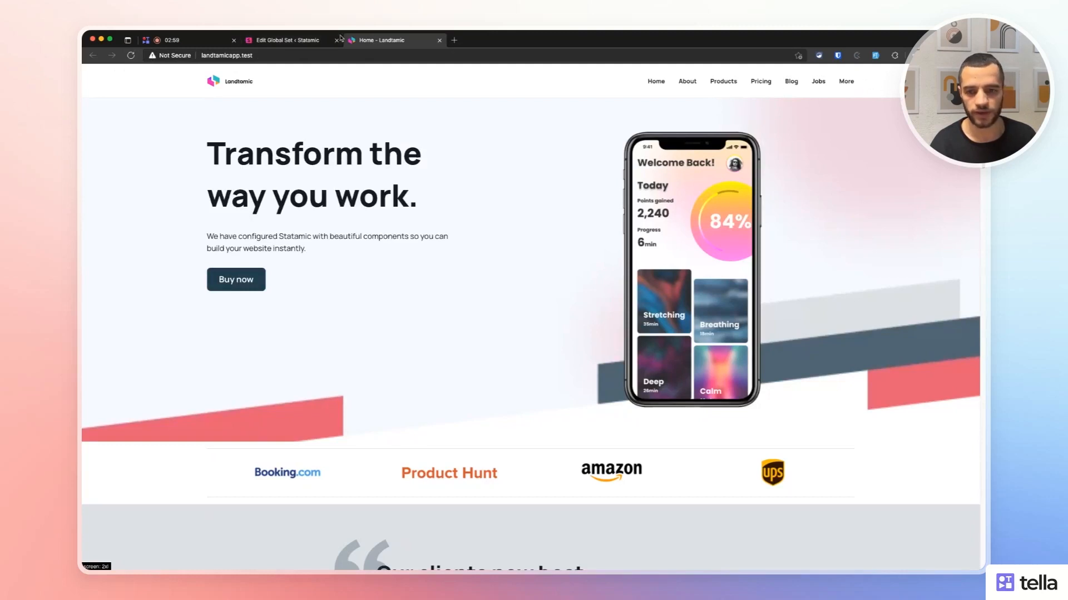
{"action": "left_click", "coordinate": [294, 40]}
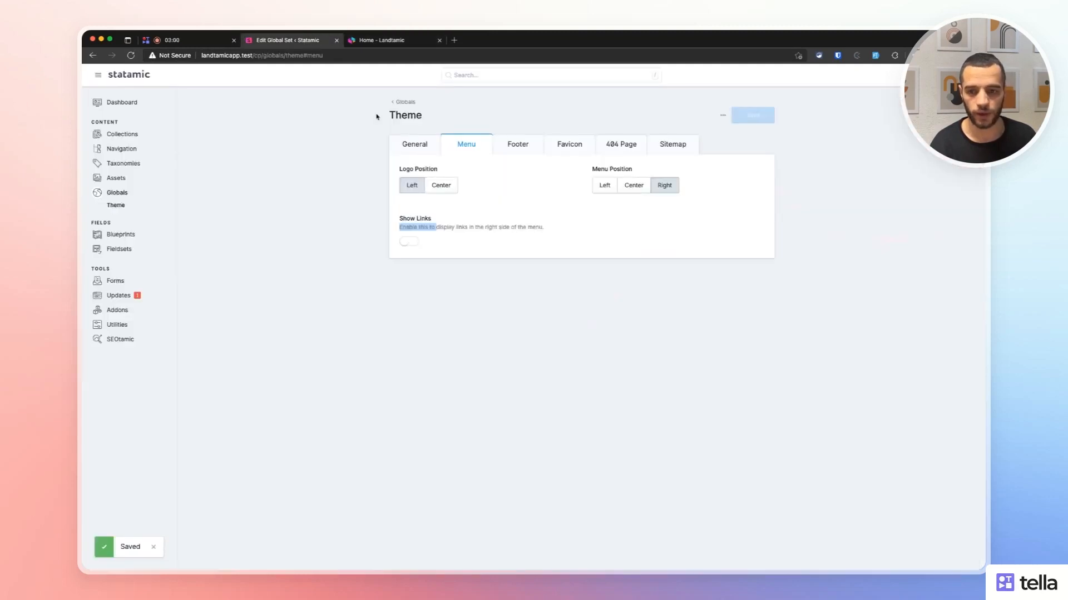
Open the Navigation menu's items and start adding a new nav item.
{"action": "left_click", "coordinate": [122, 149], "text": "super"}
{"action": "left_click", "coordinate": [477, 37]}
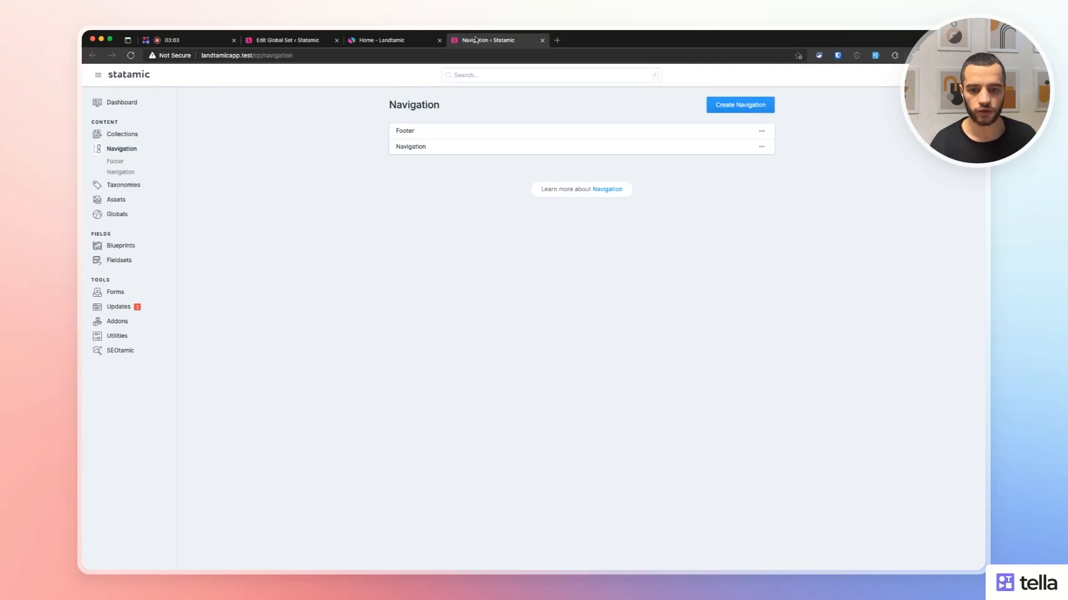
{"action": "left_click", "coordinate": [415, 146]}
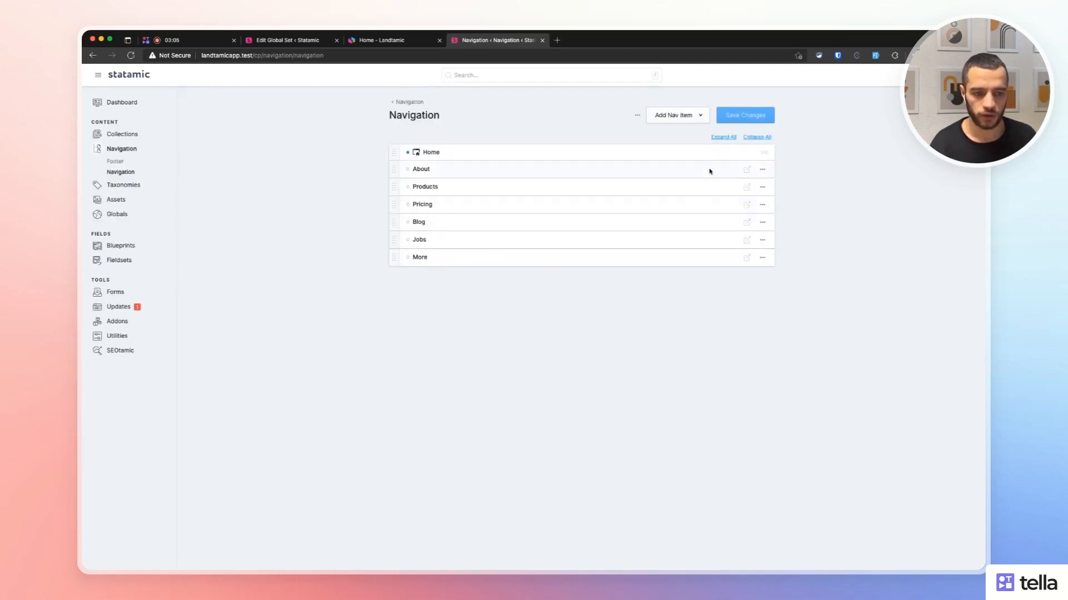
{"action": "left_click", "coordinate": [689, 115]}
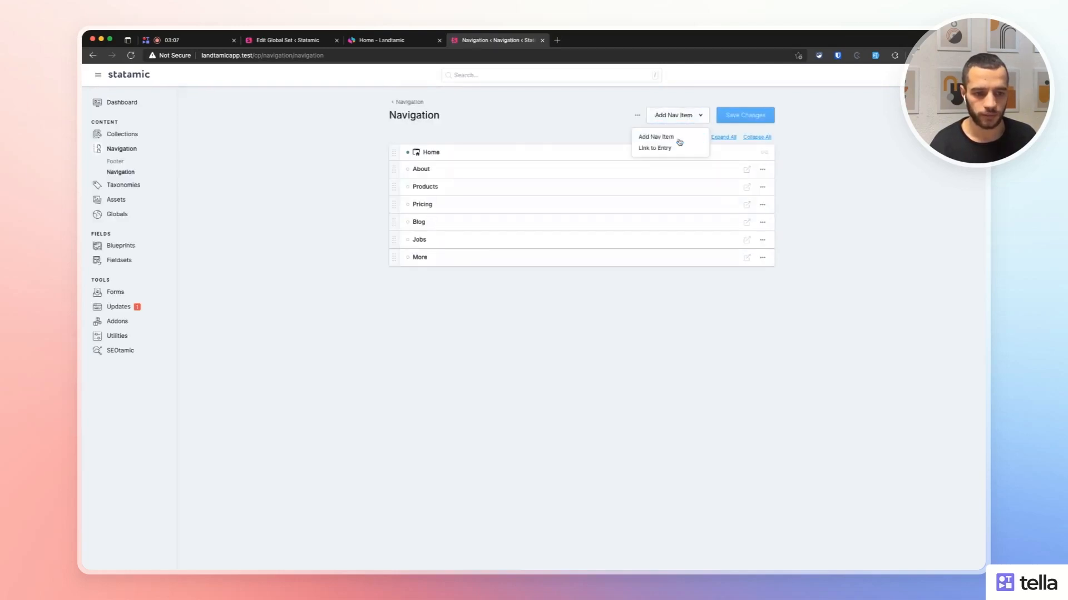
{"action": "left_click", "coordinate": [679, 142]}
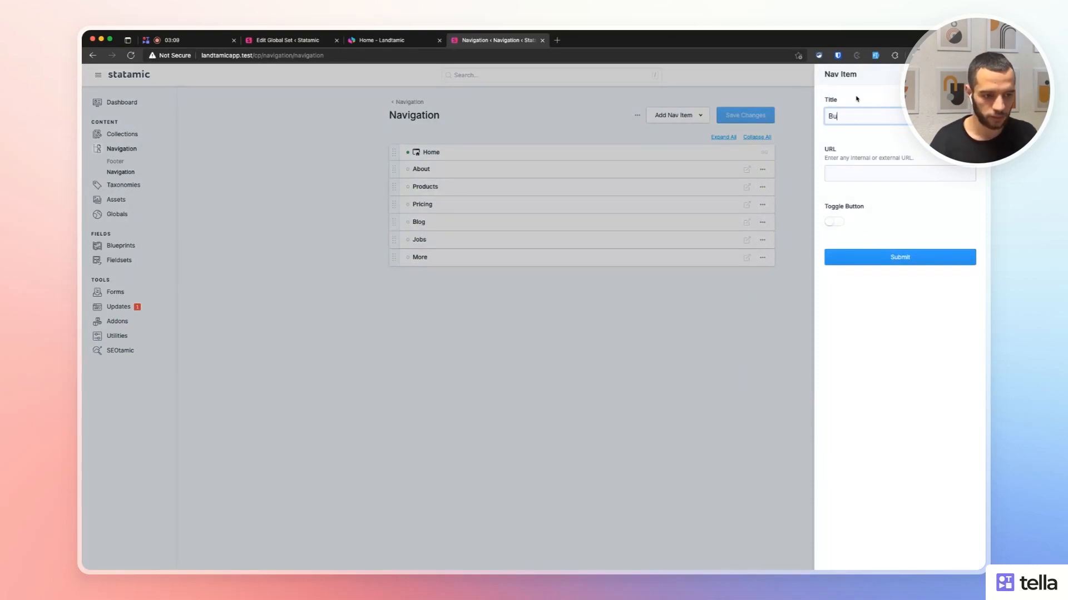
Enter title Buy Now and URL /buy-now, enable Toggle Button and Target Blank, and submit.
{"action": "type", "text": "Buy "}
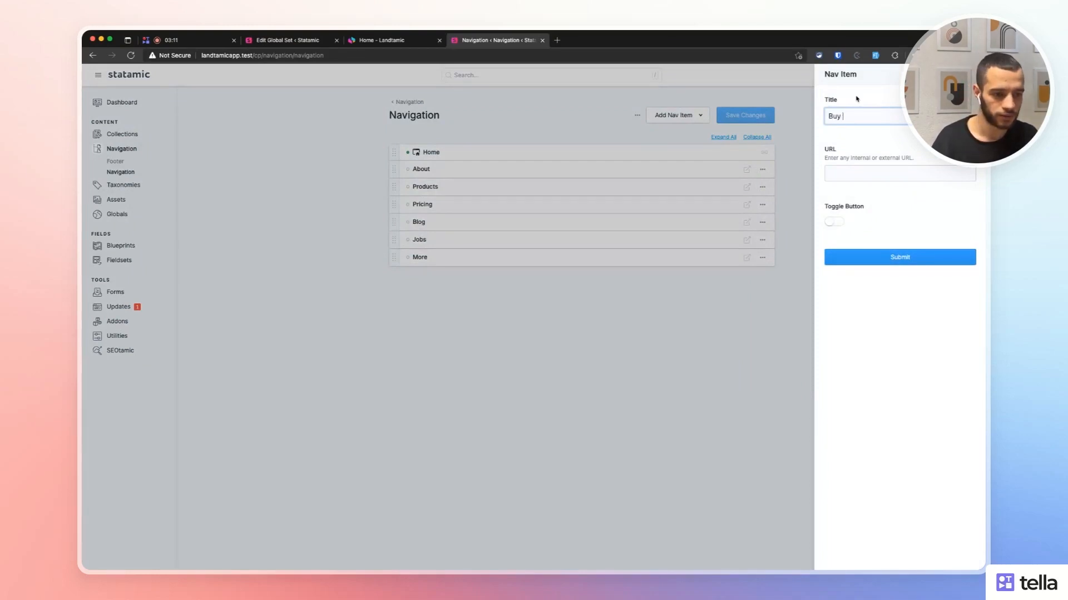
{"action": "type", "text": "Nioww"}
{"action": "key", "text": "Tab"}
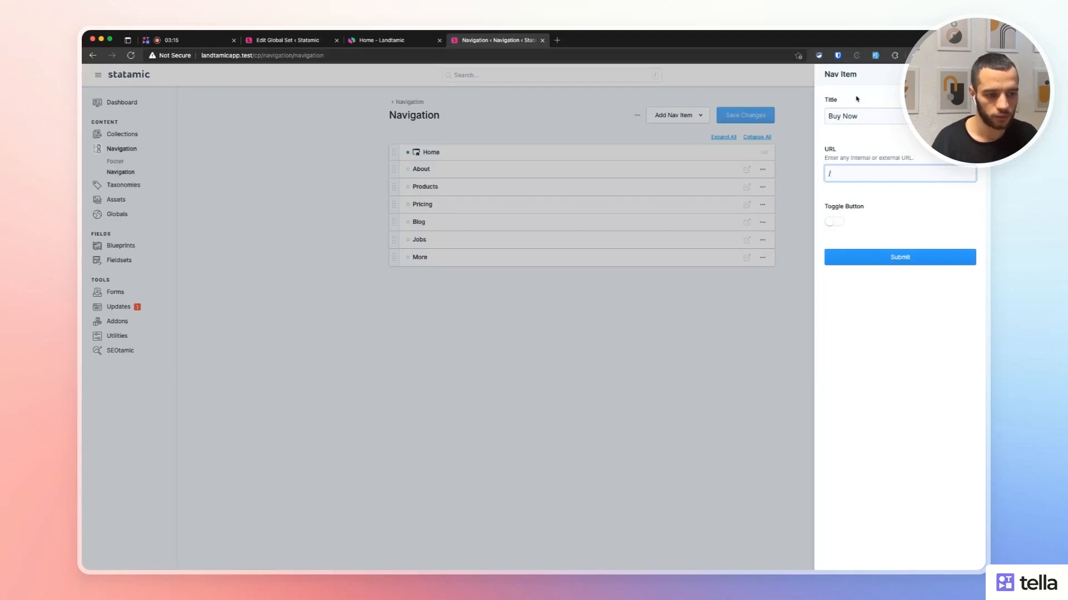
{"action": "type", "text": "/buy-now"}
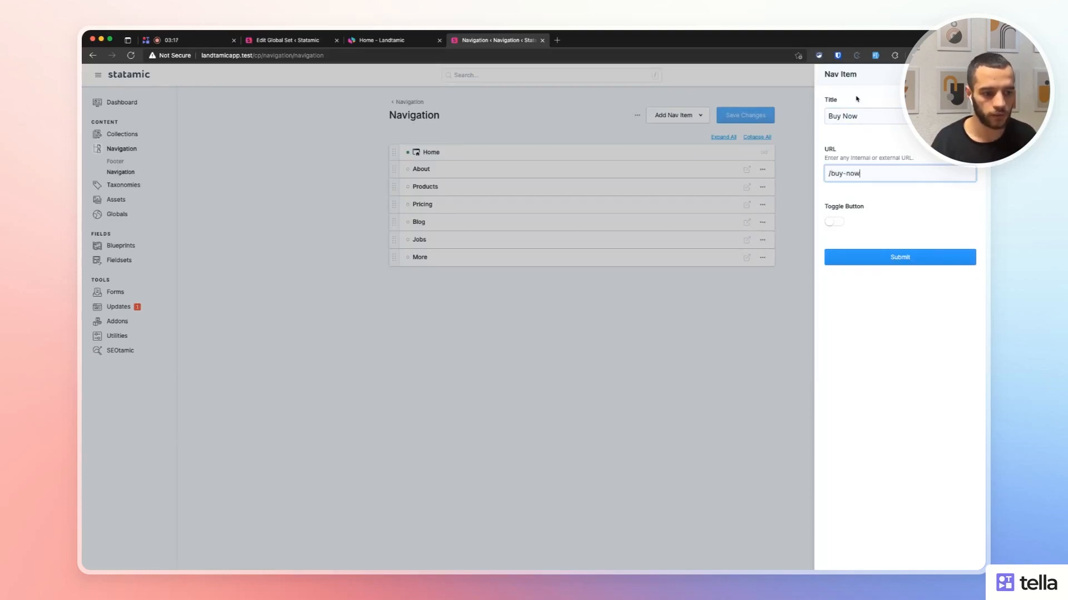
{"action": "left_click", "coordinate": [839, 222]}
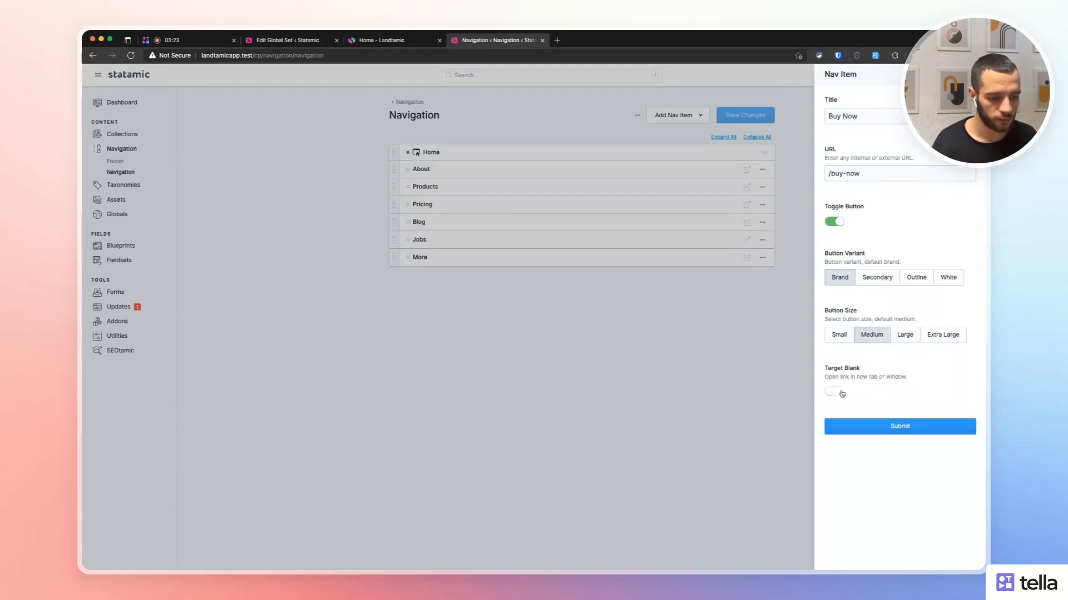
{"action": "left_click", "coordinate": [842, 392]}
{"action": "left_click", "coordinate": [863, 423]}
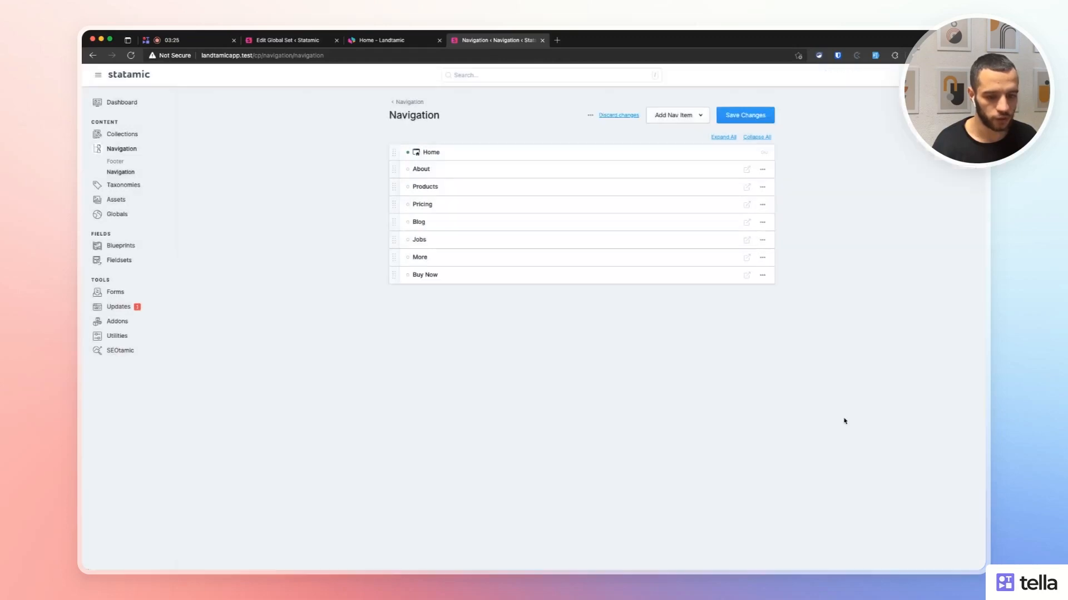
Save the navigation and reload the live site to see the Buy Now button.
{"action": "left_click", "coordinate": [742, 115]}
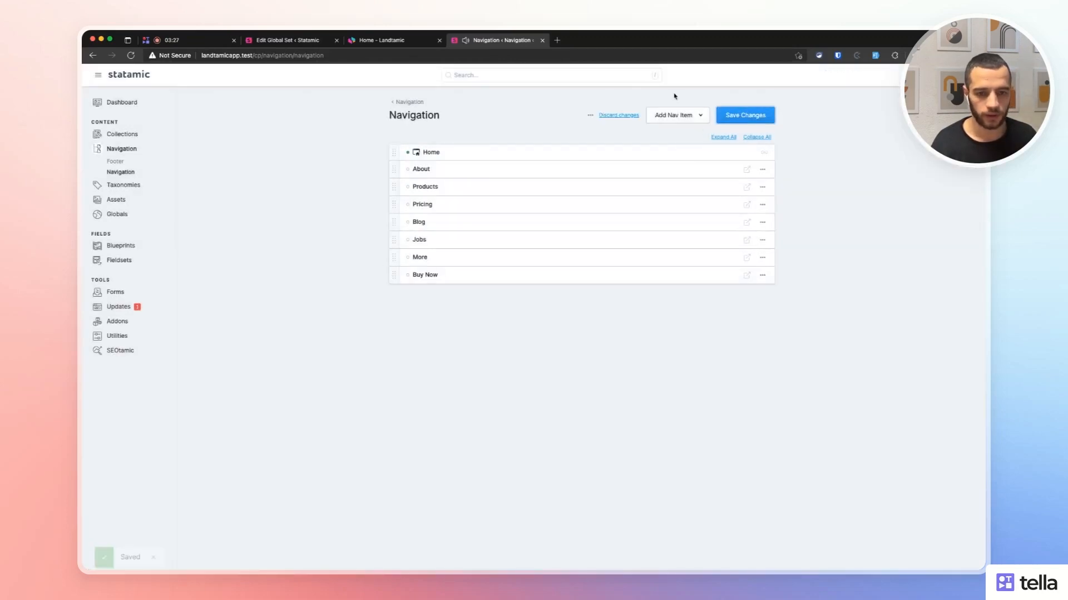
{"action": "left_click", "coordinate": [384, 41]}
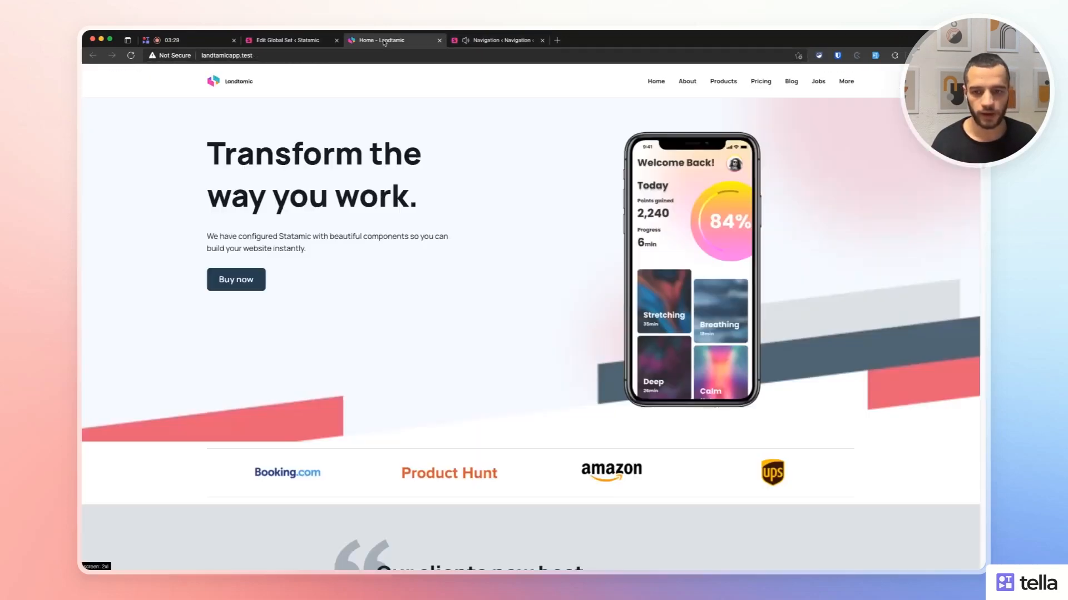
{"action": "left_click", "coordinate": [131, 55]}
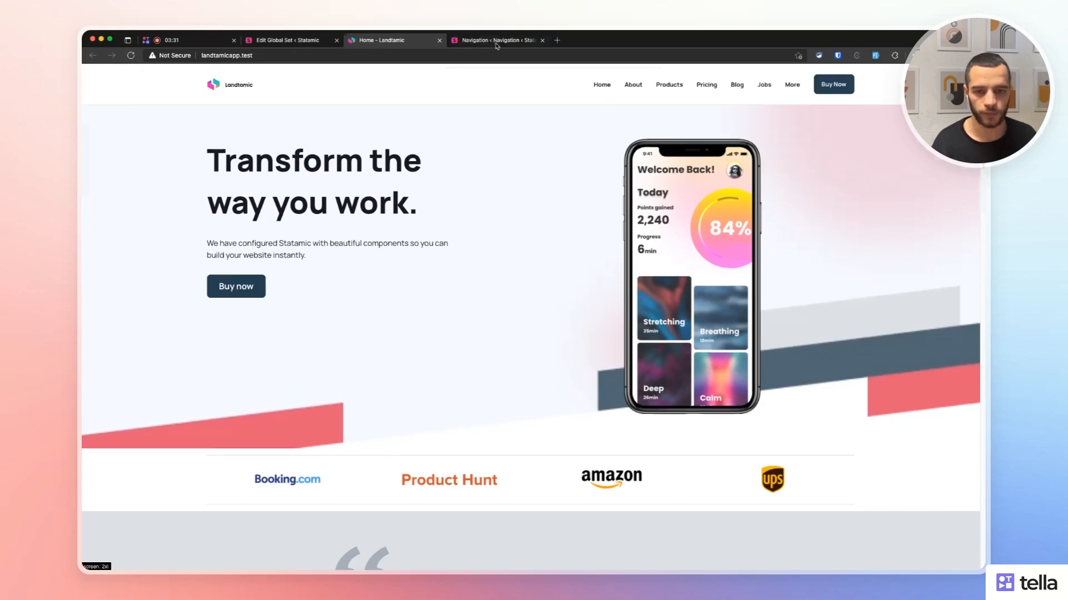
Restyle Buy Now as a Small, Secondary button, save, and check it on the site.
{"action": "left_click", "coordinate": [497, 42]}
{"action": "left_click", "coordinate": [425, 275]}
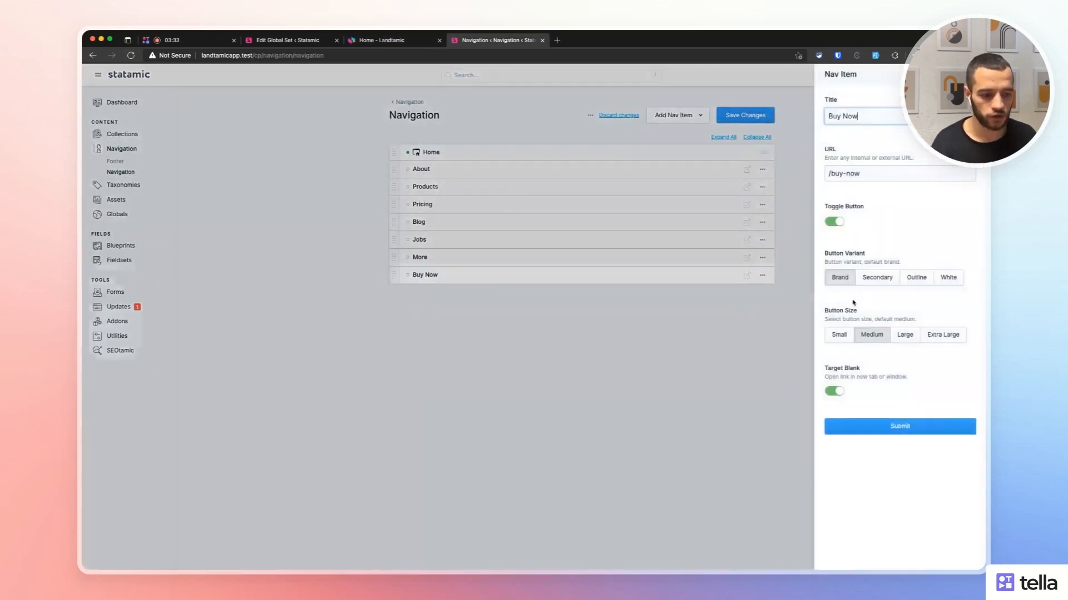
{"action": "left_click", "coordinate": [850, 338]}
{"action": "left_click", "coordinate": [873, 280]}
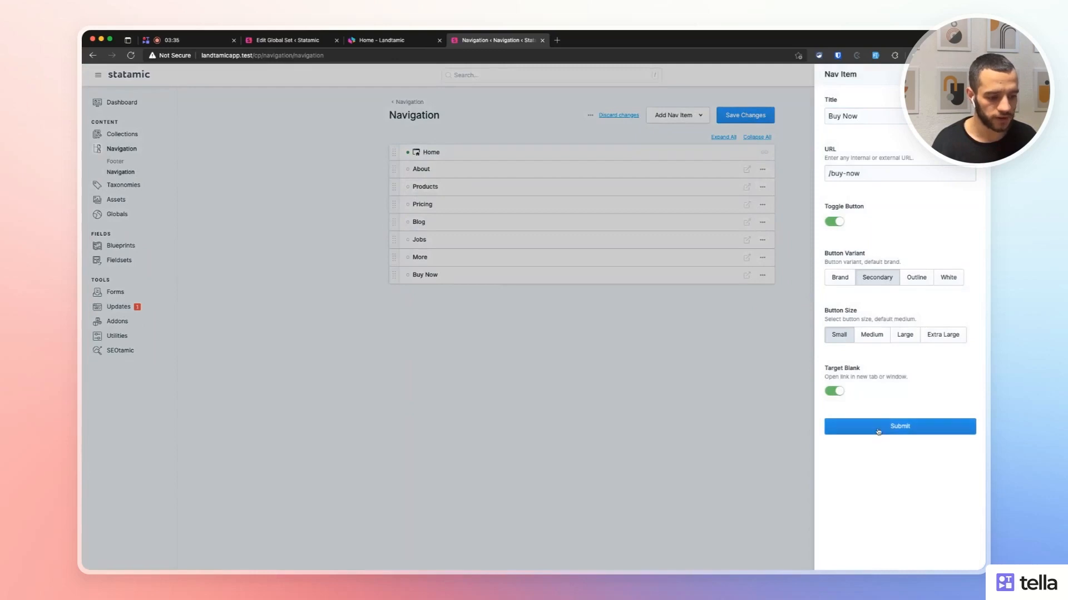
{"action": "left_click", "coordinate": [878, 432]}
{"action": "key", "text": "super+s"}
{"action": "left_click", "coordinate": [251, 43]}
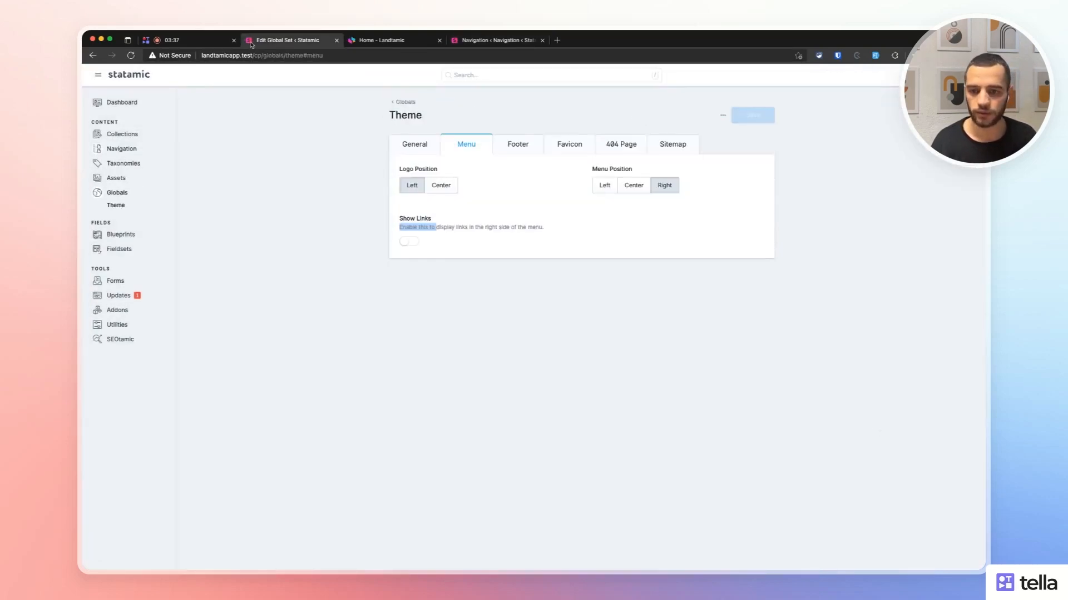
{"action": "left_click", "coordinate": [382, 40]}
{"action": "left_click", "coordinate": [131, 55]}
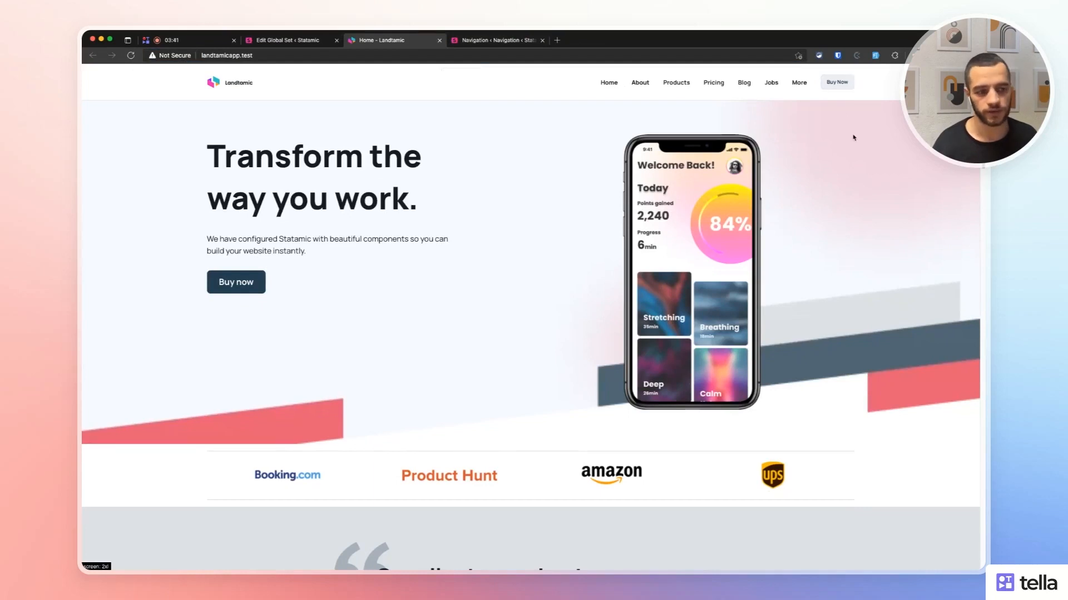
Remove the Buy Now item, save the navigation, and go to the Globals list.
{"action": "left_click", "coordinate": [498, 40]}
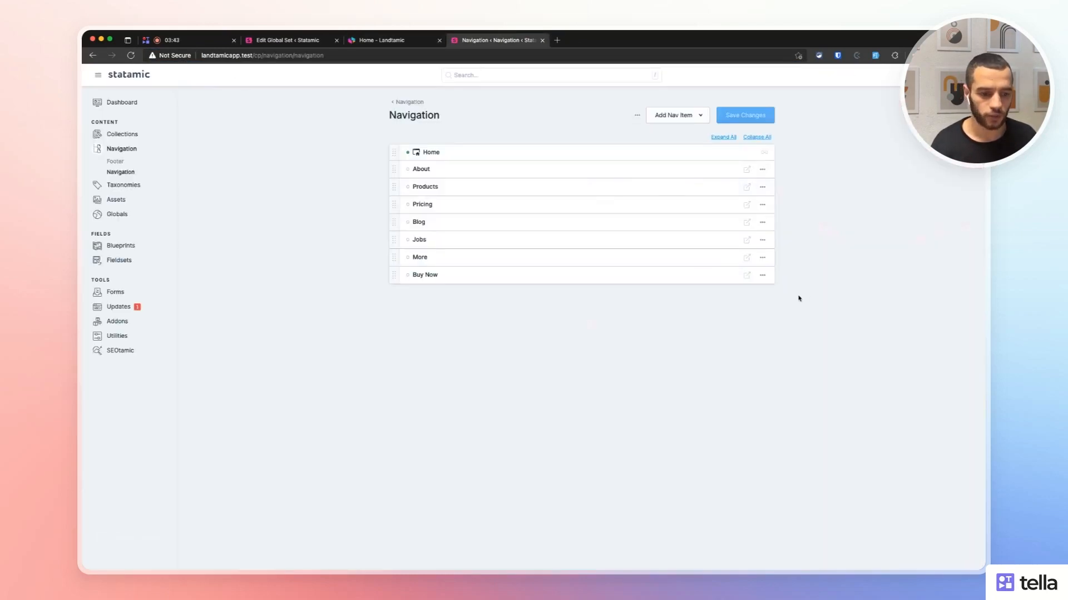
{"action": "left_click", "coordinate": [763, 275]}
{"action": "left_click", "coordinate": [737, 315]}
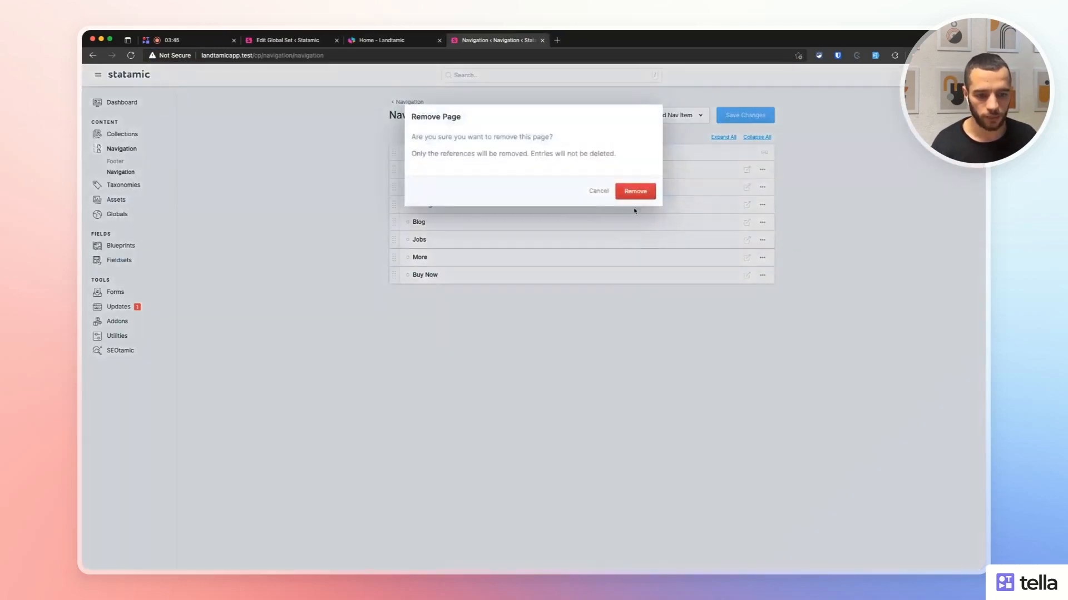
{"action": "left_click", "coordinate": [636, 194]}
{"action": "left_click", "coordinate": [755, 116]}
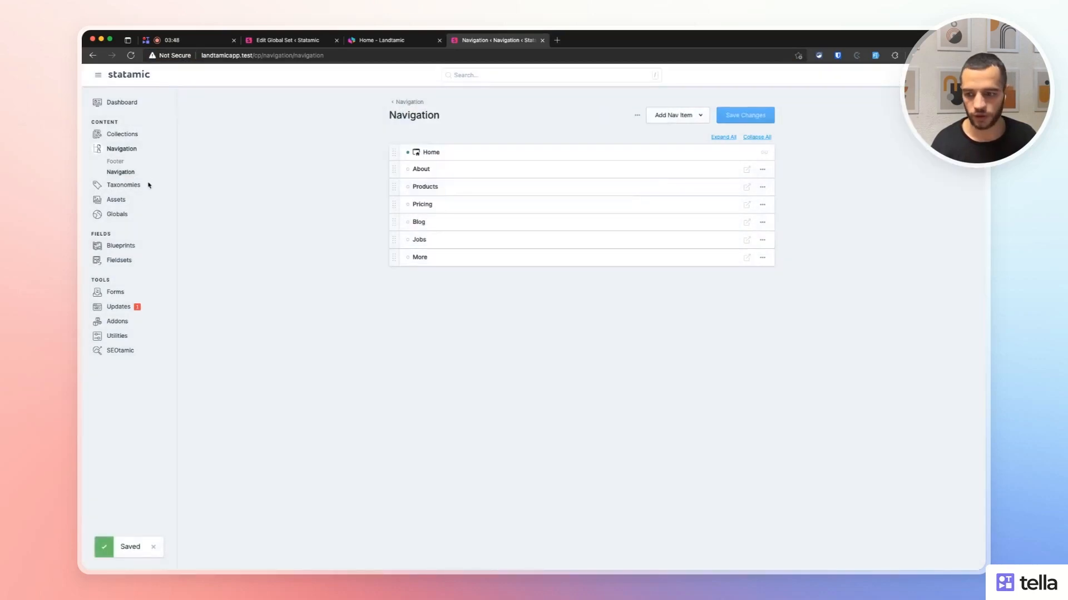
{"action": "left_click", "coordinate": [117, 214]}
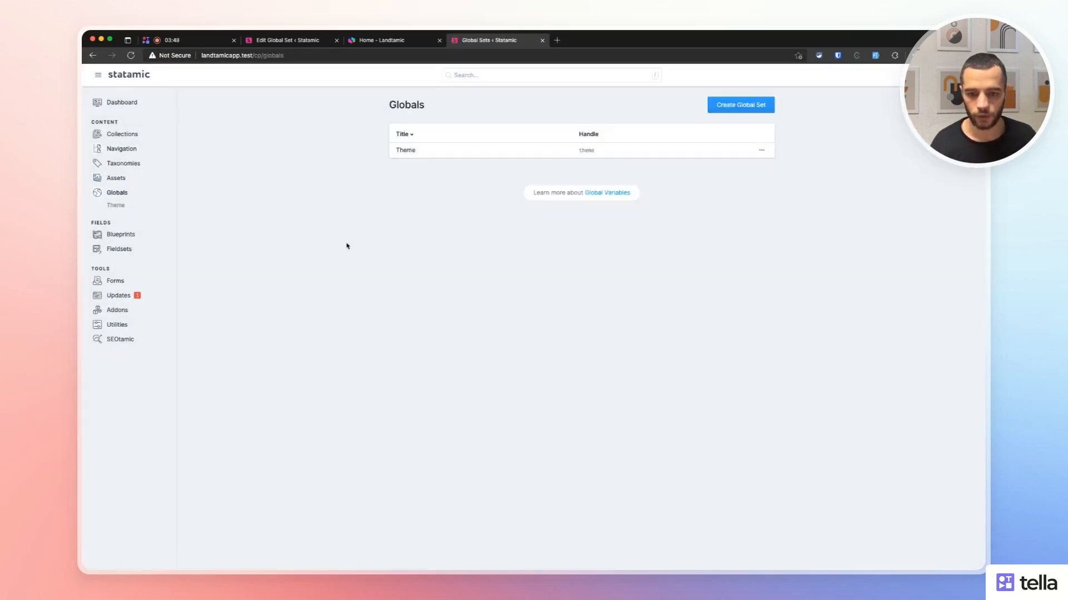
Turn on Show Links in Theme > Menu, save, and reload the site.
{"action": "left_click", "coordinate": [405, 150]}
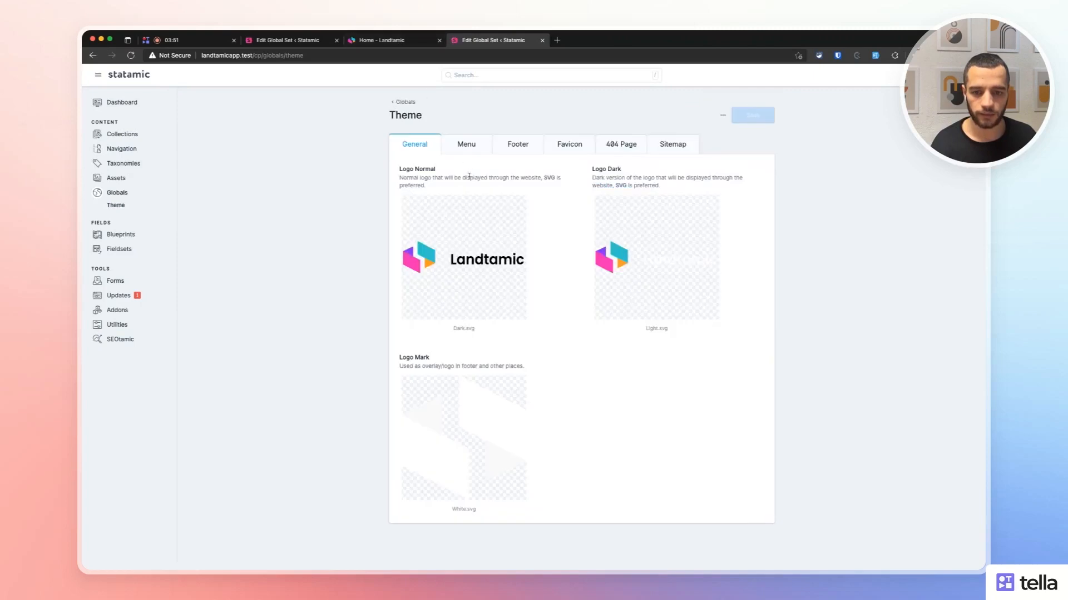
{"action": "left_click", "coordinate": [467, 145]}
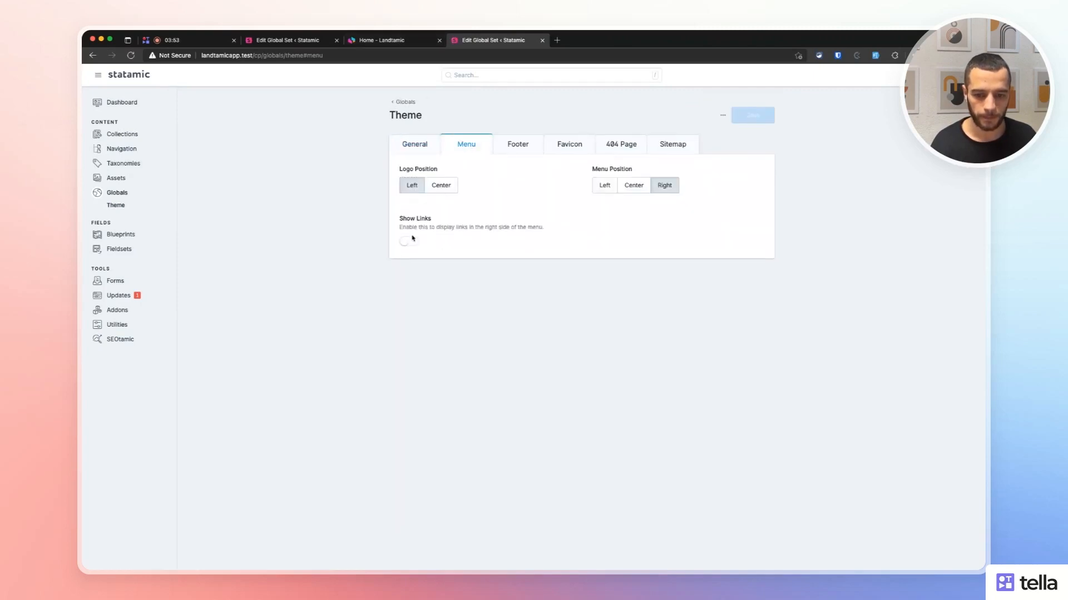
{"action": "left_click", "coordinate": [412, 240]}
{"action": "left_click", "coordinate": [733, 120]}
{"action": "left_click", "coordinate": [415, 39]}
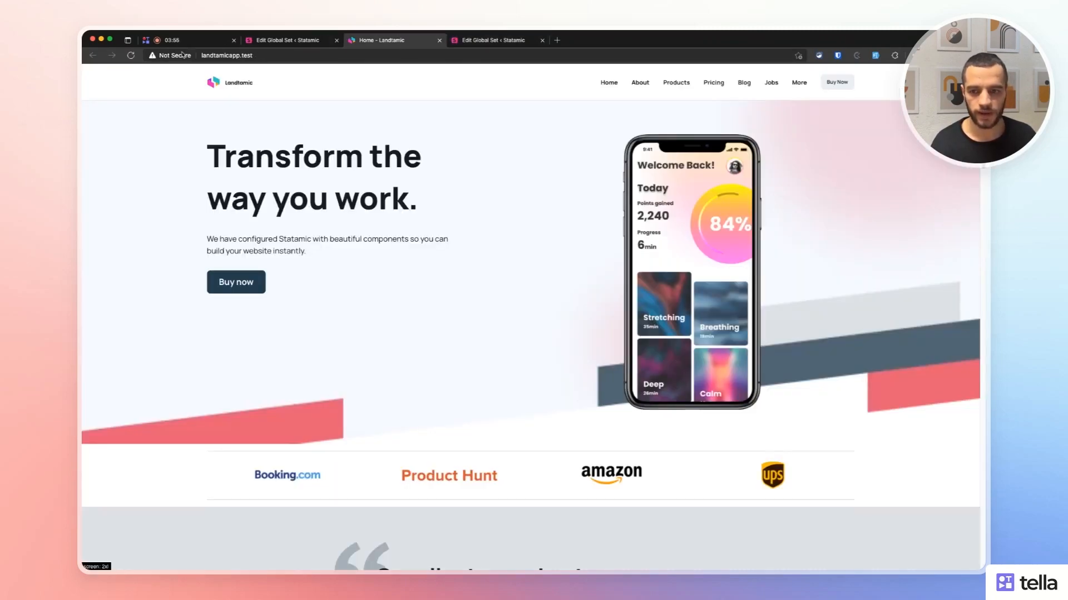
{"action": "left_click", "coordinate": [131, 55]}
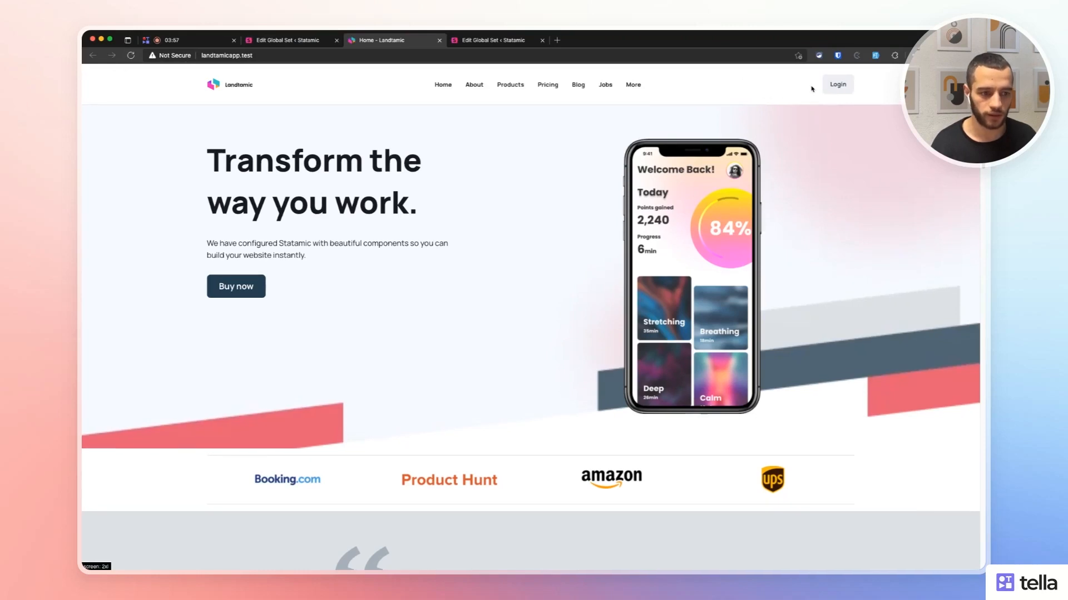
Turn off the Login link, enable the App Store and Play Store links, save, and preview them.
{"action": "left_click", "coordinate": [279, 40]}
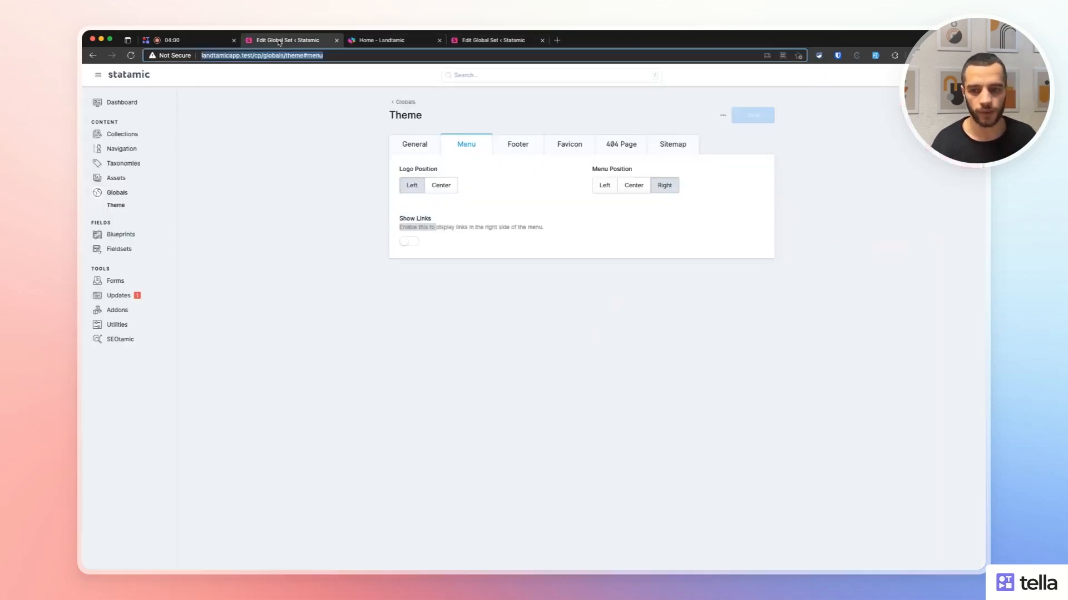
{"action": "left_click", "coordinate": [464, 253]}
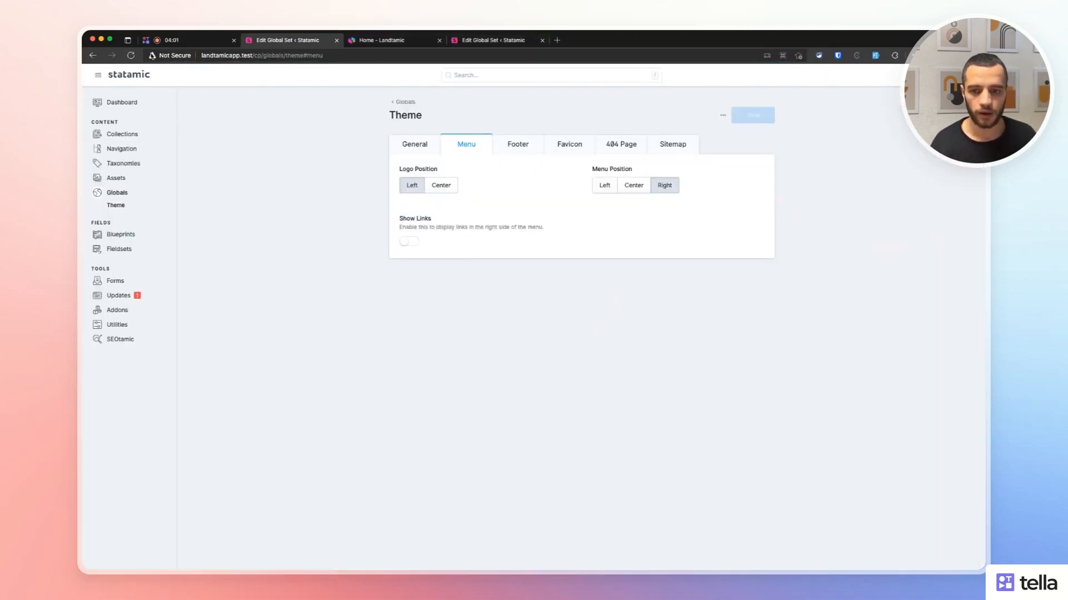
{"action": "left_click", "coordinate": [131, 55]}
{"action": "left_click", "coordinate": [542, 40]}
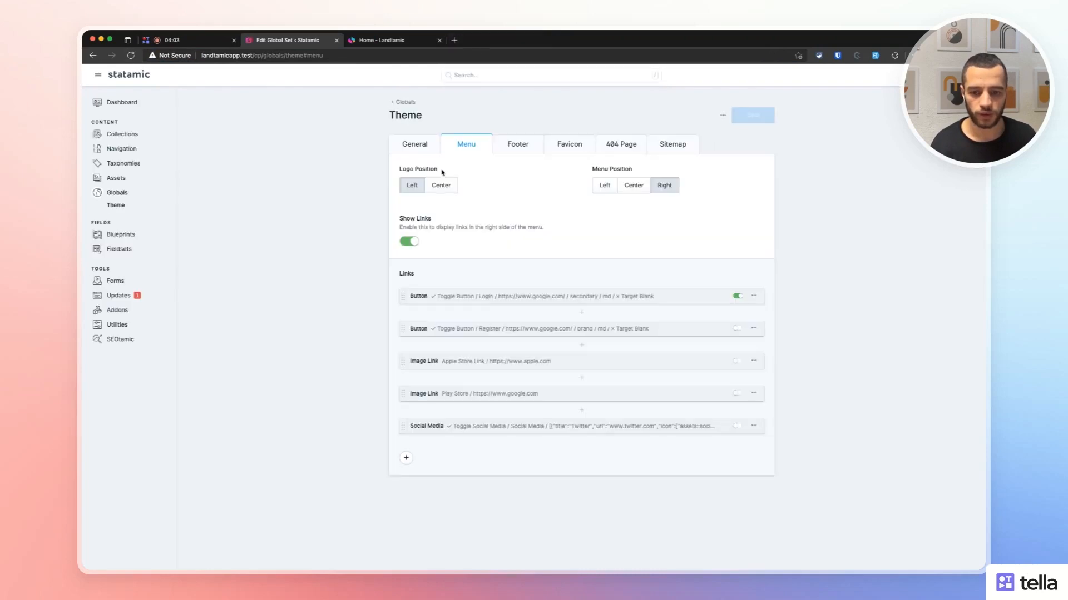
{"action": "left_click", "coordinate": [737, 296]}
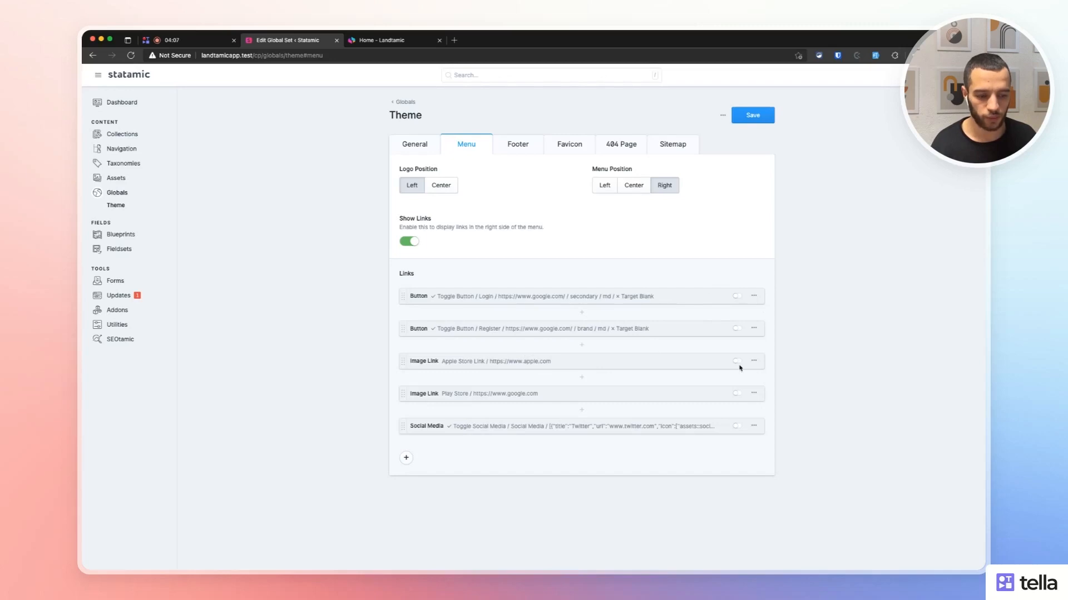
{"action": "left_click", "coordinate": [737, 361]}
{"action": "left_click", "coordinate": [737, 393]}
{"action": "left_click", "coordinate": [752, 115]}
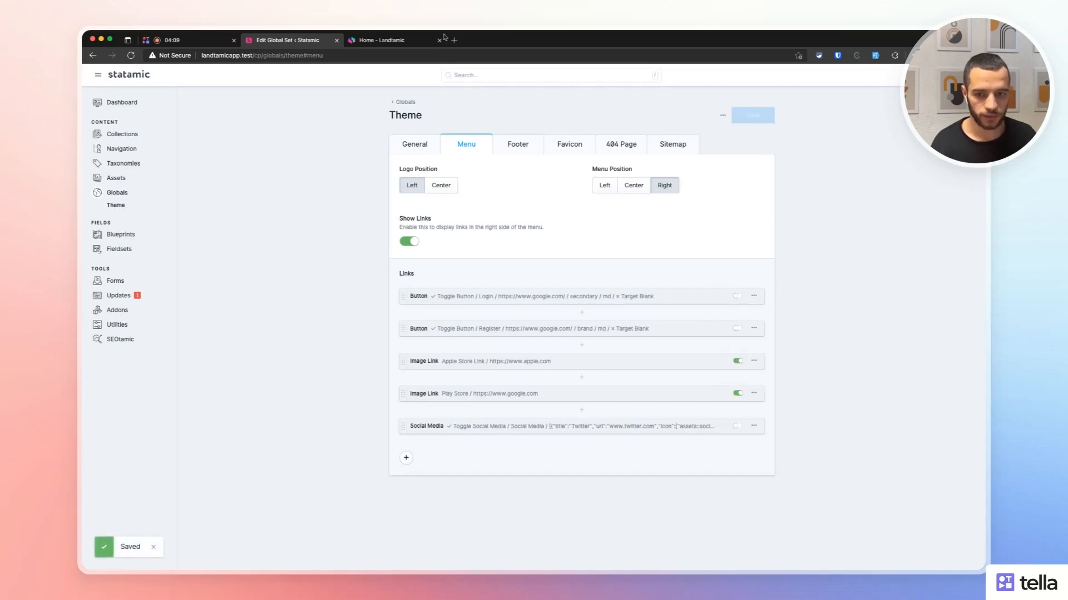
{"action": "left_click", "coordinate": [444, 37]}
{"action": "key", "text": "super+r"}
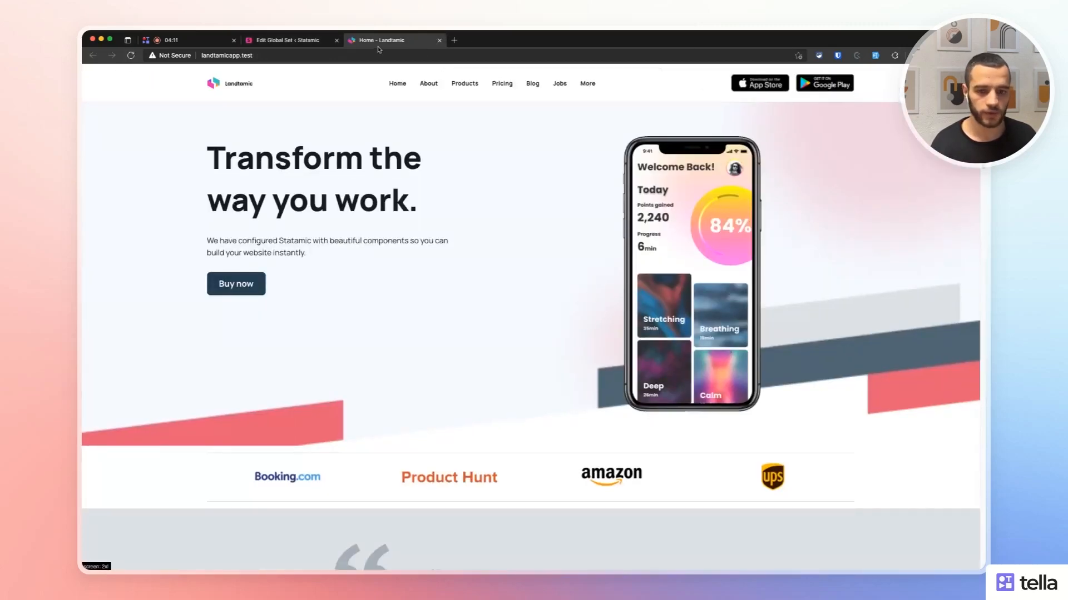
Switch the App Store and Play Store links off and turn the Social Media link on.
{"action": "left_click", "coordinate": [300, 42]}
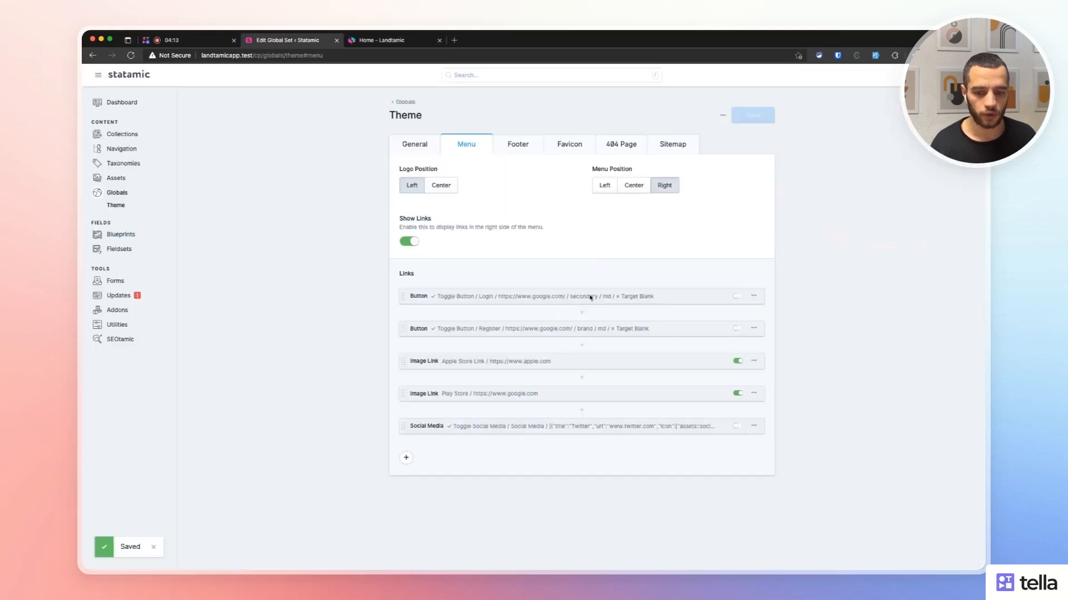
{"action": "left_click", "coordinate": [737, 361]}
{"action": "left_click", "coordinate": [737, 393]}
{"action": "left_click", "coordinate": [737, 426]}
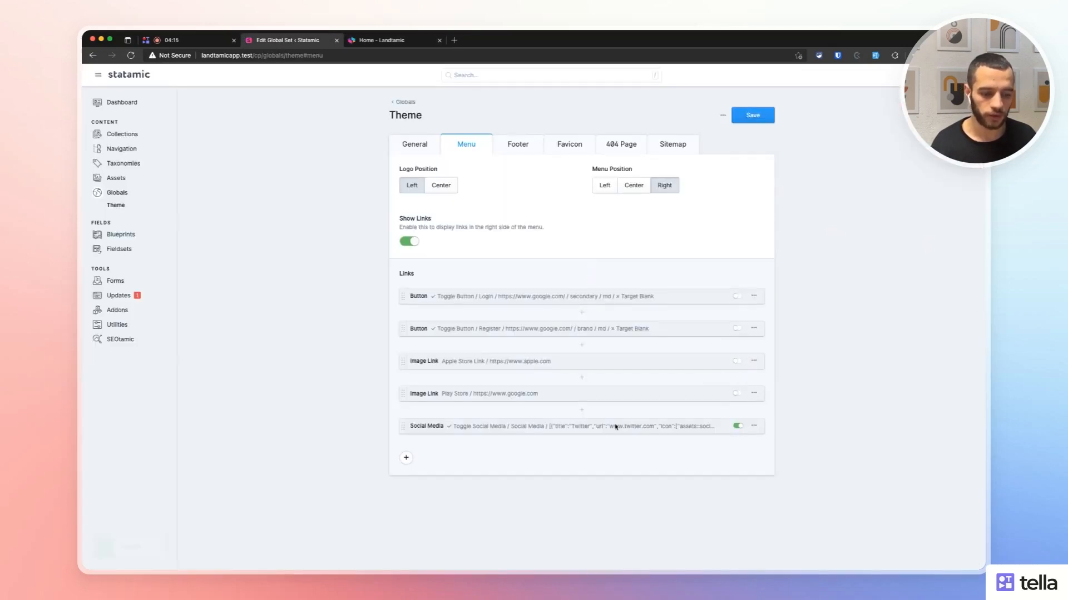
Expand the Social Media link set, save, and reload the site to see the social icons.
{"action": "left_click", "coordinate": [409, 427]}
{"action": "scroll", "coordinate": [423, 431], "scroll_direction": "down", "scroll_amount": 10}
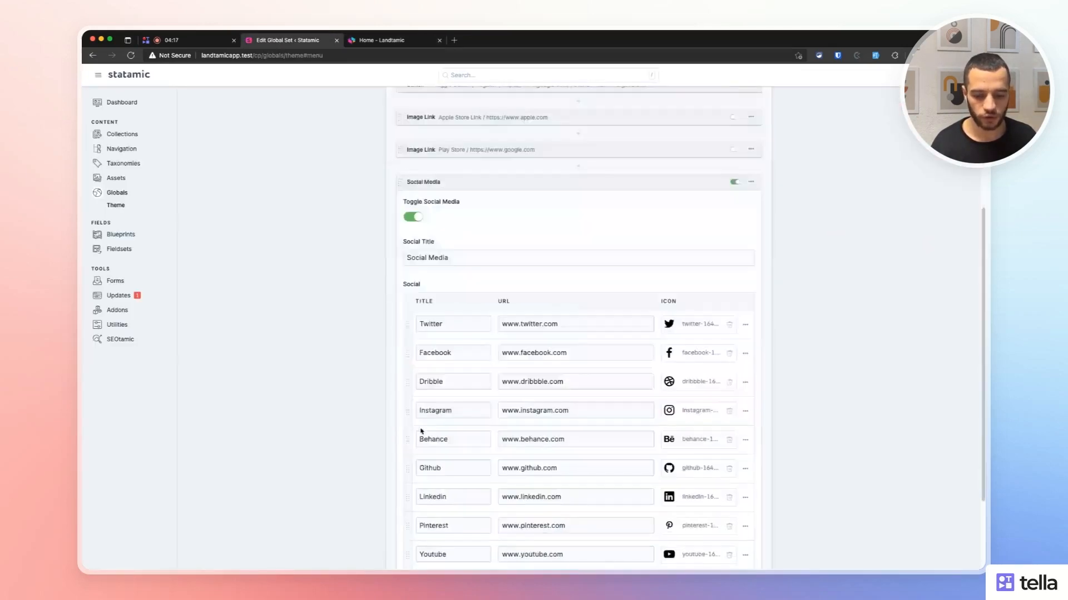
{"action": "scroll", "coordinate": [627, 401], "scroll_direction": "up", "scroll_amount": 10}
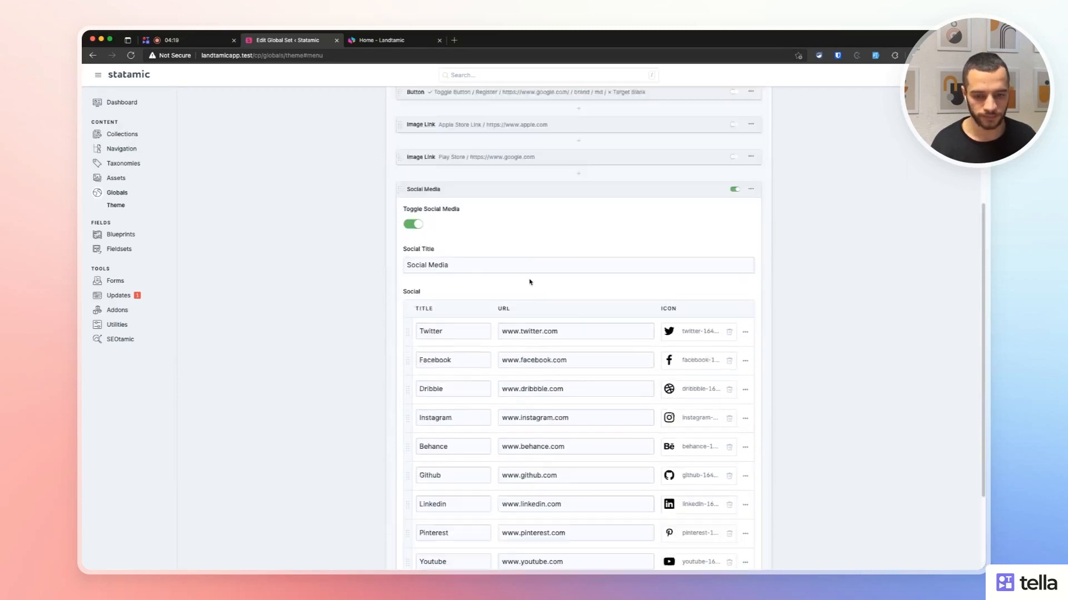
{"action": "left_click", "coordinate": [740, 113]}
{"action": "left_click", "coordinate": [370, 41]}
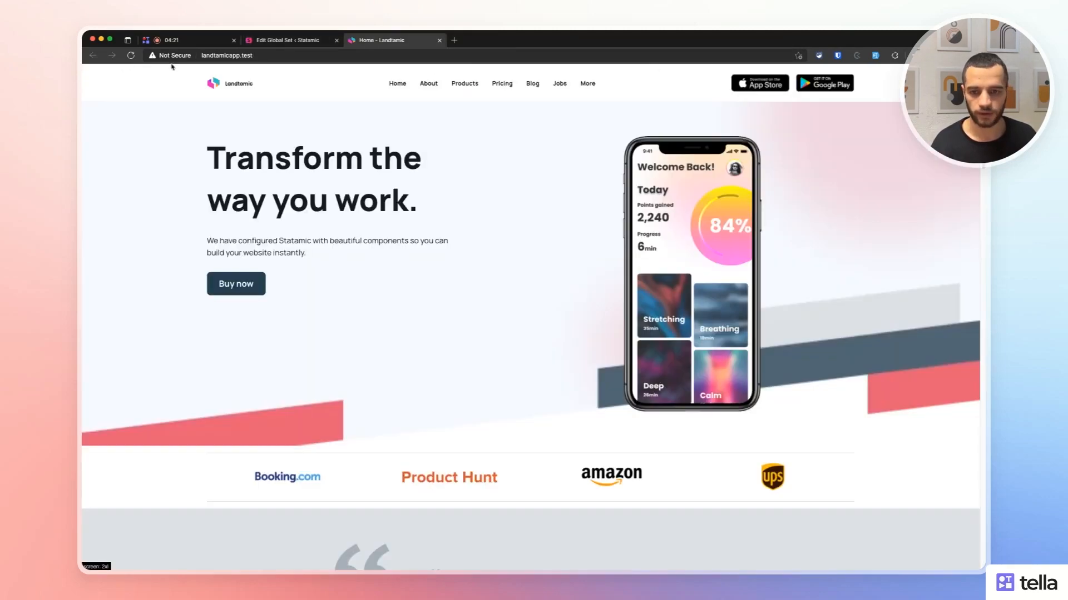
{"action": "left_click", "coordinate": [136, 59]}
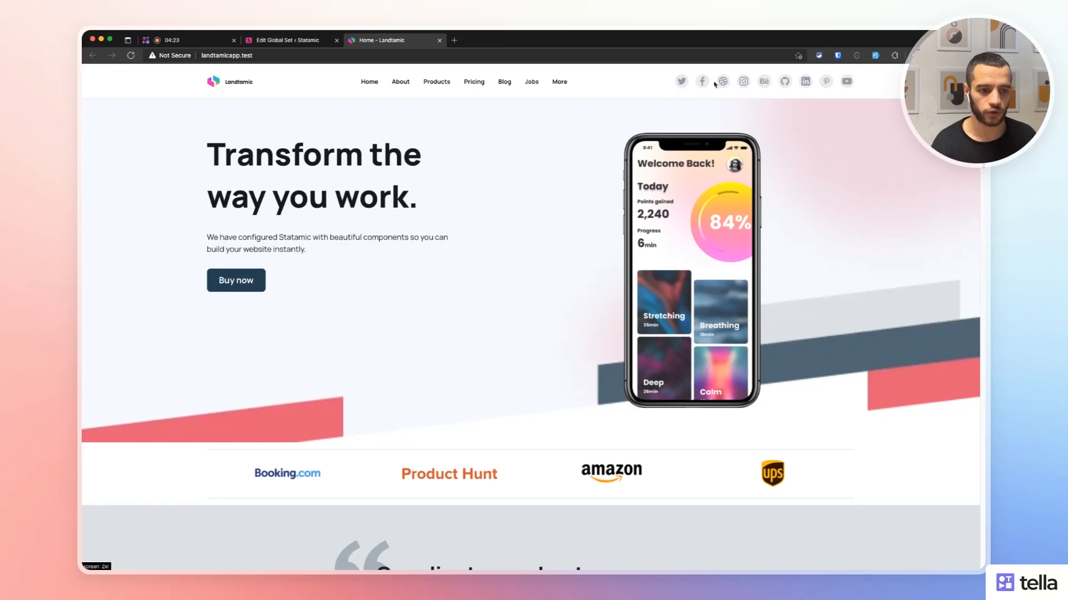
Collapse and switch off the Social Media link set, then save the menu settings.
{"action": "left_click", "coordinate": [309, 41]}
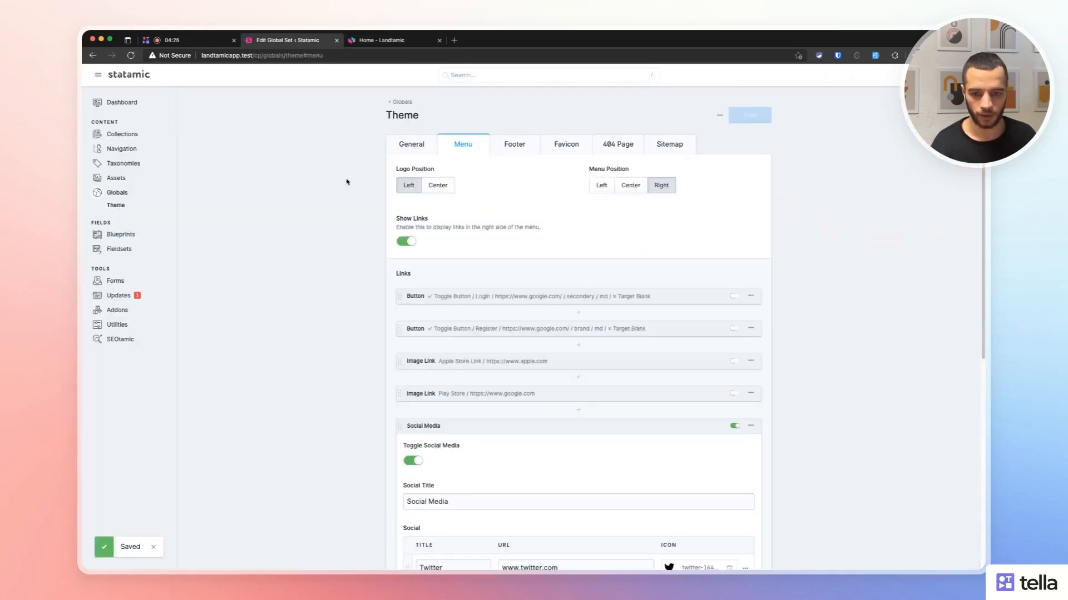
{"action": "scroll", "coordinate": [443, 295], "scroll_direction": "down", "scroll_amount": 5}
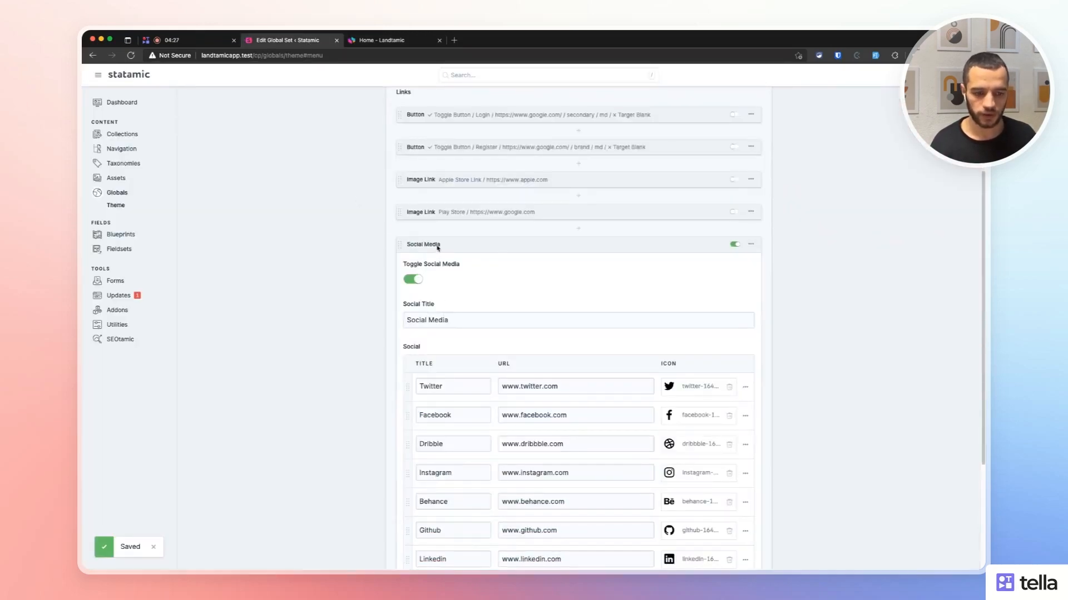
{"action": "left_click", "coordinate": [438, 247]}
{"action": "left_click", "coordinate": [739, 425]}
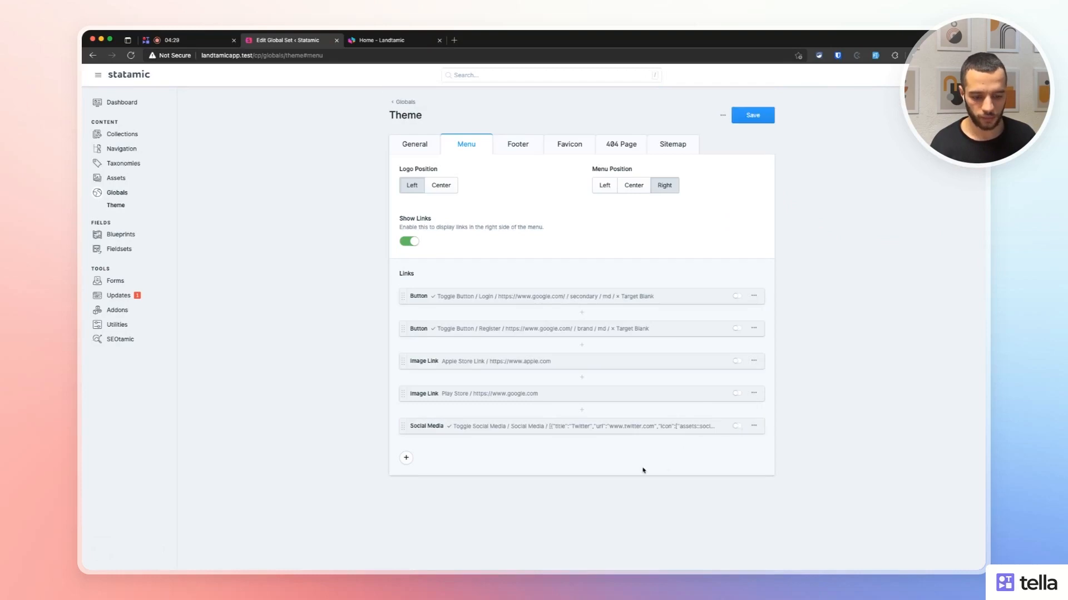
{"action": "left_click", "coordinate": [406, 458]}
{"action": "left_click", "coordinate": [702, 276]}
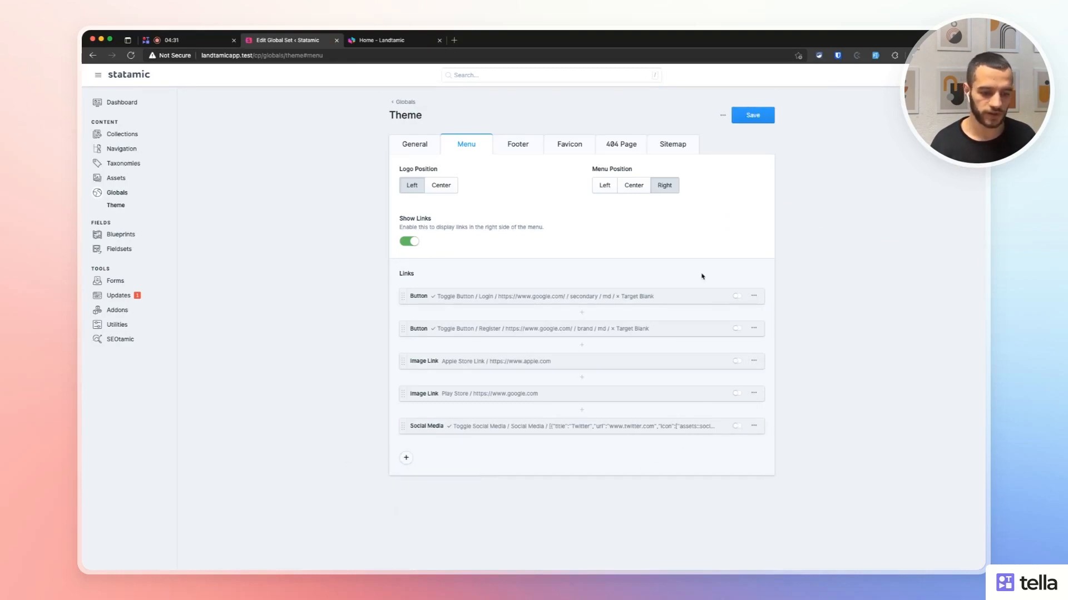
{"action": "left_click", "coordinate": [753, 118]}
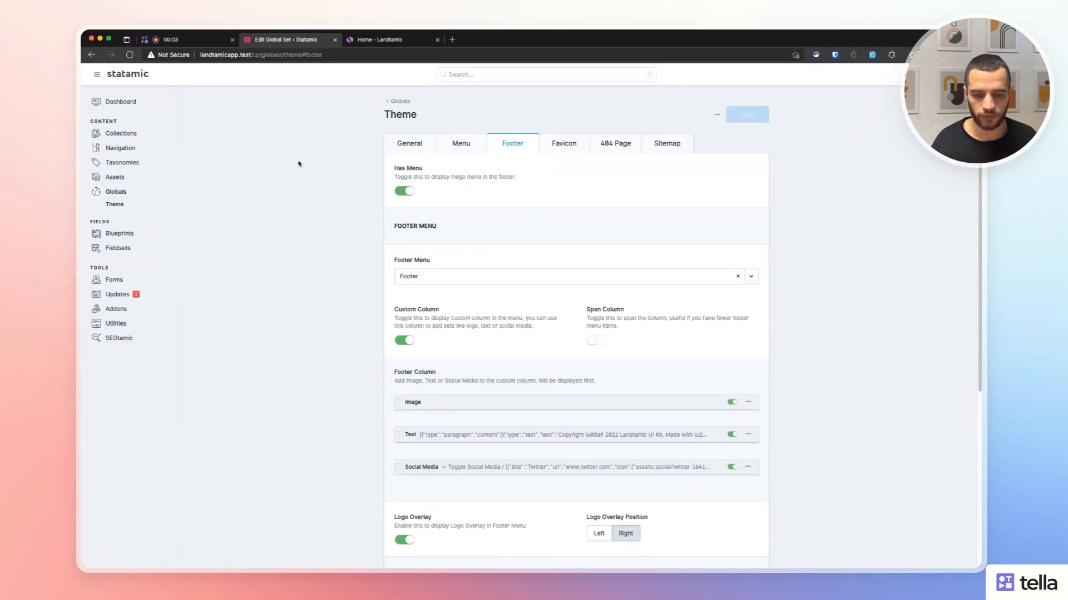
Look over the Theme footer settings, then inspect the live site footer and its bottom row.
{"action": "scroll", "coordinate": [299, 163], "scroll_direction": "down", "scroll_amount": 2}
{"action": "left_click", "coordinate": [361, 39]}
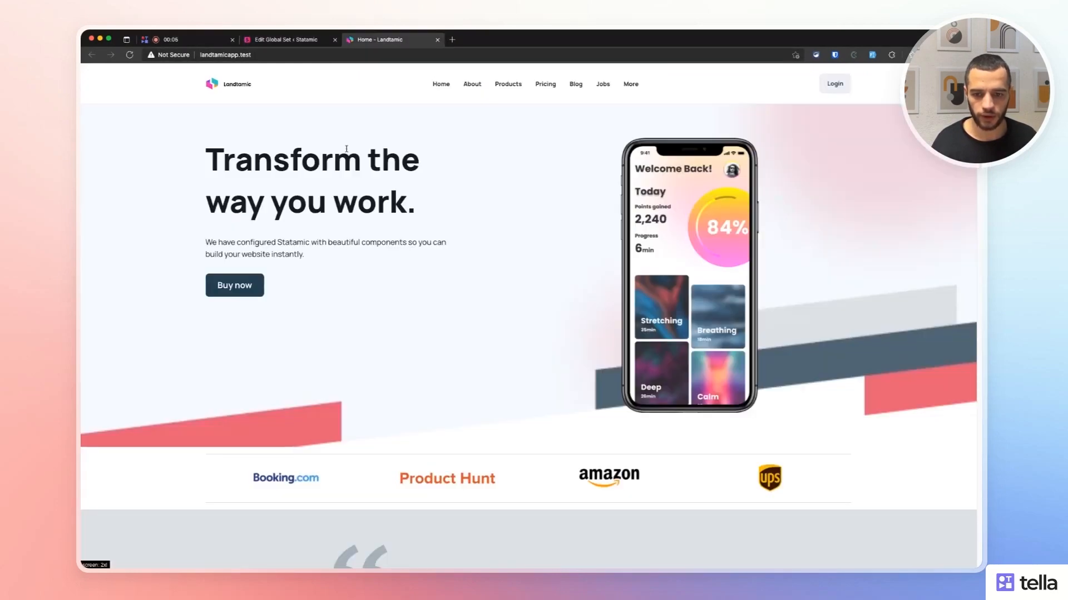
{"action": "scroll", "coordinate": [346, 149], "scroll_direction": "down", "scroll_amount": 20}
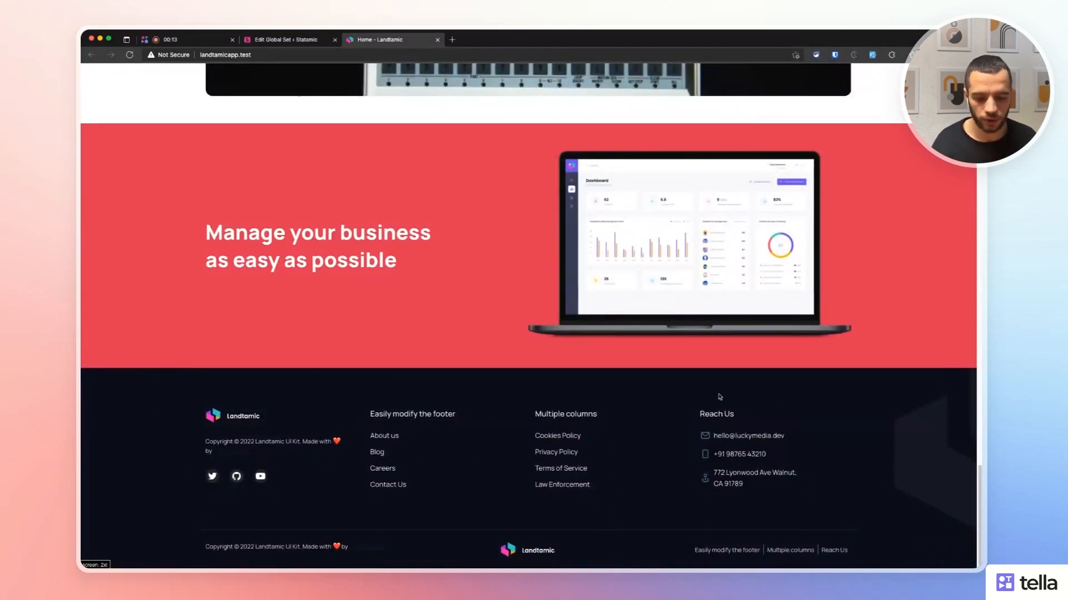
{"action": "left_click_drag", "start_coordinate": [205, 546], "coordinate": [814, 551]}
{"action": "left_click", "coordinate": [566, 328]}
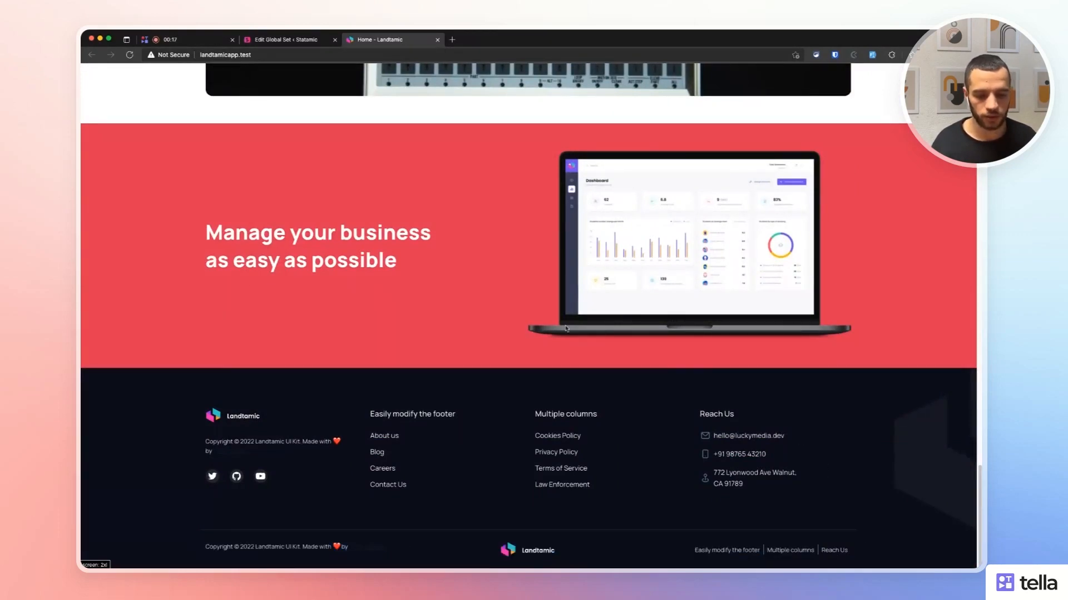
{"action": "left_click", "coordinate": [286, 39]}
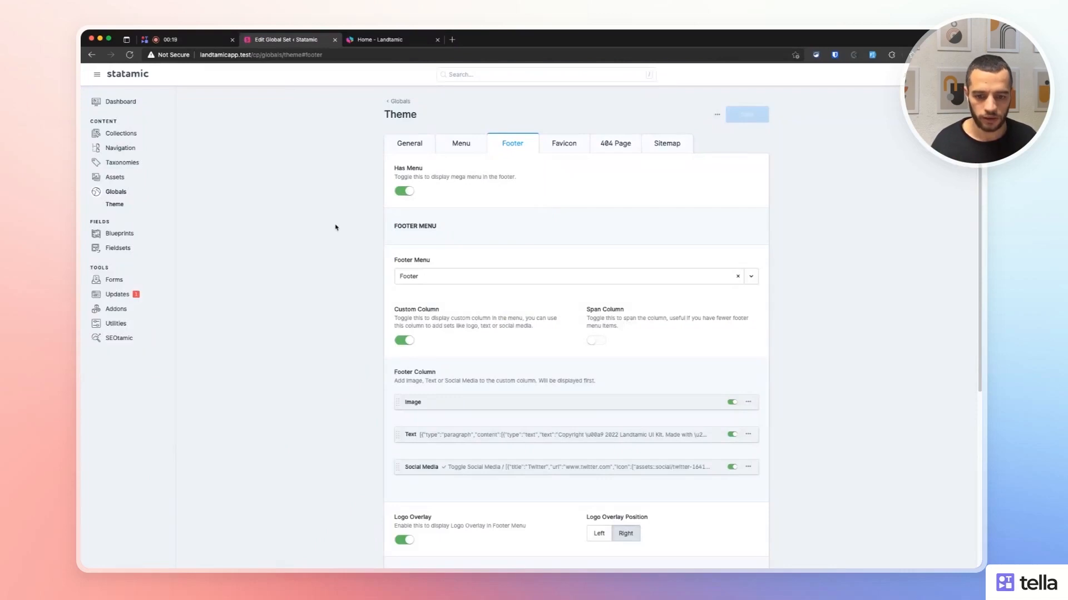
Switch off Has Menu in the Theme footer, save, and confirm only the copyright row remains.
{"action": "left_click", "coordinate": [403, 192]}
{"action": "key", "text": "super+s"}
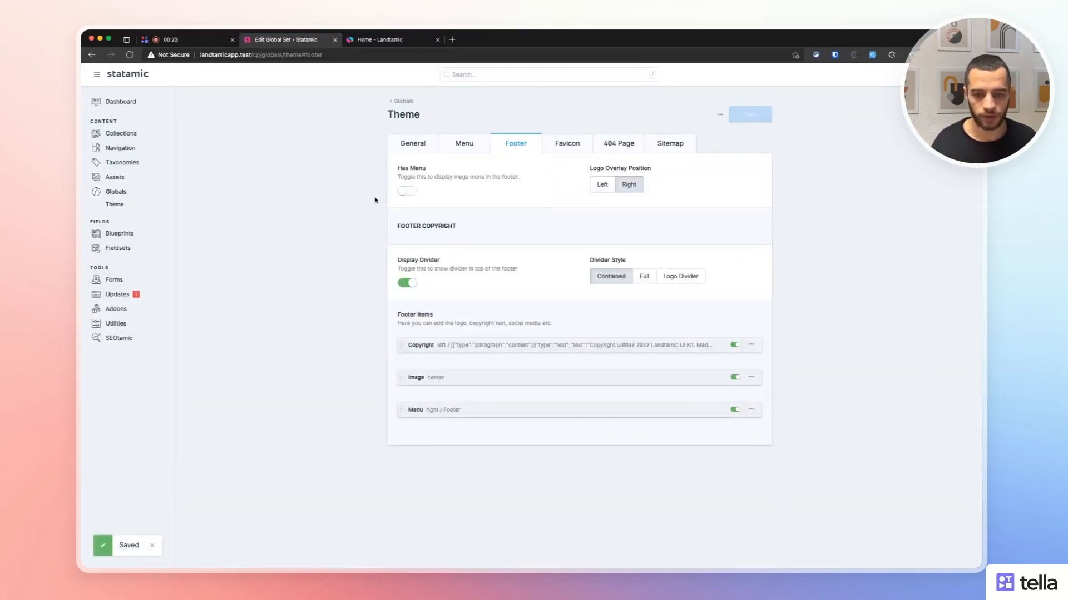
{"action": "left_click", "coordinate": [379, 40]}
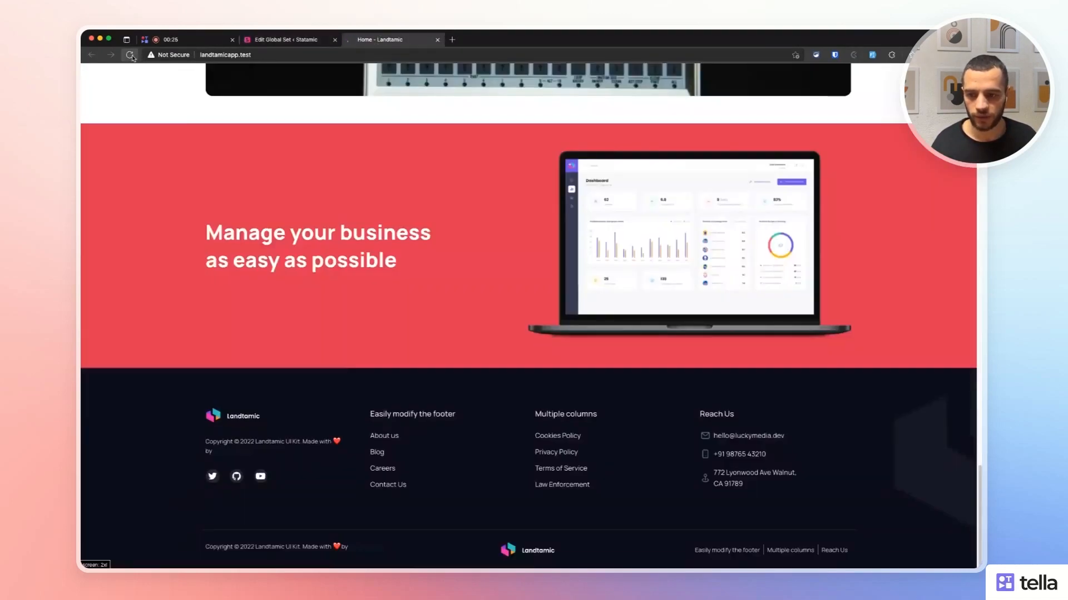
{"action": "left_click", "coordinate": [130, 55]}
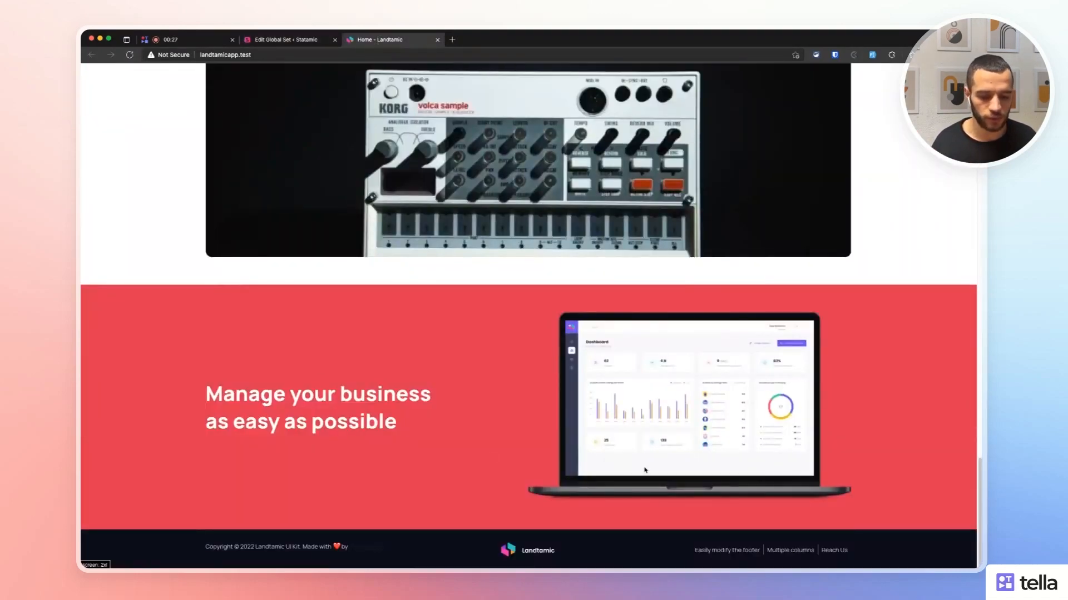
{"action": "left_click", "coordinate": [289, 41]}
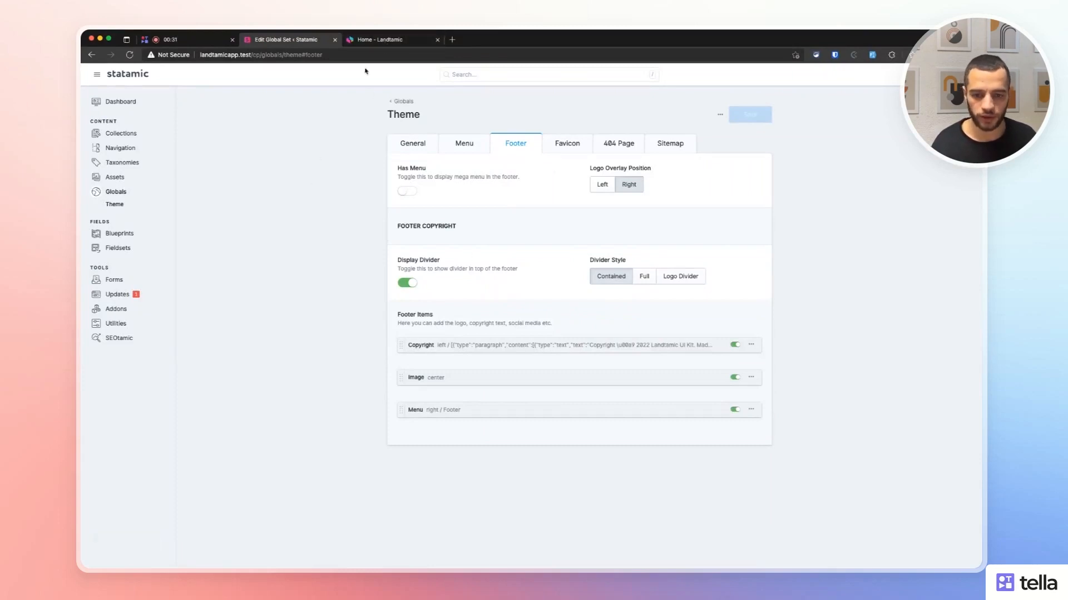
Turn Has Menu back on, save, and keep Footer as the footer navigation.
{"action": "left_click", "coordinate": [407, 192]}
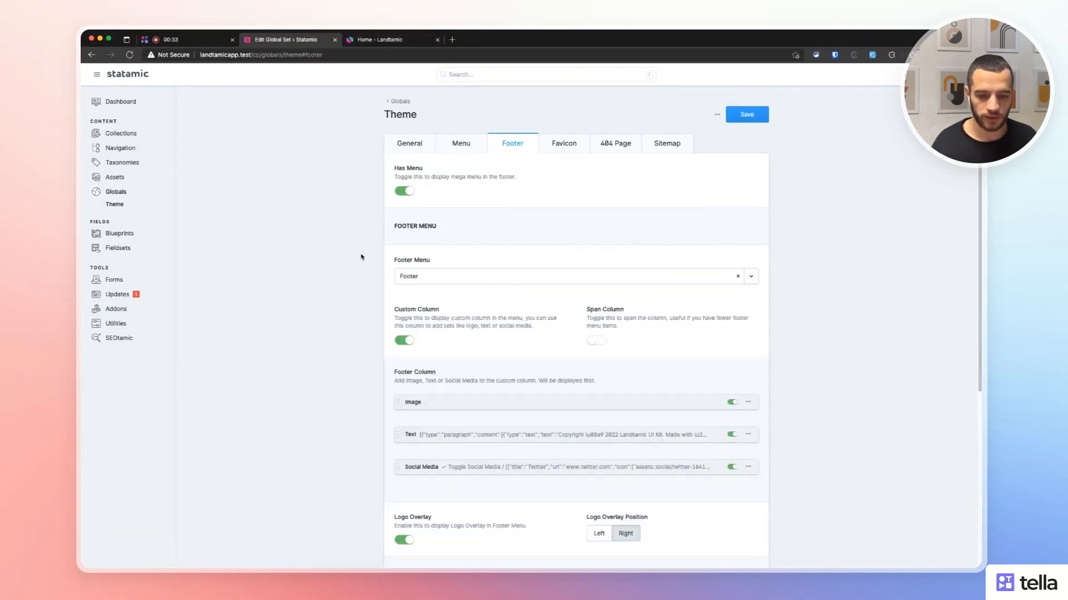
{"action": "key", "text": "super+s"}
{"action": "scroll", "coordinate": [326, 228], "scroll_direction": "down", "scroll_amount": 1}
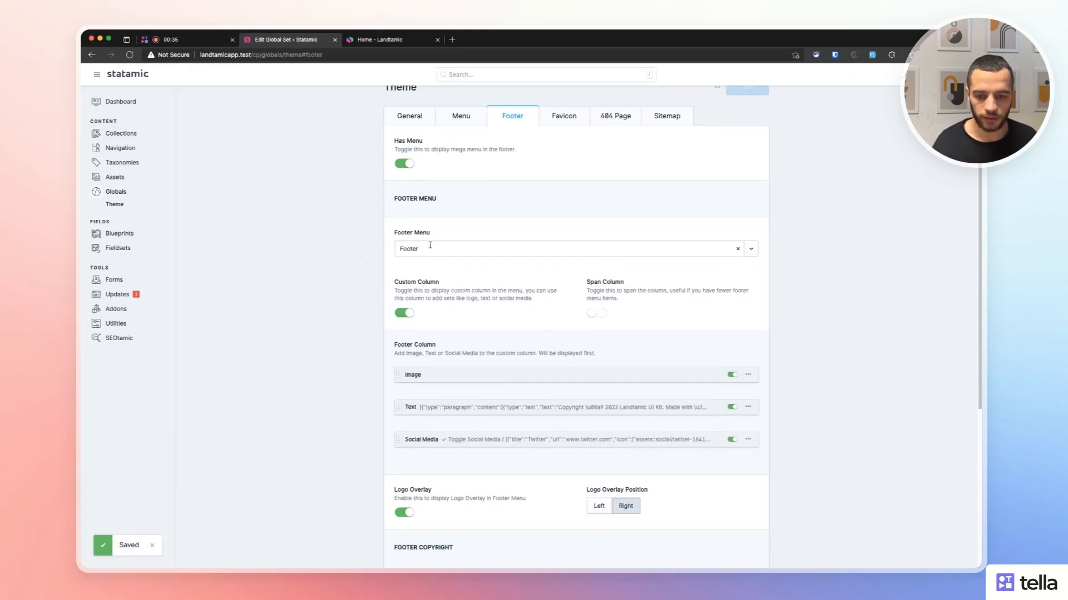
{"action": "left_click", "coordinate": [430, 245]}
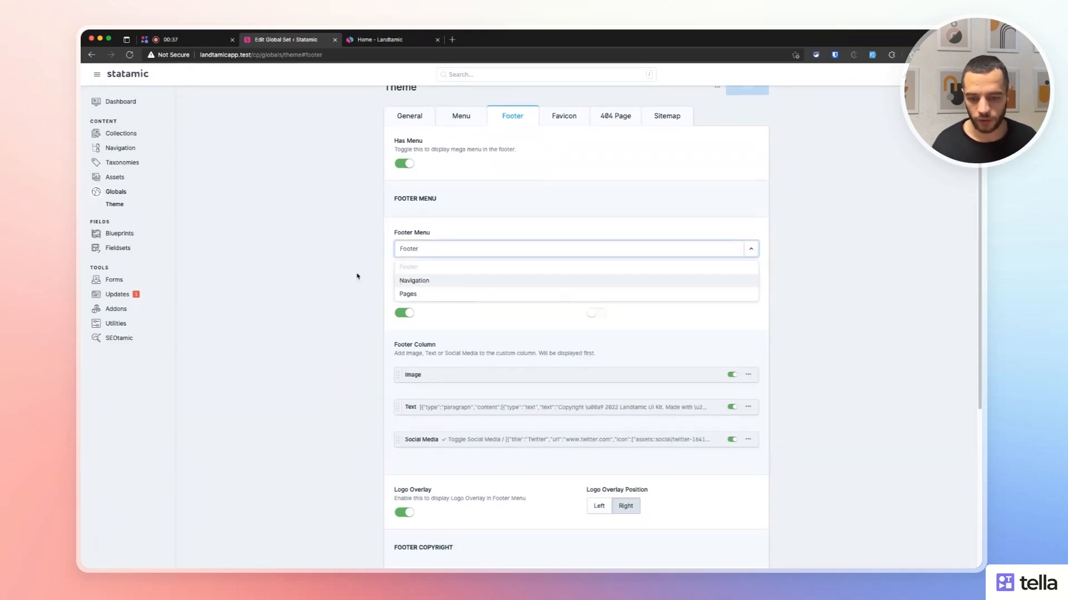
{"action": "left_click", "coordinate": [287, 260]}
Open the Footer navigation tree in a new tab and compare it with the site footer.
{"action": "left_click", "coordinate": [120, 149], "text": "super"}
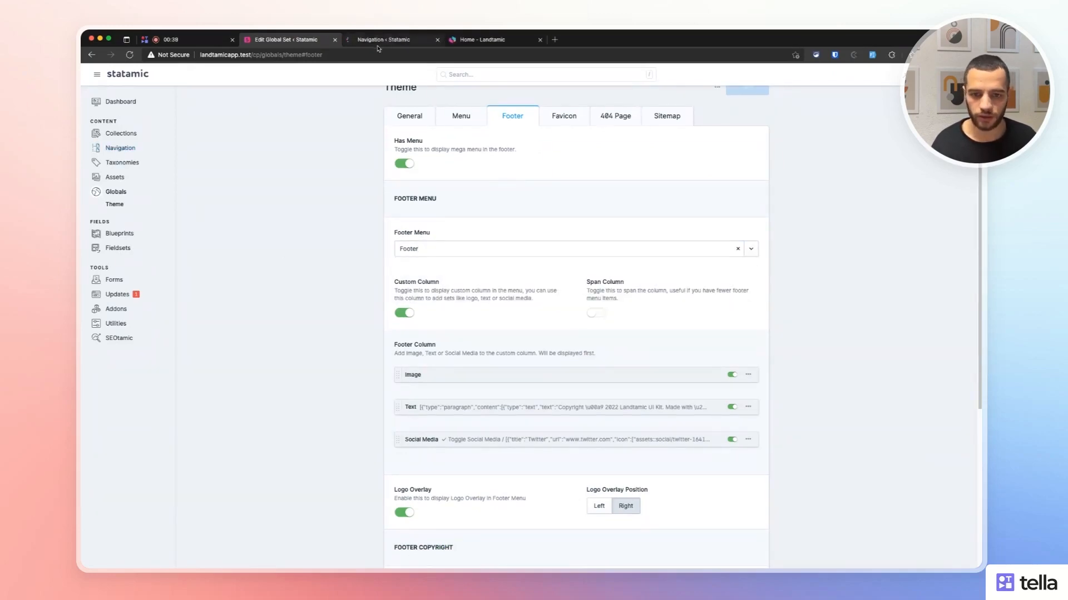
{"action": "left_click", "coordinate": [379, 40]}
{"action": "left_click", "coordinate": [403, 134]}
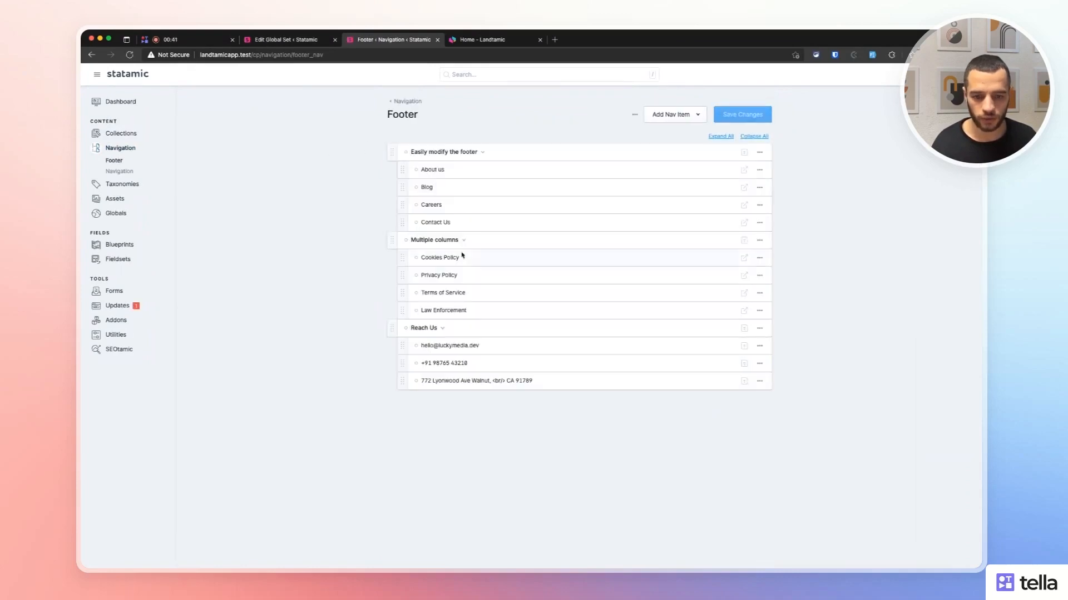
{"action": "left_click", "coordinate": [477, 40]}
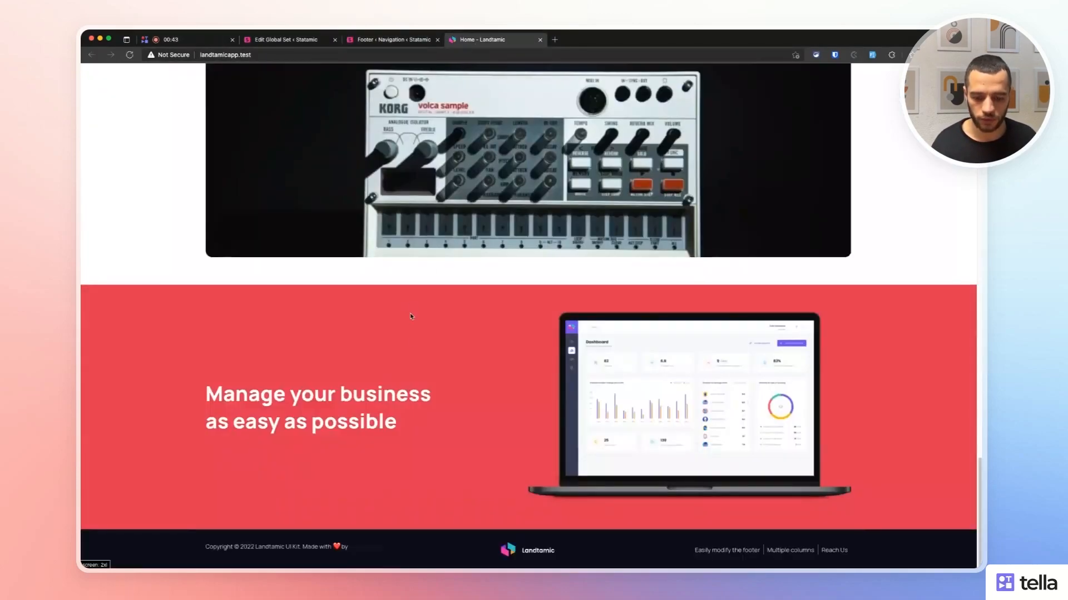
{"action": "left_click", "coordinate": [130, 56]}
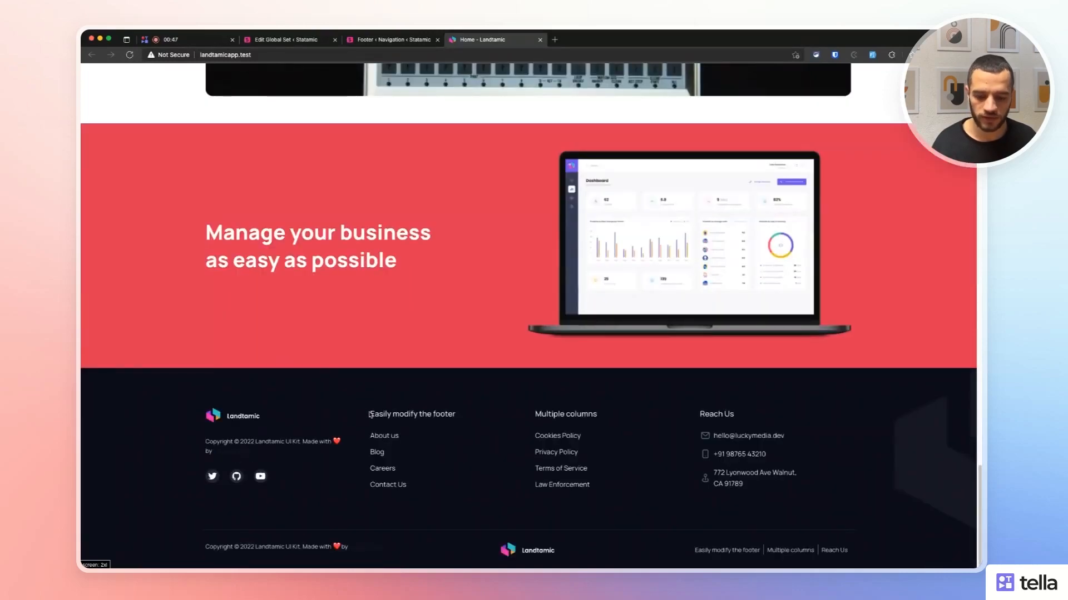
{"action": "left_click_drag", "start_coordinate": [370, 415], "coordinate": [497, 417]}
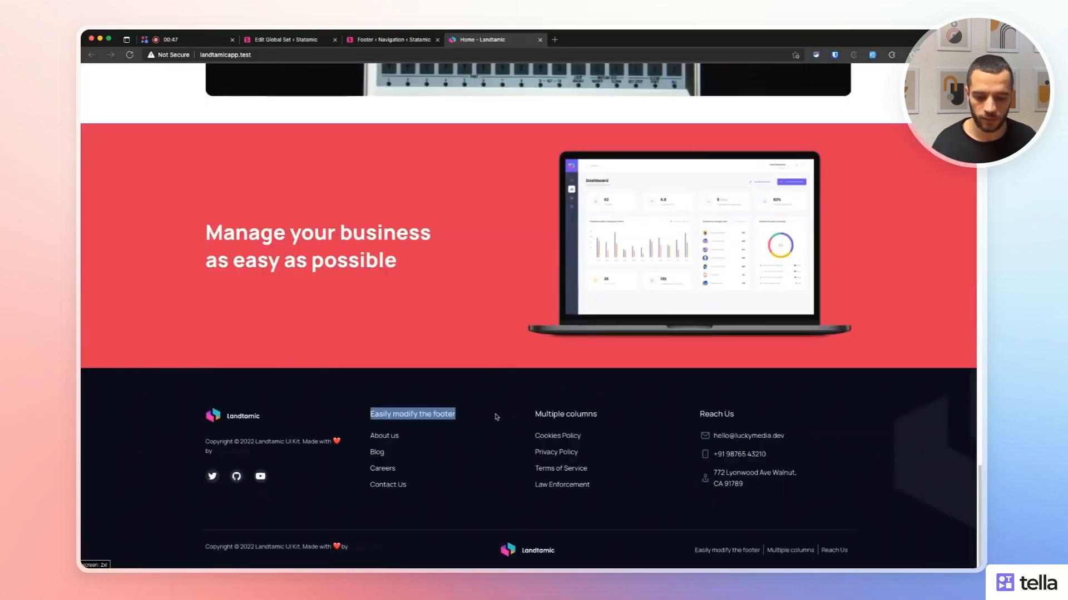
{"action": "left_click", "coordinate": [394, 40]}
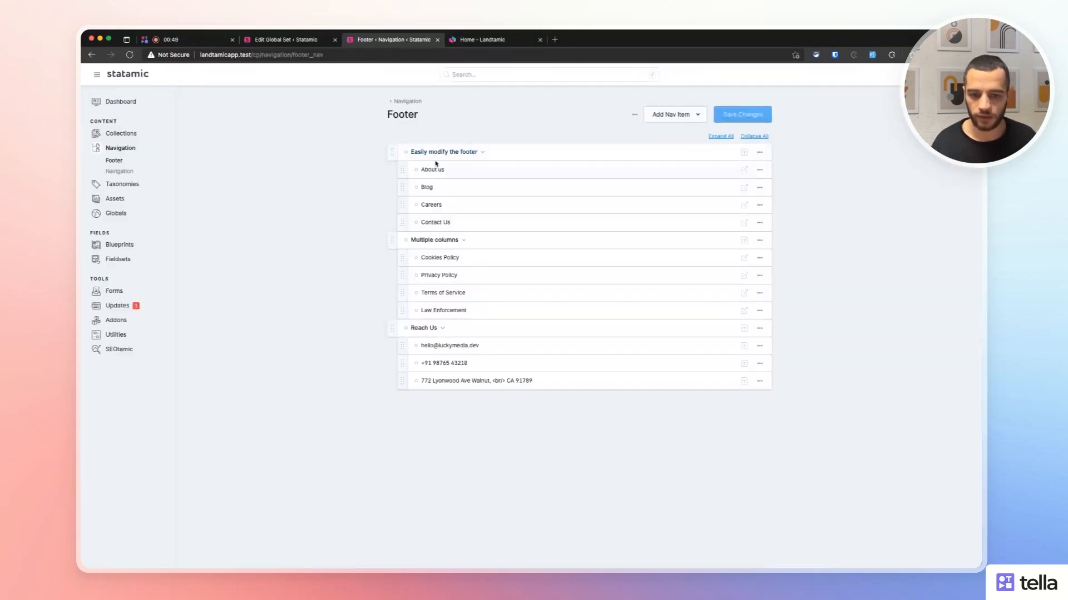
{"action": "left_click", "coordinate": [476, 40]}
Turn off Custom Column in the Theme footer, save, and reload the site footer.
{"action": "left_click", "coordinate": [288, 36]}
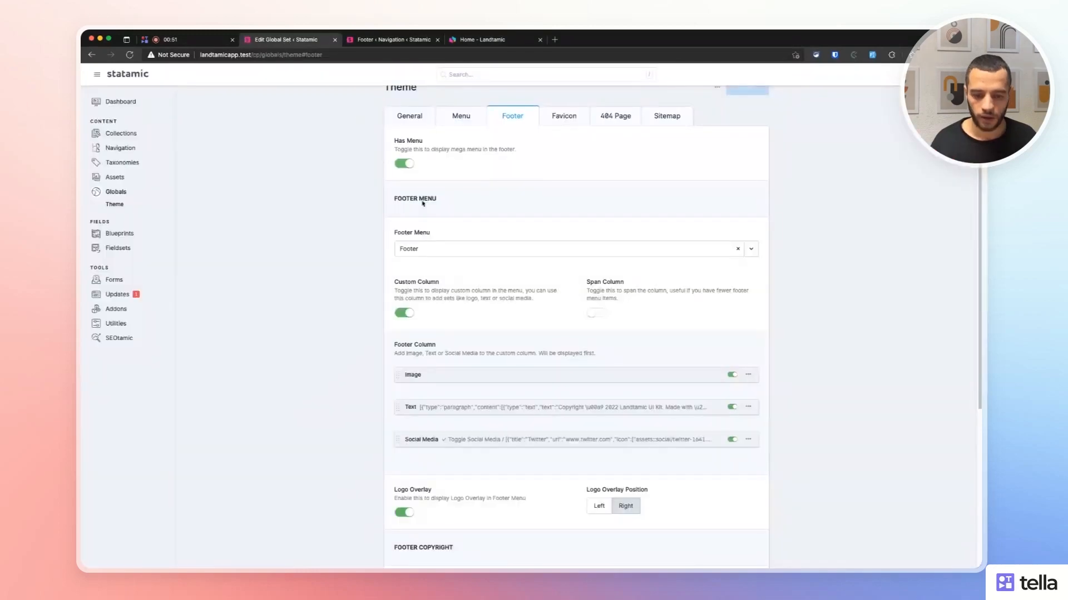
{"action": "scroll", "coordinate": [411, 280], "scroll_direction": "up", "scroll_amount": 1}
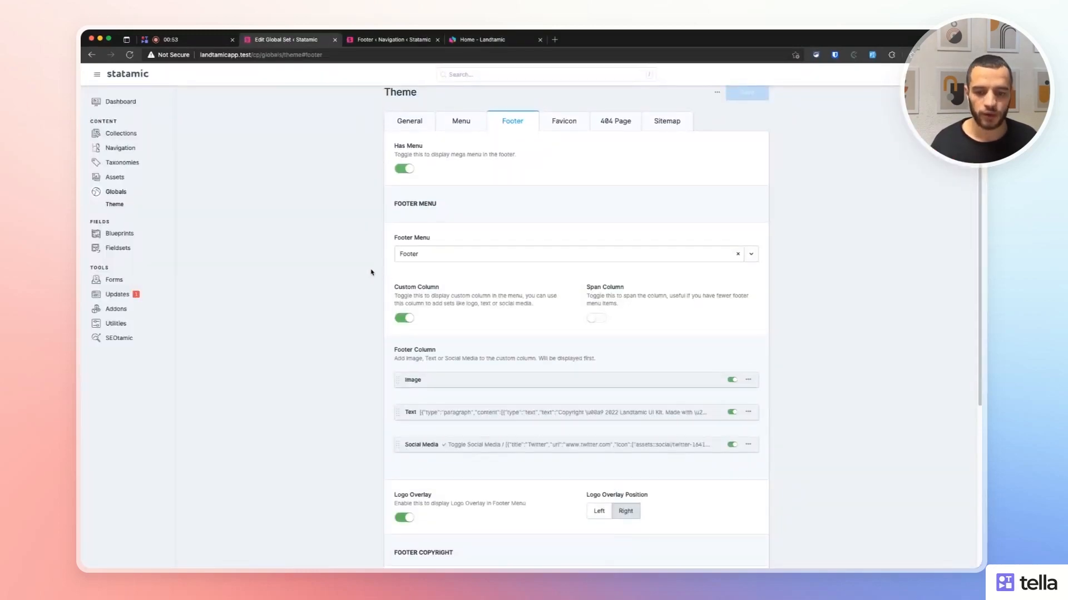
{"action": "left_click", "coordinate": [404, 319]}
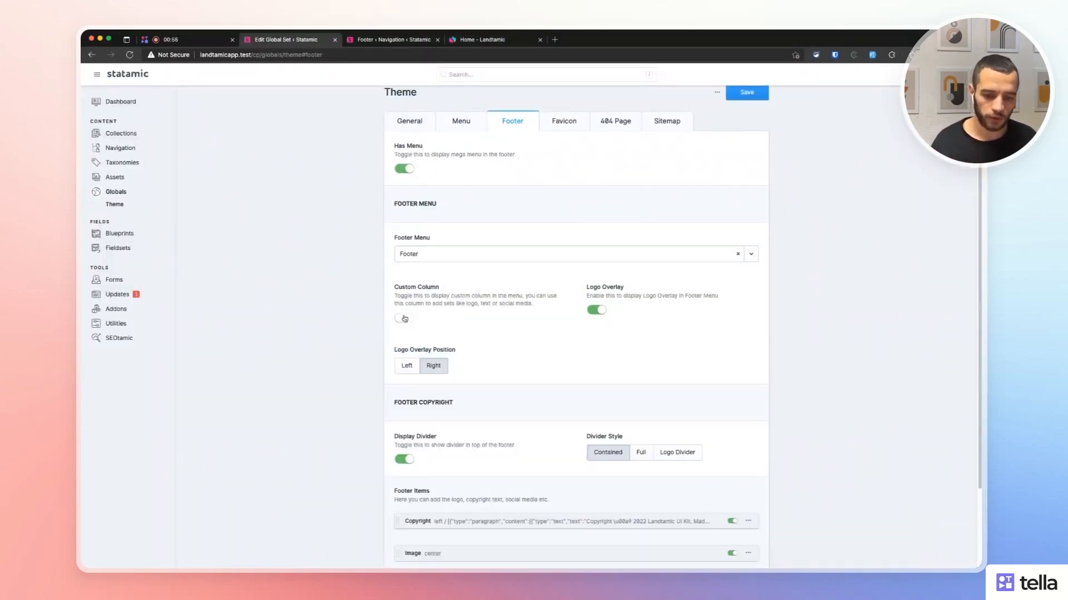
{"action": "key", "text": "ctrl+s"}
{"action": "left_click", "coordinate": [465, 43]}
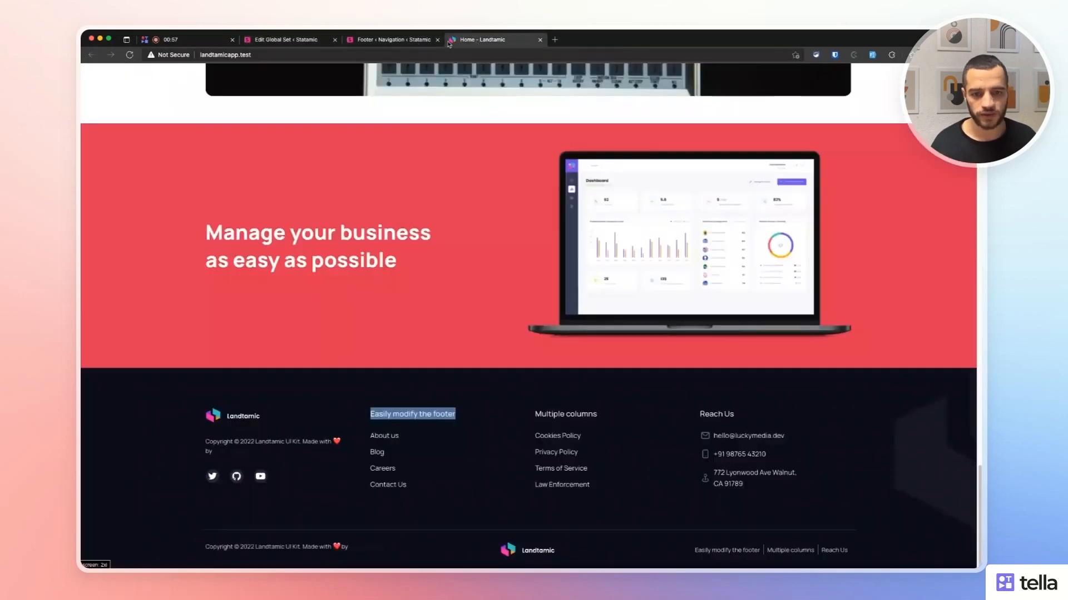
{"action": "left_click", "coordinate": [129, 54]}
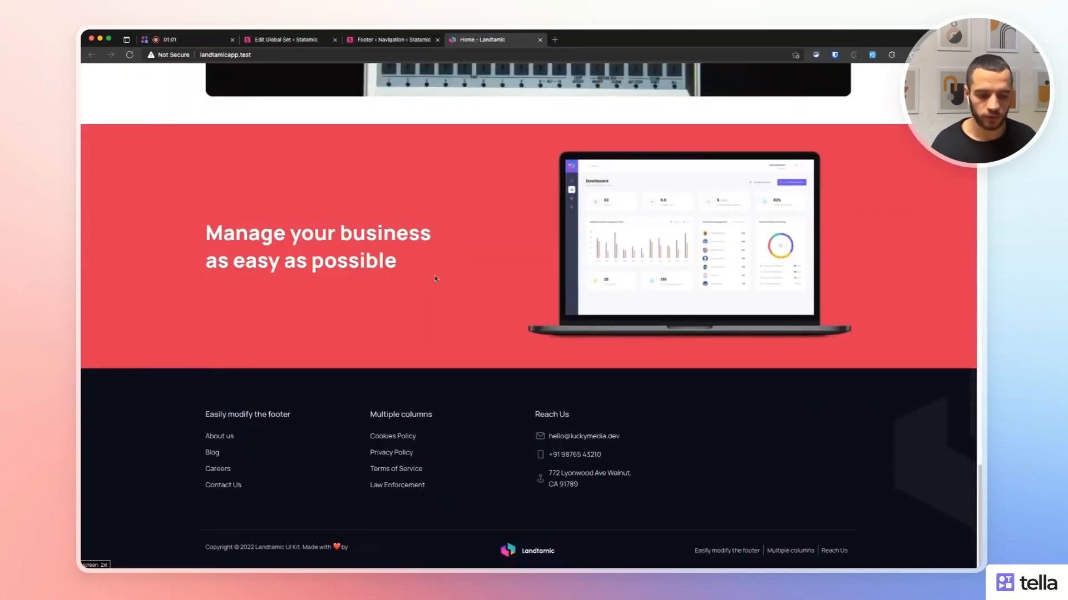
Return to the Theme global set and close the Footer navigation tab.
{"action": "left_click", "coordinate": [392, 40]}
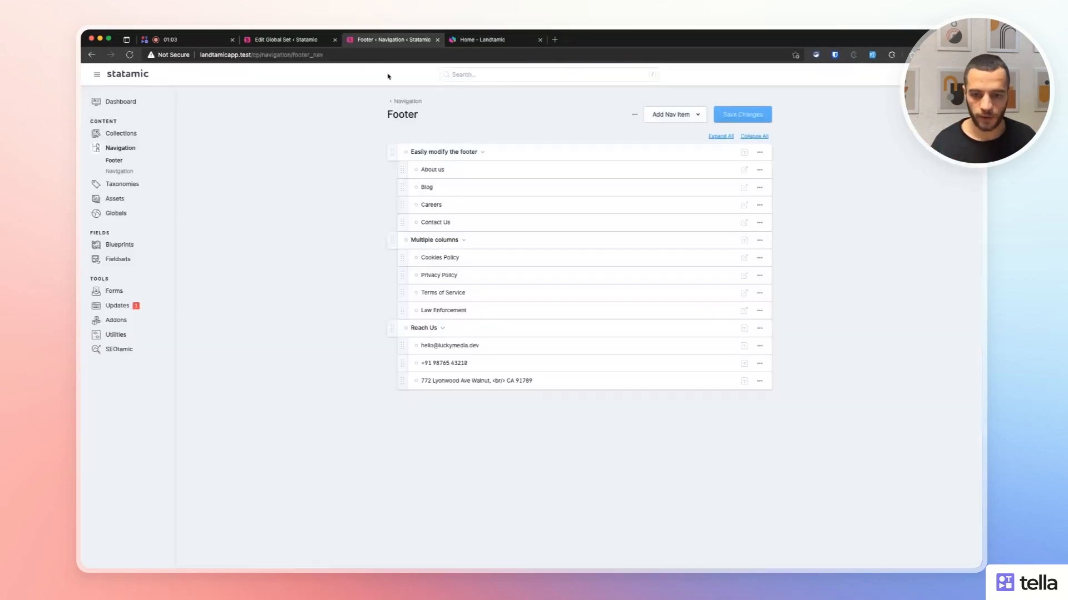
{"action": "left_click", "coordinate": [281, 40]}
{"action": "middle_click", "coordinate": [356, 40]}
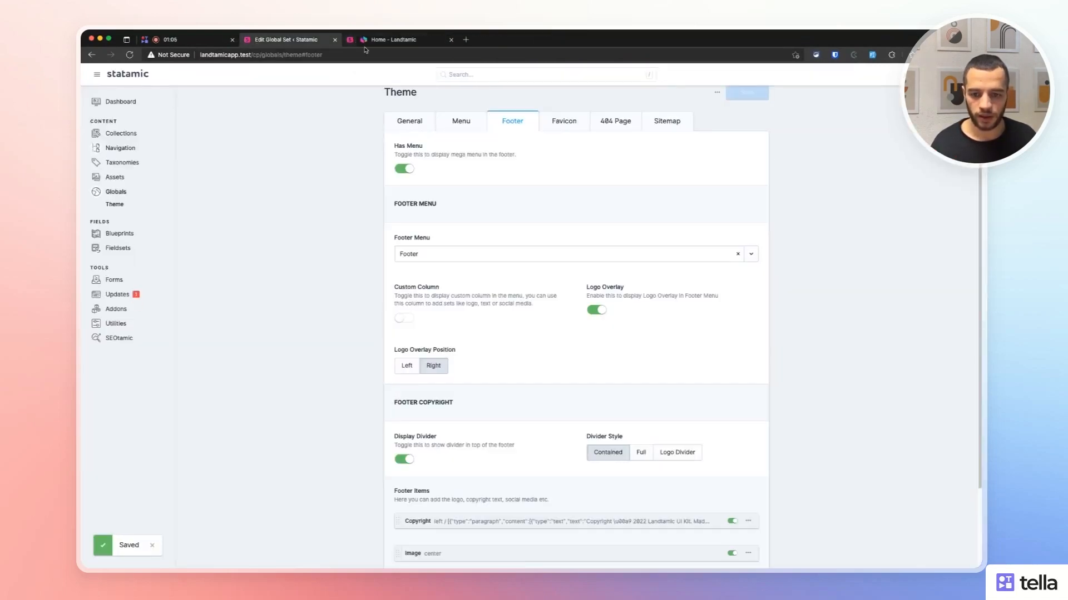
Switch on the footer's Custom Column, save, and reload the site to see the new column.
{"action": "left_click", "coordinate": [408, 317]}
{"action": "key", "text": "super+s"}
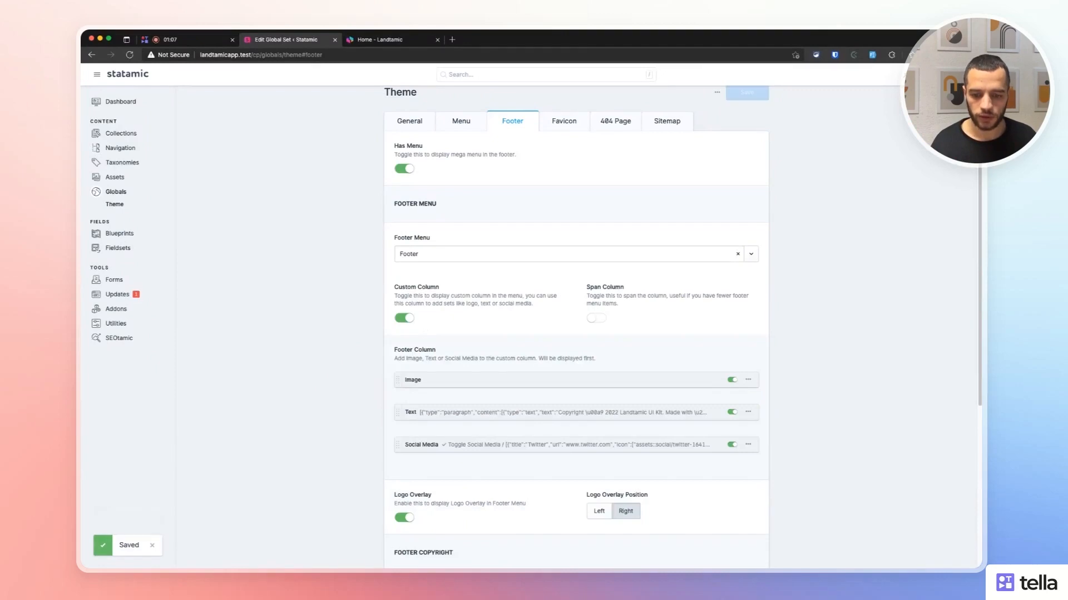
{"action": "left_click", "coordinate": [376, 40]}
{"action": "left_click", "coordinate": [129, 55]}
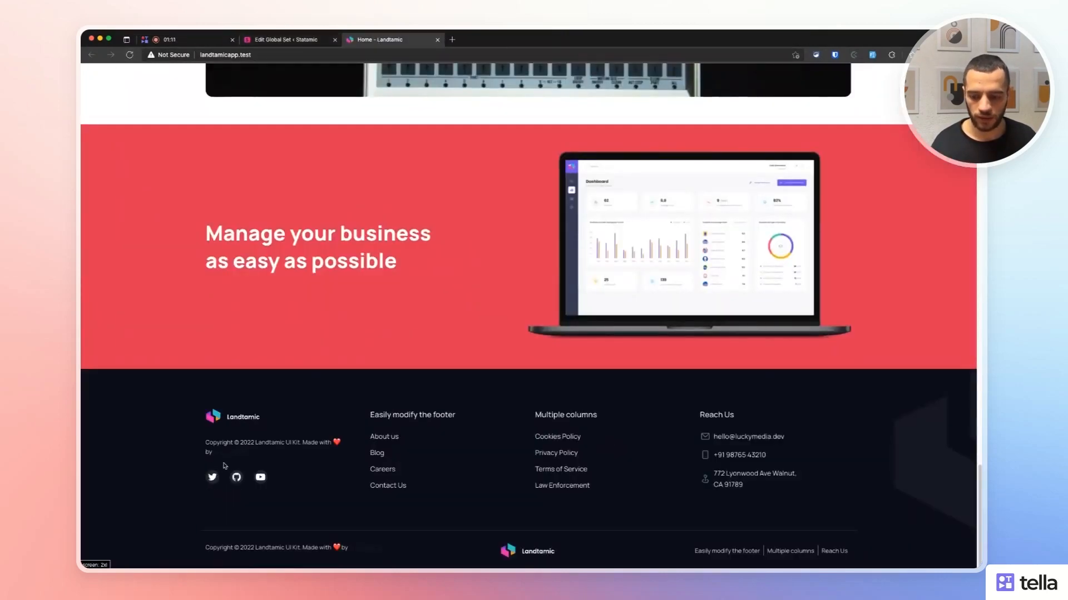
Drag the Image set below Text, check the reordered site footer, then move Image back above Text.
{"action": "left_click", "coordinate": [286, 40]}
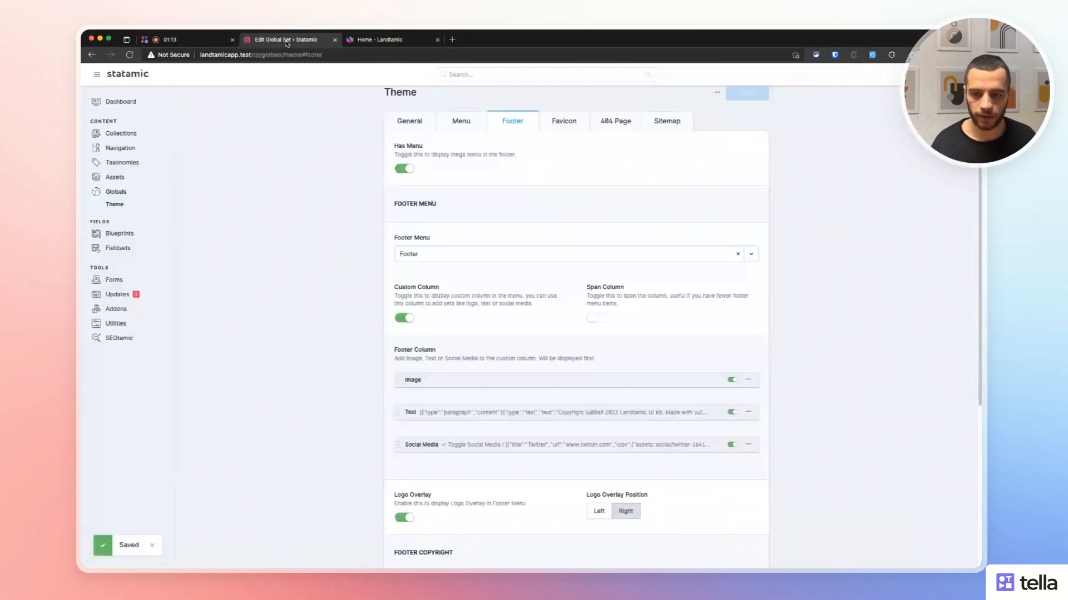
{"action": "scroll", "coordinate": [333, 422], "scroll_direction": "down", "scroll_amount": 3}
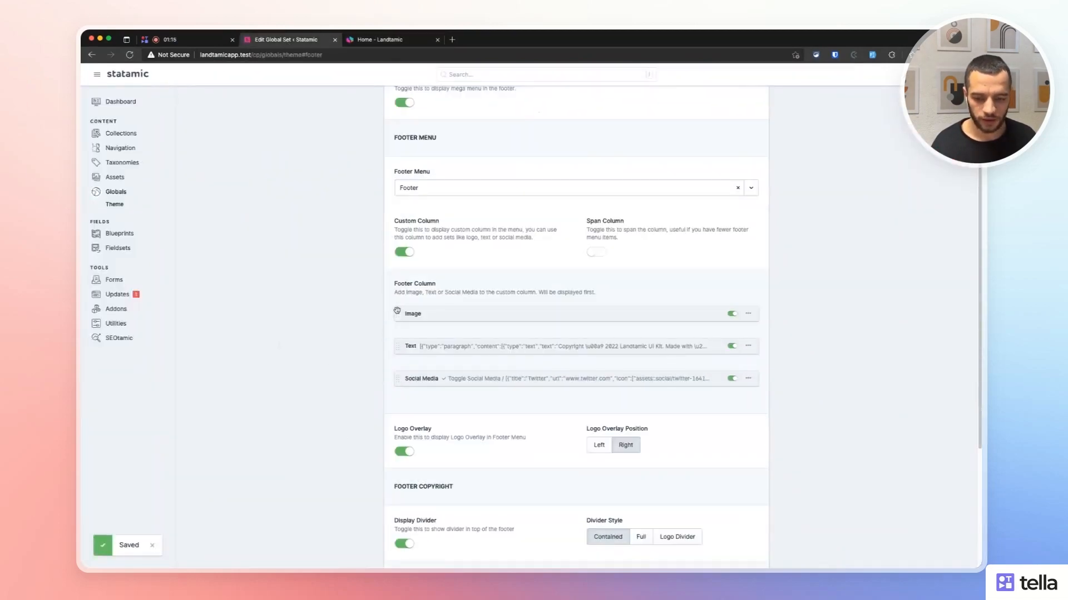
{"action": "left_click_drag", "start_coordinate": [398, 313], "coordinate": [398, 351]}
{"action": "left_click", "coordinate": [378, 40]}
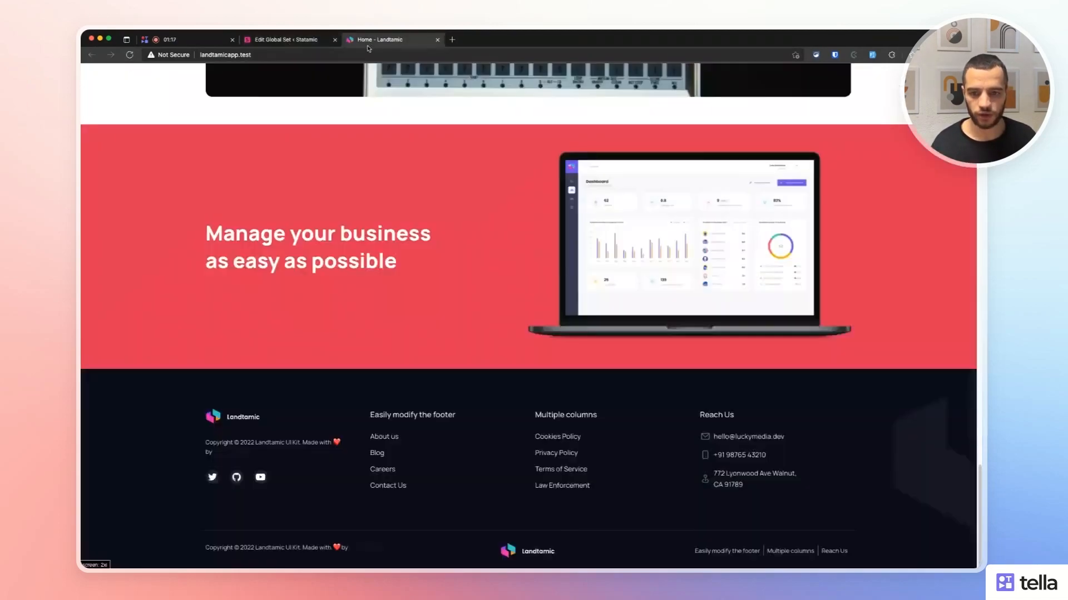
{"action": "key", "text": "super+r"}
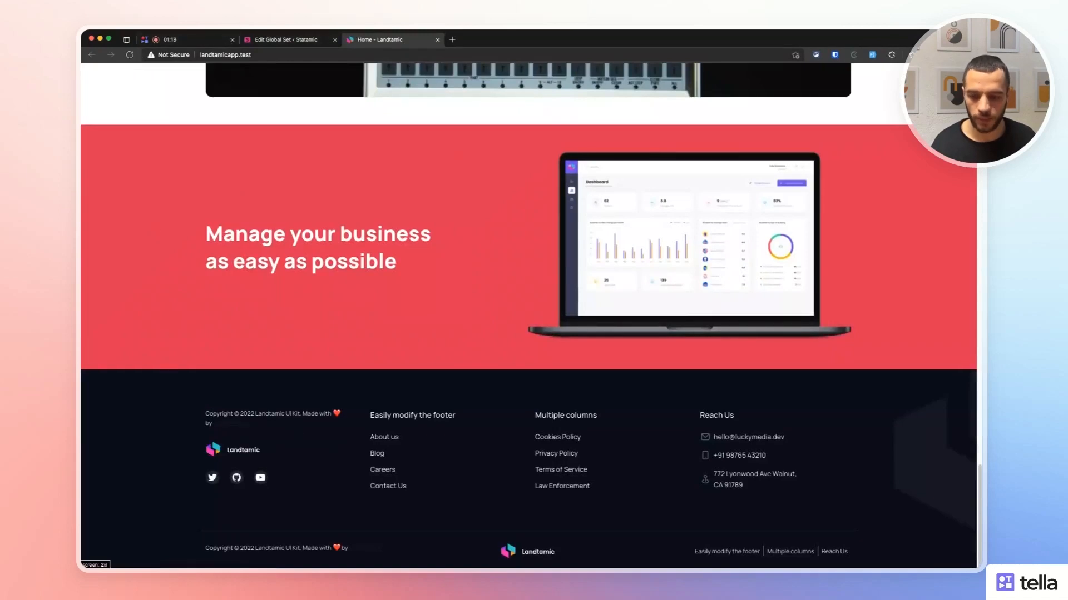
{"action": "left_click", "coordinate": [286, 40]}
{"action": "left_click_drag", "start_coordinate": [399, 349], "coordinate": [367, 340]}
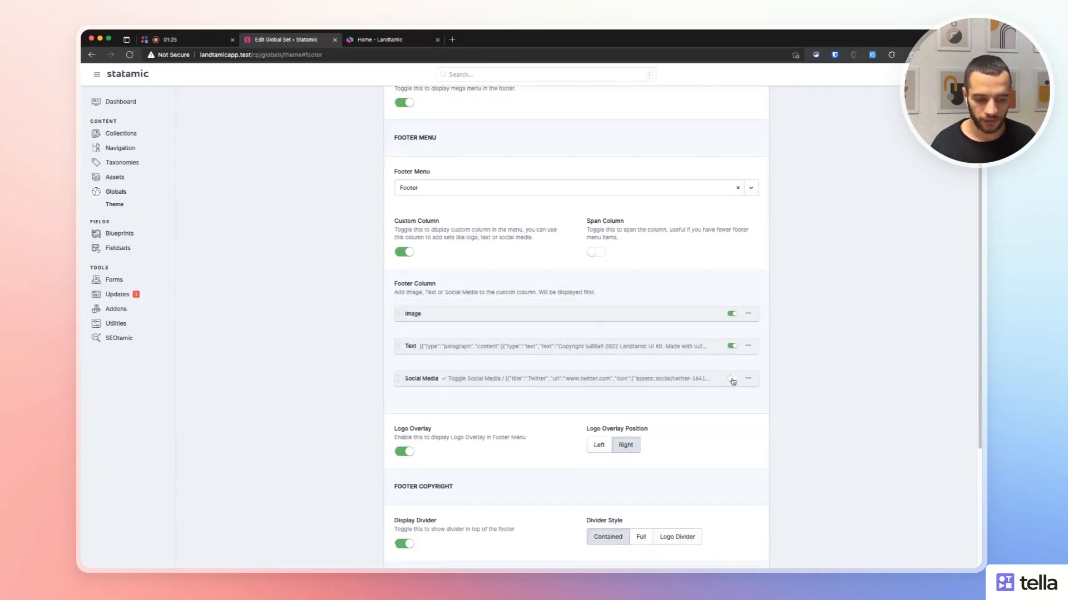
{"action": "left_click", "coordinate": [749, 378]}
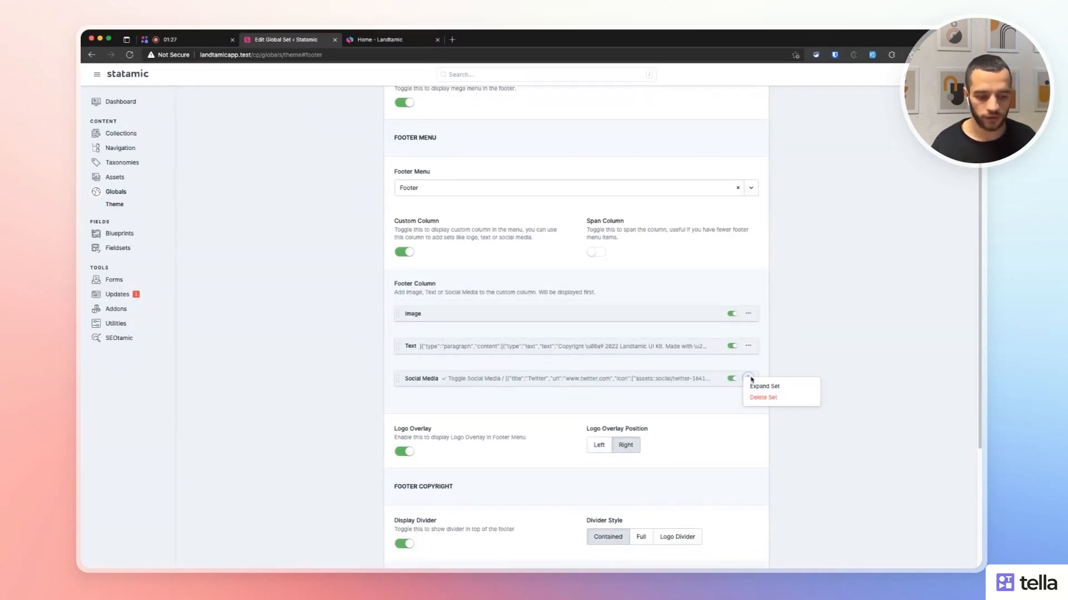
{"action": "left_click", "coordinate": [799, 371]}
{"action": "left_click", "coordinate": [444, 382]}
{"action": "scroll", "coordinate": [413, 322], "scroll_direction": "down", "scroll_amount": 4}
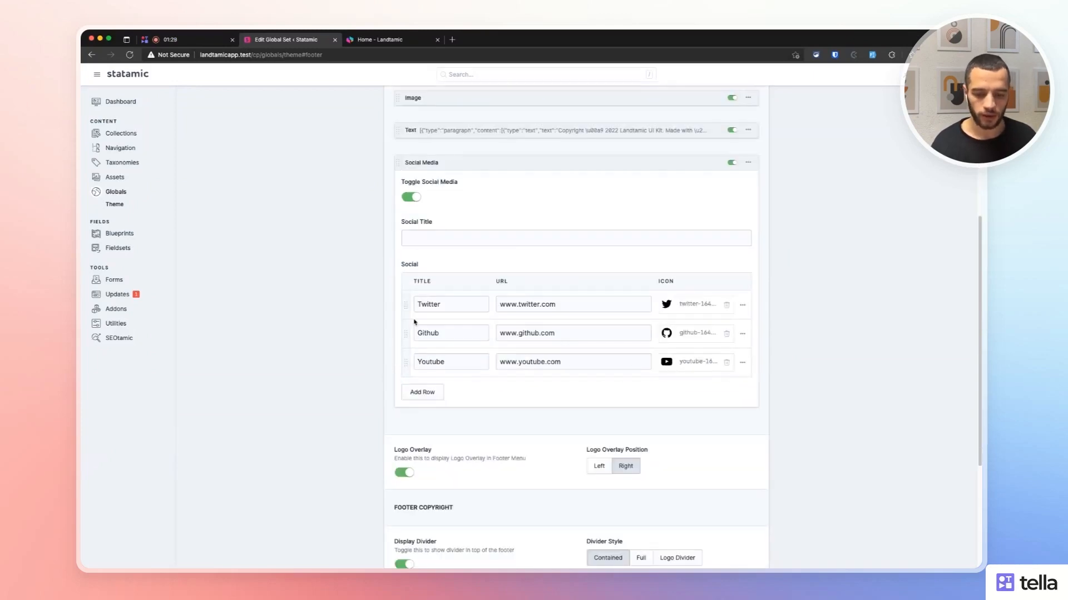
{"action": "left_click", "coordinate": [437, 167]}
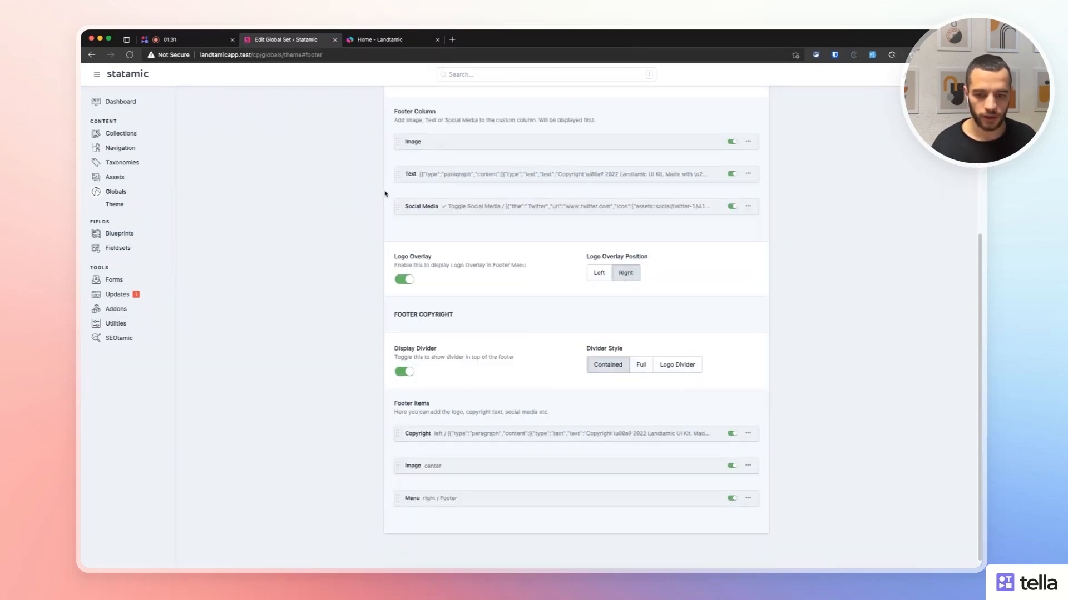
{"action": "left_click", "coordinate": [456, 175]}
{"action": "left_click", "coordinate": [427, 175]}
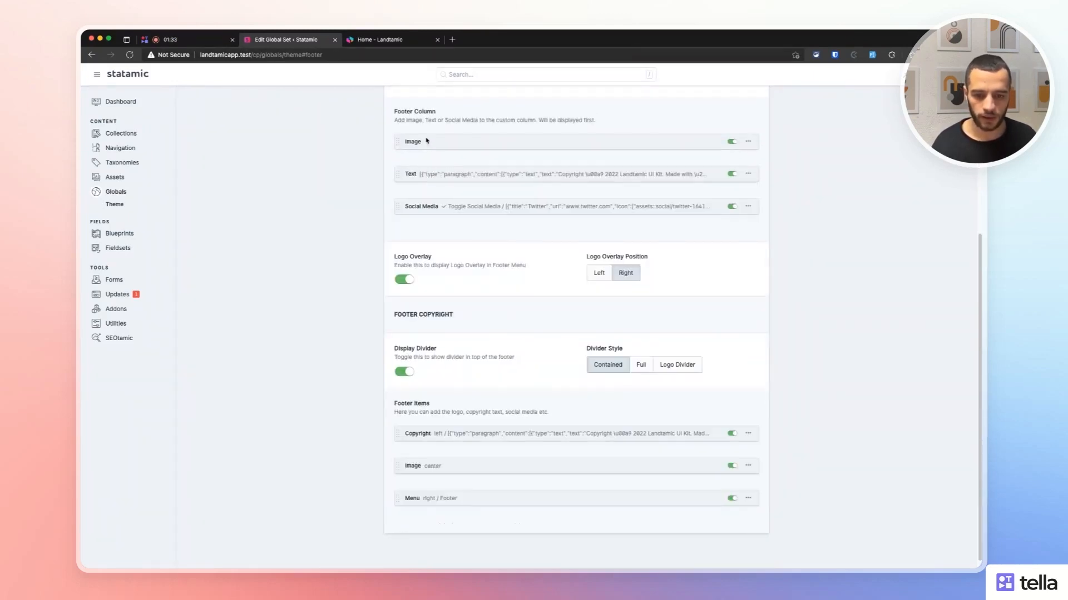
{"action": "left_click", "coordinate": [427, 141]}
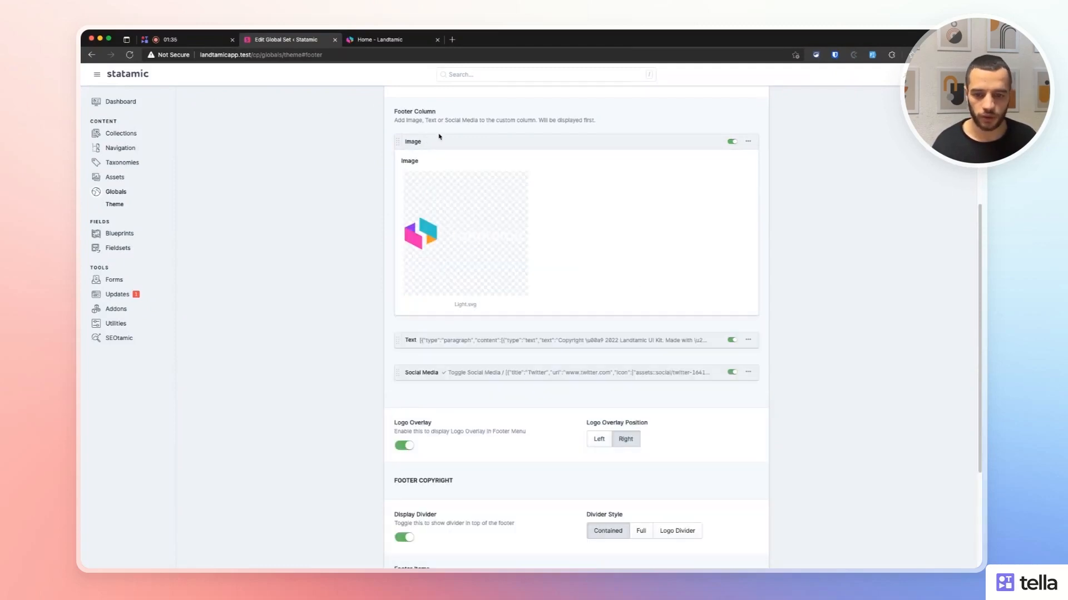
{"action": "left_click", "coordinate": [438, 136]}
{"action": "scroll", "coordinate": [348, 164], "scroll_direction": "up", "scroll_amount": 5}
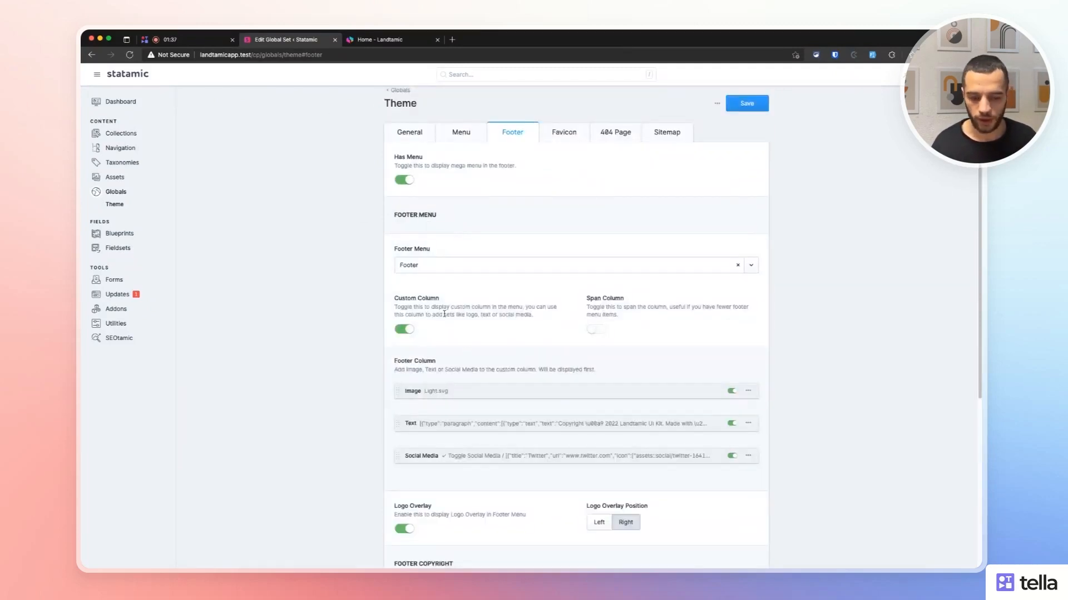
{"action": "left_click_drag", "start_coordinate": [585, 300], "coordinate": [625, 301]}
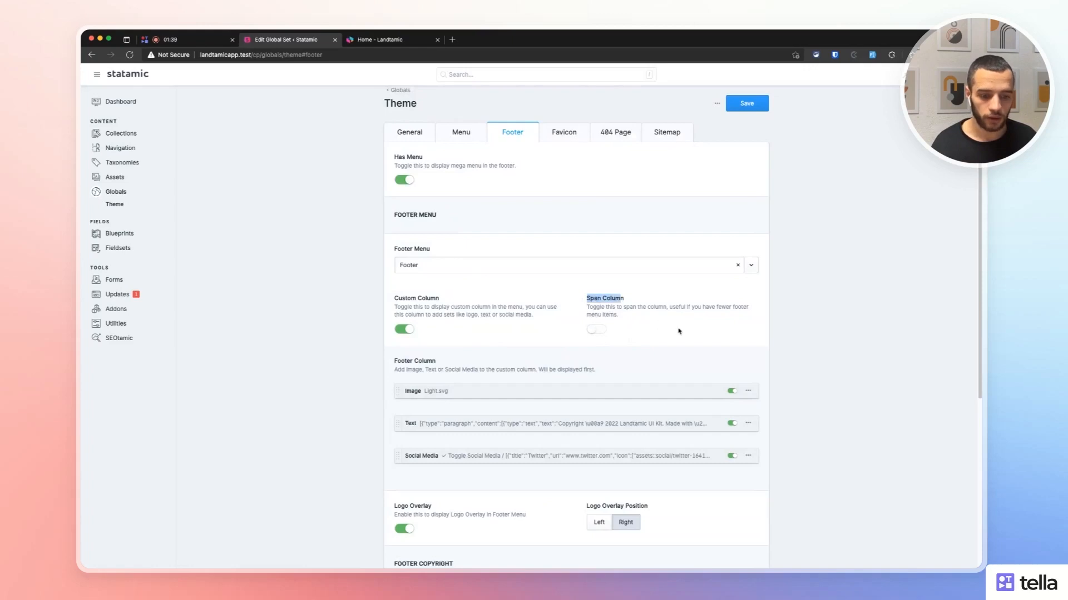
Inspect the first link column in the live site footer.
{"action": "left_click", "coordinate": [628, 285]}
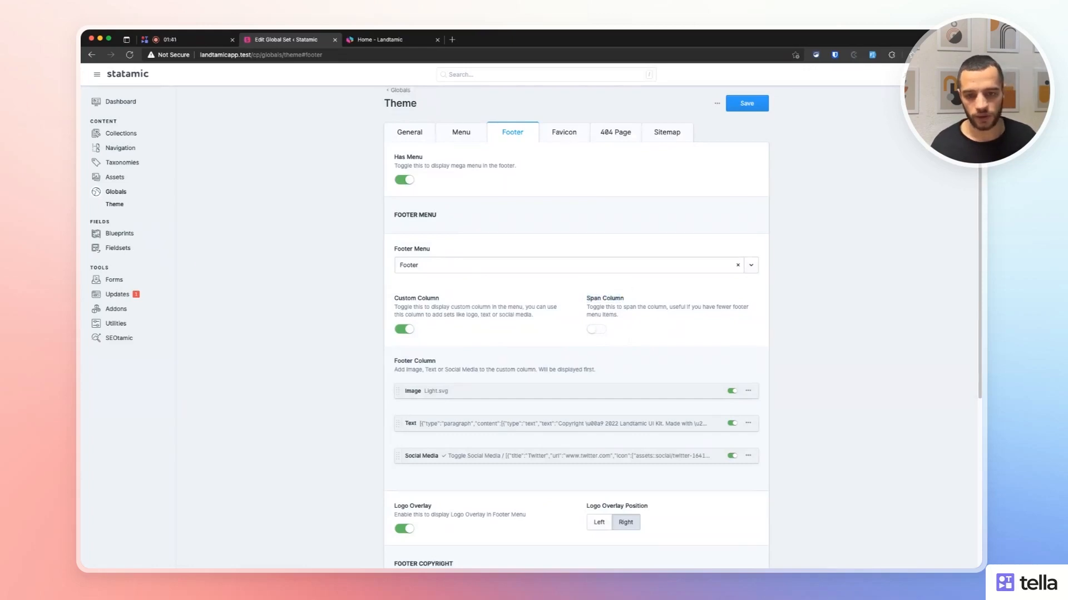
{"action": "left_click", "coordinate": [367, 39]}
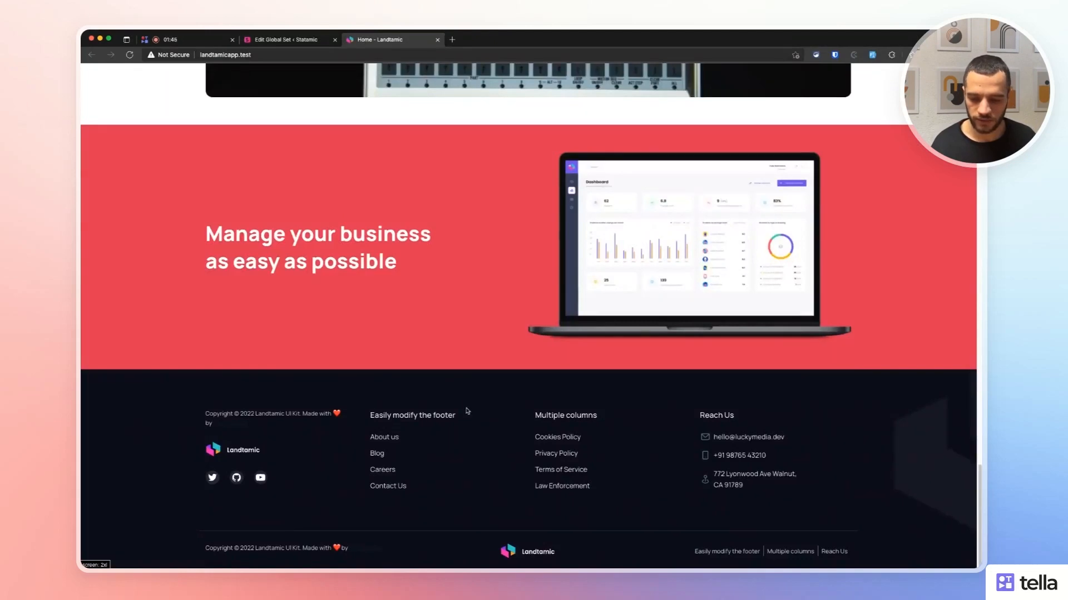
{"action": "left_click_drag", "start_coordinate": [467, 412], "coordinate": [483, 490]}
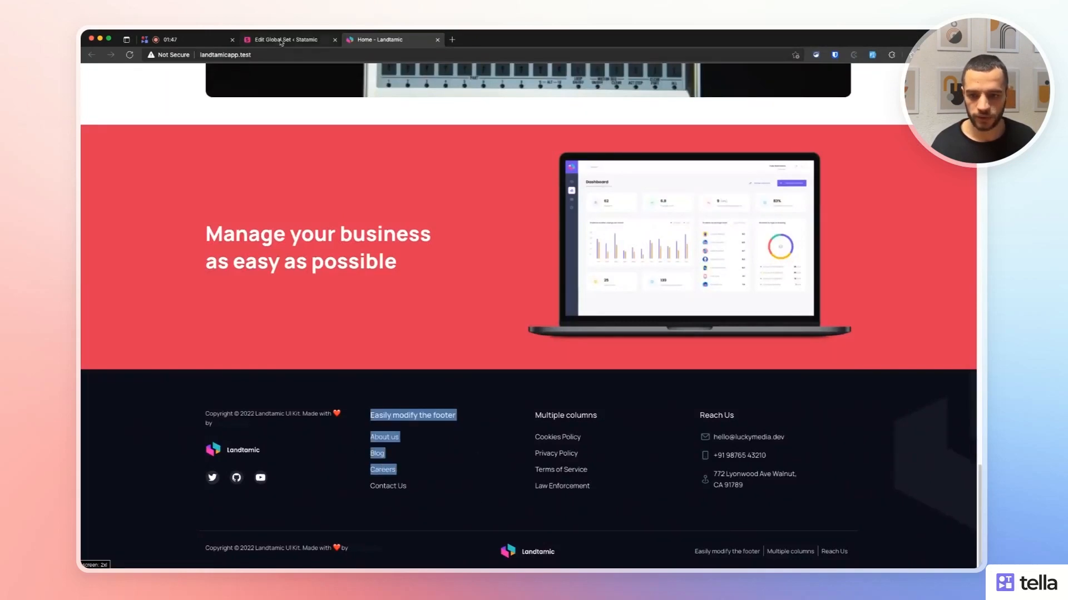
Turn on Span Column, save, and check the spanning column and Reach Us block on the site.
{"action": "left_click", "coordinate": [286, 40]}
{"action": "left_click", "coordinate": [601, 330]}
{"action": "key", "text": "super+s"}
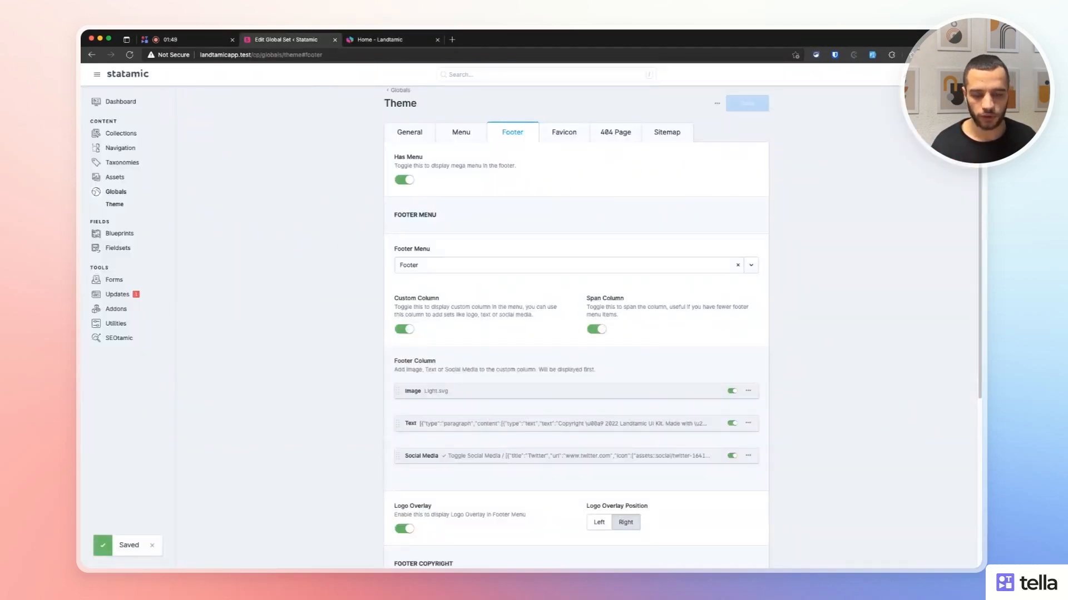
{"action": "left_click", "coordinate": [377, 41]}
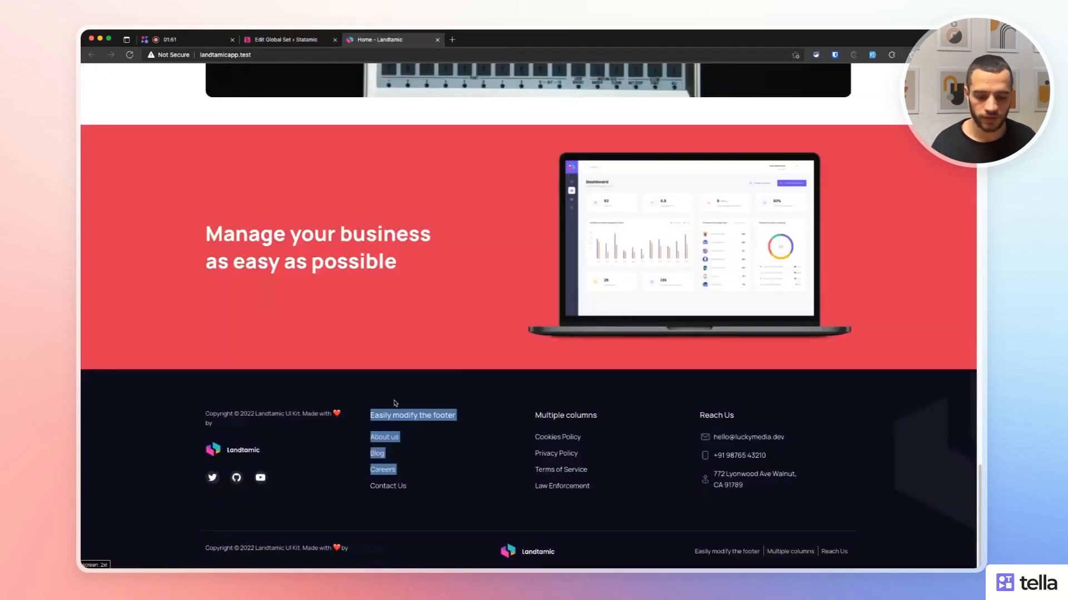
{"action": "left_click", "coordinate": [130, 54]}
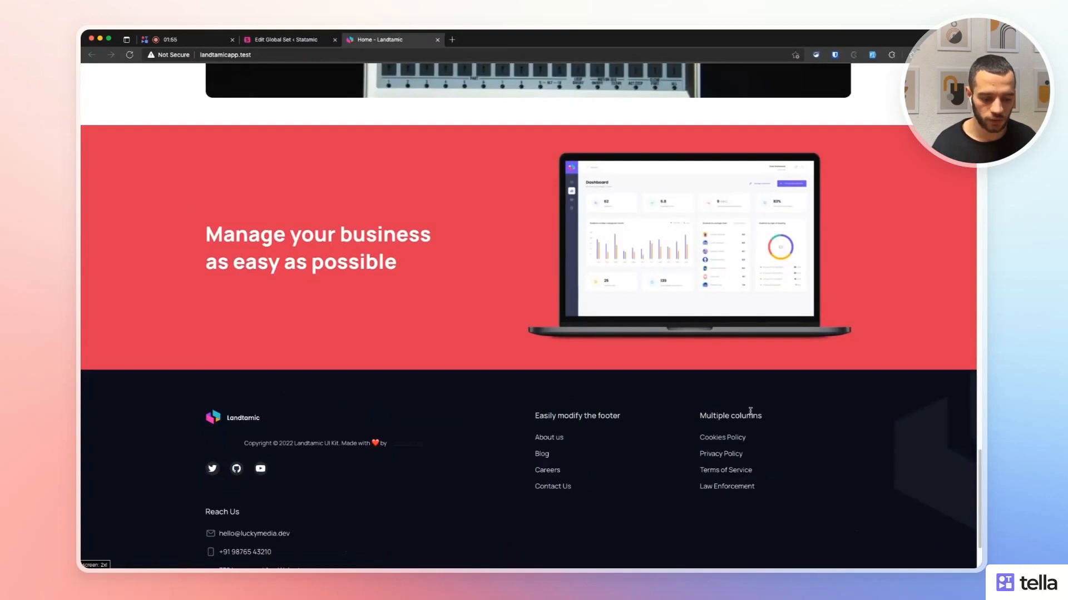
{"action": "scroll", "coordinate": [326, 383], "scroll_direction": "down", "scroll_amount": 3}
{"action": "left_click_drag", "start_coordinate": [181, 410], "coordinate": [369, 505]}
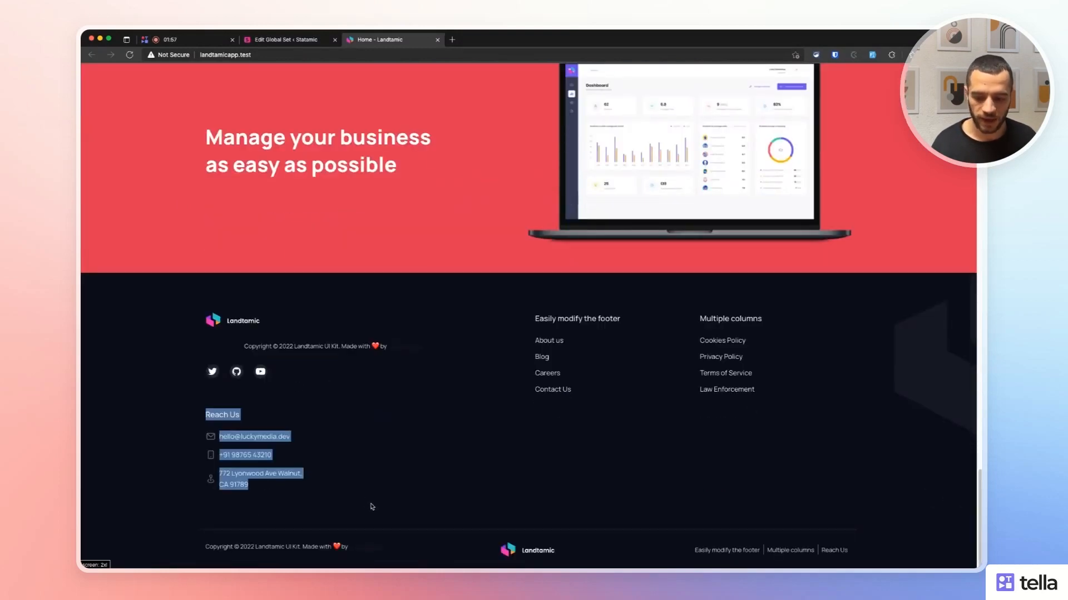
{"action": "left_click", "coordinate": [334, 509]}
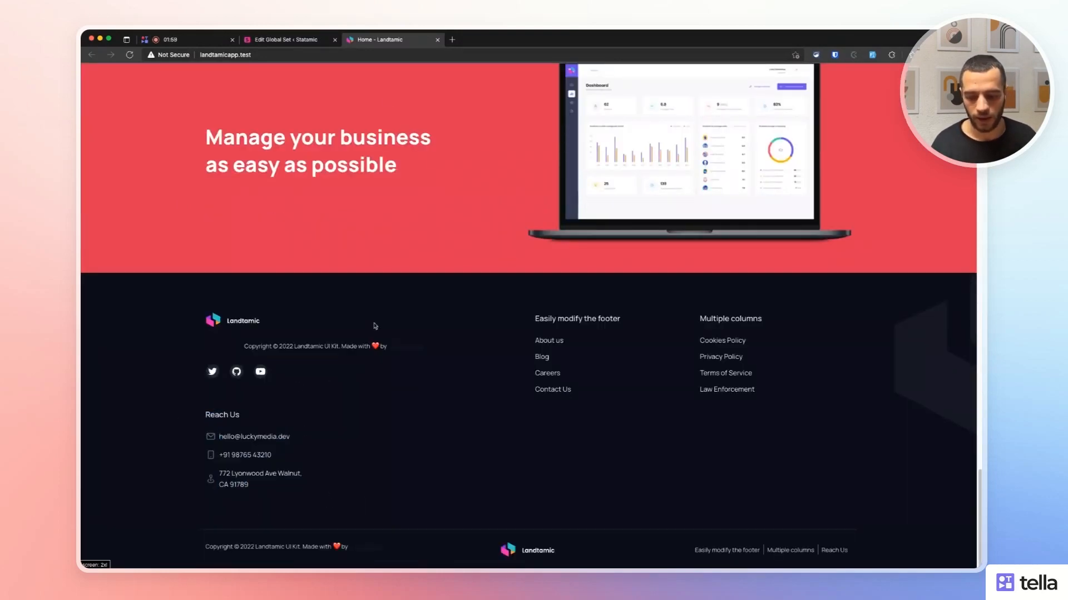
Turn Span Column back off, save, and confirm the site footer shows four columns.
{"action": "key", "text": "ctrl+shift+Tab"}
{"action": "scroll", "coordinate": [624, 343], "scroll_direction": "down", "scroll_amount": 1}
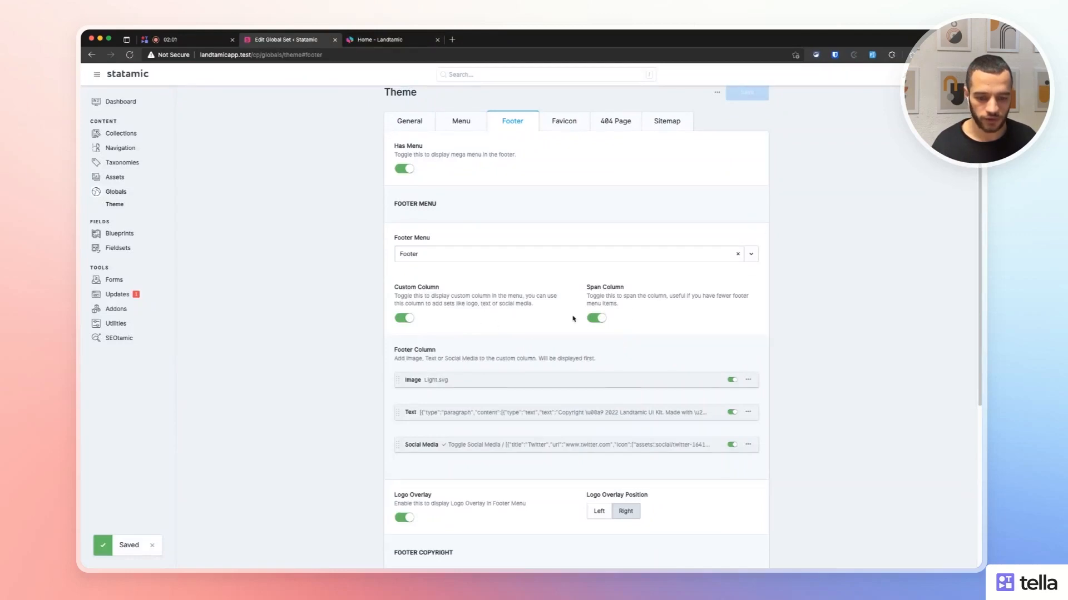
{"action": "left_click", "coordinate": [596, 318]}
{"action": "key", "text": "ctrl+s"}
{"action": "key", "text": "ctrl+Tab"}
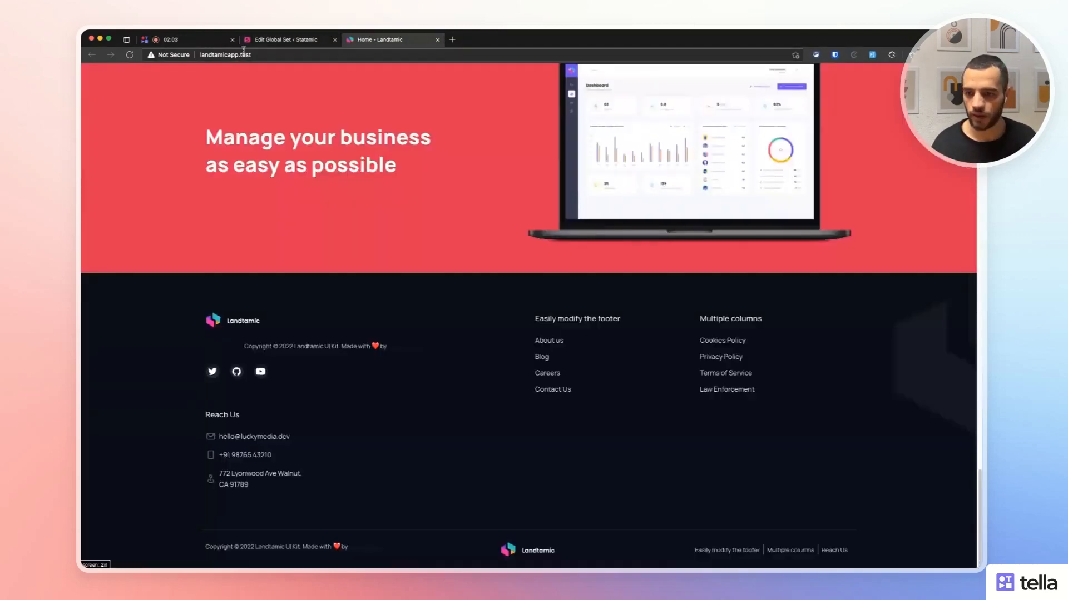
{"action": "left_click", "coordinate": [129, 54]}
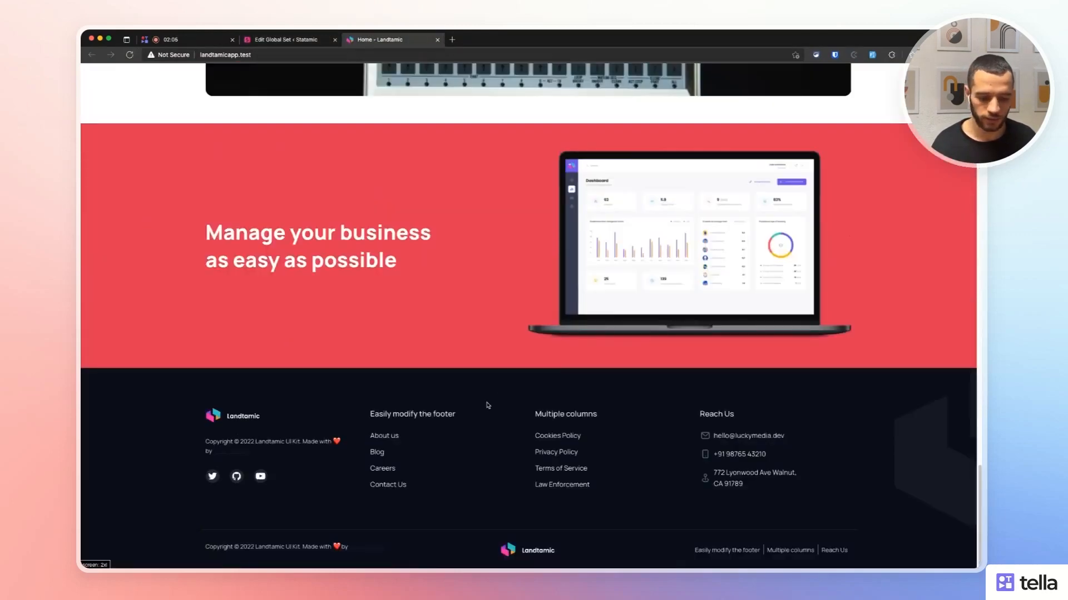
{"action": "left_click", "coordinate": [290, 38]}
{"action": "scroll", "coordinate": [350, 254], "scroll_direction": "down", "scroll_amount": 5}
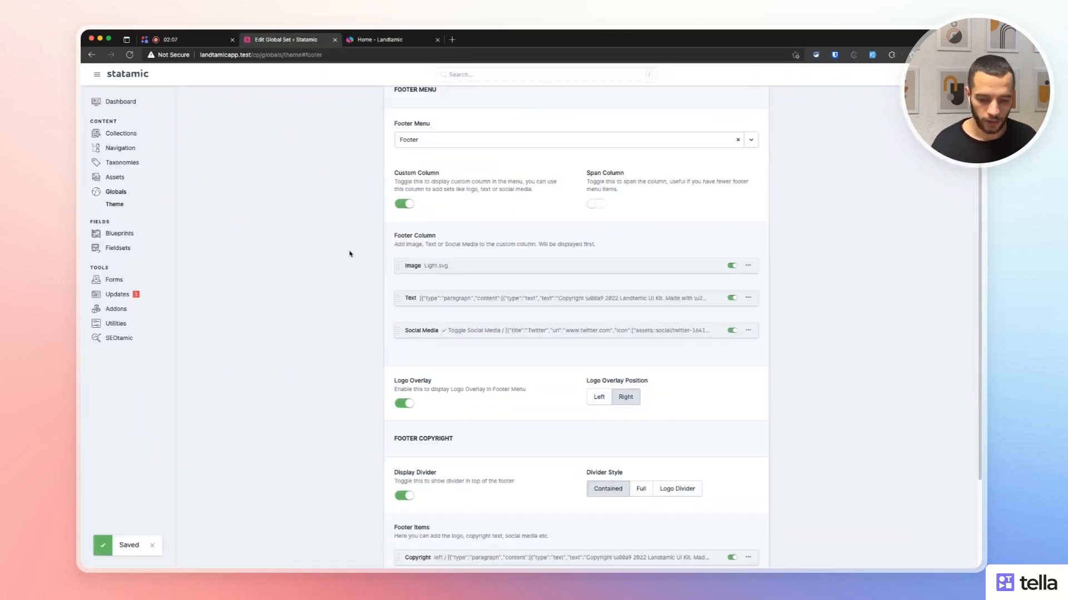
{"action": "left_click", "coordinate": [365, 42]}
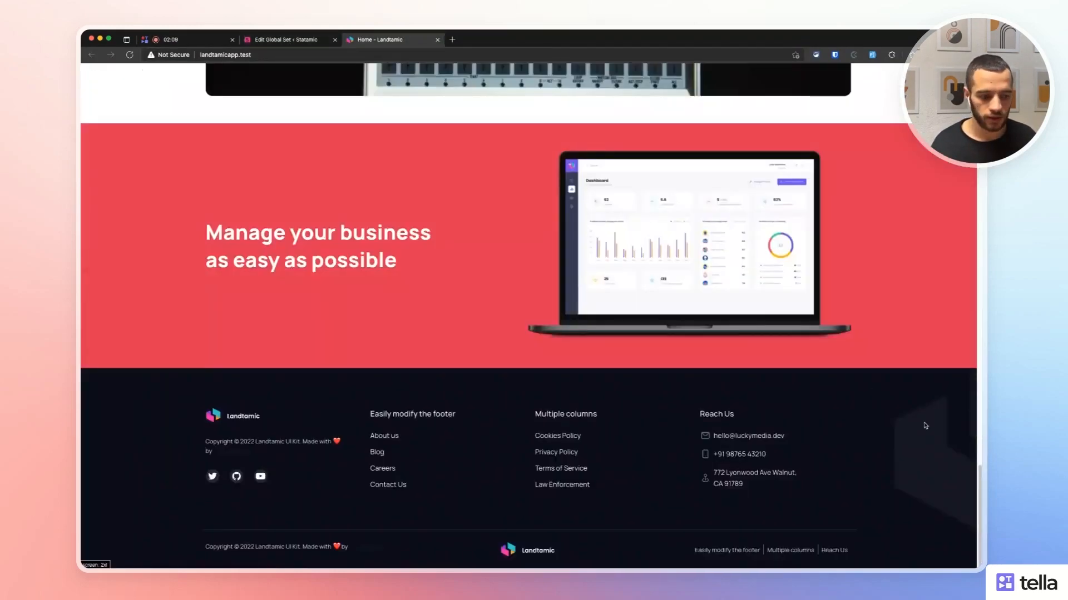
{"action": "left_click_drag", "start_coordinate": [888, 406], "coordinate": [966, 490]}
{"action": "left_click", "coordinate": [862, 465]}
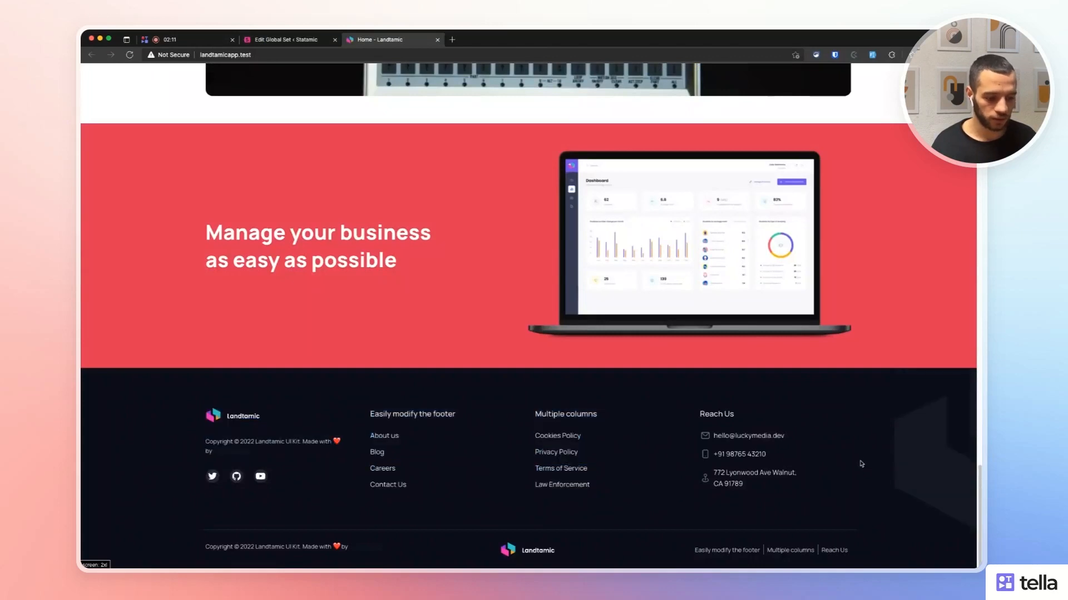
{"action": "left_click", "coordinate": [281, 40]}
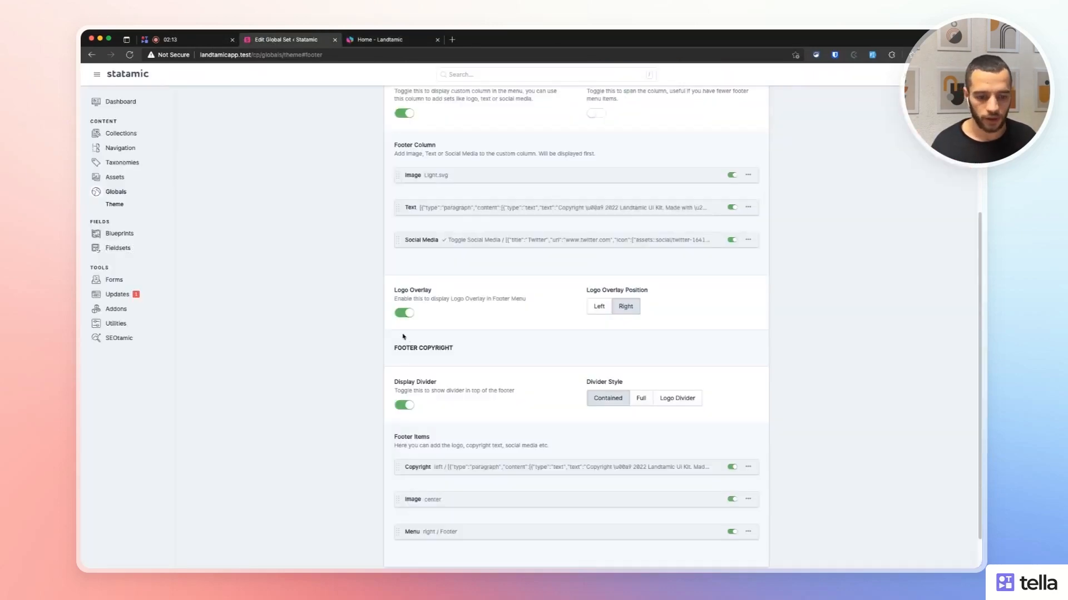
{"action": "left_click", "coordinate": [599, 307]}
{"action": "key", "text": "super+s"}
{"action": "left_click", "coordinate": [376, 39]}
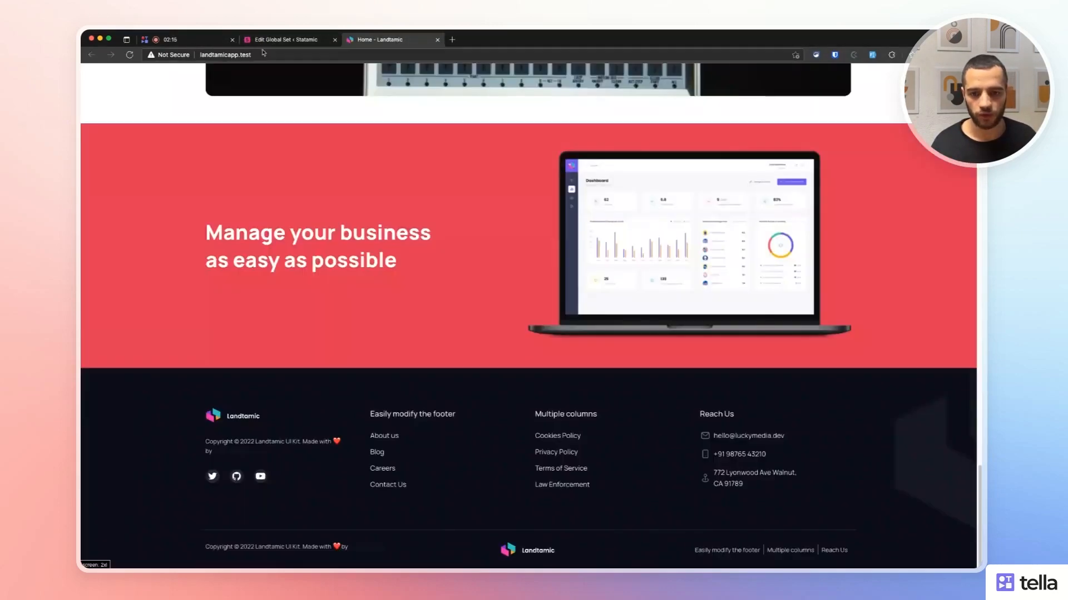
{"action": "left_click", "coordinate": [129, 54]}
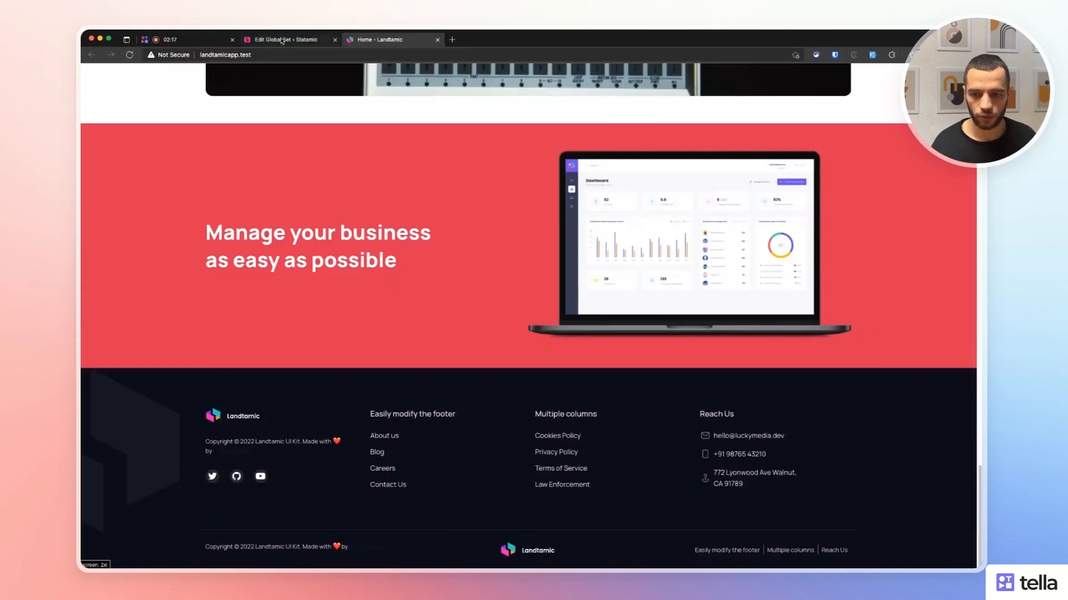
{"action": "left_click", "coordinate": [283, 39]}
{"action": "left_click", "coordinate": [625, 306]}
{"action": "key", "text": "super+s"}
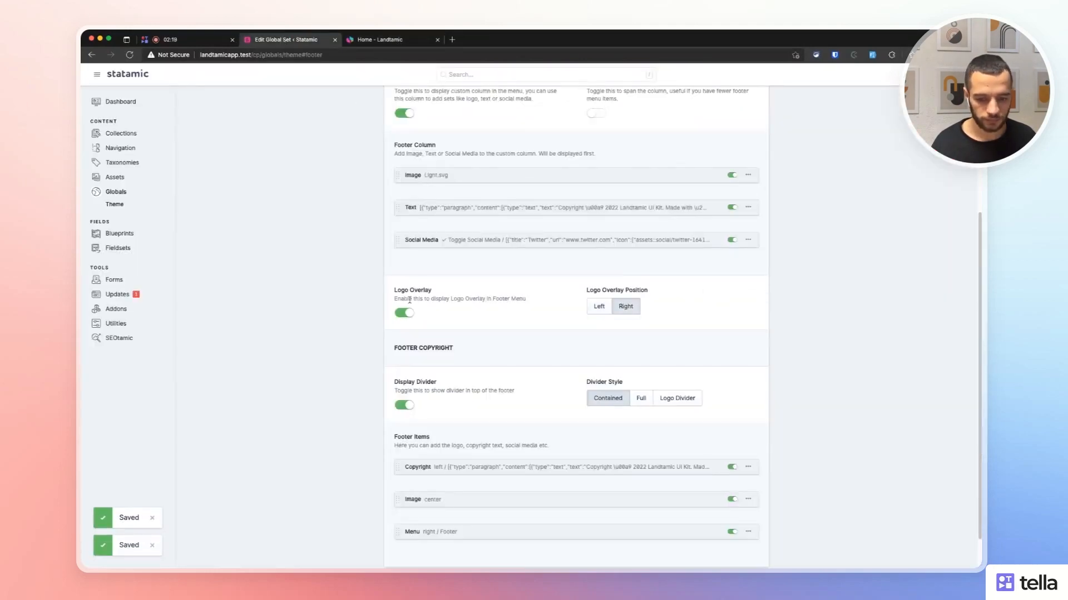
{"action": "left_click", "coordinate": [376, 39]}
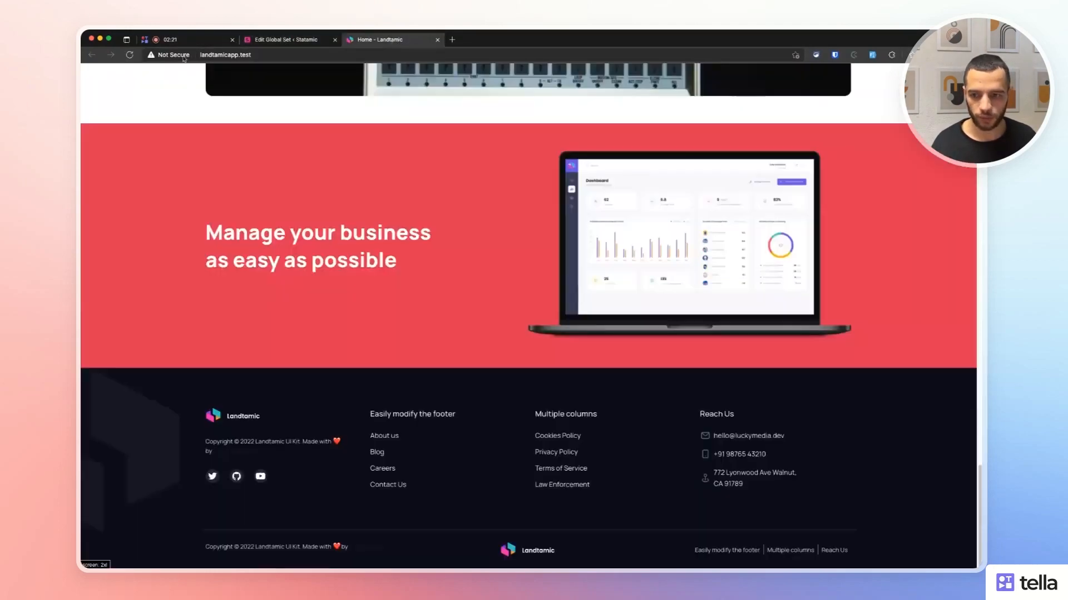
{"action": "left_click", "coordinate": [129, 55]}
{"action": "left_click", "coordinate": [289, 34]}
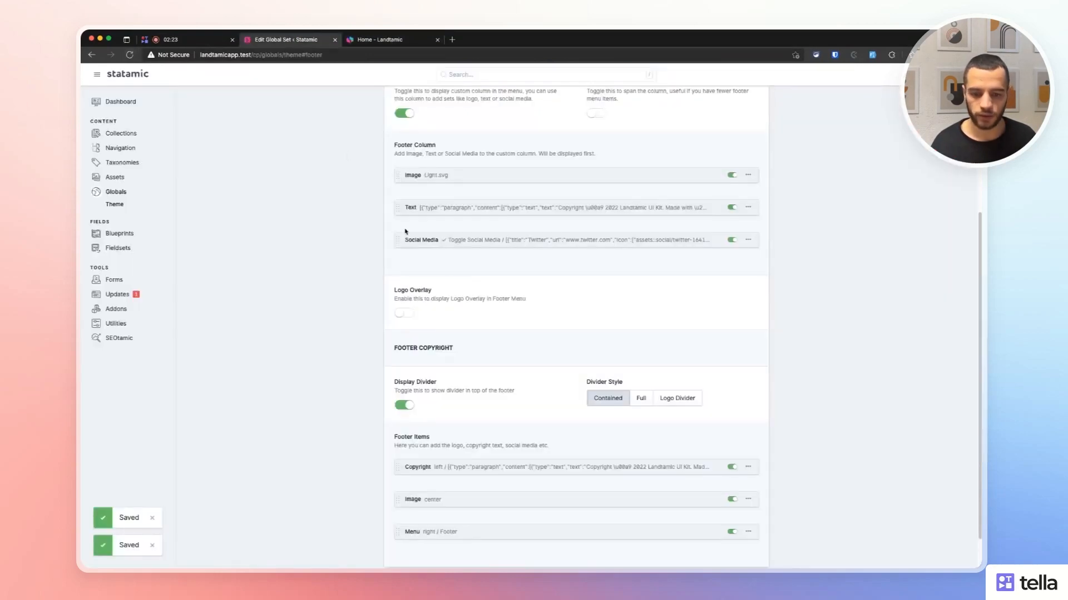
{"action": "left_click", "coordinate": [404, 312]}
{"action": "scroll", "coordinate": [351, 319], "scroll_direction": "down", "scroll_amount": 2}
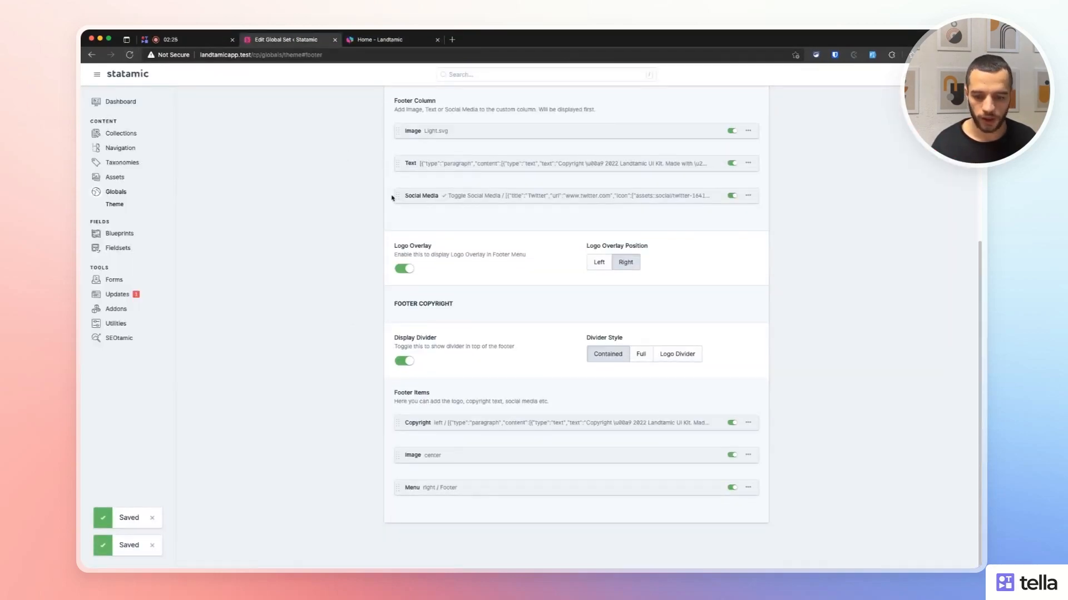
{"action": "left_click", "coordinate": [356, 40]}
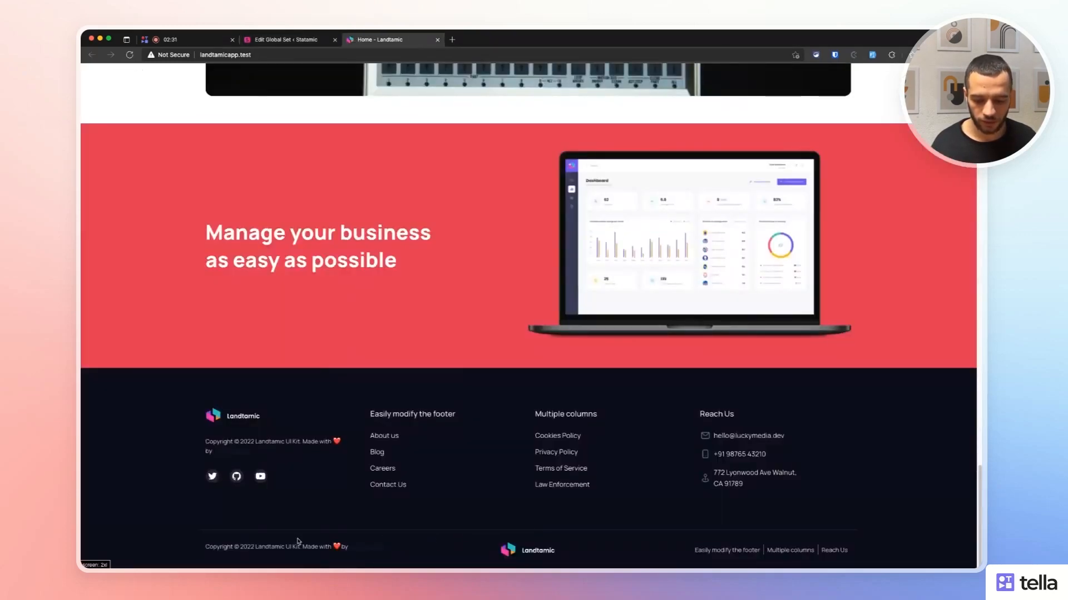
{"action": "left_click", "coordinate": [247, 45]}
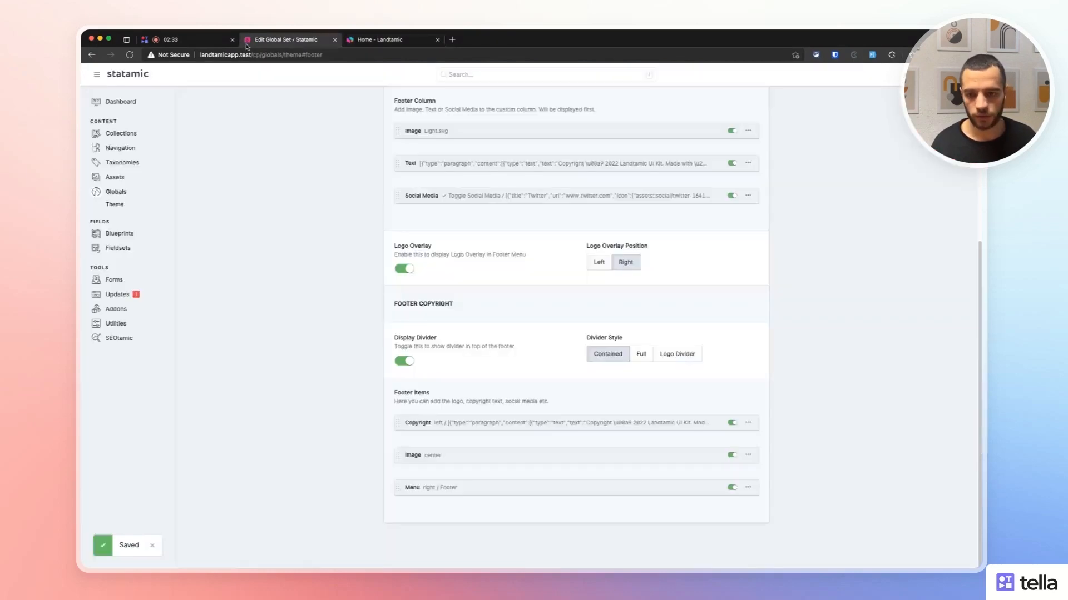
{"action": "left_click", "coordinate": [669, 354]}
{"action": "key", "text": "super+s"}
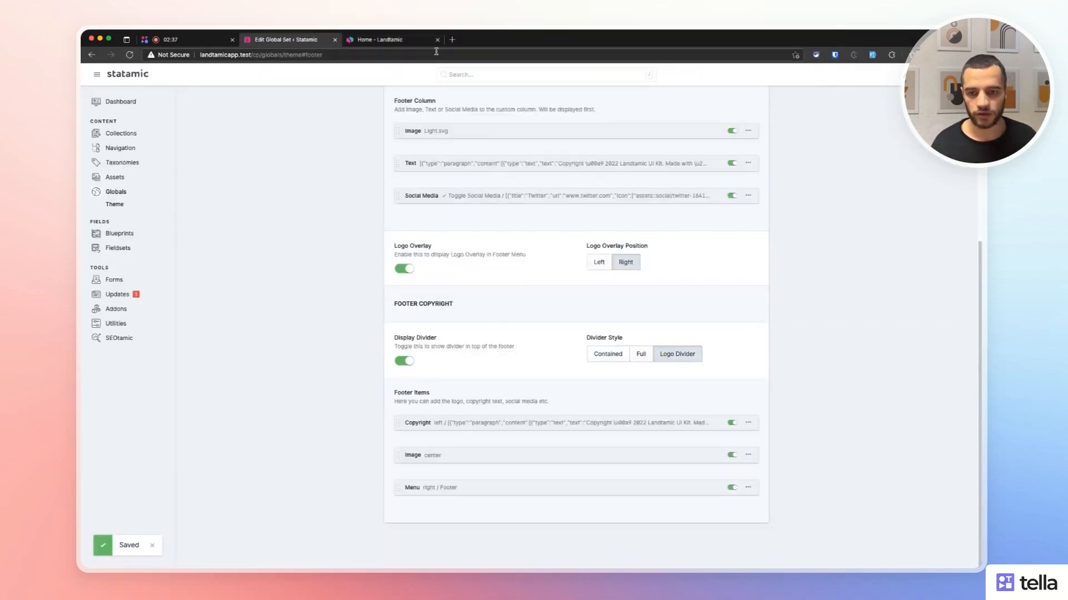
{"action": "left_click", "coordinate": [373, 40]}
{"action": "key", "text": "super+r"}
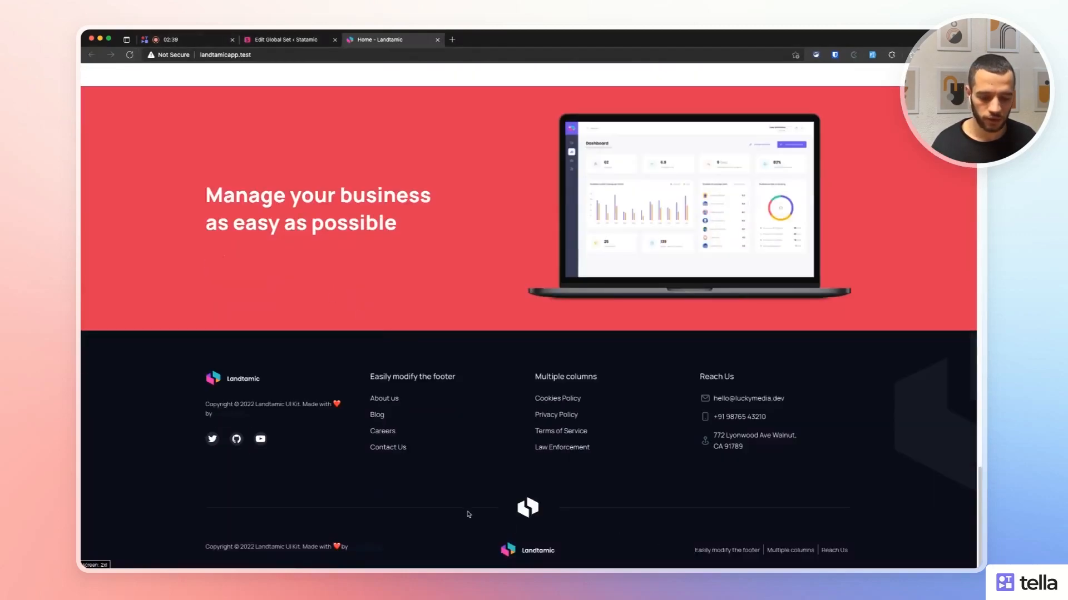
{"action": "left_click", "coordinate": [276, 40]}
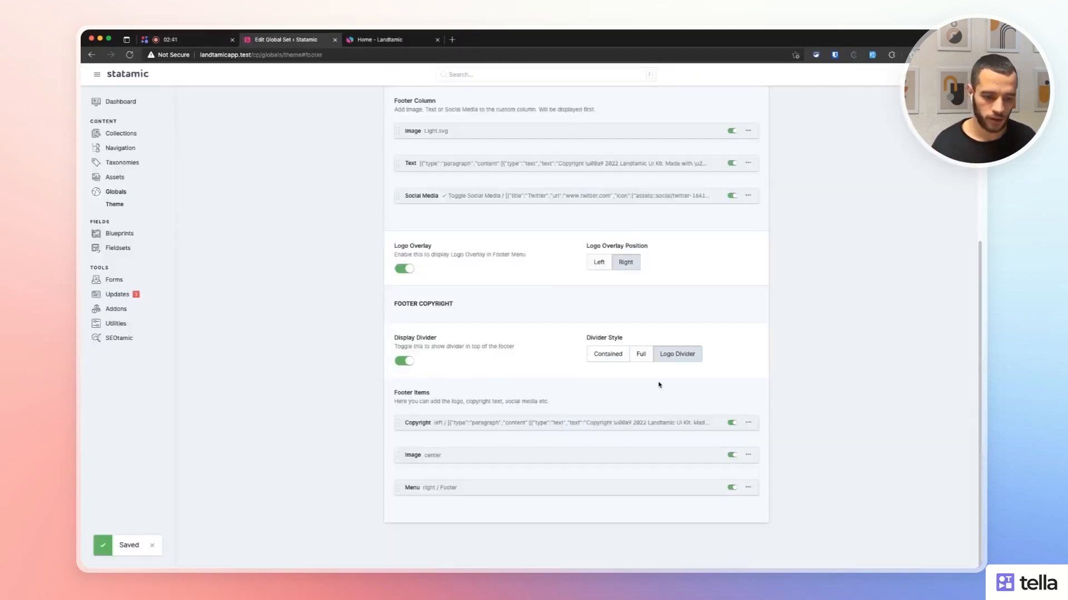
{"action": "left_click", "coordinate": [641, 354]}
{"action": "key", "text": "super+s"}
{"action": "left_click", "coordinate": [382, 41]}
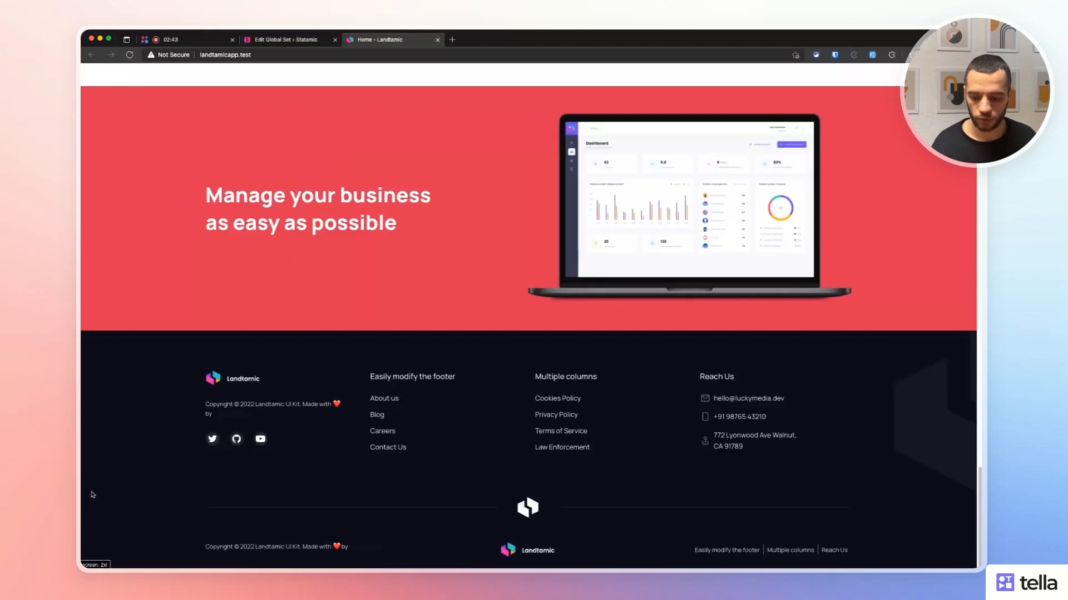
{"action": "left_click", "coordinate": [130, 55]}
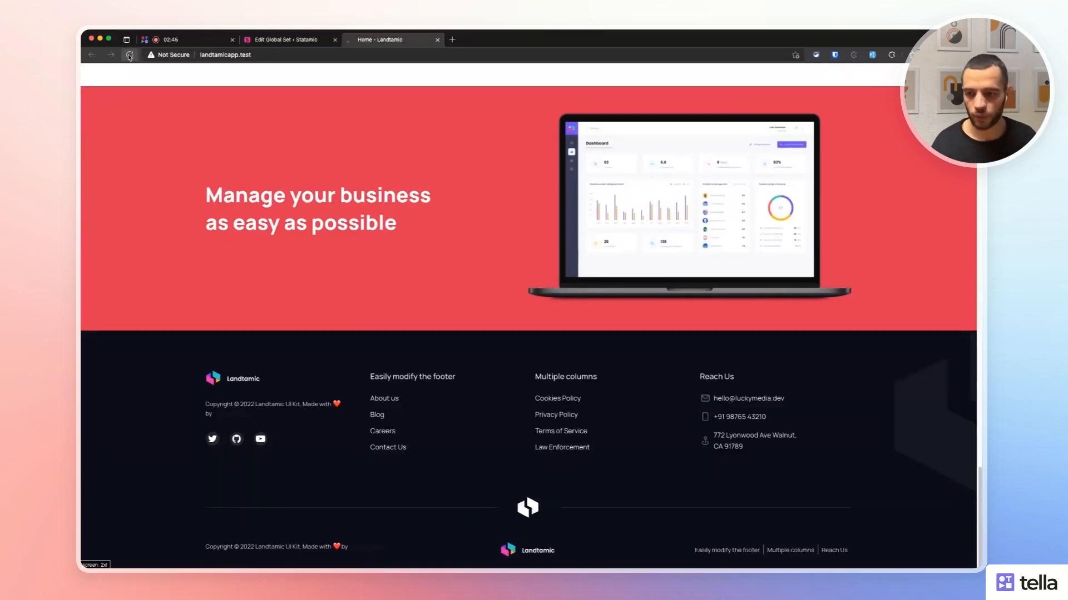
{"action": "left_click", "coordinate": [322, 46]}
{"action": "left_click", "coordinate": [615, 352]}
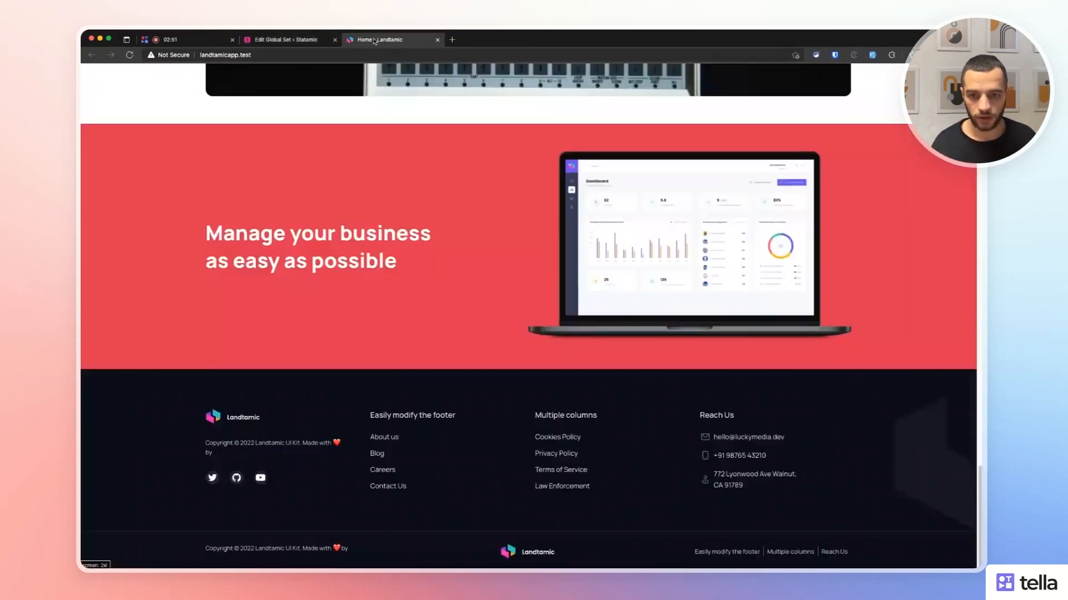
{"action": "key", "text": "ctrl+Tab"}
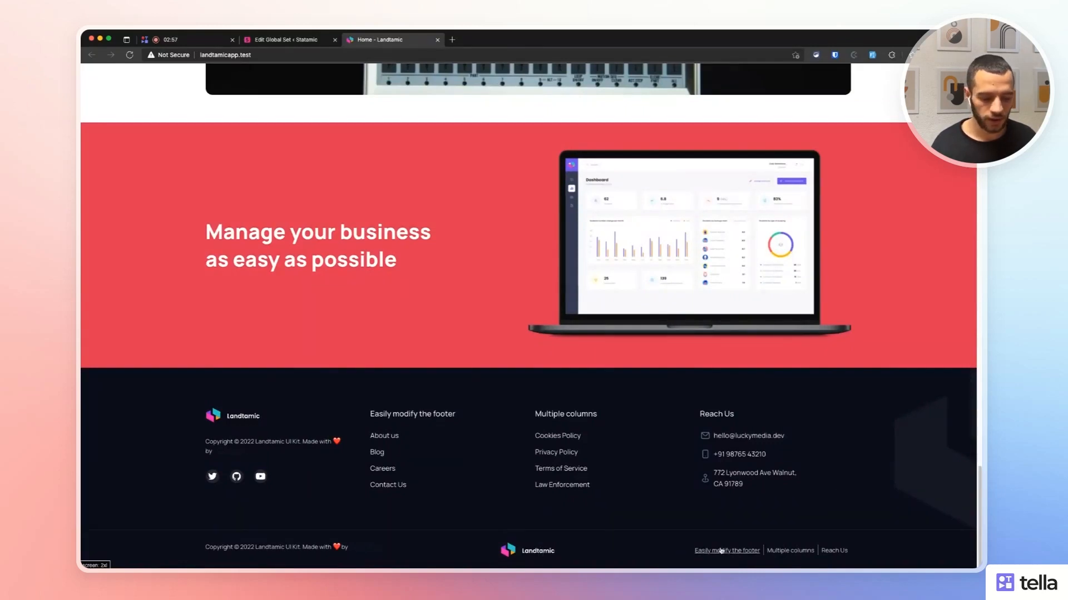
Move the Image footer item above Copyright, save, and preview the reordered footer.
{"action": "left_click", "coordinate": [283, 39]}
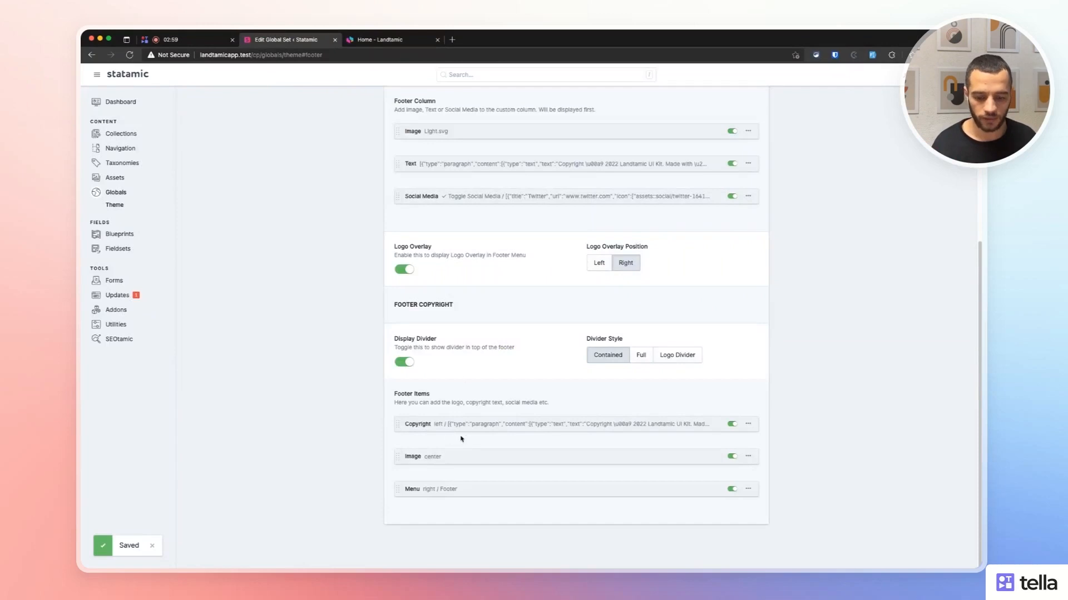
{"action": "left_click", "coordinate": [427, 457]}
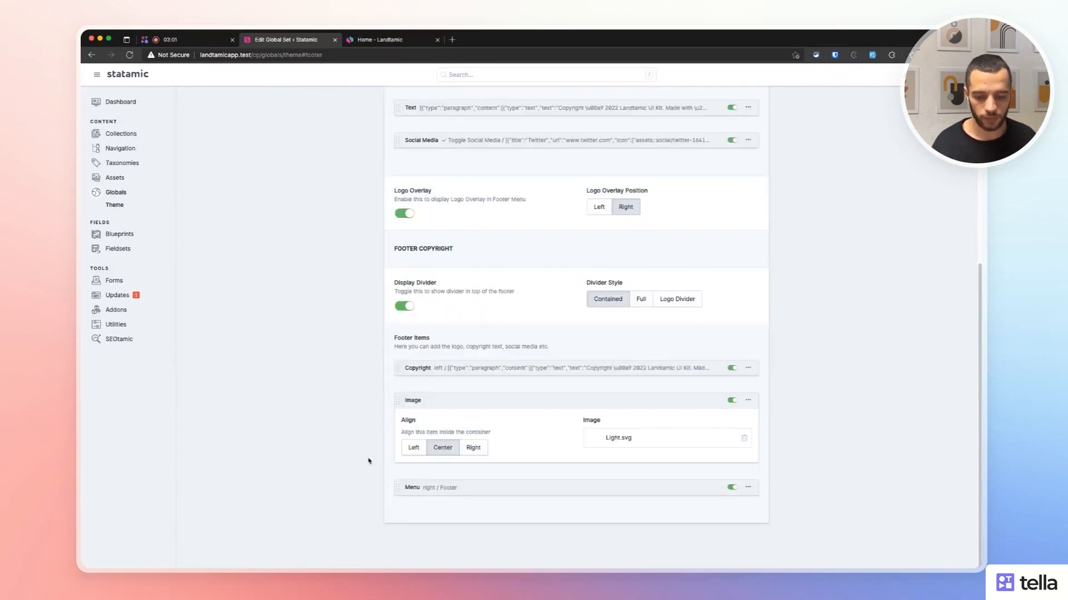
{"action": "left_click", "coordinate": [454, 491]}
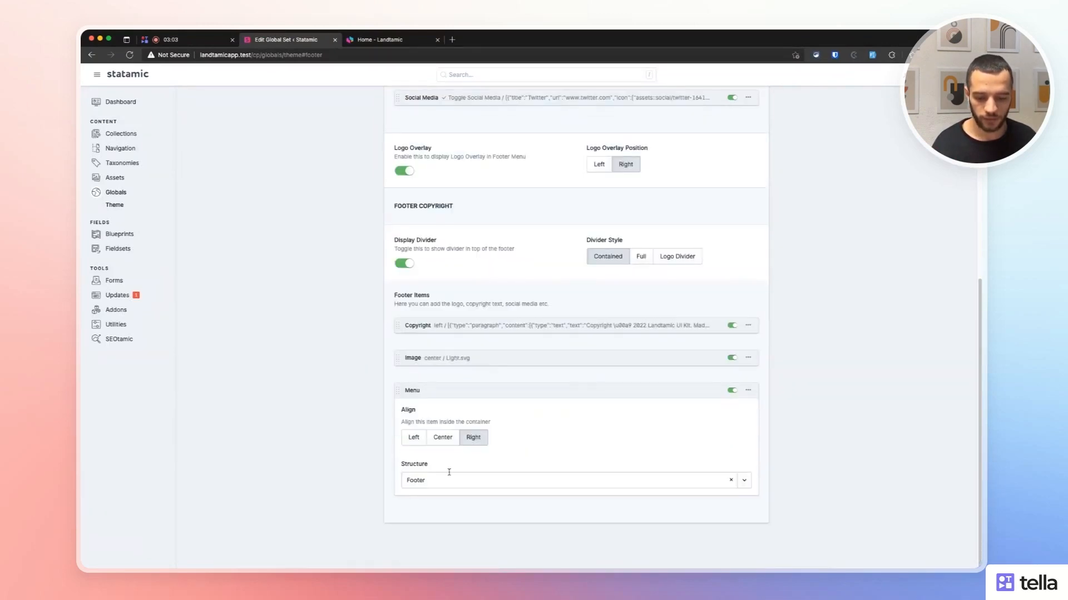
{"action": "left_click", "coordinate": [434, 326]}
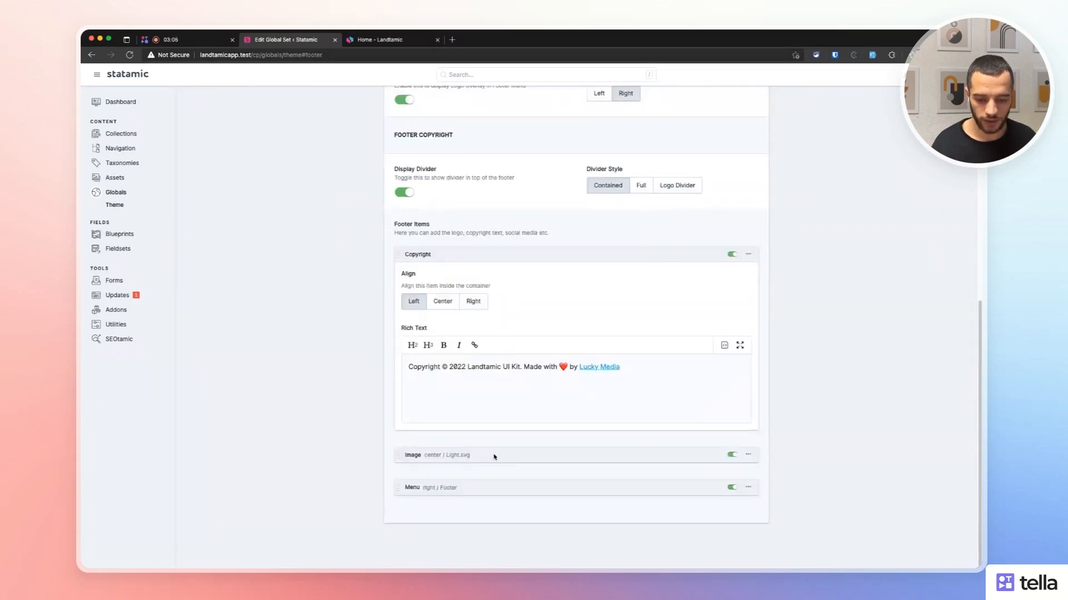
{"action": "left_click_drag", "start_coordinate": [397, 454], "coordinate": [401, 272]}
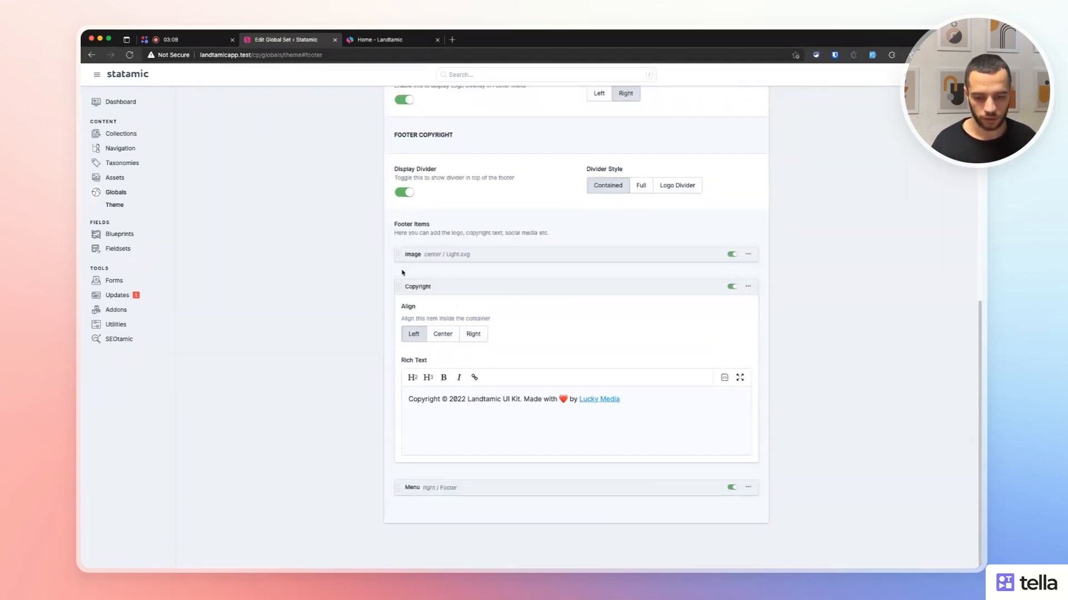
{"action": "key", "text": "super+s"}
{"action": "left_click", "coordinate": [386, 43]}
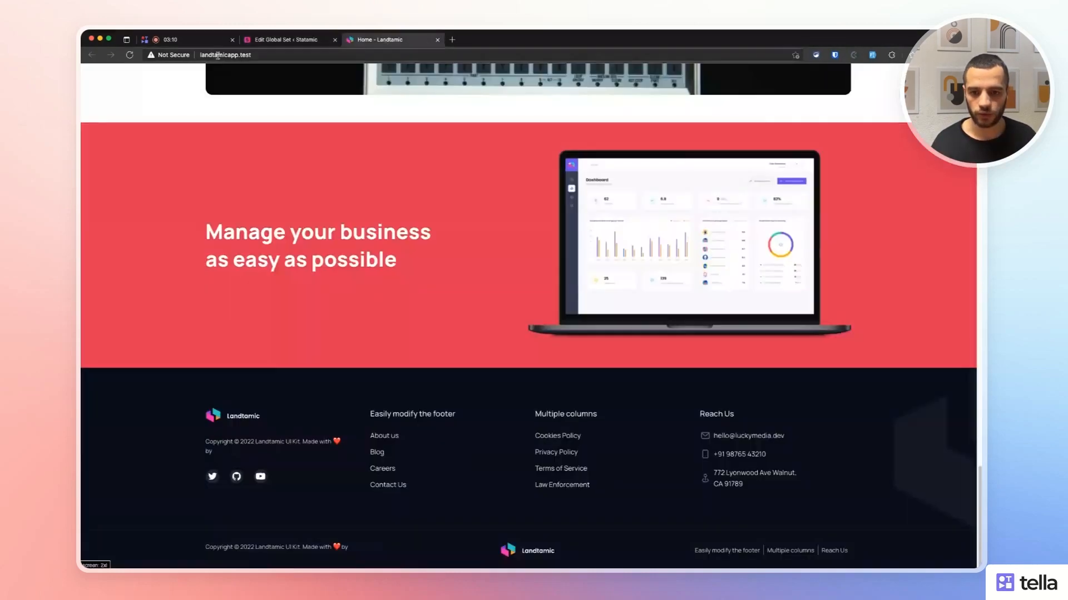
{"action": "left_click", "coordinate": [129, 55]}
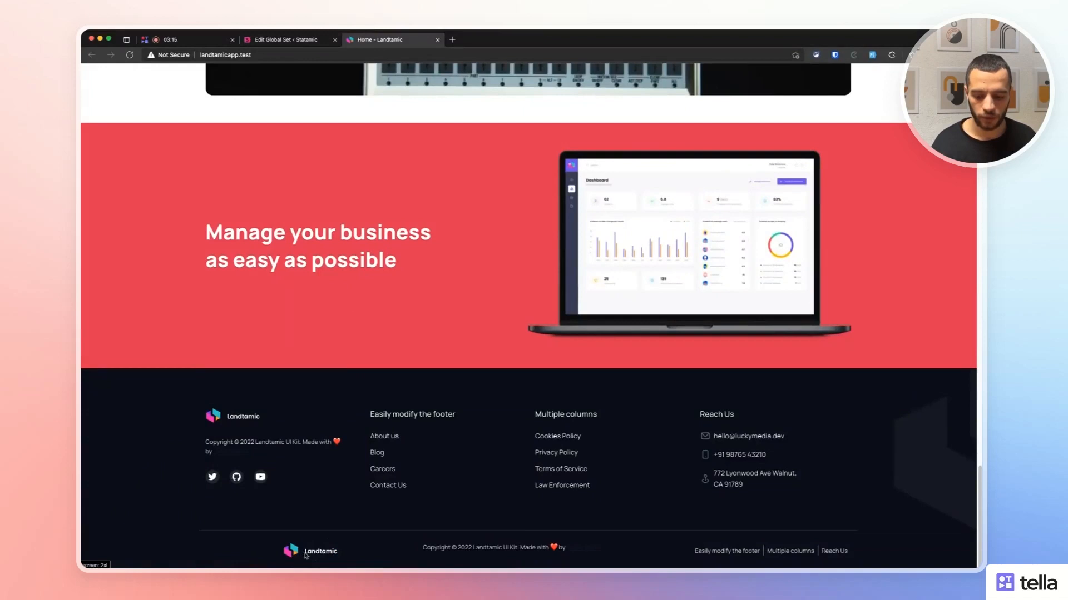
Align the footer logo left and the copyright text center, save, and preview on the site.
{"action": "left_click", "coordinate": [308, 39]}
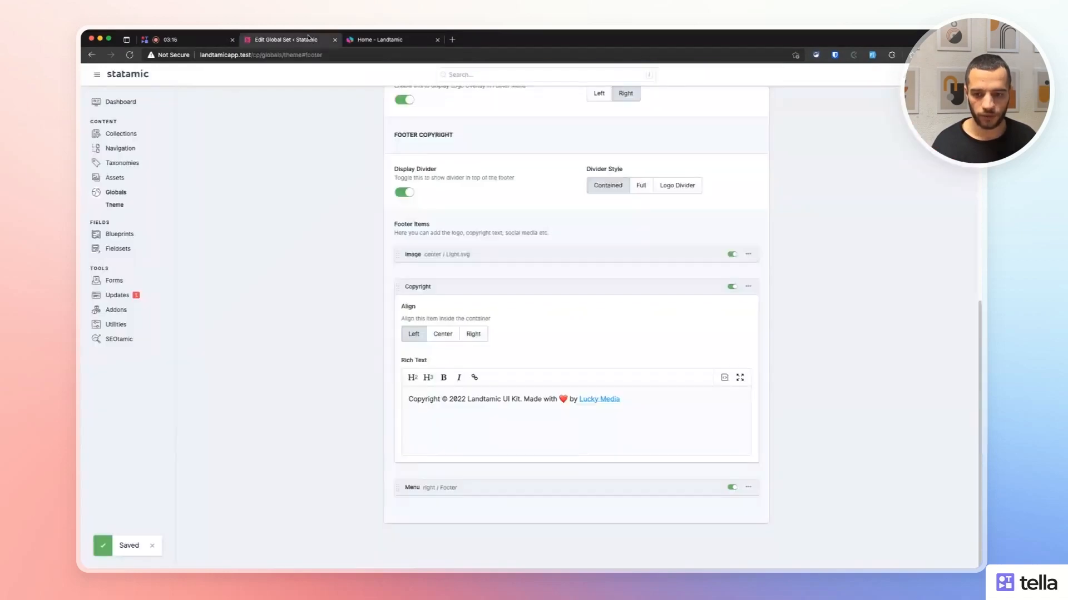
{"action": "left_click", "coordinate": [463, 254]}
{"action": "left_click", "coordinate": [414, 415]}
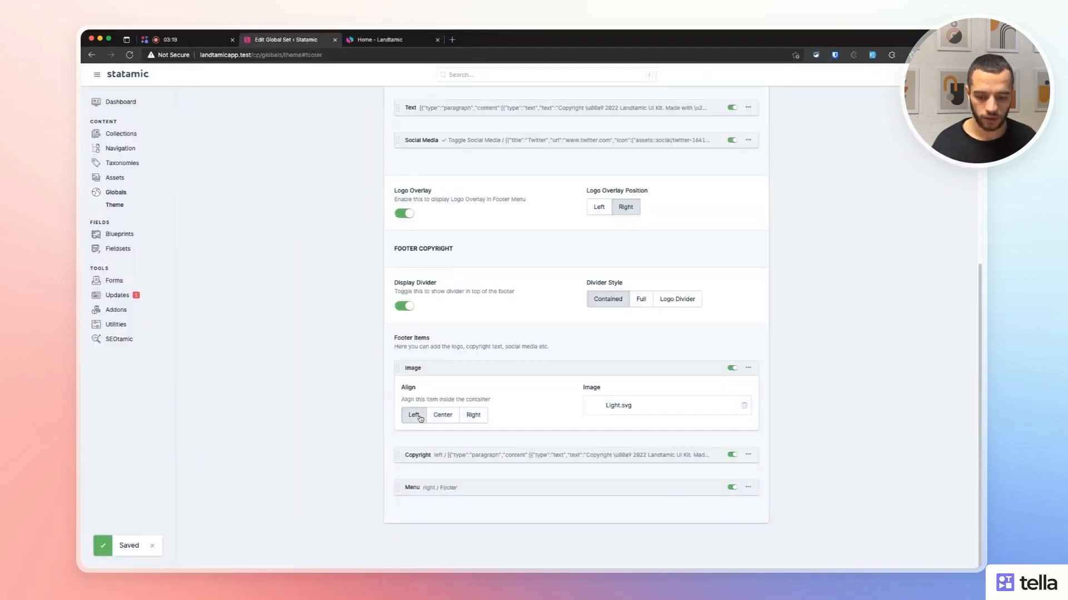
{"action": "left_click", "coordinate": [487, 455]}
{"action": "left_click", "coordinate": [442, 448]}
{"action": "key", "text": "super+s"}
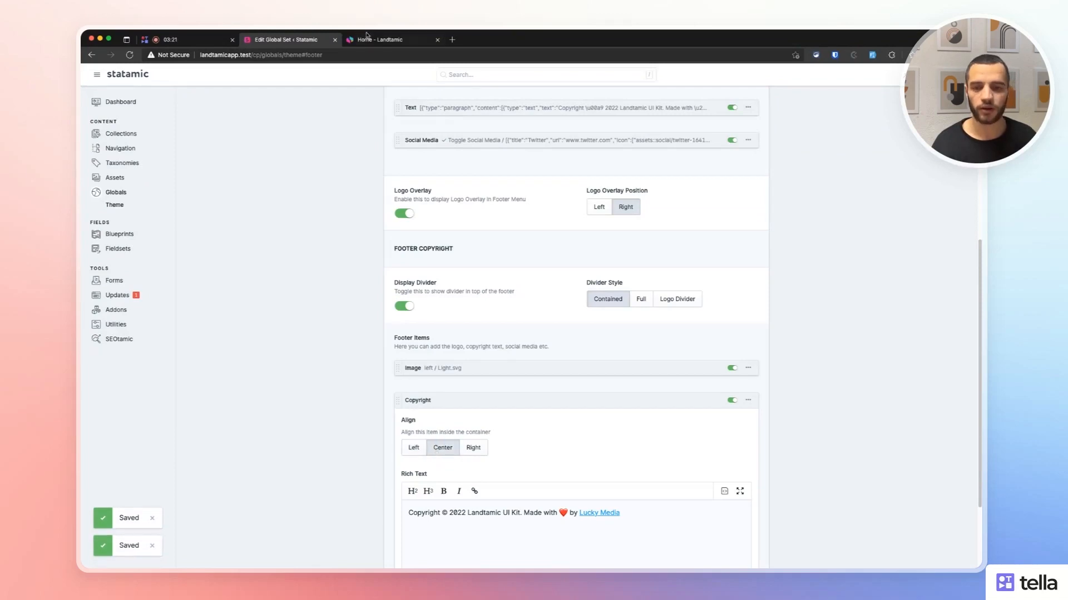
{"action": "left_click", "coordinate": [378, 40]}
{"action": "left_click", "coordinate": [130, 54]}
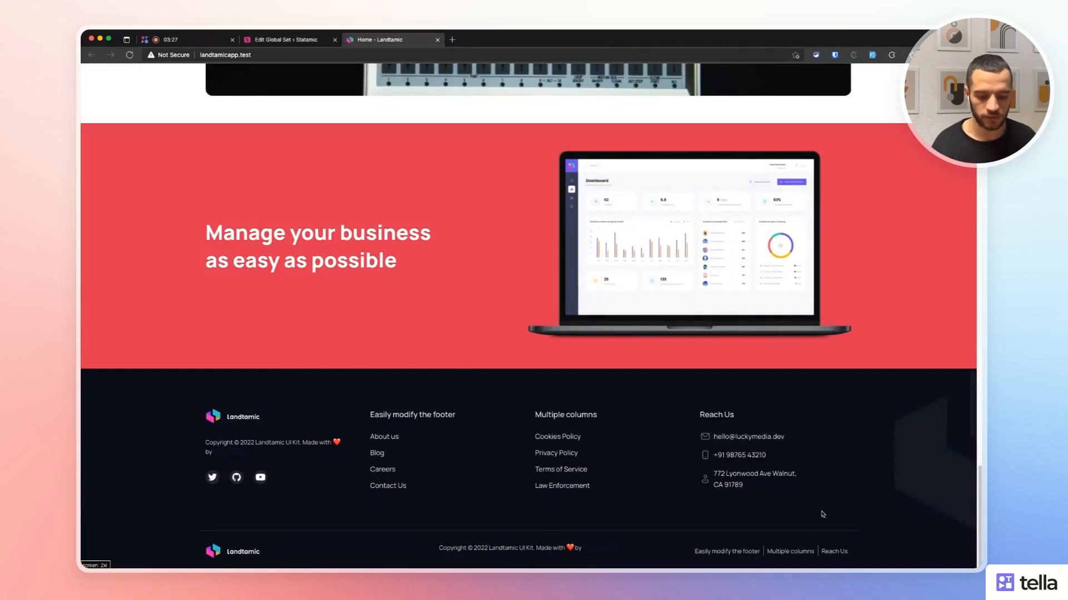
{"action": "left_click_drag", "start_coordinate": [674, 548], "coordinate": [852, 548]}
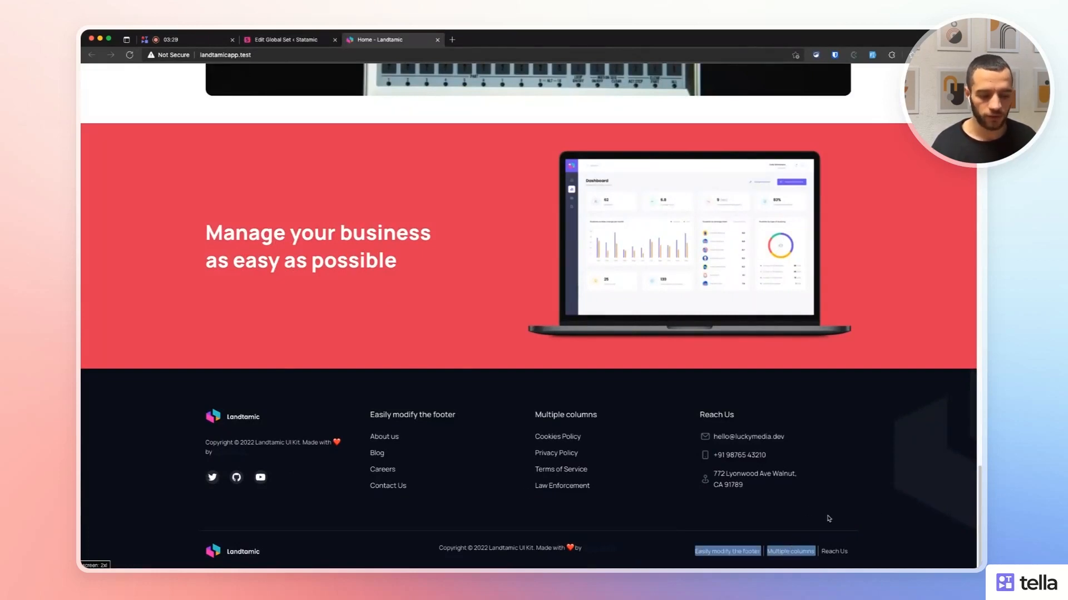
{"action": "scroll", "coordinate": [365, 334], "scroll_direction": "down", "scroll_amount": 3}
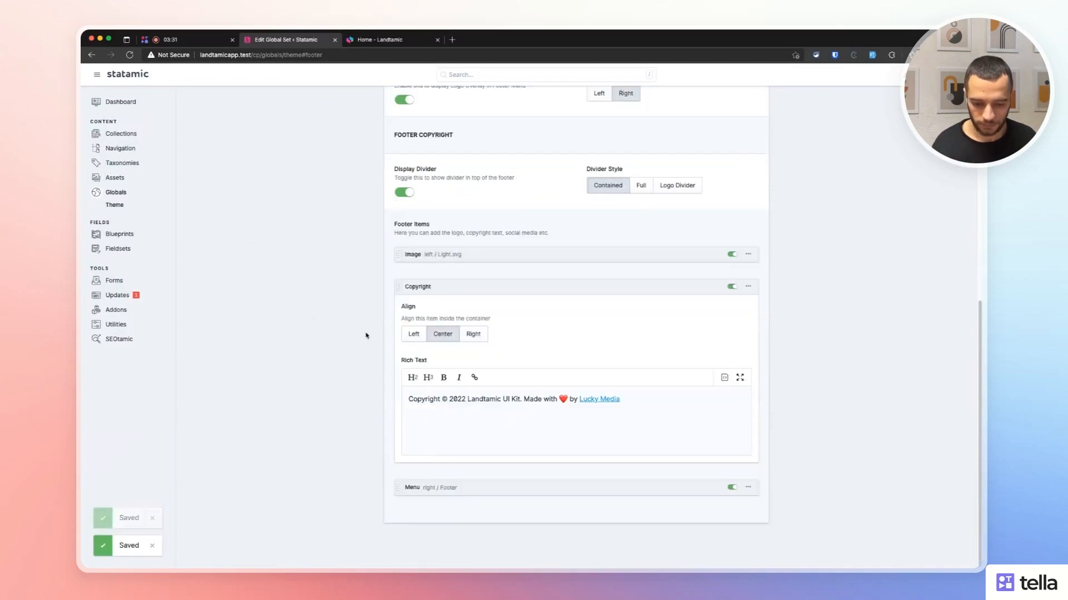
Check the Menu item's Structure options, leaving it set to Footer.
{"action": "left_click", "coordinate": [453, 490]}
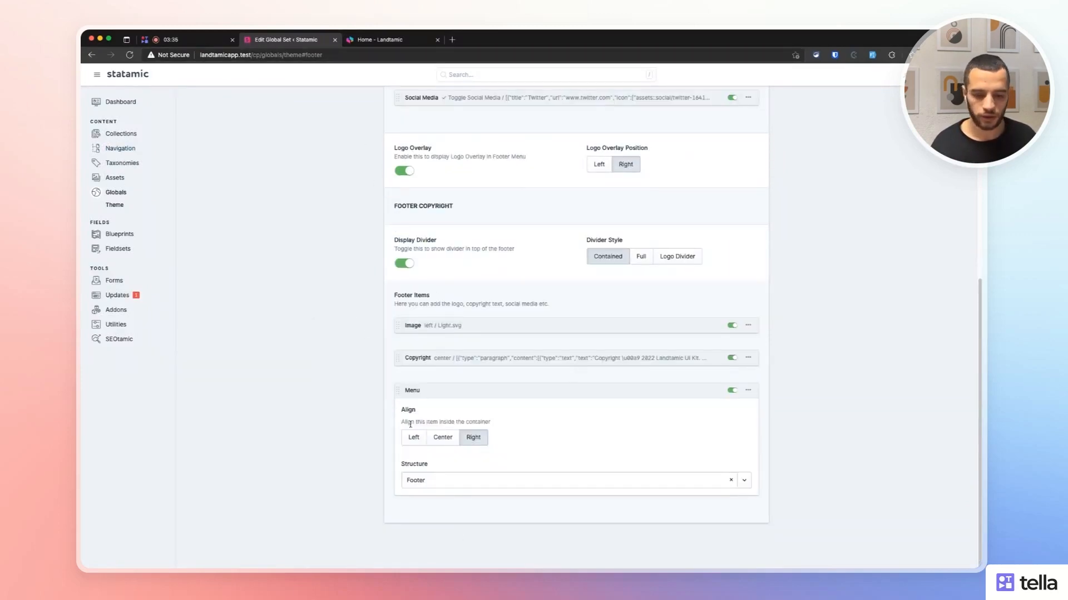
{"action": "left_click", "coordinate": [474, 481]}
{"action": "left_click", "coordinate": [313, 446]}
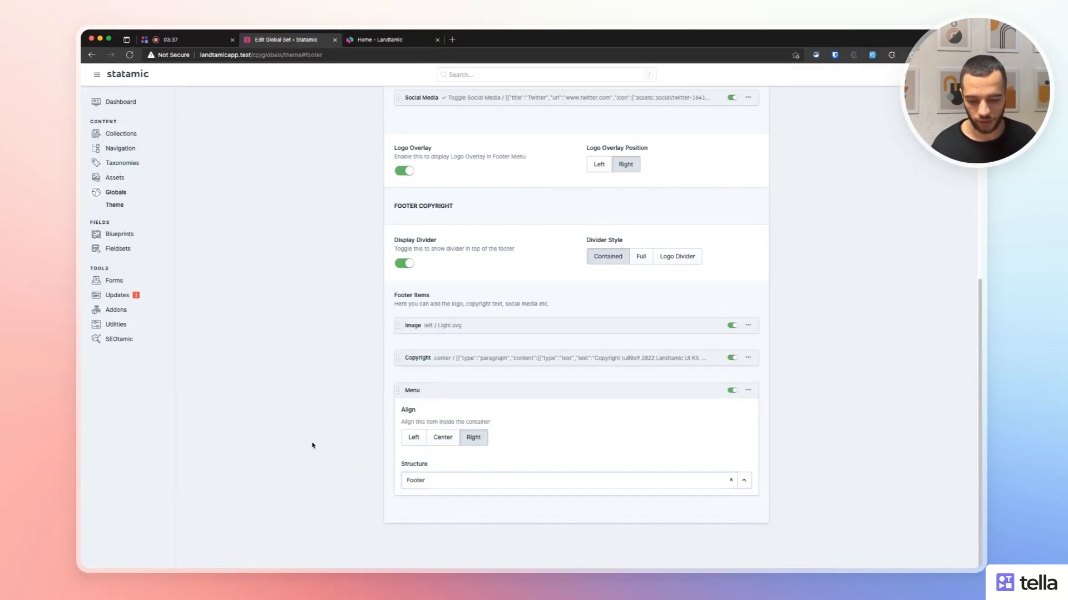
Review the uploaded favicon files, noting the 256x256 size hint for Favicon 256.
{"action": "scroll", "coordinate": [801, 332], "scroll_direction": "up", "scroll_amount": 7}
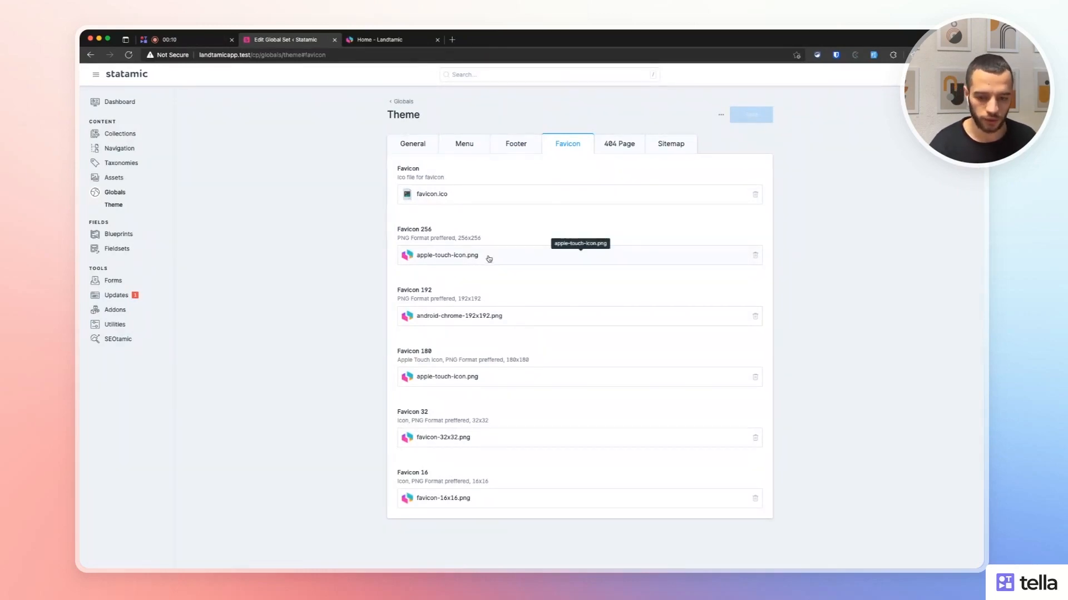
{"action": "left_click_drag", "start_coordinate": [455, 238], "coordinate": [495, 238]}
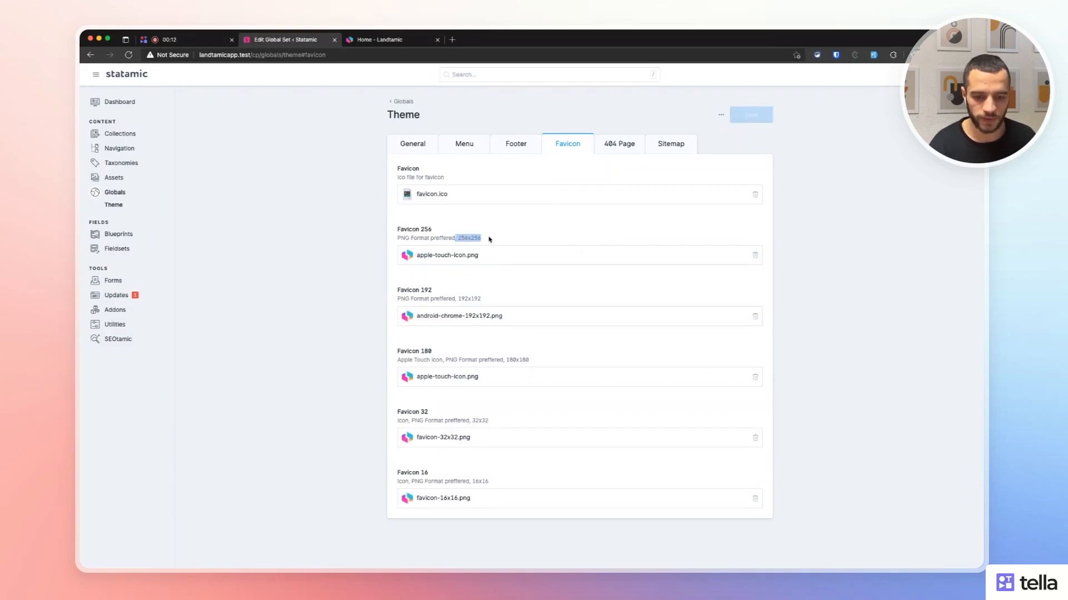
{"action": "left_click", "coordinate": [489, 239]}
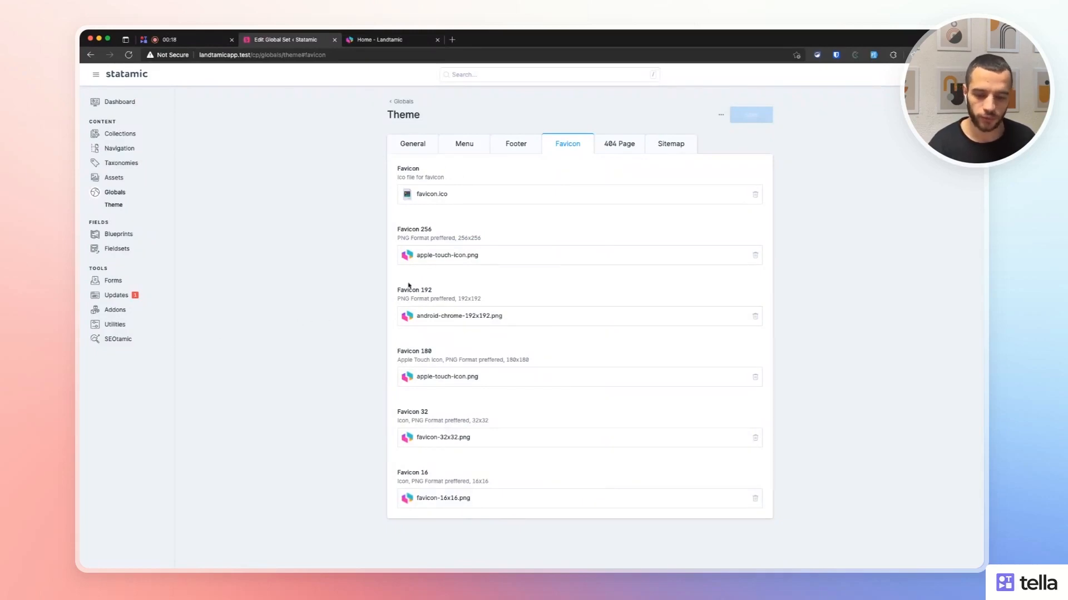
{"action": "key", "text": "super+t"}
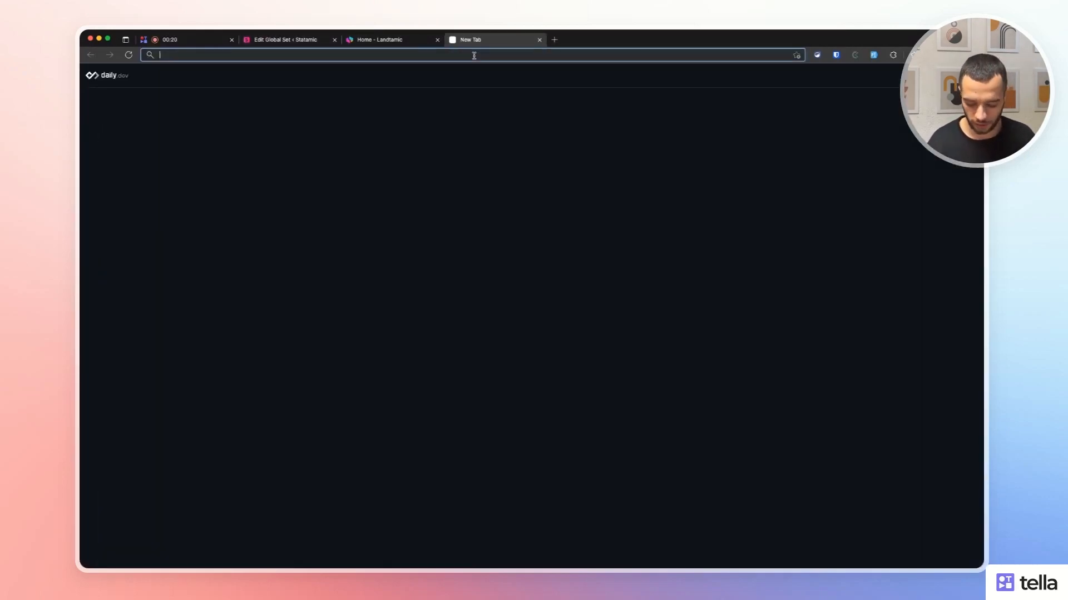
{"action": "type", "text": "realfavicongenerator.net"}
{"action": "key", "text": "Return"}
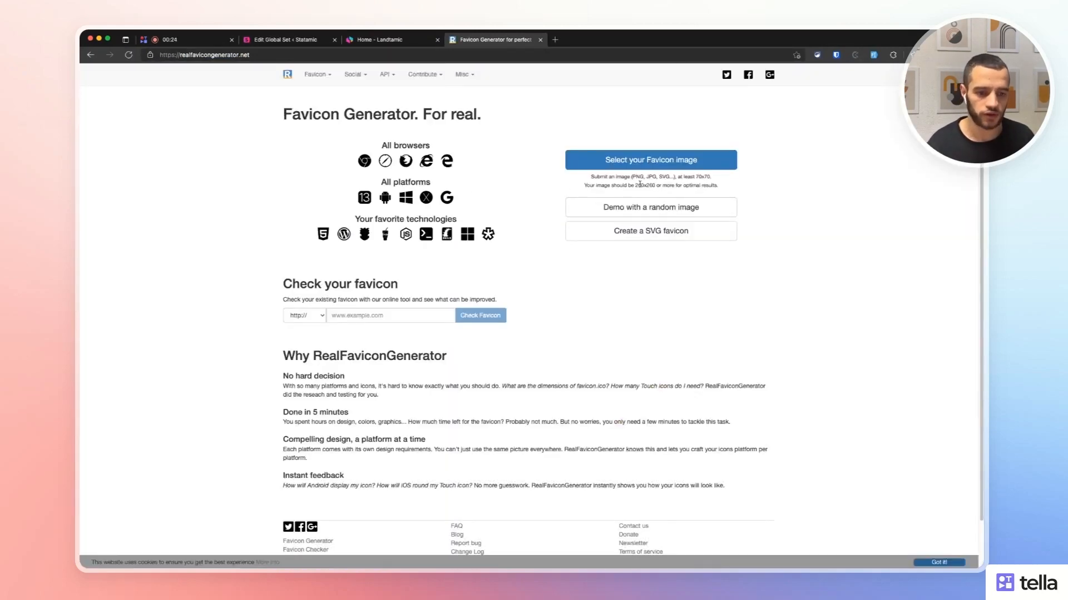
{"action": "left_click_drag", "start_coordinate": [593, 185], "coordinate": [677, 188]}
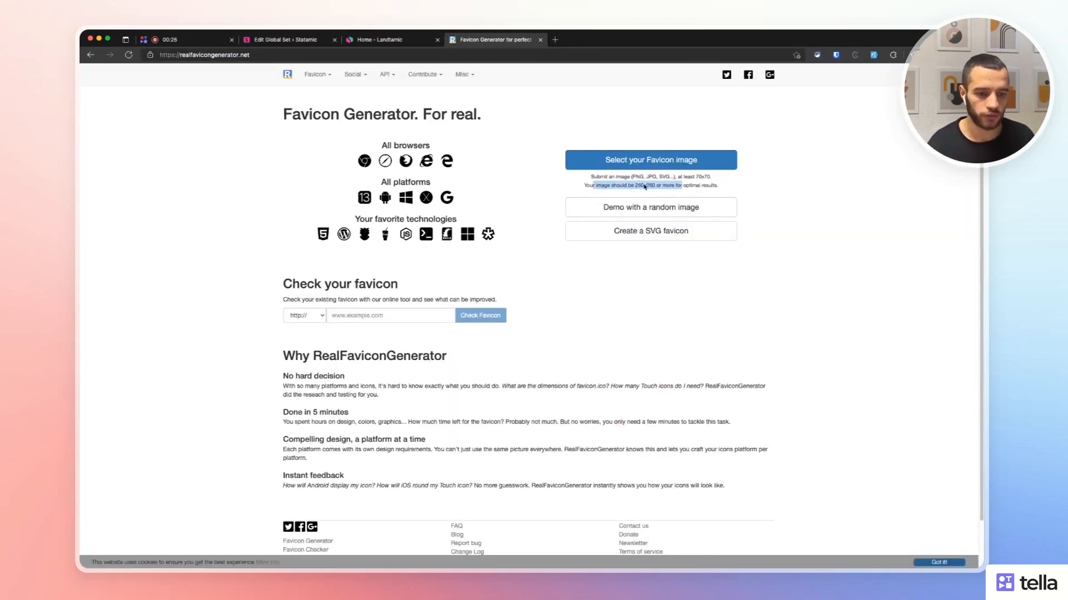
{"action": "left_click", "coordinate": [719, 187]}
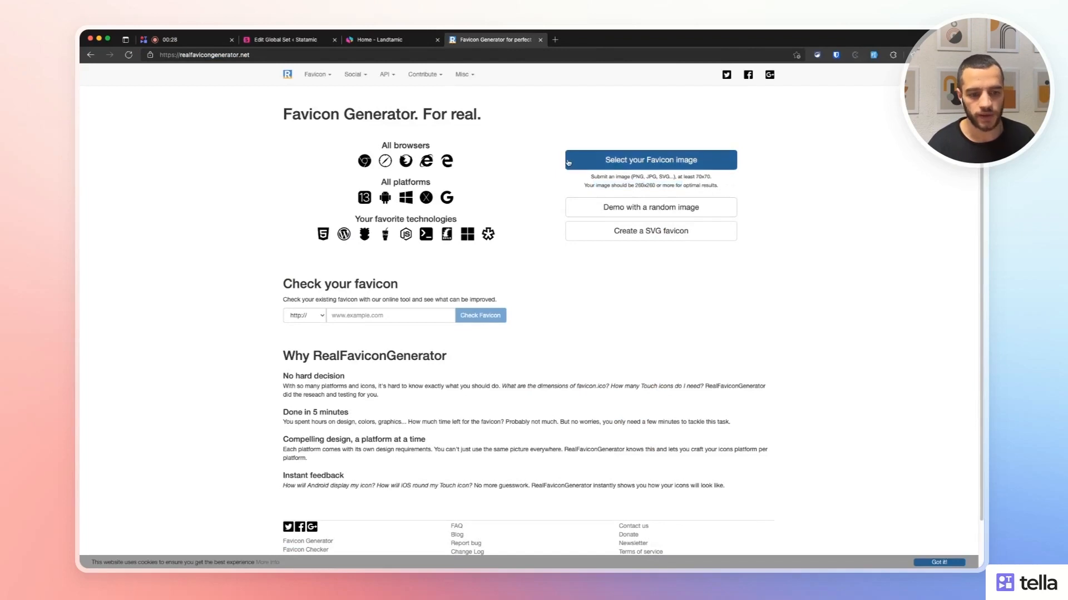
{"action": "left_click", "coordinate": [383, 47]}
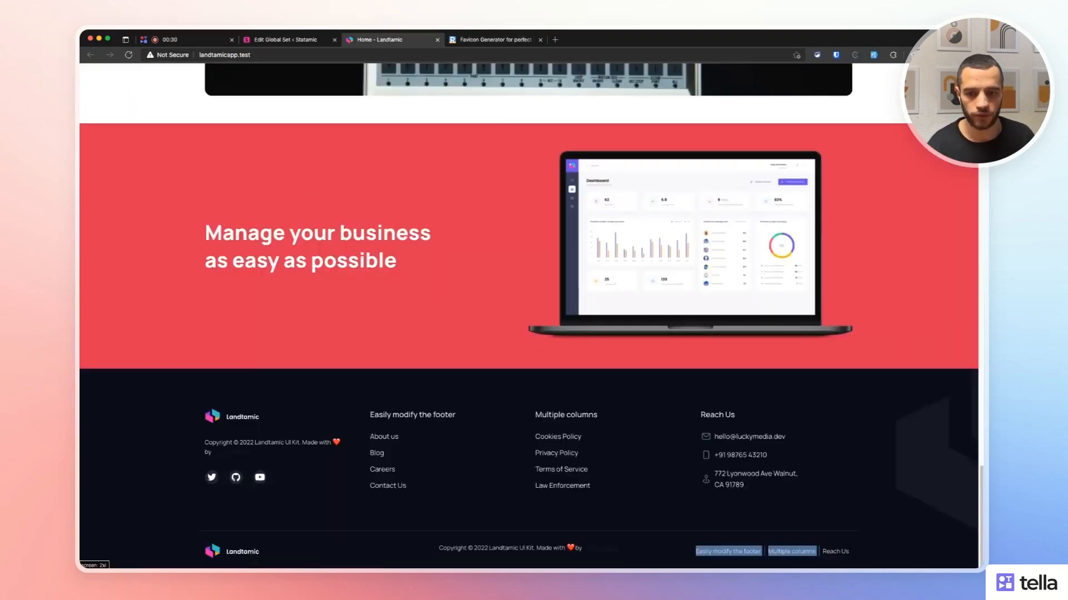
{"action": "left_click", "coordinate": [283, 39]}
{"action": "left_click", "coordinate": [540, 40]}
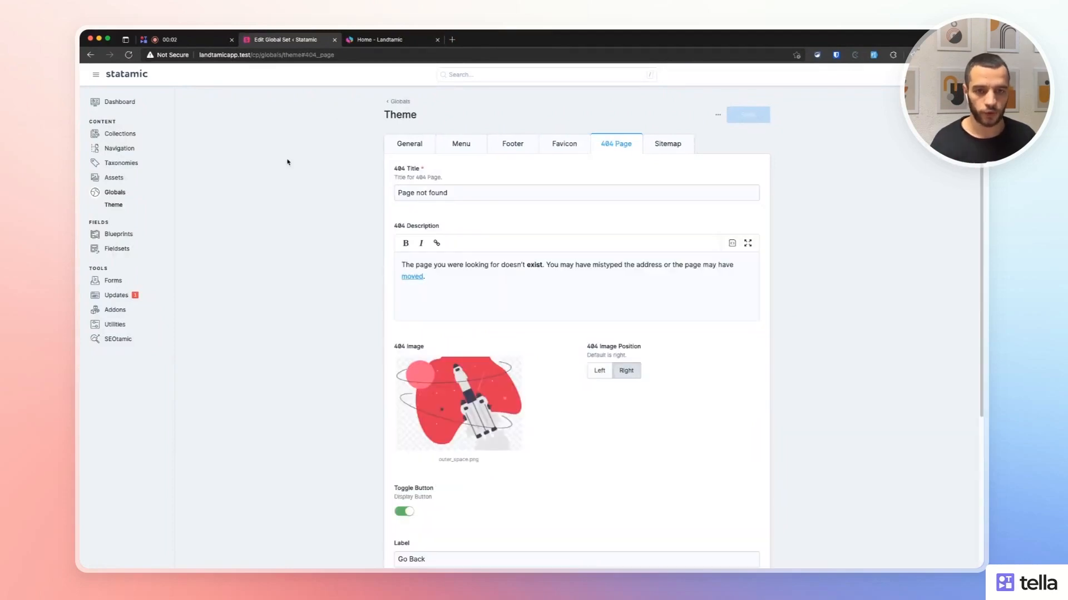
Review the 404 Page title 'Page not found' and its description.
{"action": "scroll", "coordinate": [296, 185], "scroll_direction": "down", "scroll_amount": 2}
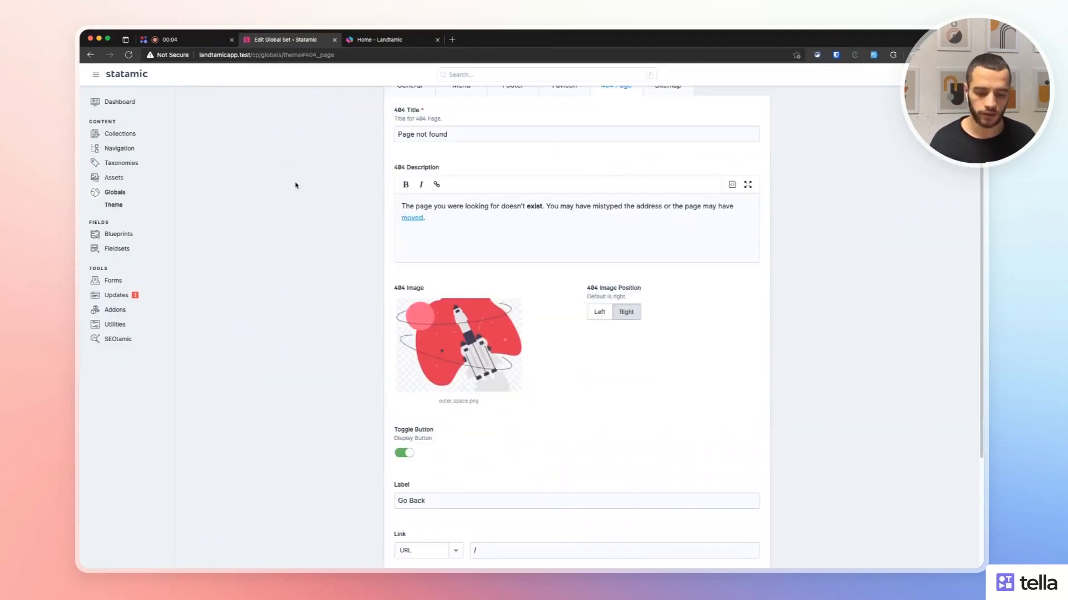
{"action": "scroll", "coordinate": [296, 183], "scroll_direction": "up", "scroll_amount": 2}
{"action": "left_click", "coordinate": [508, 190]}
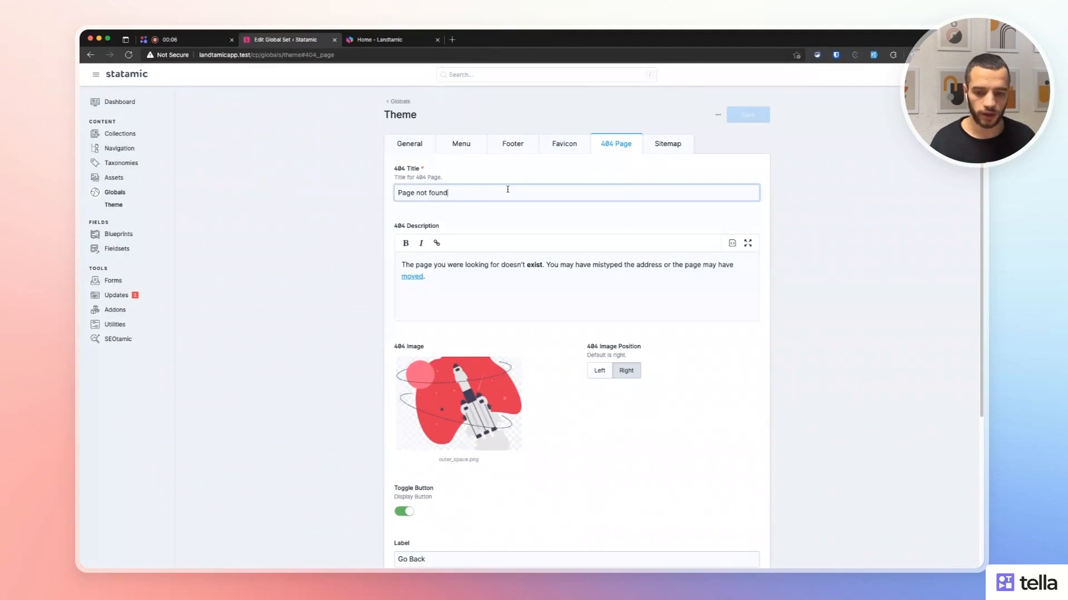
{"action": "triple_click", "coordinate": [441, 191]}
{"action": "left_click", "coordinate": [358, 183]}
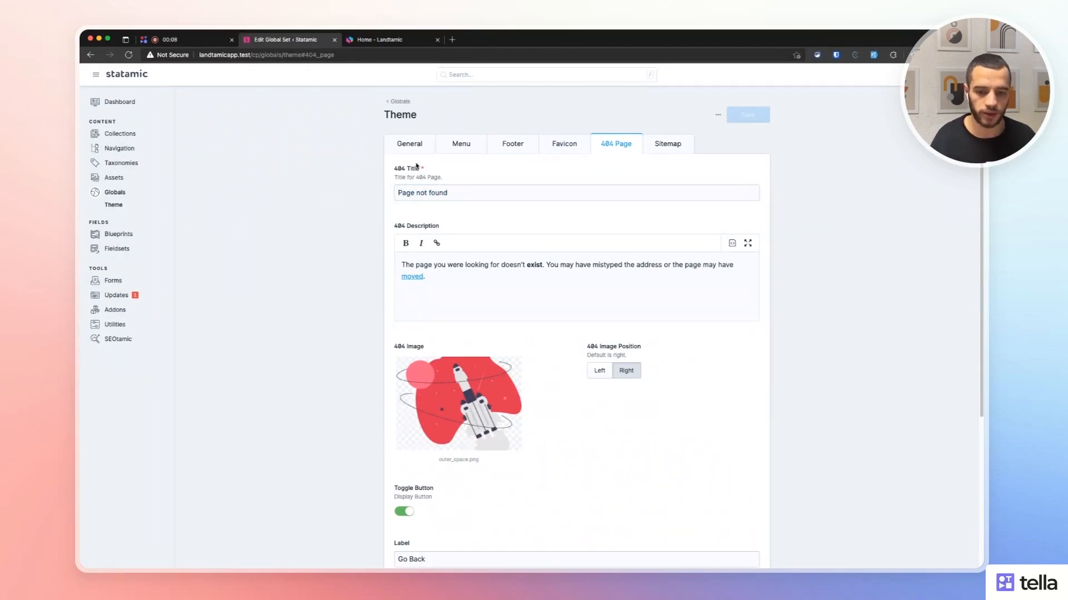
{"action": "left_click_drag", "start_coordinate": [464, 288], "coordinate": [391, 258]}
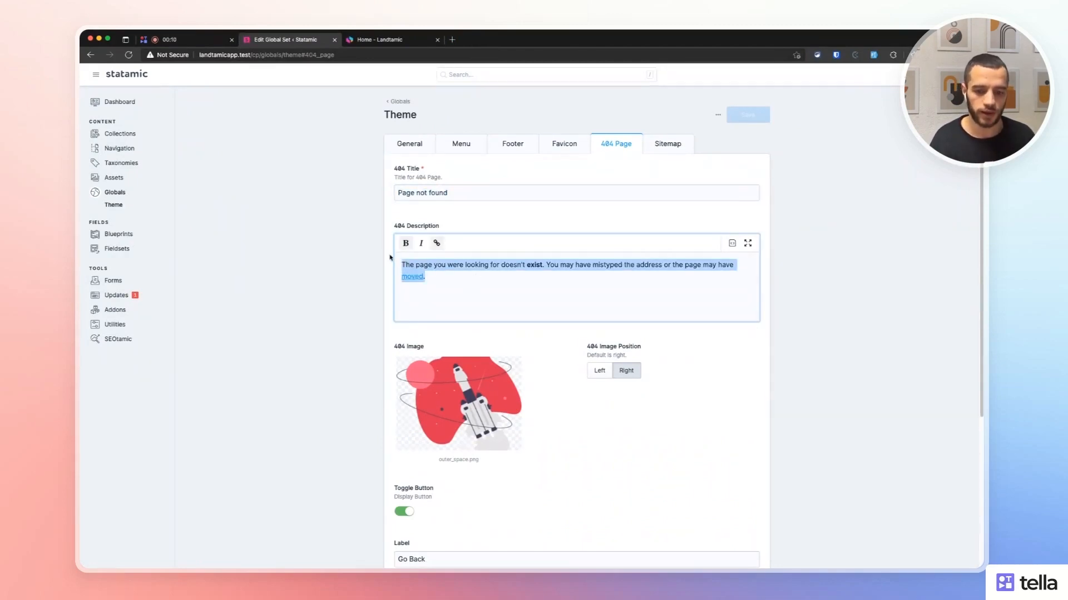
{"action": "left_click", "coordinate": [336, 250]}
Scroll through the 404 image, image position and Go Back button fields.
{"action": "scroll", "coordinate": [396, 257], "scroll_direction": "down", "scroll_amount": 2}
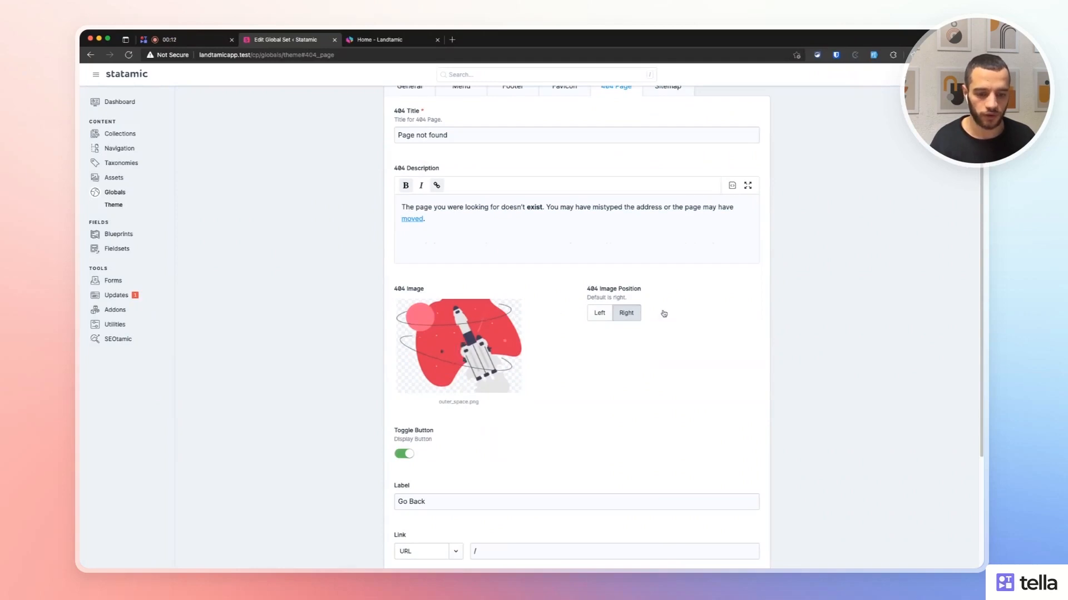
{"action": "scroll", "coordinate": [679, 333], "scroll_direction": "down", "scroll_amount": 3}
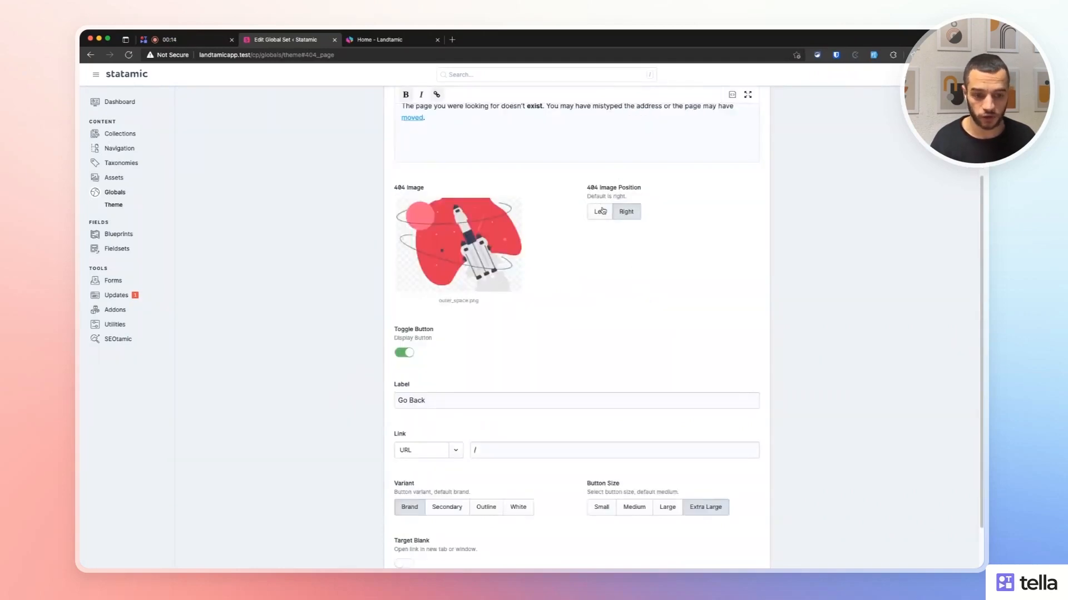
{"action": "scroll", "coordinate": [619, 252], "scroll_direction": "down", "scroll_amount": 1}
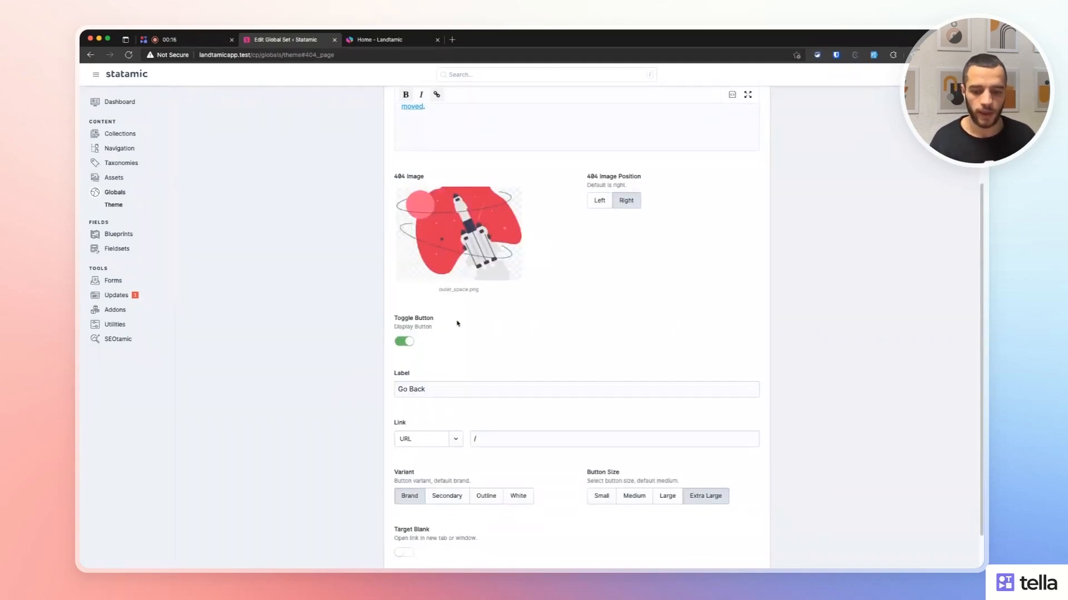
{"action": "scroll", "coordinate": [338, 369], "scroll_direction": "down", "scroll_amount": 2}
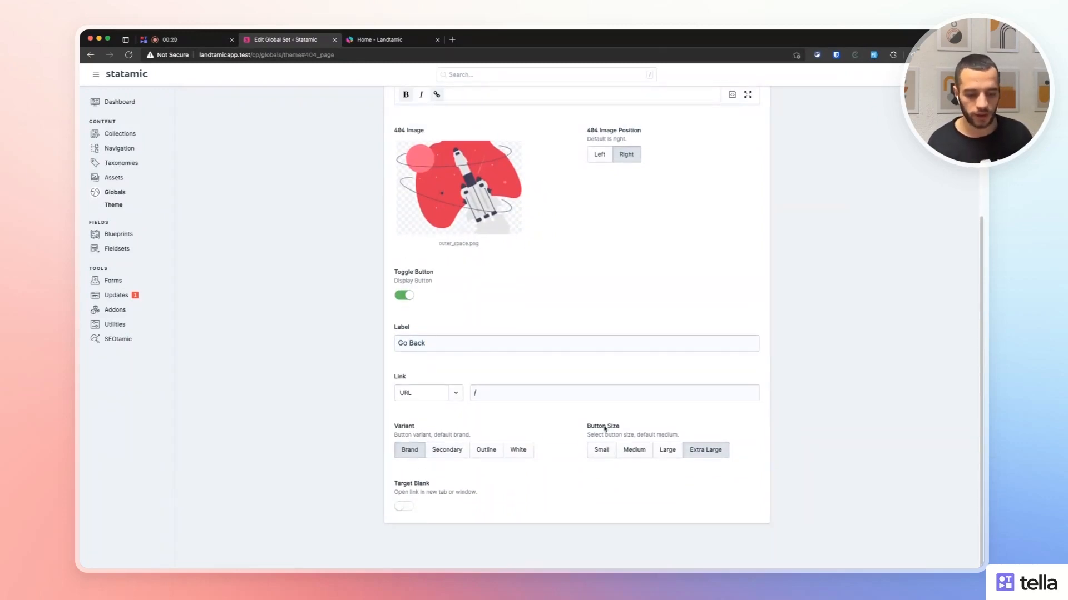
{"action": "scroll", "coordinate": [782, 412], "scroll_direction": "up", "scroll_amount": 8}
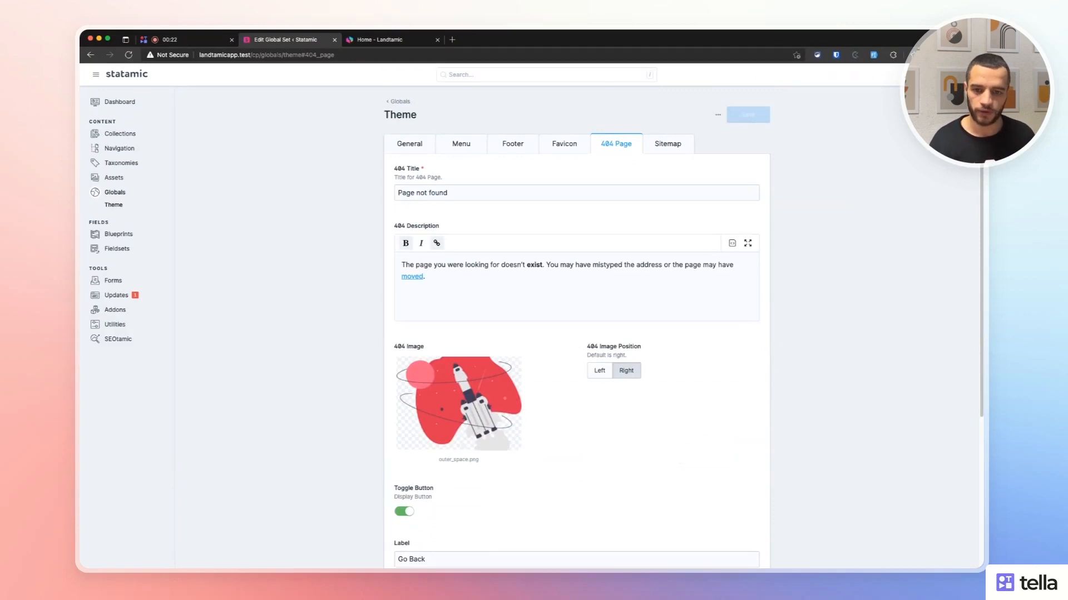
{"action": "key", "text": "ctrl+Tab"}
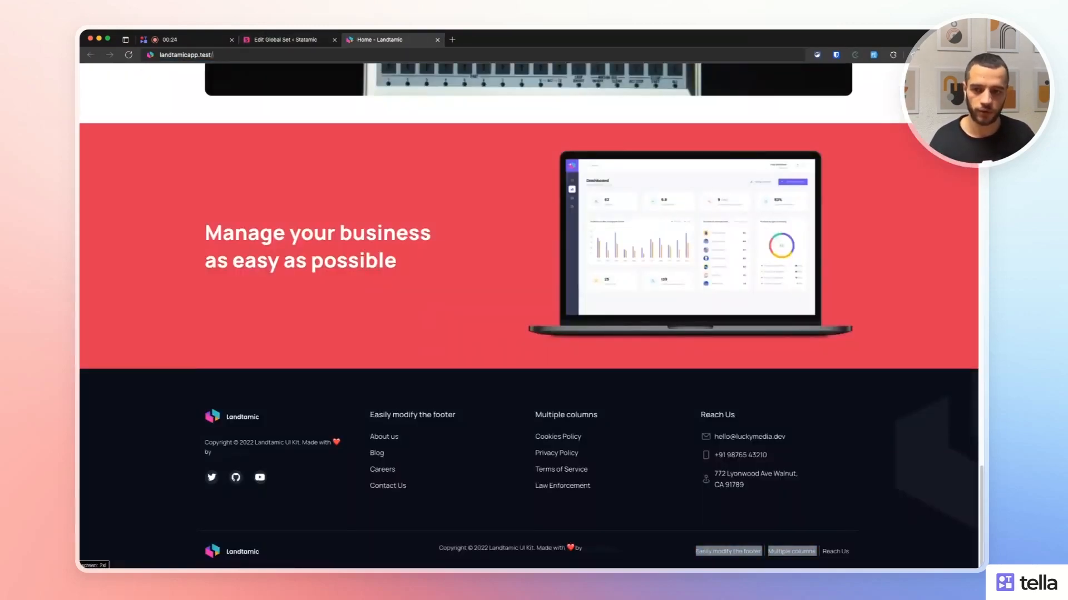
Load a non-existent address (asdasd) for the 404 page, then place the 404 image left, save and reload.
{"action": "type", "text": "asdasd"}
{"action": "key", "text": "Return"}
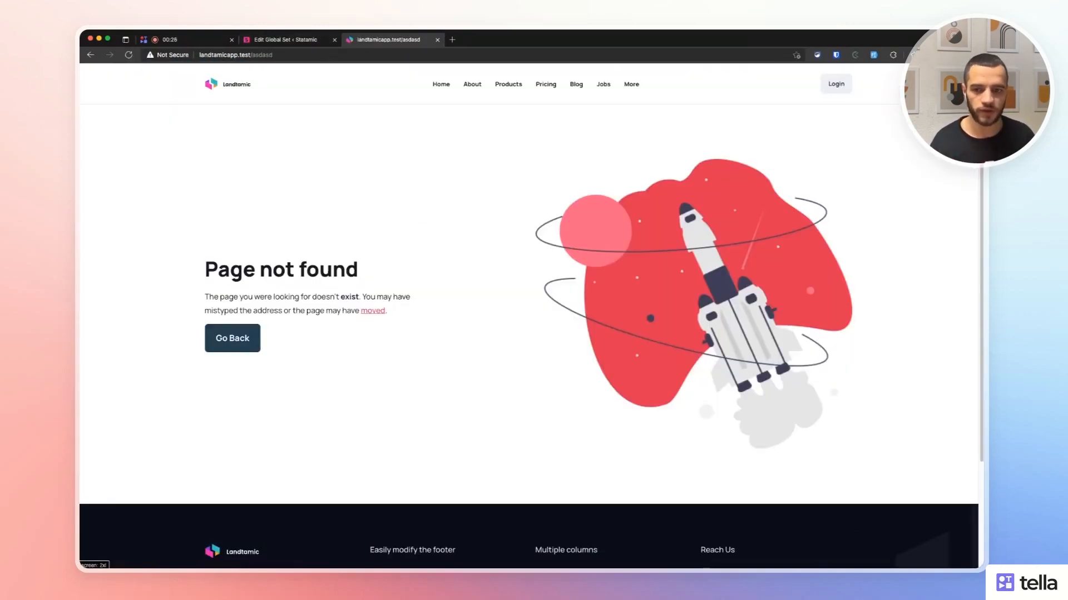
{"action": "left_click", "coordinate": [289, 37]}
{"action": "left_click", "coordinate": [599, 370]}
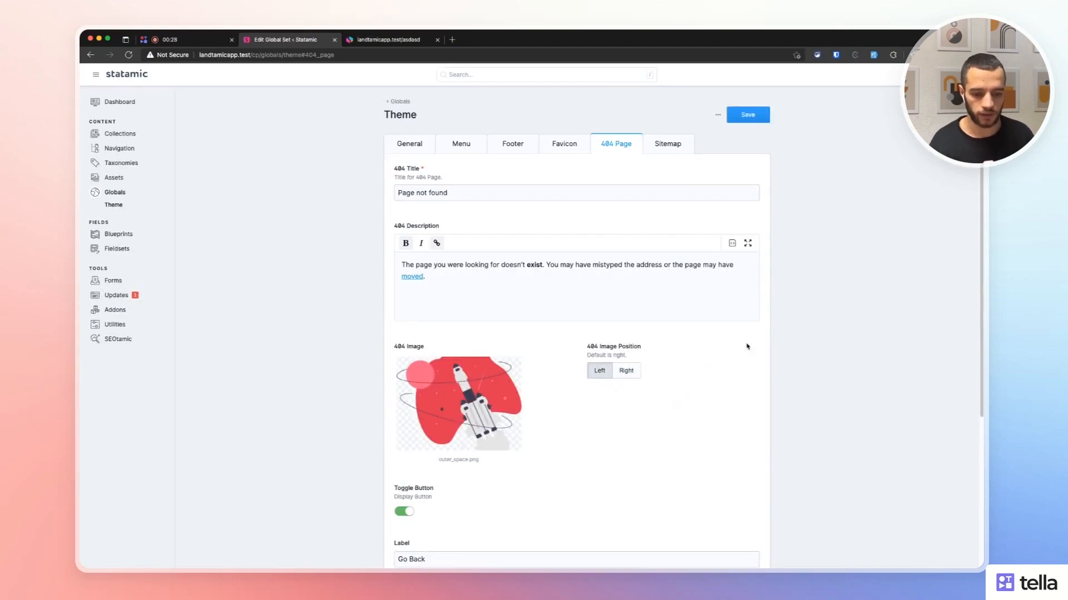
{"action": "left_click", "coordinate": [748, 115]}
{"action": "key", "text": "ctrl+Tab"}
{"action": "left_click", "coordinate": [128, 55]}
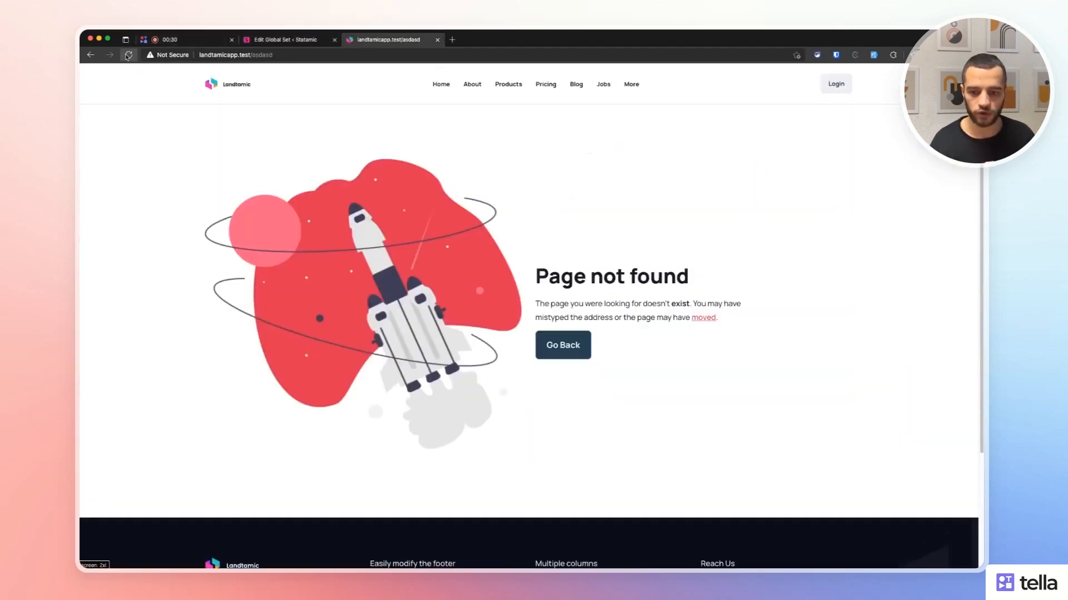
Put the 404 image back on the right, turn off the button, save, and reload the 404 page.
{"action": "left_click", "coordinate": [287, 37]}
{"action": "left_click", "coordinate": [626, 370]}
{"action": "left_click", "coordinate": [747, 115]}
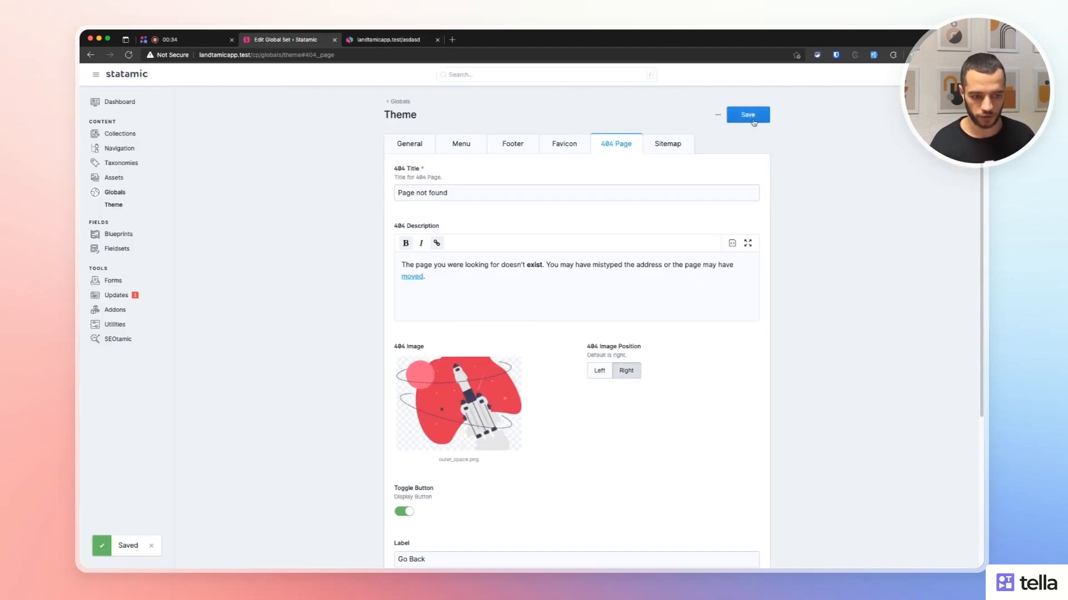
{"action": "scroll", "coordinate": [416, 418], "scroll_direction": "down", "scroll_amount": 2}
{"action": "left_click", "coordinate": [402, 414]}
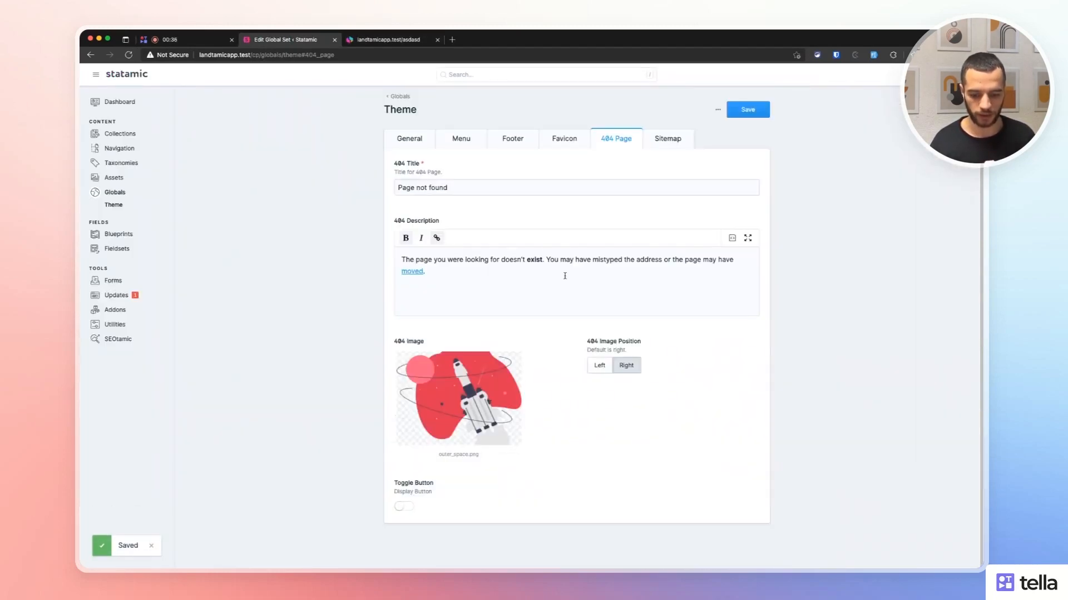
{"action": "left_click", "coordinate": [747, 110]}
{"action": "left_click", "coordinate": [388, 40]}
{"action": "left_click", "coordinate": [129, 55]}
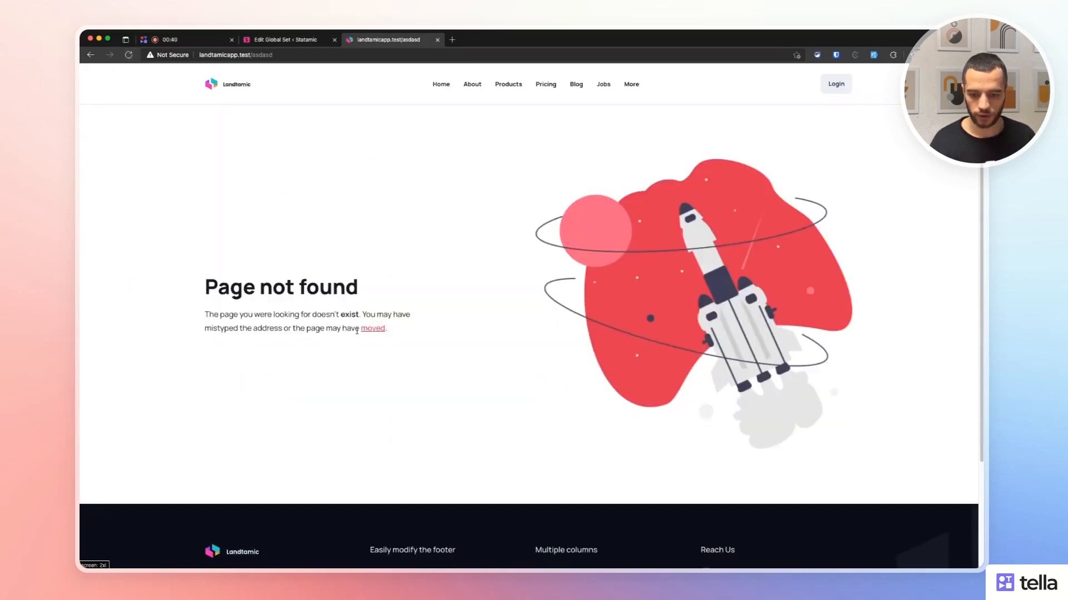
Turn the 404 page's button back on and reload to see the Go Back button.
{"action": "left_click", "coordinate": [289, 40]}
{"action": "left_click", "coordinate": [403, 507]}
{"action": "scroll", "coordinate": [423, 390], "scroll_direction": "down", "scroll_amount": 2}
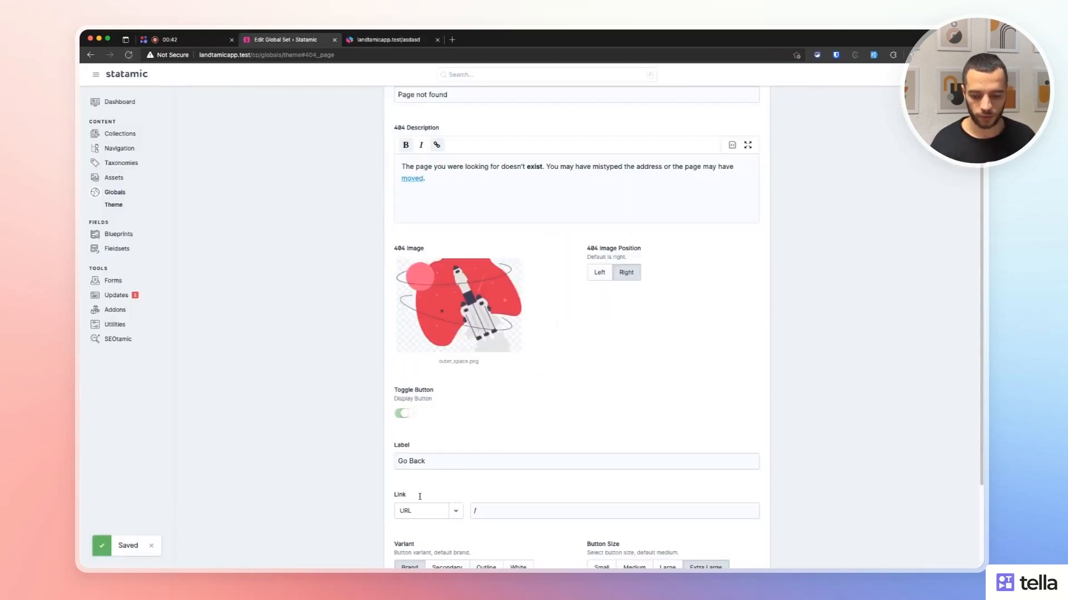
{"action": "scroll", "coordinate": [374, 174], "scroll_direction": "down", "scroll_amount": 3}
{"action": "left_click", "coordinate": [390, 40]}
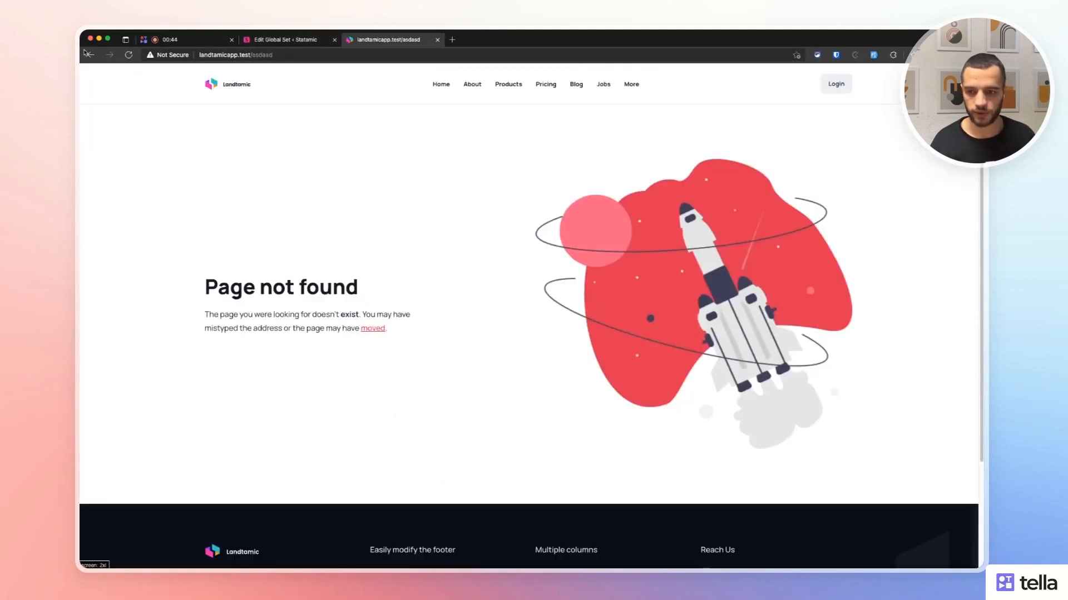
{"action": "left_click", "coordinate": [129, 55]}
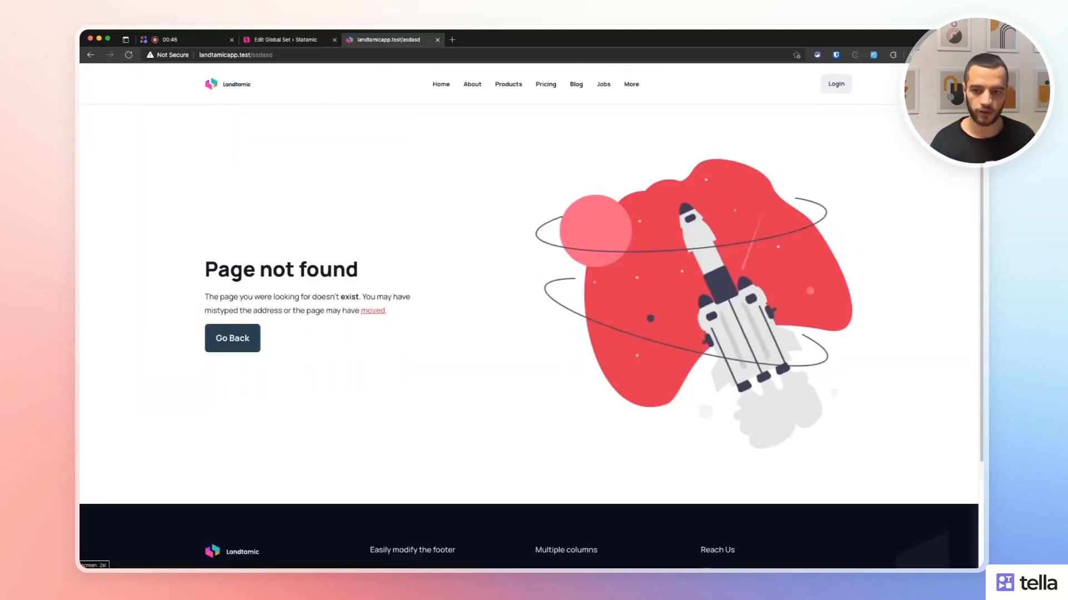
Set the 404 button size to Medium and preview it on the live 404 page.
{"action": "key", "text": "ctrl+shift+Tab"}
{"action": "left_click", "coordinate": [633, 451]}
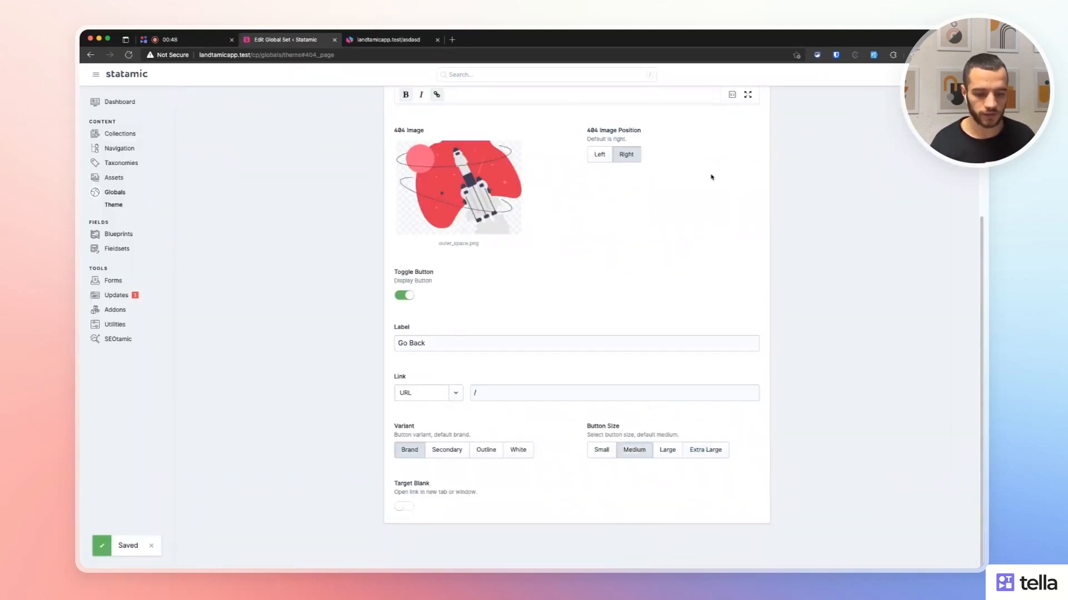
{"action": "left_click", "coordinate": [356, 41]}
{"action": "left_click", "coordinate": [128, 56]}
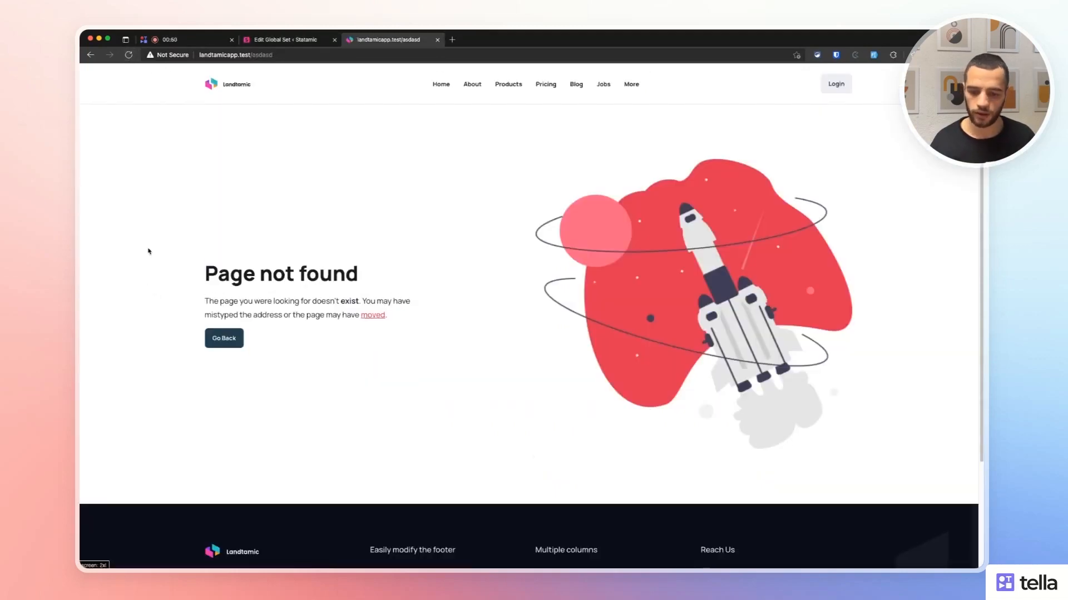
{"action": "left_click", "coordinate": [298, 39]}
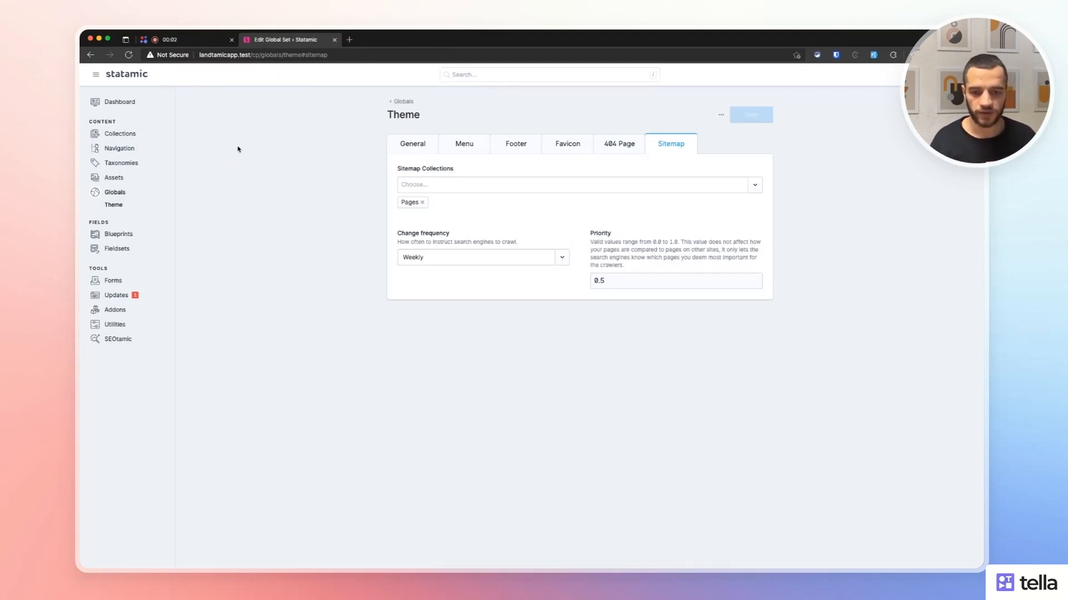
Add Posts to Sitemap Collections and remove it again, leaving only Pages.
{"action": "left_click", "coordinate": [441, 181]}
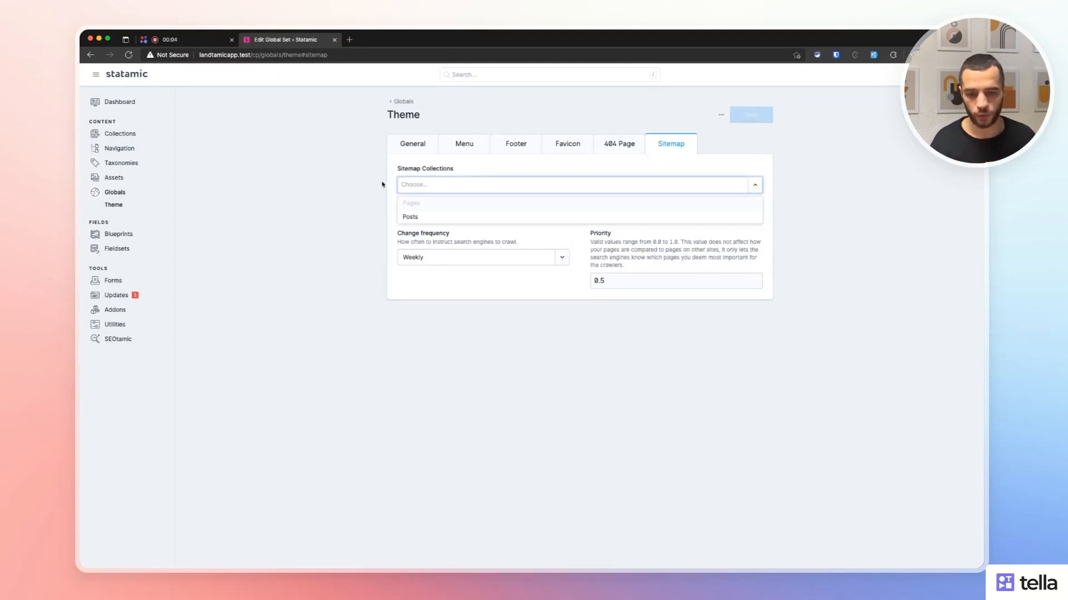
{"action": "left_click", "coordinate": [381, 183]}
{"action": "left_click_drag", "start_coordinate": [398, 170], "coordinate": [457, 172]}
{"action": "left_click", "coordinate": [367, 179]}
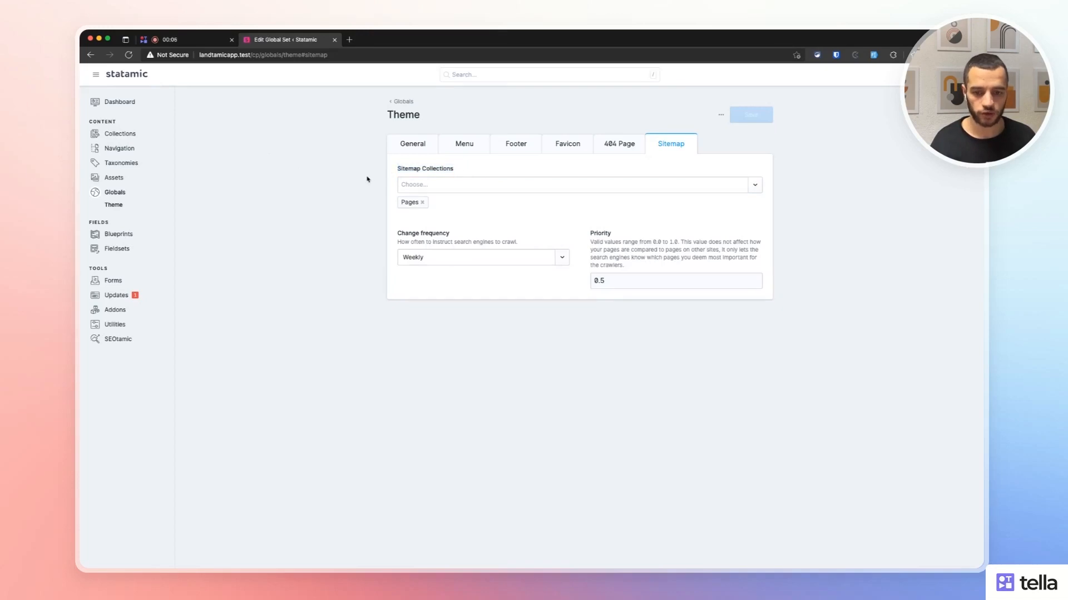
{"action": "left_click", "coordinate": [413, 187]}
{"action": "left_click", "coordinate": [409, 214]}
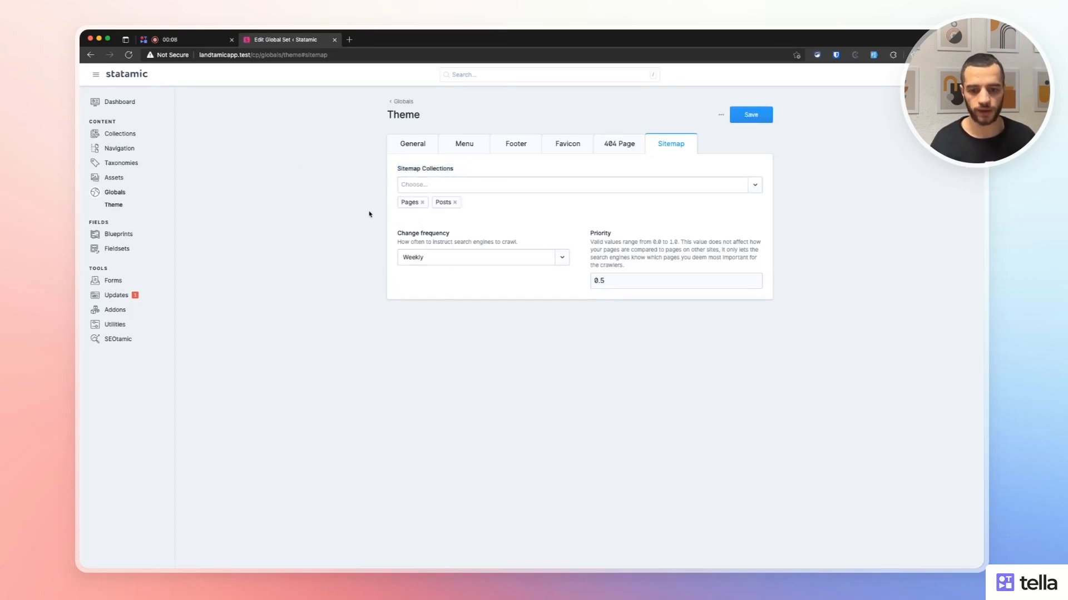
{"action": "left_click", "coordinate": [454, 202]}
Keep Weekly change frequency and 0.5 priority, and save the sitemap settings.
{"action": "left_click", "coordinate": [442, 259]}
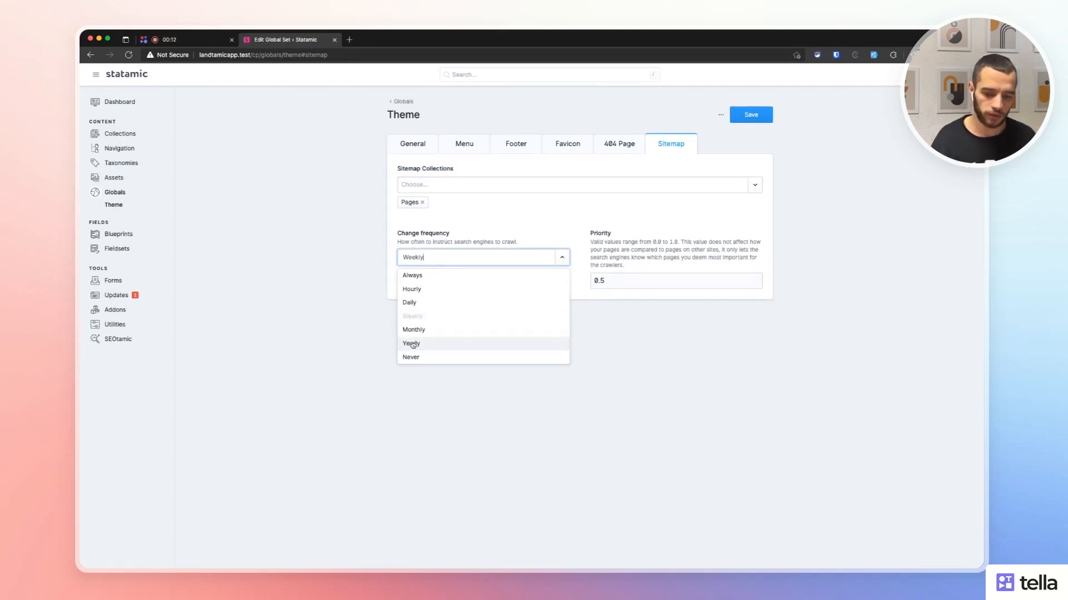
{"action": "left_click", "coordinate": [367, 331]}
{"action": "left_click", "coordinate": [617, 276]}
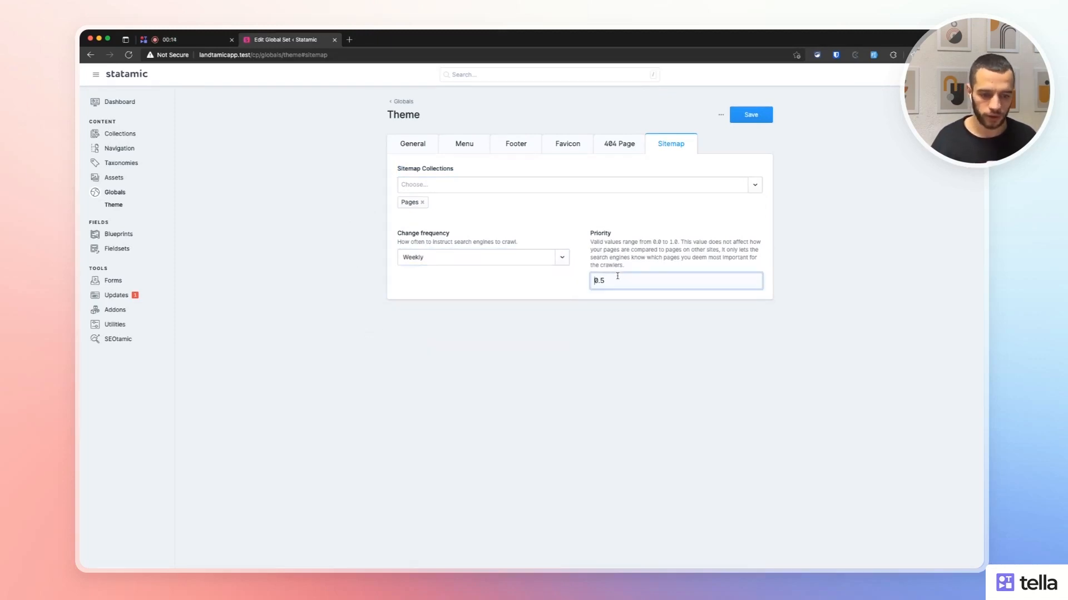
{"action": "left_click_drag", "start_coordinate": [591, 242], "coordinate": [704, 250]}
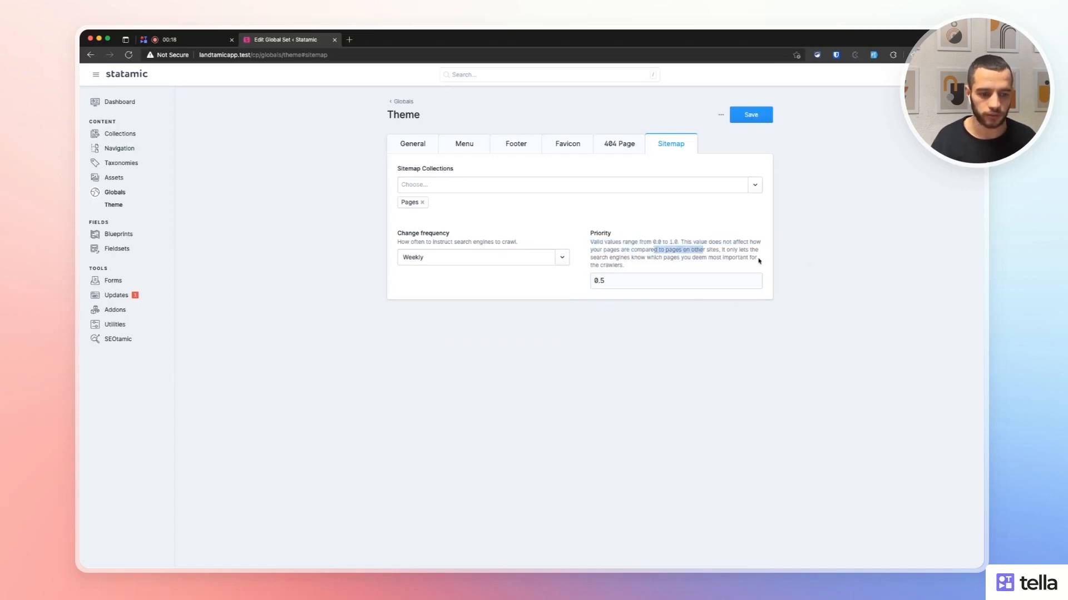
{"action": "left_click", "coordinate": [512, 215]}
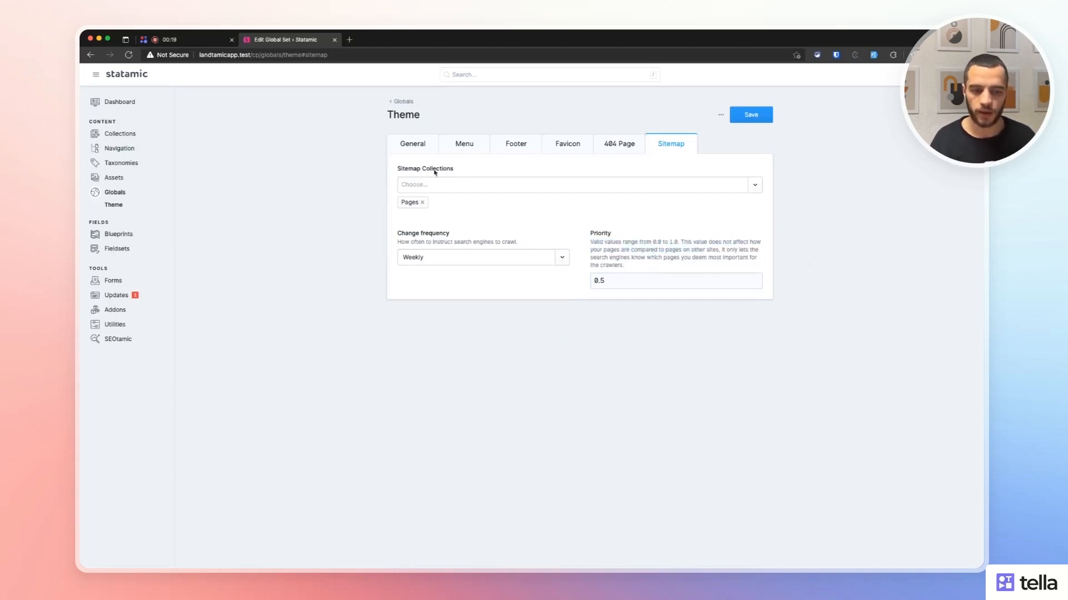
{"action": "left_click", "coordinate": [740, 122]}
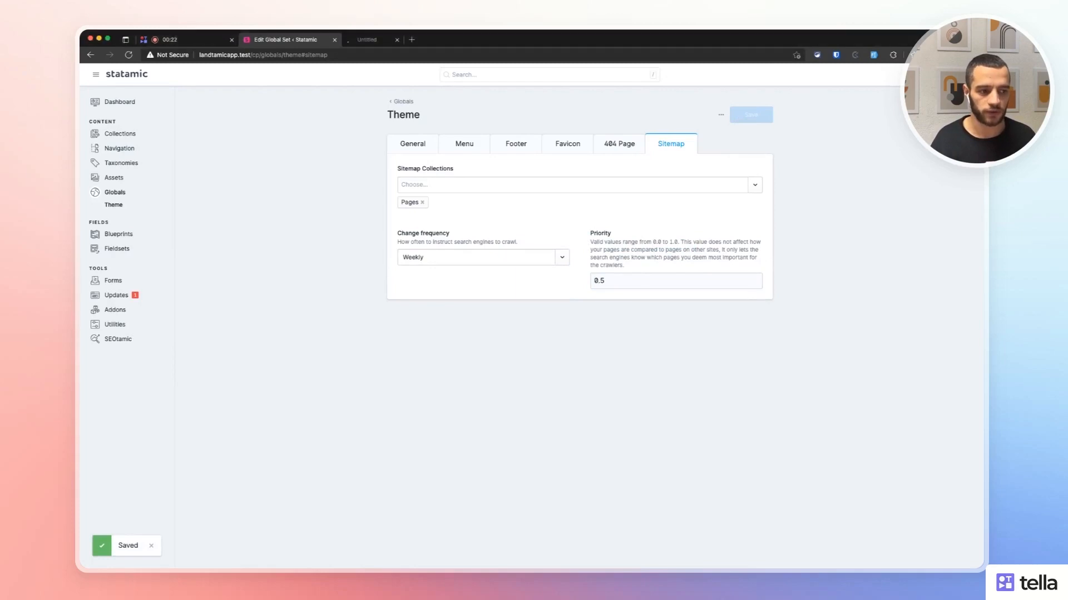
{"action": "left_click", "coordinate": [355, 44]}
Open /sitemap.xml to review the generated sitemap, then return to the Statamic Dashboard.
{"action": "left_click", "coordinate": [367, 52]}
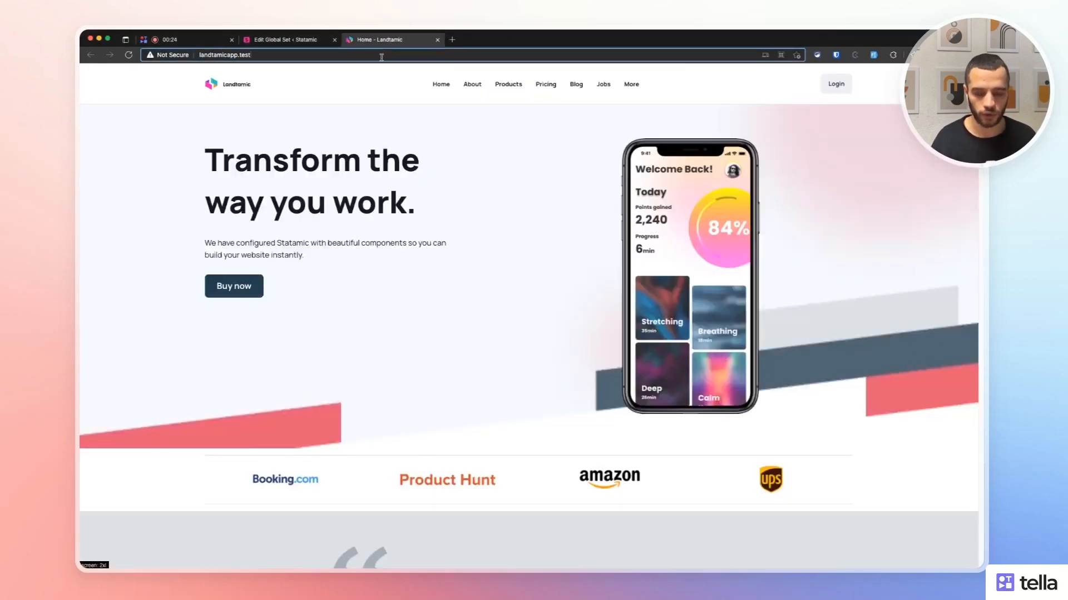
{"action": "type", "text": "/sit"}
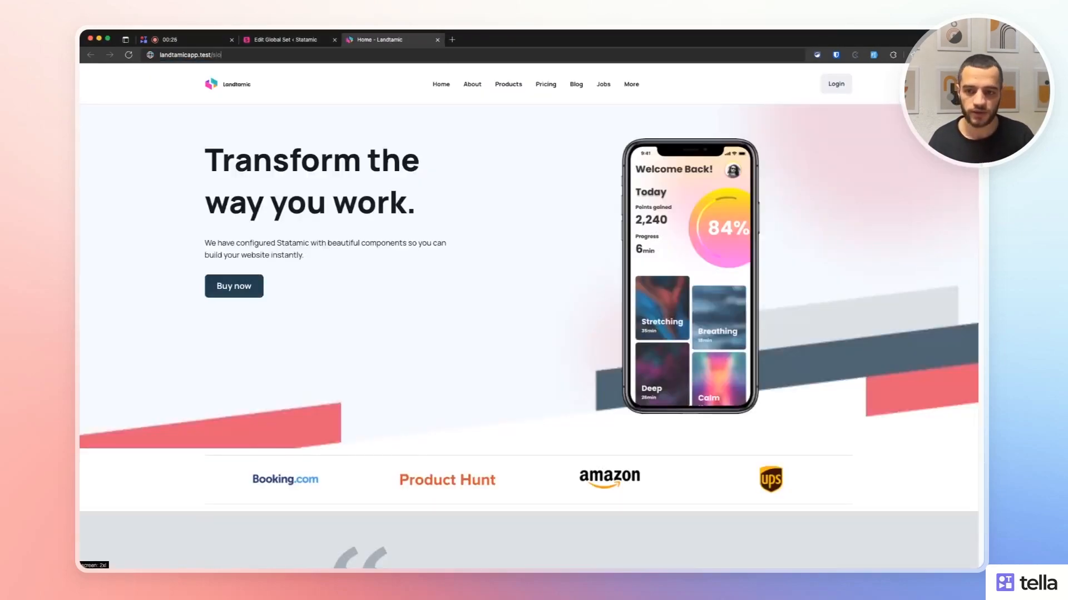
{"action": "type", "text": "emap.xml"}
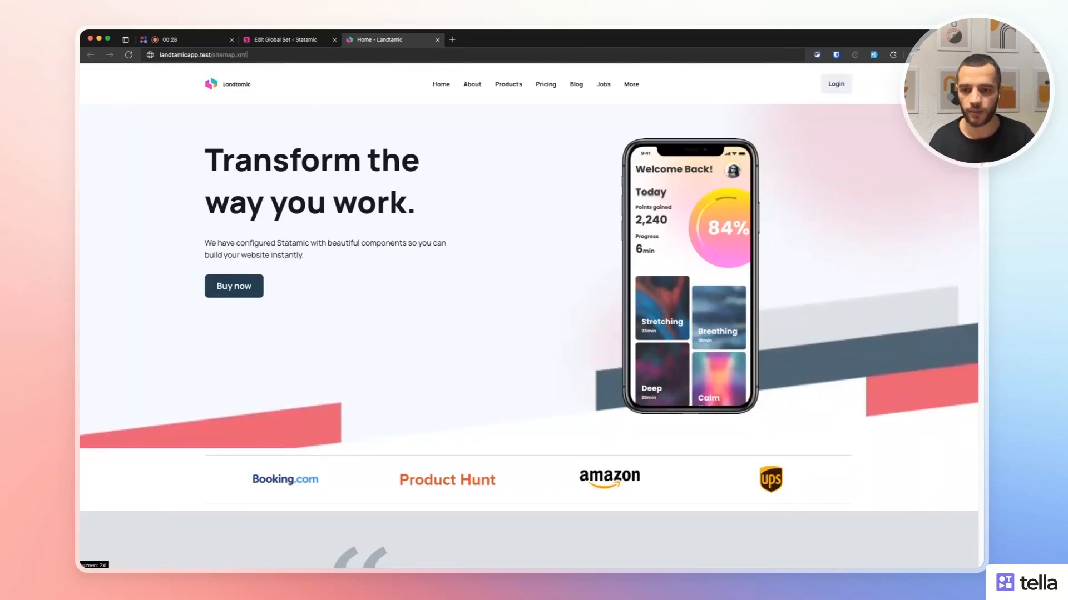
{"action": "key", "text": "Return"}
{"action": "left_click_drag", "start_coordinate": [289, 313], "coordinate": [81, 121]}
{"action": "left_click", "coordinate": [360, 196]}
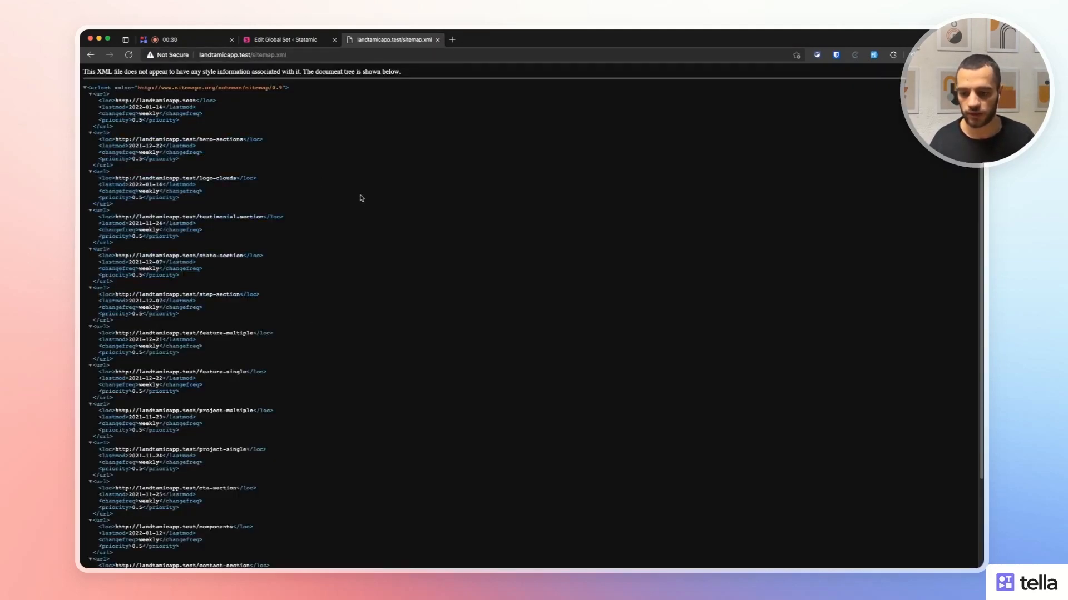
{"action": "scroll", "coordinate": [360, 202], "scroll_direction": "down", "scroll_amount": 3}
{"action": "scroll", "coordinate": [376, 267], "scroll_direction": "up", "scroll_amount": 3}
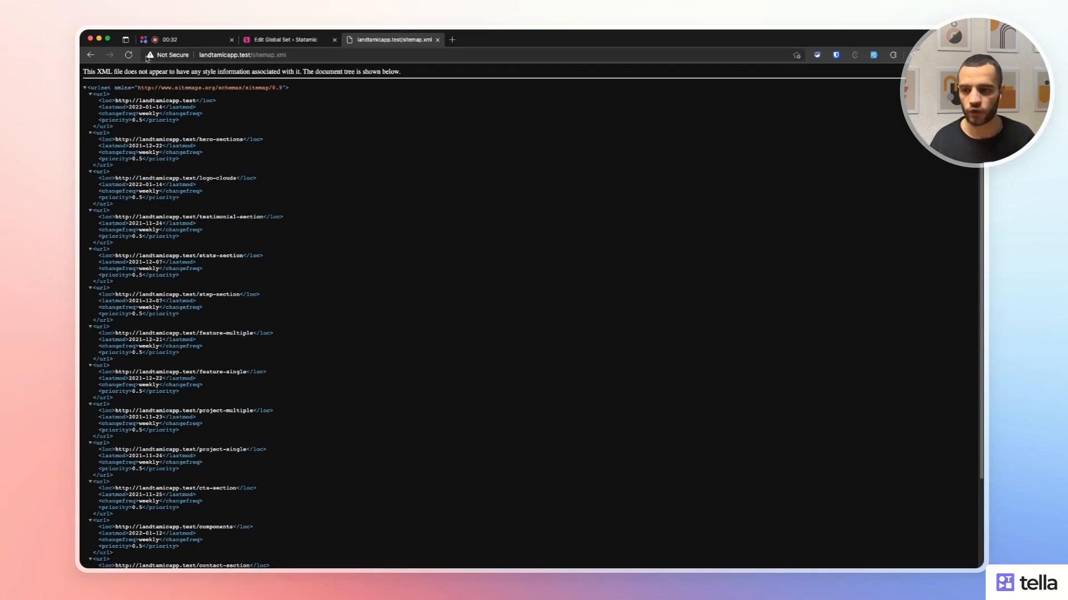
{"action": "left_click", "coordinate": [90, 54]}
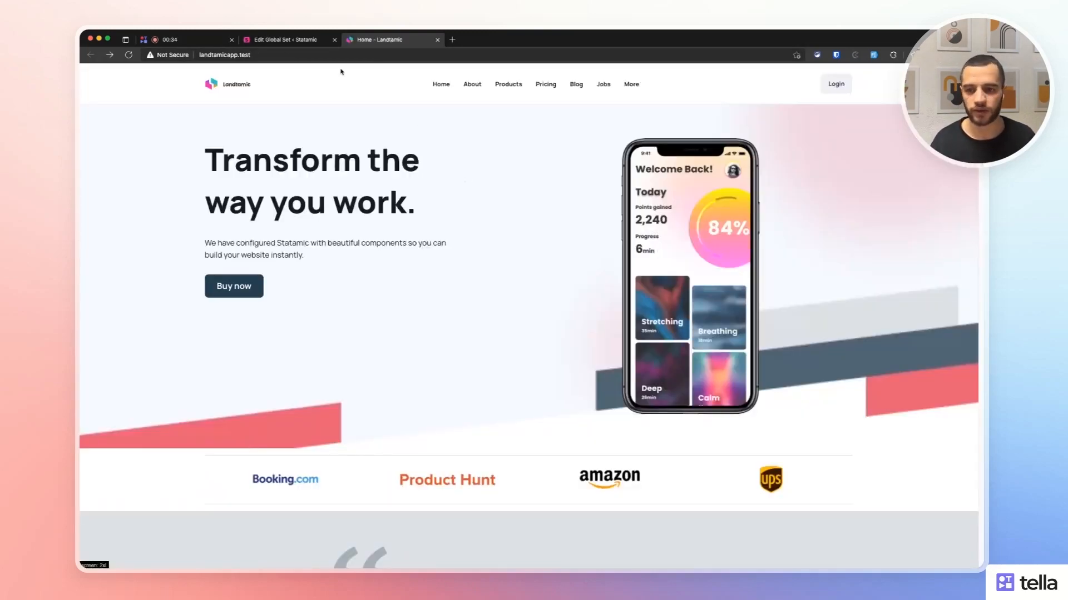
{"action": "left_click", "coordinate": [286, 39]}
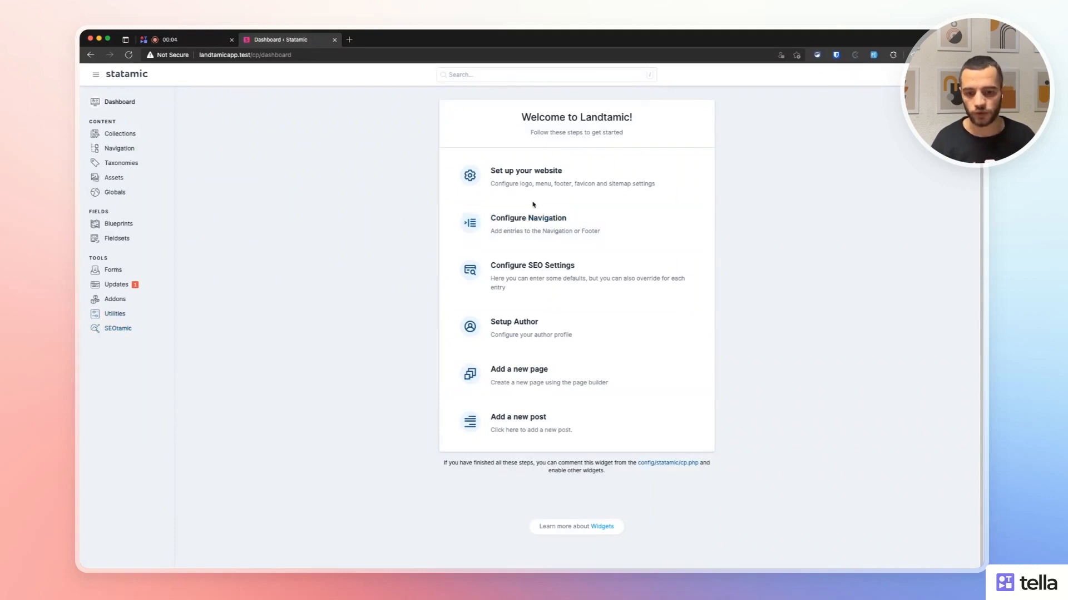
Open the general SEO settings and review the title append/prepend and default meta description.
{"action": "left_click", "coordinate": [540, 265]}
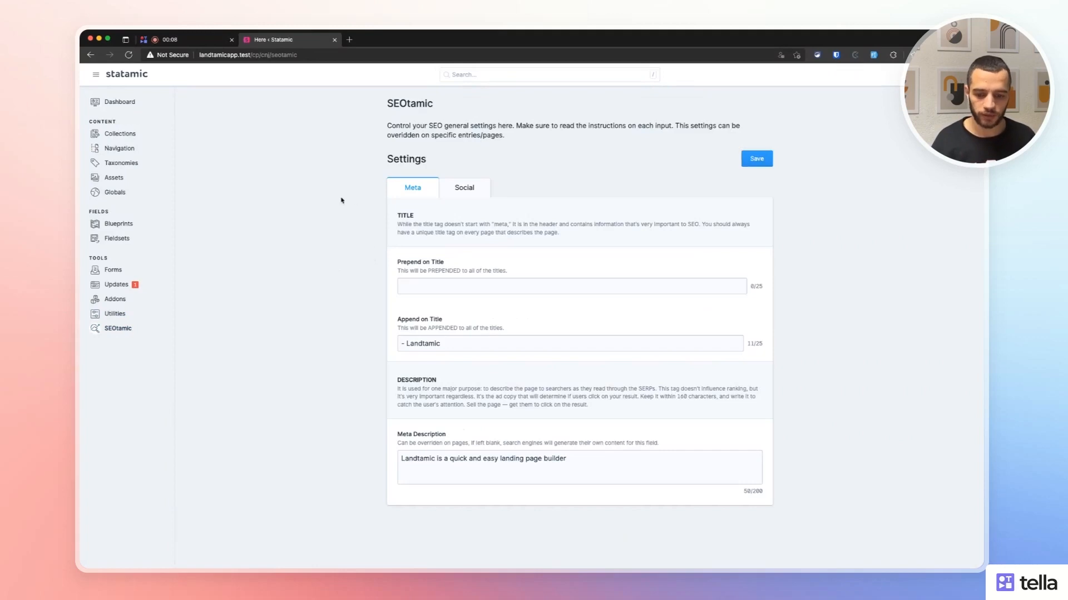
{"action": "left_click_drag", "start_coordinate": [447, 343], "coordinate": [396, 339]}
{"action": "left_click_drag", "start_coordinate": [510, 271], "coordinate": [432, 275]}
{"action": "left_click_drag", "start_coordinate": [610, 464], "coordinate": [313, 453]}
Browse assets for a social image in the Social tab, then close without choosing.
{"action": "left_click", "coordinate": [459, 187]}
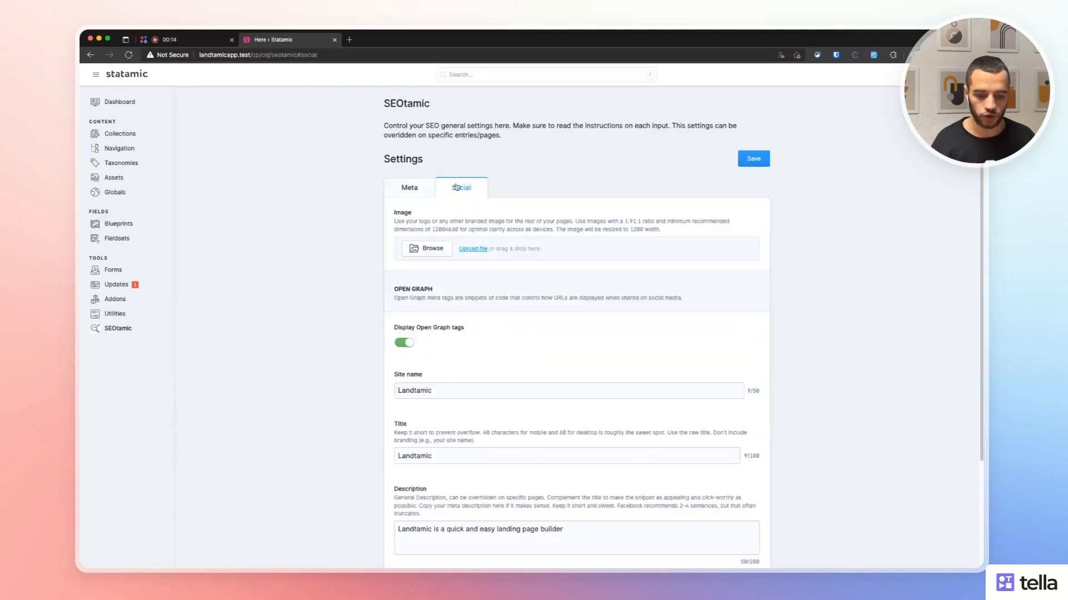
{"action": "left_click", "coordinate": [418, 245]}
{"action": "scroll", "coordinate": [308, 284], "scroll_direction": "down", "scroll_amount": 8}
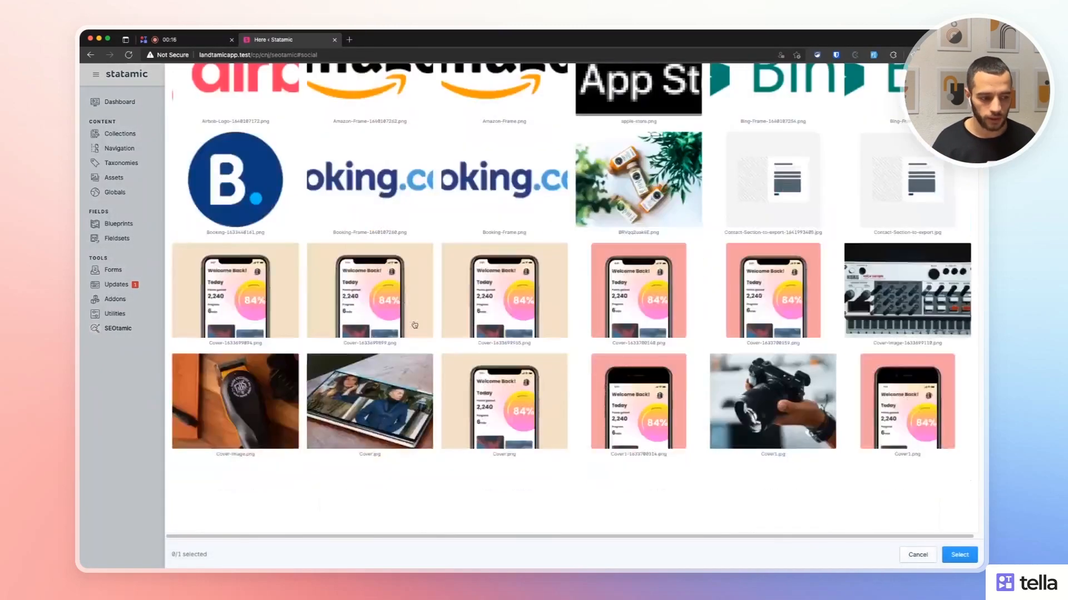
{"action": "scroll", "coordinate": [414, 325], "scroll_direction": "down", "scroll_amount": 5}
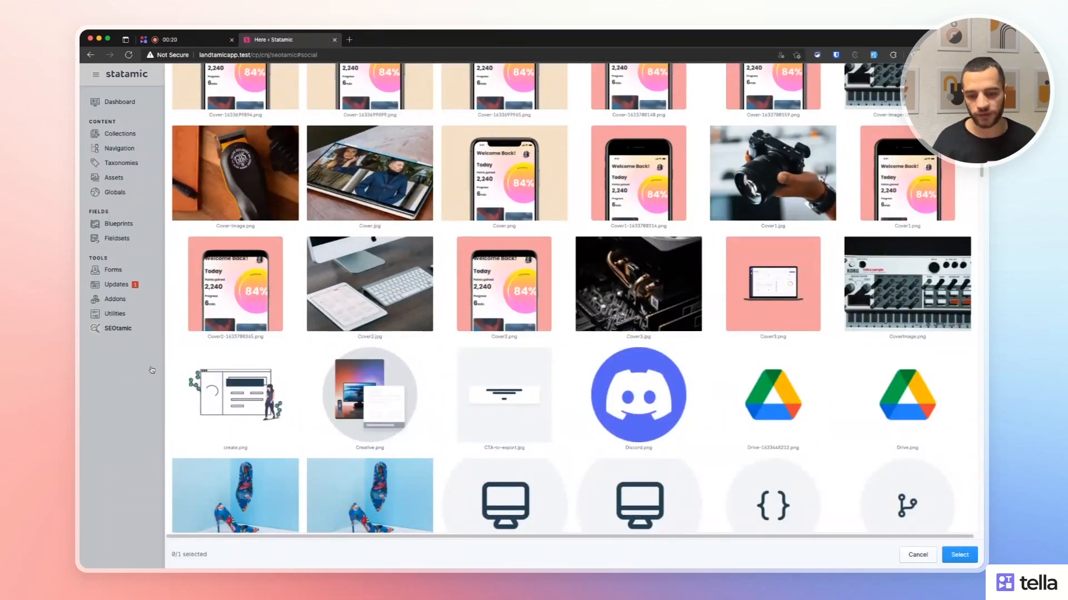
{"action": "left_click", "coordinate": [151, 370]}
Review the Open Graph option and social description, leaving values unchanged, then go to Collections.
{"action": "scroll", "coordinate": [422, 357], "scroll_direction": "down", "scroll_amount": 1}
{"action": "triple_click", "coordinate": [436, 301]}
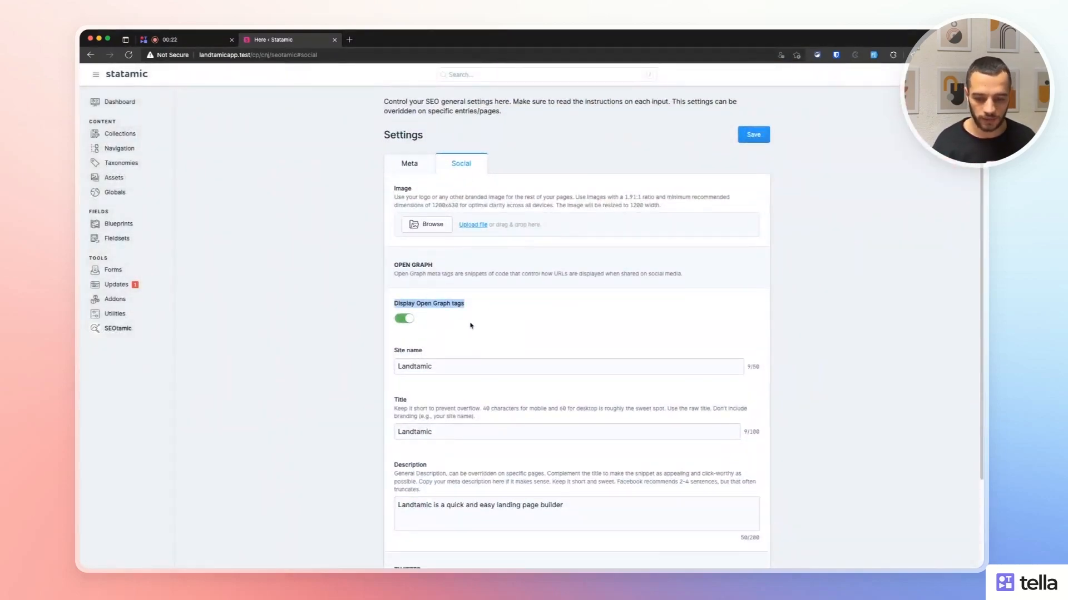
{"action": "left_click_drag", "start_coordinate": [429, 369], "coordinate": [346, 359]}
{"action": "scroll", "coordinate": [389, 351], "scroll_direction": "down", "scroll_amount": 2}
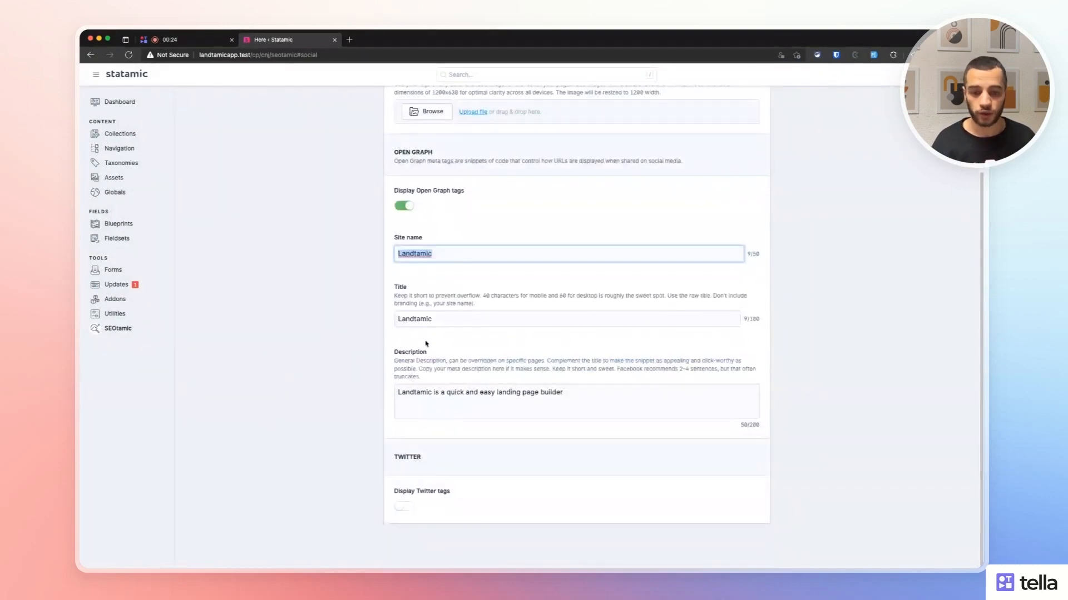
{"action": "left_click", "coordinate": [430, 397]}
{"action": "double_click", "coordinate": [430, 397]}
{"action": "left_click", "coordinate": [301, 380]}
{"action": "scroll", "coordinate": [303, 334], "scroll_direction": "up", "scroll_amount": 2}
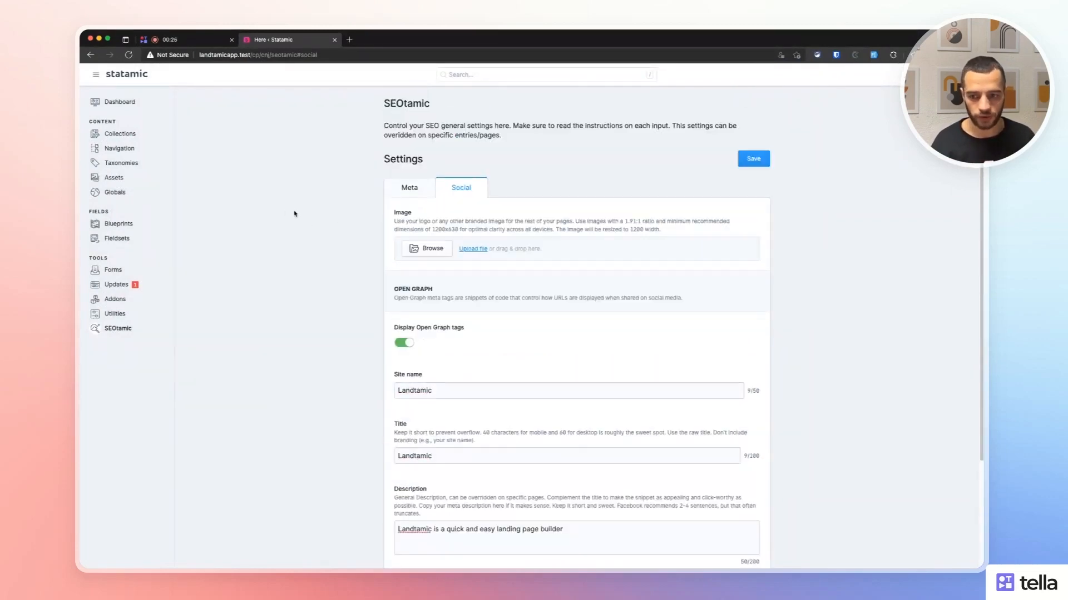
{"action": "left_click", "coordinate": [411, 192]}
{"action": "left_click", "coordinate": [118, 134]}
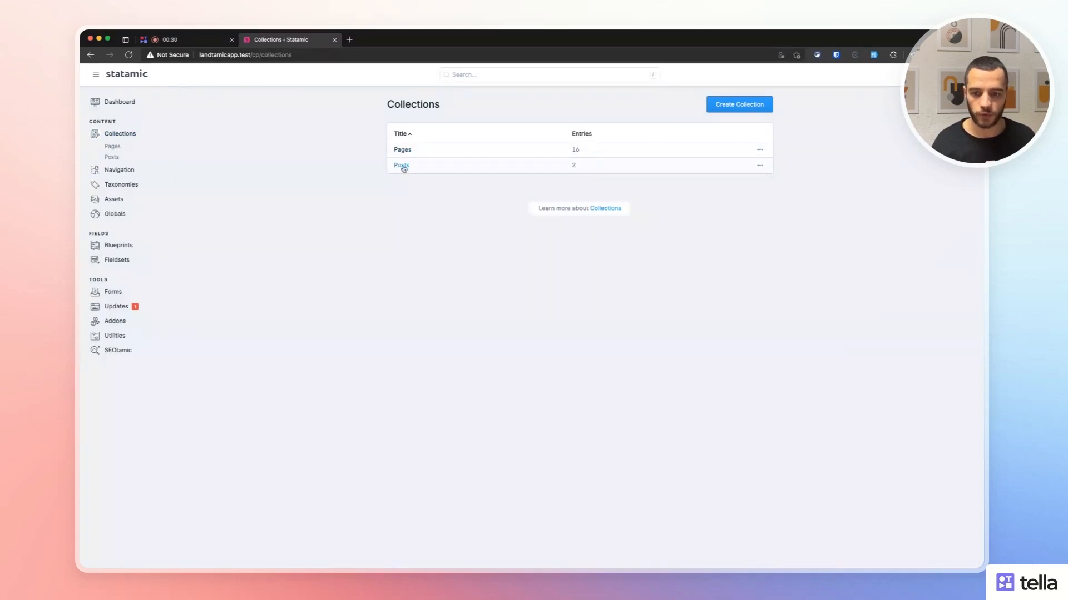
Open the blog post's SEO settings and leave the SEO title on the entry title.
{"action": "left_click", "coordinate": [401, 165]}
{"action": "left_click", "coordinate": [297, 189]}
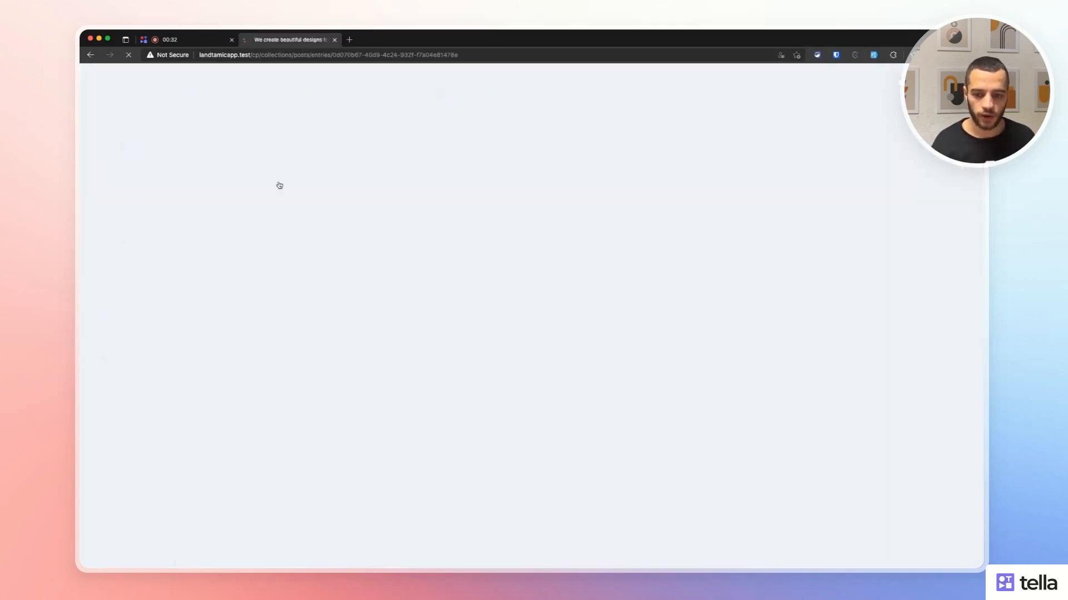
{"action": "left_click", "coordinate": [392, 143]}
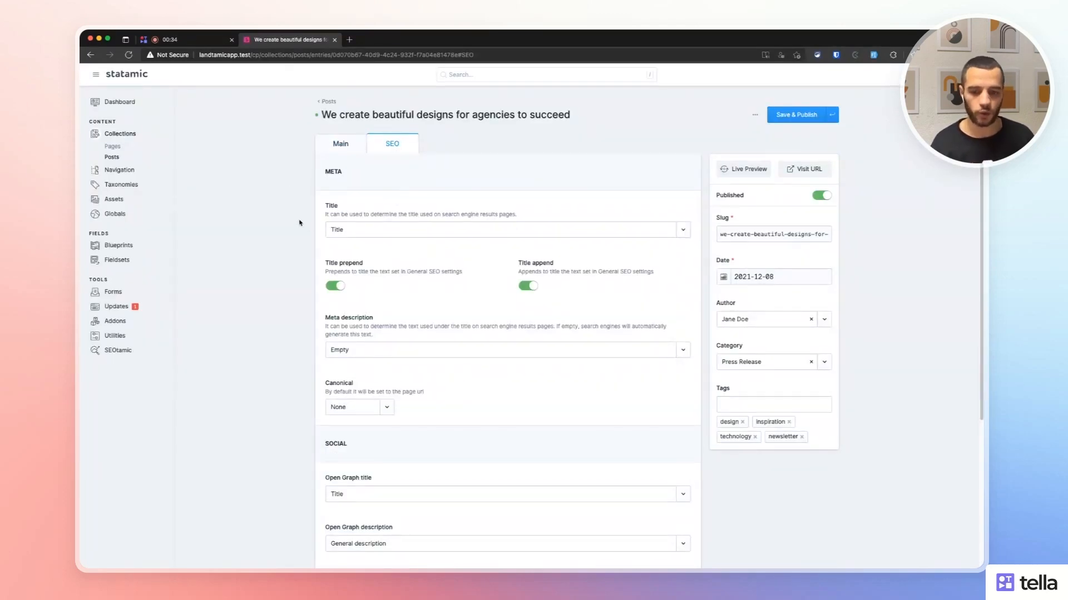
{"action": "left_click", "coordinate": [363, 229]}
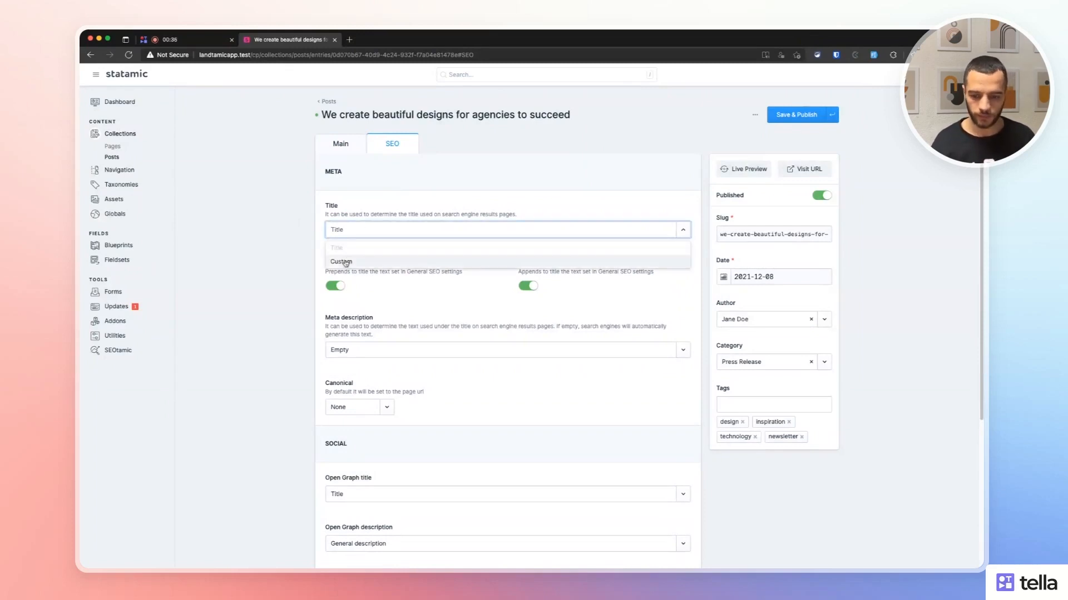
{"action": "left_click", "coordinate": [342, 261]}
{"action": "left_click", "coordinate": [384, 227]}
{"action": "left_click", "coordinate": [352, 248]}
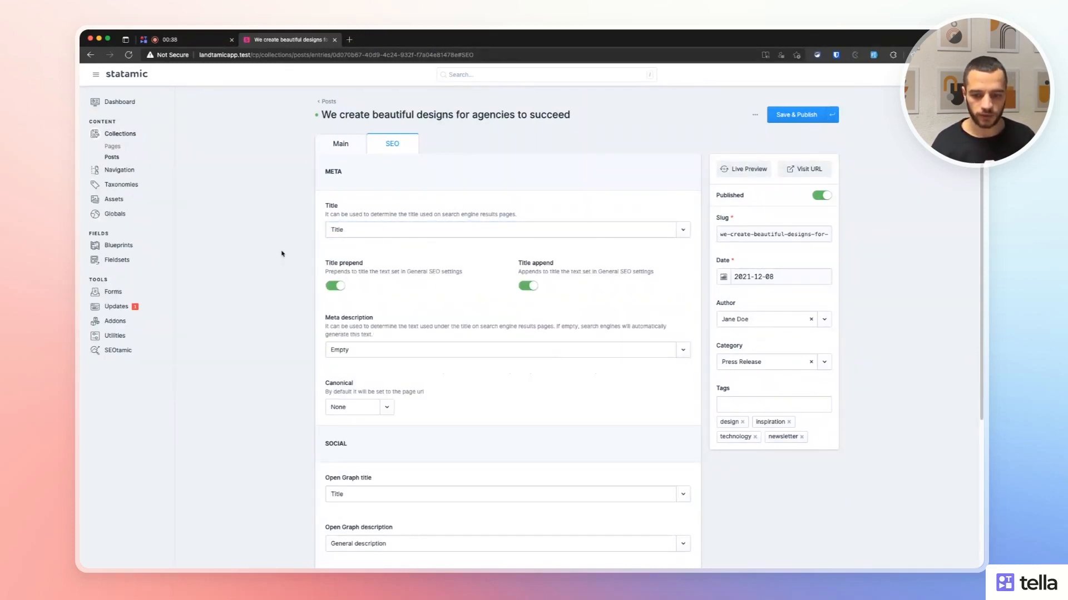
Set the post's meta description source to General after trying Custom.
{"action": "scroll", "coordinate": [295, 259], "scroll_direction": "down", "scroll_amount": 2}
{"action": "left_click", "coordinate": [345, 284]}
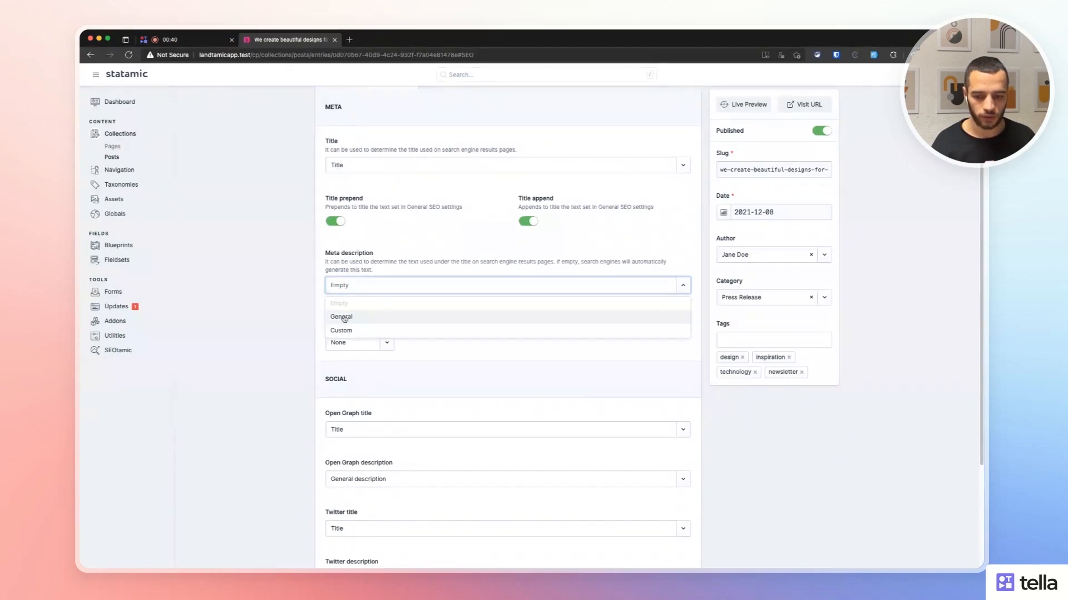
{"action": "left_click", "coordinate": [346, 285]}
{"action": "left_click", "coordinate": [345, 285]}
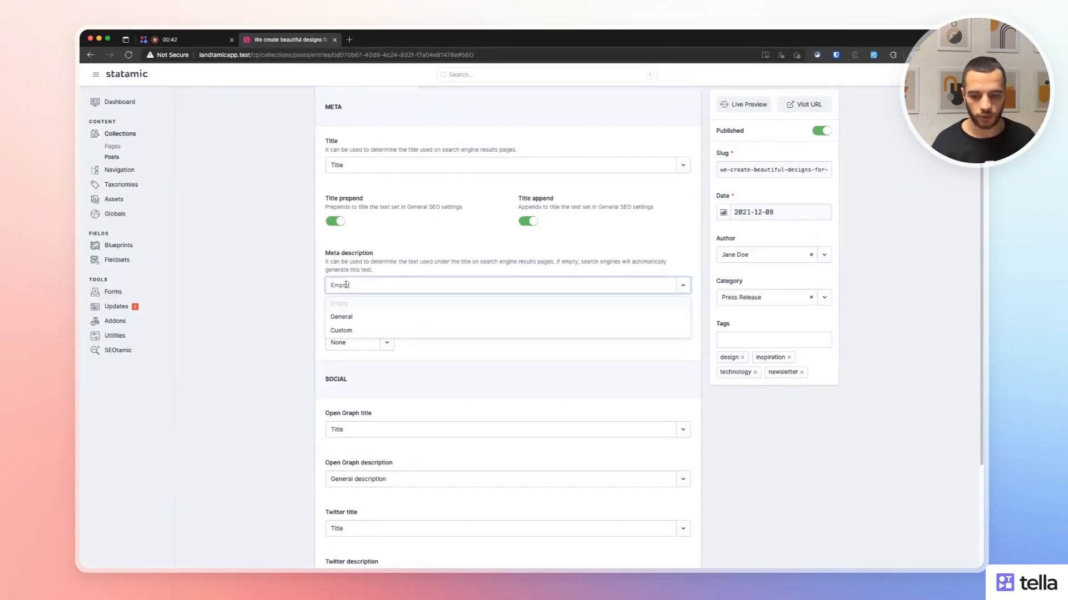
{"action": "left_click", "coordinate": [356, 316]}
{"action": "left_click", "coordinate": [362, 291]}
{"action": "left_click", "coordinate": [356, 330]}
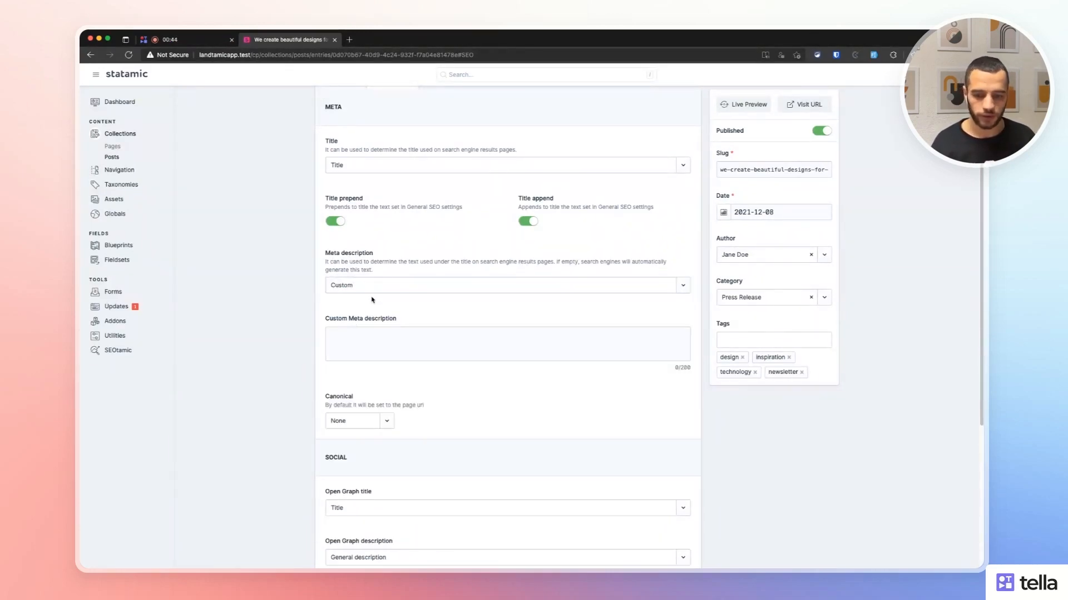
{"action": "left_click", "coordinate": [370, 288]}
{"action": "left_click", "coordinate": [355, 317]}
Leave the canonical URL setting at None and review the SEO fields.
{"action": "scroll", "coordinate": [368, 288], "scroll_direction": "down", "scroll_amount": 3}
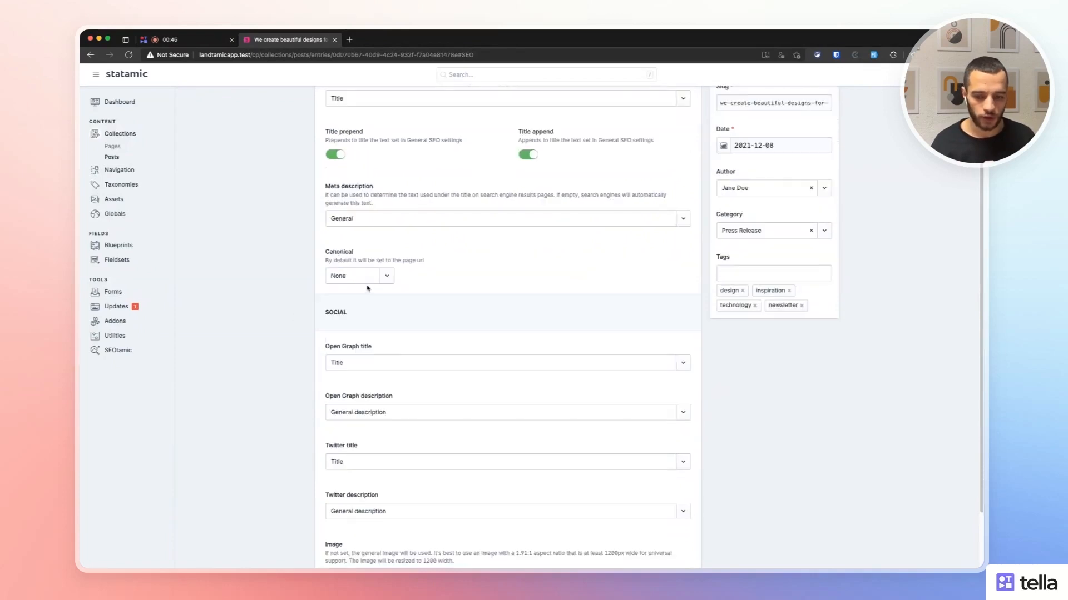
{"action": "left_click", "coordinate": [348, 275]}
{"action": "left_click", "coordinate": [361, 302]}
{"action": "scroll", "coordinate": [361, 303], "scroll_direction": "down", "scroll_amount": 3}
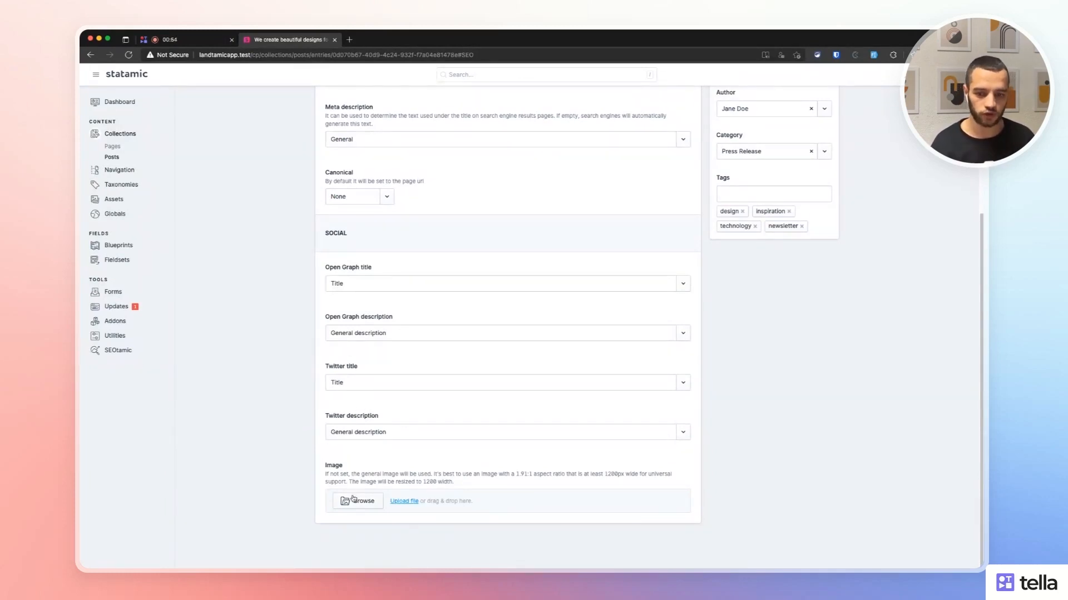
{"action": "scroll", "coordinate": [734, 362], "scroll_direction": "up", "scroll_amount": 1}
{"action": "scroll", "coordinate": [739, 362], "scroll_direction": "up", "scroll_amount": 4}
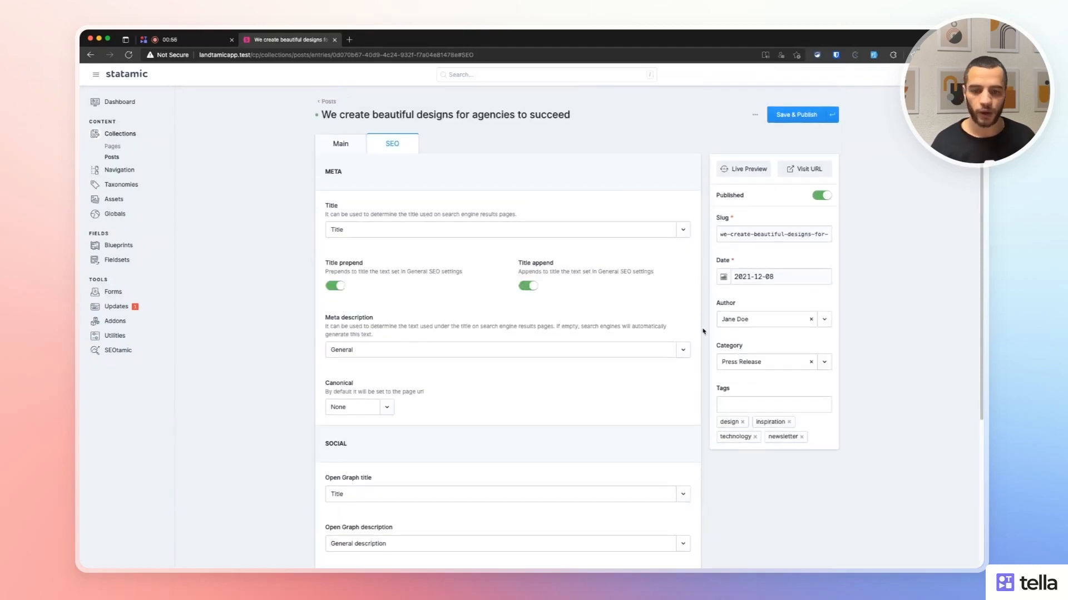
{"action": "scroll", "coordinate": [349, 434], "scroll_direction": "down", "scroll_amount": 4}
{"action": "scroll", "coordinate": [335, 454], "scroll_direction": "up", "scroll_amount": 1}
{"action": "scroll", "coordinate": [333, 455], "scroll_direction": "up", "scroll_amount": 3}
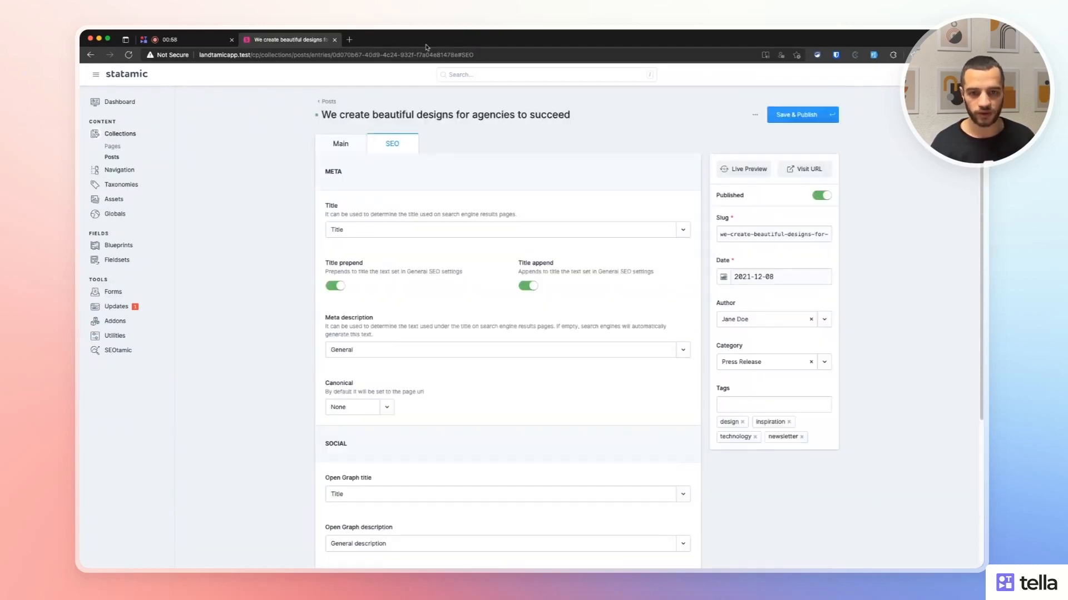
Switch between the post's Main and SEO tabs, ending on the Main content fields.
{"action": "left_click", "coordinate": [360, 140]}
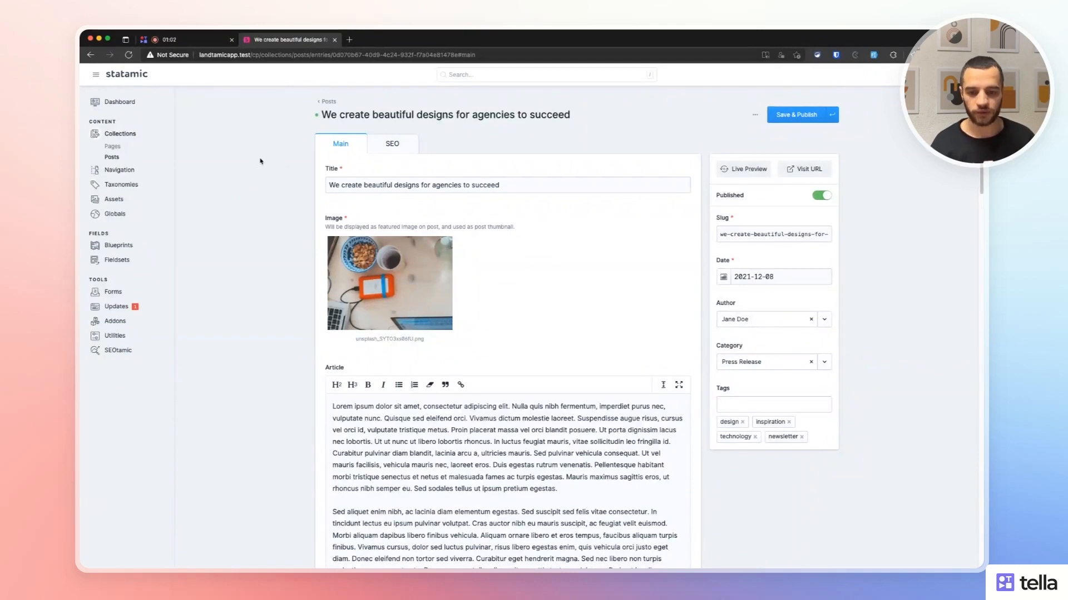
{"action": "mouse_move", "coordinate": [428, 314]}
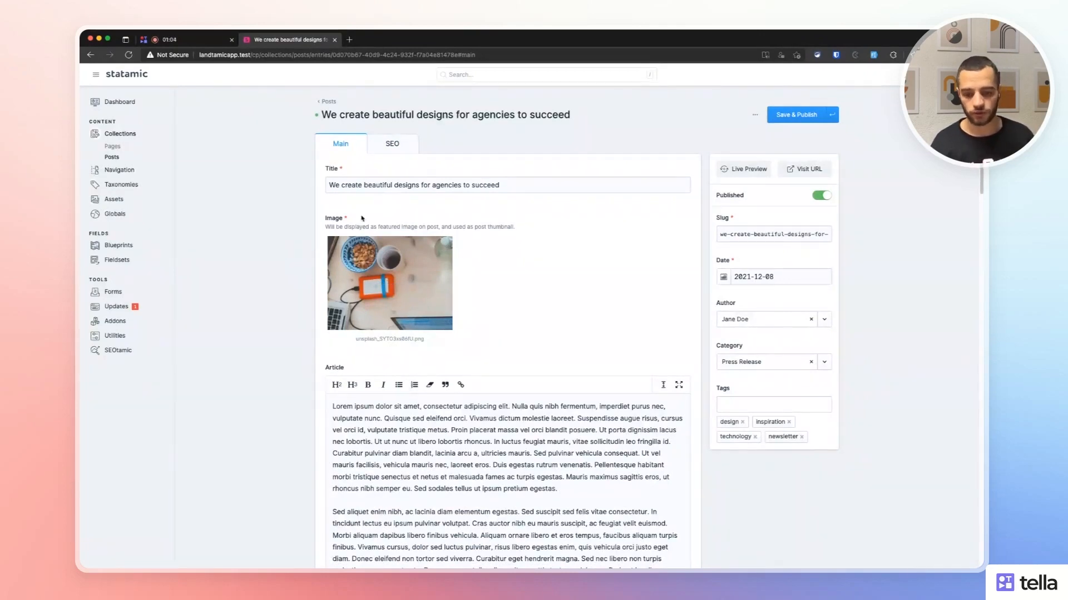
{"action": "left_click", "coordinate": [390, 142]}
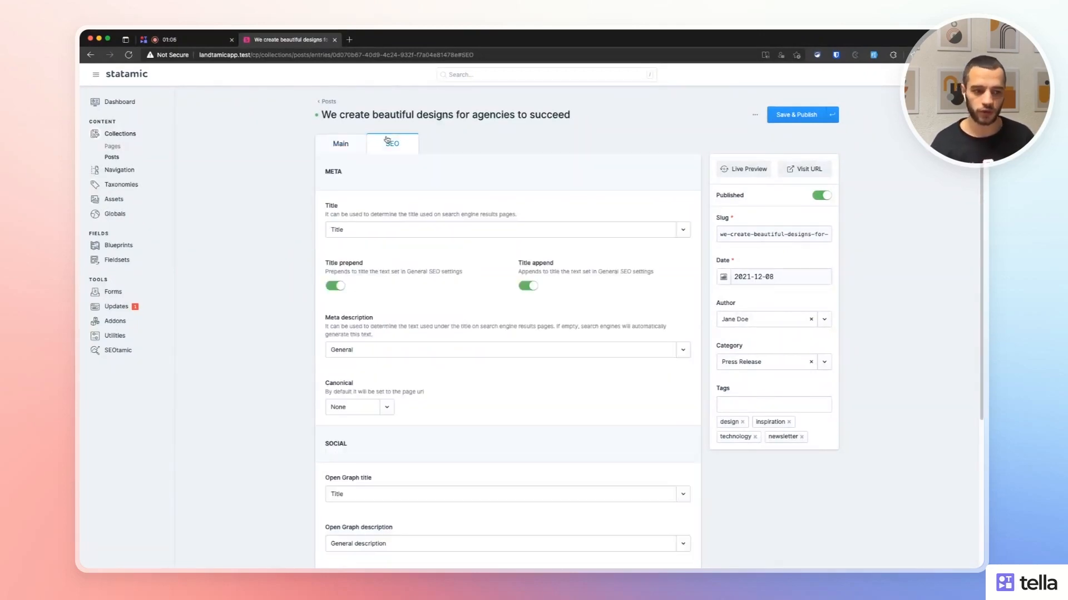
{"action": "scroll", "coordinate": [444, 470], "scroll_direction": "down", "scroll_amount": 5}
{"action": "scroll", "coordinate": [352, 482], "scroll_direction": "up", "scroll_amount": 5}
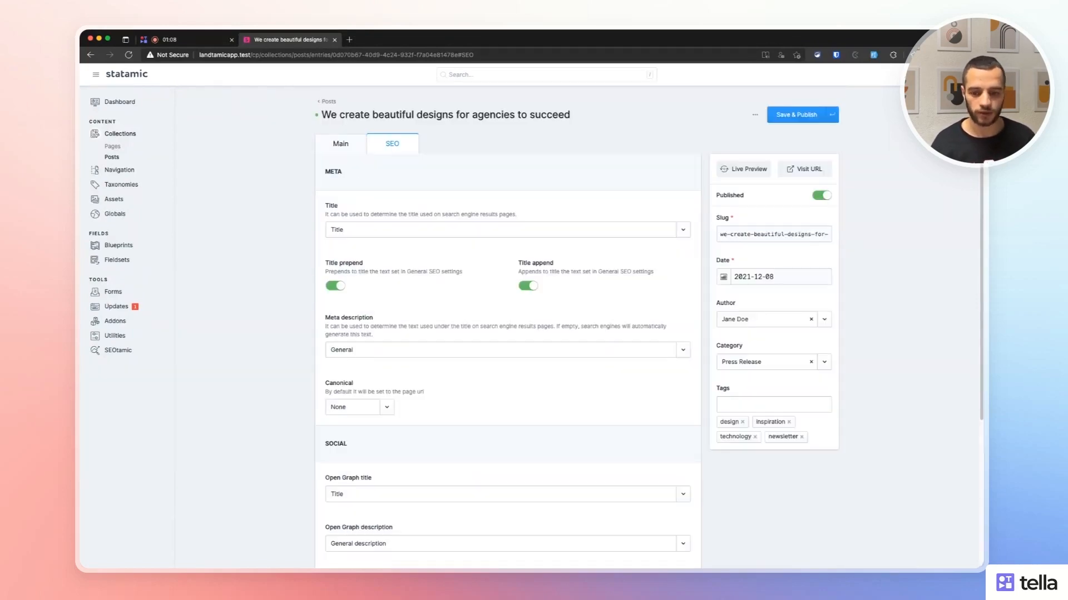
{"action": "left_click", "coordinate": [331, 149]}
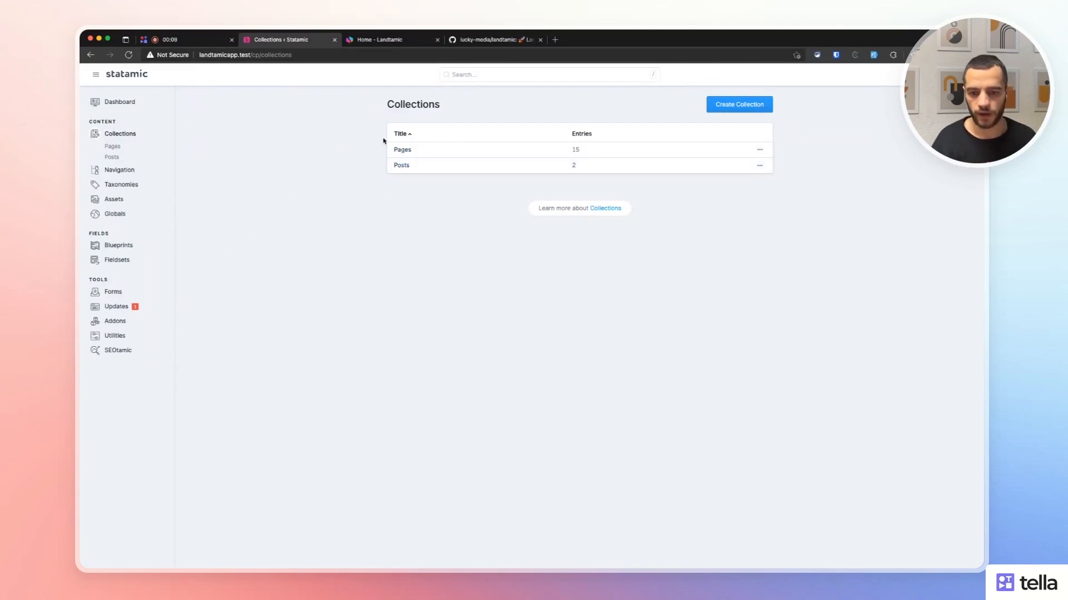
Open the first blog post from the Posts collection and inspect its article text.
{"action": "left_click", "coordinate": [402, 165]}
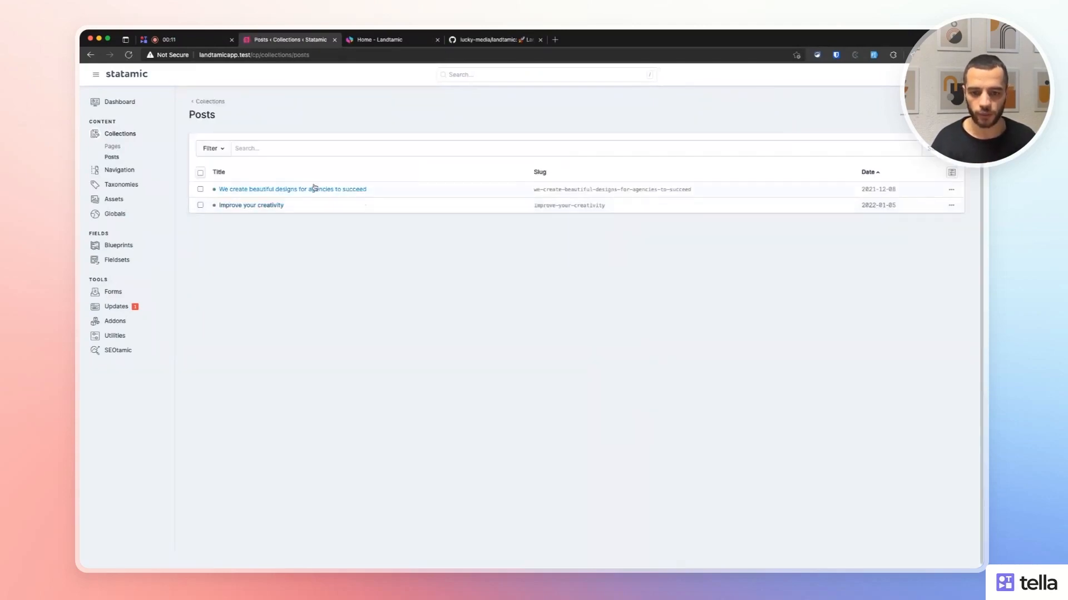
{"action": "left_click", "coordinate": [309, 189]}
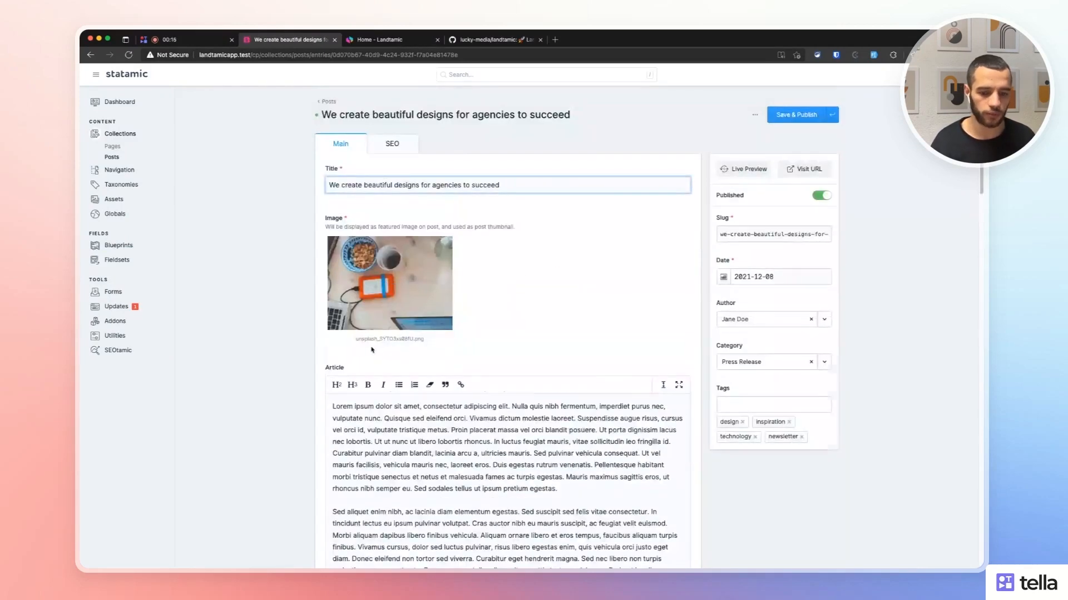
{"action": "scroll", "coordinate": [371, 350], "scroll_direction": "down", "scroll_amount": 3}
{"action": "left_click", "coordinate": [380, 340]}
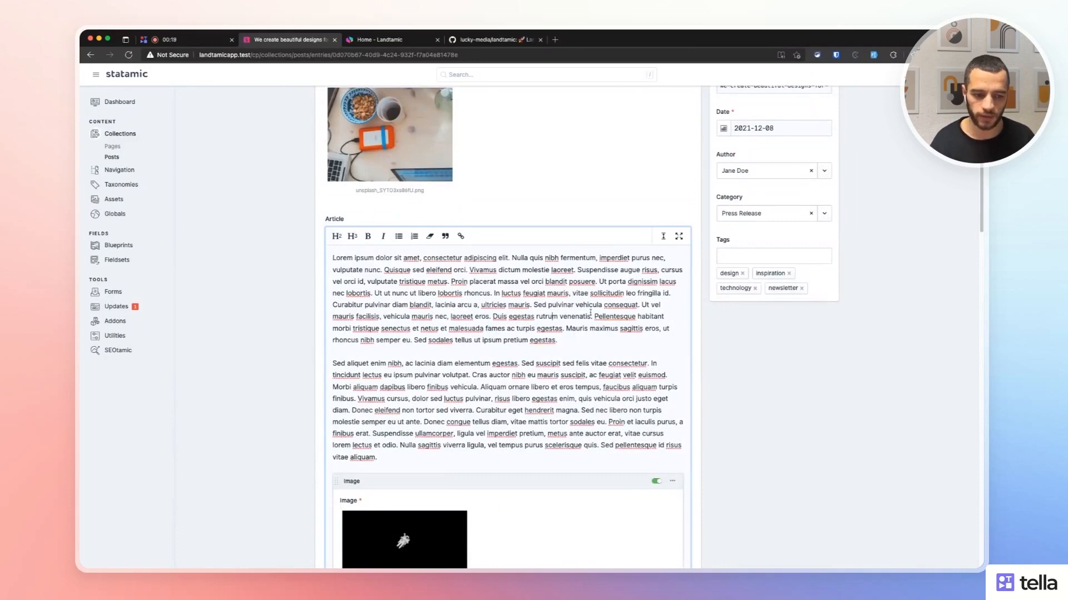
{"action": "scroll", "coordinate": [881, 279], "scroll_direction": "up", "scroll_amount": 3}
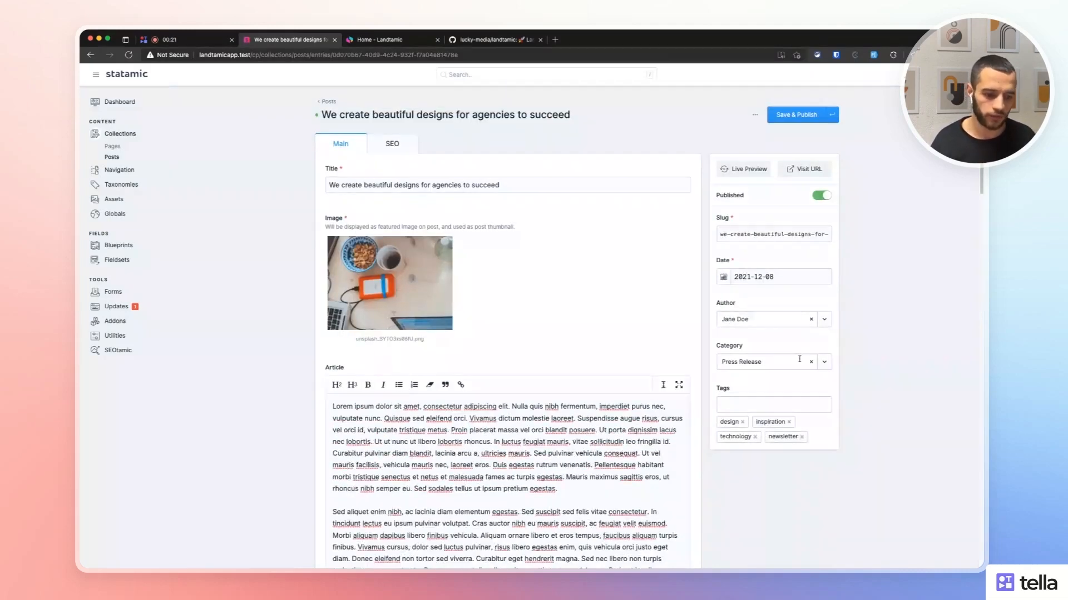
Check the post's category and author choices without changing them.
{"action": "left_click", "coordinate": [799, 359]}
{"action": "left_click", "coordinate": [757, 320]}
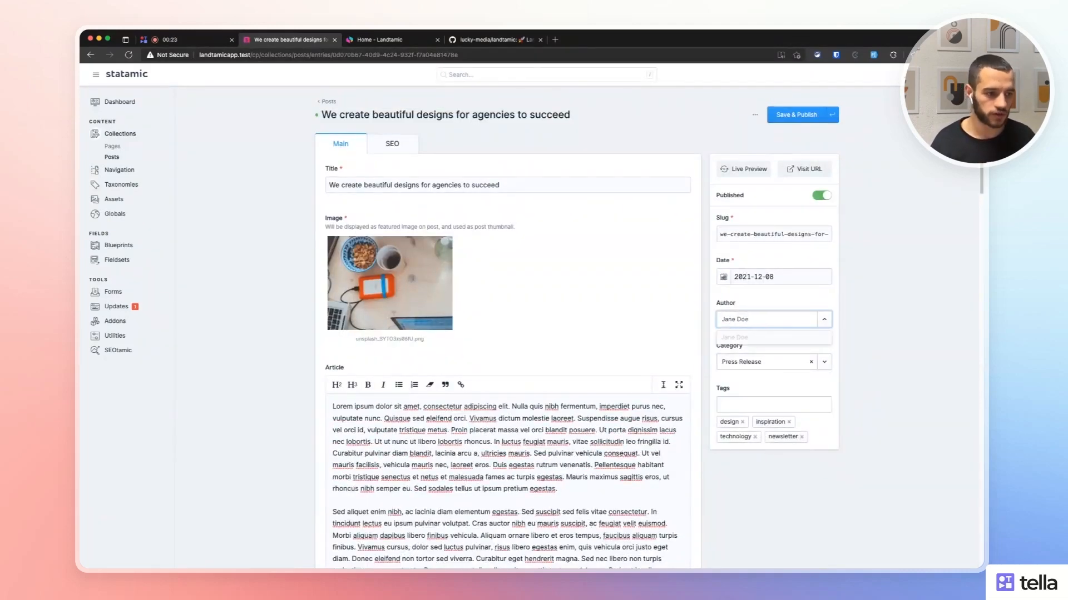
{"action": "left_click", "coordinate": [968, 74]}
{"action": "left_click", "coordinate": [932, 171]}
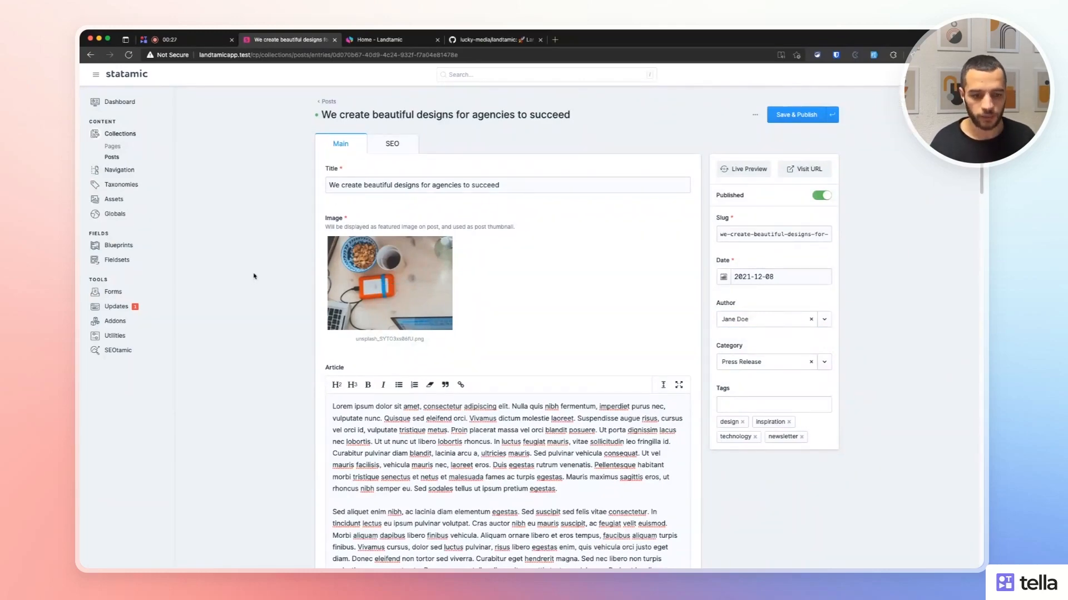
{"action": "scroll", "coordinate": [272, 258], "scroll_direction": "down", "scroll_amount": 3}
{"action": "scroll", "coordinate": [272, 277], "scroll_direction": "up", "scroll_amount": 1}
{"action": "scroll", "coordinate": [272, 276], "scroll_direction": "up", "scroll_amount": 2}
{"action": "scroll", "coordinate": [281, 281], "scroll_direction": "down", "scroll_amount": 8}
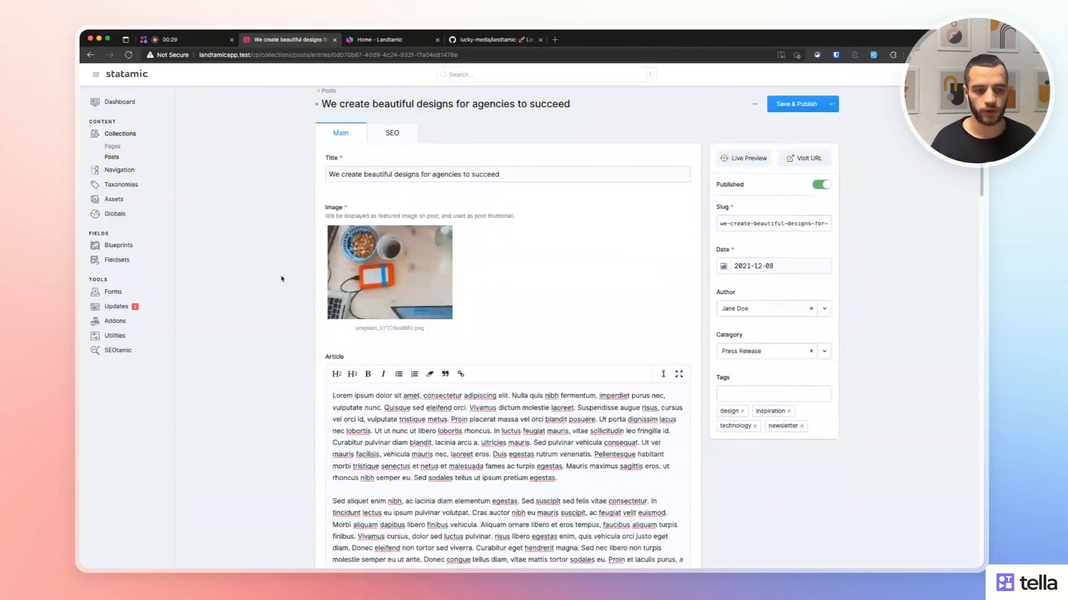
{"action": "scroll", "coordinate": [330, 294], "scroll_direction": "down", "scroll_amount": 4}
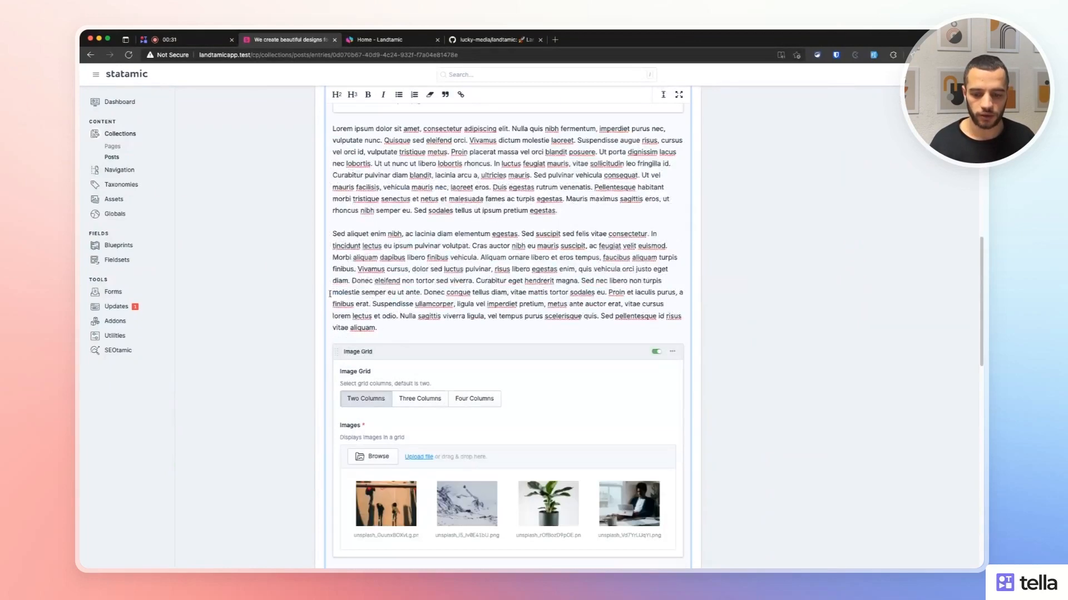
Add an empty paragraph before the image grid, then delete it again.
{"action": "left_click", "coordinate": [391, 331]}
{"action": "key", "text": "Return"}
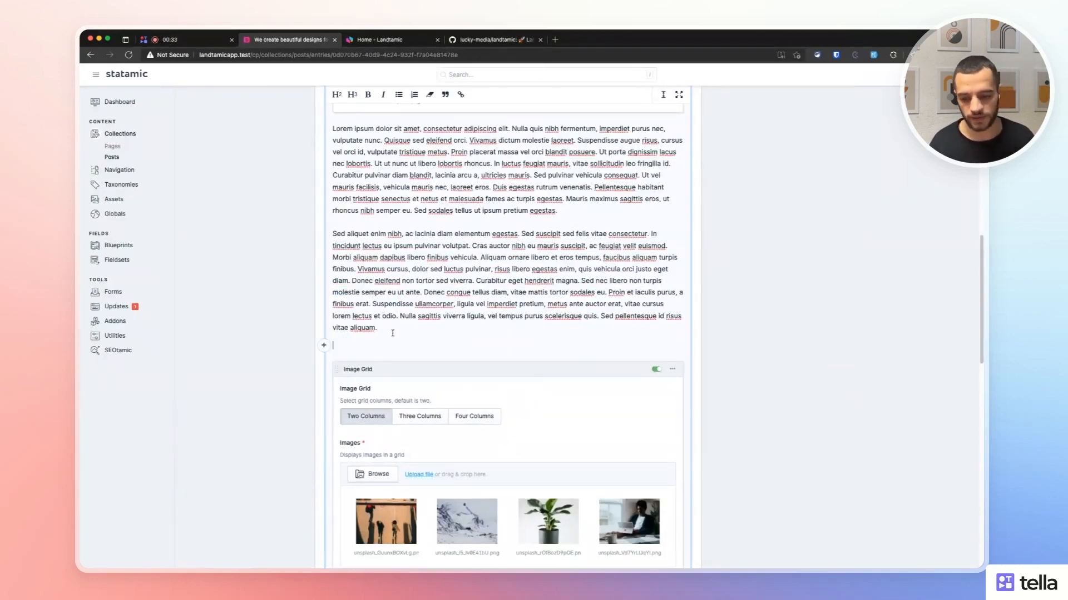
{"action": "left_click", "coordinate": [319, 345]}
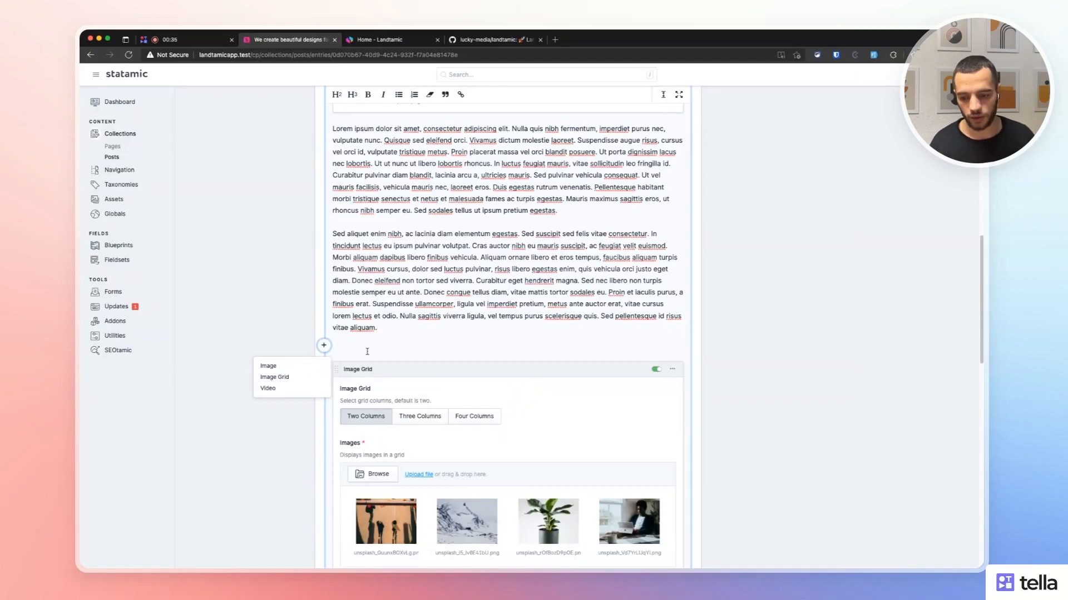
{"action": "scroll", "coordinate": [351, 362], "scroll_direction": "down", "scroll_amount": 1}
{"action": "key", "text": "BackSpace"}
{"action": "scroll", "coordinate": [378, 353], "scroll_direction": "down", "scroll_amount": 1}
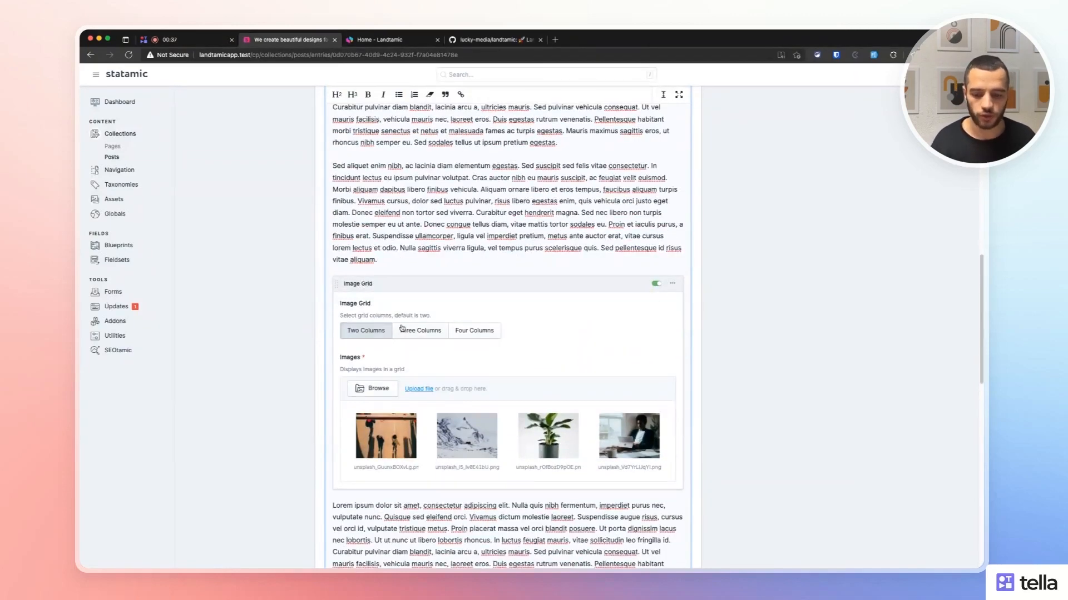
Try the Image Grid at three and four columns, then return it to two columns.
{"action": "left_click", "coordinate": [419, 331]}
{"action": "left_click", "coordinate": [474, 333]}
{"action": "left_click", "coordinate": [408, 332]}
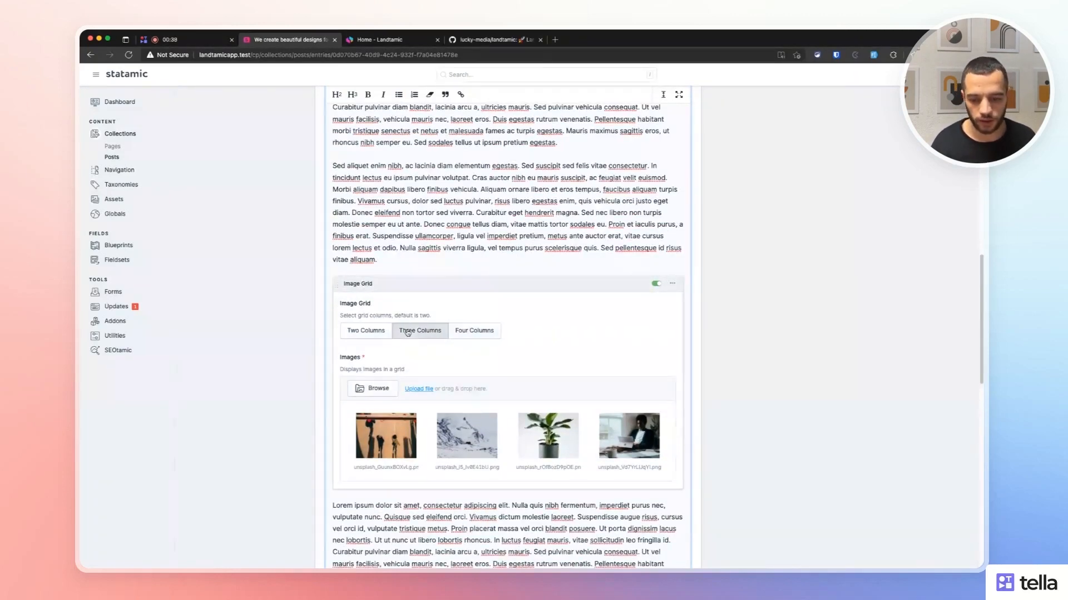
{"action": "left_click", "coordinate": [366, 331]}
{"action": "scroll", "coordinate": [319, 389], "scroll_direction": "down", "scroll_amount": 7}
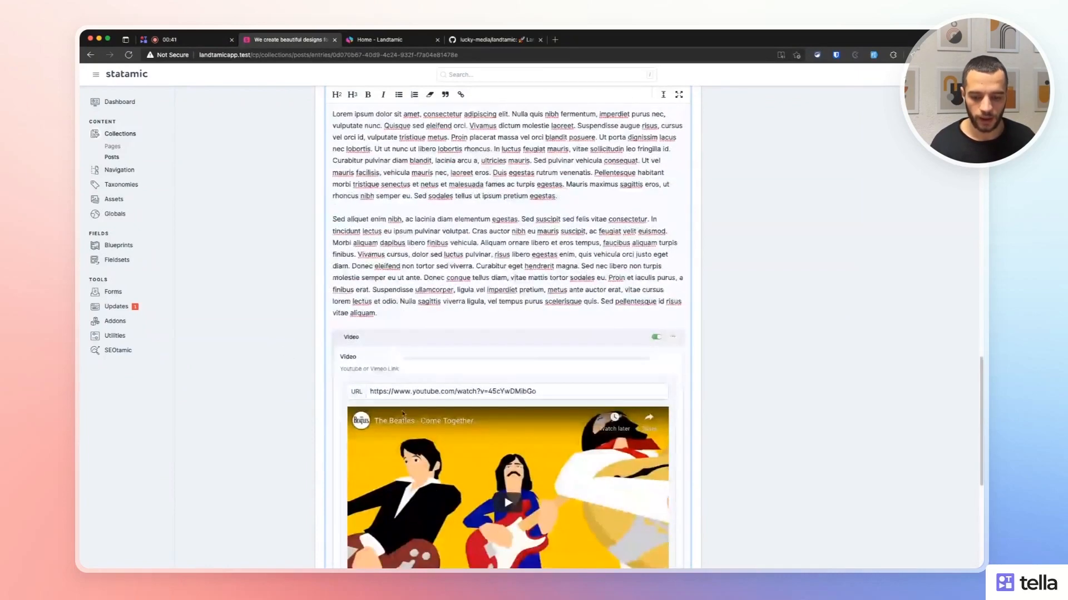
{"action": "scroll", "coordinate": [501, 361], "scroll_direction": "up", "scroll_amount": 15}
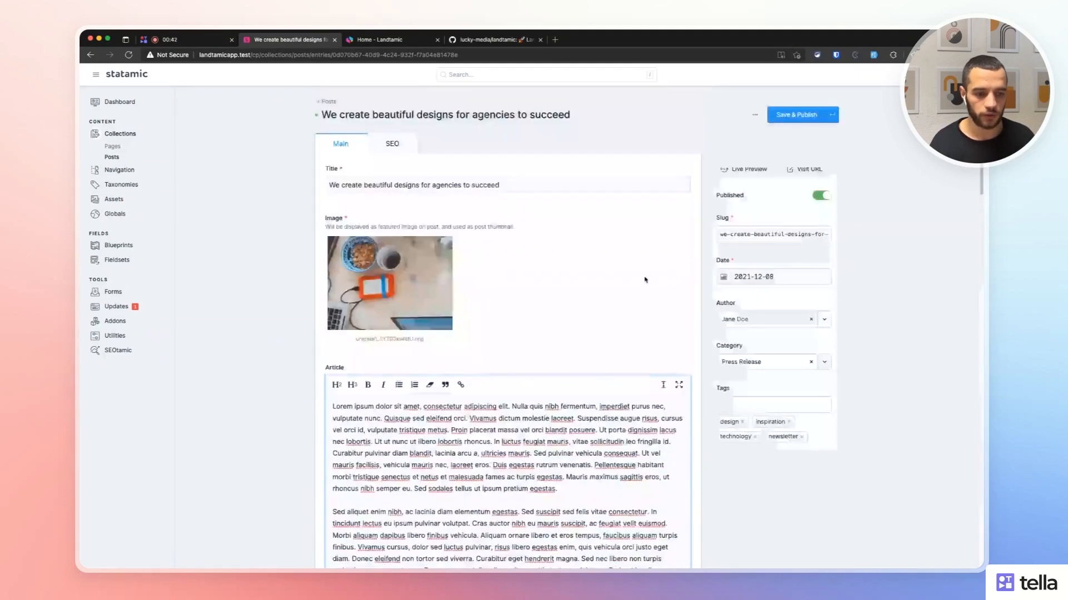
Open Live Preview and trim 'to succeed' from the post title.
{"action": "left_click", "coordinate": [730, 173]}
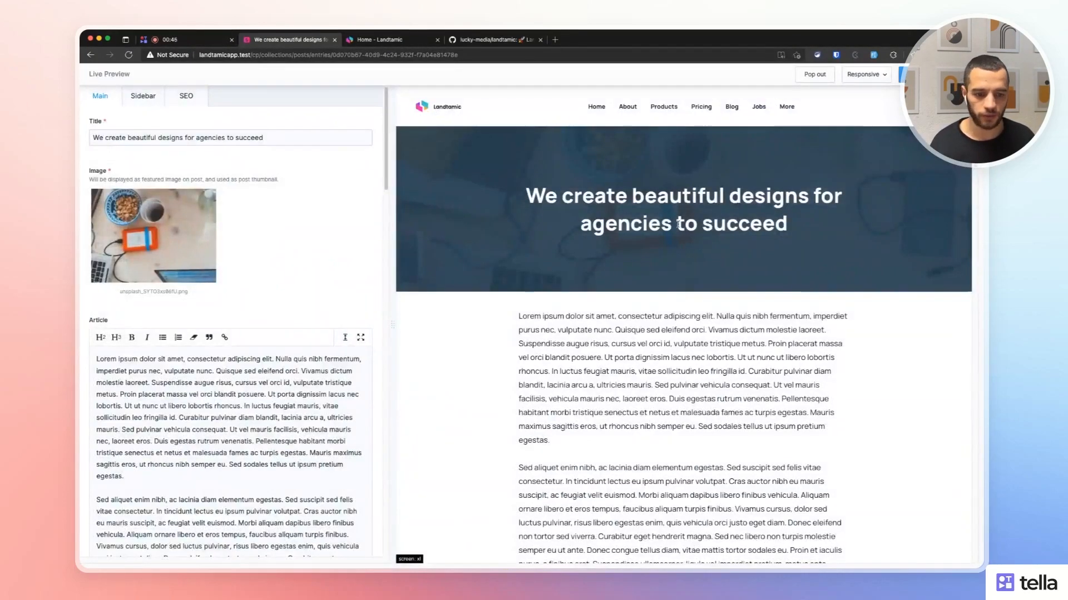
{"action": "triple_click", "coordinate": [191, 139]}
{"action": "left_click", "coordinate": [448, 228]}
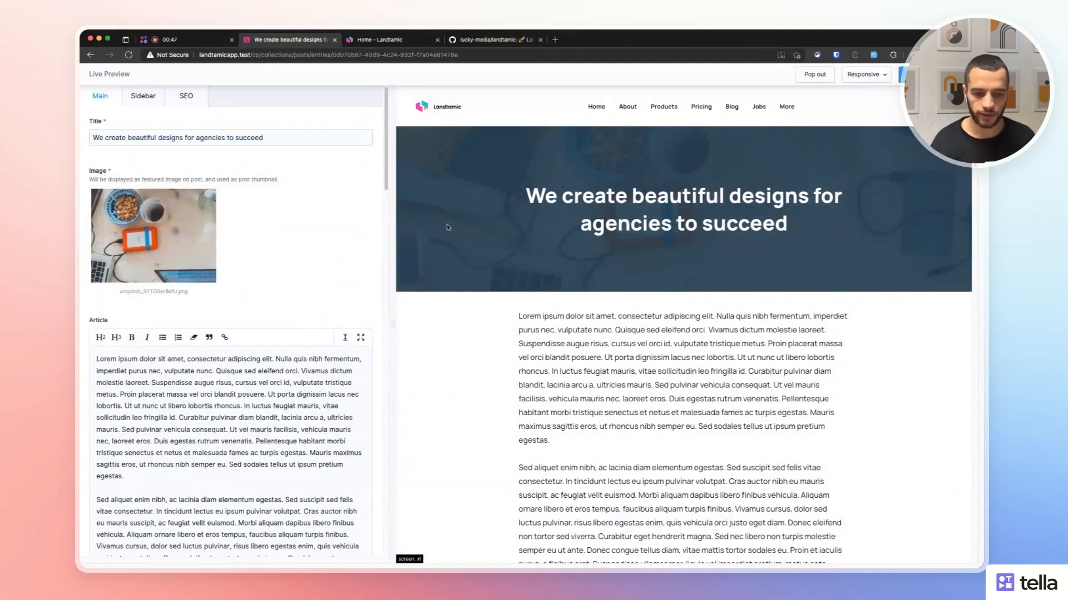
{"action": "left_click", "coordinate": [287, 138]}
{"action": "key", "text": "BackSpace"}
{"action": "key", "text": "BackSpace"}
{"action": "key", "text": "BackSpace"}
{"action": "key", "text": "BackSpace"}
{"action": "key", "text": "BackSpace"}
{"action": "key", "text": "BackSpace"}
{"action": "key", "text": "BackSpace"}
{"action": "key", "text": "BackSpace"}
{"action": "key", "text": "BackSpace"}
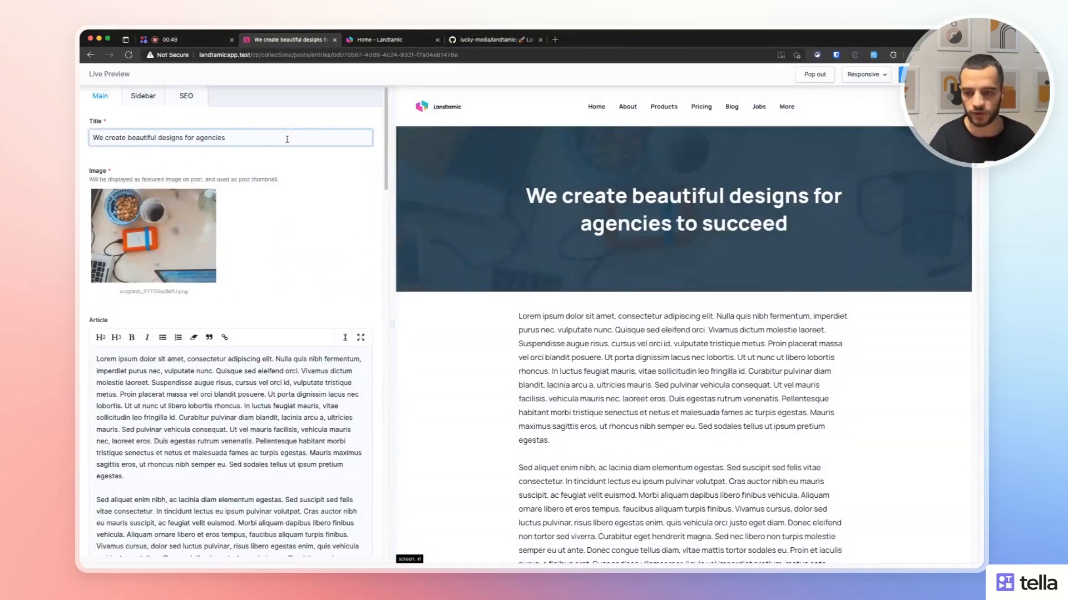
{"action": "left_click", "coordinate": [244, 220]}
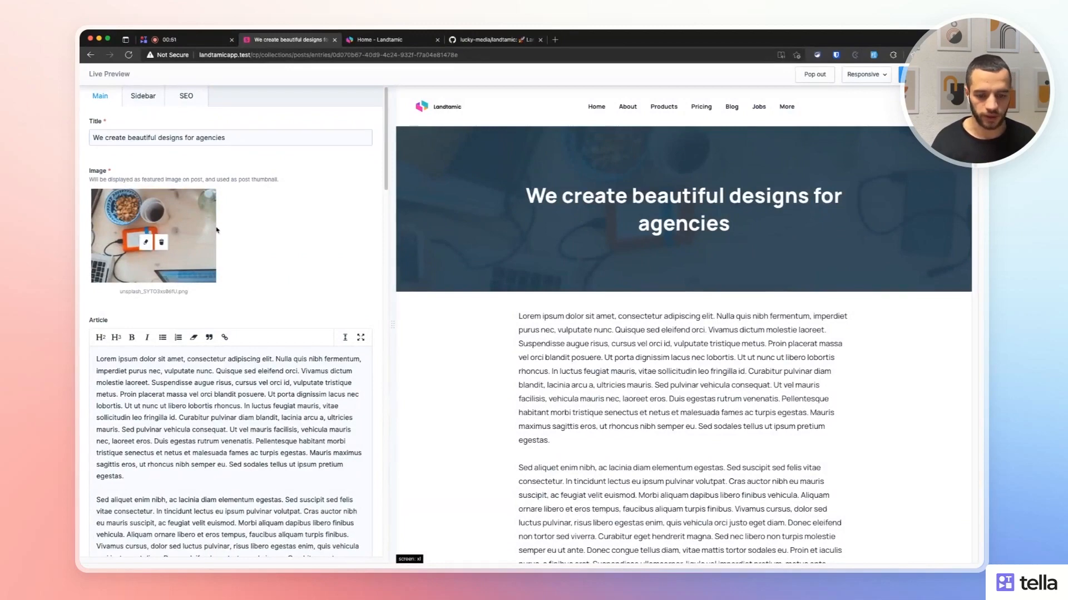
Preview the Image Grid at three and four columns, then set it back to two.
{"action": "scroll", "coordinate": [217, 230], "scroll_direction": "down", "scroll_amount": 10}
{"action": "scroll", "coordinate": [665, 346], "scroll_direction": "down", "scroll_amount": 4}
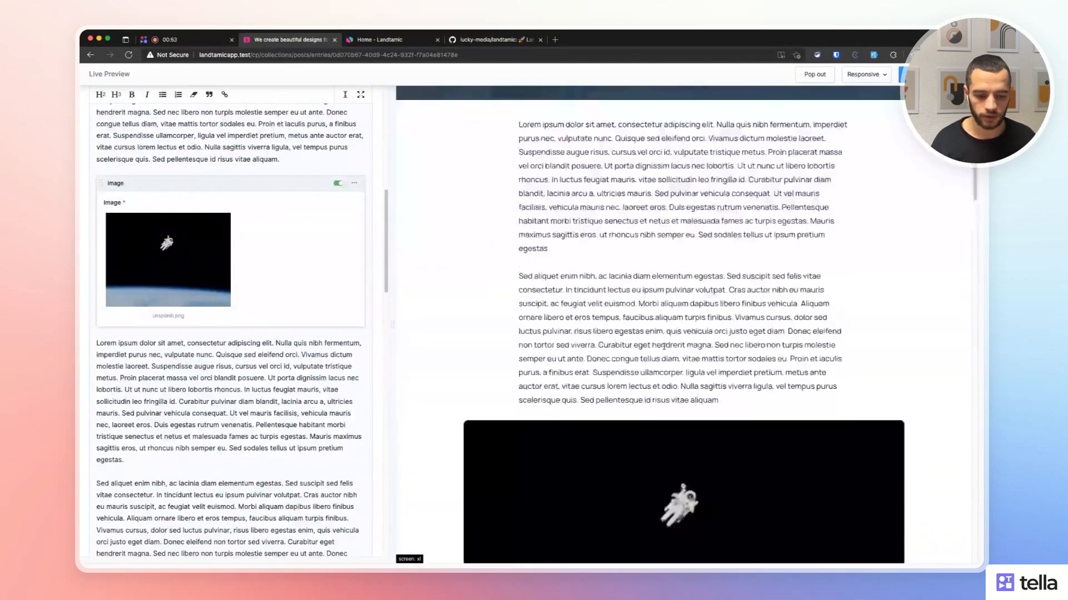
{"action": "scroll", "coordinate": [664, 346], "scroll_direction": "down", "scroll_amount": 15}
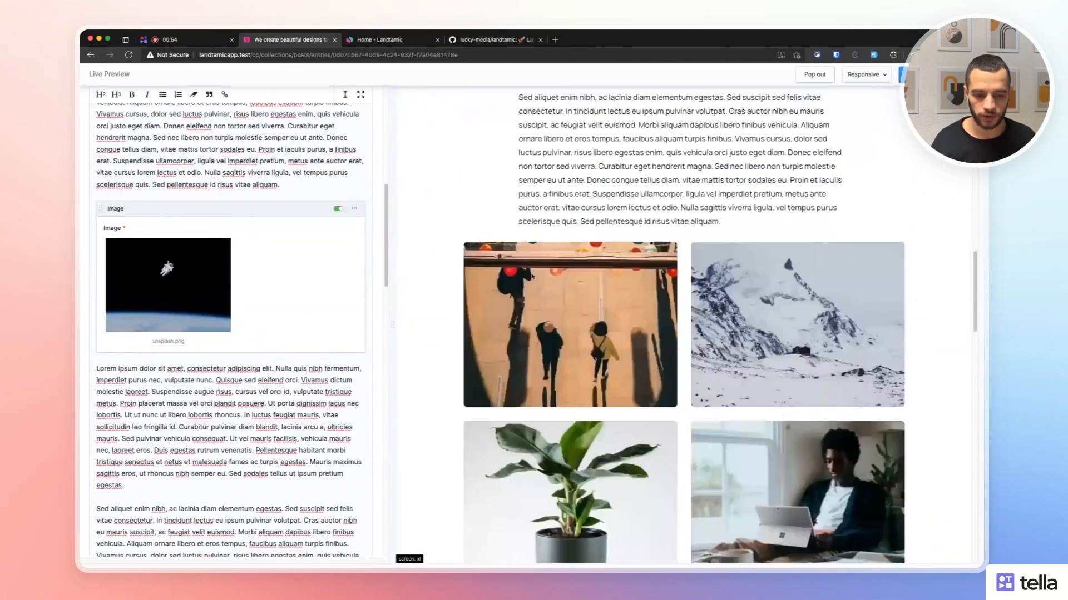
{"action": "scroll", "coordinate": [241, 297], "scroll_direction": "down", "scroll_amount": 10}
{"action": "scroll", "coordinate": [603, 276], "scroll_direction": "down", "scroll_amount": 1}
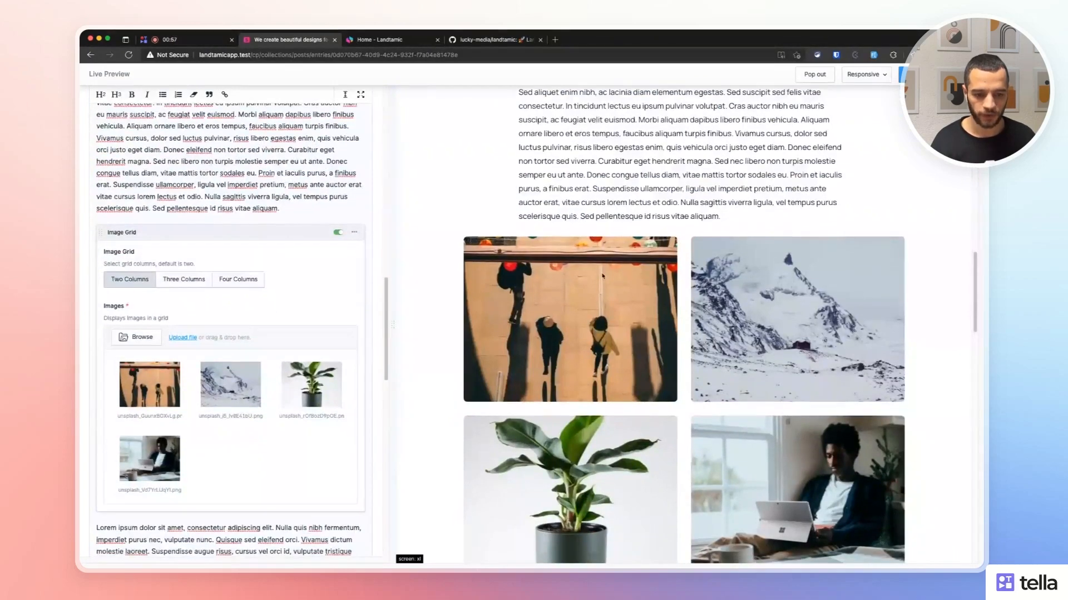
{"action": "scroll", "coordinate": [603, 276], "scroll_direction": "down", "scroll_amount": 4}
{"action": "scroll", "coordinate": [603, 275], "scroll_direction": "up", "scroll_amount": 3}
{"action": "left_click", "coordinate": [192, 281]}
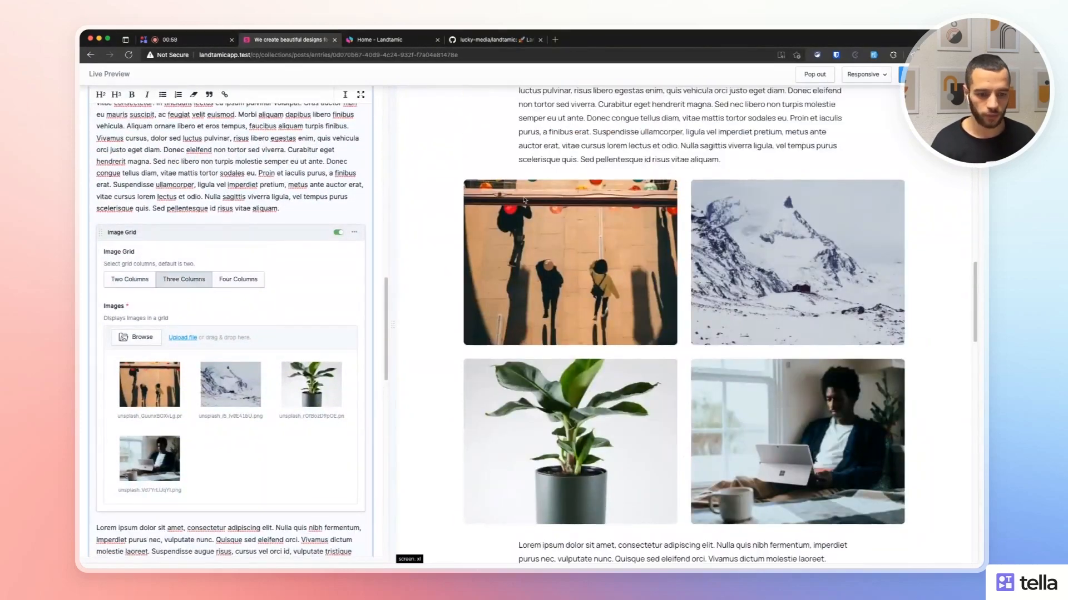
{"action": "left_click", "coordinate": [247, 281]}
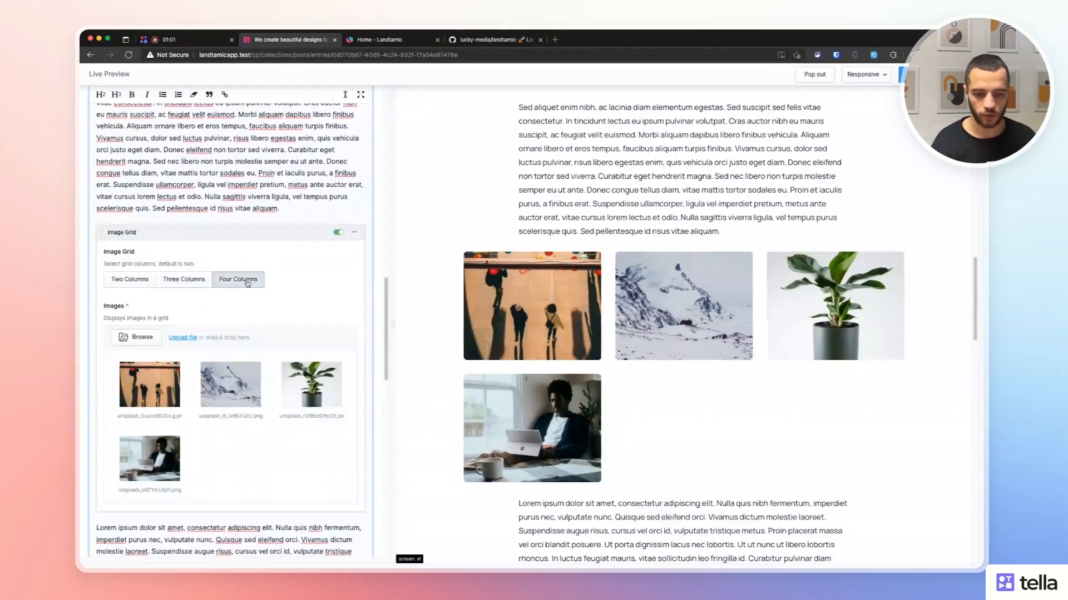
{"action": "left_click", "coordinate": [129, 286]}
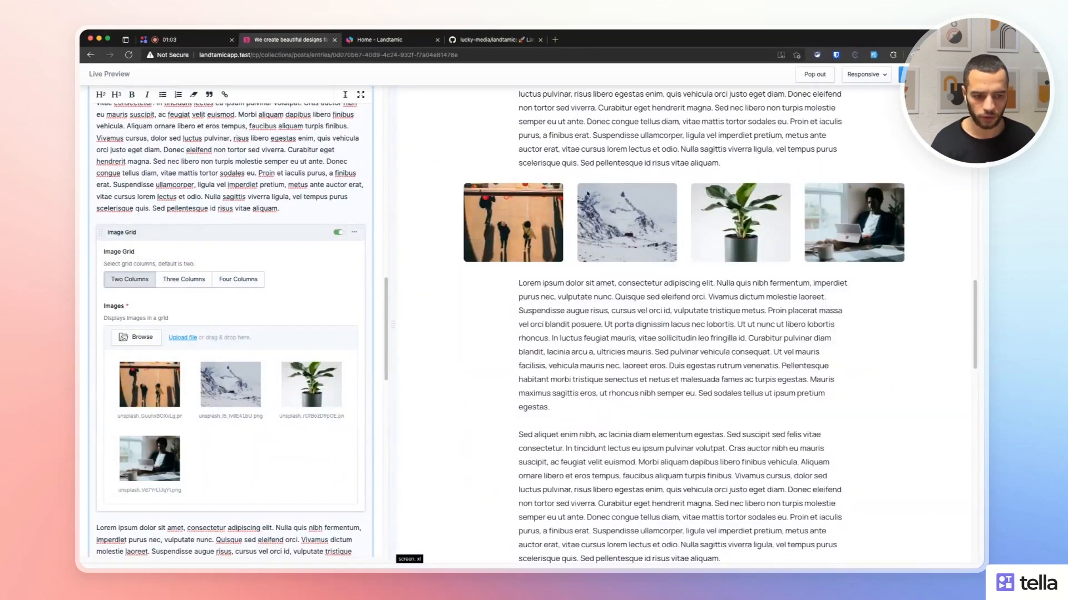
Scroll down the preview and inspect the video link.
{"action": "scroll", "coordinate": [469, 334], "scroll_direction": "down", "scroll_amount": 8}
{"action": "scroll", "coordinate": [303, 389], "scroll_direction": "down", "scroll_amount": 5}
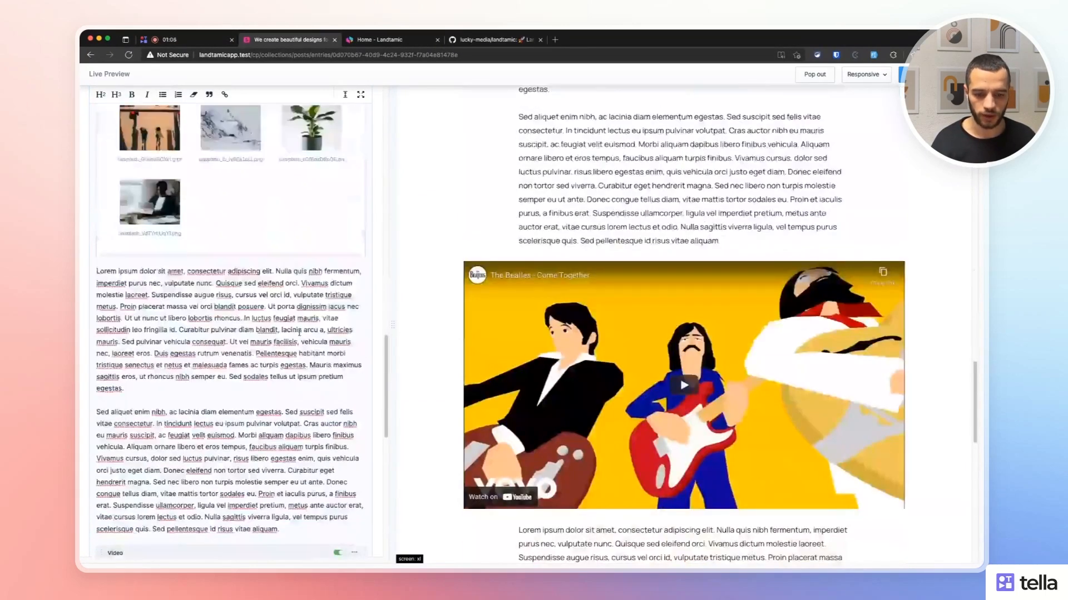
{"action": "scroll", "coordinate": [299, 333], "scroll_direction": "down", "scroll_amount": 6}
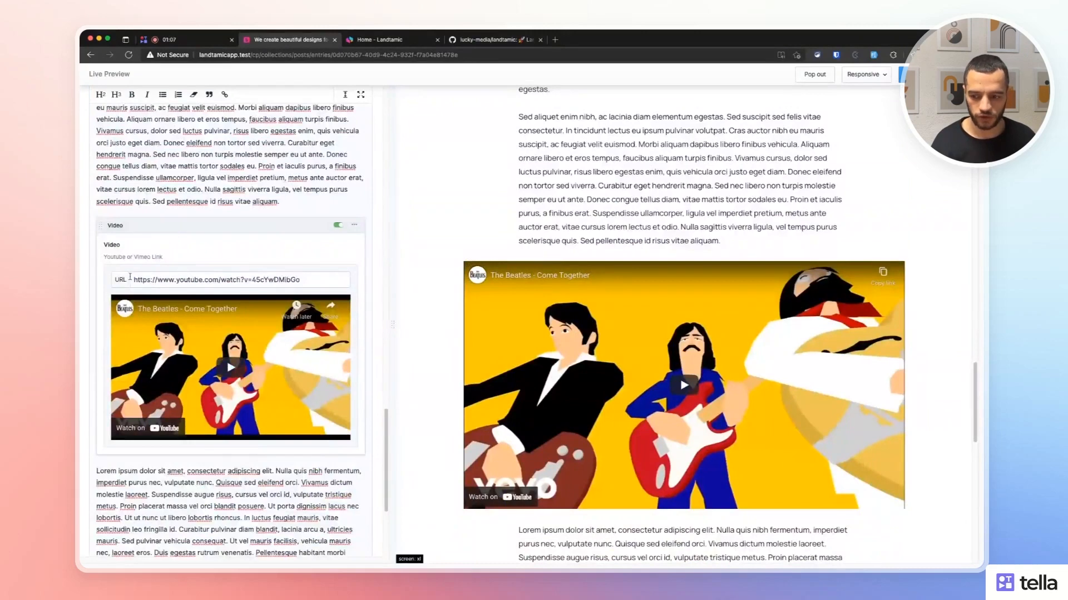
{"action": "left_click_drag", "start_coordinate": [137, 280], "coordinate": [303, 281]}
{"action": "left_click", "coordinate": [424, 279]}
{"action": "scroll", "coordinate": [429, 339], "scroll_direction": "down", "scroll_amount": 3}
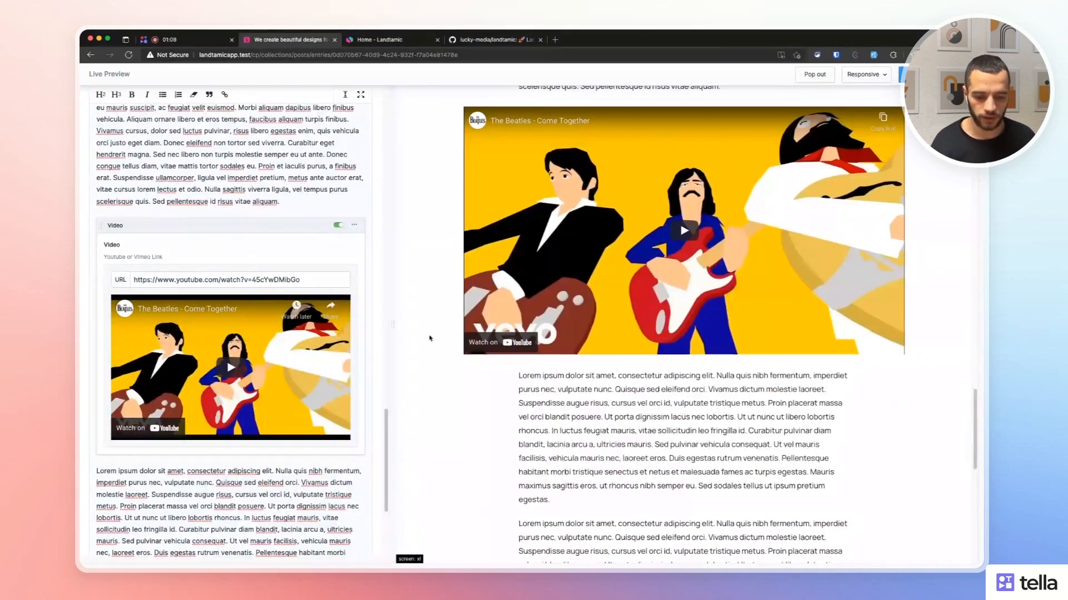
{"action": "scroll", "coordinate": [467, 309], "scroll_direction": "down", "scroll_amount": 10}
{"action": "scroll", "coordinate": [315, 280], "scroll_direction": "down", "scroll_amount": 4}
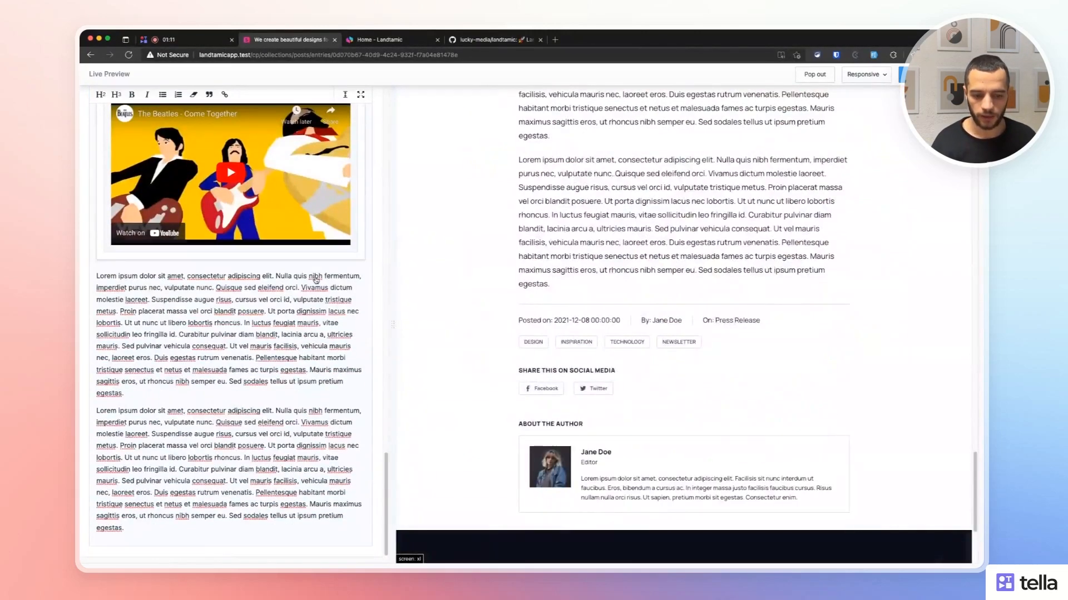
Inspect the post date and share on social media heading, then close Live Preview.
{"action": "left_click_drag", "start_coordinate": [518, 320], "coordinate": [675, 322]}
{"action": "left_click", "coordinate": [561, 310]}
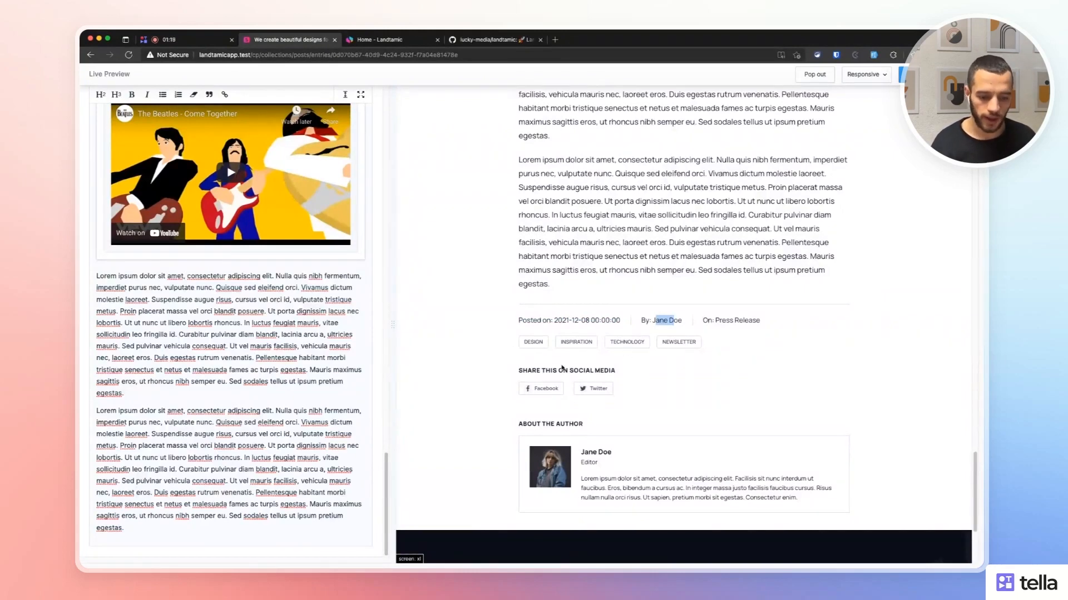
{"action": "left_click_drag", "start_coordinate": [512, 370], "coordinate": [591, 370]}
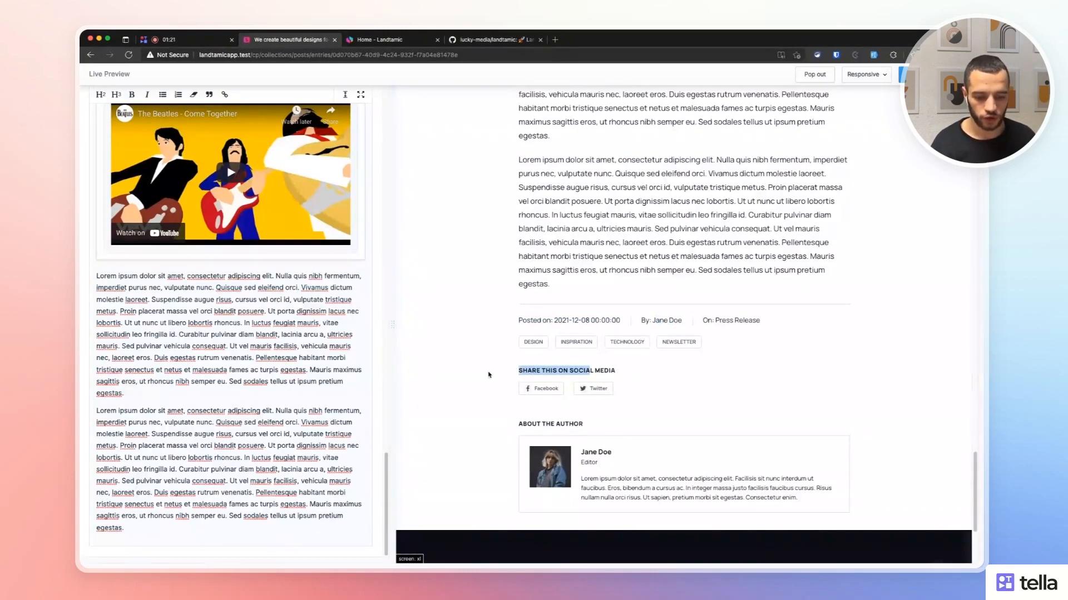
{"action": "left_click", "coordinate": [639, 387]}
{"action": "scroll", "coordinate": [545, 417], "scroll_direction": "down", "scroll_amount": 3}
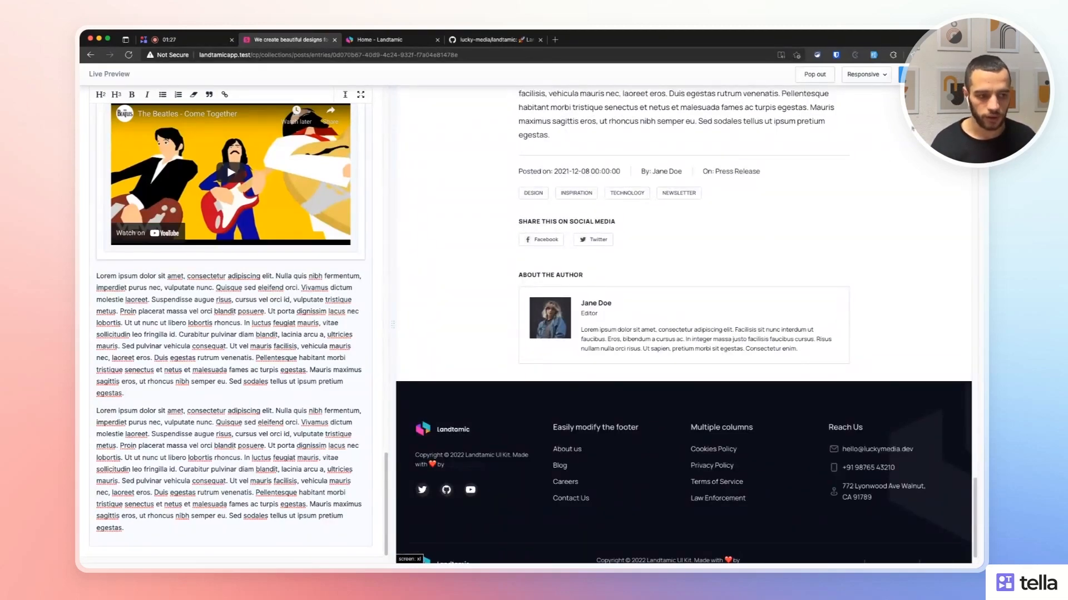
{"action": "scroll", "coordinate": [684, 325], "scroll_direction": "up", "scroll_amount": 1}
{"action": "left_click", "coordinate": [966, 75]}
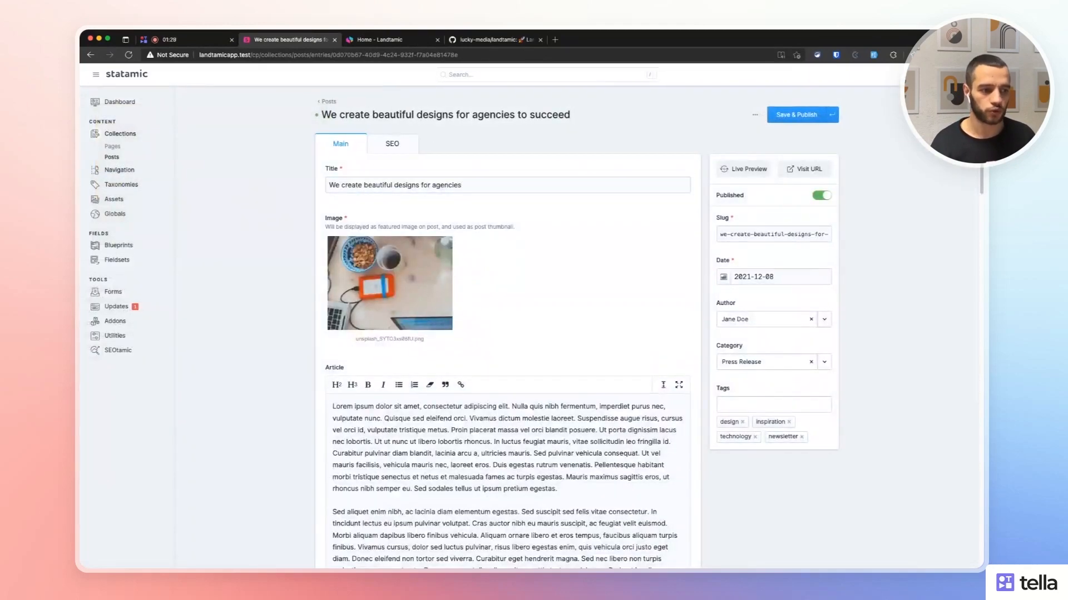
Open the author's profile via Edit Profile and review Name, Position and Biography.
{"action": "left_click", "coordinate": [966, 74]}
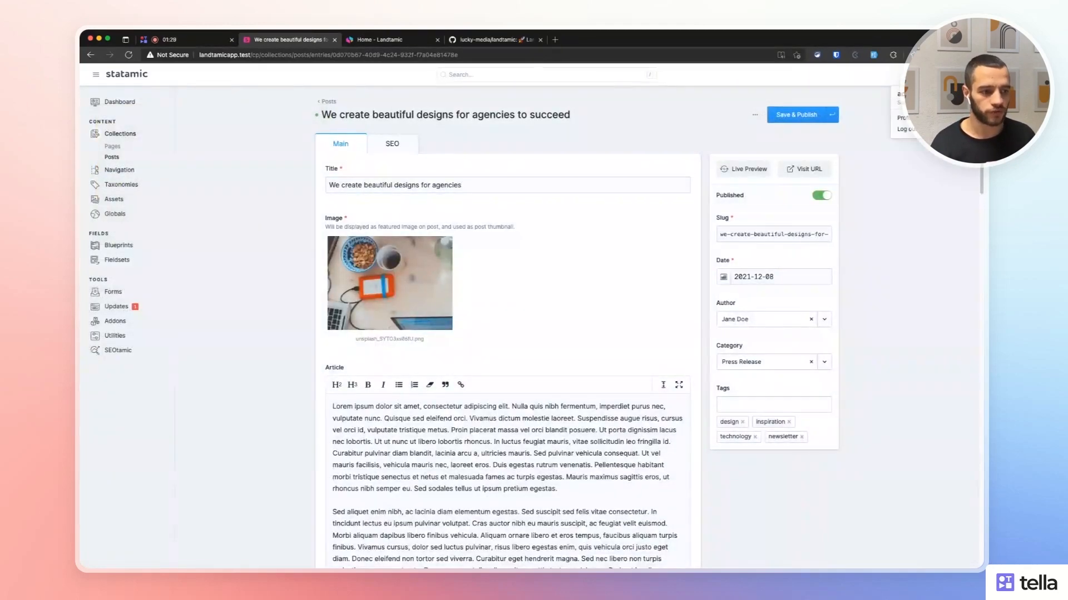
{"action": "left_click", "coordinate": [576, 216]}
{"action": "left_click_drag", "start_coordinate": [443, 164], "coordinate": [446, 149]}
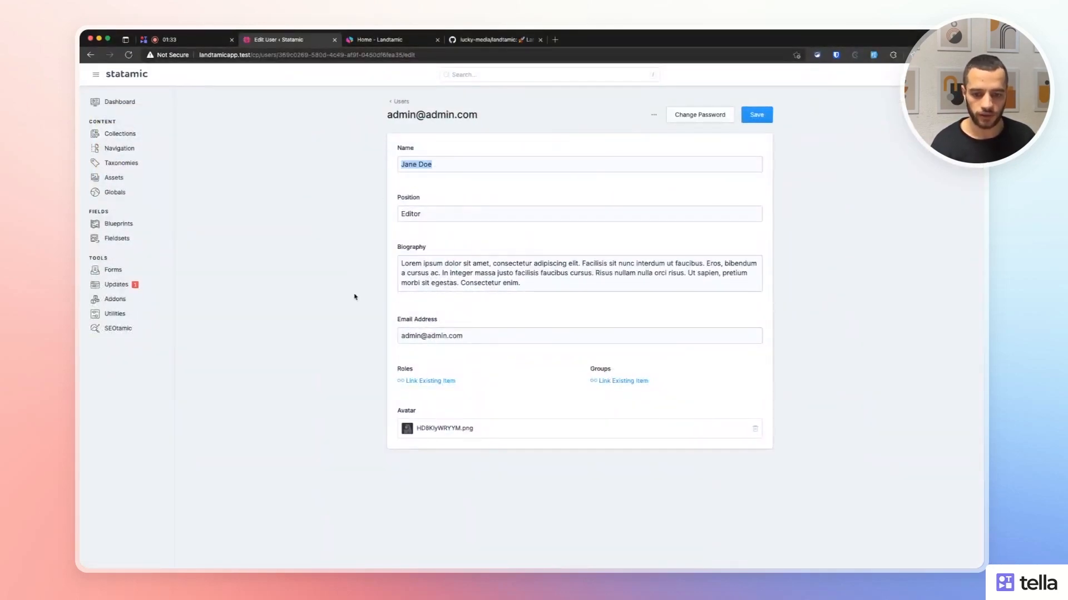
{"action": "left_click", "coordinate": [436, 215]}
{"action": "left_click", "coordinate": [432, 264]}
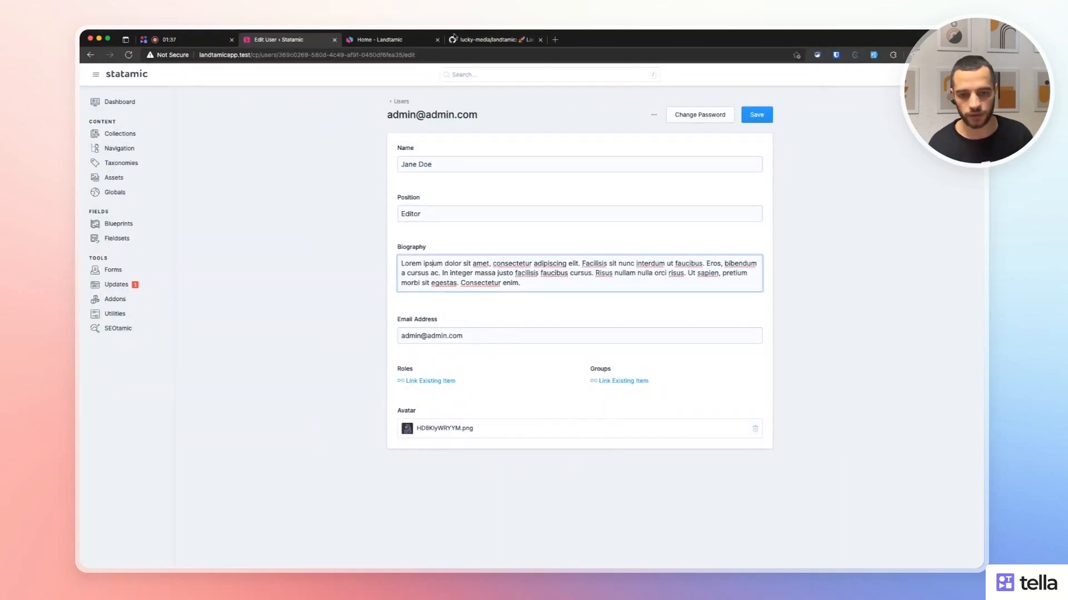
Compare with the Landtamic home page tab, then return to the profile.
{"action": "left_click", "coordinate": [382, 40]}
{"action": "left_click", "coordinate": [303, 42]}
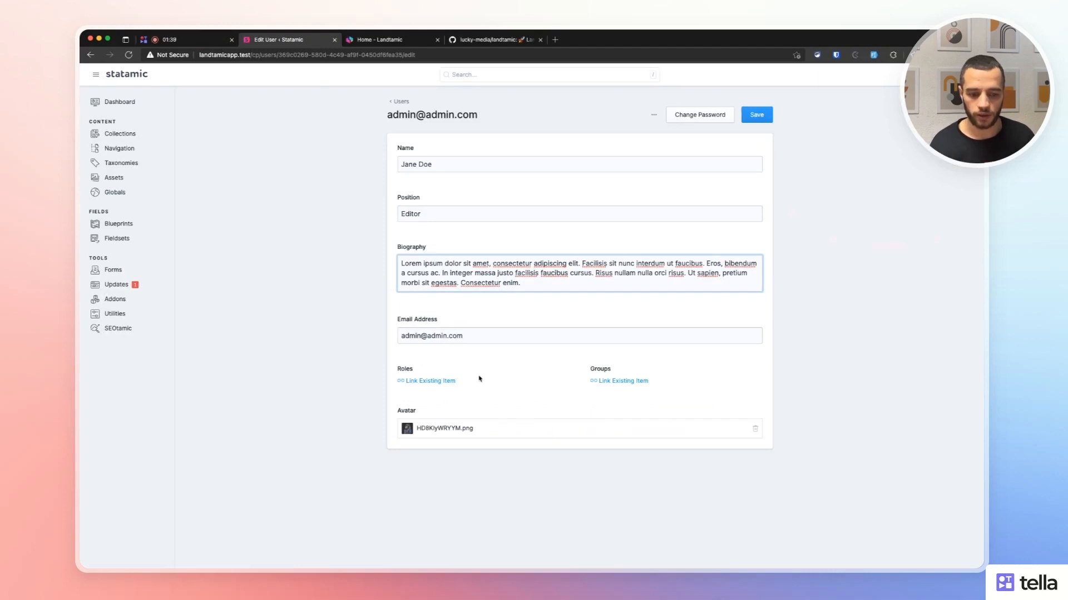
{"action": "left_click", "coordinate": [352, 392]}
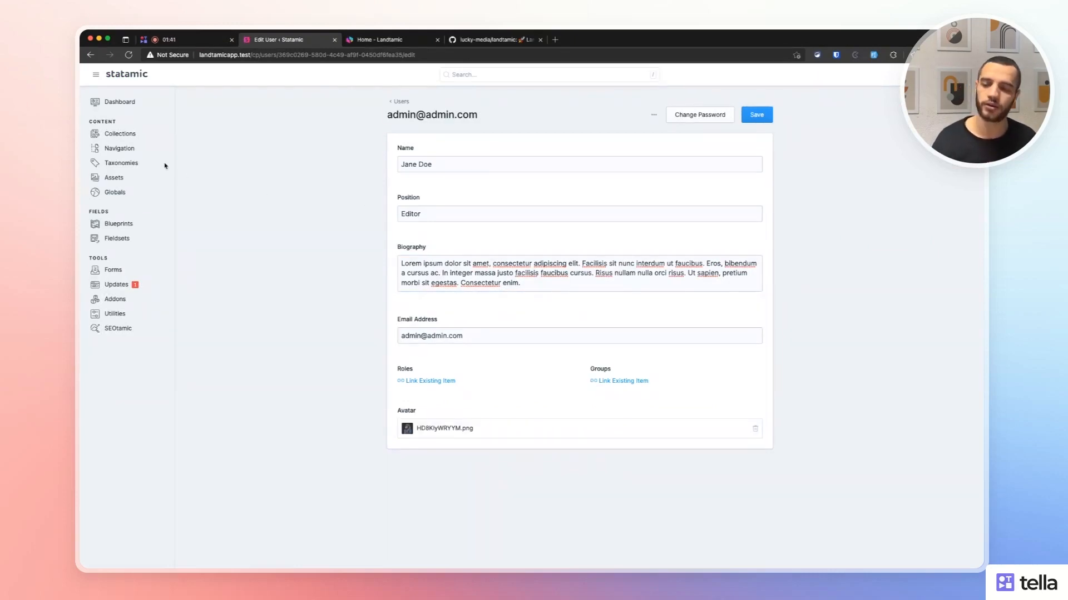
{"action": "left_click", "coordinate": [123, 135]}
Open the 'Improve your creativity' post and check its Author field.
{"action": "left_click", "coordinate": [405, 166]}
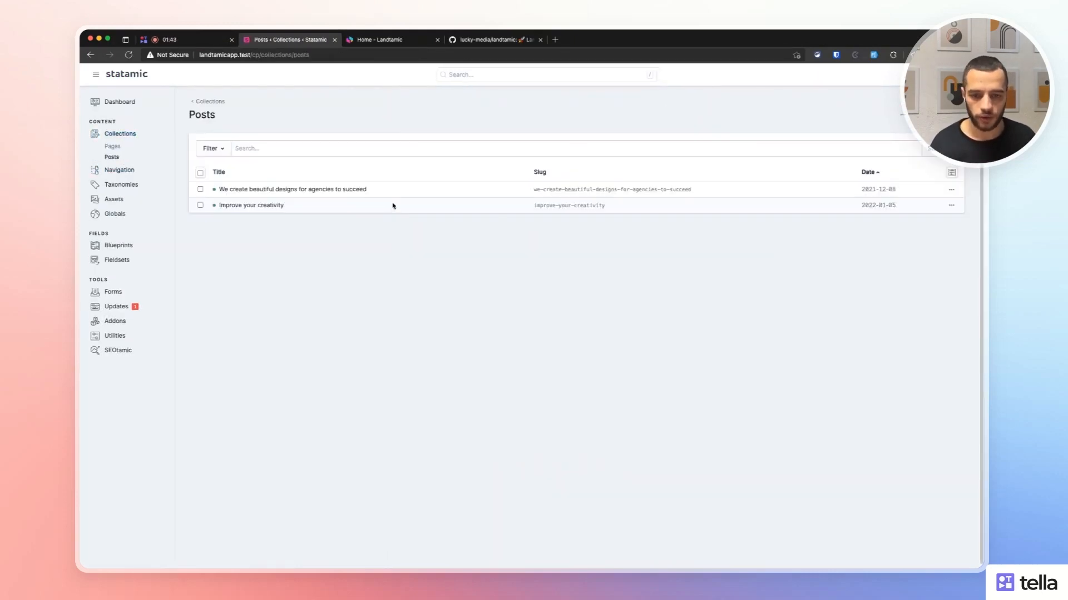
{"action": "left_click", "coordinate": [262, 205]}
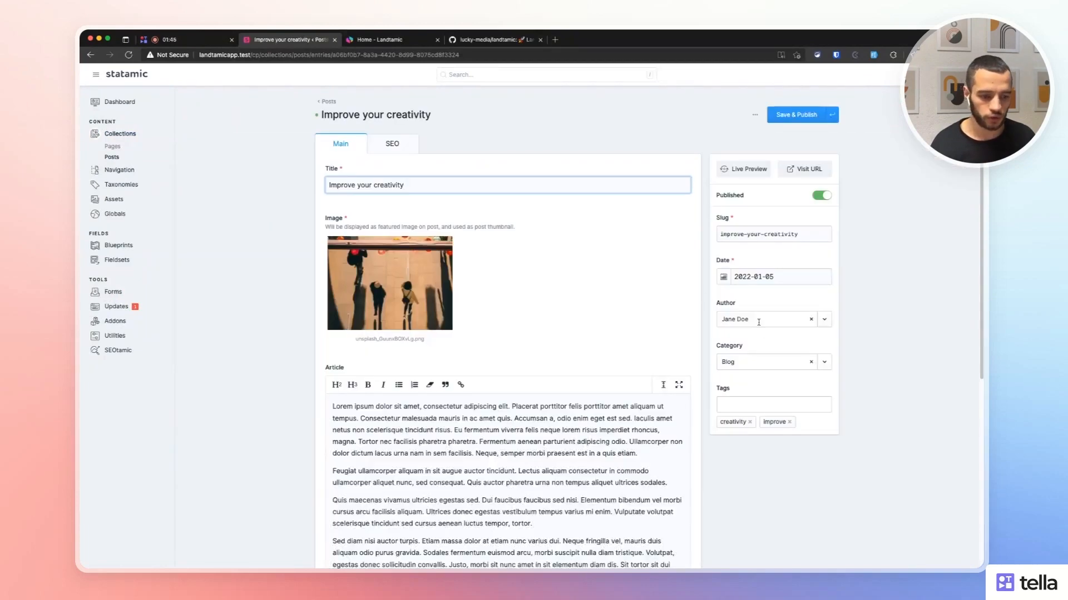
{"action": "left_click", "coordinate": [758, 322]}
{"action": "left_click", "coordinate": [863, 302]}
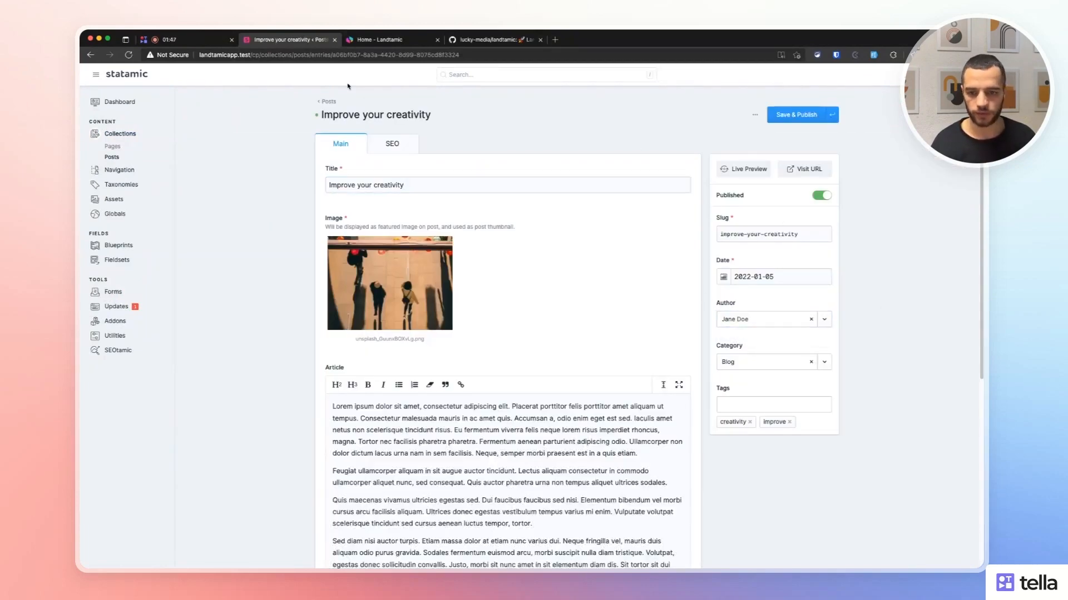
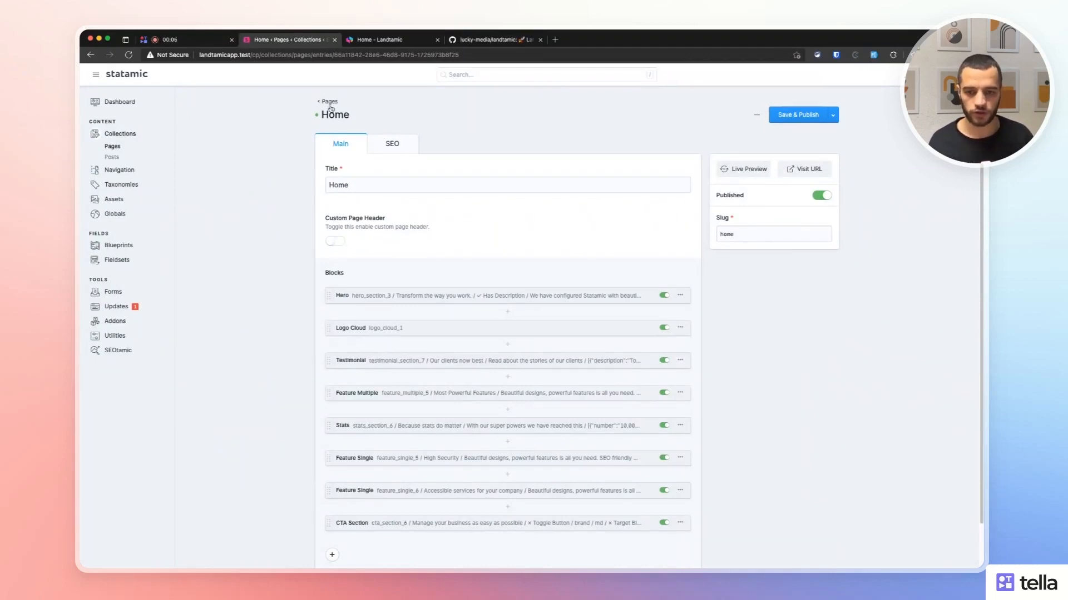
Open Live Preview for the Home entry and widen the rendered homepage pane.
{"action": "left_click_drag", "start_coordinate": [318, 118], "coordinate": [354, 117]}
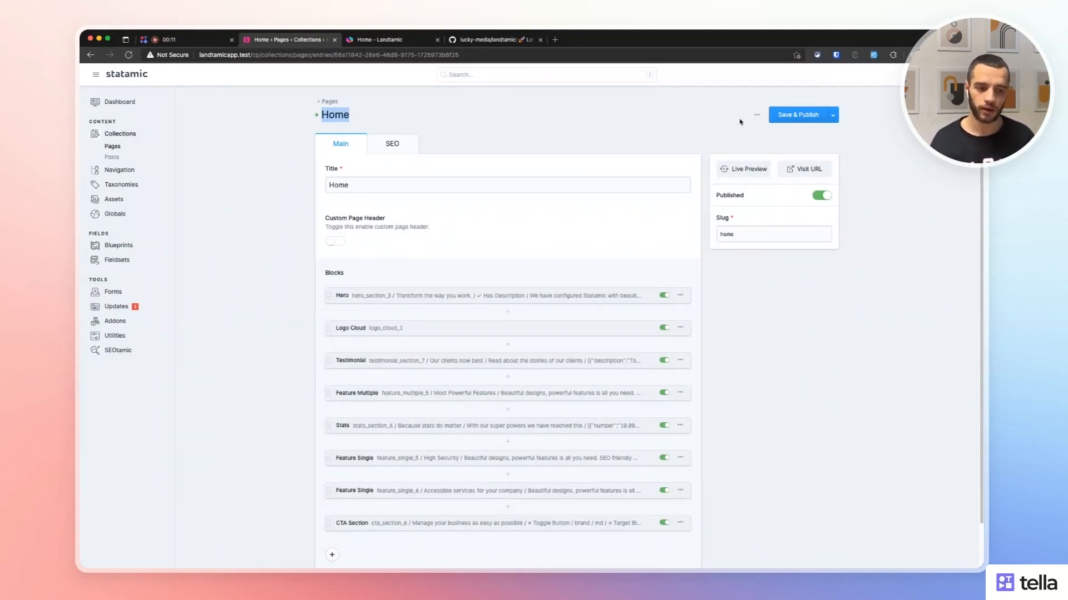
{"action": "left_click", "coordinate": [745, 168]}
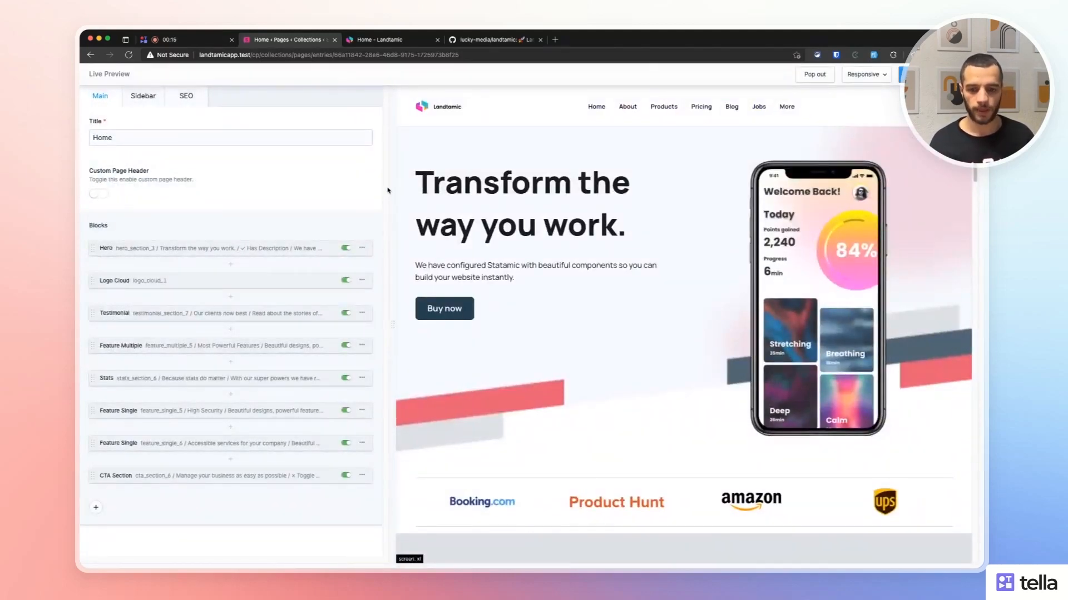
{"action": "left_click_drag", "start_coordinate": [389, 185], "coordinate": [384, 188]}
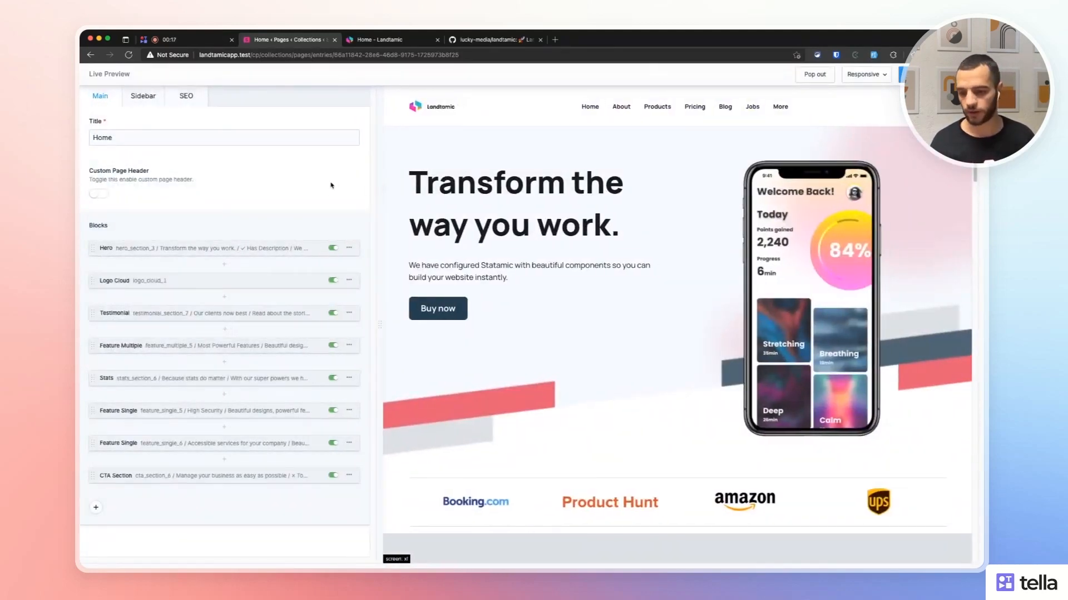
{"action": "left_click", "coordinate": [137, 136]}
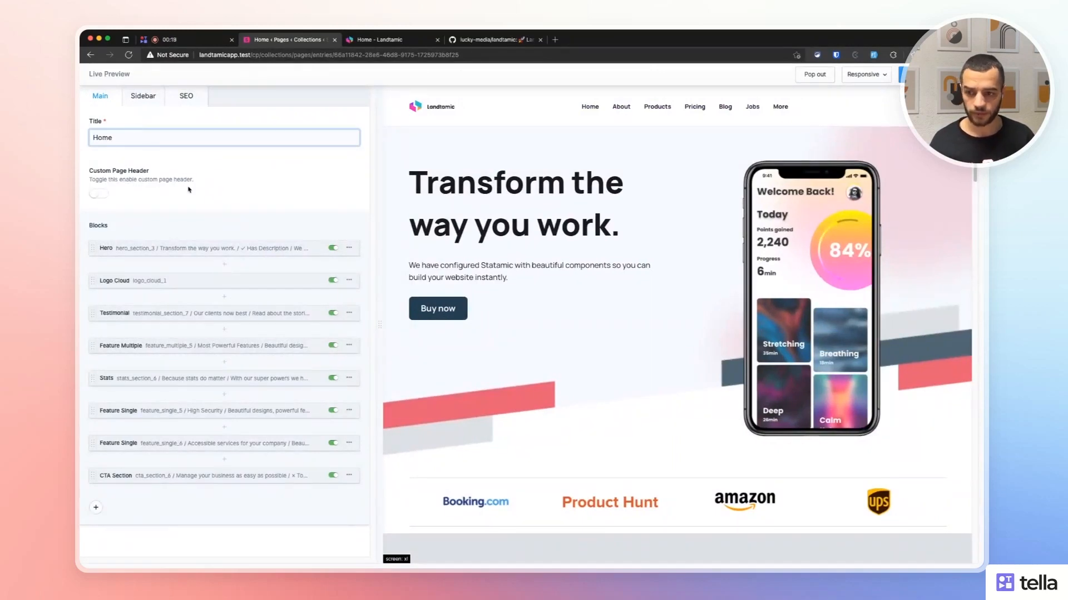
{"action": "left_click_drag", "start_coordinate": [536, 228], "coordinate": [562, 233]}
{"action": "left_click", "coordinate": [645, 242]}
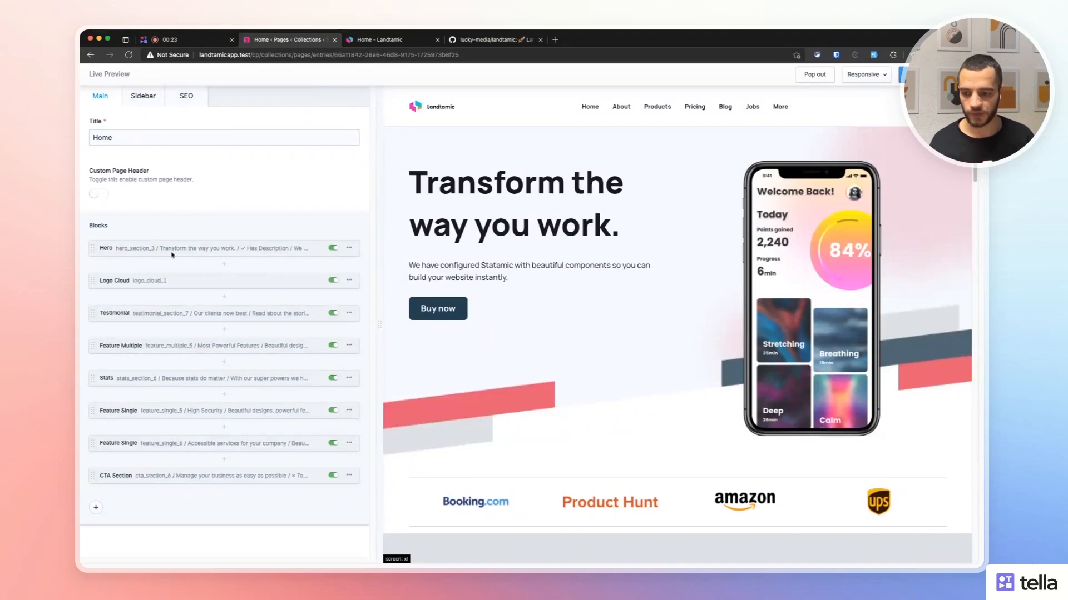
Expand the Hero block and try hero Variants 1 through 5, ending on Variant 5.
{"action": "left_click", "coordinate": [193, 253]}
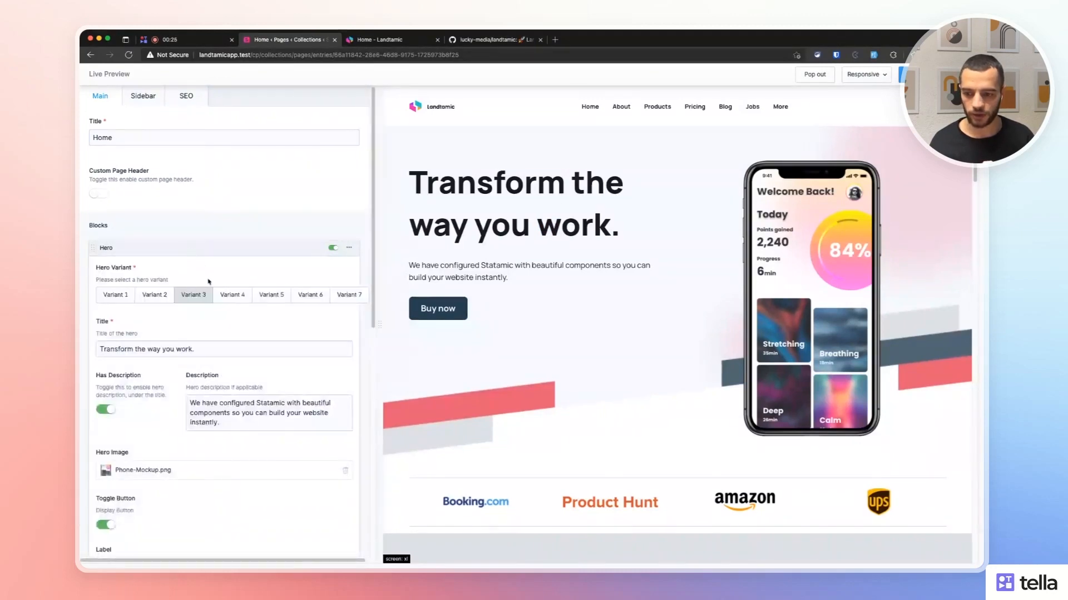
{"action": "scroll", "coordinate": [212, 278], "scroll_direction": "down", "scroll_amount": 1}
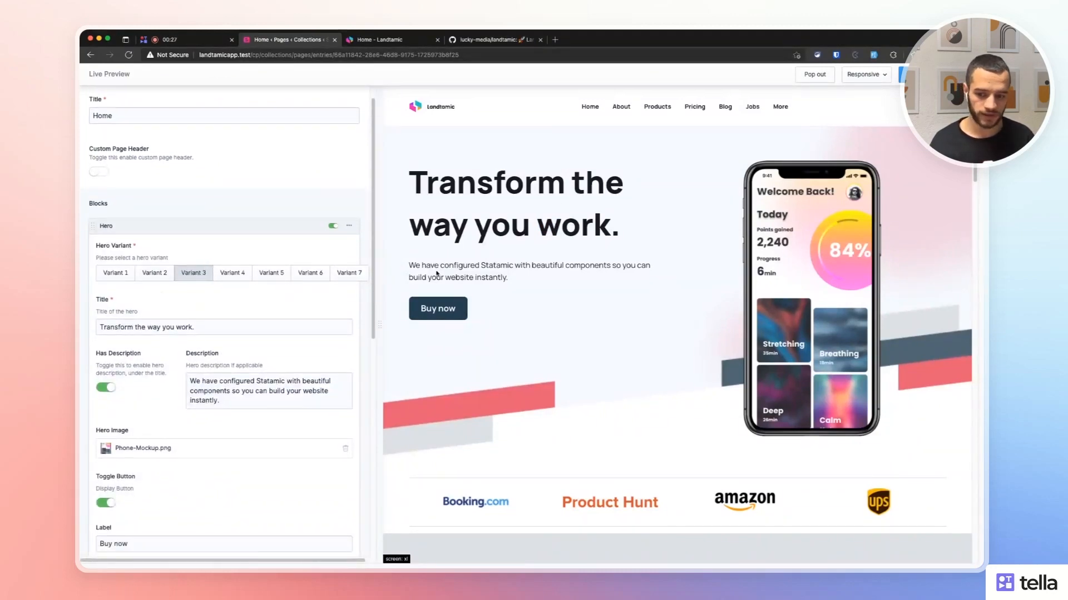
{"action": "left_click", "coordinate": [251, 381]}
{"action": "scroll", "coordinate": [191, 382], "scroll_direction": "down", "scroll_amount": 3}
{"action": "scroll", "coordinate": [191, 378], "scroll_direction": "up", "scroll_amount": 3}
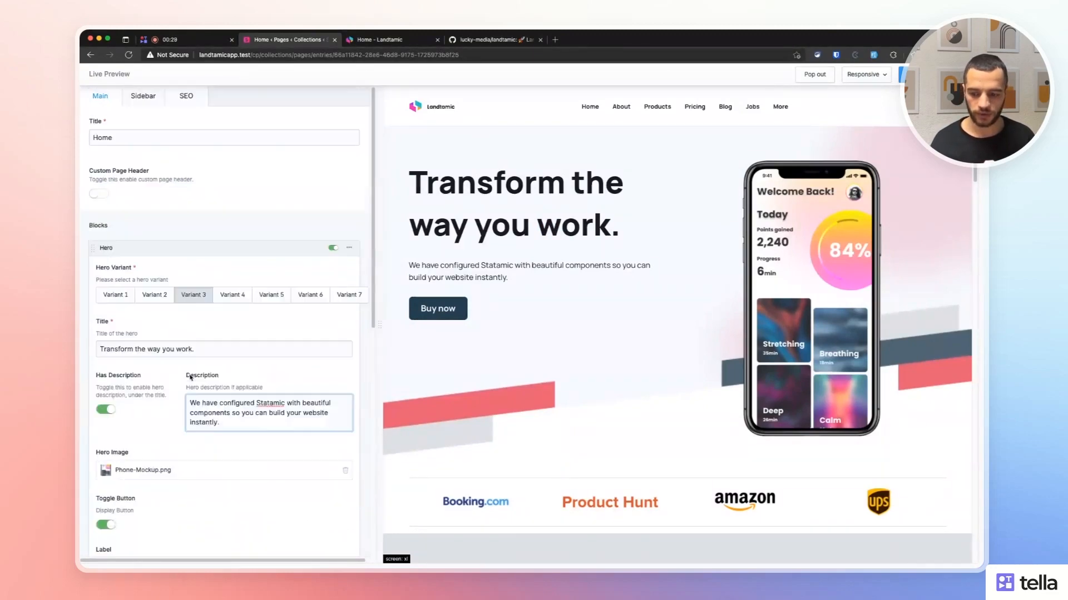
{"action": "left_click", "coordinate": [129, 297]}
{"action": "left_click", "coordinate": [158, 297]}
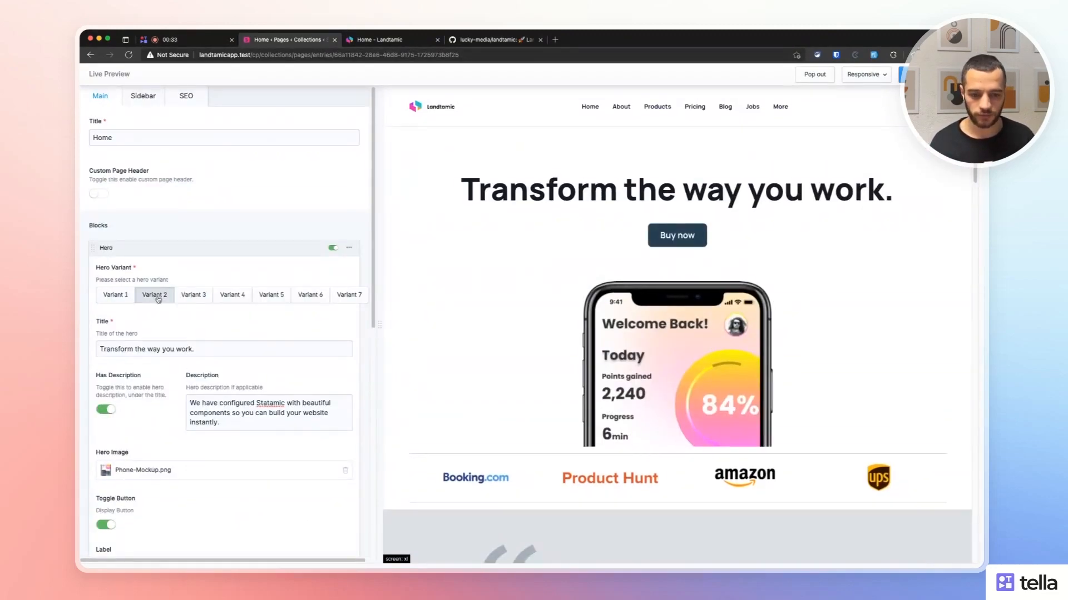
{"action": "left_click", "coordinate": [194, 297]}
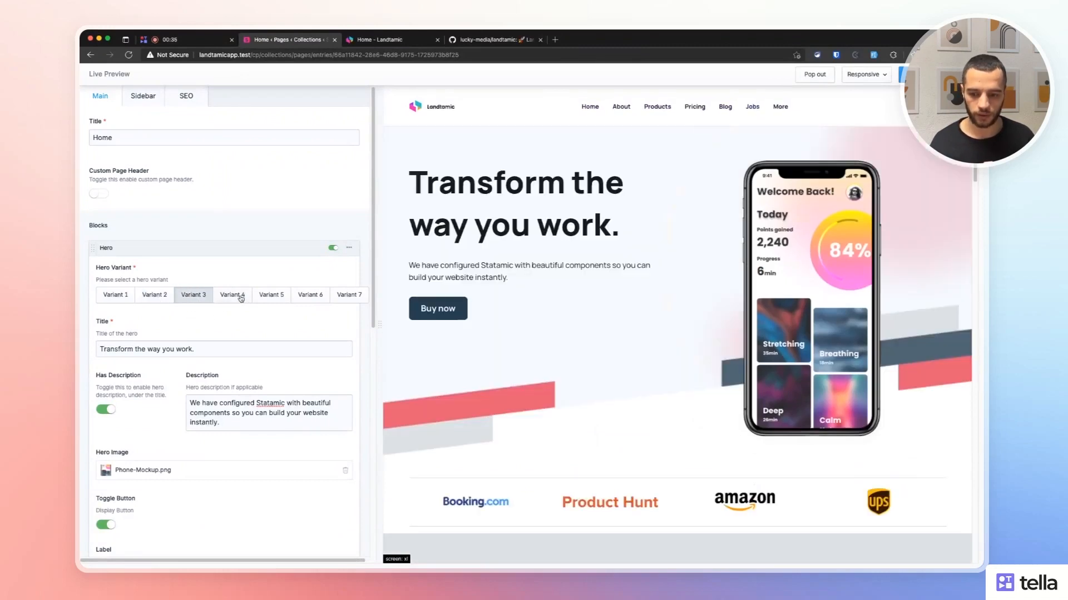
{"action": "left_click", "coordinate": [239, 298]}
{"action": "left_click", "coordinate": [270, 299]}
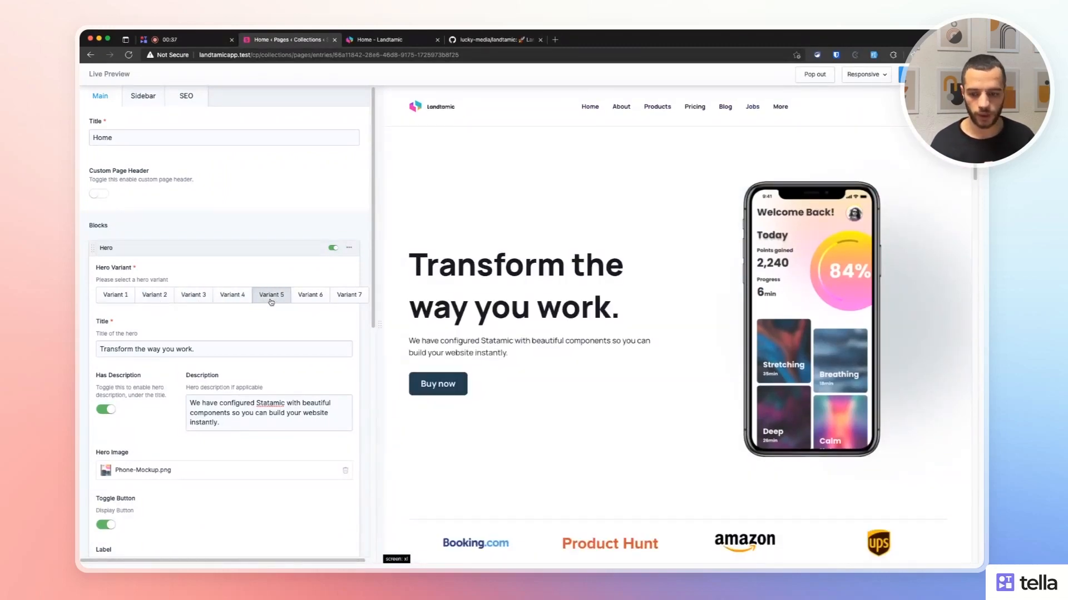
Change the hero headline to 'Transform the way you play.' and turn off Has Description.
{"action": "left_click", "coordinate": [226, 347]}
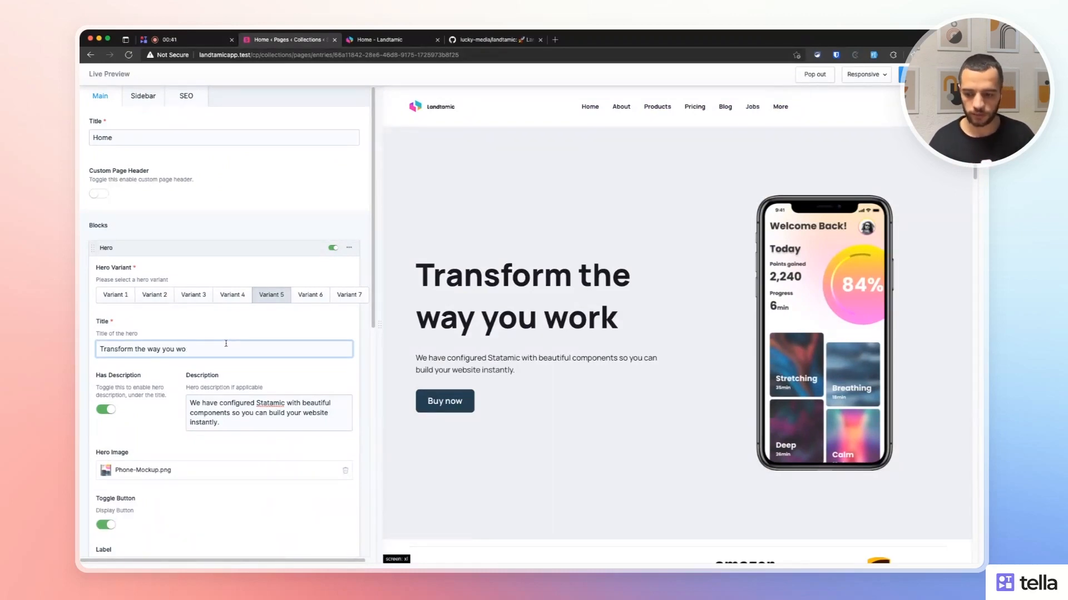
{"action": "key", "text": "BackSpace"}
{"action": "key", "text": "BackSpace"}
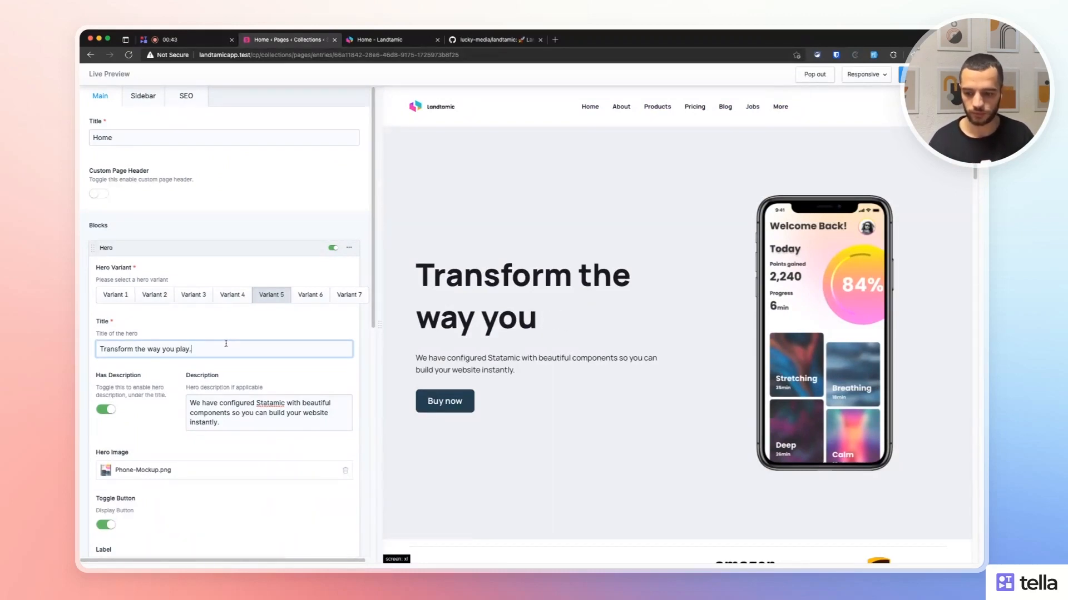
{"action": "scroll", "coordinate": [254, 412], "scroll_direction": "down", "scroll_amount": 1}
{"action": "left_click", "coordinate": [256, 415]}
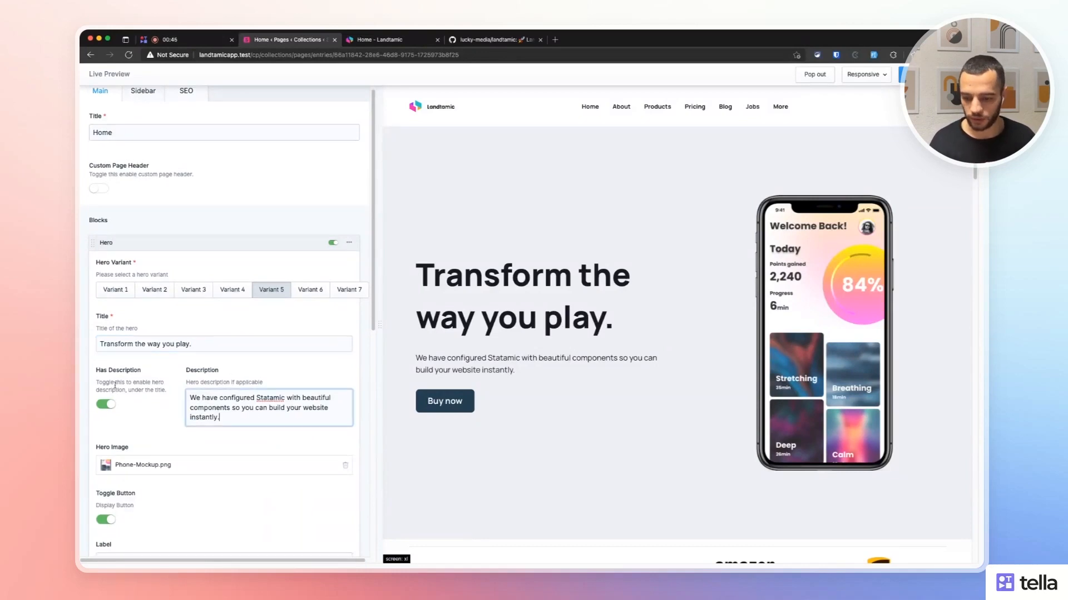
{"action": "left_click", "coordinate": [101, 404]}
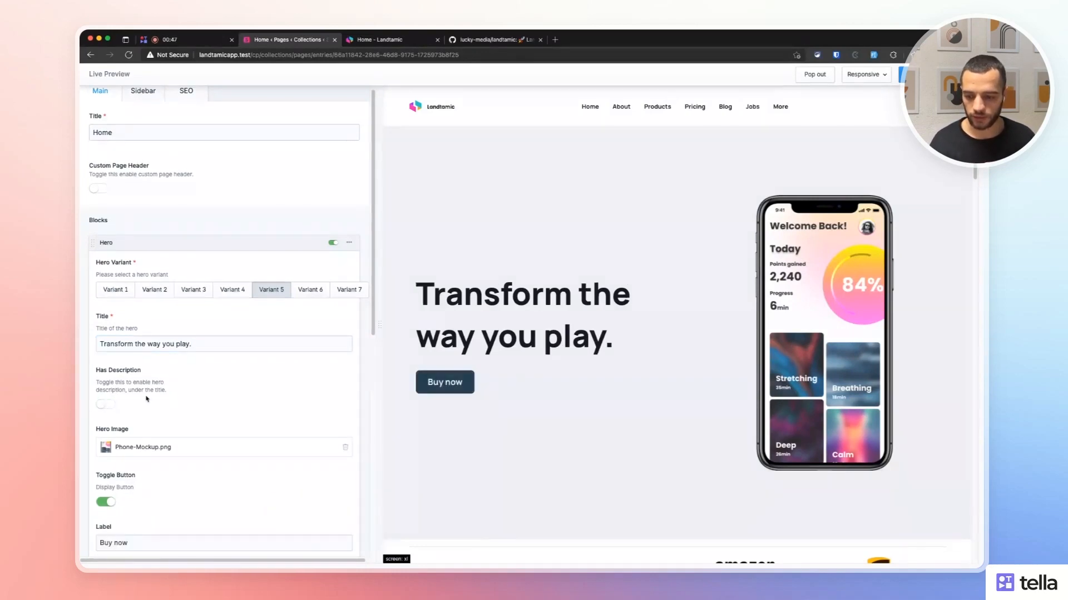
{"action": "scroll", "coordinate": [111, 383], "scroll_direction": "down", "scroll_amount": 3}
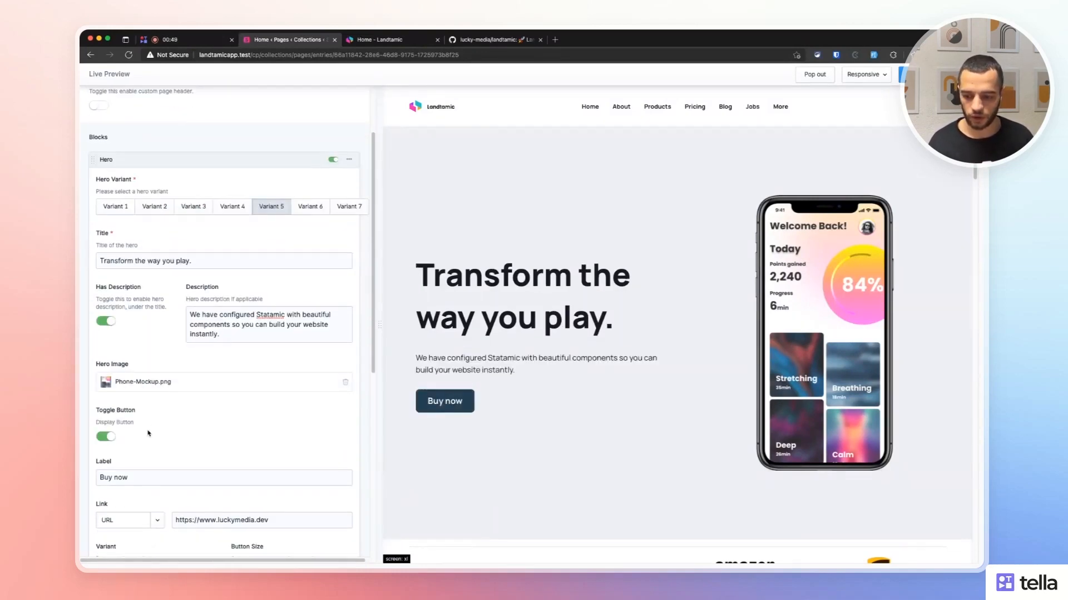
{"action": "scroll", "coordinate": [158, 489], "scroll_direction": "down", "scroll_amount": 1}
{"action": "scroll", "coordinate": [159, 489], "scroll_direction": "down", "scroll_amount": 5}
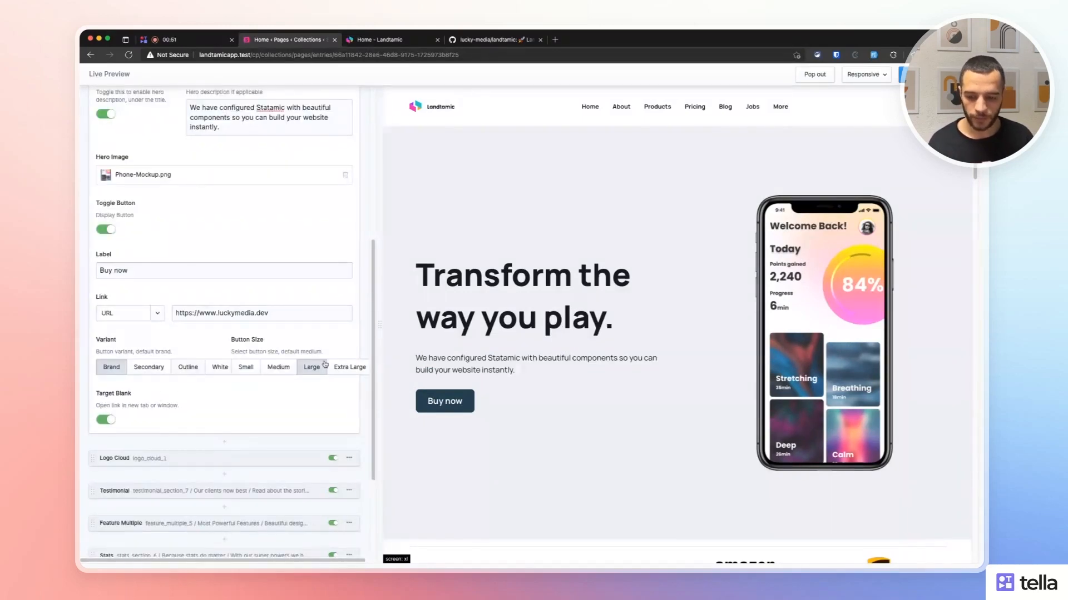
Make the Buy now button Secondary and switch the hero to Variant 2.
{"action": "left_click_drag", "start_coordinate": [382, 321], "coordinate": [412, 321]}
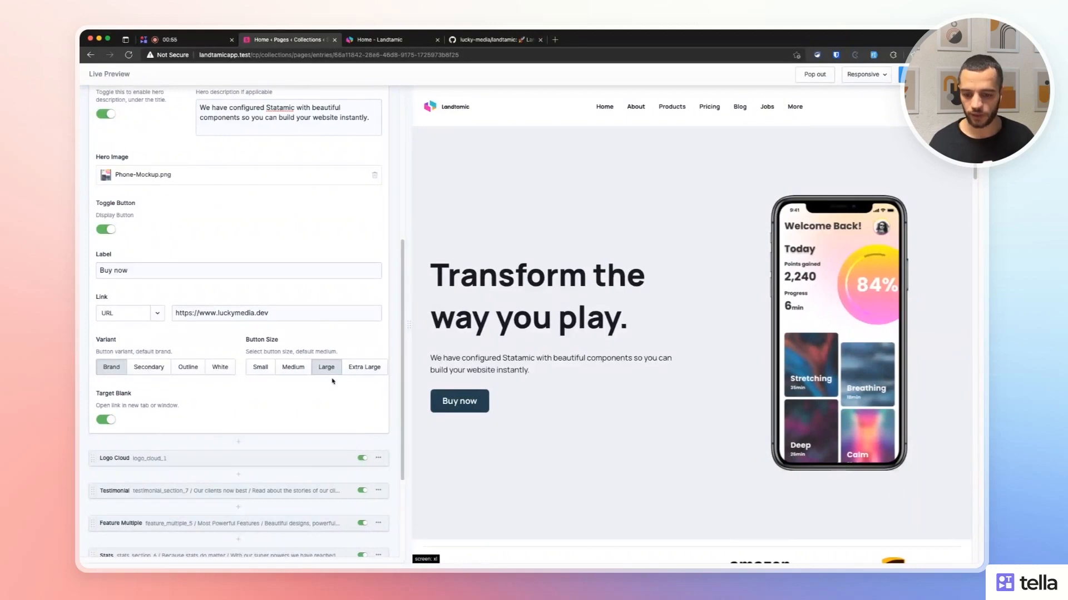
{"action": "left_click", "coordinate": [157, 373]}
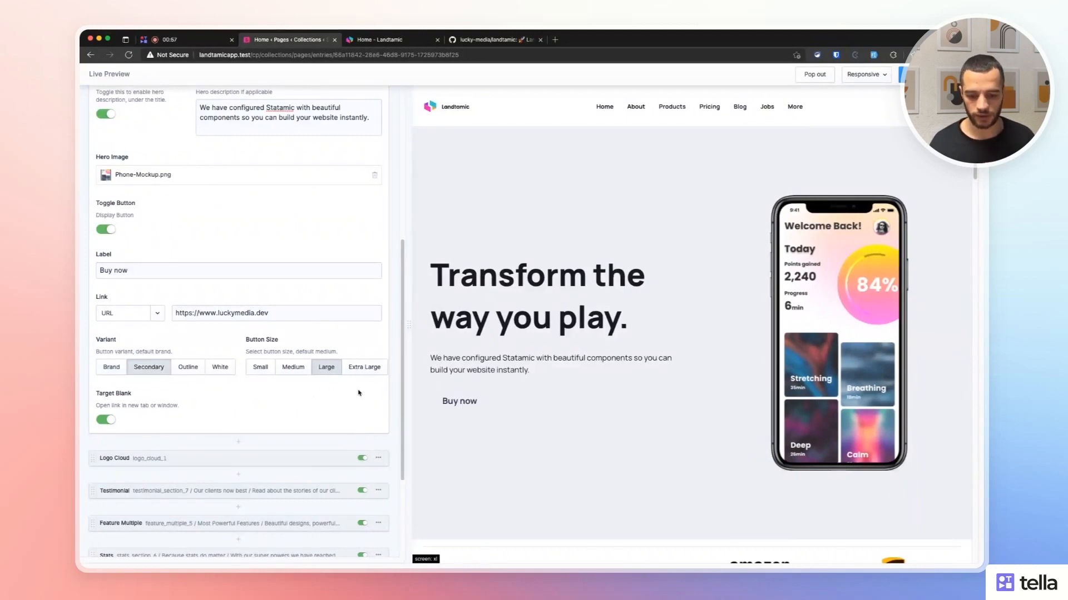
{"action": "scroll", "coordinate": [296, 313], "scroll_direction": "up", "scroll_amount": 3}
{"action": "scroll", "coordinate": [297, 313], "scroll_direction": "up", "scroll_amount": 4}
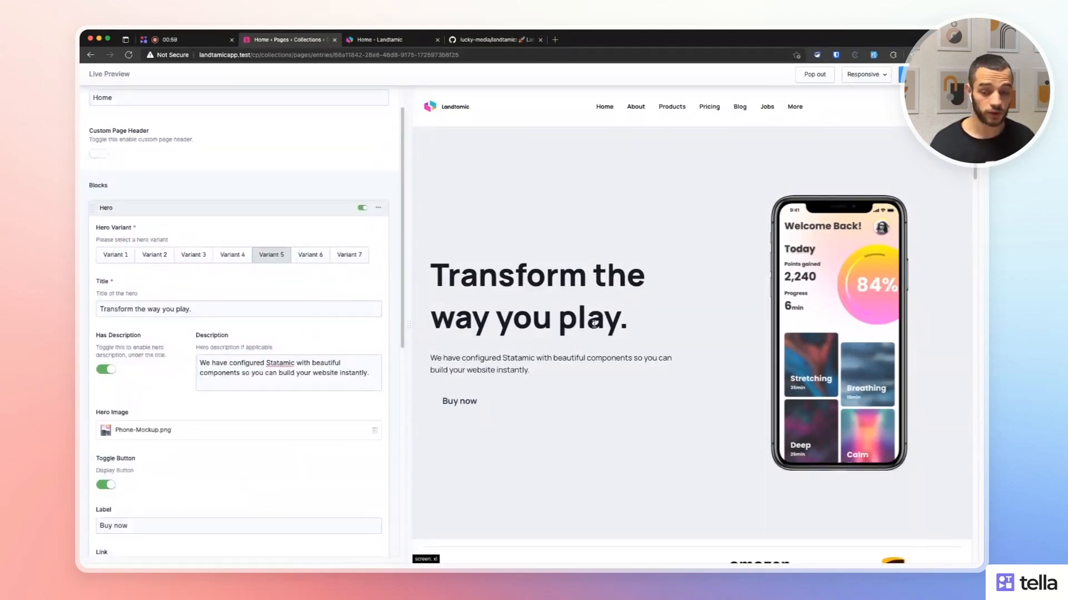
{"action": "left_click", "coordinate": [190, 257]}
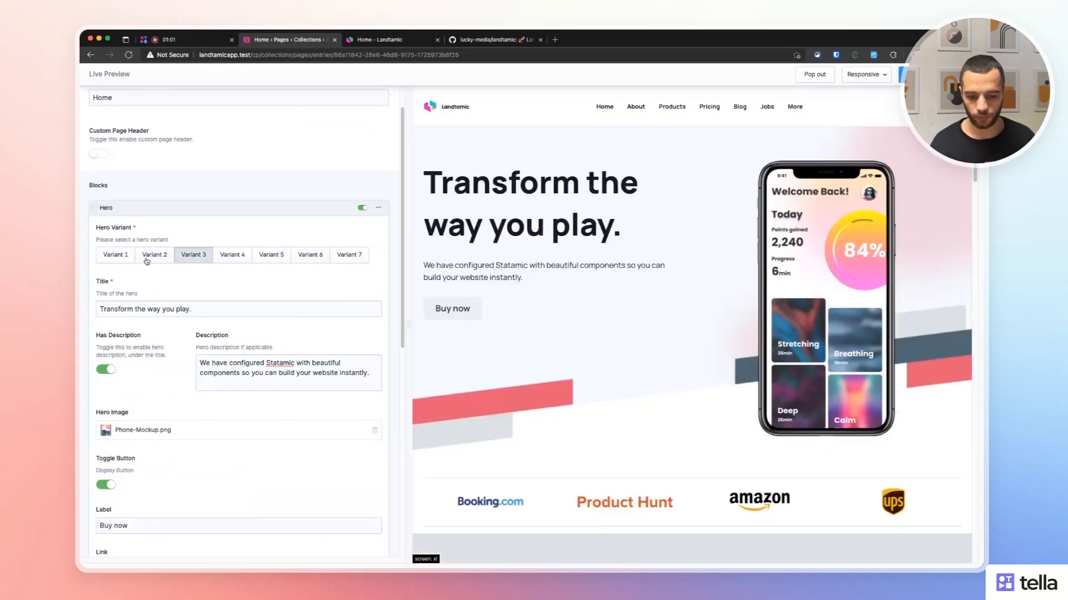
{"action": "left_click", "coordinate": [152, 255]}
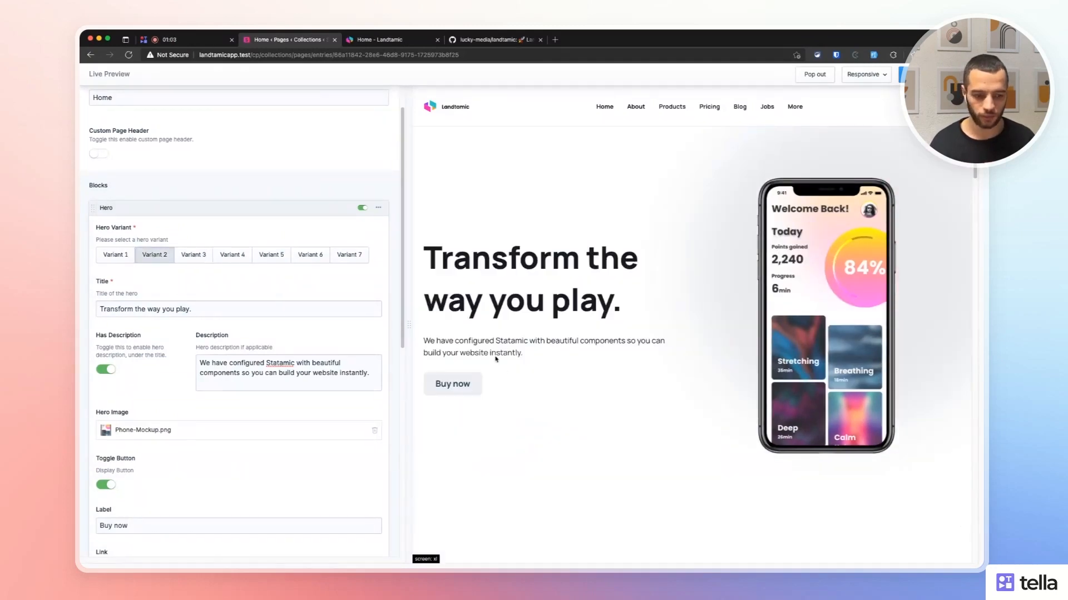
Try several button sizes and styles, settle on a small Secondary button, and collapse the Hero block.
{"action": "scroll", "coordinate": [221, 413], "scroll_direction": "down", "scroll_amount": 3}
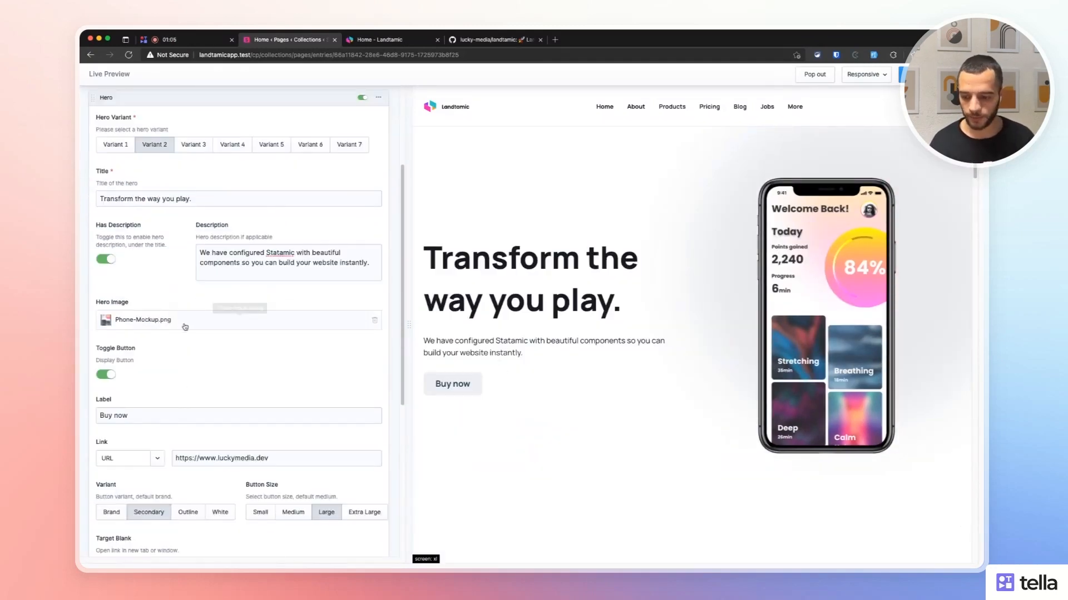
{"action": "left_click", "coordinate": [266, 483]}
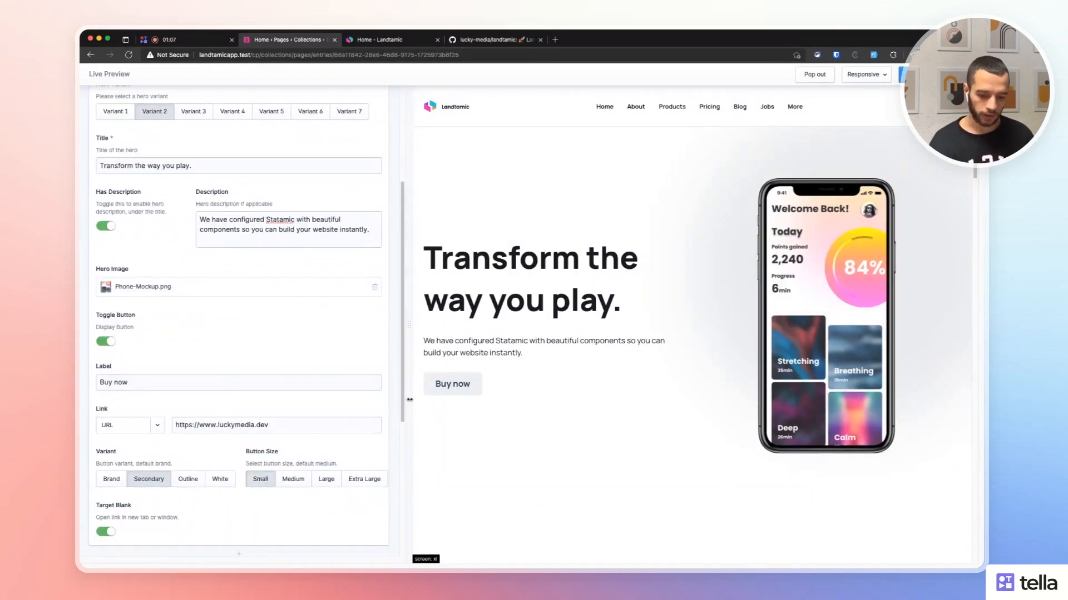
{"action": "left_click", "coordinate": [362, 479]}
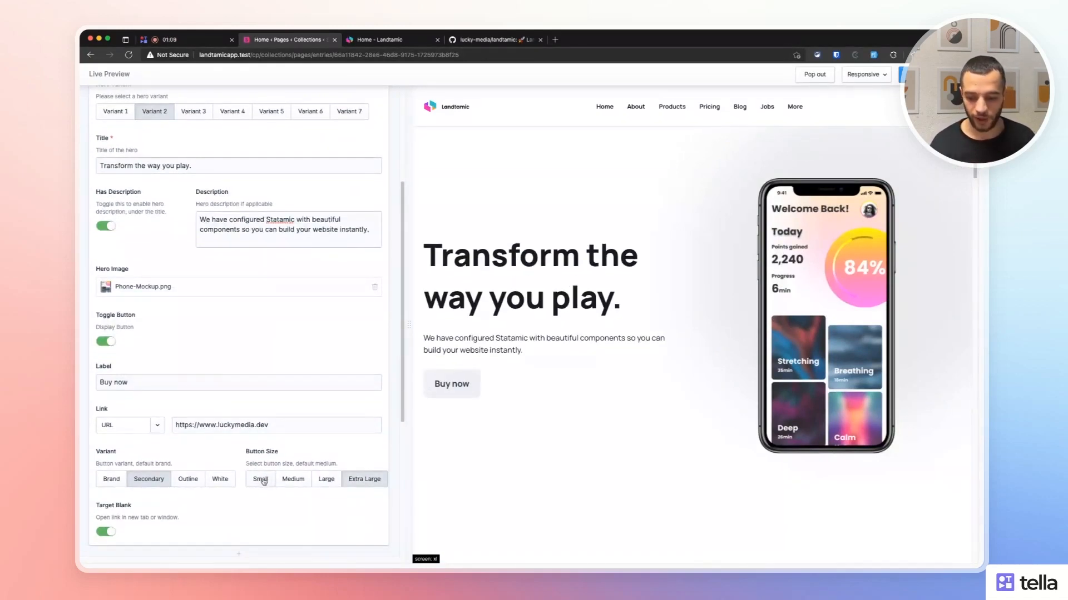
{"action": "left_click", "coordinate": [261, 479]}
{"action": "left_click", "coordinate": [188, 479]}
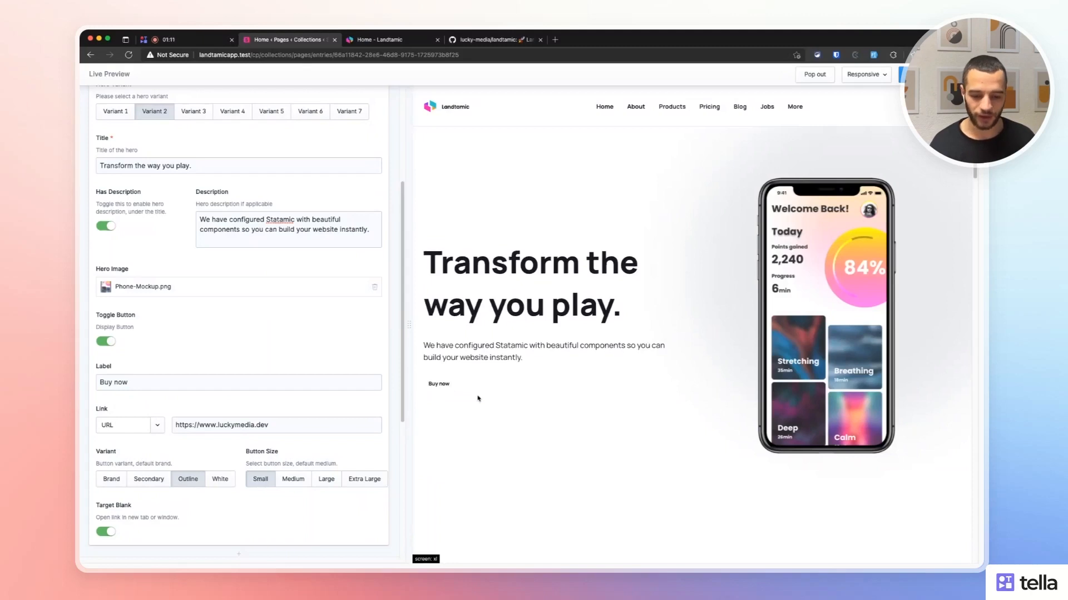
{"action": "left_click", "coordinate": [219, 479]}
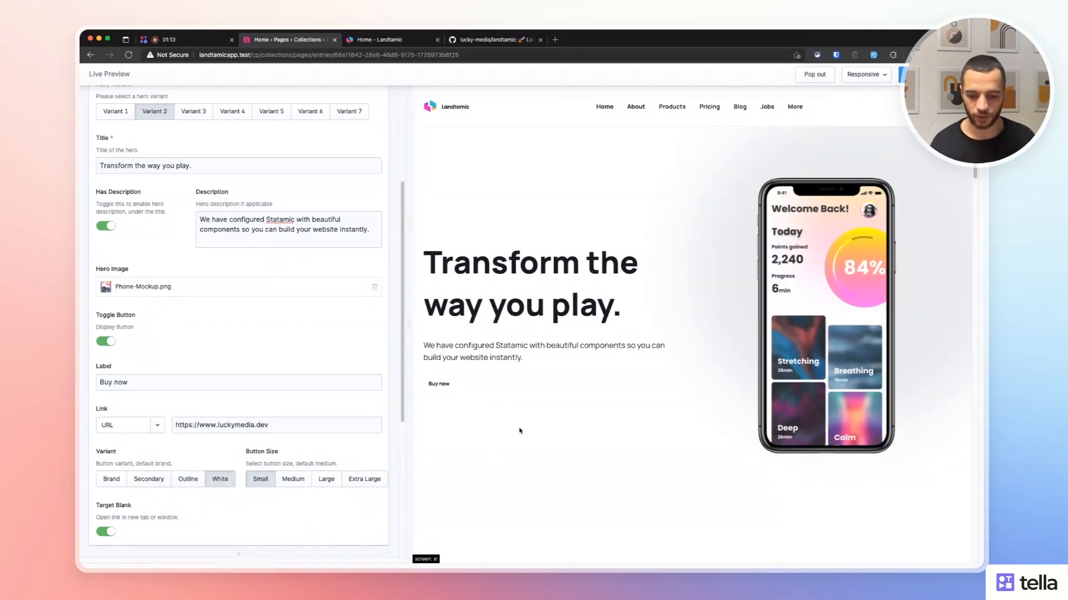
{"action": "left_click", "coordinate": [146, 480]}
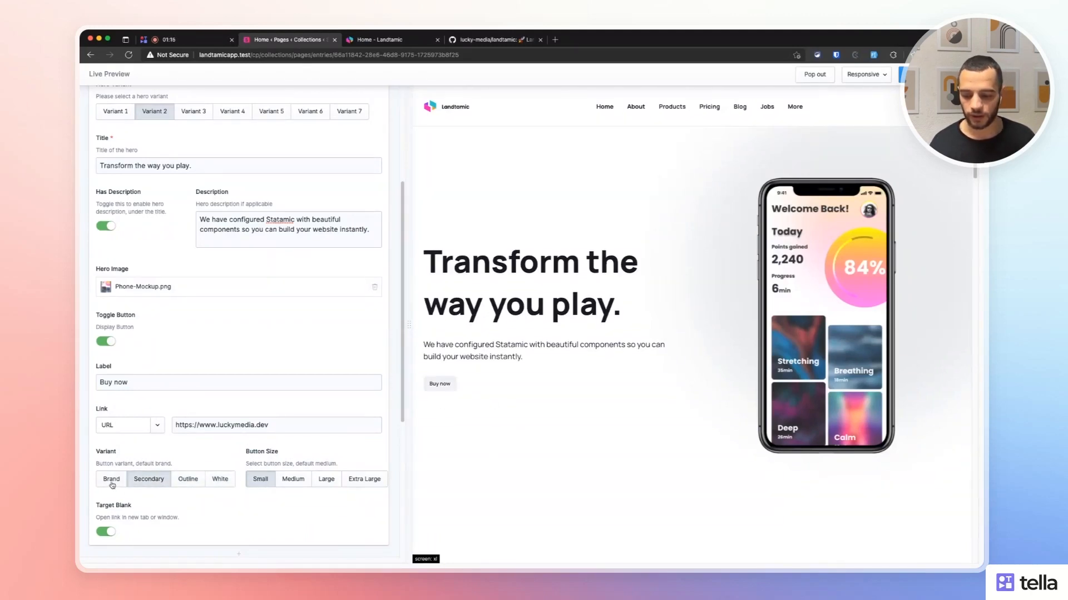
{"action": "scroll", "coordinate": [236, 410], "scroll_direction": "down", "scroll_amount": 5}
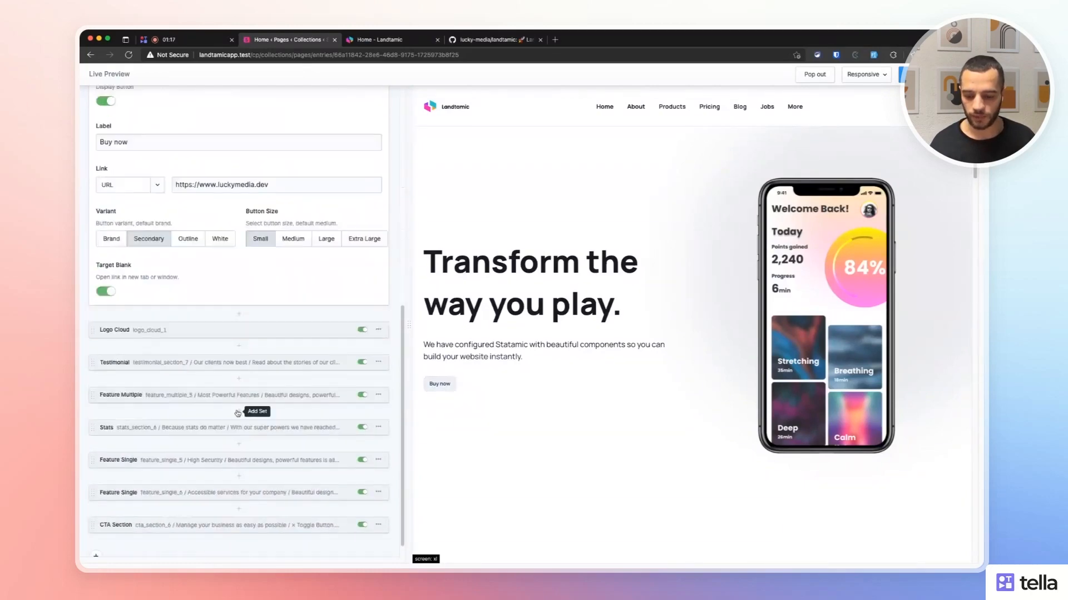
{"action": "scroll", "coordinate": [233, 370], "scroll_direction": "up", "scroll_amount": 7}
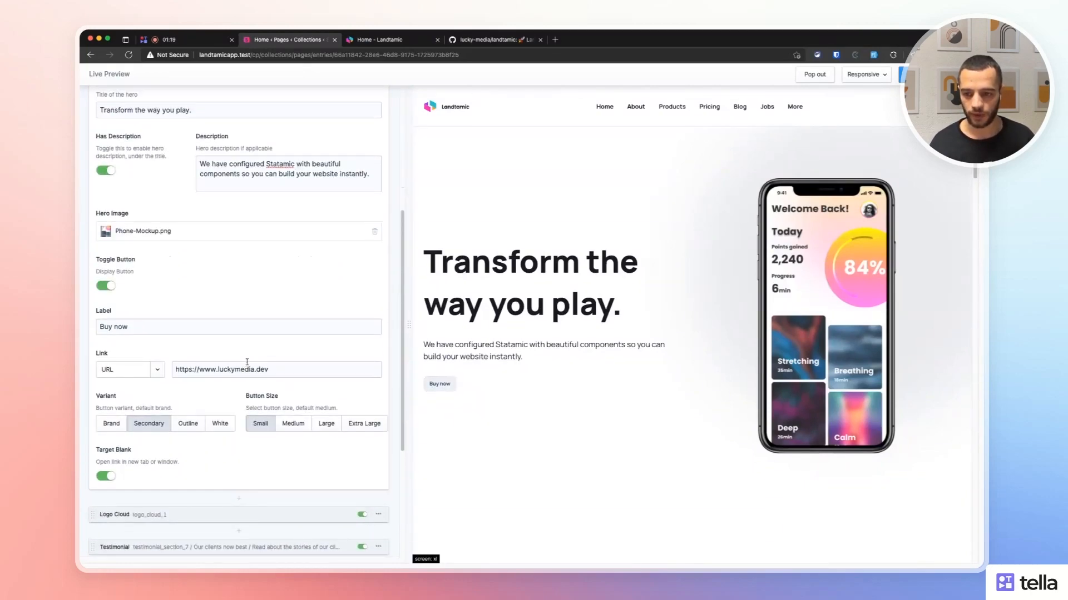
{"action": "left_click", "coordinate": [195, 165]}
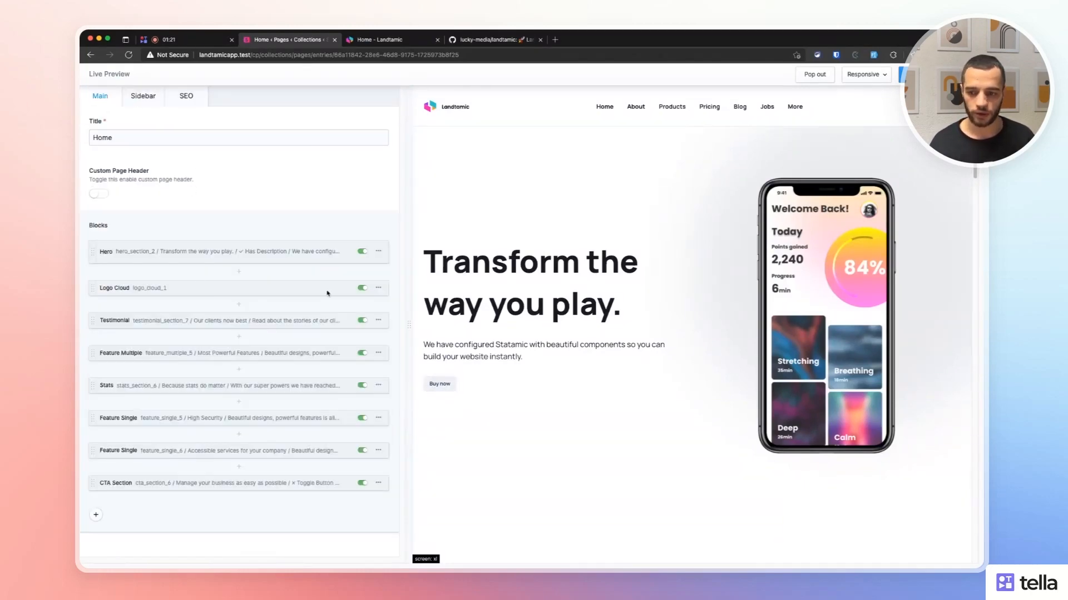
Expand the Logo Cloud block and title it 'Our Partners', leaving the description empty.
{"action": "scroll", "coordinate": [612, 300], "scroll_direction": "down", "scroll_amount": 6}
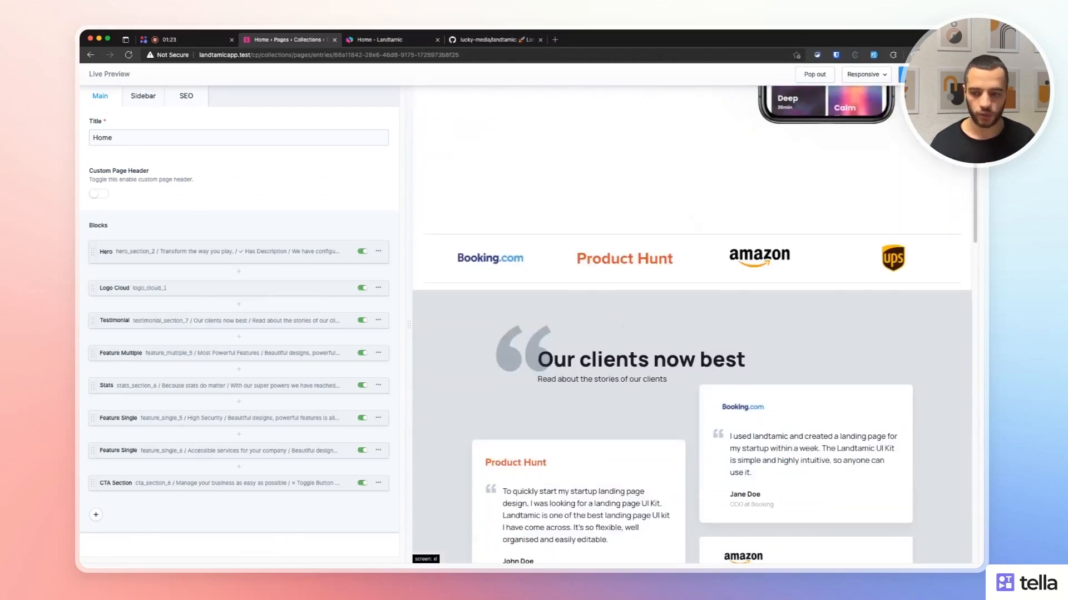
{"action": "left_click", "coordinate": [160, 288]}
{"action": "scroll", "coordinate": [169, 385], "scroll_direction": "down", "scroll_amount": 1}
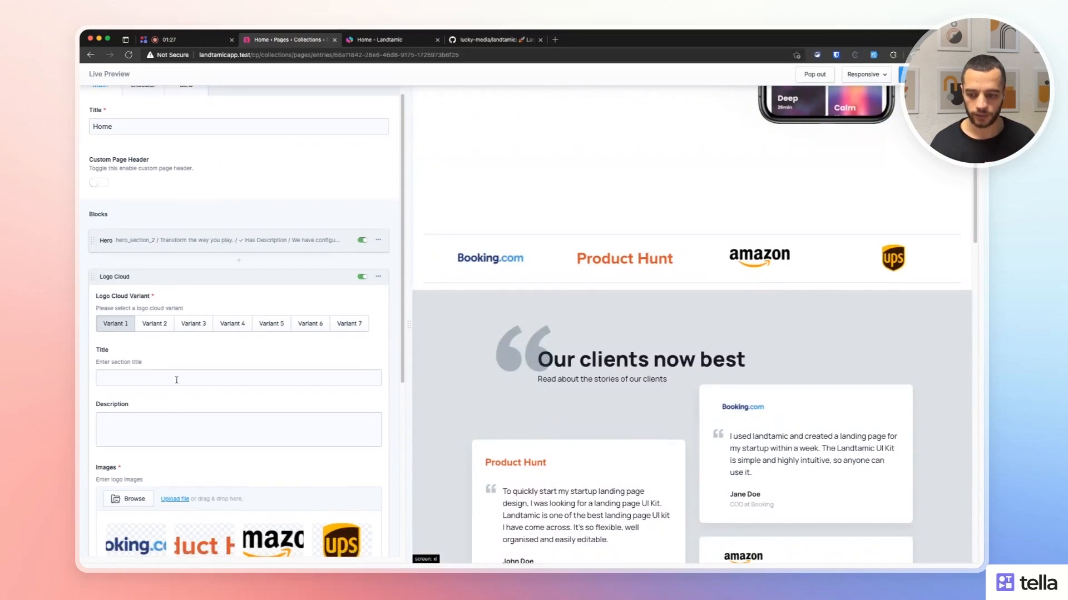
{"action": "left_click", "coordinate": [228, 371]}
{"action": "type", "text": "Our "}
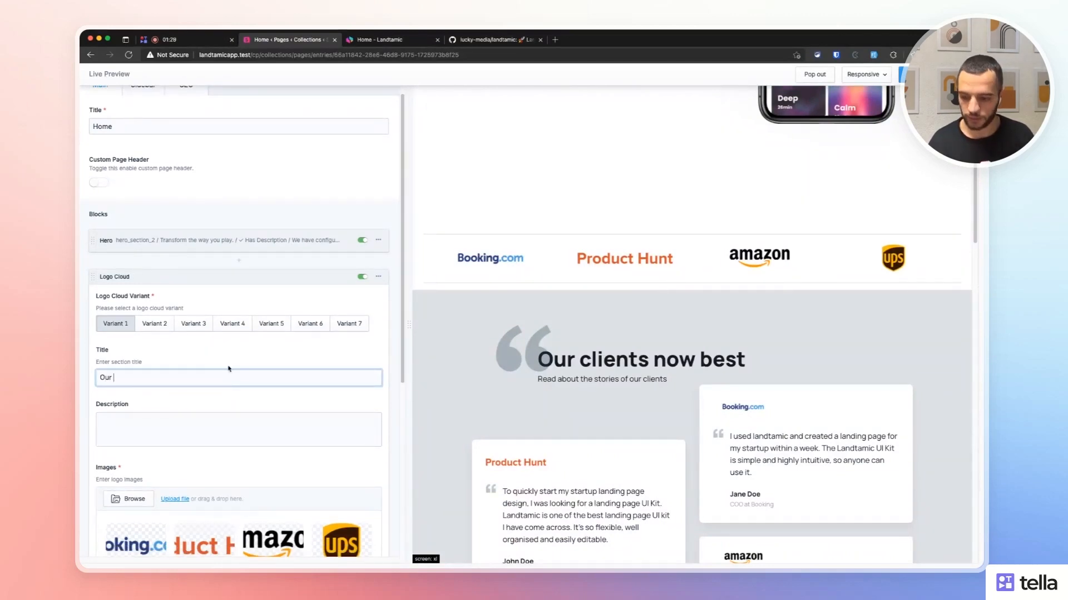
{"action": "type", "text": "Partners"}
{"action": "left_click", "coordinate": [219, 425]}
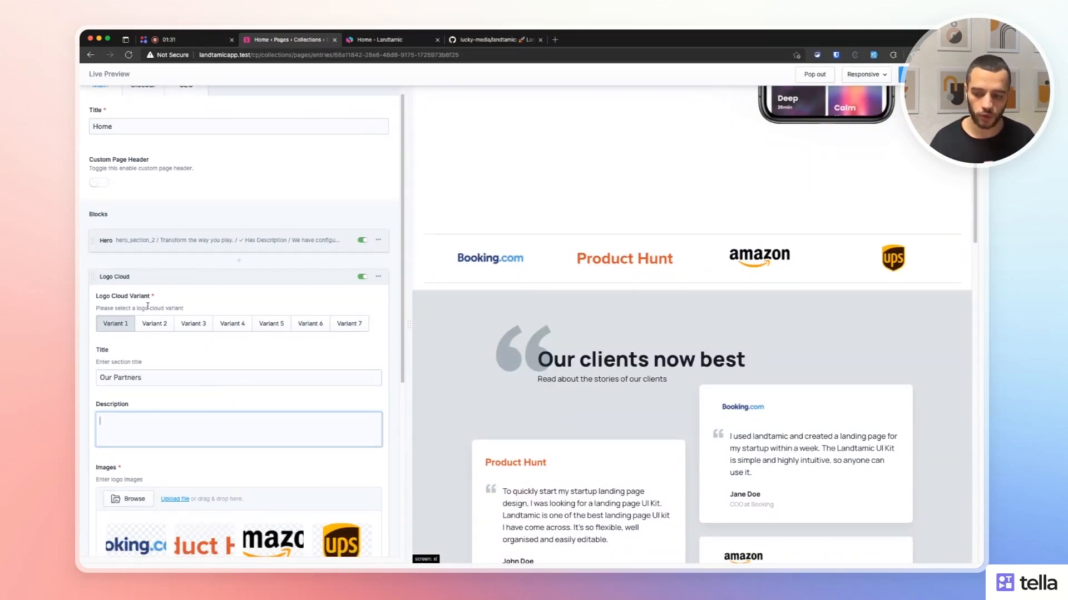
{"action": "left_click", "coordinate": [559, 229]}
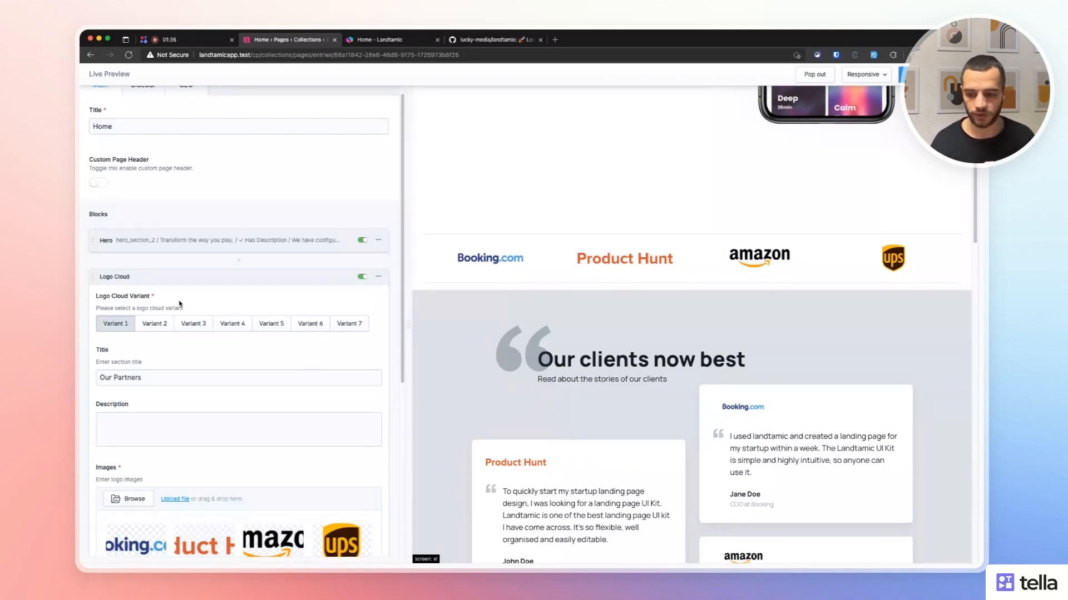
Preview Logo Cloud Variants 2–7, return to Variant 1, and collapse the block.
{"action": "left_click", "coordinate": [154, 324]}
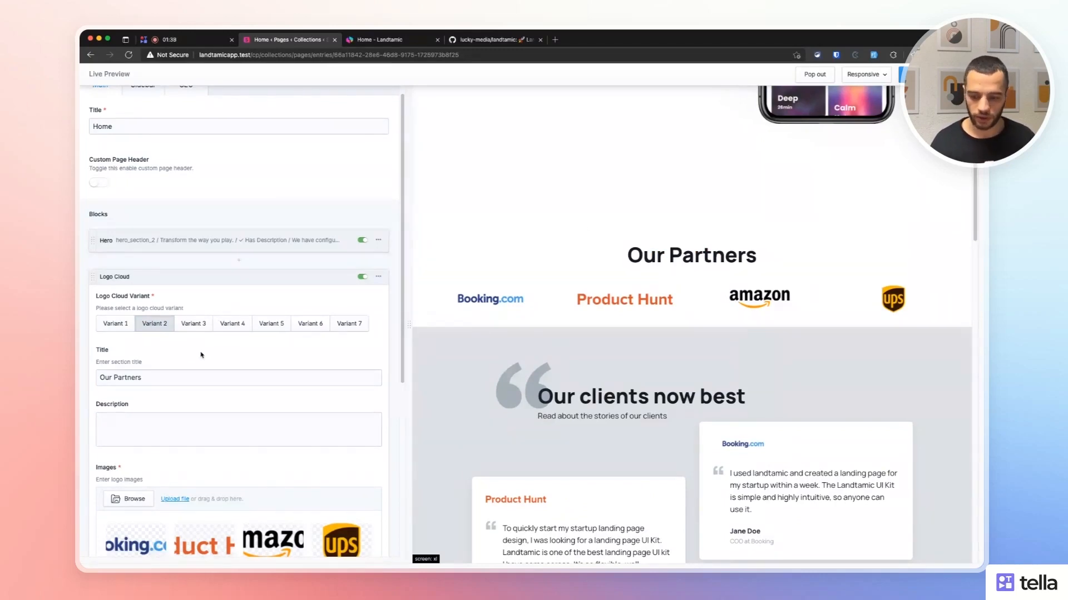
{"action": "left_click", "coordinate": [199, 327]}
{"action": "left_click", "coordinate": [237, 327]}
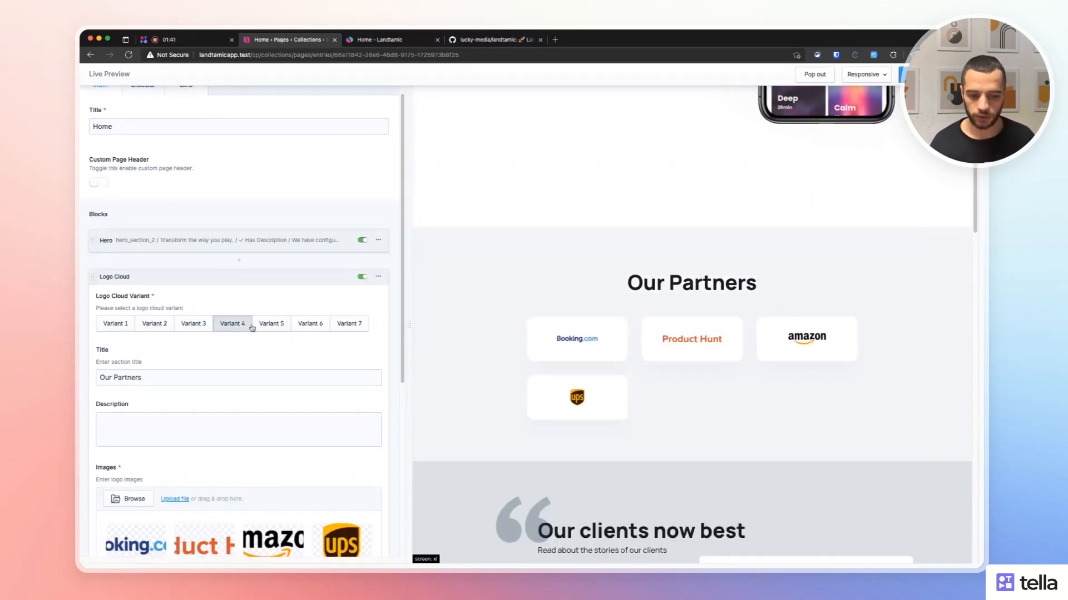
{"action": "left_click", "coordinate": [300, 328]}
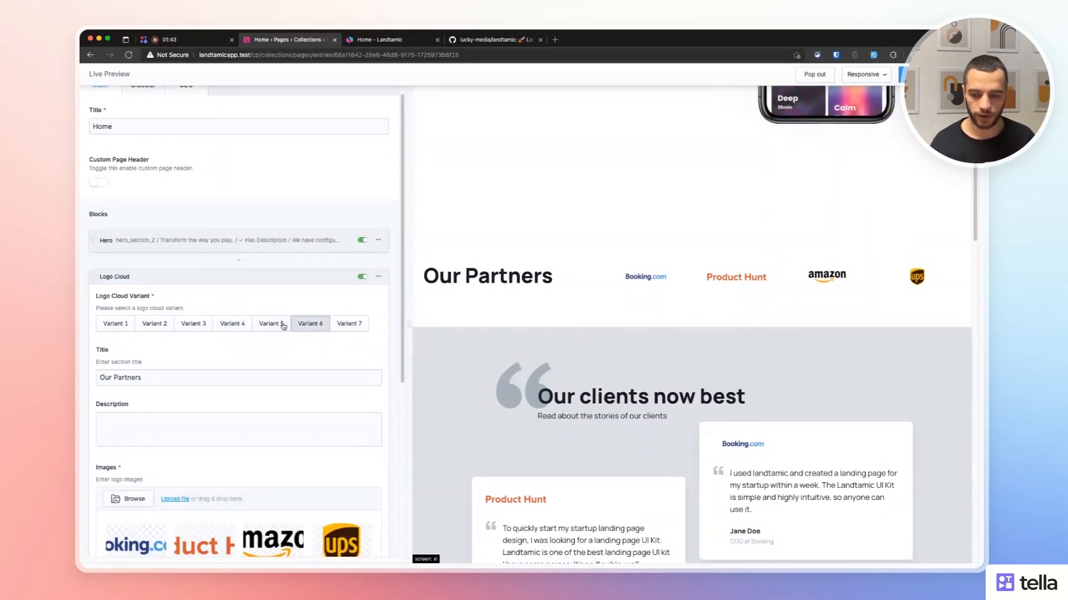
{"action": "left_click", "coordinate": [281, 328]}
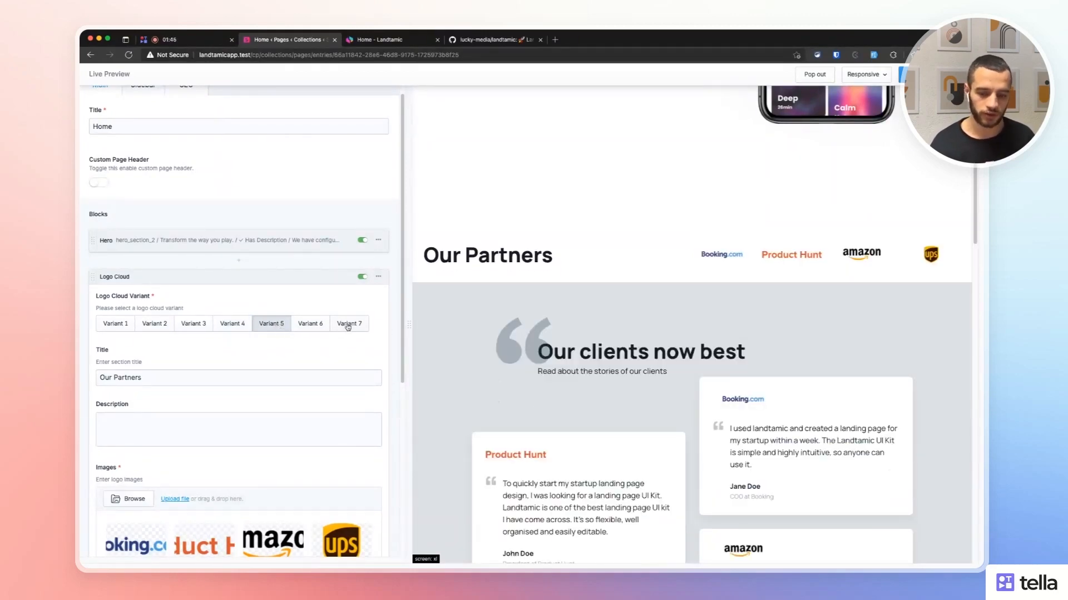
{"action": "left_click", "coordinate": [344, 328]}
{"action": "left_click", "coordinate": [132, 325]}
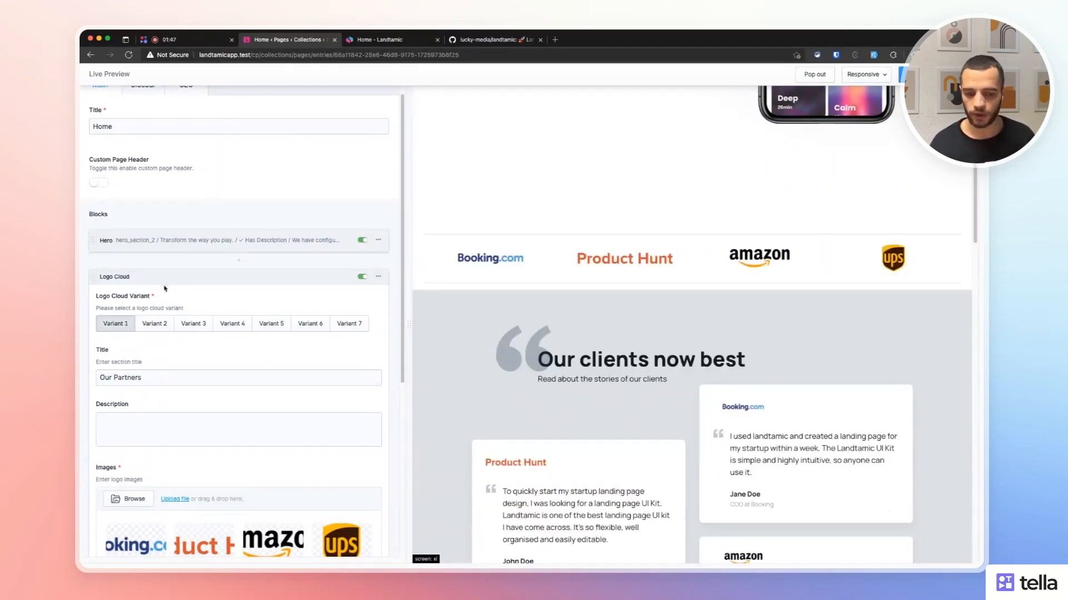
{"action": "left_click", "coordinate": [181, 278]}
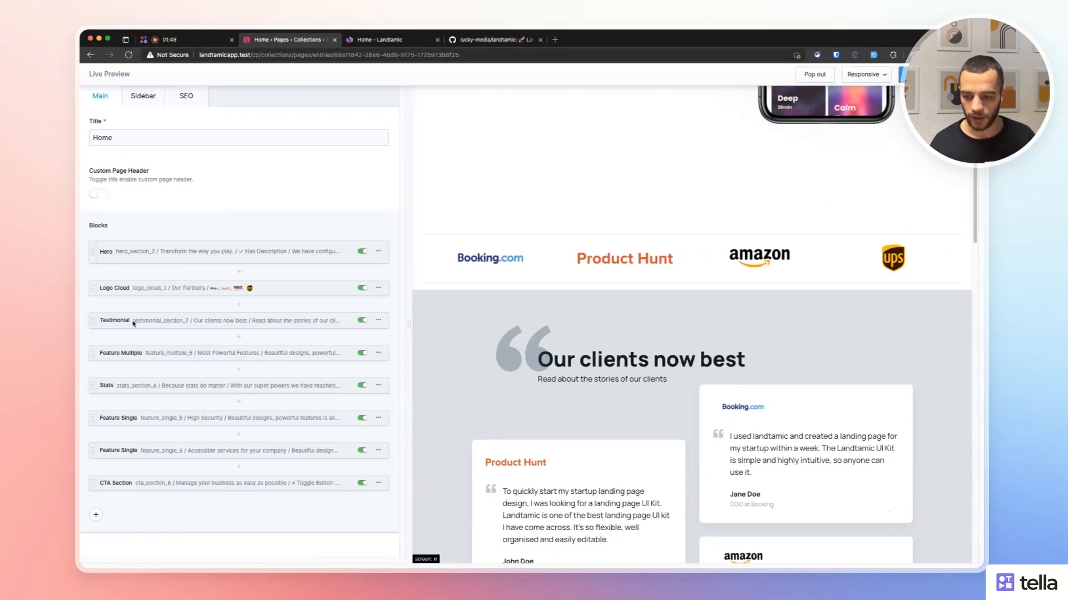
{"action": "scroll", "coordinate": [593, 329], "scroll_direction": "down", "scroll_amount": 3}
{"action": "scroll", "coordinate": [612, 350], "scroll_direction": "up", "scroll_amount": 2}
{"action": "left_click", "coordinate": [170, 329]}
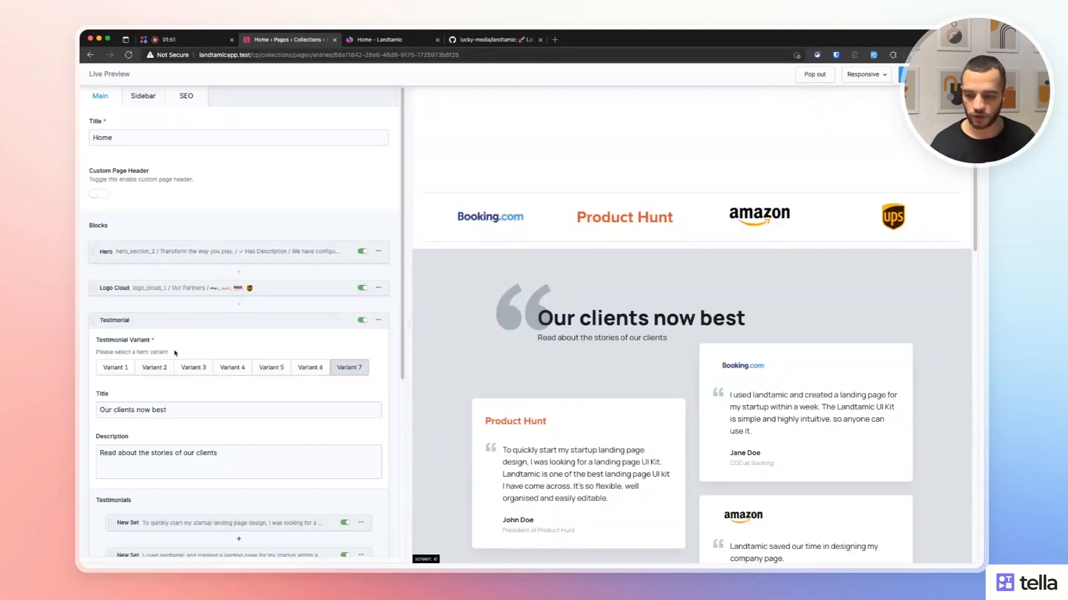
{"action": "scroll", "coordinate": [297, 381], "scroll_direction": "down", "scroll_amount": 2}
{"action": "scroll", "coordinate": [297, 380], "scroll_direction": "down", "scroll_amount": 3}
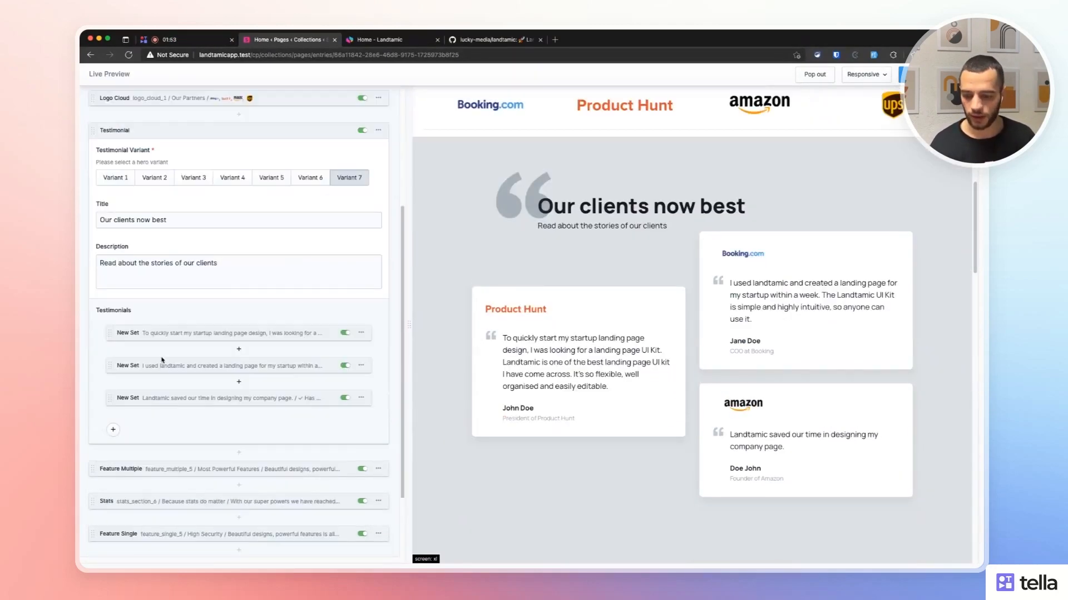
{"action": "left_click", "coordinate": [178, 336]}
{"action": "scroll", "coordinate": [278, 362], "scroll_direction": "down", "scroll_amount": 4}
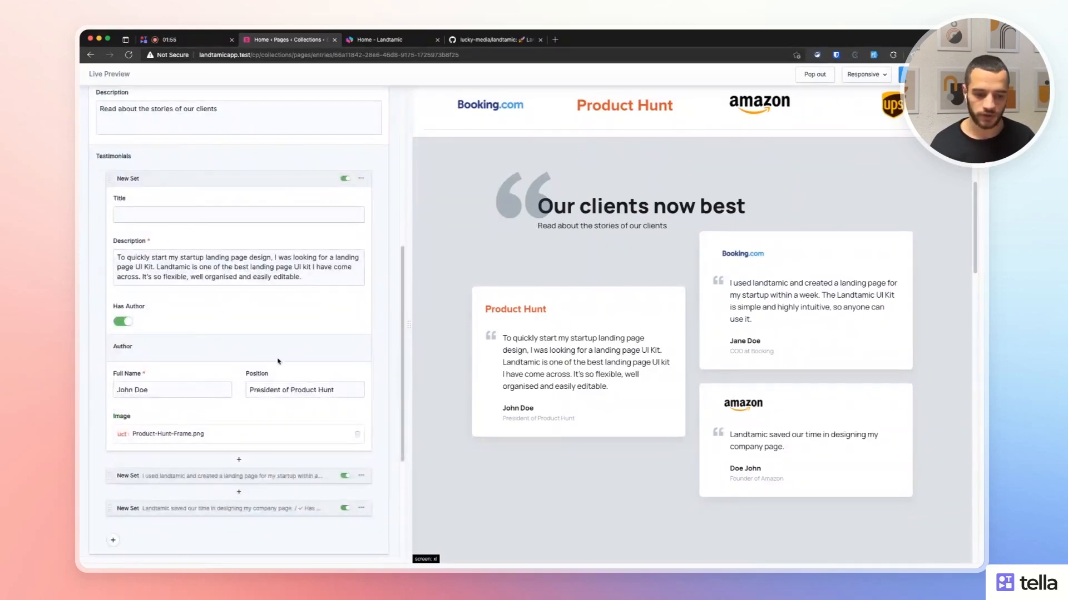
{"action": "left_click", "coordinate": [134, 384]}
{"action": "left_click", "coordinate": [286, 390]}
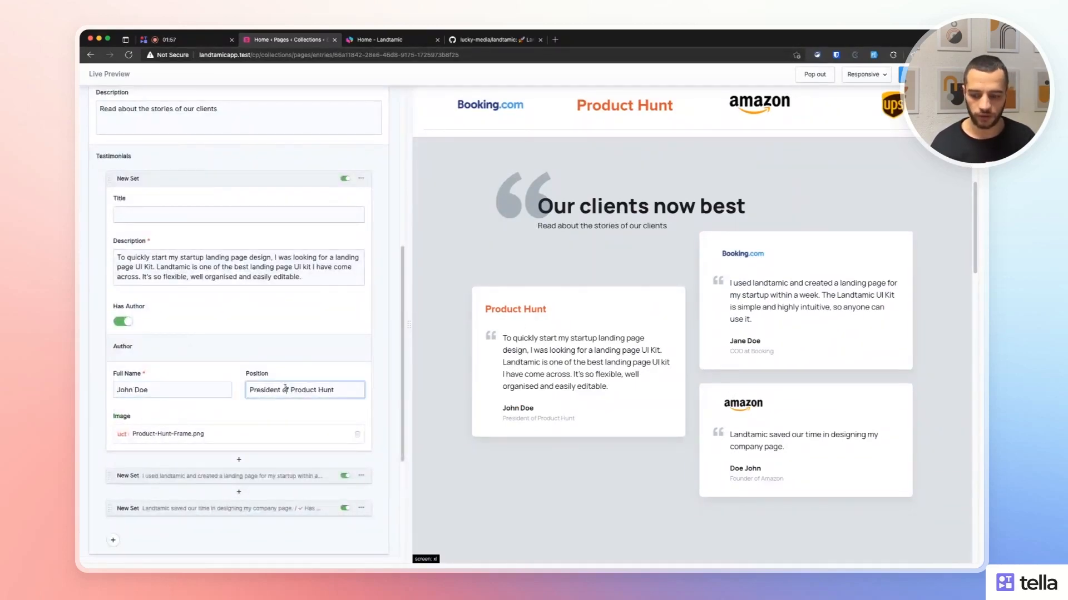
{"action": "scroll", "coordinate": [202, 301], "scroll_direction": "up", "scroll_amount": 1}
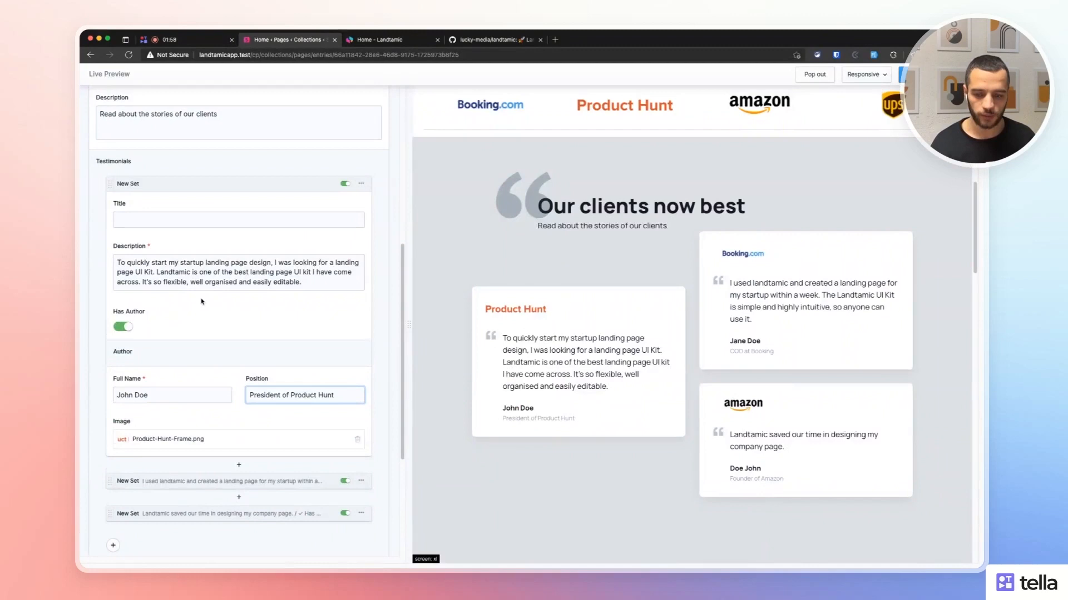
{"action": "left_click", "coordinate": [130, 185]}
{"action": "scroll", "coordinate": [136, 189], "scroll_direction": "up", "scroll_amount": 4}
{"action": "left_click", "coordinate": [109, 213]}
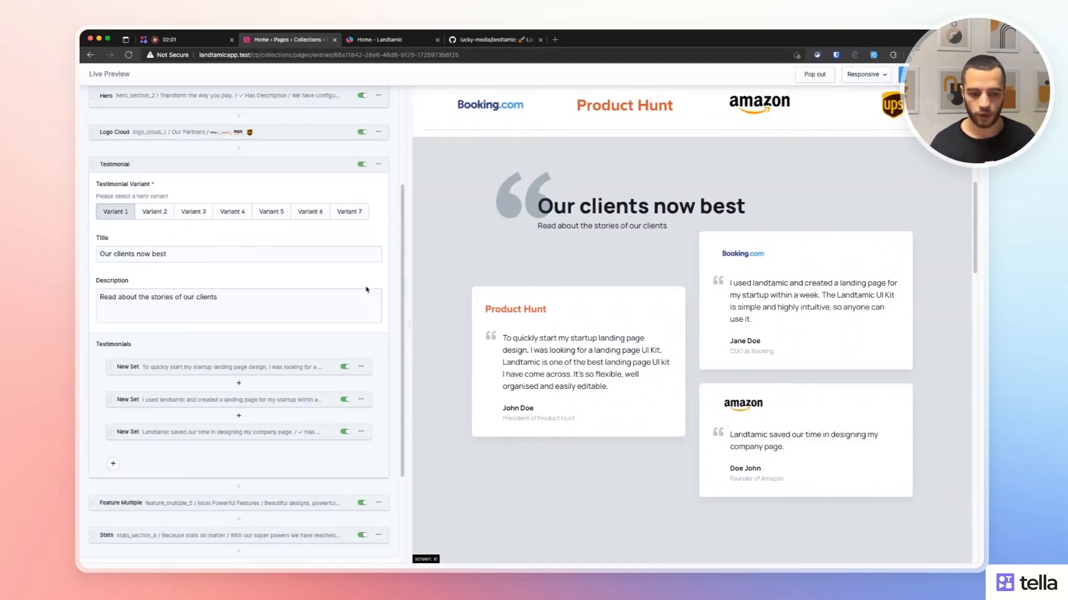
{"action": "left_click", "coordinate": [154, 214]}
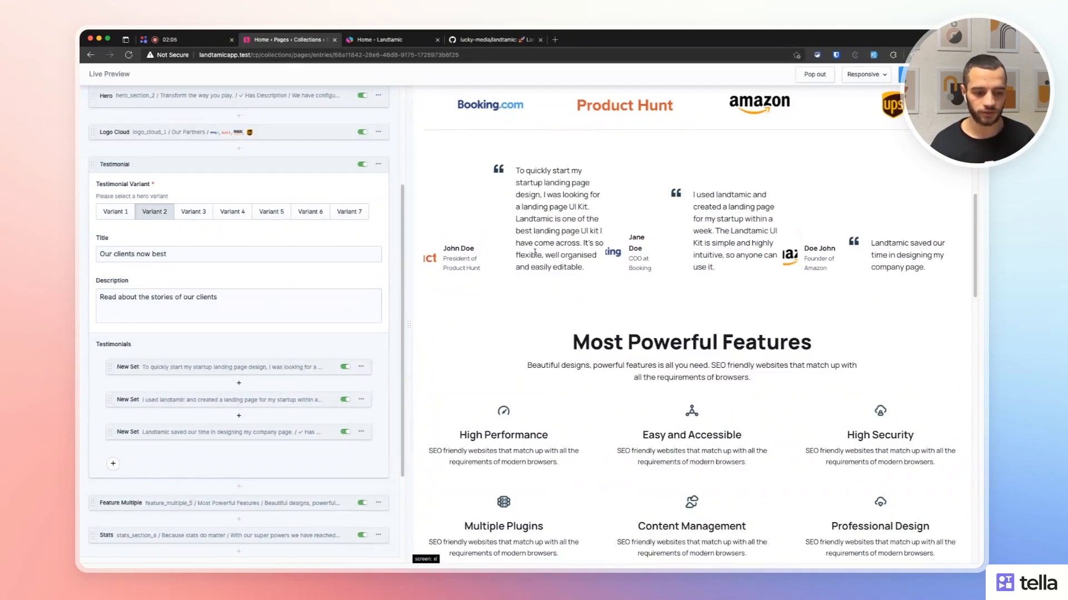
{"action": "left_click", "coordinate": [196, 212]}
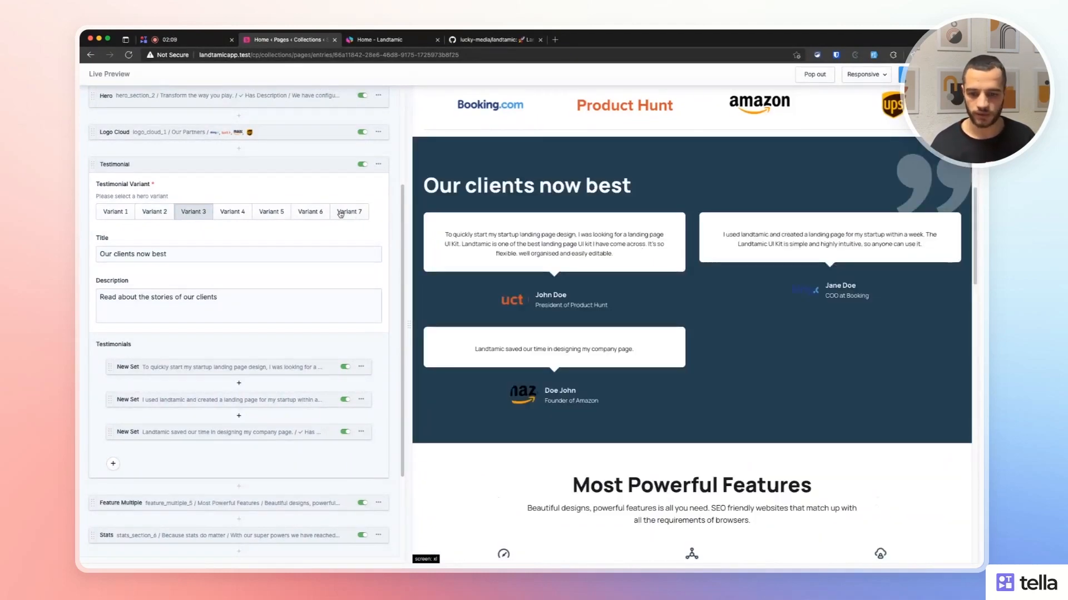
{"action": "left_click", "coordinate": [341, 213]}
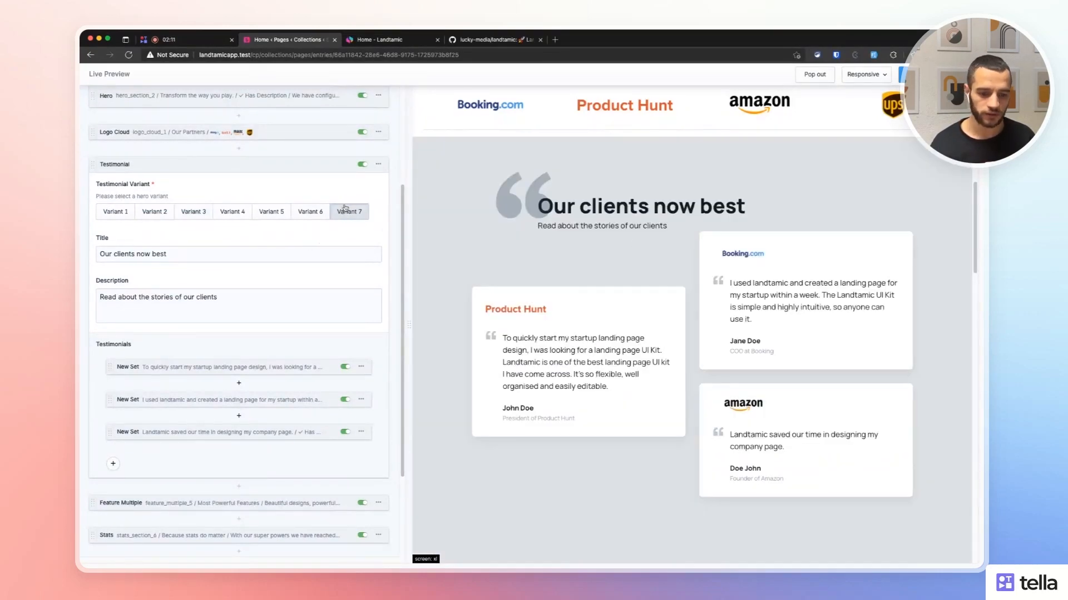
{"action": "left_click", "coordinate": [196, 164]}
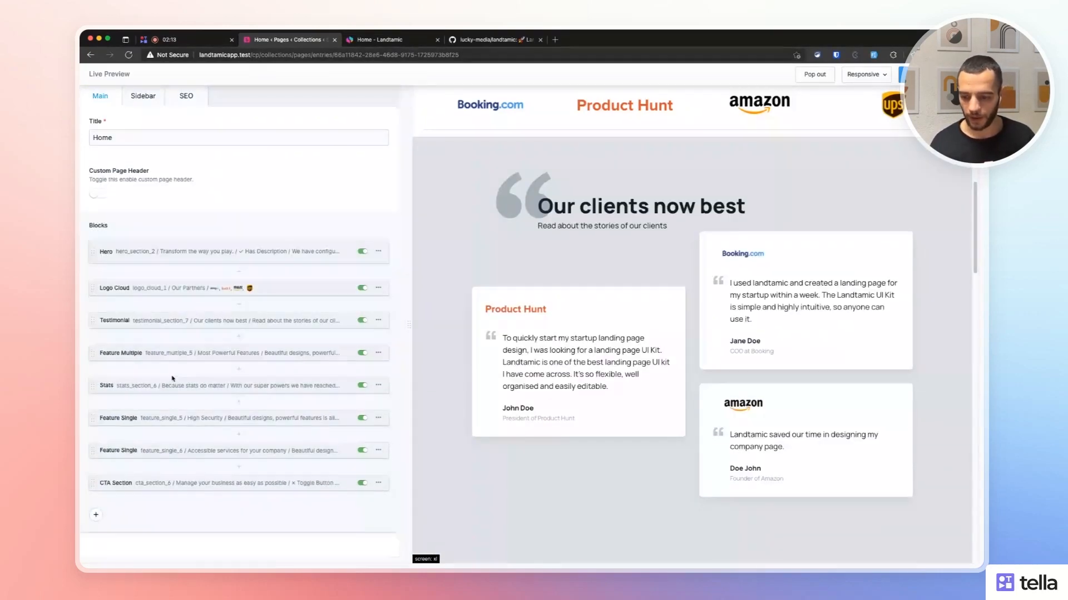
Show the addable block types list for the Home page, from Hero to Contact Section.
{"action": "left_click", "coordinate": [96, 515]}
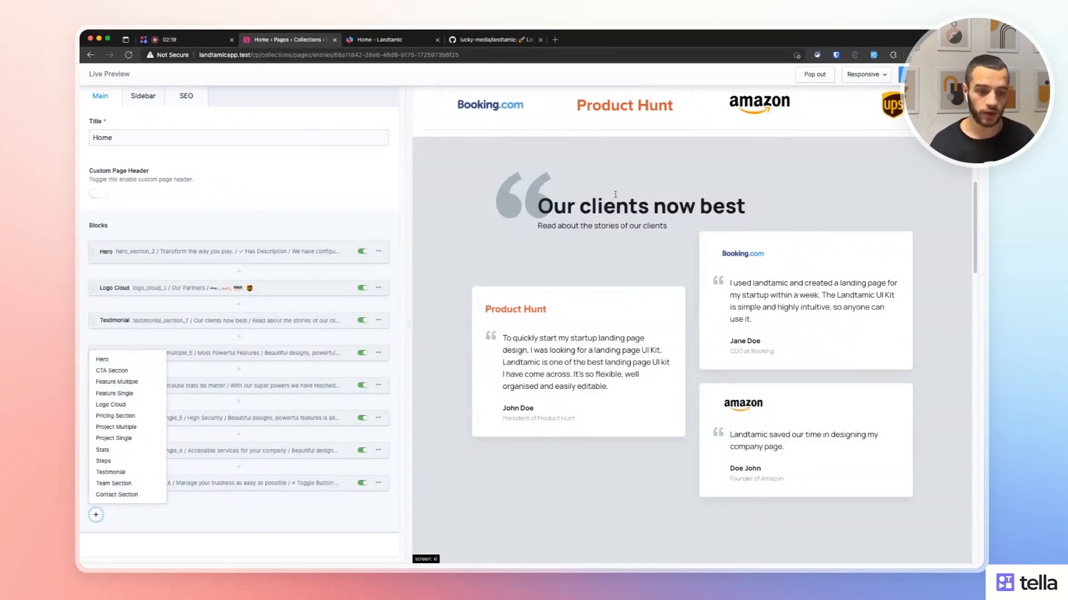
{"action": "left_click", "coordinate": [347, 497]}
{"action": "left_click", "coordinate": [97, 517]}
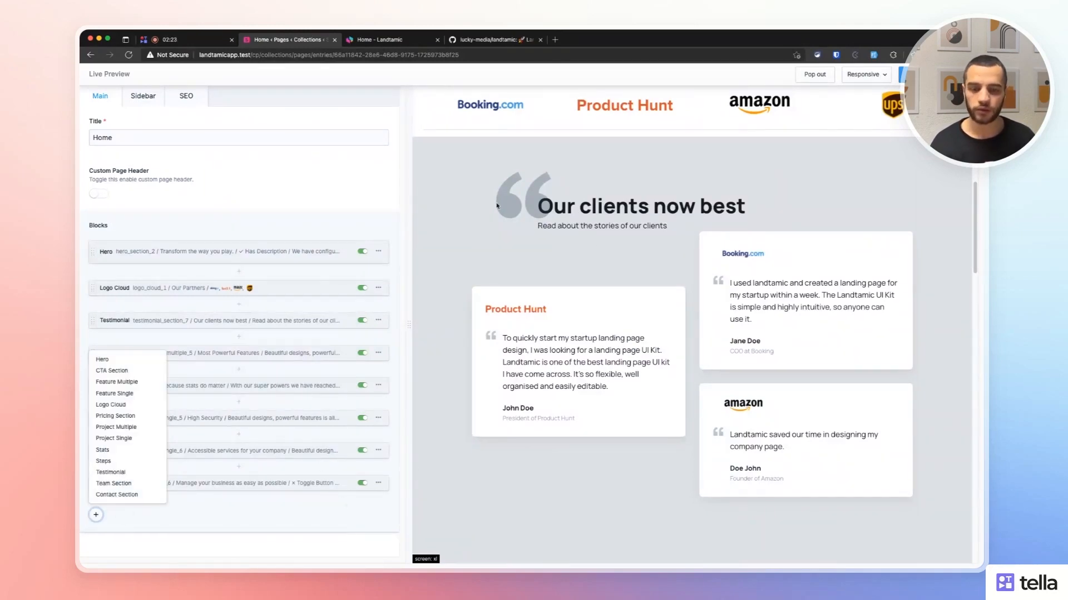
Load landtamic.com in a new tab and browse its All Sets page.
{"action": "key", "text": "super+t"}
{"action": "type", "text": "land"}
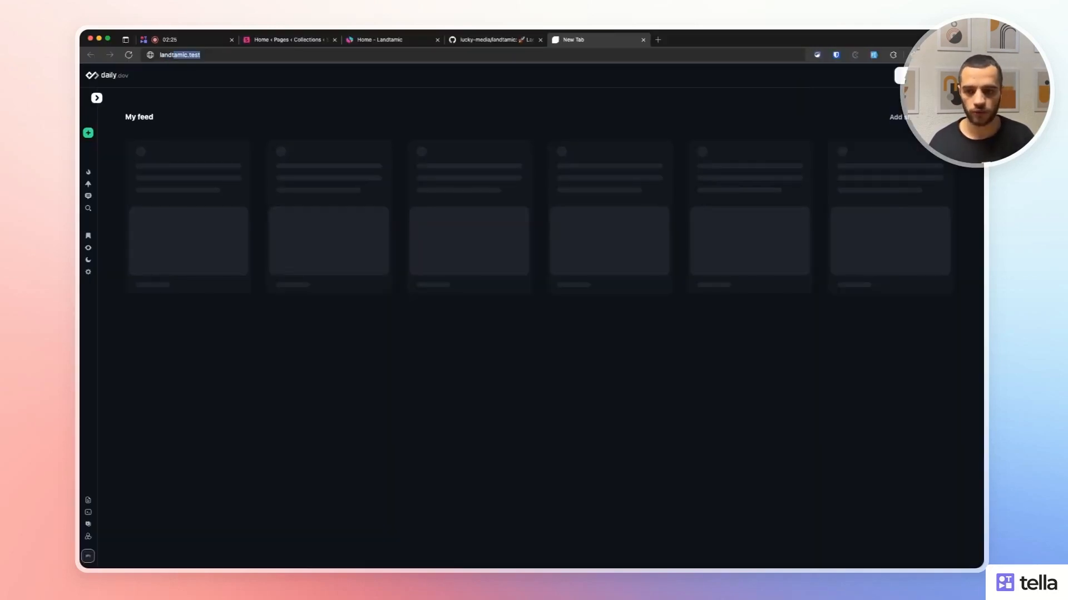
{"action": "type", "text": "tamic.com"}
{"action": "key", "text": "Return"}
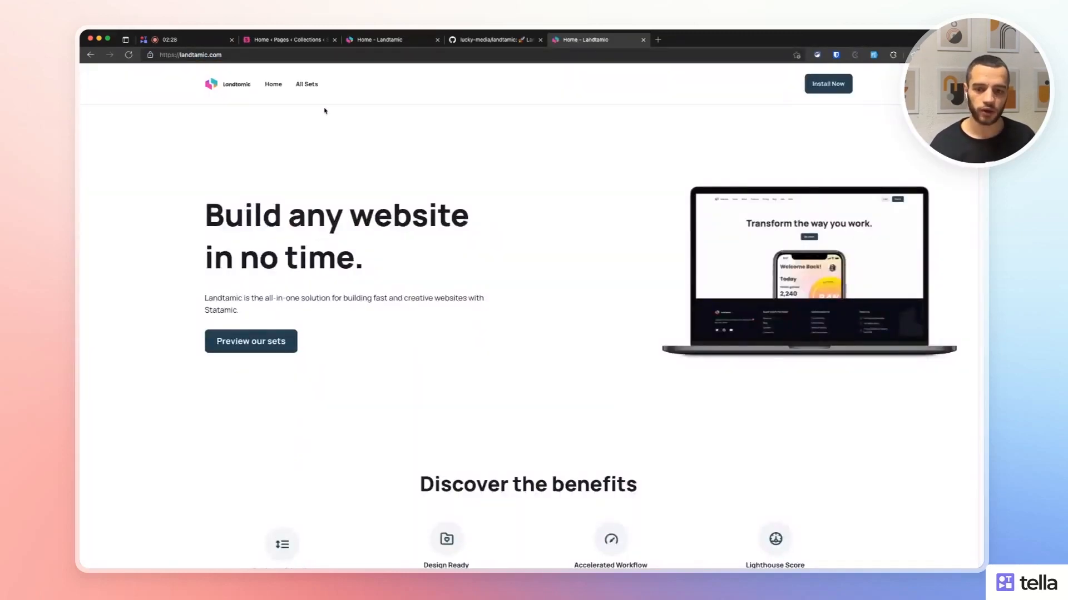
{"action": "left_click", "coordinate": [307, 84]}
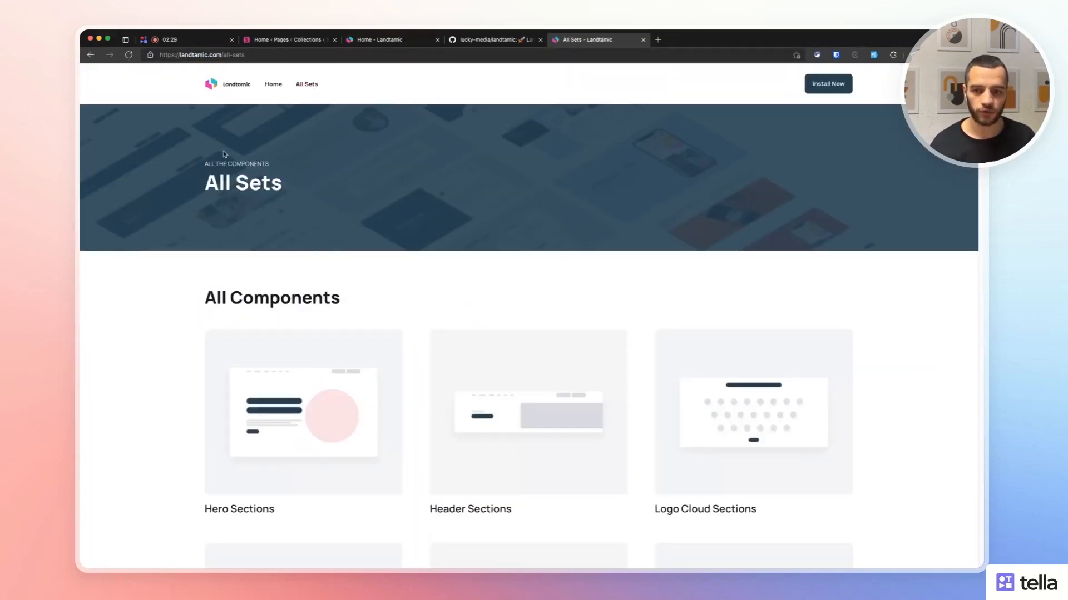
{"action": "scroll", "coordinate": [198, 206], "scroll_direction": "down", "scroll_amount": 4}
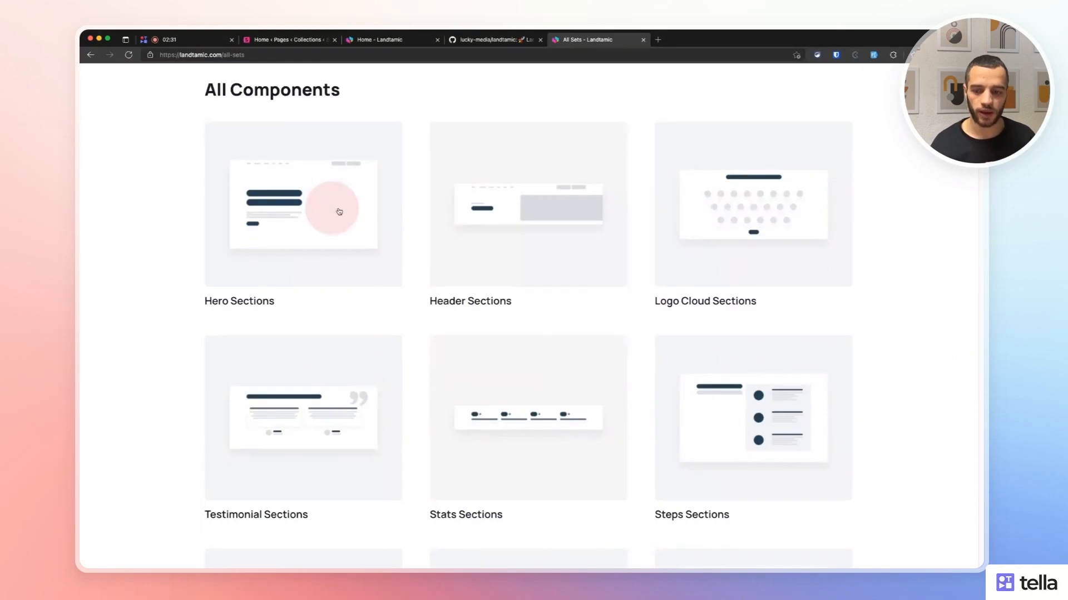
{"action": "scroll", "coordinate": [820, 224], "scroll_direction": "down", "scroll_amount": 2}
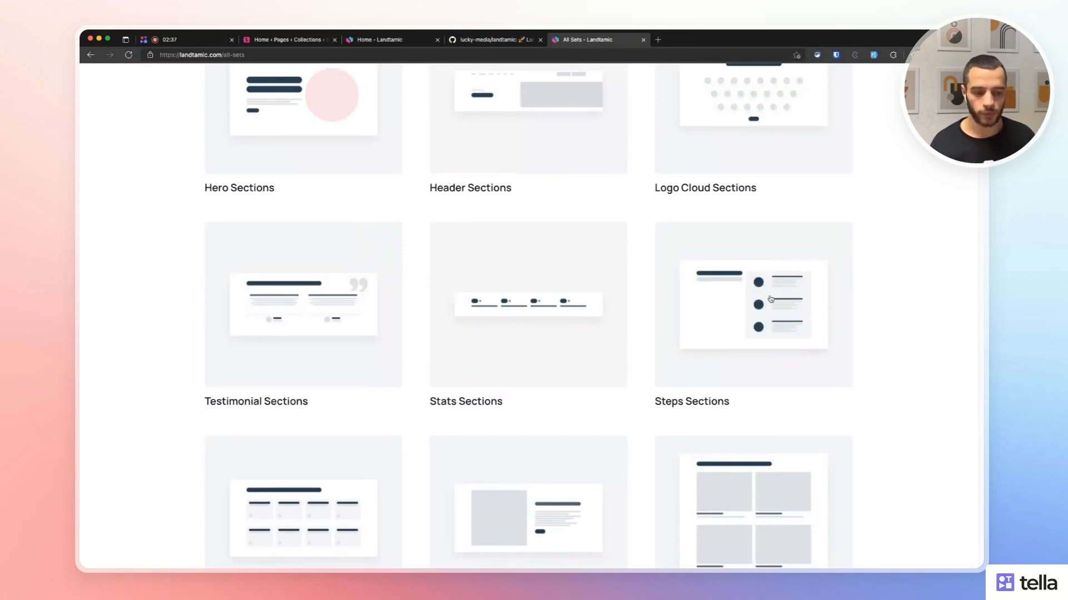
{"action": "scroll", "coordinate": [723, 303], "scroll_direction": "down", "scroll_amount": 1}
View the Steps Sections examples, then return to the Statamic editor with the block list closed.
{"action": "left_click", "coordinate": [723, 304]}
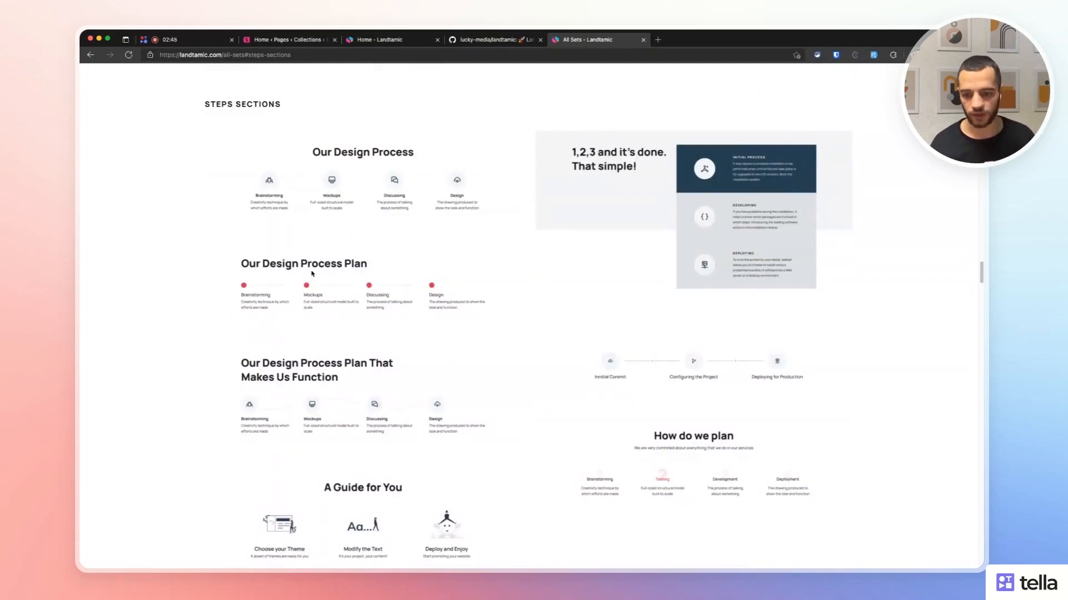
{"action": "scroll", "coordinate": [764, 371], "scroll_direction": "down", "scroll_amount": 1}
{"action": "scroll", "coordinate": [792, 431], "scroll_direction": "down", "scroll_amount": 4}
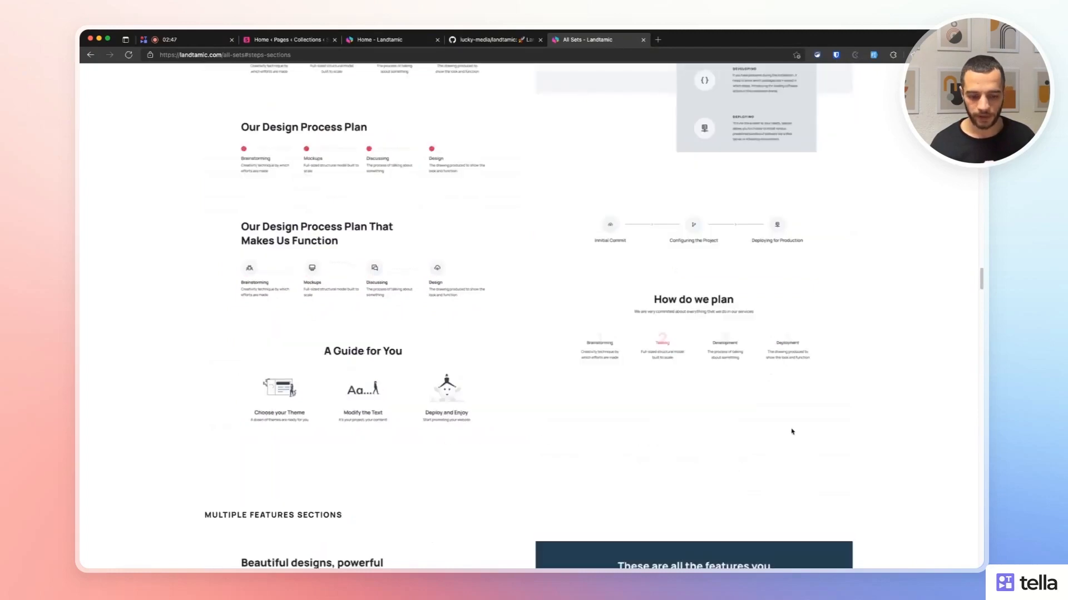
{"action": "left_click", "coordinate": [305, 36]}
{"action": "left_click", "coordinate": [189, 228]}
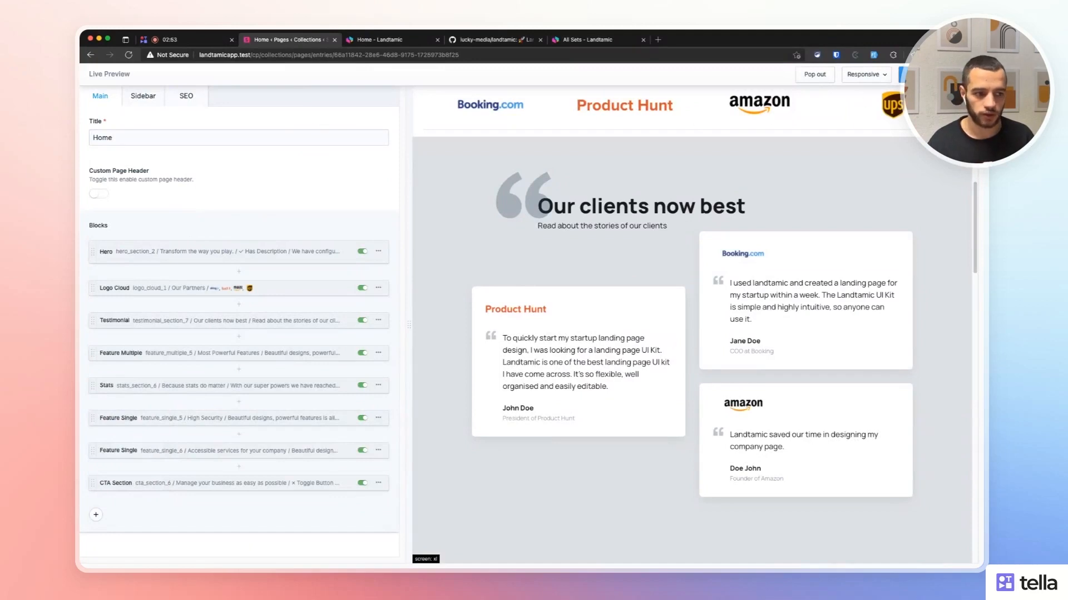
Create a new Pages entry titled 'Test page' and save and publish it.
{"action": "left_click", "coordinate": [970, 74]}
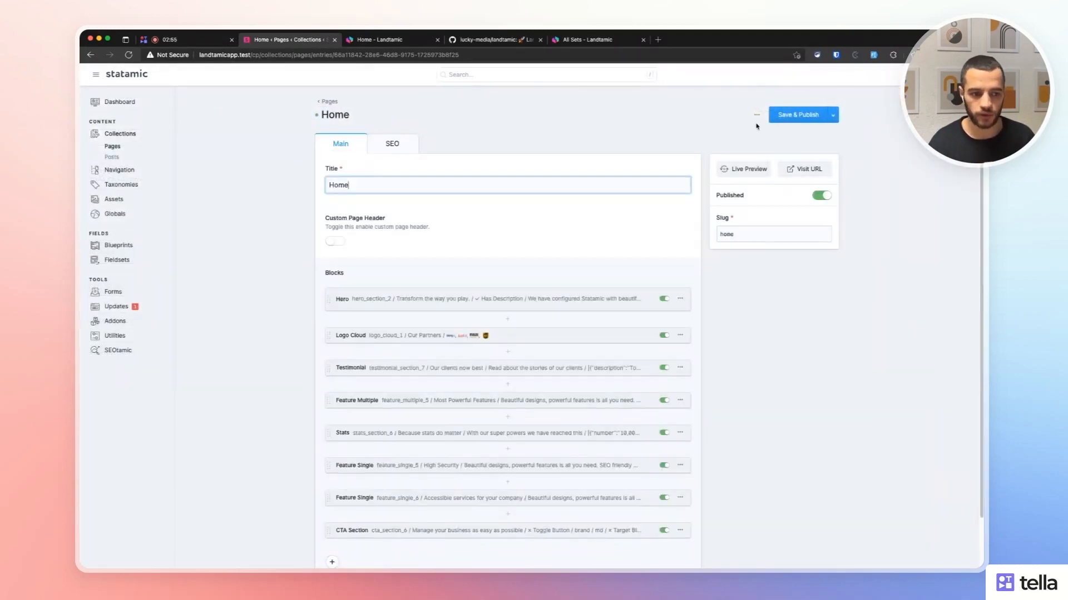
{"action": "left_click", "coordinate": [756, 115]}
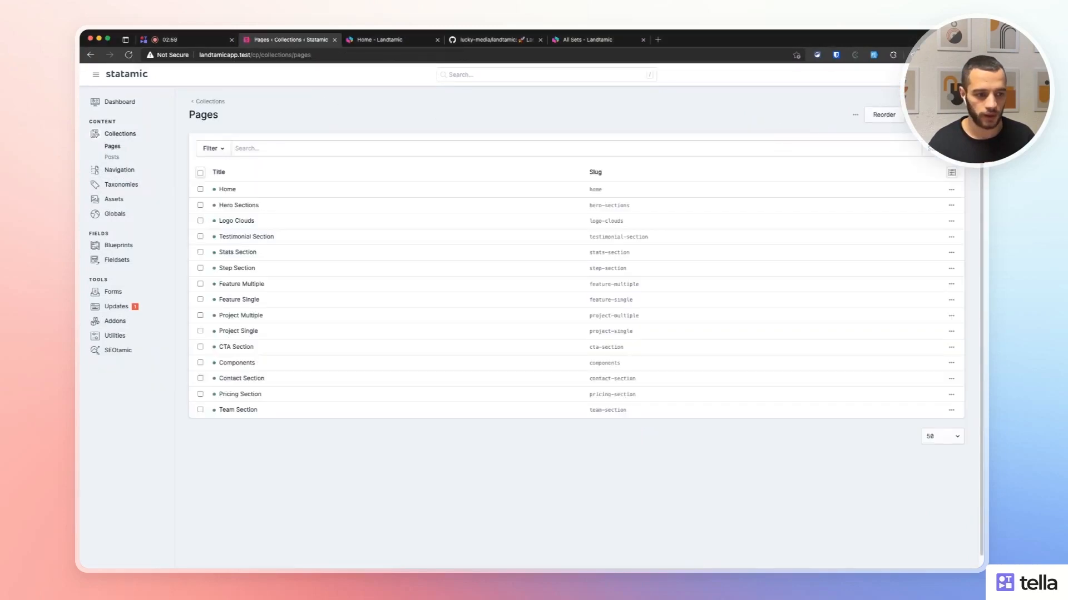
{"action": "left_click", "coordinate": [936, 114]}
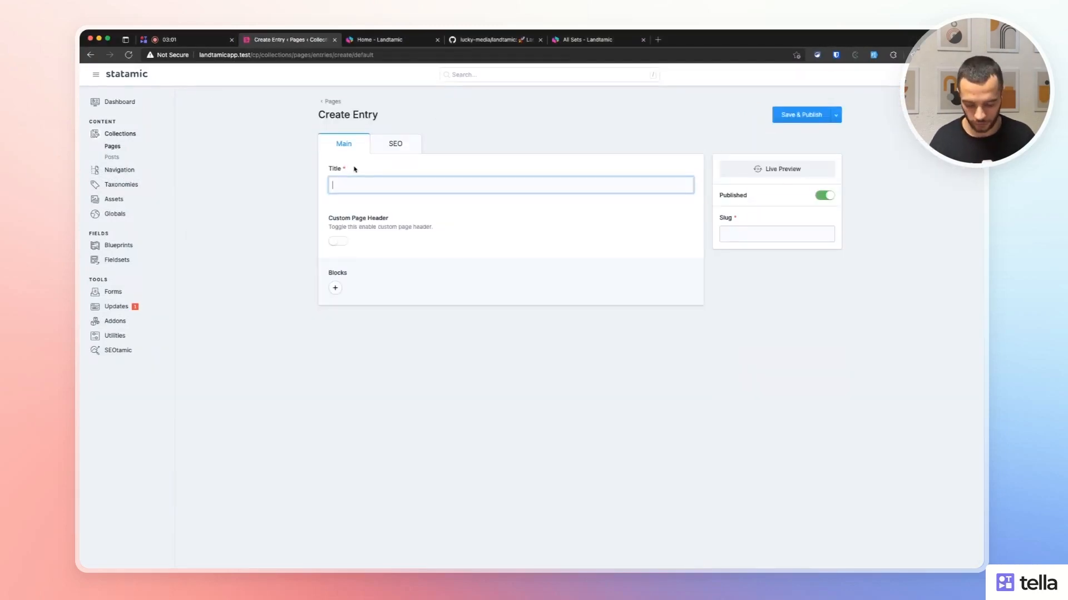
{"action": "type", "text": "Test"}
{"action": "key", "text": "BackSpace"}
{"action": "key", "text": "BackSpace"}
{"action": "type", "text": "st"}
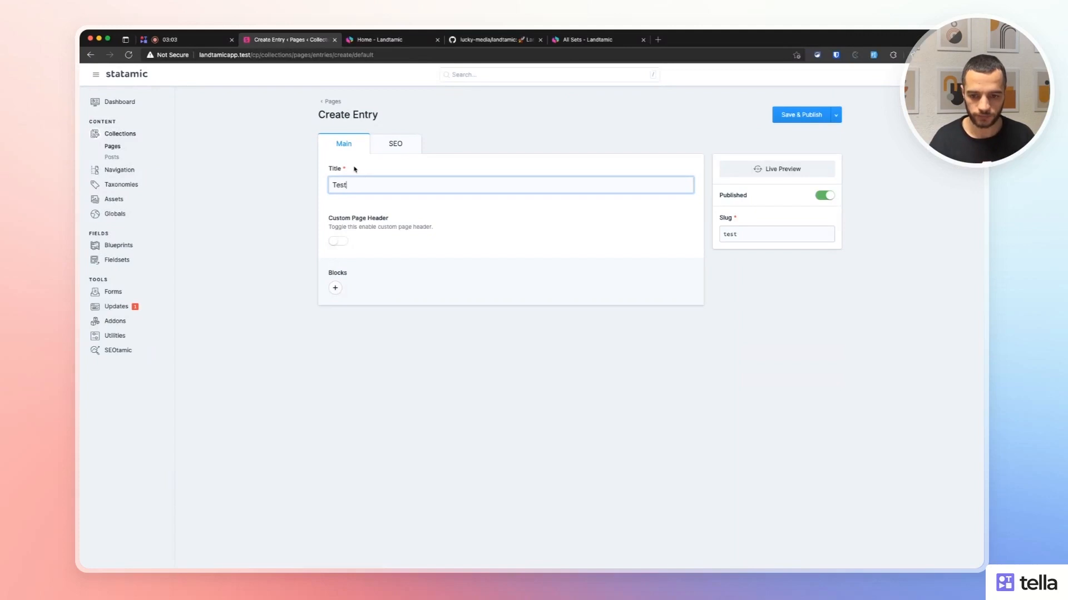
{"action": "type", "text": " page"}
{"action": "left_click", "coordinate": [800, 114]}
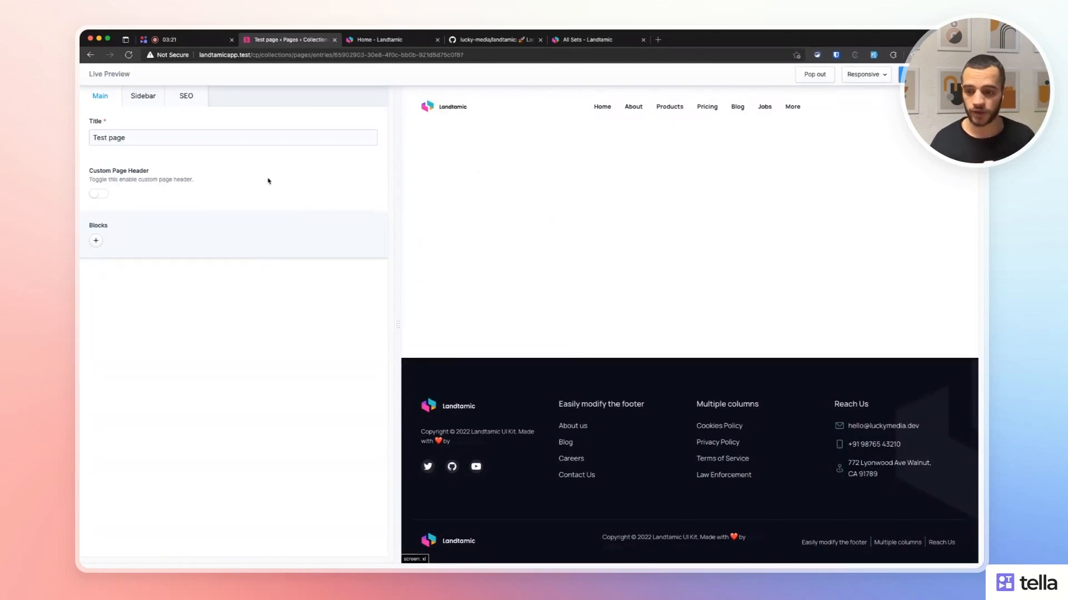
Enable the custom page header with the subtitle 'This is my test page.'.
{"action": "triple_click", "coordinate": [140, 140]}
{"action": "left_click", "coordinate": [140, 160]}
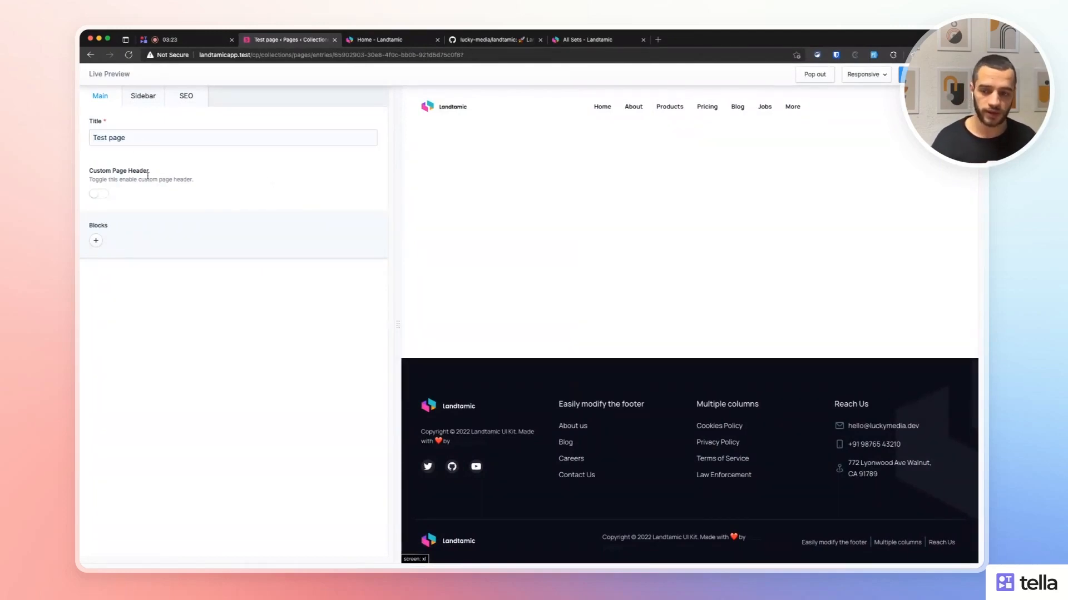
{"action": "left_click", "coordinate": [100, 194]}
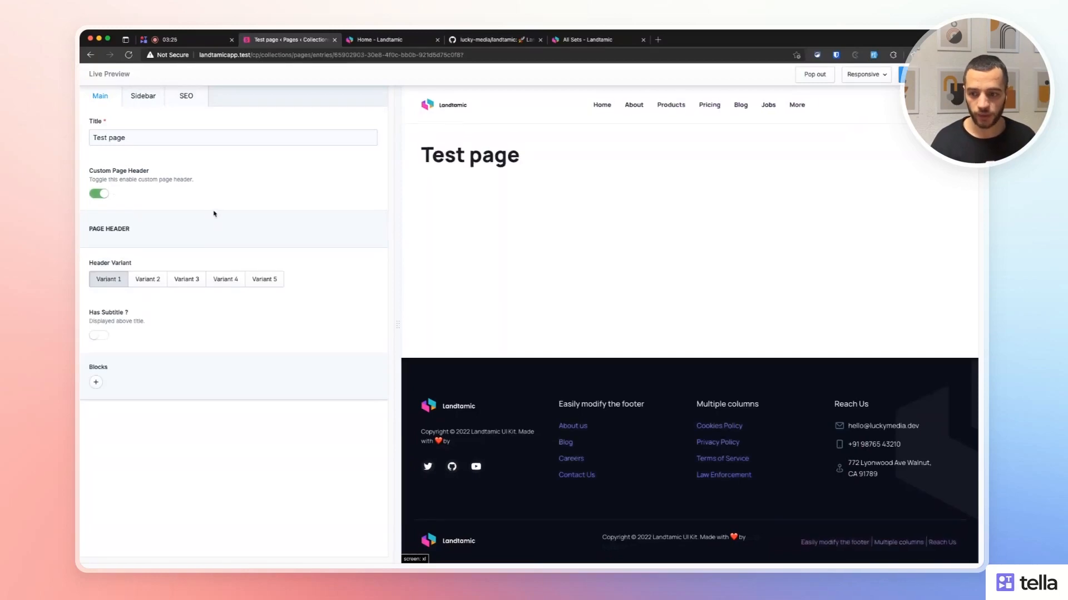
{"action": "left_click_drag", "start_coordinate": [420, 160], "coordinate": [510, 161]}
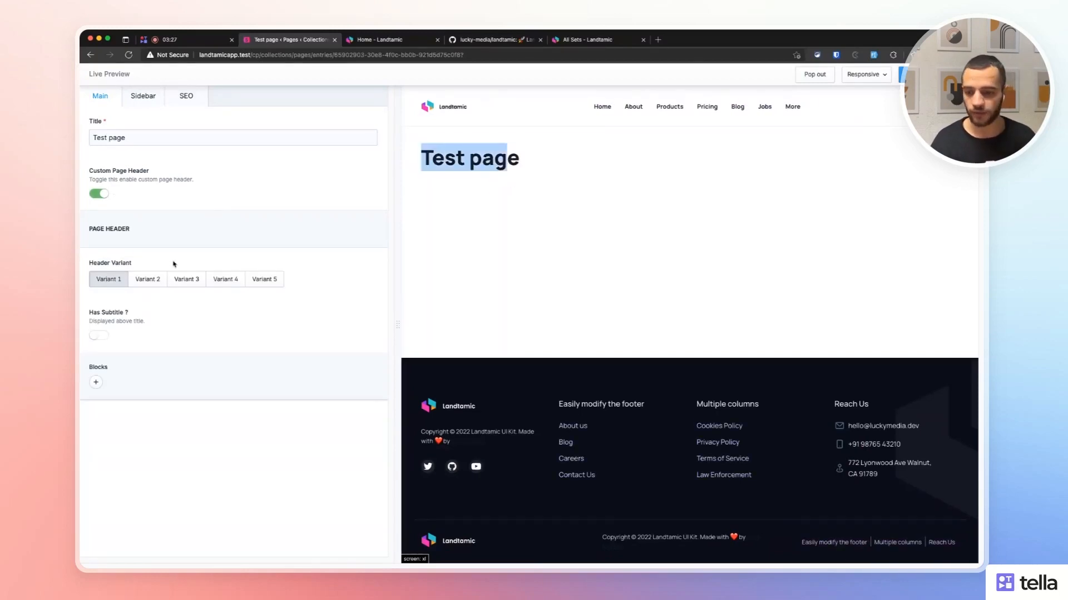
{"action": "left_click", "coordinate": [157, 303]}
{"action": "left_click", "coordinate": [100, 336]}
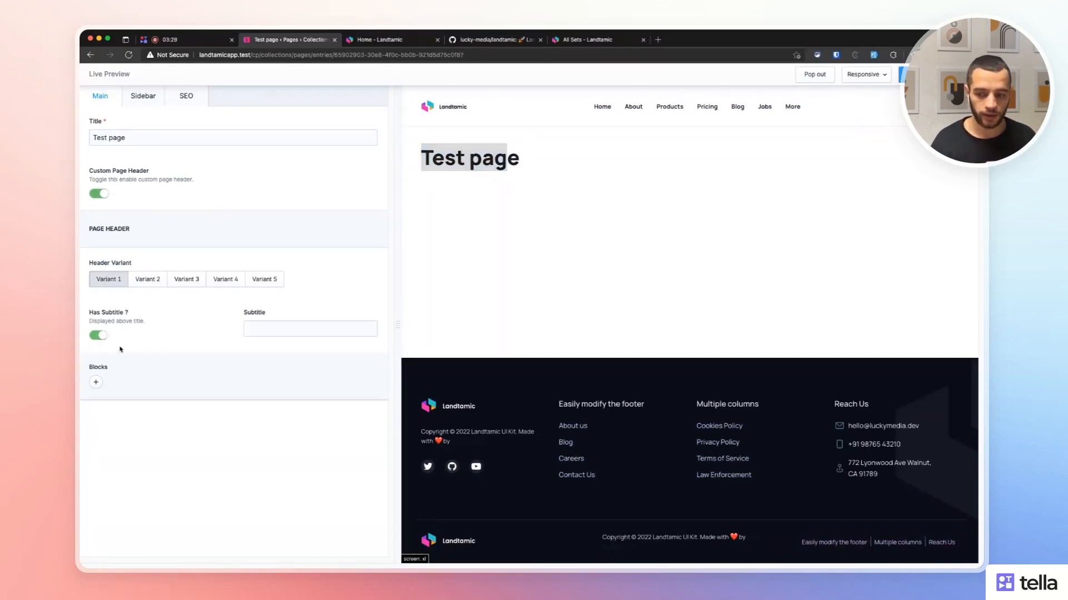
{"action": "left_click", "coordinate": [272, 331]}
{"action": "type", "text": "Thi"}
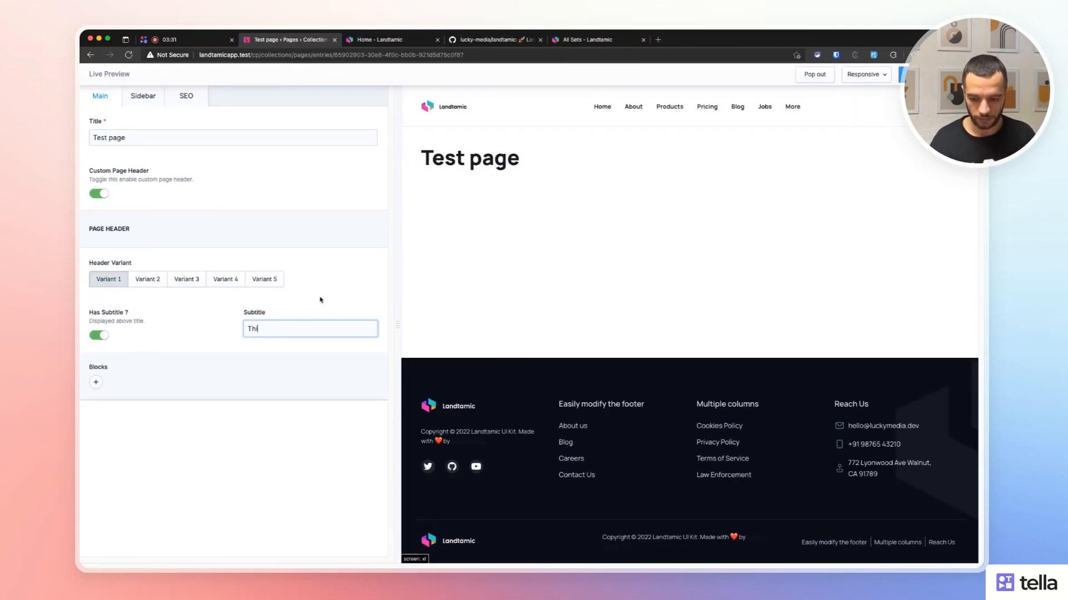
{"action": "type", "text": "s is my test page."}
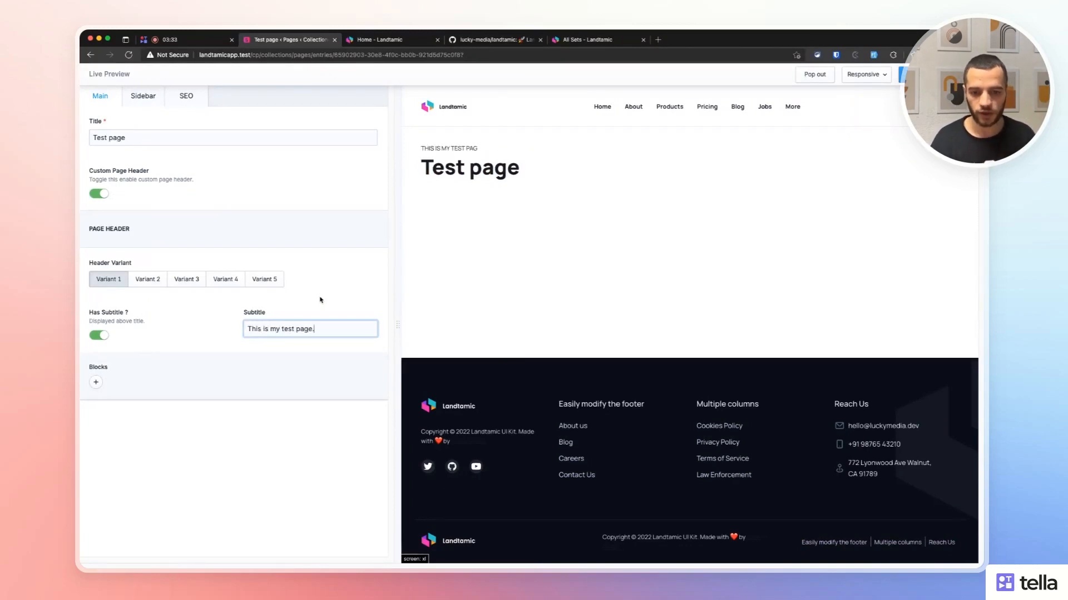
{"action": "left_click_drag", "start_coordinate": [482, 148], "coordinate": [429, 146]}
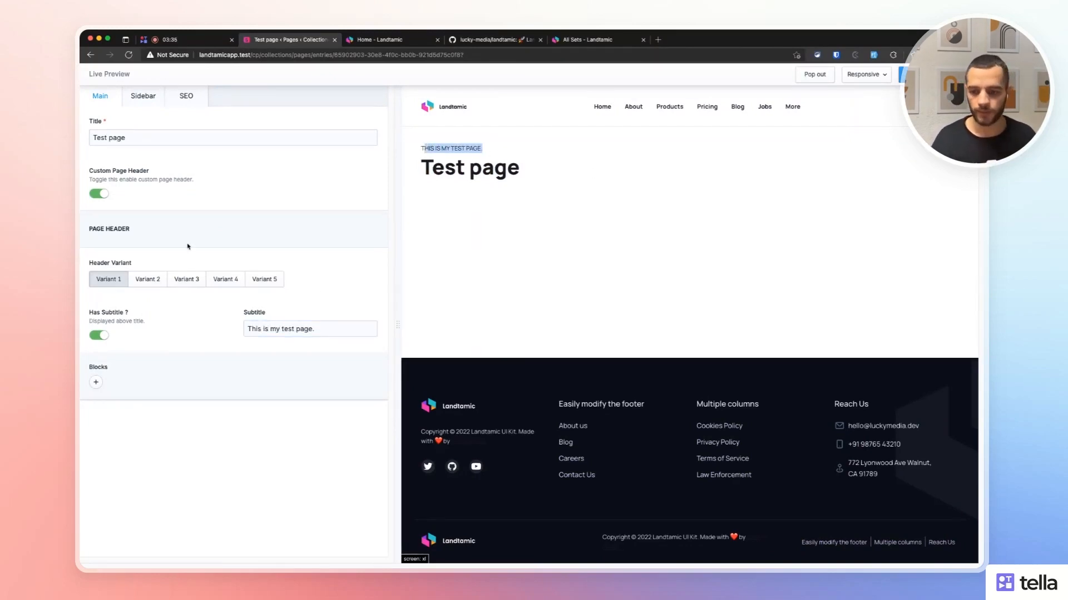
Try header Variants 2–4 and choose the juice-bottles photo as the header image.
{"action": "left_click", "coordinate": [142, 280]}
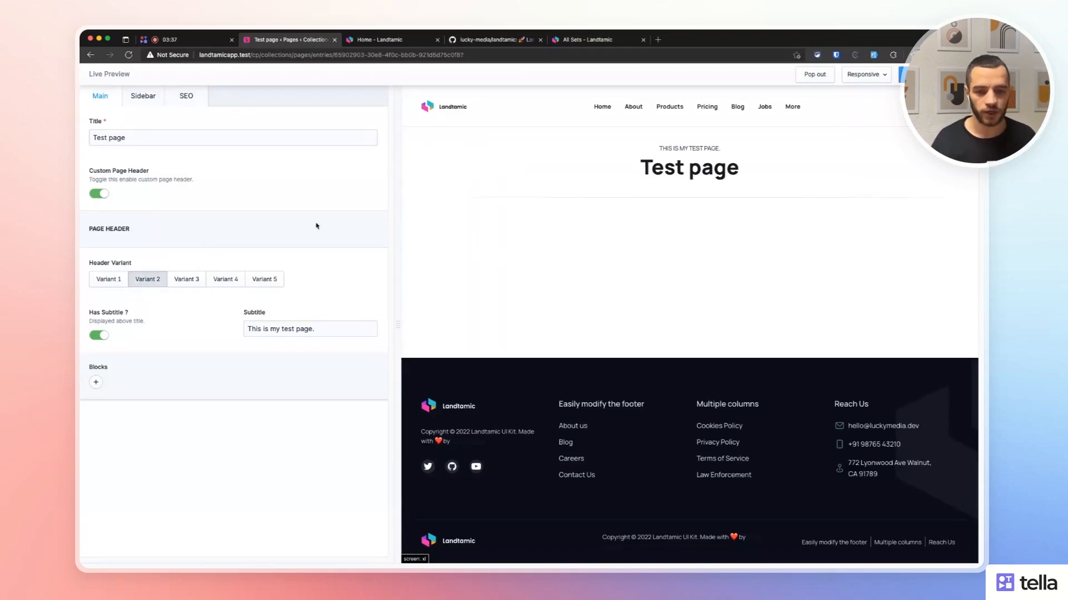
{"action": "left_click", "coordinate": [204, 283]}
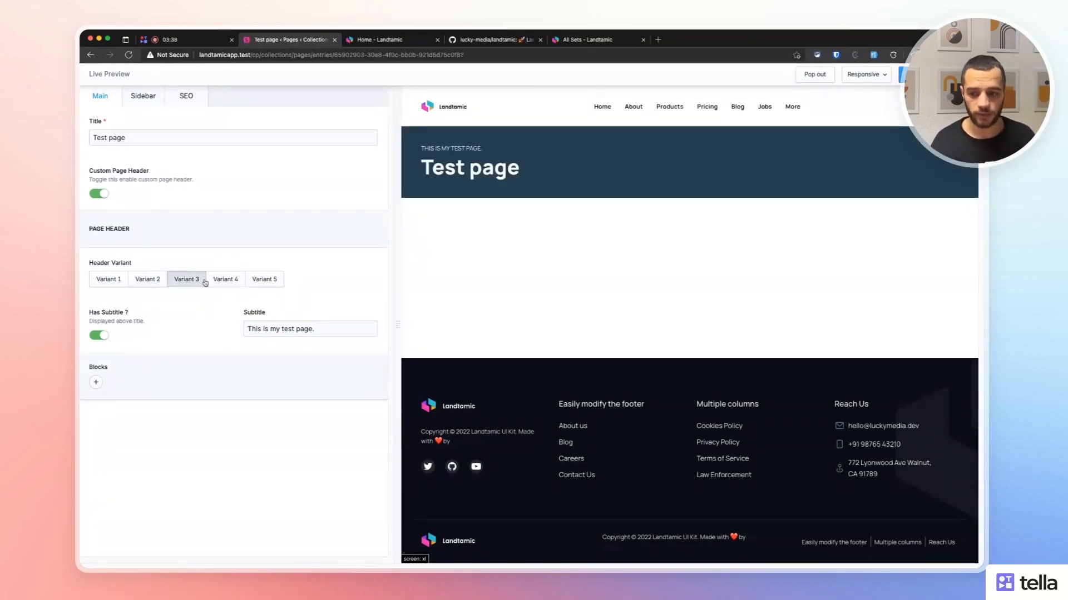
{"action": "left_click_drag", "start_coordinate": [425, 145], "coordinate": [560, 175]}
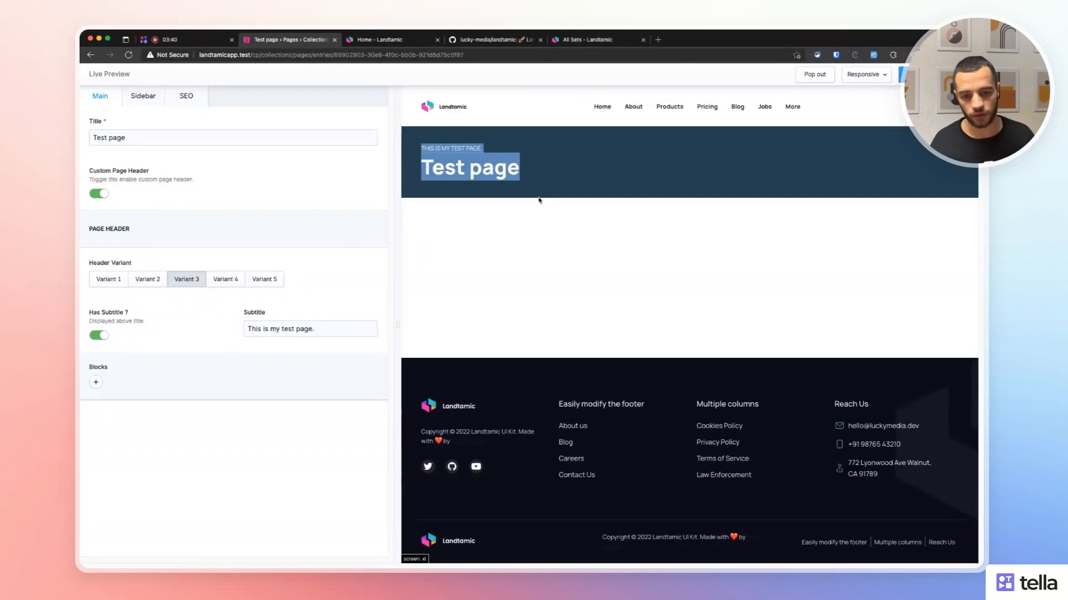
{"action": "left_click", "coordinate": [236, 282]}
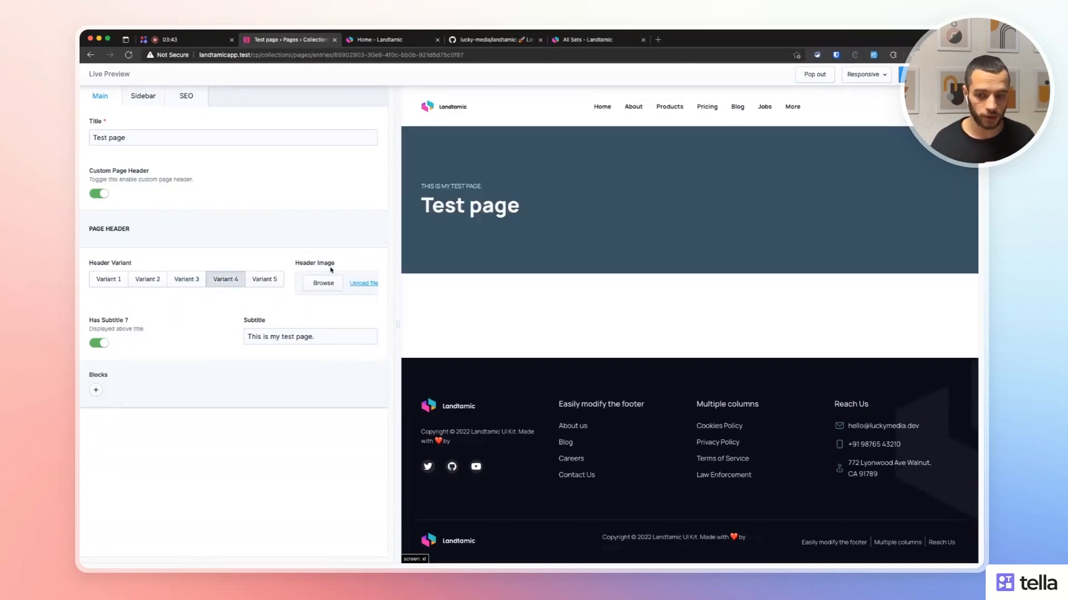
{"action": "left_click", "coordinate": [324, 284]}
{"action": "scroll", "coordinate": [533, 278], "scroll_direction": "down", "scroll_amount": 3}
{"action": "scroll", "coordinate": [533, 278], "scroll_direction": "down", "scroll_amount": 5}
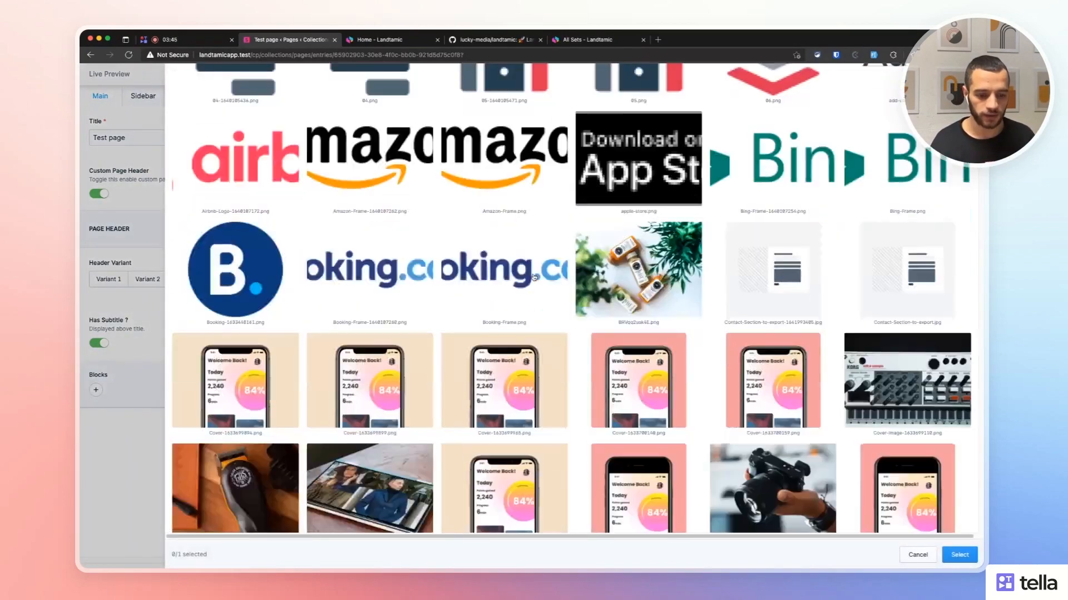
{"action": "double_click", "coordinate": [625, 279]}
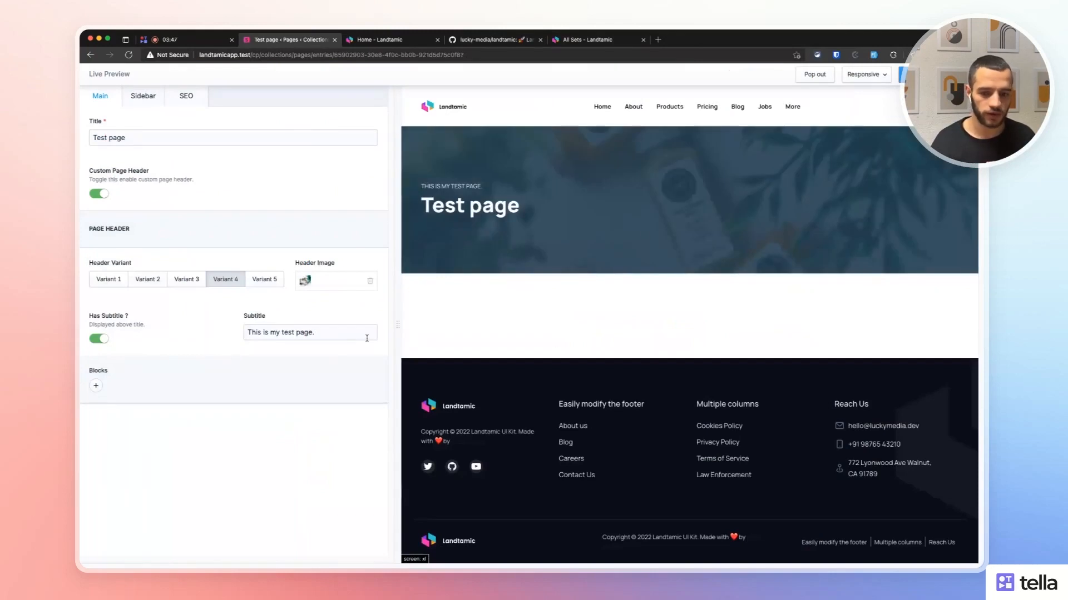
Switch the page header to Variant 5 and check it in the preview.
{"action": "left_click", "coordinate": [265, 279]}
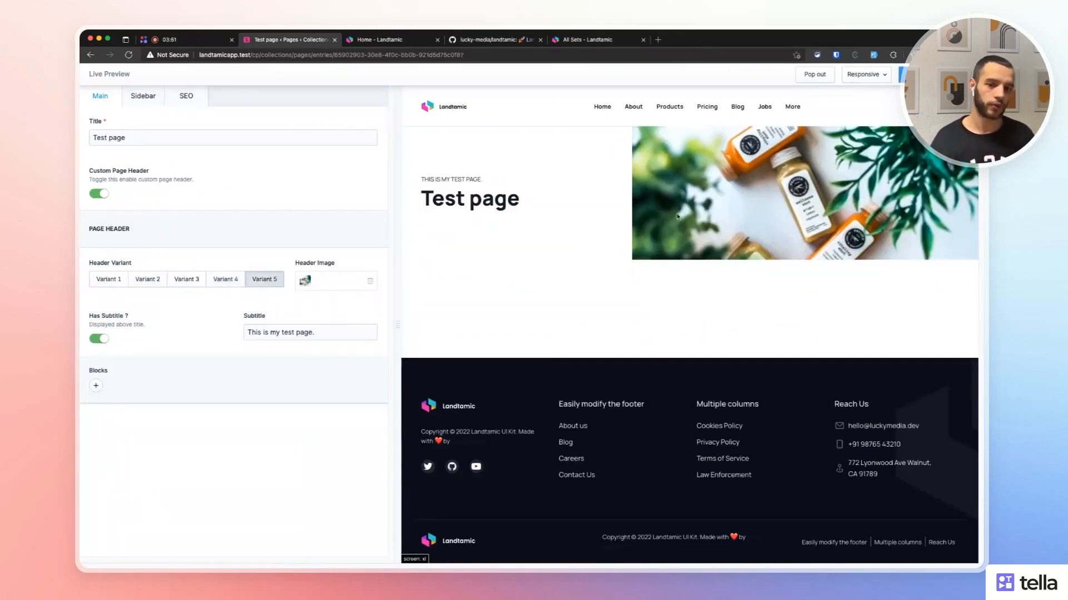
{"action": "left_click_drag", "start_coordinate": [411, 182], "coordinate": [515, 207]}
{"action": "left_click", "coordinate": [516, 208]}
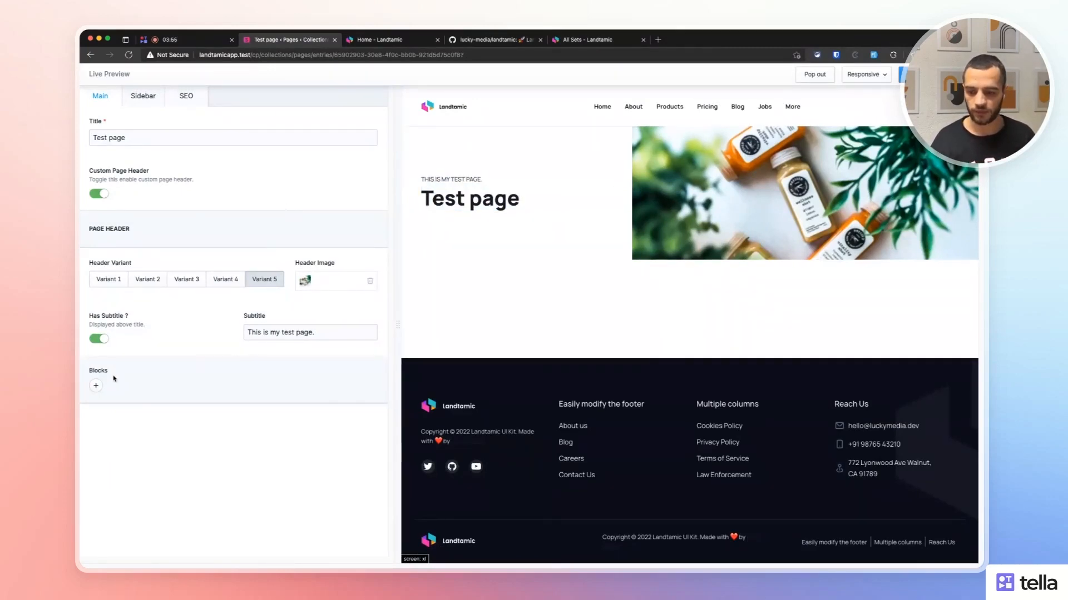
{"action": "left_click", "coordinate": [96, 385]}
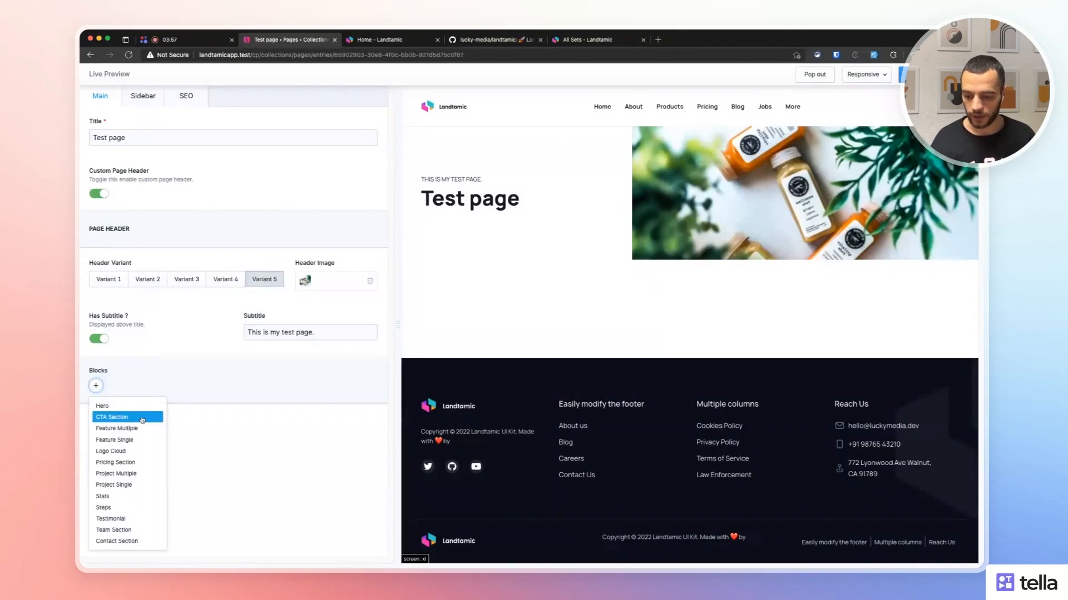
Add a Contact Section block with location enabled and Location Title 'New York'.
{"action": "left_click", "coordinate": [118, 541]}
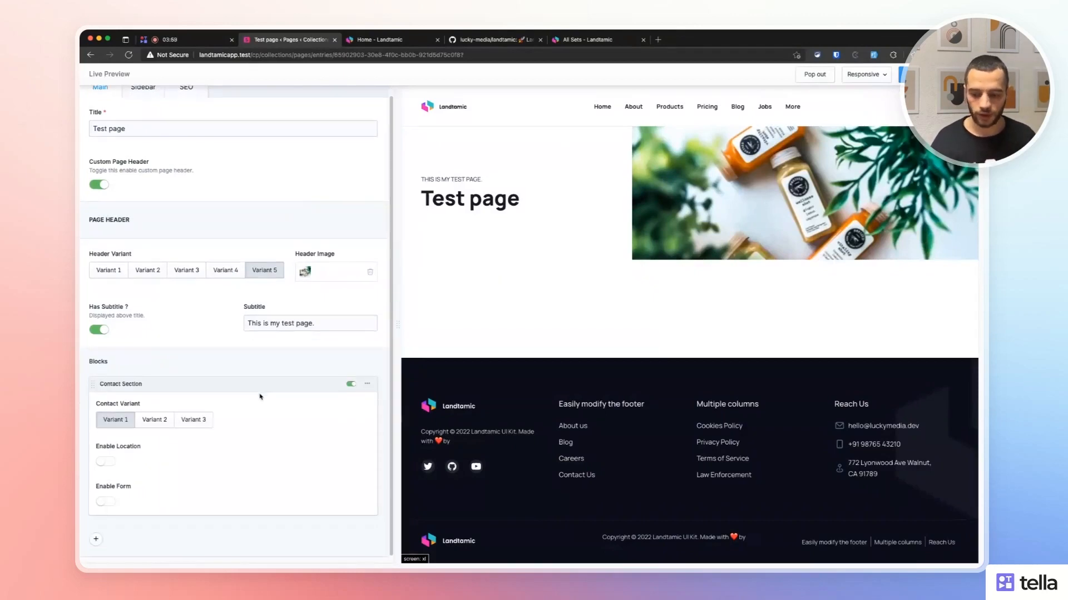
{"action": "left_click", "coordinate": [105, 462]}
{"action": "scroll", "coordinate": [206, 460], "scroll_direction": "down", "scroll_amount": 3}
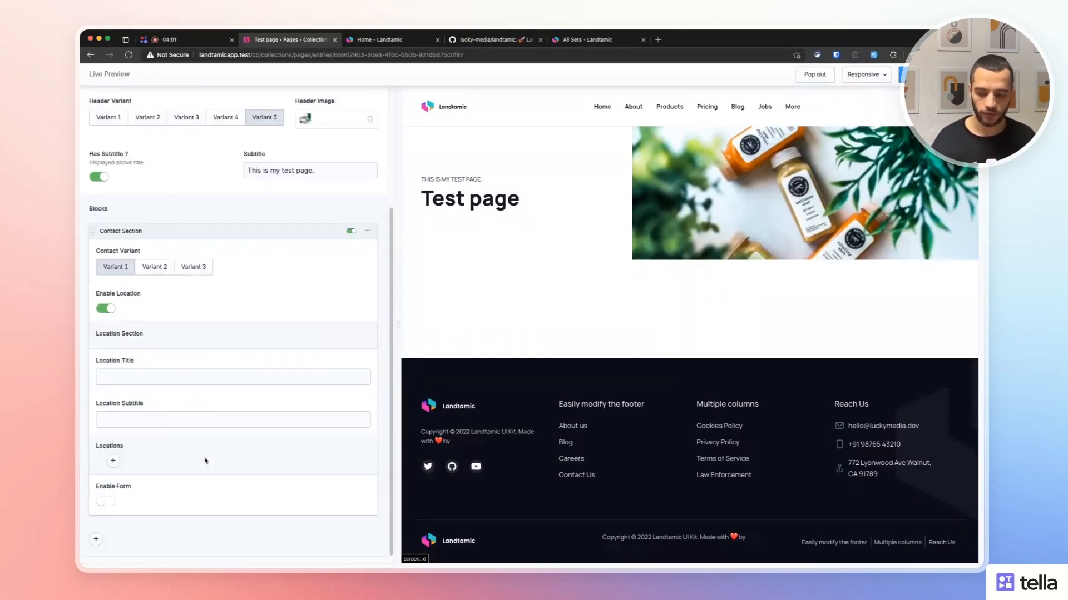
{"action": "left_click", "coordinate": [150, 376]}
{"action": "type", "text": "new Yo"}
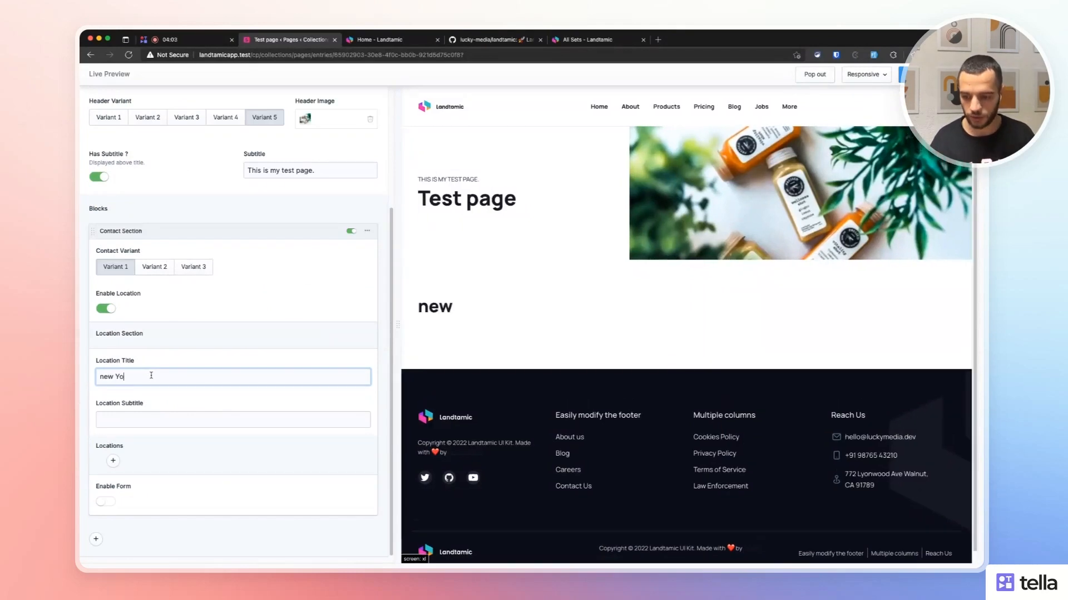
{"action": "key", "text": "BackSpace"}
{"action": "key", "text": "BackSpace"}
{"action": "key", "text": "BackSpace"}
{"action": "key", "text": "BackSpace"}
{"action": "key", "text": "BackSpace"}
{"action": "key", "text": "BackSpace"}
{"action": "type", "text": "New york"}
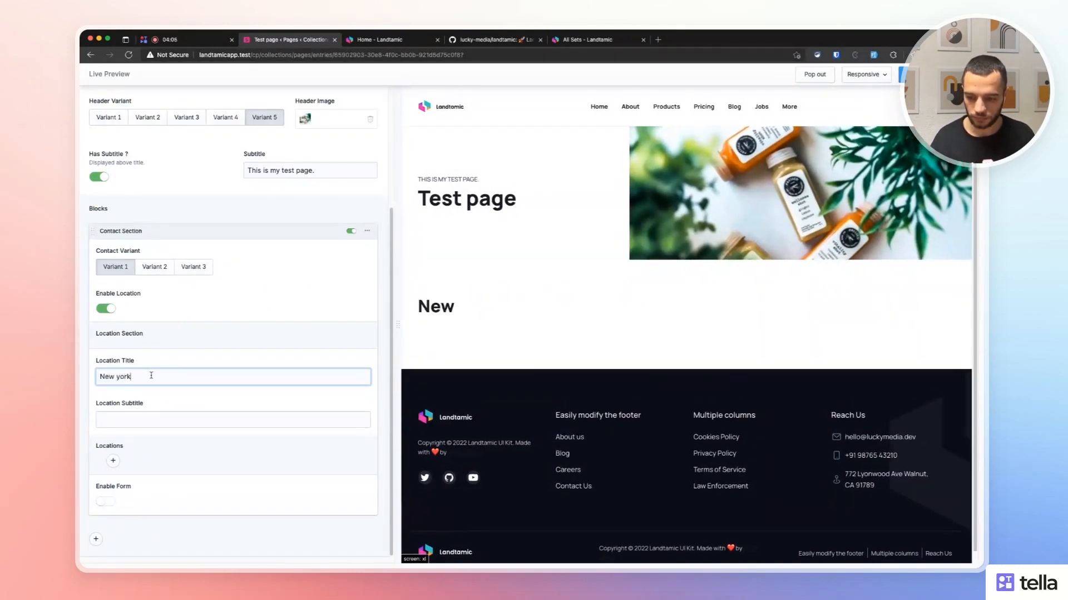
{"action": "key", "text": "BackSpace"}
{"action": "key", "text": "BackSpace"}
{"action": "key", "text": "BackSpace"}
{"action": "key", "text": "BackSpace"}
{"action": "type", "text": "York"}
Retitle the page 'Contact us' with subtitle 'Here is our contact info'.
{"action": "scroll", "coordinate": [151, 374], "scroll_direction": "up", "scroll_amount": 3}
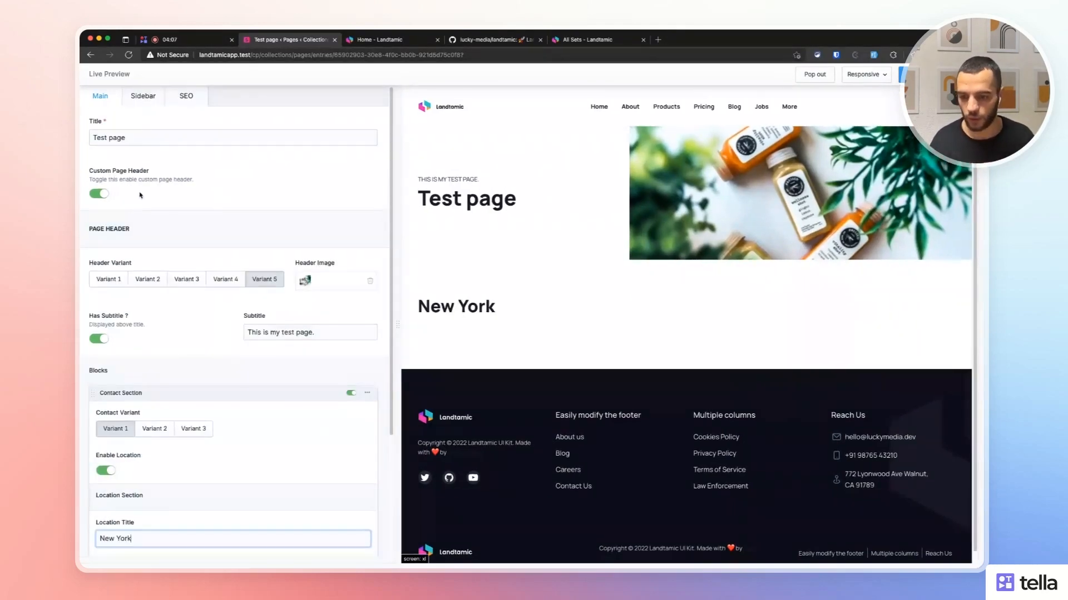
{"action": "triple_click", "coordinate": [133, 138]}
{"action": "type", "text": "Contact us"}
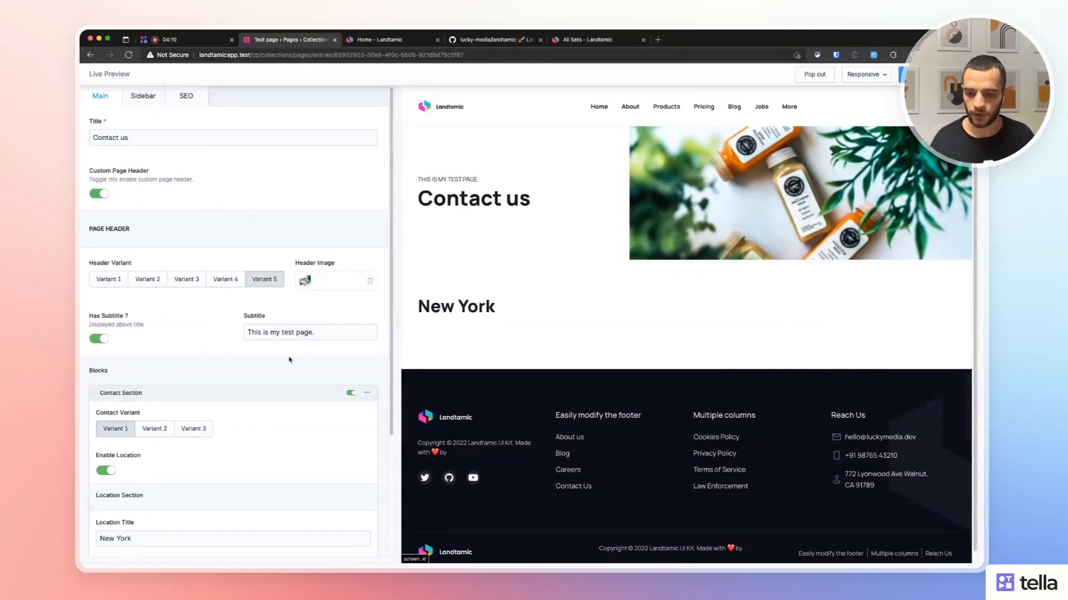
{"action": "triple_click", "coordinate": [248, 328]}
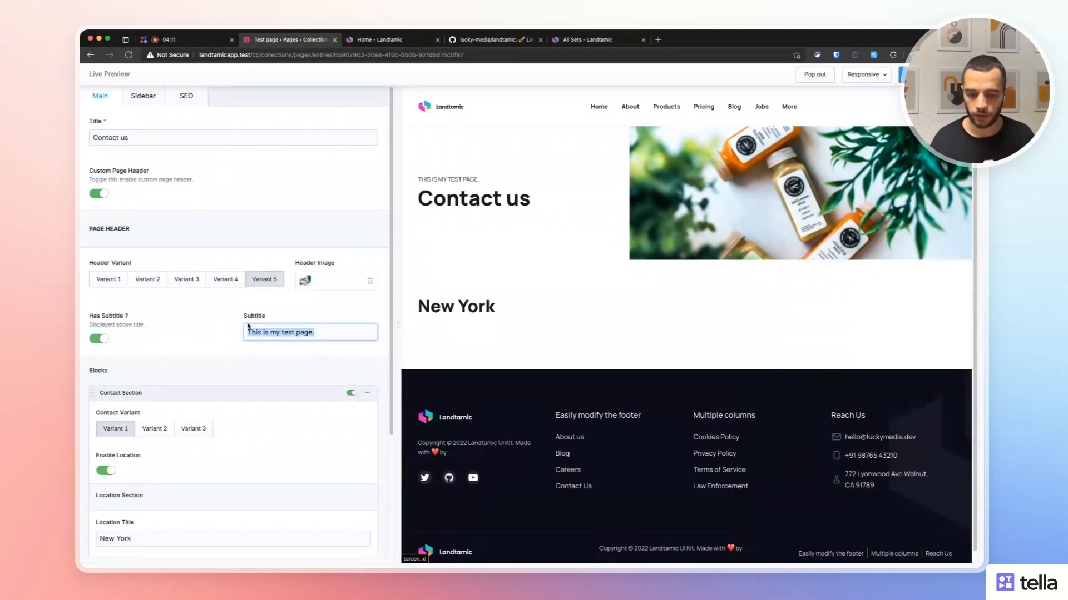
{"action": "type", "text": "He"}
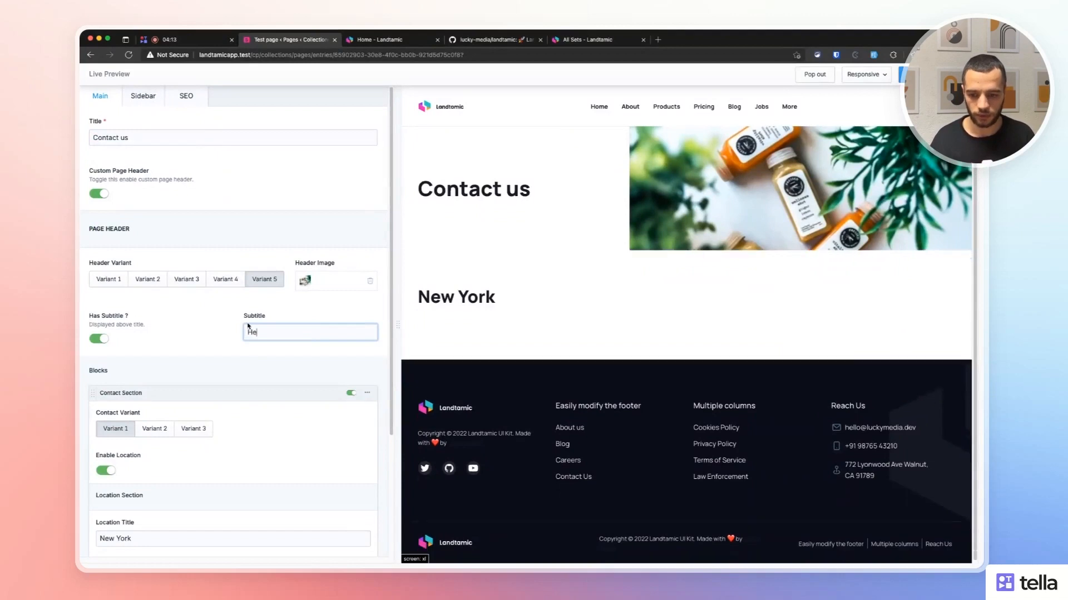
{"action": "type", "text": "re is our contact info"}
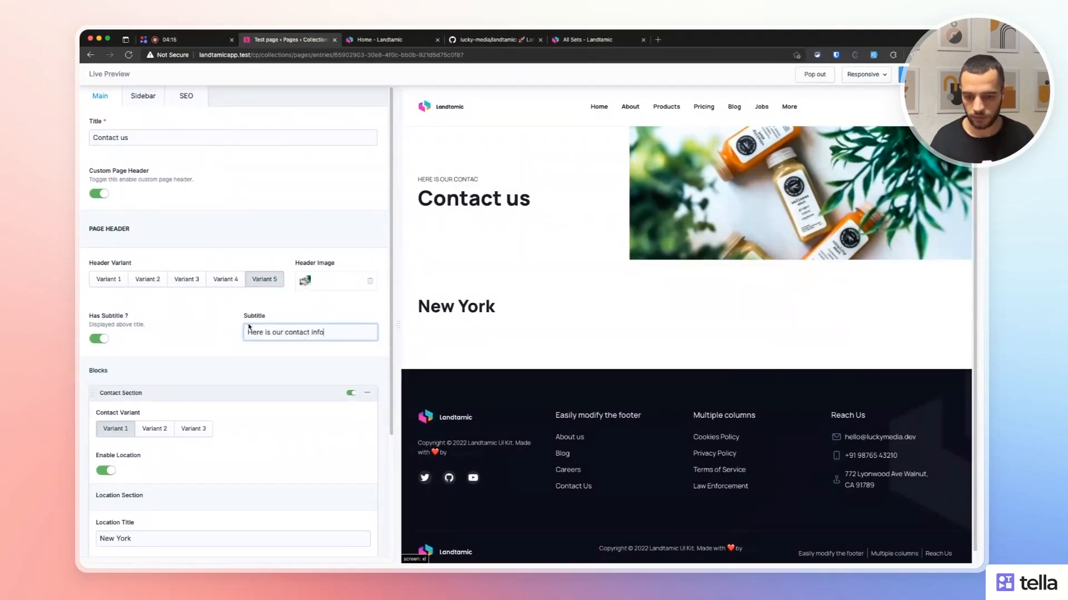
{"action": "left_click", "coordinate": [164, 359]}
Add a new location entry under the Contact Section's Locations and compare with the Landtamic home page.
{"action": "scroll", "coordinate": [164, 360], "scroll_direction": "down", "scroll_amount": 5}
{"action": "left_click", "coordinate": [143, 420]}
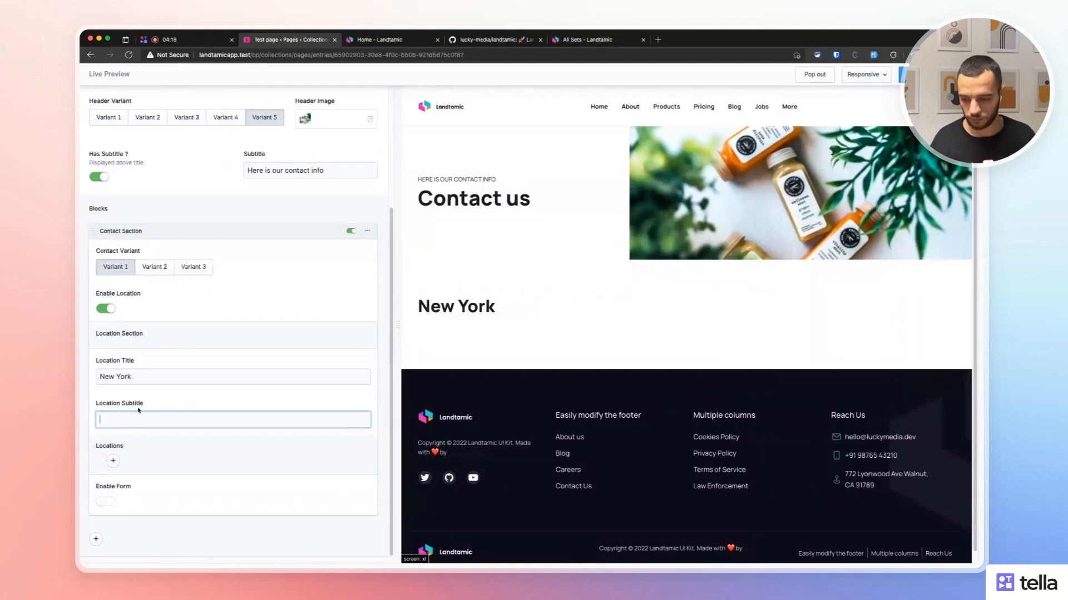
{"action": "left_click", "coordinate": [113, 461]}
{"action": "left_click", "coordinate": [113, 461]}
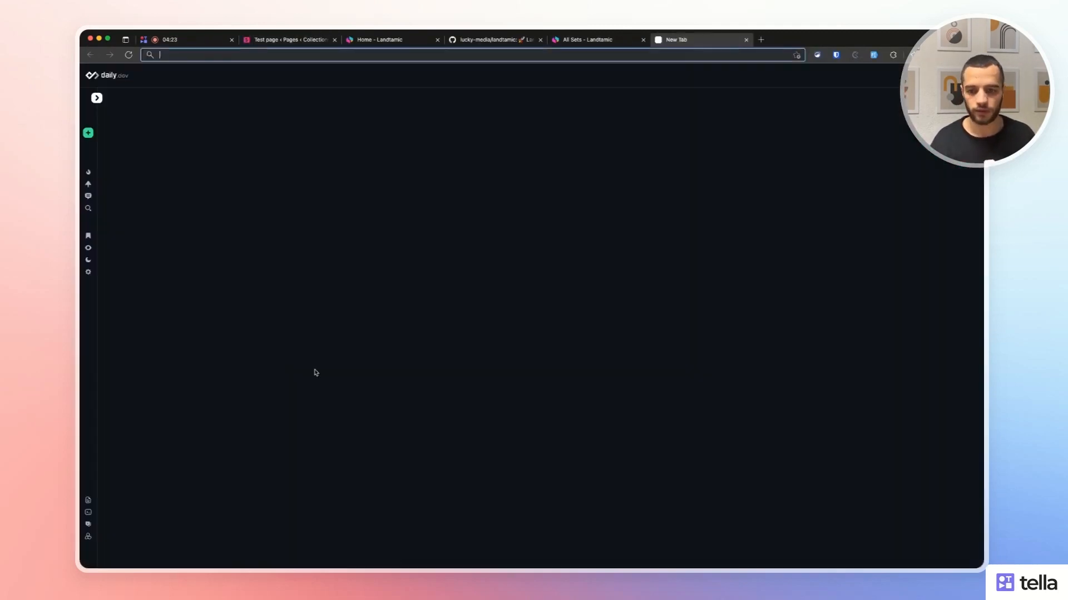
{"action": "key", "text": "super+t"}
{"action": "left_click", "coordinate": [381, 40]}
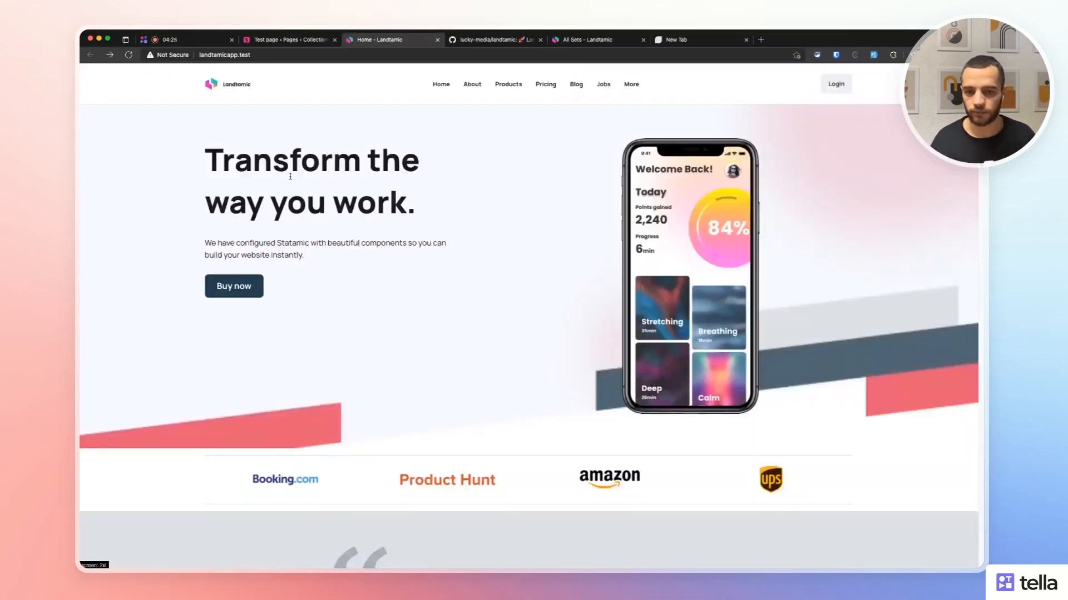
{"action": "left_click", "coordinate": [292, 40]}
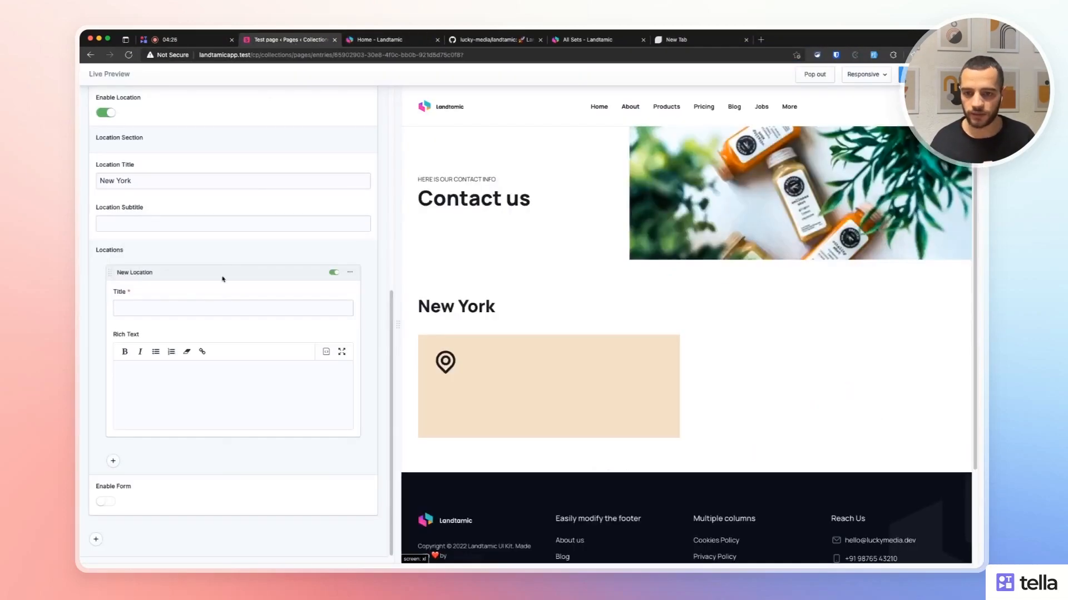
Title the first New York location 'Manhattan Office'.
{"action": "left_click", "coordinate": [184, 307]}
{"action": "type", "text": "Manhatan O"}
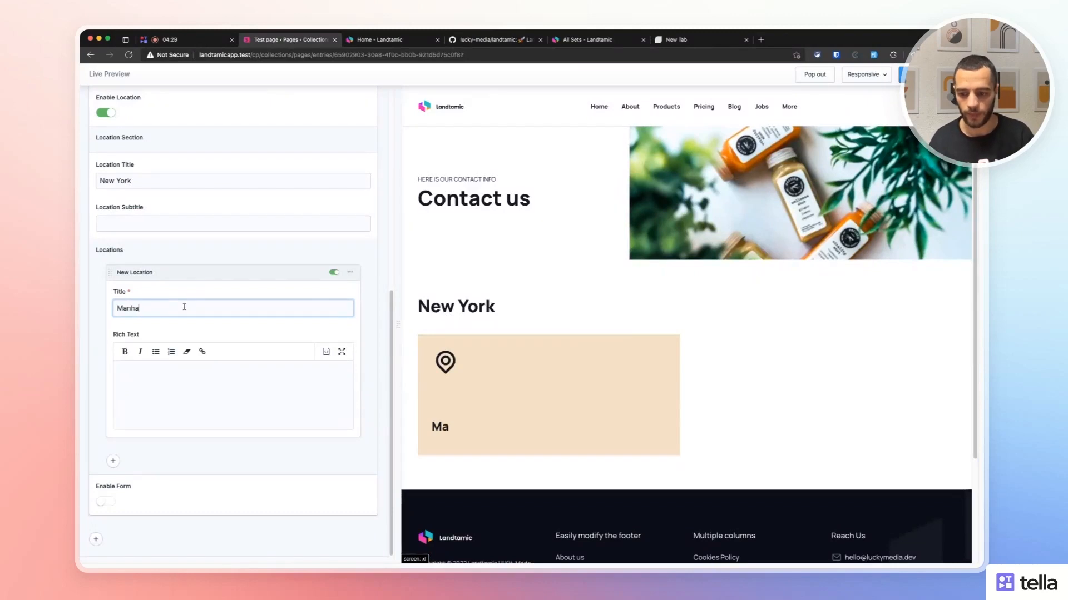
{"action": "key", "text": "BackSpace"}
{"action": "key", "text": "BackSpace"}
{"action": "key", "text": "BackSpace"}
{"action": "key", "text": "BackSpace"}
{"action": "type", "text": "tan Offi"}
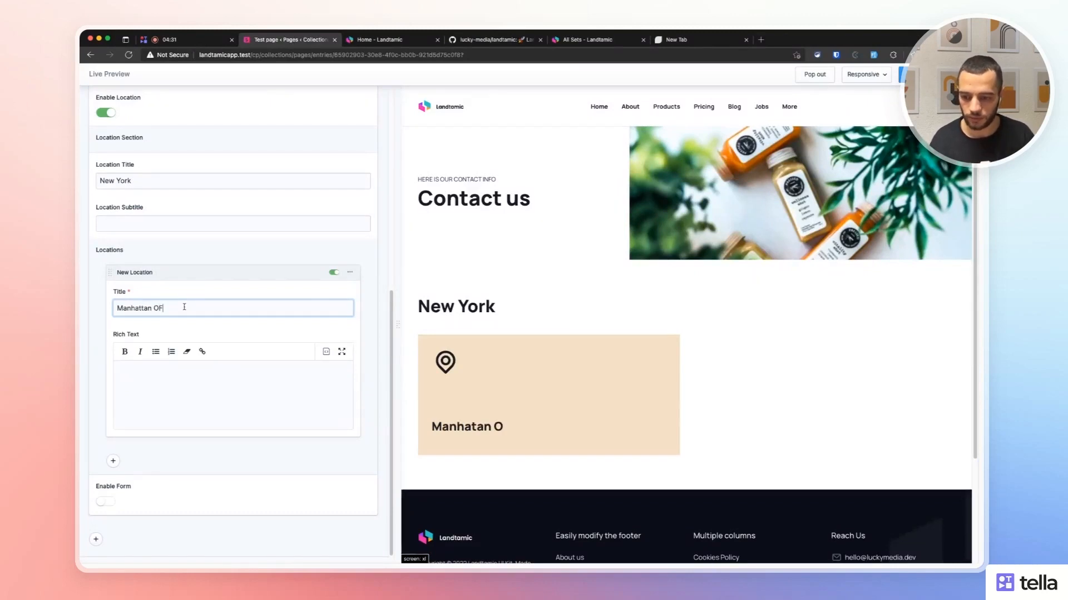
{"action": "type", "text": "ce"}
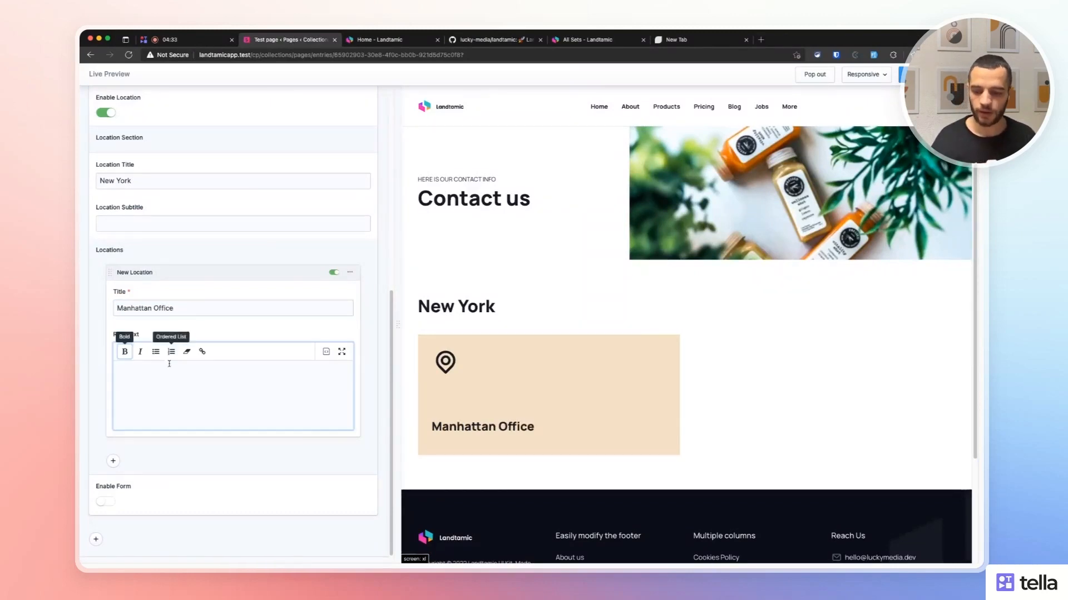
Try entering a phone number in the Manhattan Office description, then clear it.
{"action": "left_click", "coordinate": [175, 367]}
{"action": "type", "text": "+"}
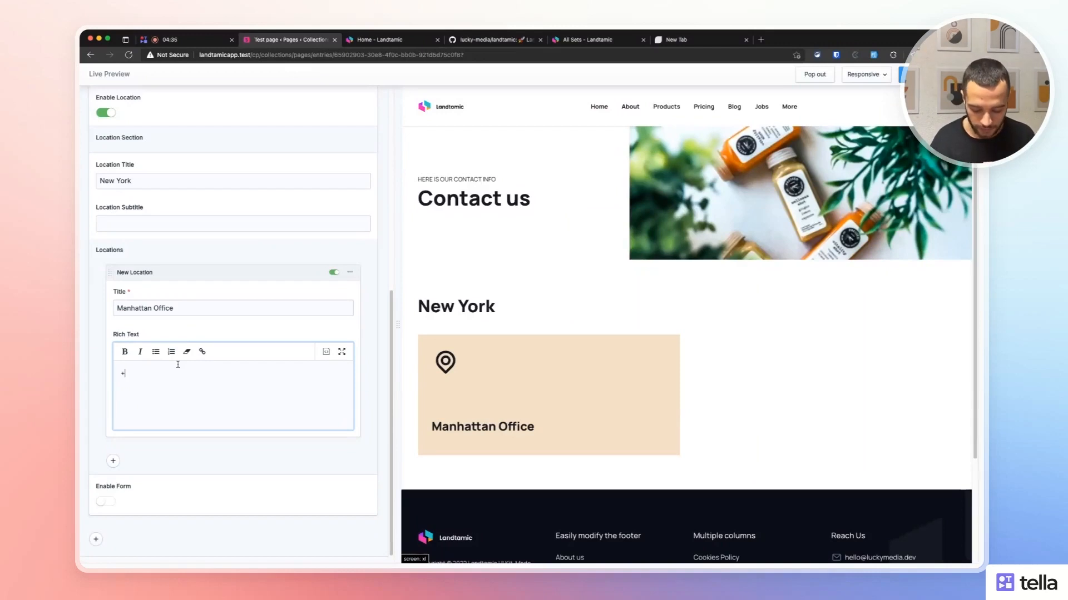
{"action": "type", "text": "3"}
{"action": "key", "text": "BackSpace"}
{"action": "key", "text": "BackSpace"}
{"action": "type", "text": "*("}
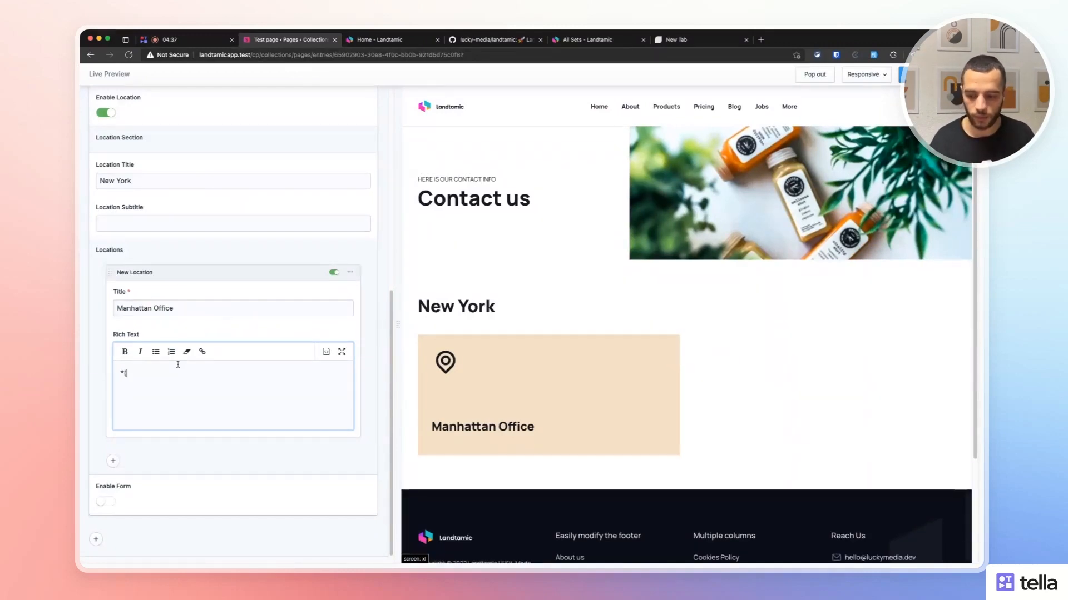
{"action": "key", "text": "BackSpace"}
{"action": "key", "text": "BackSpace"}
{"action": "type", "text": "(38"}
{"action": "key", "text": "BackSpace"}
{"action": "type", "text": "4("}
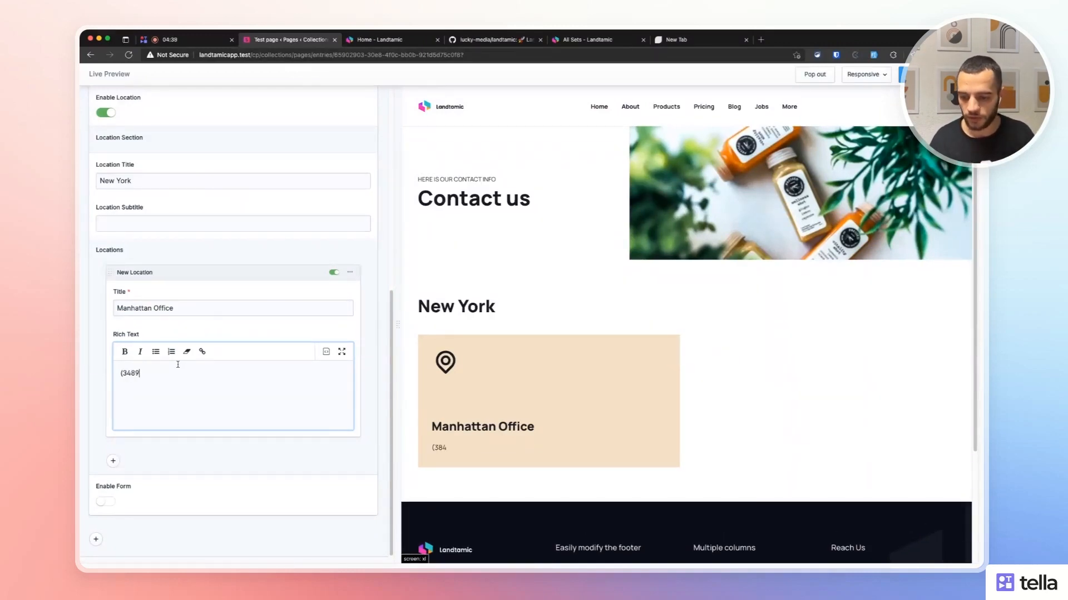
{"action": "type", "text": ")"}
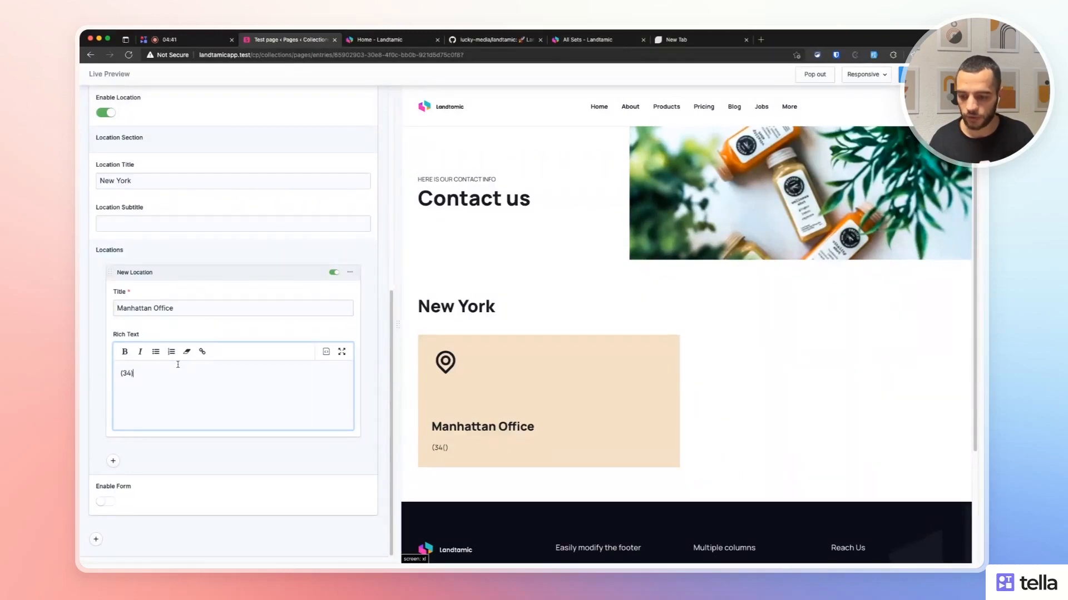
{"action": "type", "text": " 3"}
{"action": "key", "text": "ctrl+a"}
{"action": "key", "text": "BackSpace"}
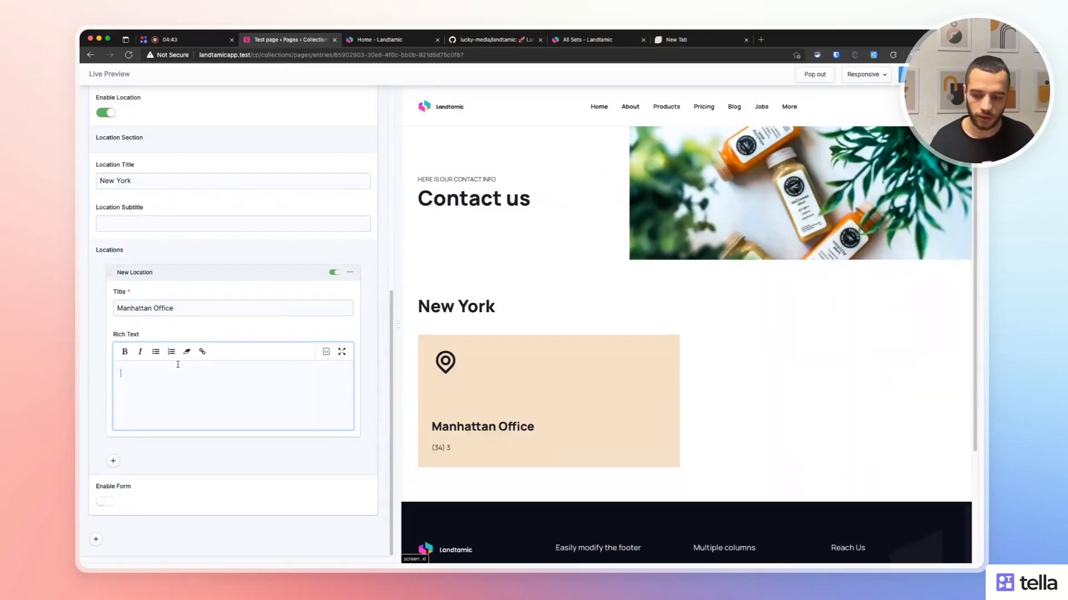
Type a contact e-mail into the description, bold it, then clear the description again.
{"action": "type", "text": "oi"}
{"action": "key", "text": "BackSpace"}
{"action": "type", "text": "info"}
{"action": "key", "text": "BackSpace"}
{"action": "key", "text": "BackSpace"}
{"action": "key", "text": "BackSpace"}
{"action": "key", "text": "BackSpace"}
{"action": "key", "text": "BackSpace"}
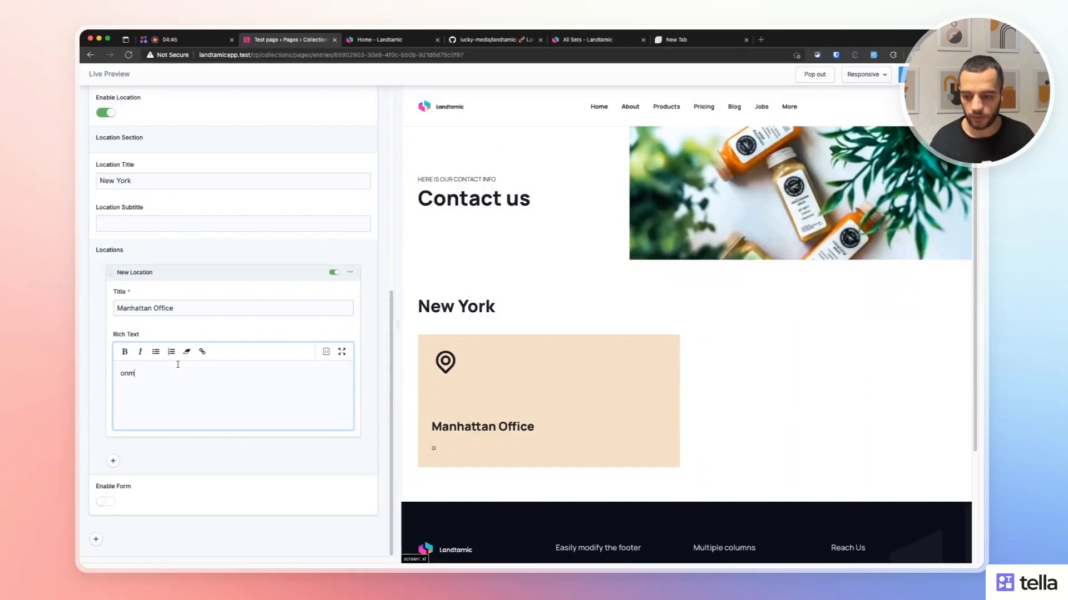
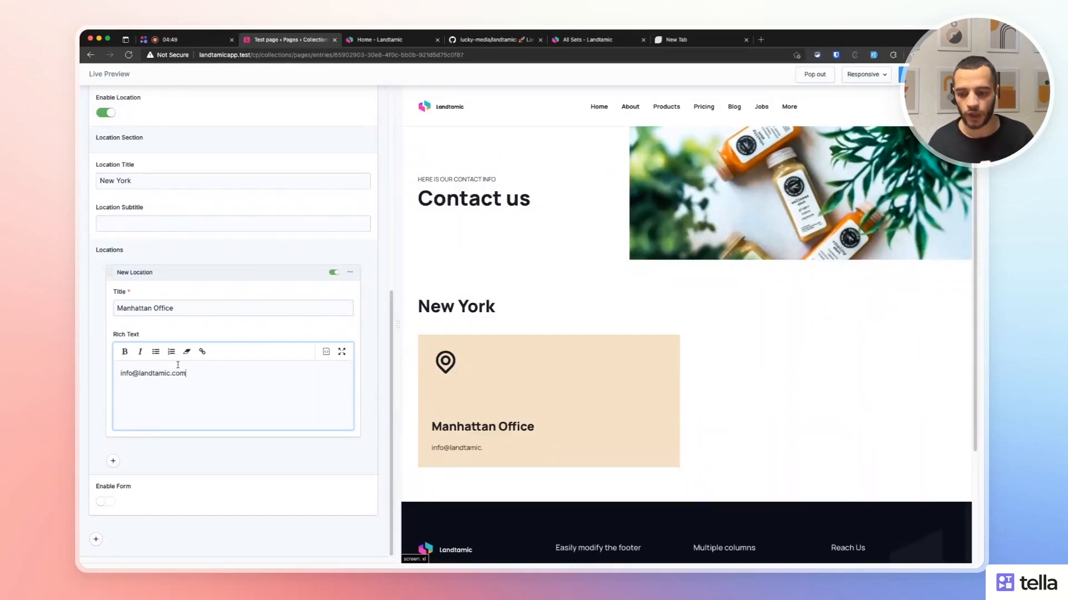
{"action": "left_click_drag", "start_coordinate": [187, 373], "coordinate": [91, 369]}
{"action": "left_click", "coordinate": [124, 351]}
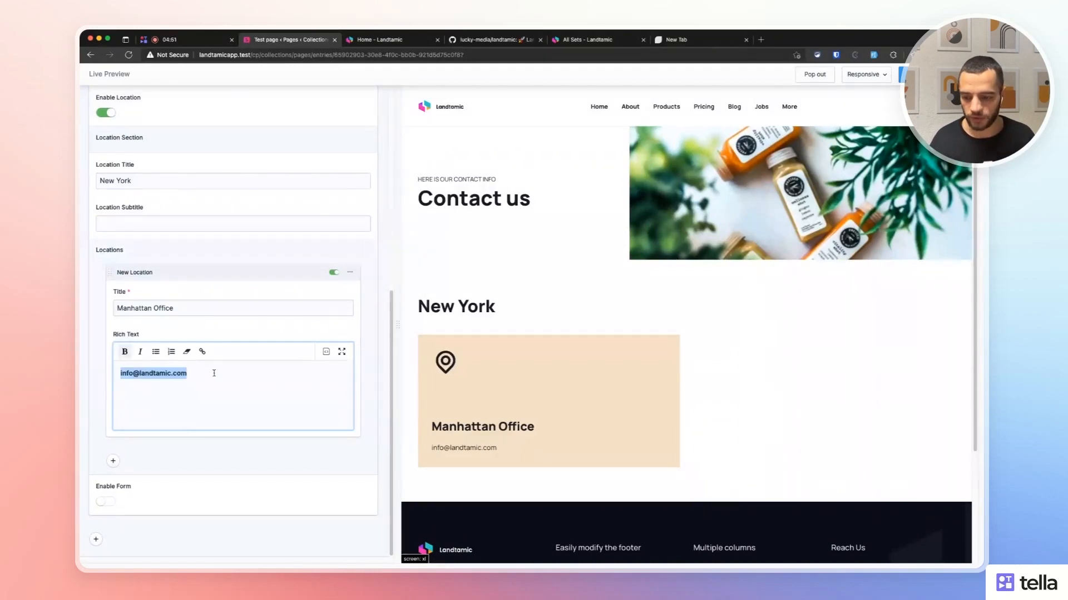
{"action": "left_click", "coordinate": [212, 372]}
{"action": "key", "text": "Return"}
{"action": "key", "text": "ctrl+a"}
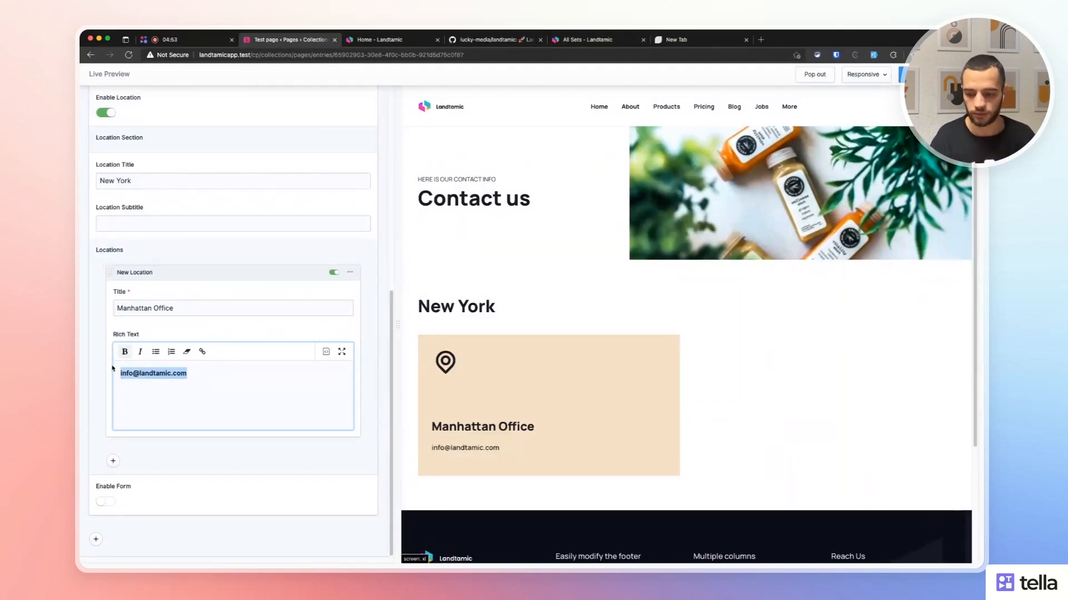
{"action": "key", "text": "BackSpace"}
Add a second location set titled 'Chicago Office' and collapse it.
{"action": "left_click", "coordinate": [113, 461]}
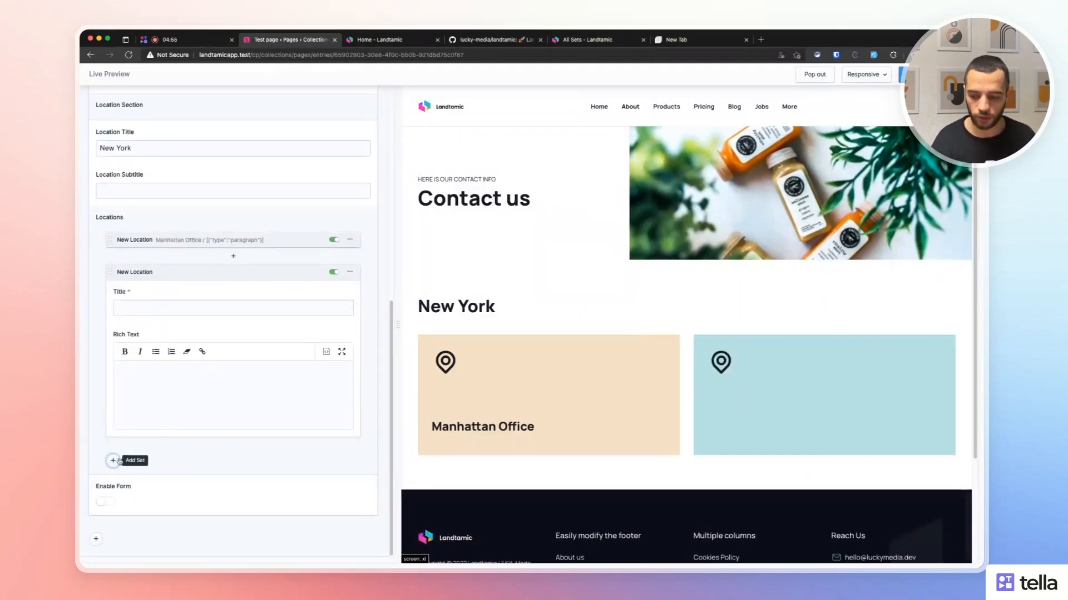
{"action": "left_click", "coordinate": [186, 308]}
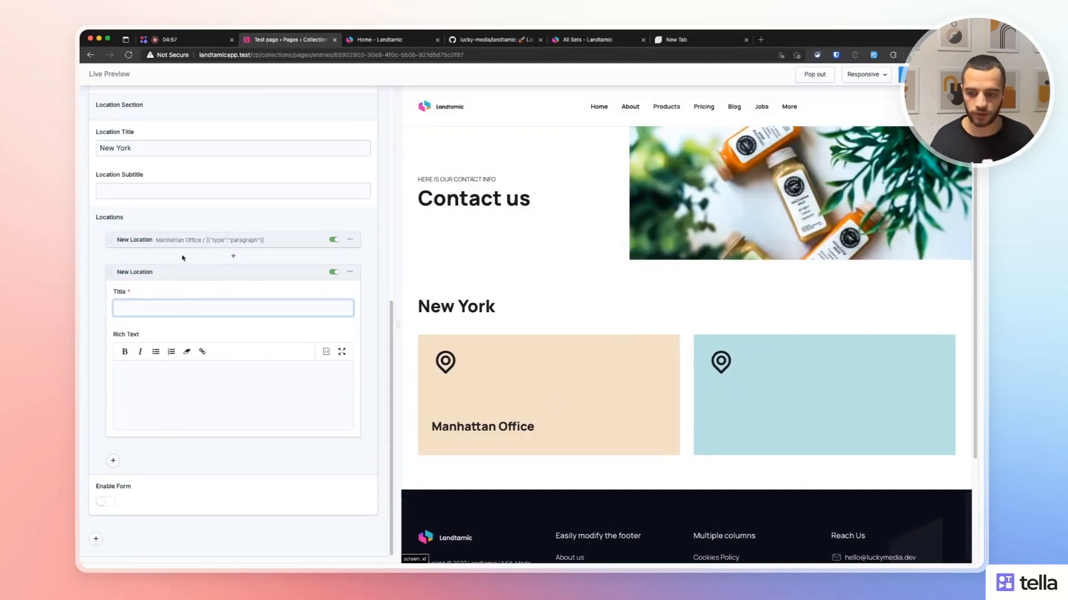
{"action": "type", "text": "C"}
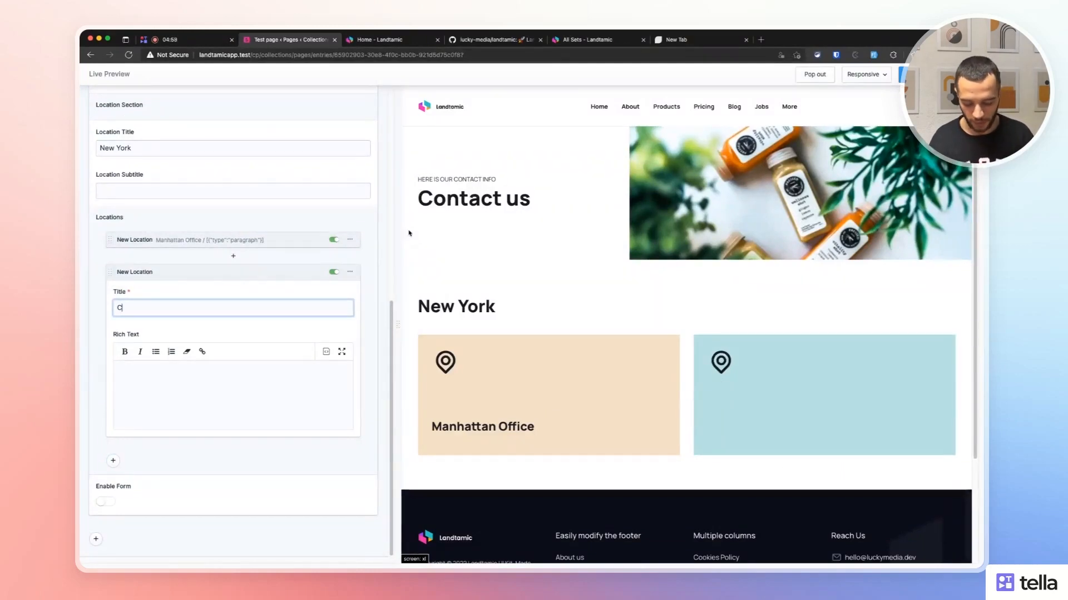
{"action": "type", "text": "hicago Offi"}
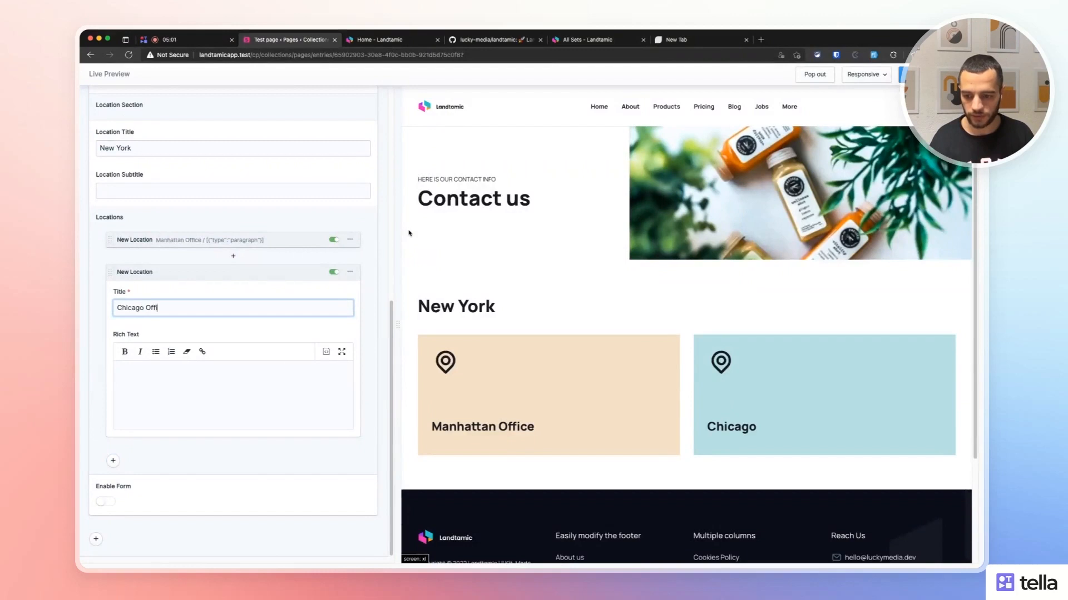
{"action": "type", "text": "ce"}
{"action": "key", "text": "Tab"}
{"action": "left_click", "coordinate": [256, 372]}
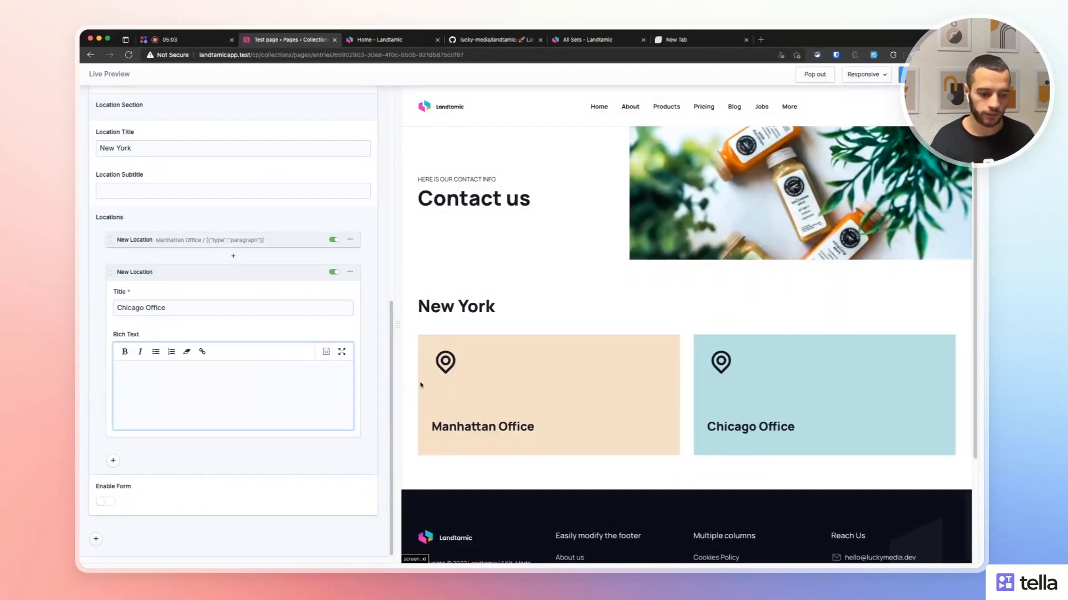
{"action": "left_click", "coordinate": [228, 272]}
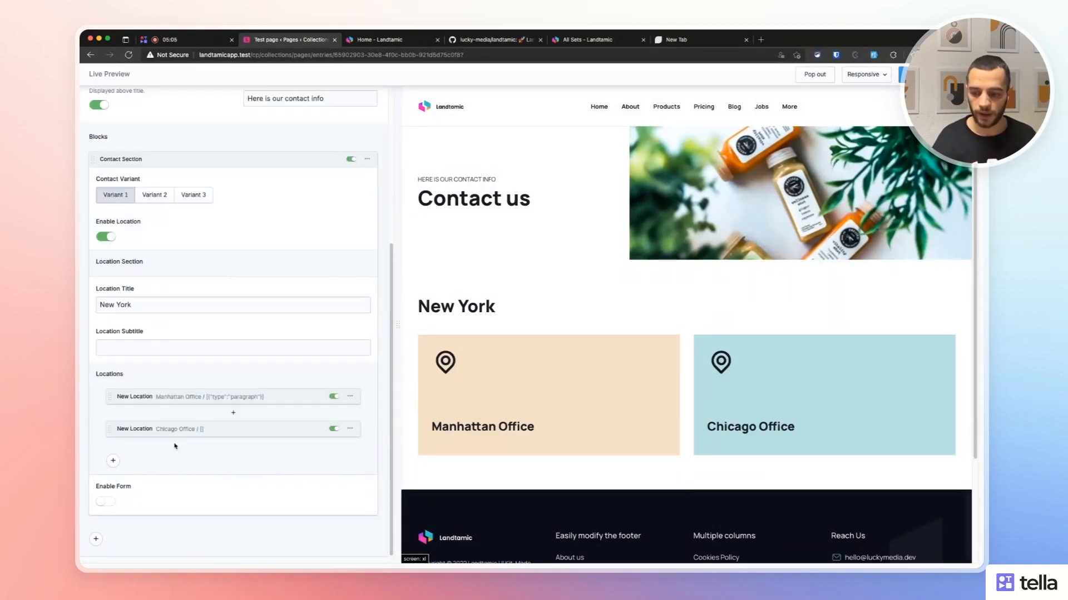
Turn on the contact form section and link it to the existing Contact Form.
{"action": "left_click", "coordinate": [106, 501]}
{"action": "scroll", "coordinate": [139, 433], "scroll_direction": "down", "scroll_amount": 2}
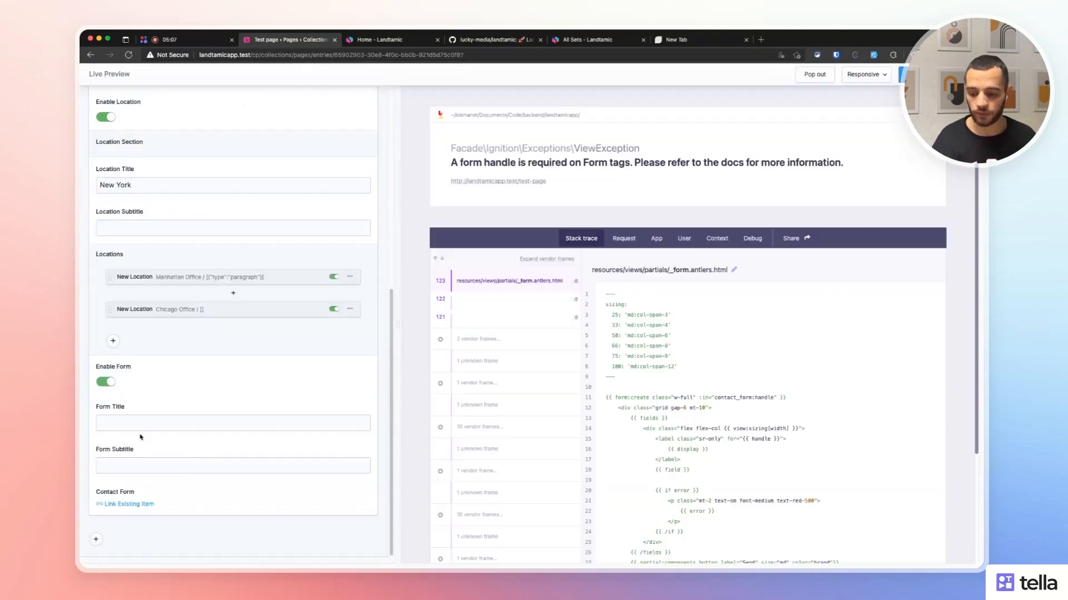
{"action": "left_click", "coordinate": [140, 423]}
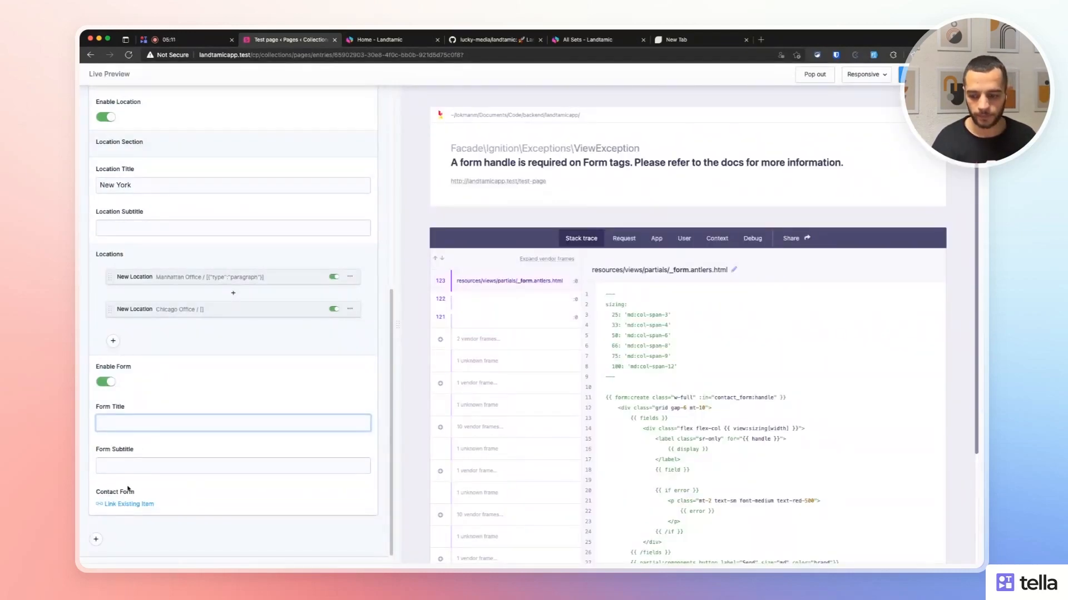
{"action": "left_click", "coordinate": [129, 504]}
{"action": "left_click", "coordinate": [194, 121]}
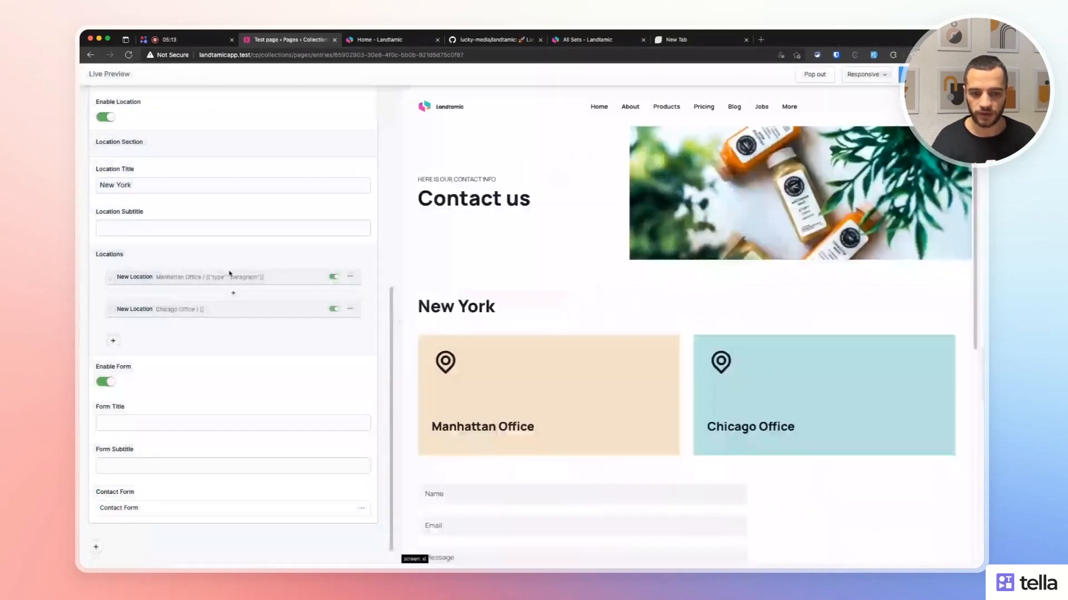
Title the form section 'Send us a mail'.
{"action": "scroll", "coordinate": [548, 312], "scroll_direction": "down", "scroll_amount": 6}
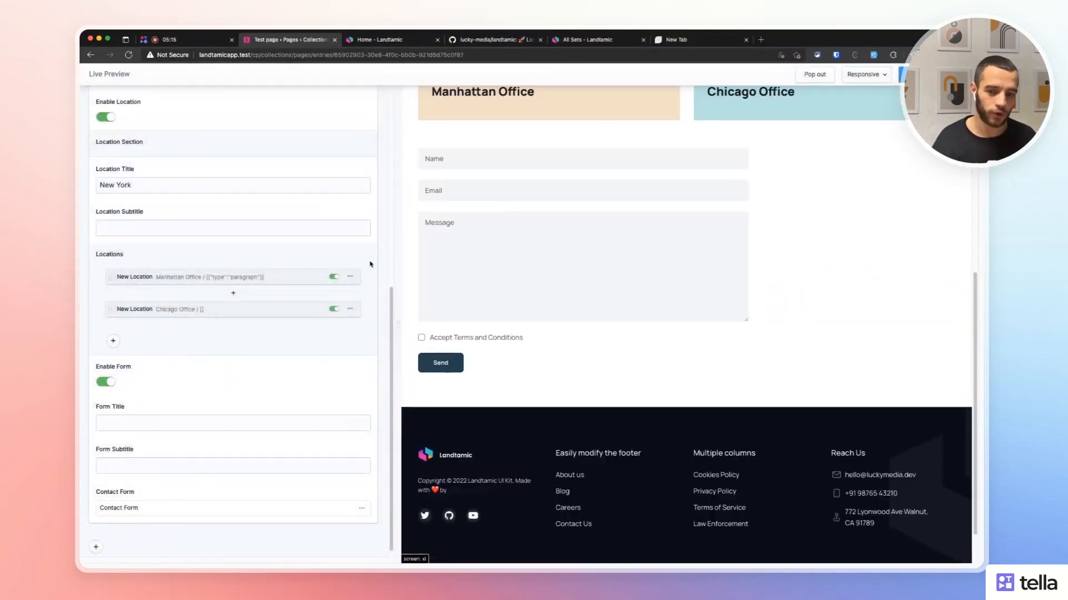
{"action": "left_click", "coordinate": [141, 423]}
{"action": "scroll", "coordinate": [746, 287], "scroll_direction": "up", "scroll_amount": 2}
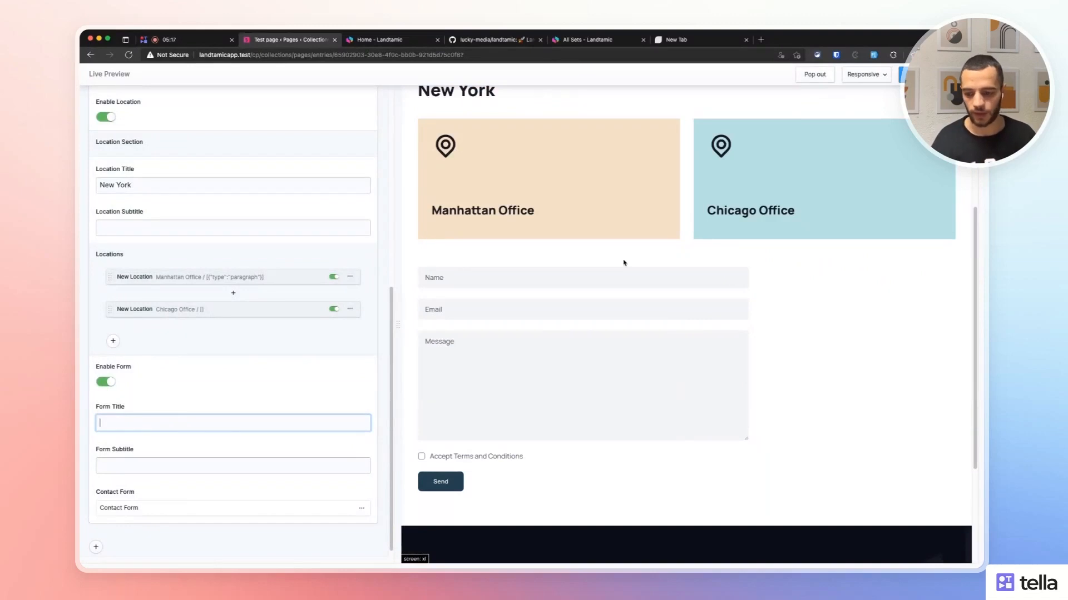
{"action": "type", "text": "Contact "}
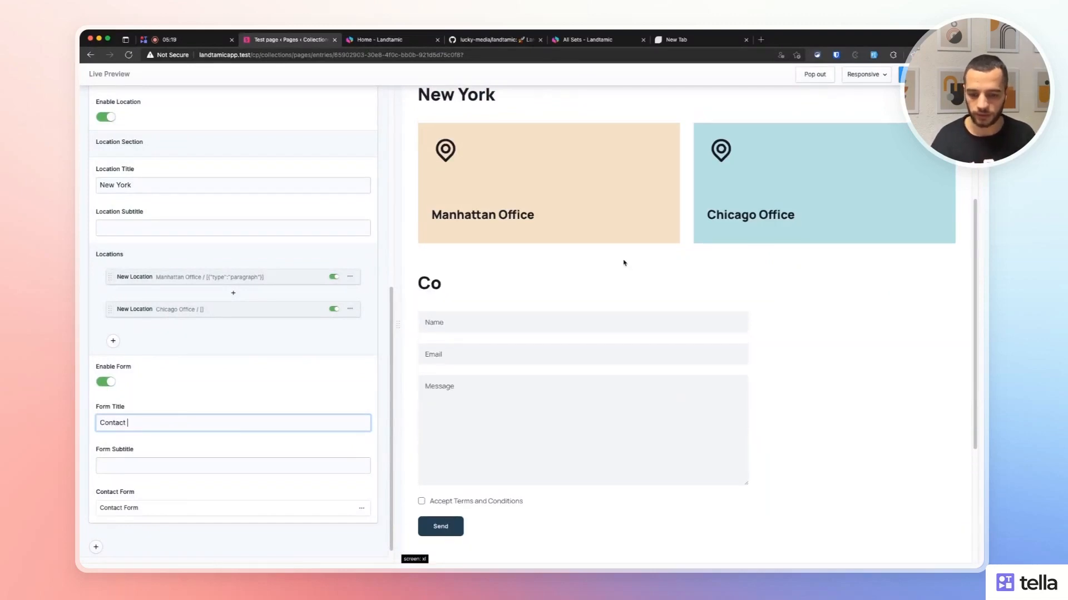
{"action": "type", "text": "us through"}
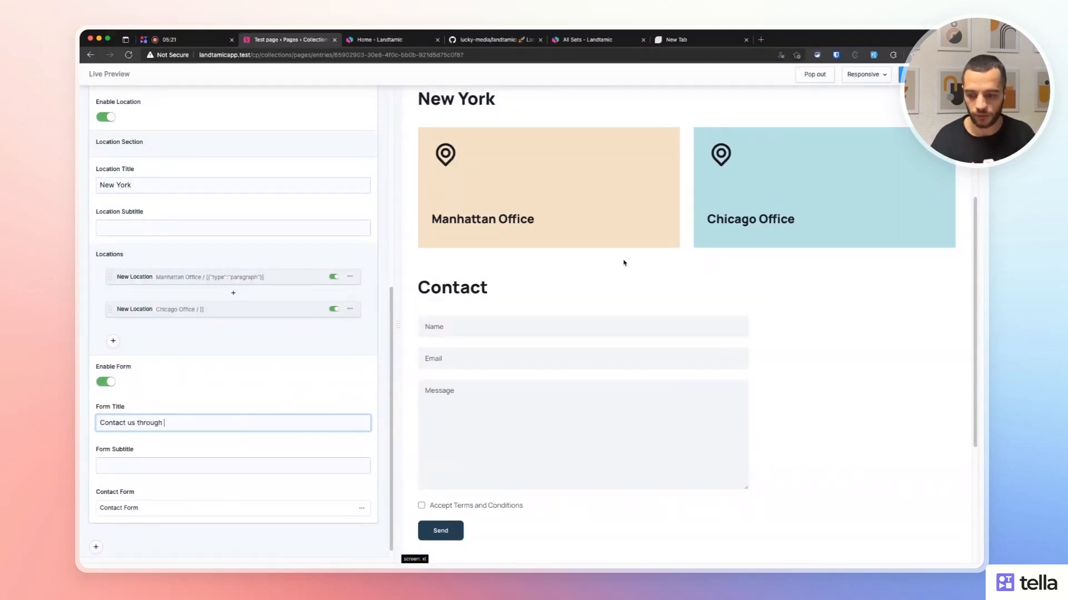
{"action": "key", "text": "super+a"}
{"action": "type", "text": "Send usx a"}
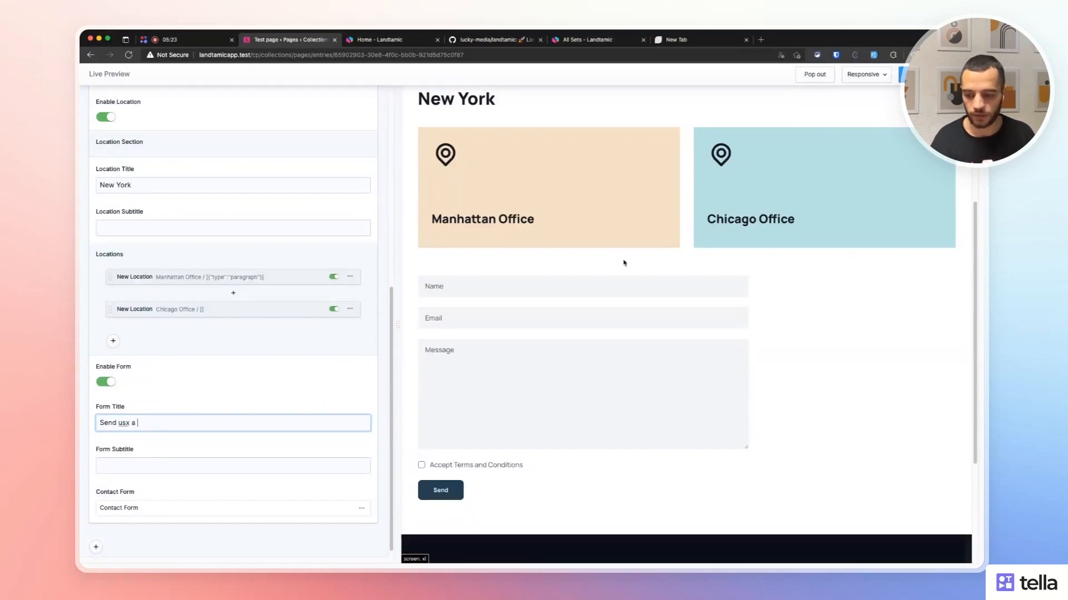
{"action": "key", "text": "BackSpace"}
{"action": "key", "text": "BackSpace"}
{"action": "key", "text": "BackSpace"}
{"action": "key", "text": "BackSpace"}
{"action": "type", "text": "a me"}
{"action": "key", "text": "BackSpace"}
{"action": "type", "text": "ail"}
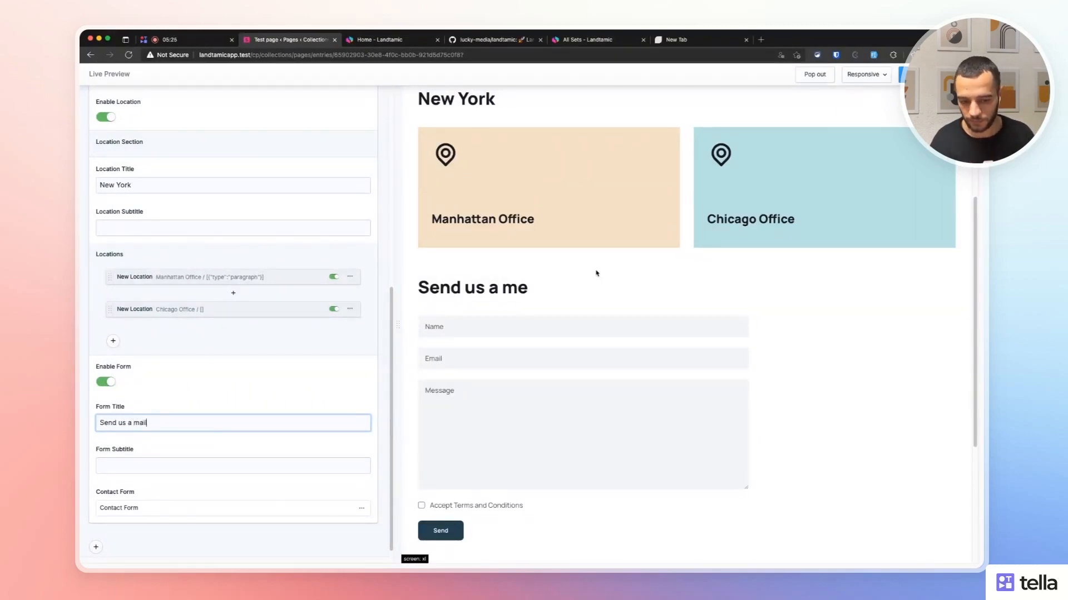
Try the Name, Email, Message and terms fields in the preview form, then save the entry.
{"action": "left_click", "coordinate": [503, 329]}
{"action": "left_click", "coordinate": [496, 359]}
{"action": "left_click", "coordinate": [567, 404]}
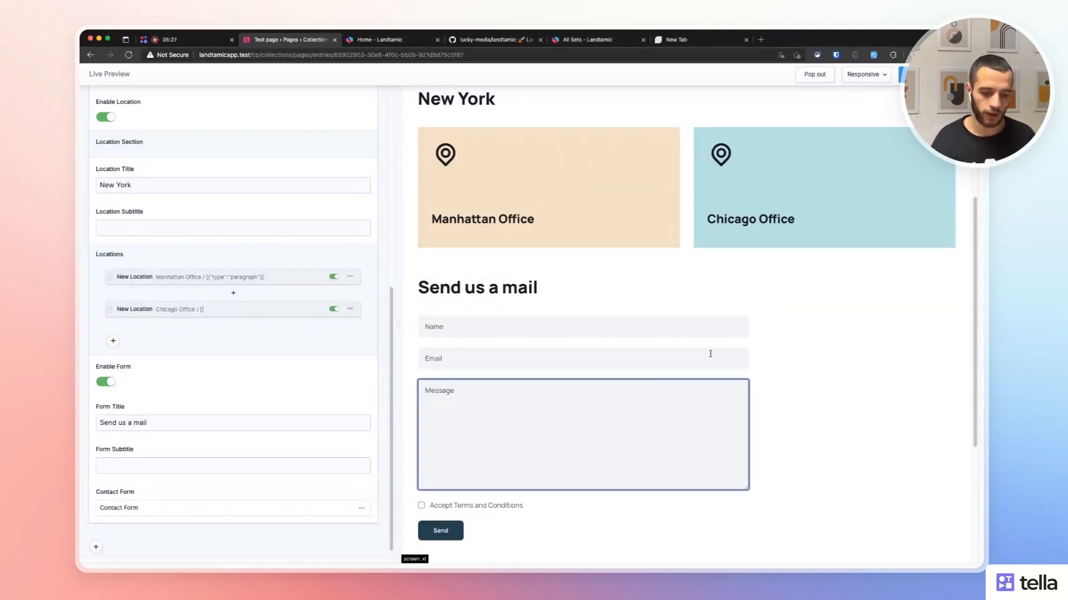
{"action": "scroll", "coordinate": [710, 354], "scroll_direction": "down", "scroll_amount": 2}
{"action": "left_click", "coordinate": [517, 394]}
{"action": "scroll", "coordinate": [660, 357], "scroll_direction": "up", "scroll_amount": 6}
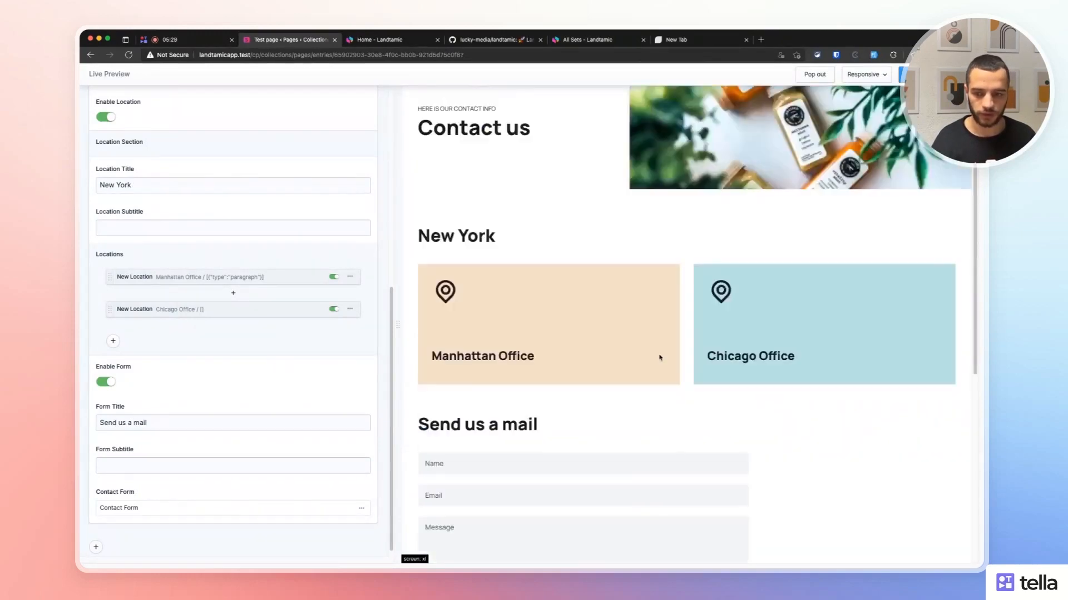
{"action": "scroll", "coordinate": [603, 341], "scroll_direction": "down", "scroll_amount": 4}
{"action": "left_click", "coordinate": [800, 339]}
{"action": "scroll", "coordinate": [799, 340], "scroll_direction": "up", "scroll_amount": 4}
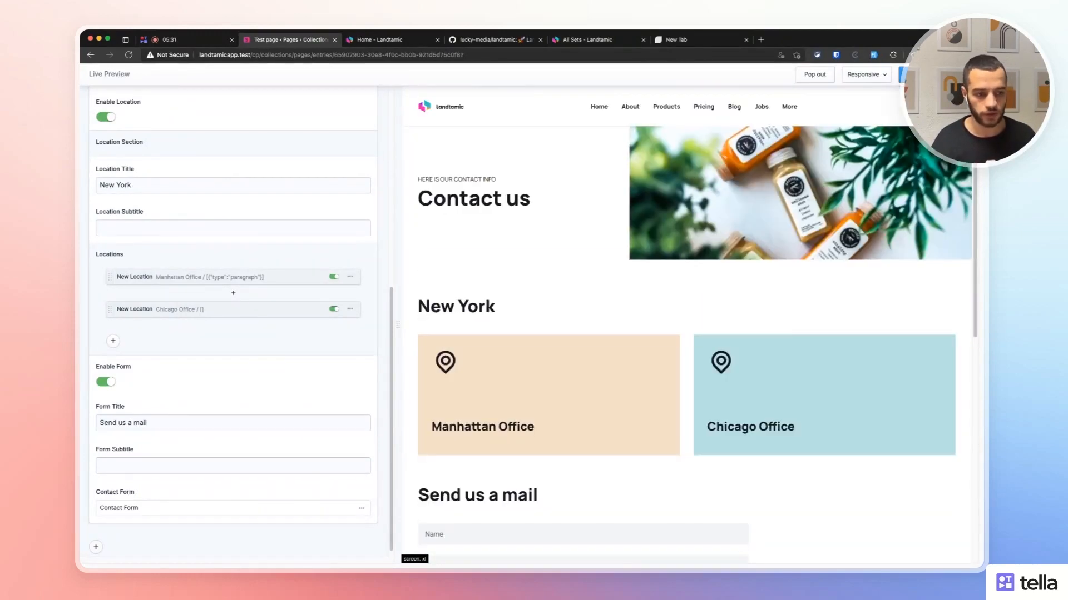
{"action": "key", "text": "super+s"}
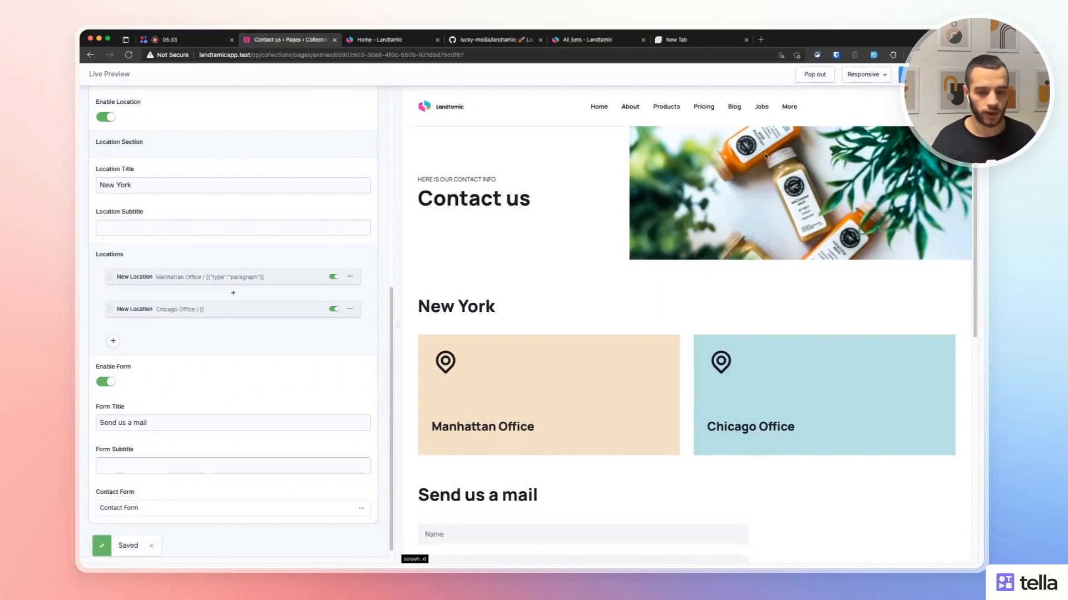
Close the live preview and open the Contact Form blueprint from Forms.
{"action": "left_click", "coordinate": [968, 74]}
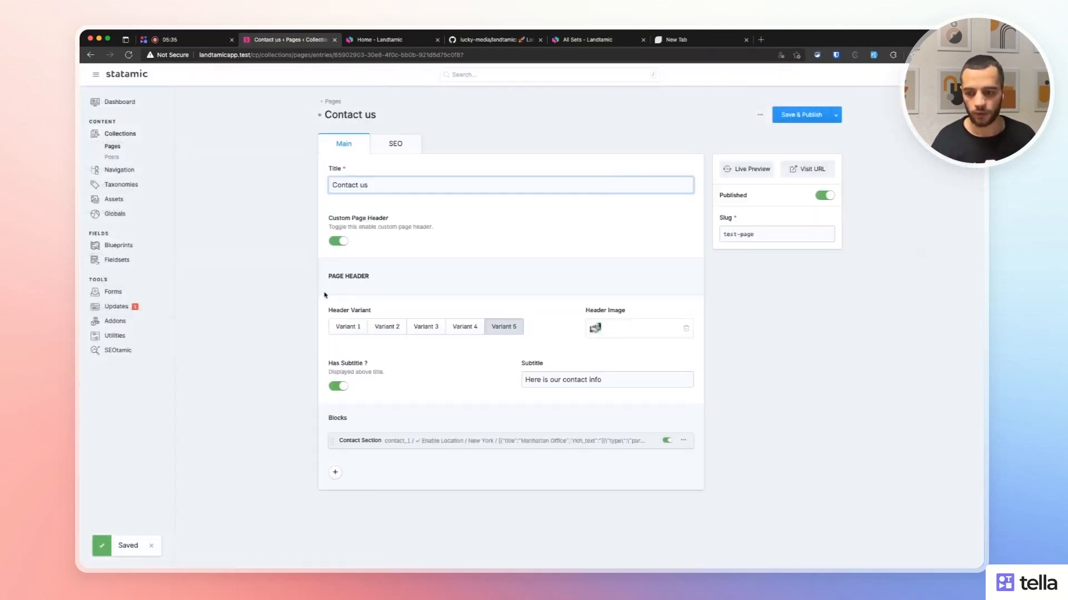
{"action": "left_click", "coordinate": [234, 298]}
{"action": "left_click", "coordinate": [116, 291]}
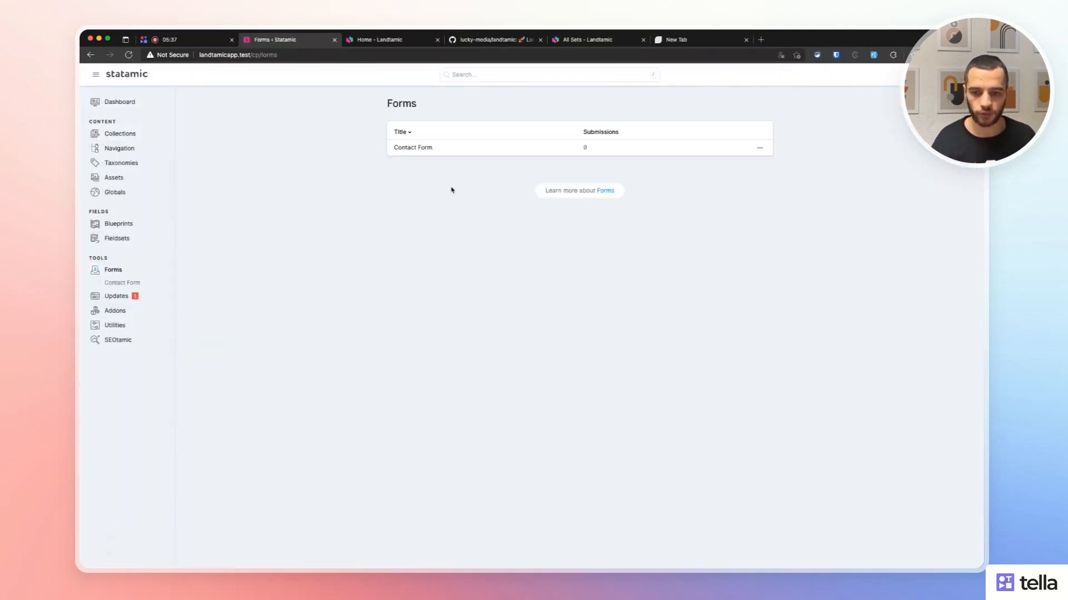
{"action": "left_click", "coordinate": [756, 151]}
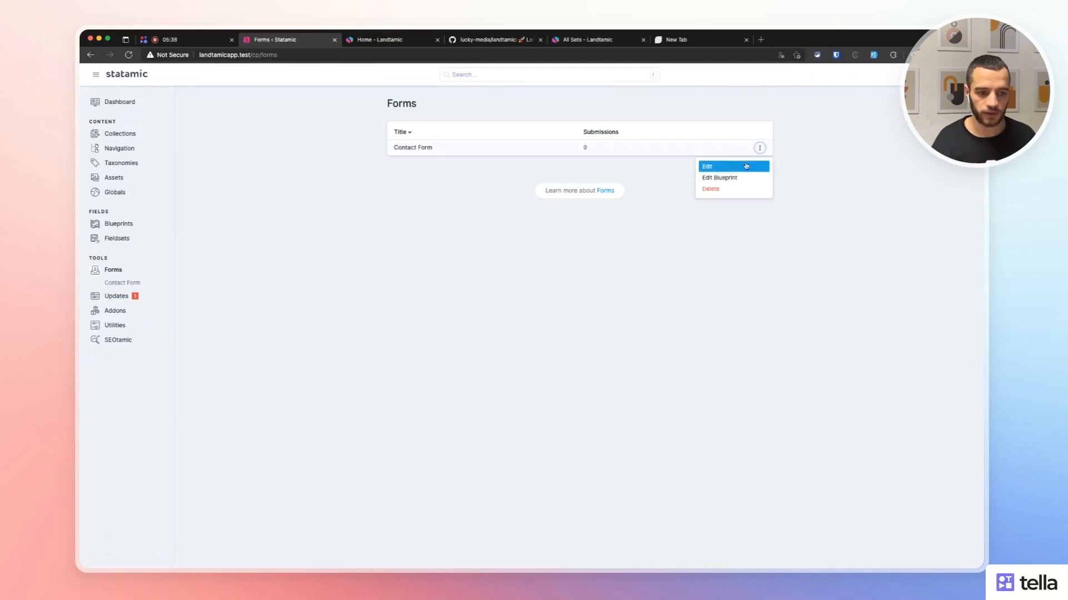
{"action": "left_click", "coordinate": [718, 176]}
Load the Contact us test page of the live site in the browser.
{"action": "left_click", "coordinate": [379, 39]}
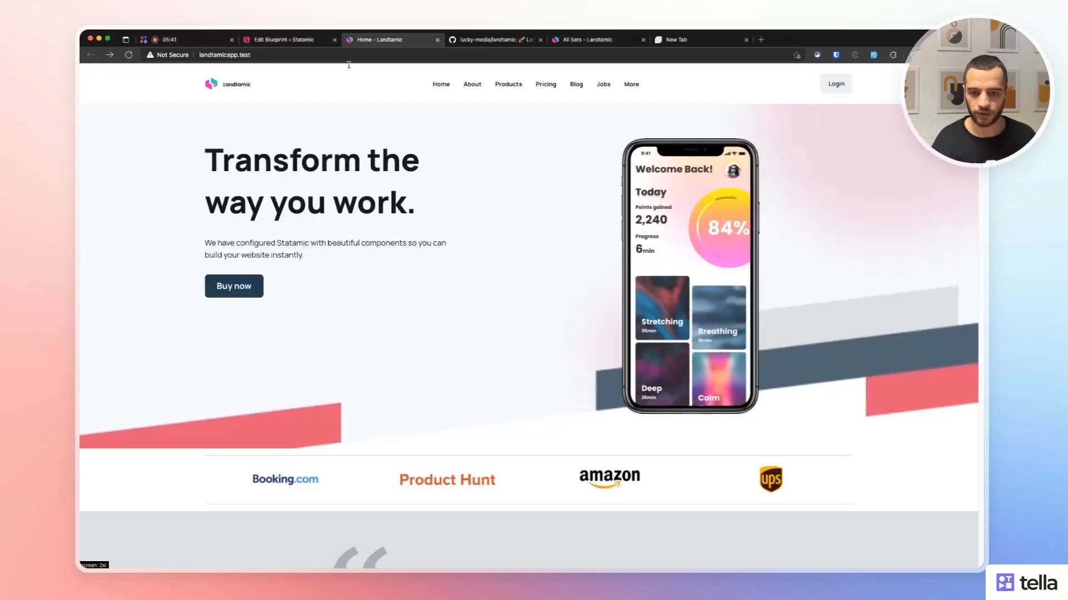
{"action": "scroll", "coordinate": [391, 173], "scroll_direction": "down", "scroll_amount": 3}
{"action": "scroll", "coordinate": [392, 173], "scroll_direction": "up", "scroll_amount": 3}
{"action": "left_click", "coordinate": [304, 54]}
{"action": "left_click", "coordinate": [305, 55]}
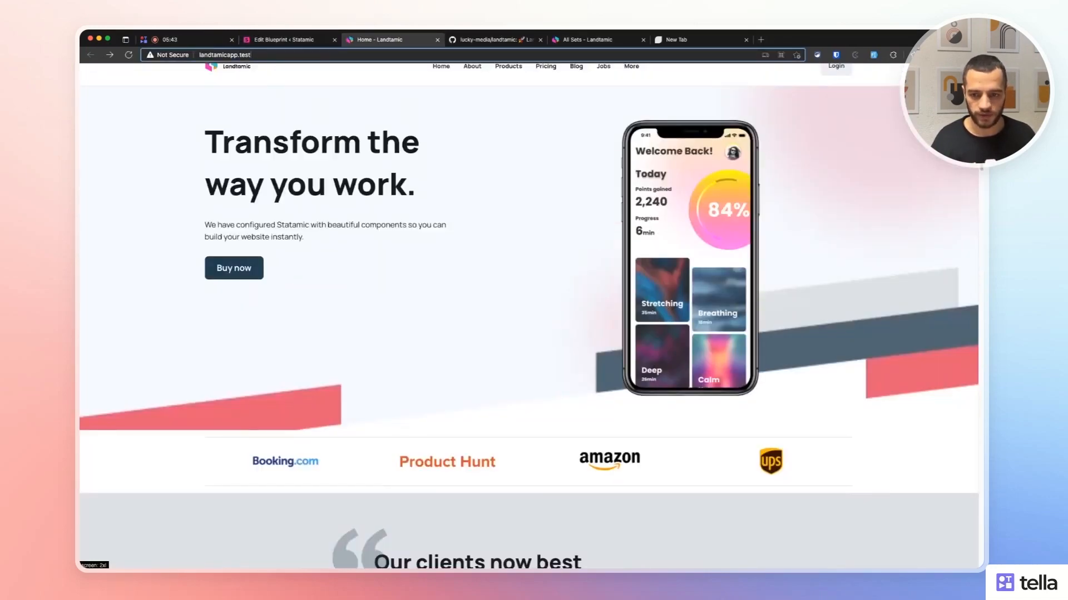
{"action": "type", "text": "/test-pag"}
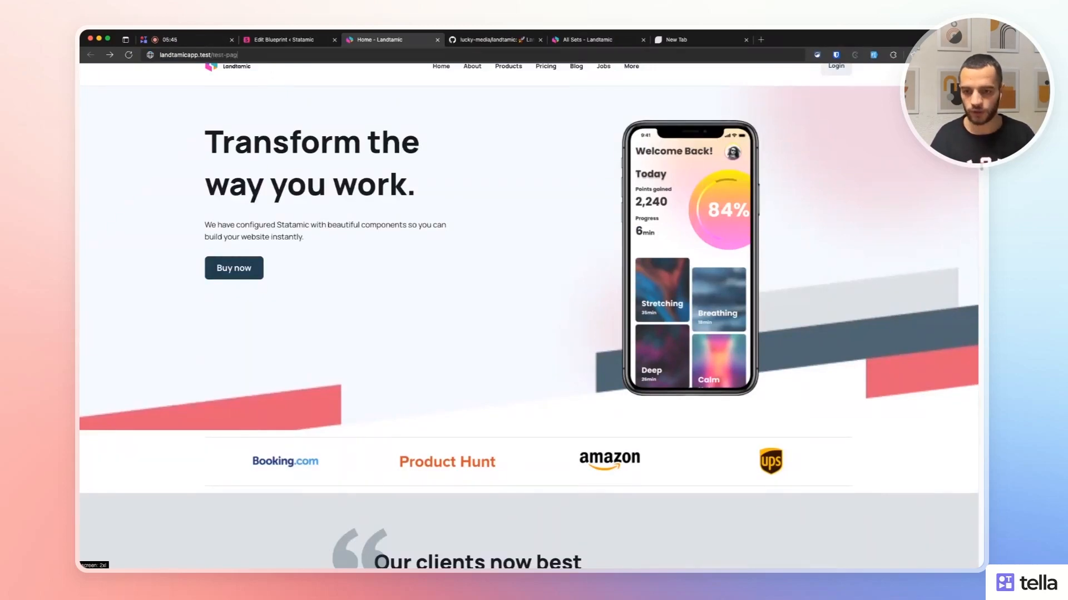
{"action": "key", "text": "Return"}
{"action": "scroll", "coordinate": [302, 243], "scroll_direction": "down", "scroll_amount": 5}
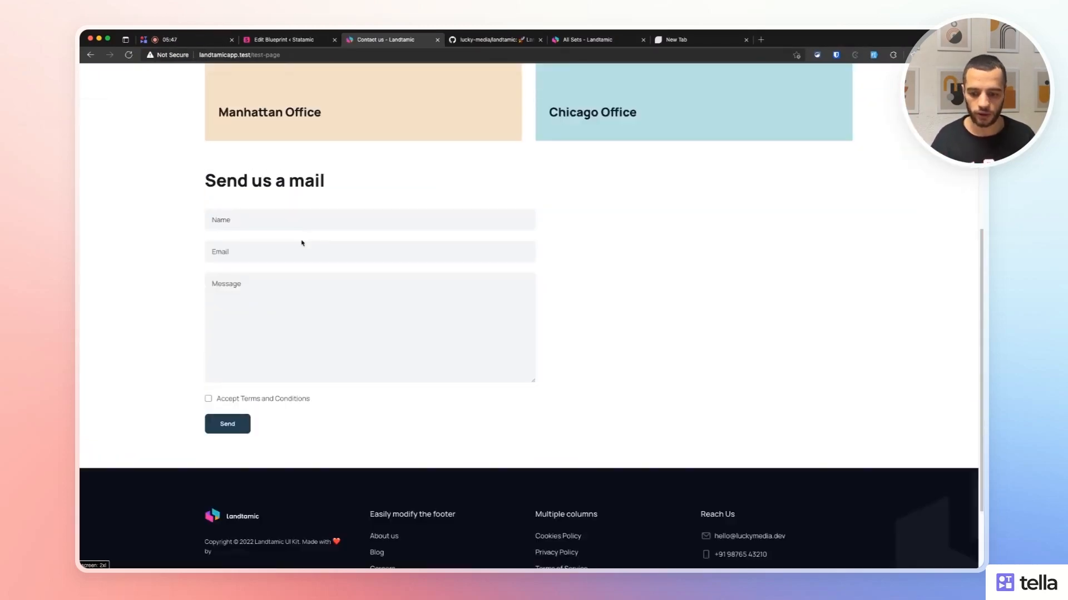
Make the Email field half width, save, and check the narrower input on the reloaded page.
{"action": "left_click", "coordinate": [275, 40]}
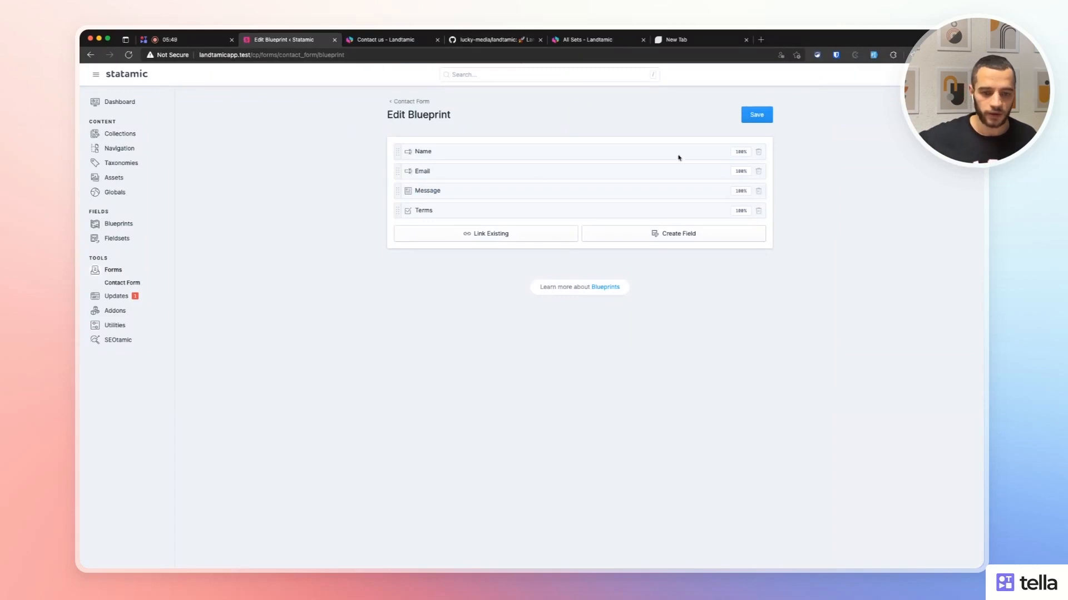
{"action": "left_click", "coordinate": [741, 173]}
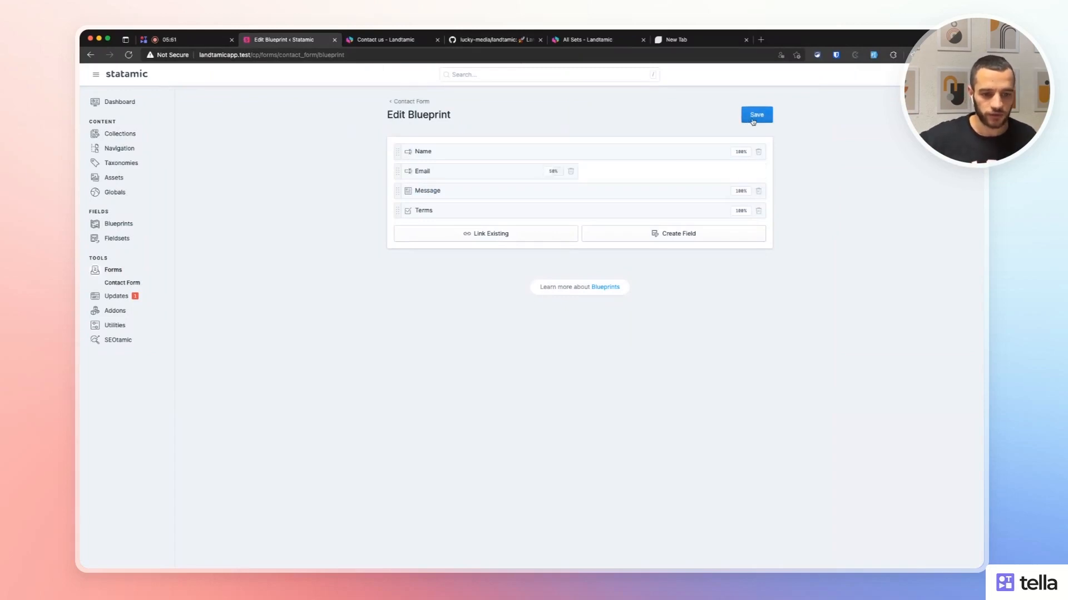
{"action": "left_click", "coordinate": [754, 119]}
{"action": "left_click", "coordinate": [406, 39]}
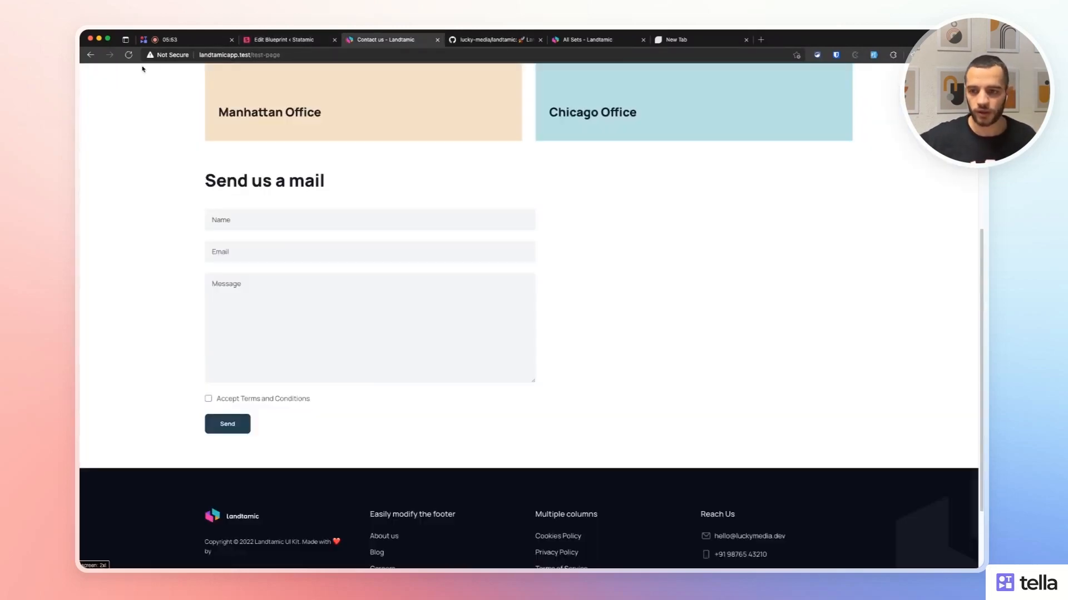
{"action": "left_click", "coordinate": [129, 54]}
{"action": "left_click", "coordinate": [313, 244]}
{"action": "left_click", "coordinate": [415, 248]}
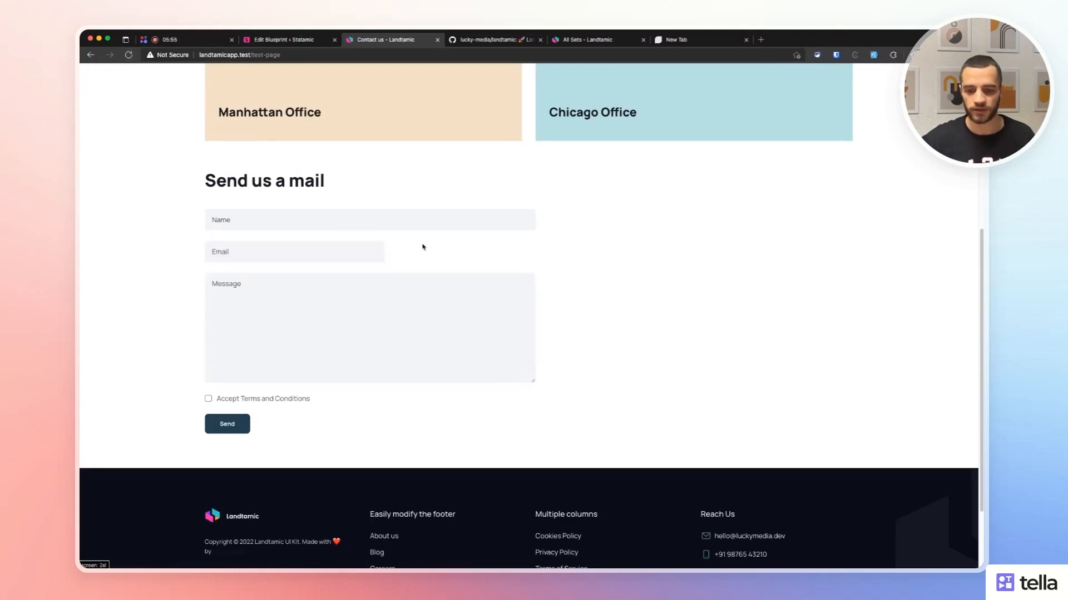
Restore Email to full width, set Name to half width, and start a new Text field.
{"action": "left_click", "coordinate": [306, 42]}
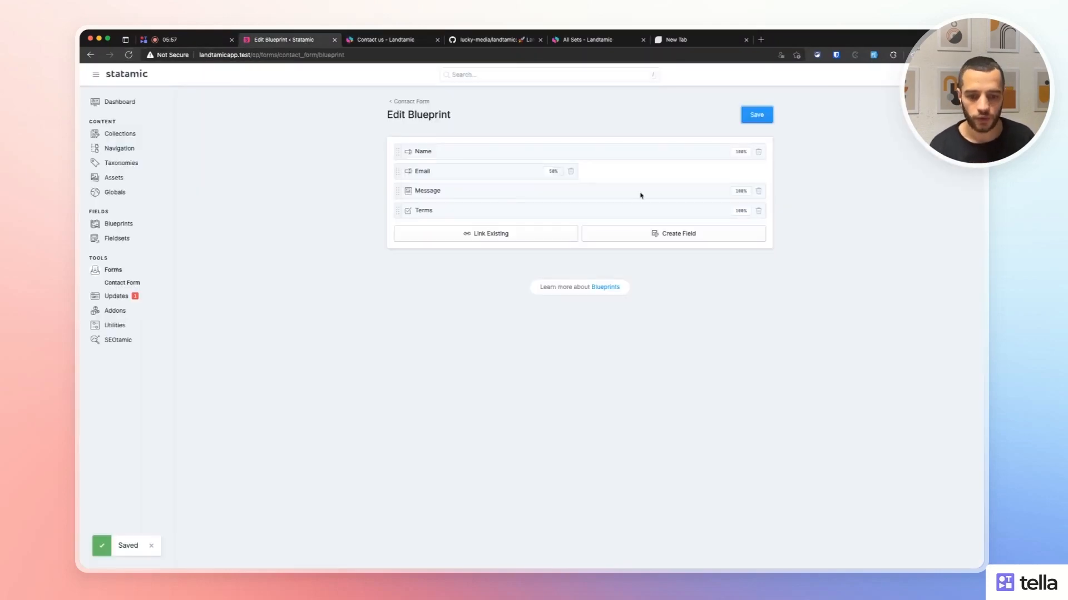
{"action": "left_click", "coordinate": [566, 173]}
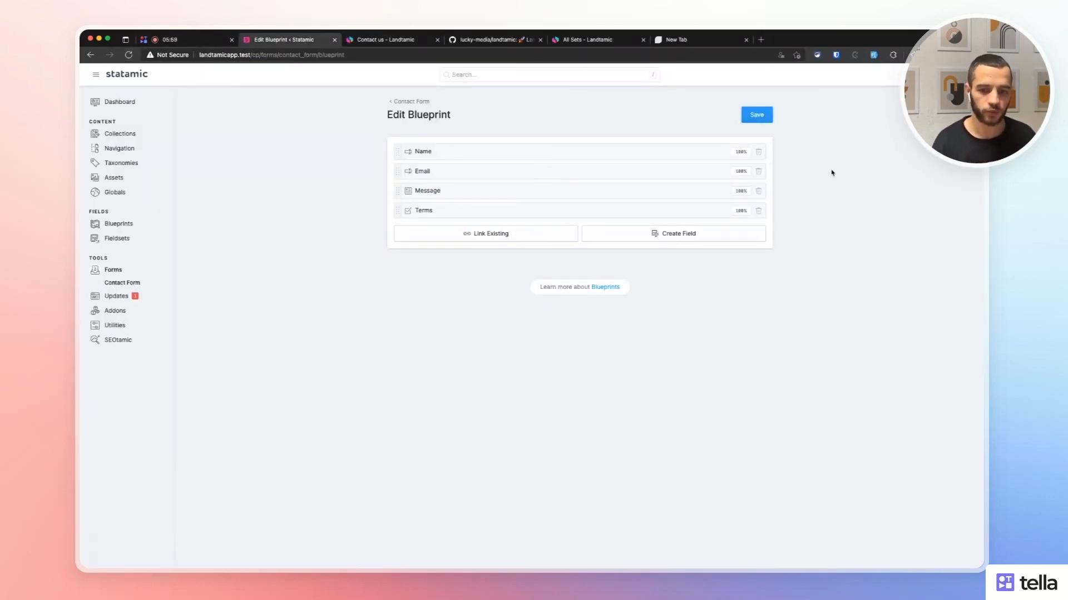
{"action": "left_click", "coordinate": [737, 154]}
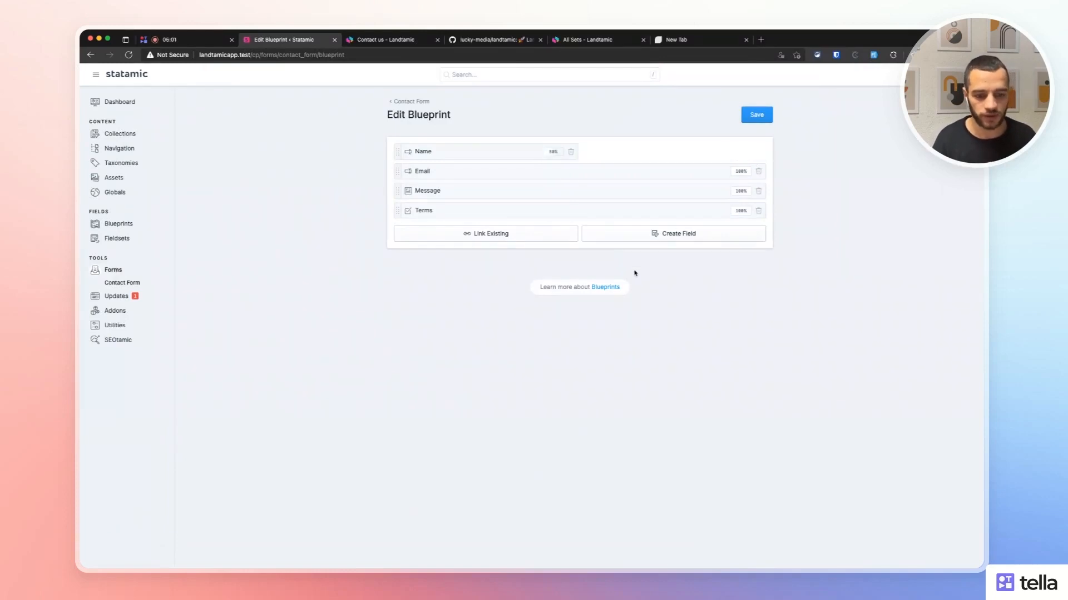
{"action": "left_click", "coordinate": [630, 234]}
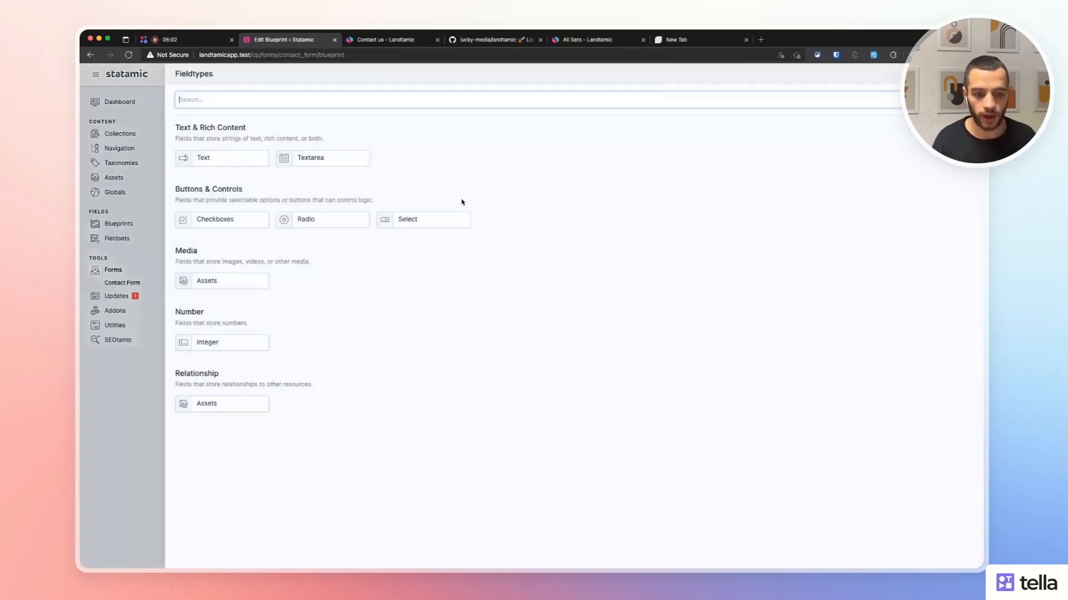
{"action": "left_click", "coordinate": [220, 160]}
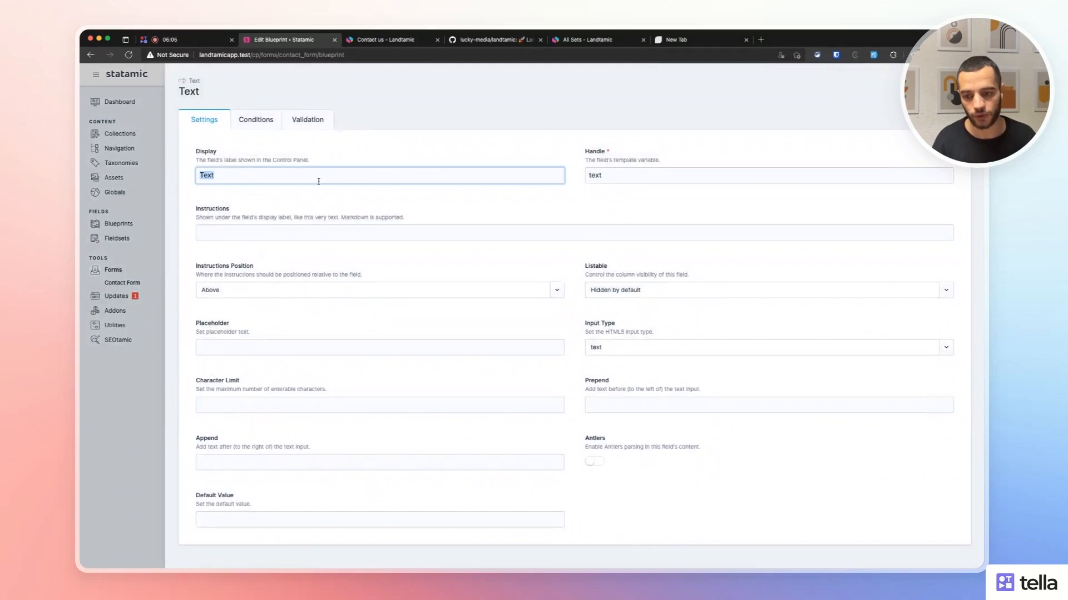
Add a 'Surname' text field at 50% width beside Name and save the blueprint.
{"action": "type", "text": "Surname"}
{"action": "key", "text": "Tab"}
{"action": "key", "text": "Tab"}
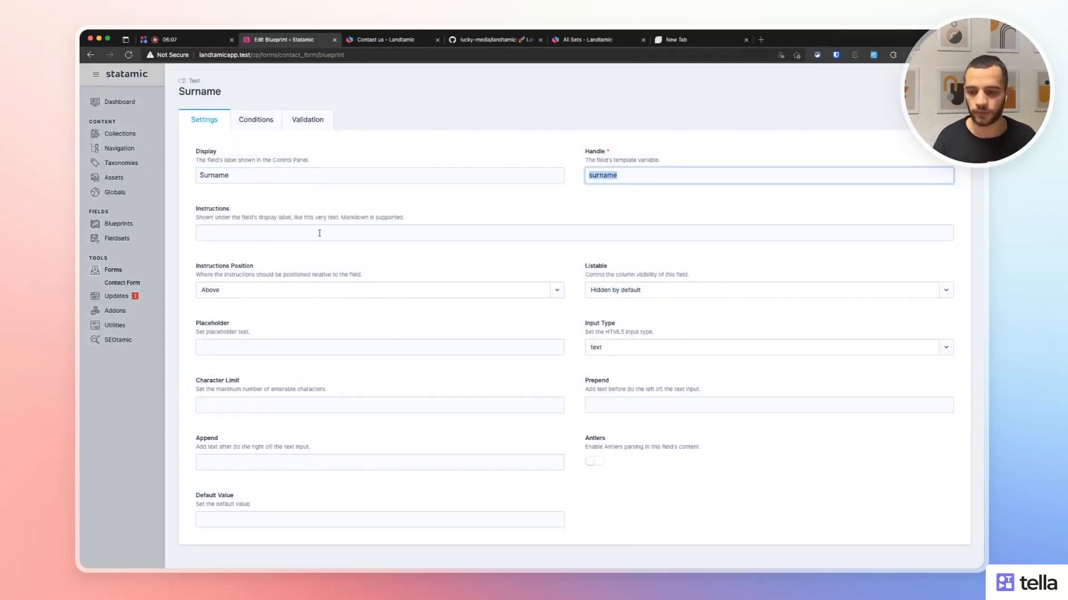
{"action": "key", "text": "super+s"}
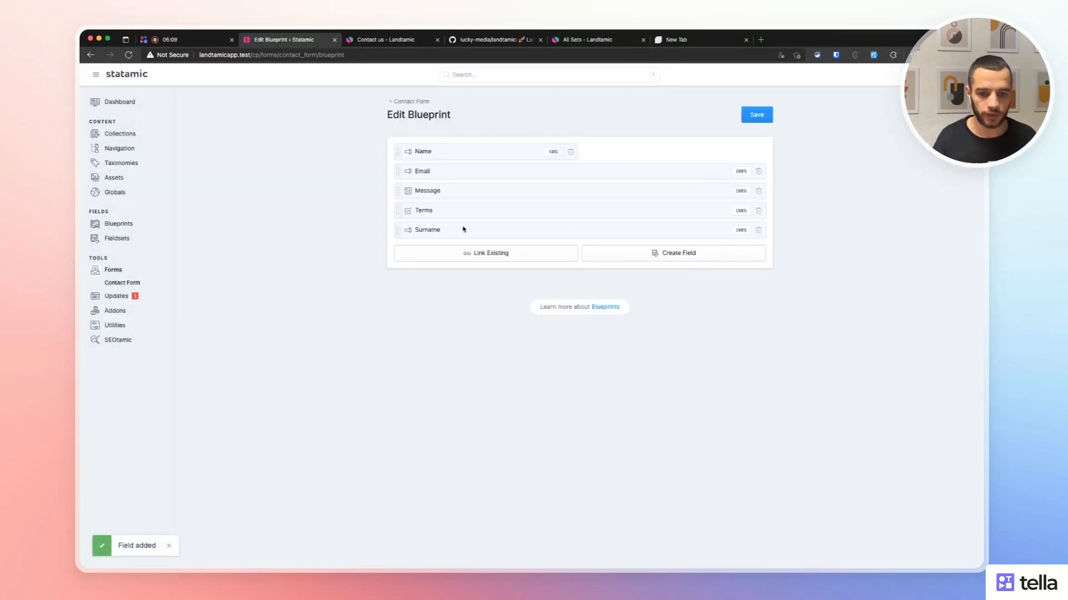
{"action": "left_click", "coordinate": [741, 230]}
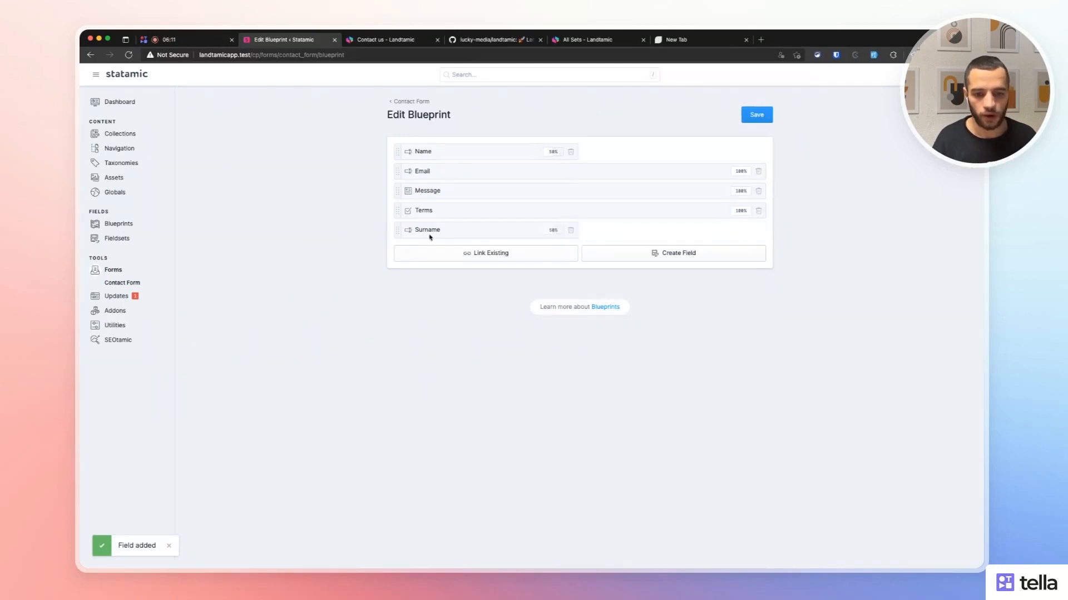
{"action": "left_click_drag", "start_coordinate": [399, 229], "coordinate": [554, 160]}
{"action": "mouse_move", "coordinate": [398, 189]}
{"action": "left_mouse_down"}
{"action": "mouse_move", "coordinate": [401, 162]}
{"action": "mouse_move", "coordinate": [399, 187]}
{"action": "mouse_move", "coordinate": [398, 172]}
{"action": "left_mouse_up"}
{"action": "left_click", "coordinate": [756, 114]}
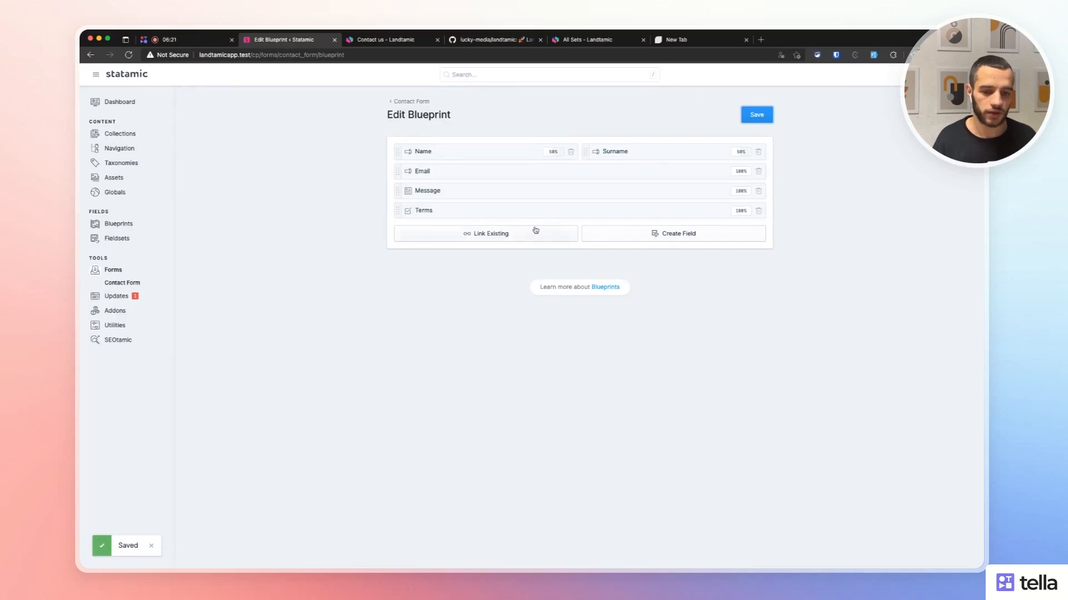
Cancel an extra field addition and save the Contact Form layout again.
{"action": "left_click", "coordinate": [606, 234]}
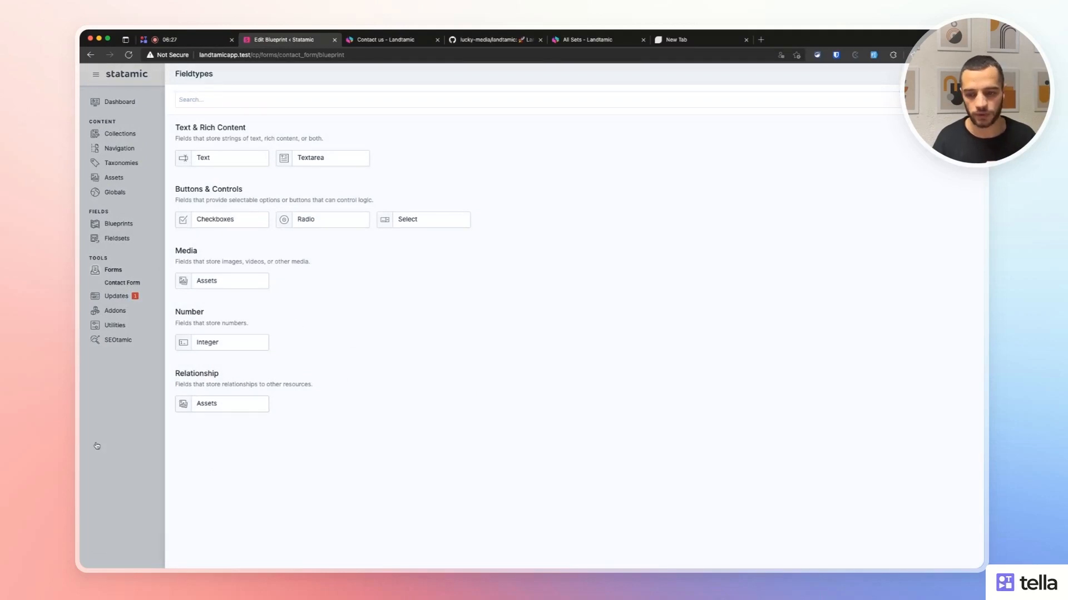
{"action": "key", "text": "Escape"}
{"action": "left_click", "coordinate": [756, 115]}
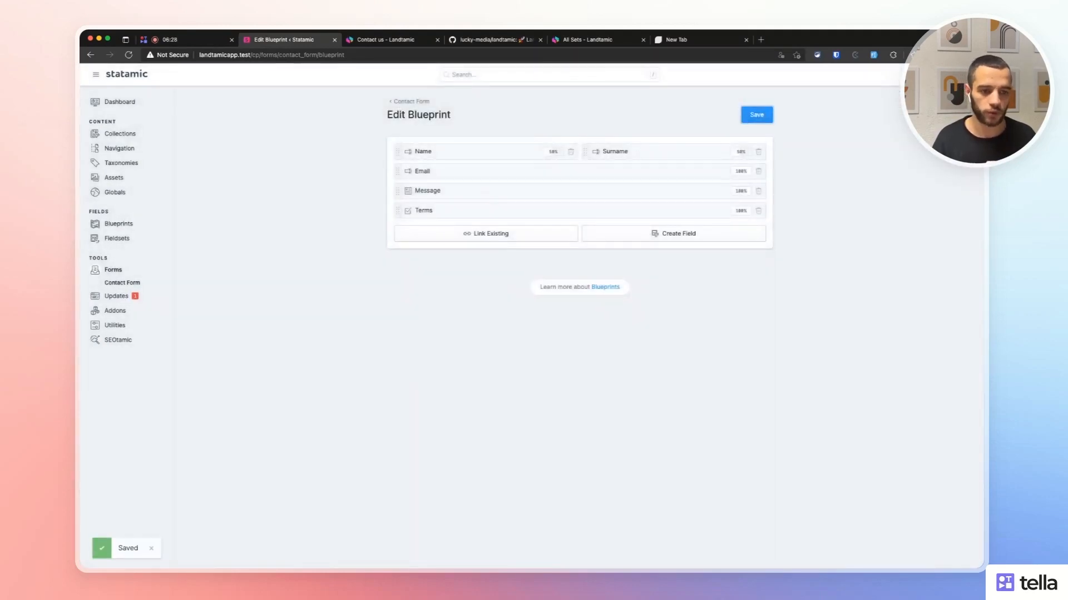
{"action": "left_click", "coordinate": [410, 39]}
Reload the Contact us page and try the Name, Surname, Email, Message and terms fields.
{"action": "key", "text": "super+r"}
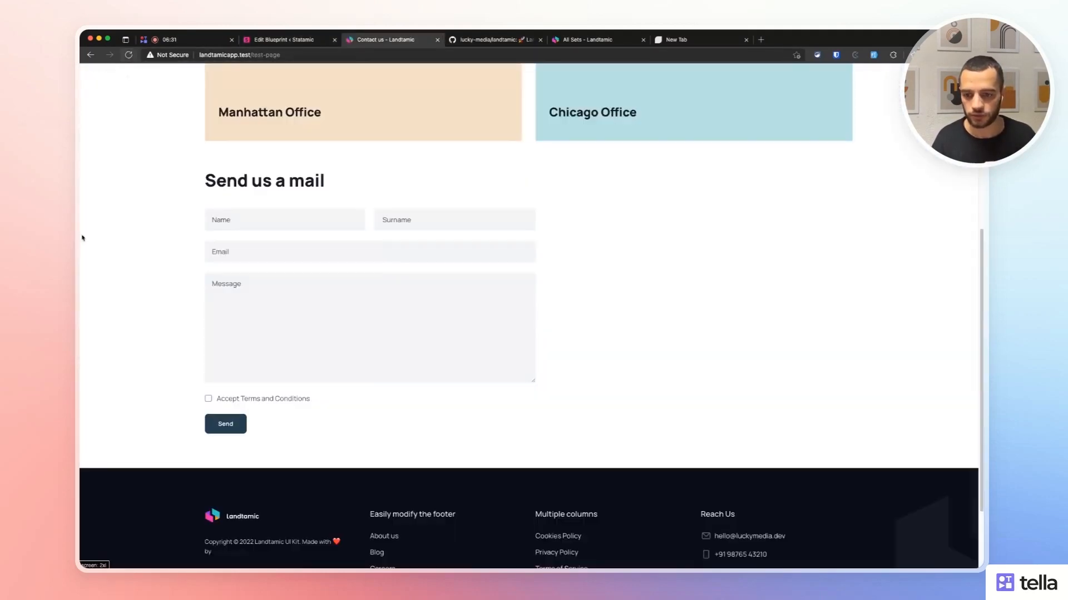
{"action": "left_click", "coordinate": [289, 222]}
{"action": "left_click", "coordinate": [415, 228]}
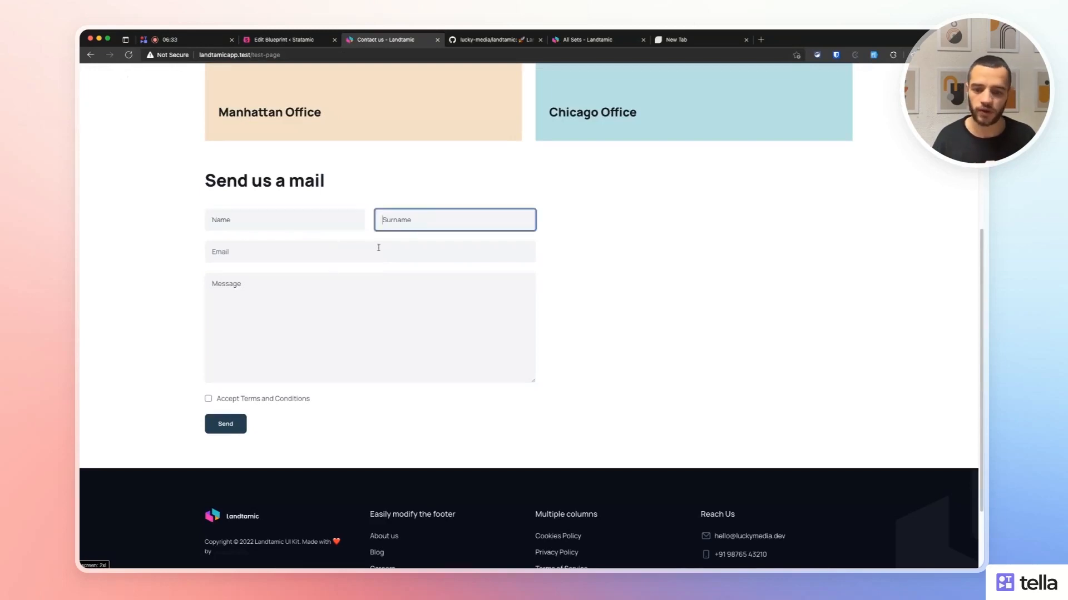
{"action": "left_click", "coordinate": [373, 251]}
{"action": "left_click", "coordinate": [283, 290]}
{"action": "left_click", "coordinate": [196, 326]}
{"action": "double_click", "coordinate": [256, 400]}
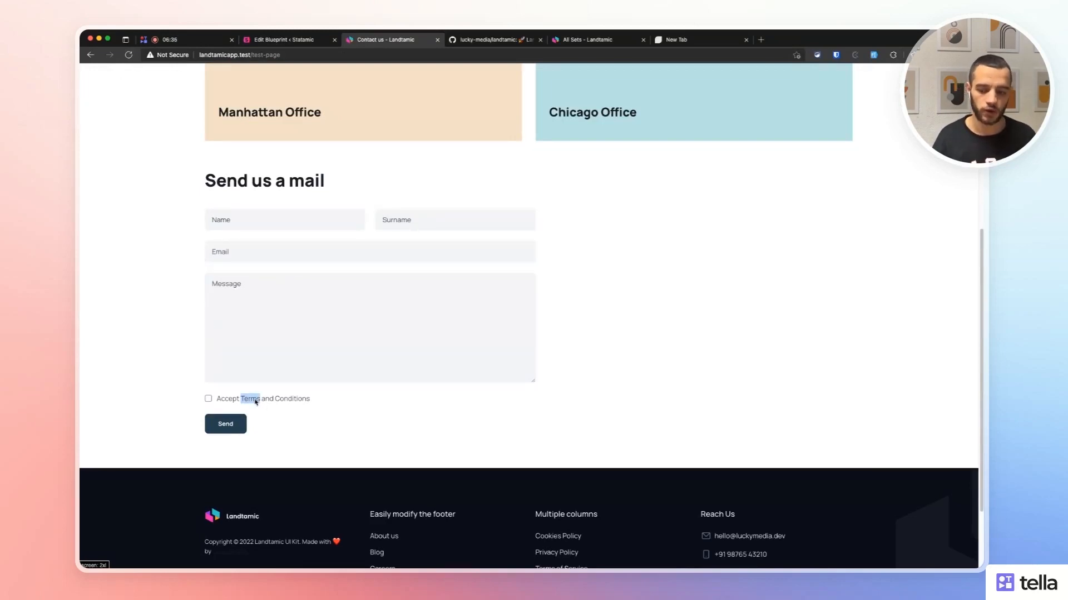
{"action": "left_click", "coordinate": [415, 443]}
{"action": "scroll", "coordinate": [533, 402], "scroll_direction": "up", "scroll_amount": 4}
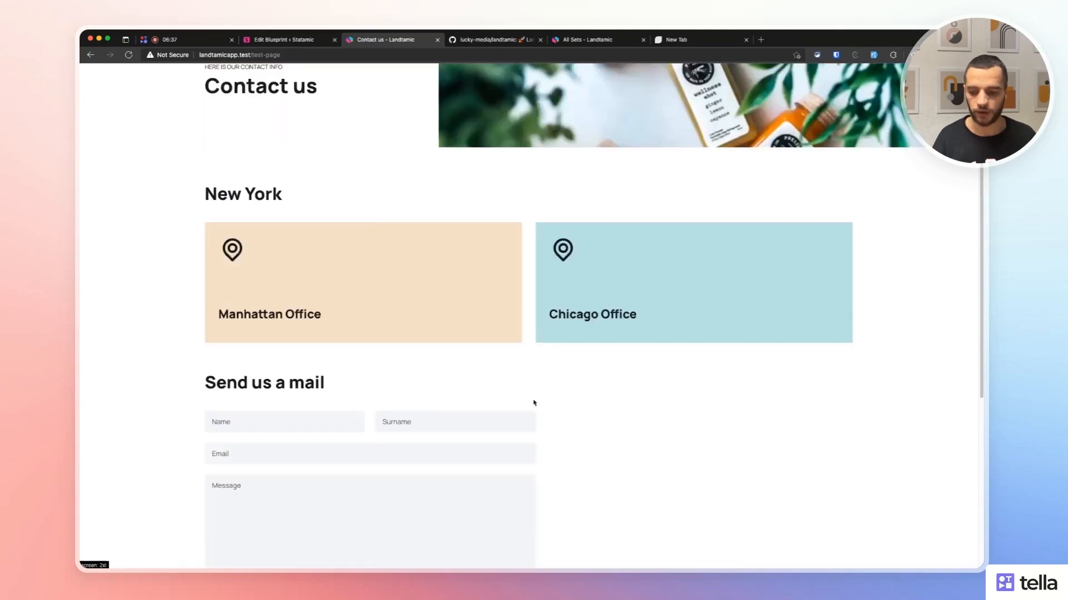
{"action": "scroll", "coordinate": [445, 412], "scroll_direction": "up", "scroll_amount": 2}
{"action": "scroll", "coordinate": [825, 331], "scroll_direction": "down", "scroll_amount": 8}
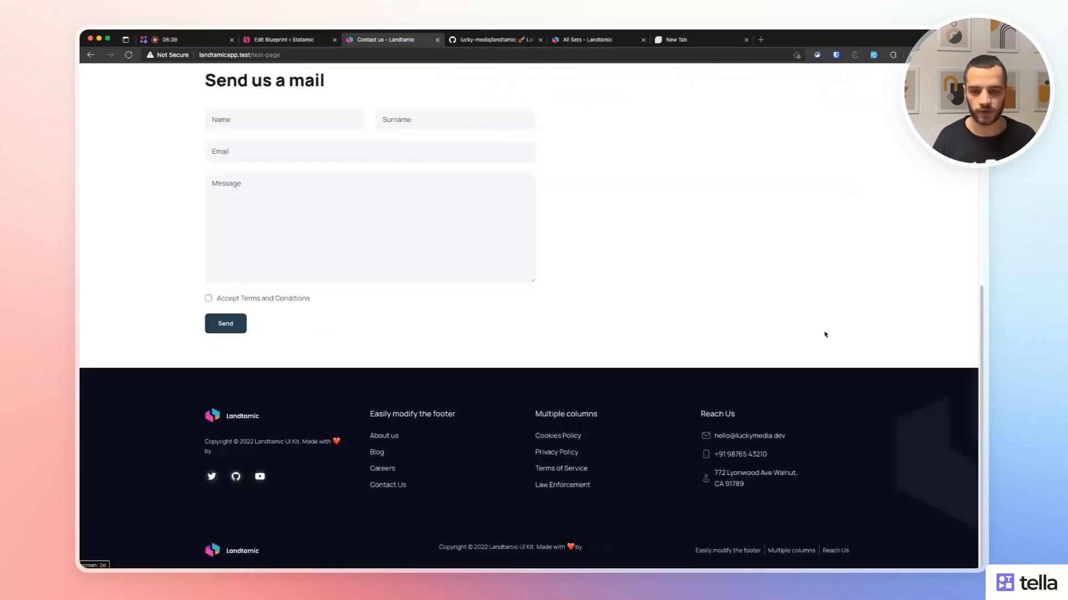
{"action": "scroll", "coordinate": [405, 212], "scroll_direction": "up", "scroll_amount": 8}
{"action": "scroll", "coordinate": [212, 162], "scroll_direction": "down", "scroll_amount": 8}
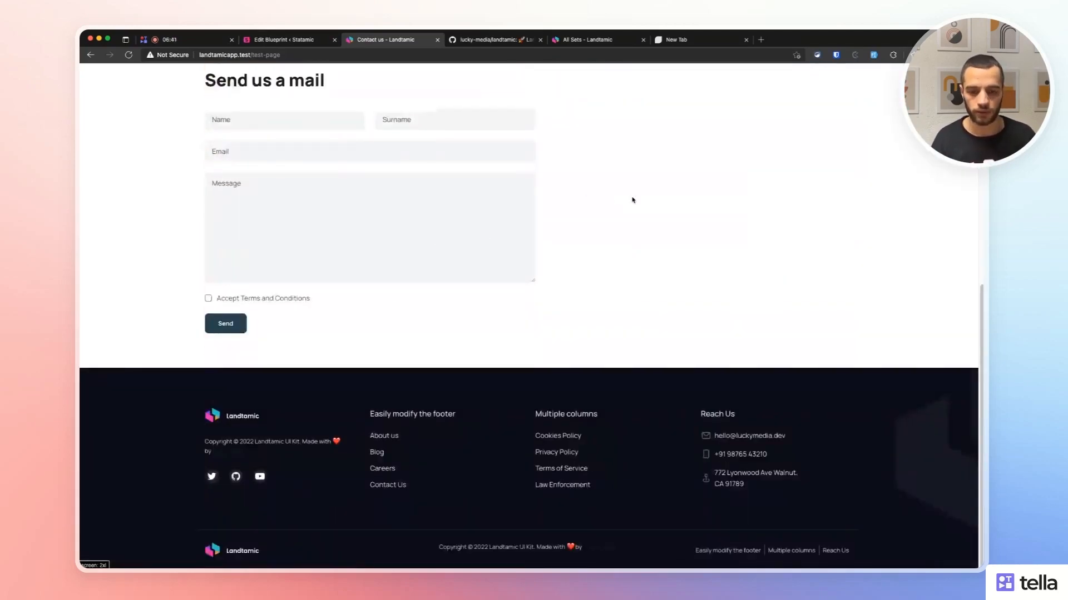
{"action": "scroll", "coordinate": [279, 108], "scroll_direction": "up", "scroll_amount": 4}
Compare the Contact Form blueprint with the Contact us page, then go to All Sets.
{"action": "left_click", "coordinate": [274, 42]}
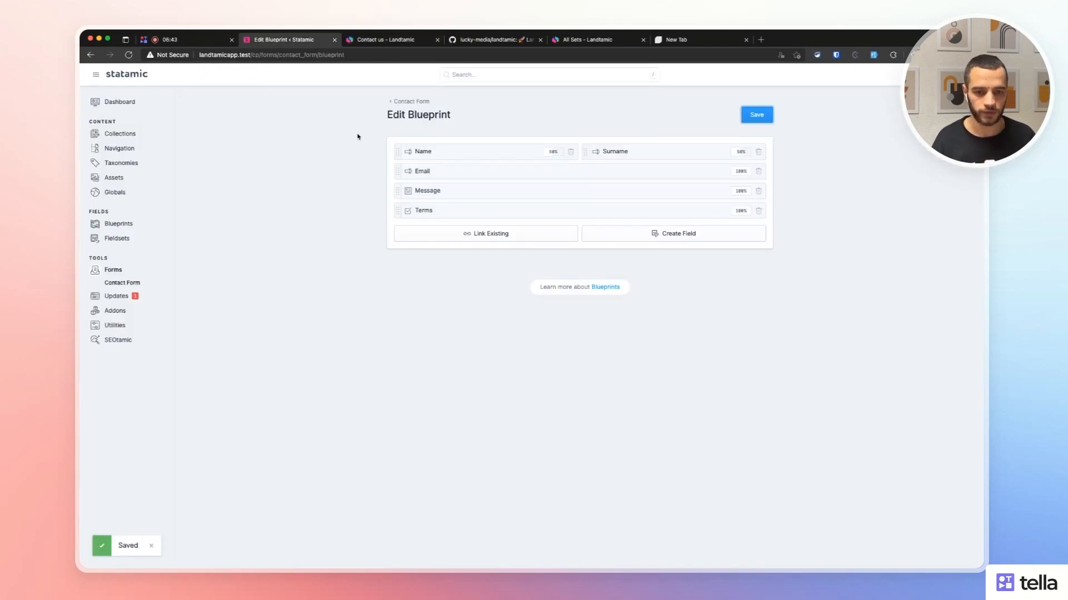
{"action": "left_click", "coordinate": [392, 41]}
{"action": "scroll", "coordinate": [374, 89], "scroll_direction": "up", "scroll_amount": 5}
{"action": "left_click", "coordinate": [279, 37]}
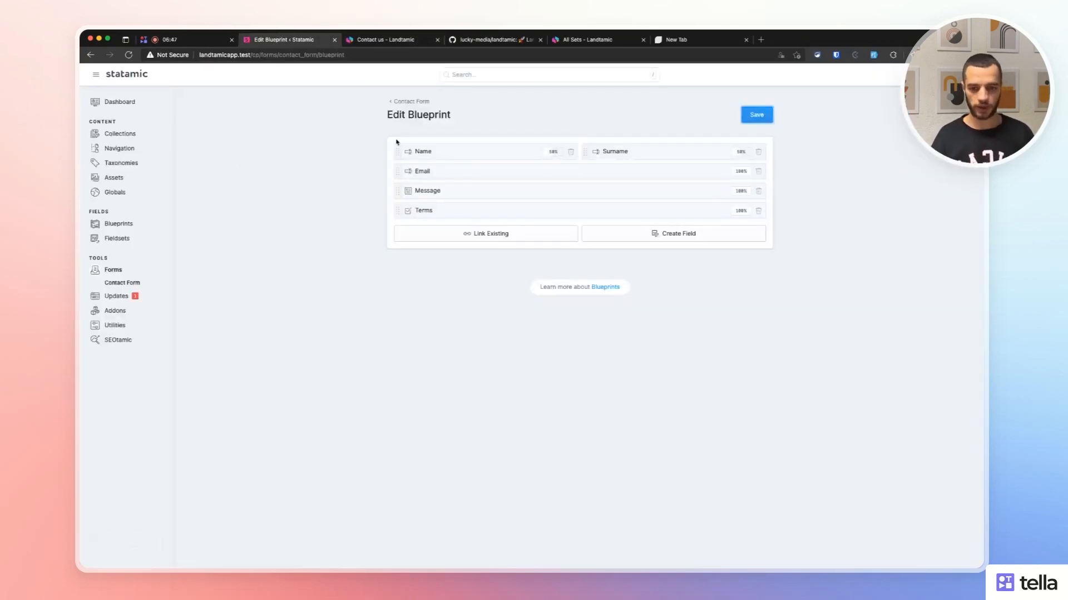
{"action": "left_click", "coordinate": [407, 43]}
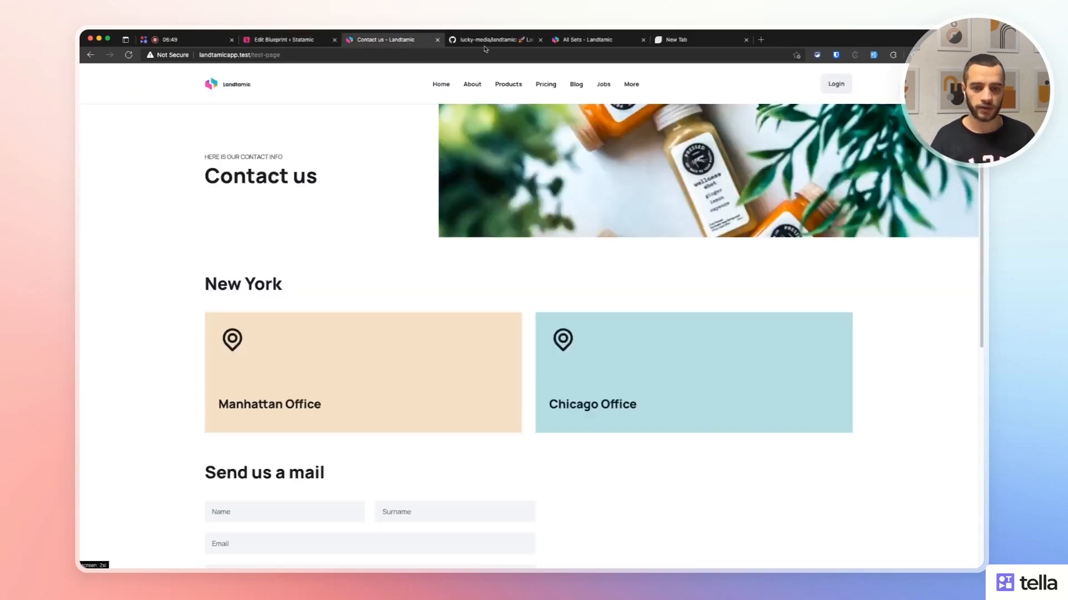
{"action": "left_click", "coordinate": [623, 43]}
Scroll through the All Sets component catalogue and back to the top, then leave for another tab.
{"action": "scroll", "coordinate": [216, 264], "scroll_direction": "down", "scroll_amount": 10}
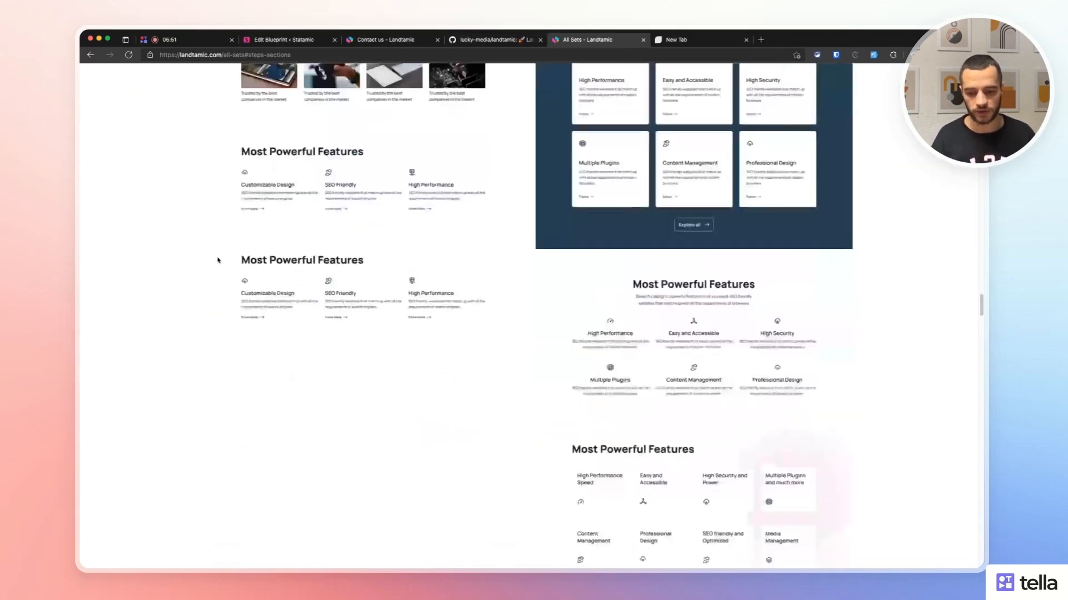
{"action": "scroll", "coordinate": [218, 260], "scroll_direction": "down", "scroll_amount": 10}
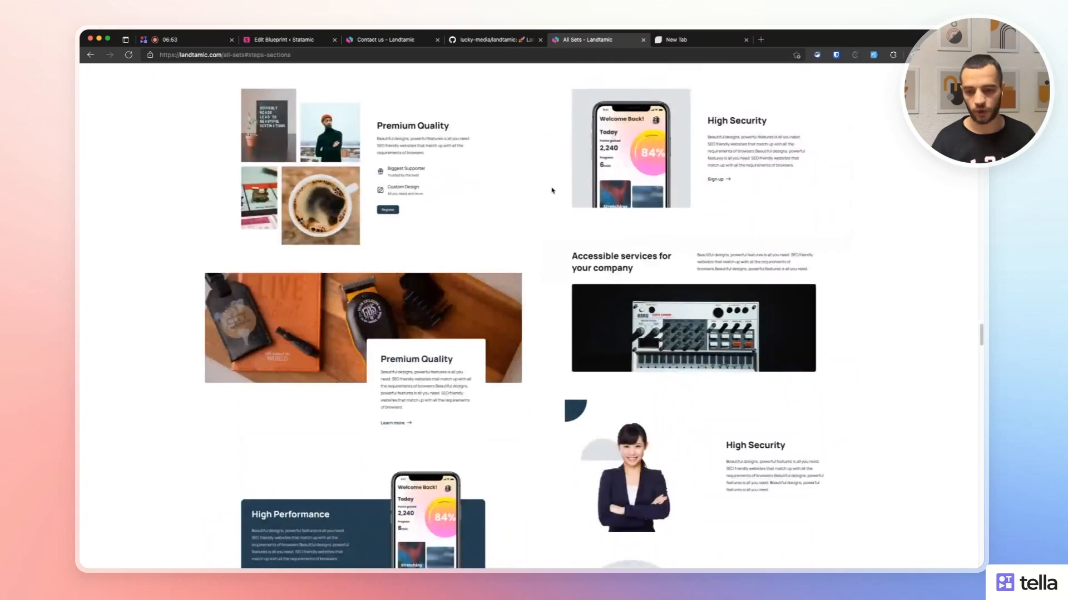
{"action": "scroll", "coordinate": [778, 194], "scroll_direction": "up", "scroll_amount": 10}
{"action": "scroll", "coordinate": [823, 220], "scroll_direction": "down", "scroll_amount": 13}
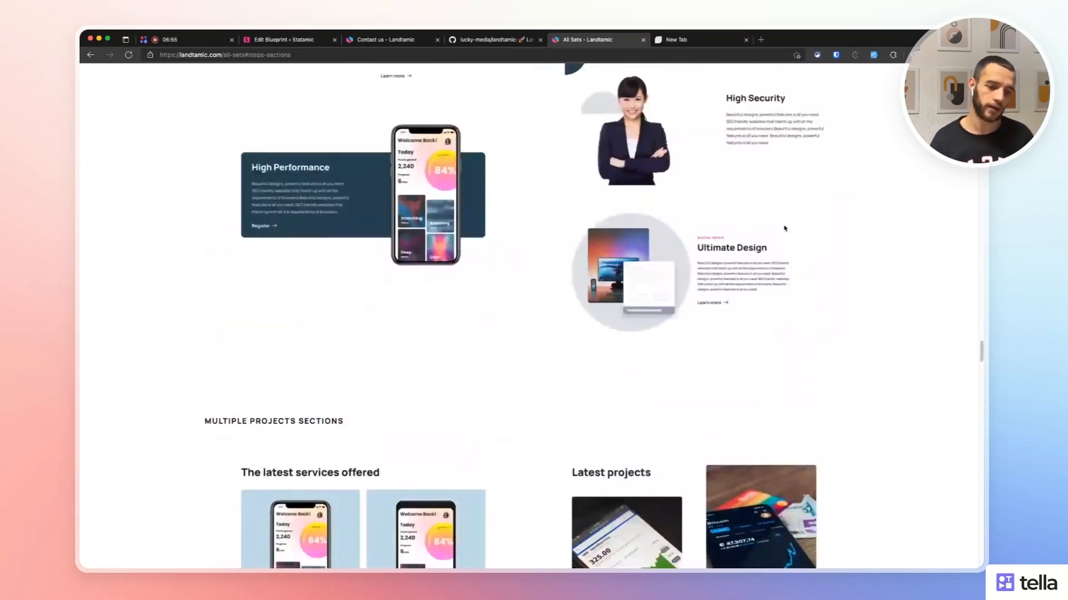
{"action": "scroll", "coordinate": [595, 262], "scroll_direction": "down", "scroll_amount": 6}
{"action": "scroll", "coordinate": [744, 269], "scroll_direction": "up", "scroll_amount": 5}
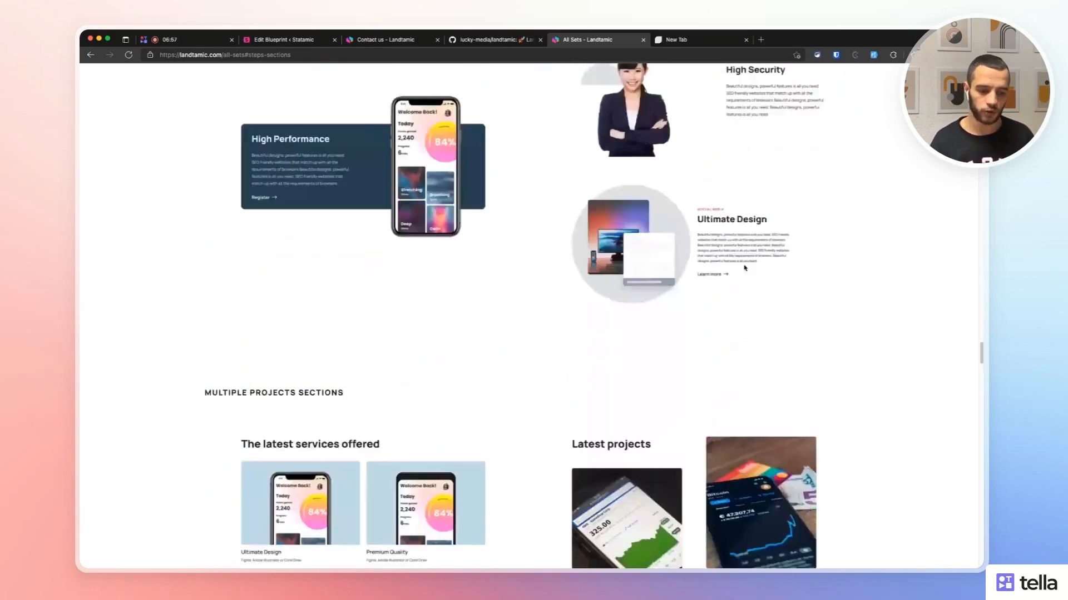
{"action": "scroll", "coordinate": [724, 274], "scroll_direction": "down", "scroll_amount": 15}
{"action": "scroll", "coordinate": [724, 273], "scroll_direction": "up", "scroll_amount": 20}
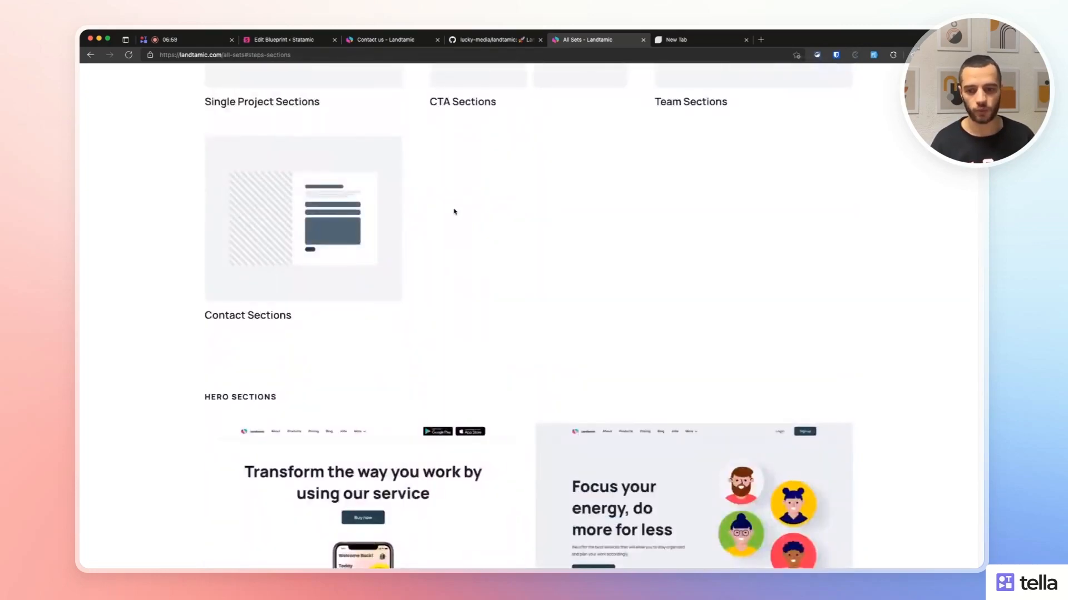
{"action": "scroll", "coordinate": [456, 209], "scroll_direction": "up", "scroll_amount": 5}
{"action": "scroll", "coordinate": [450, 212], "scroll_direction": "up", "scroll_amount": 5}
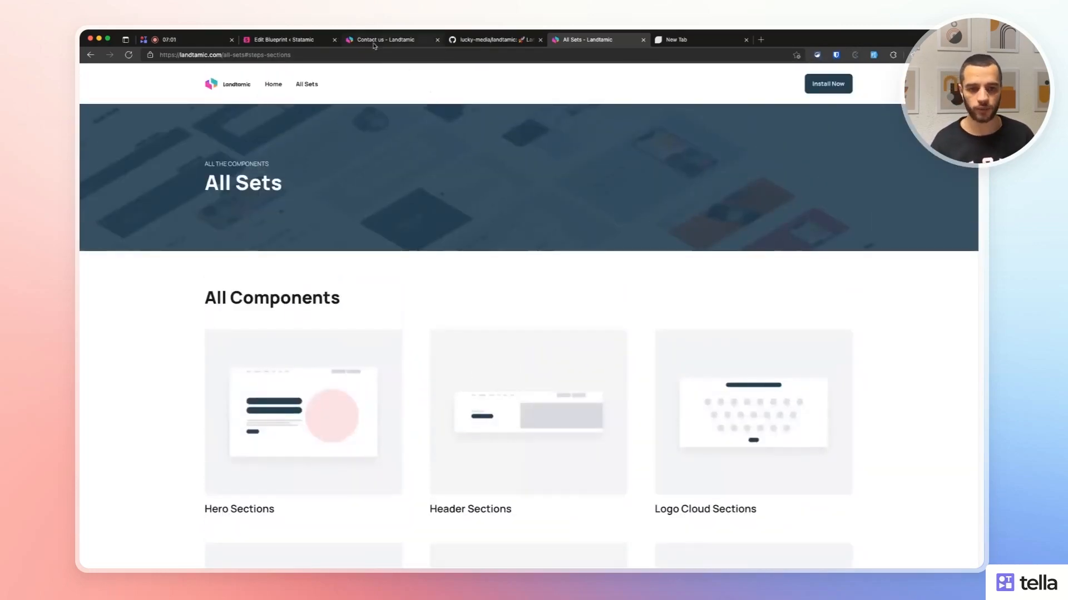
{"action": "left_click", "coordinate": [286, 41]}
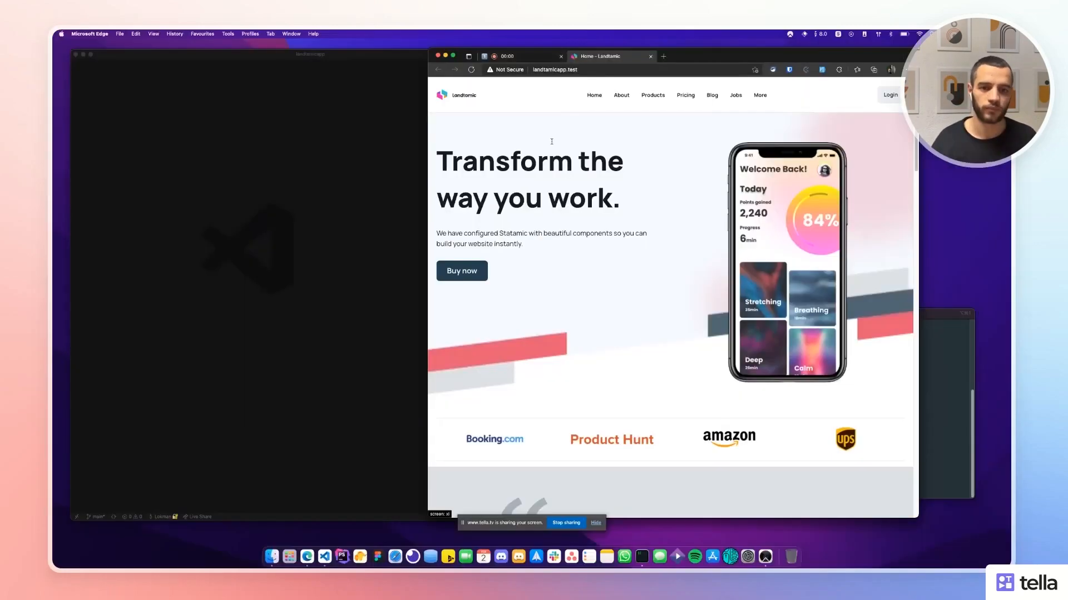
Open tailwind.config.js and locate the black entry in the colors block.
{"action": "left_click", "coordinate": [325, 165]}
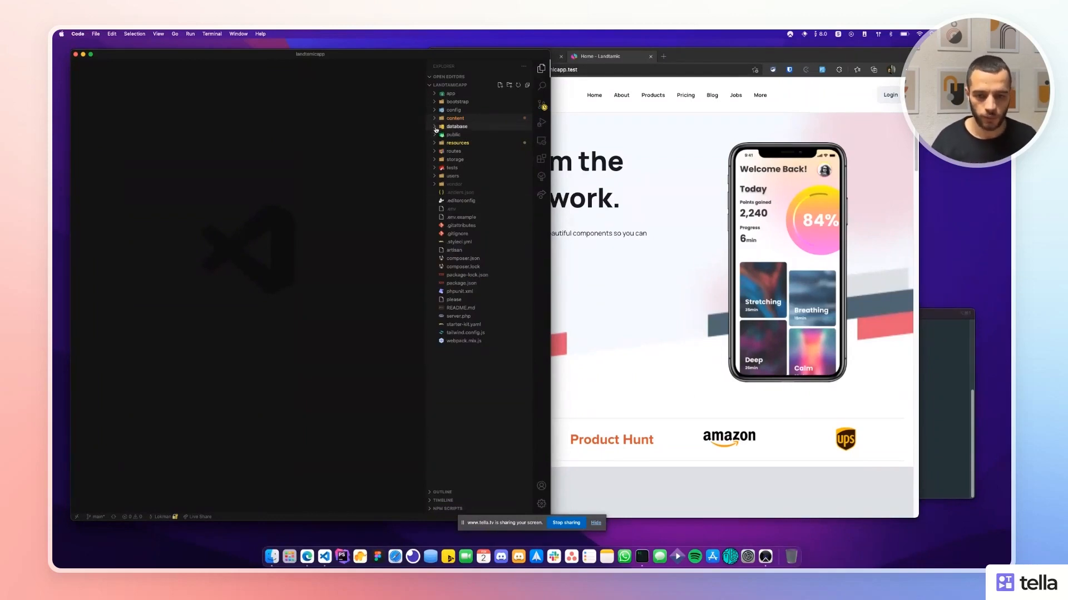
{"action": "left_click_drag", "start_coordinate": [428, 126], "coordinate": [433, 127]}
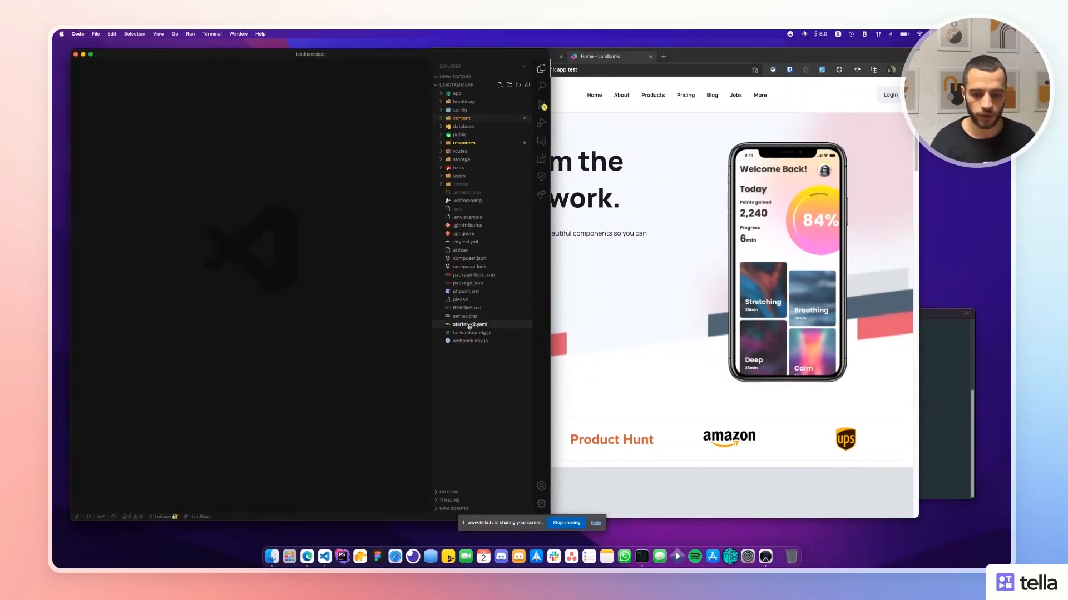
{"action": "left_click", "coordinate": [584, 310]}
{"action": "left_click", "coordinate": [414, 313]}
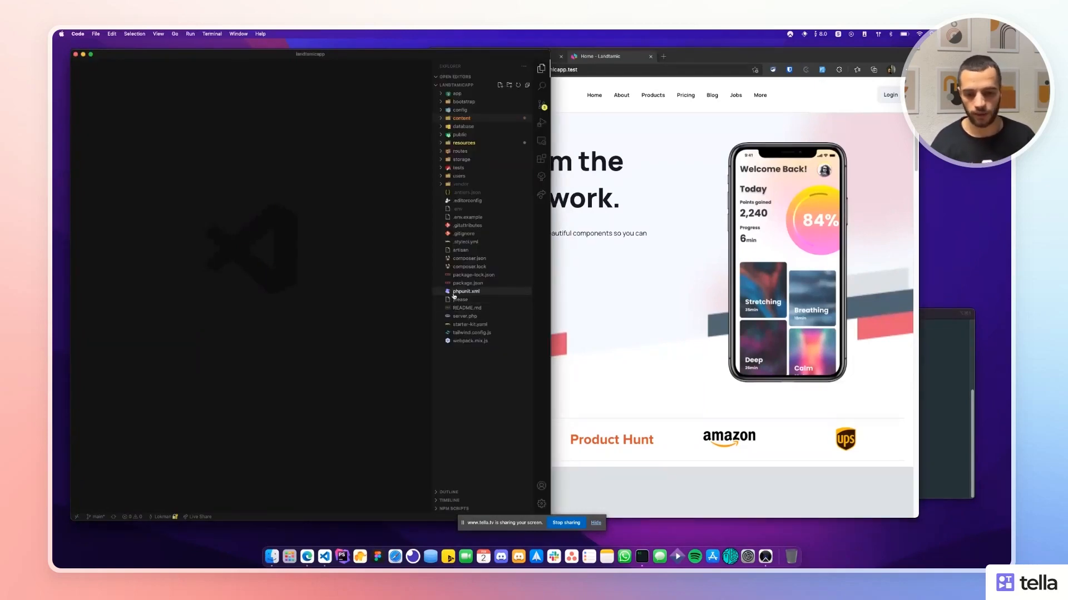
{"action": "left_click", "coordinate": [472, 332]}
{"action": "scroll", "coordinate": [291, 254], "scroll_direction": "up", "scroll_amount": 20}
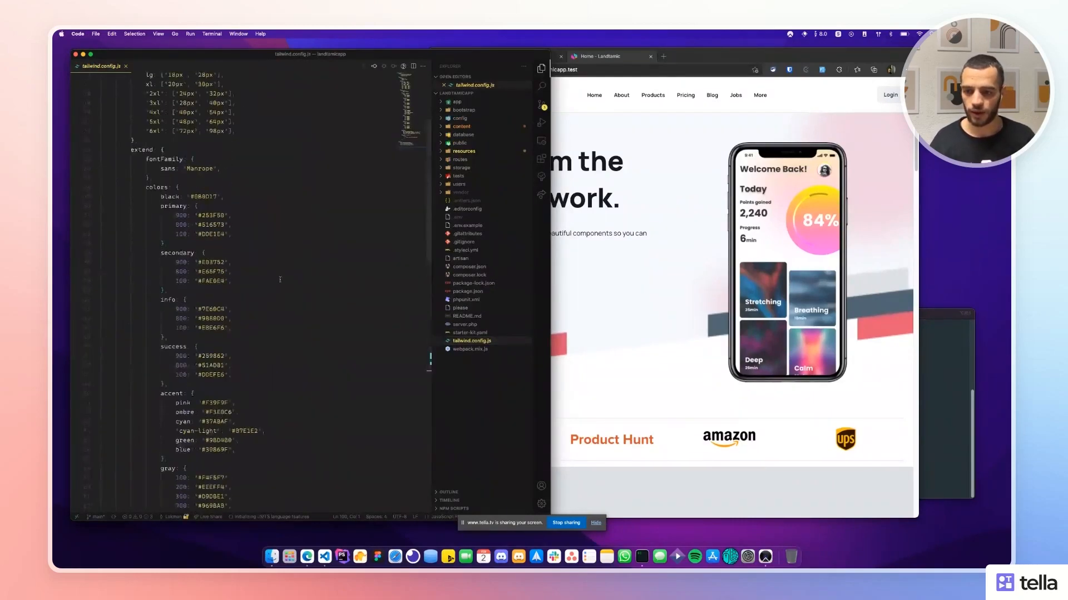
{"action": "left_click", "coordinate": [279, 278]}
{"action": "left_click", "coordinate": [195, 254]}
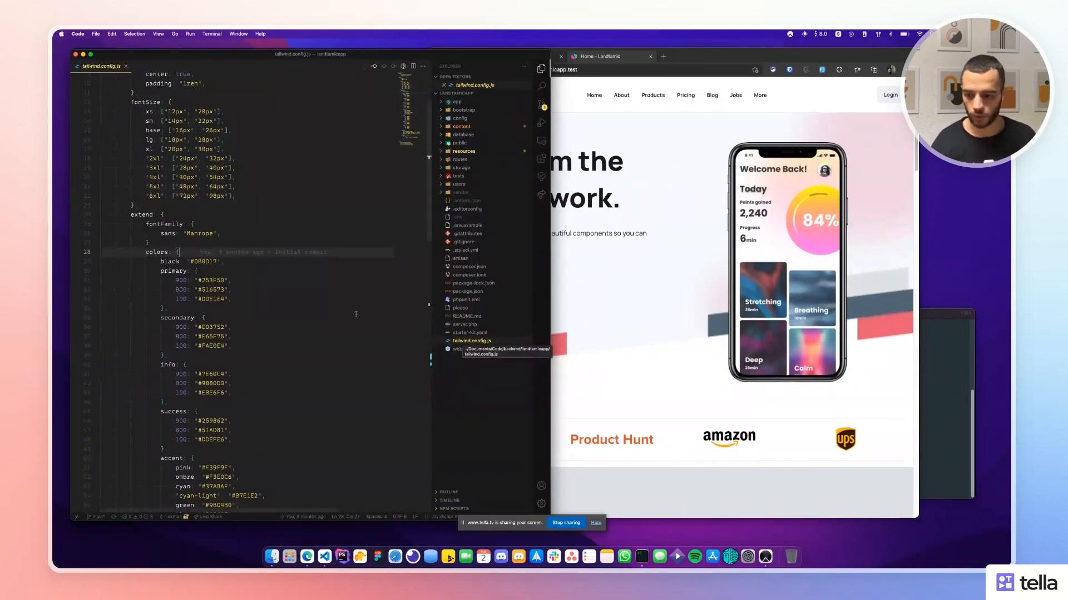
{"action": "left_click", "coordinate": [241, 262]}
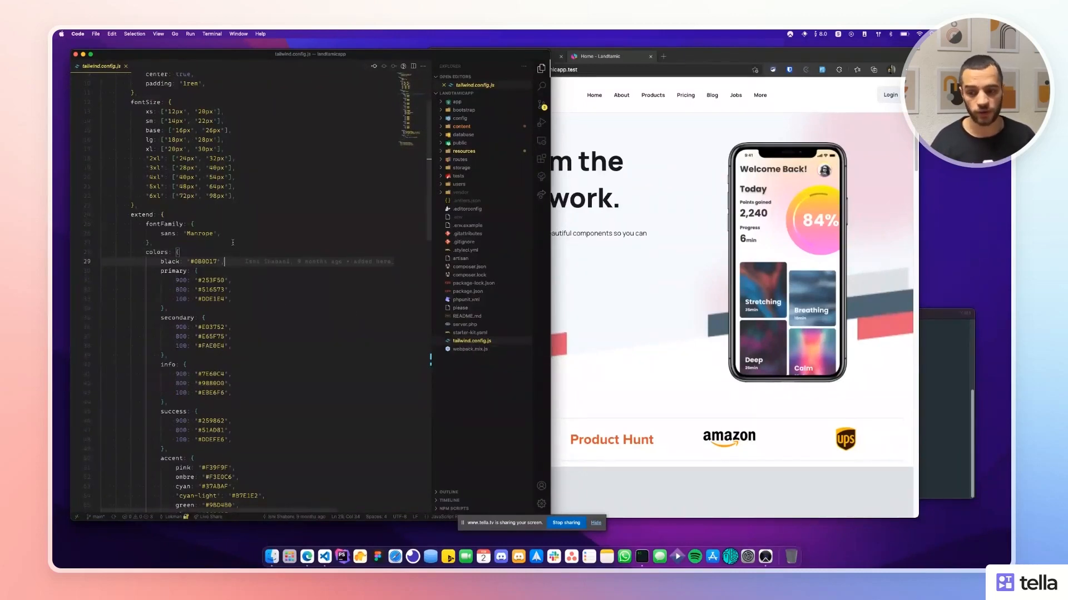
Look over the theme's container settings and the primary through accent colour lines.
{"action": "left_click", "coordinate": [165, 197]}
{"action": "scroll", "coordinate": [178, 200], "scroll_direction": "up", "scroll_amount": 3}
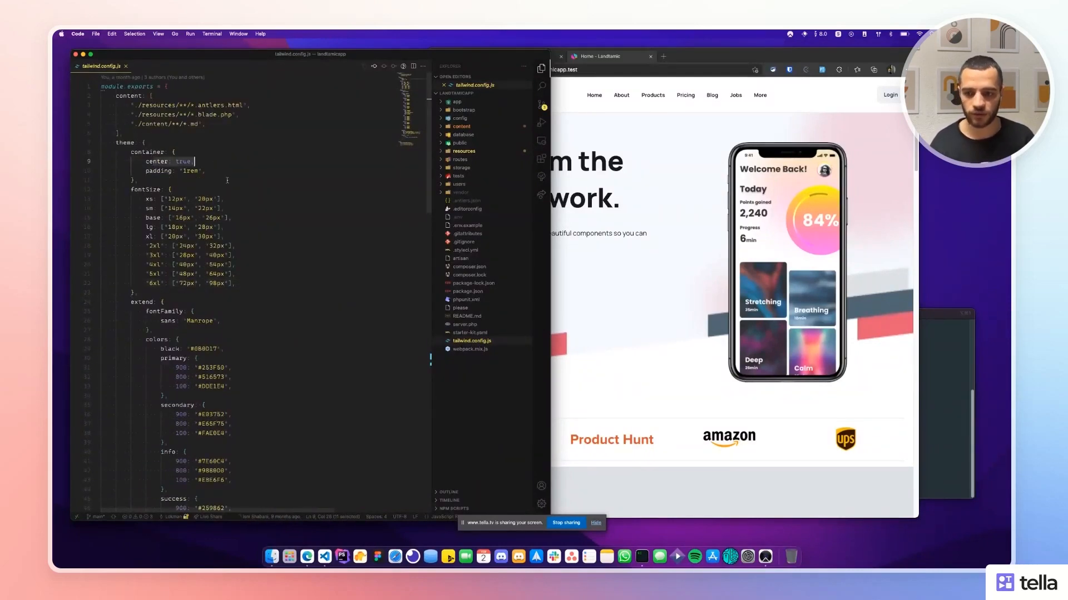
{"action": "left_click", "coordinate": [231, 199]}
{"action": "scroll", "coordinate": [233, 220], "scroll_direction": "down", "scroll_amount": 5}
{"action": "left_click_drag", "start_coordinate": [160, 224], "coordinate": [332, 355]}
{"action": "left_click", "coordinate": [331, 283]}
{"action": "left_click", "coordinate": [624, 303]}
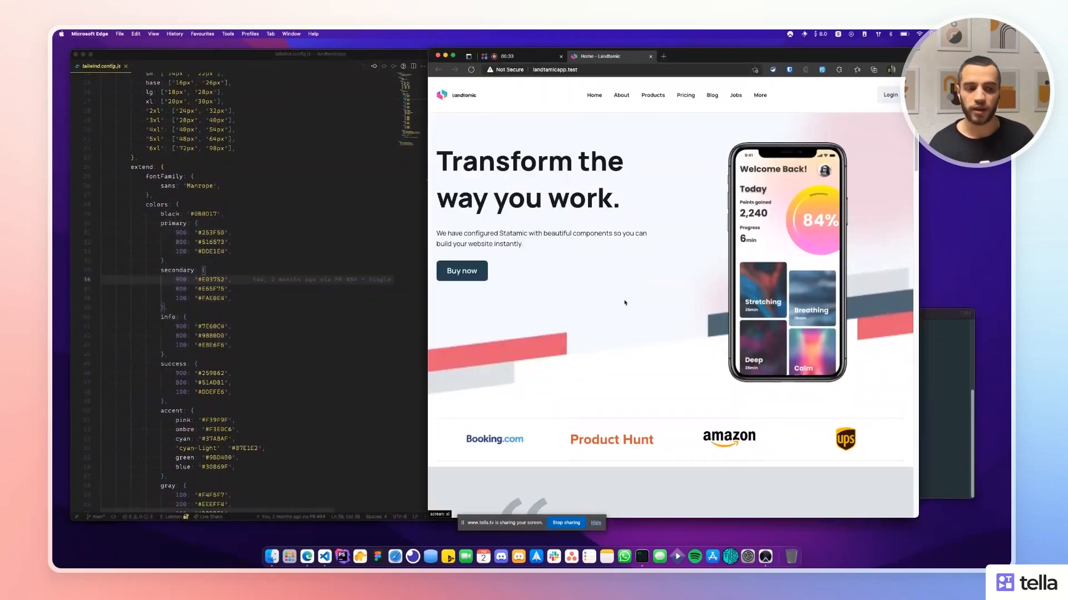
{"action": "left_click", "coordinate": [386, 253]}
Change the black colour value from 0B0017 to 000.
{"action": "double_click", "coordinate": [205, 214]}
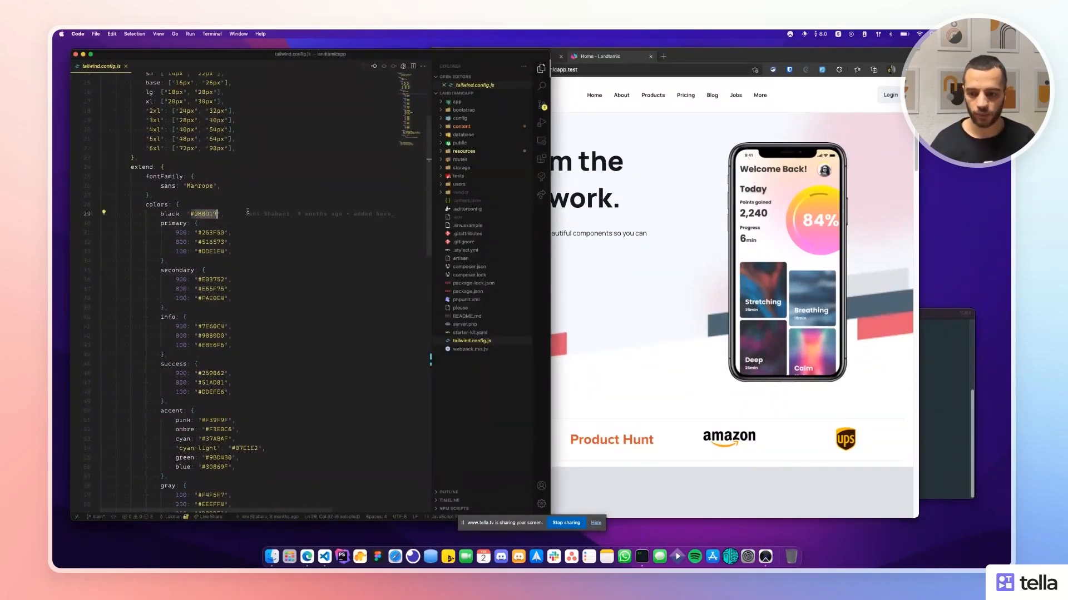
{"action": "type", "text": "000"}
{"action": "left_click", "coordinate": [248, 228]}
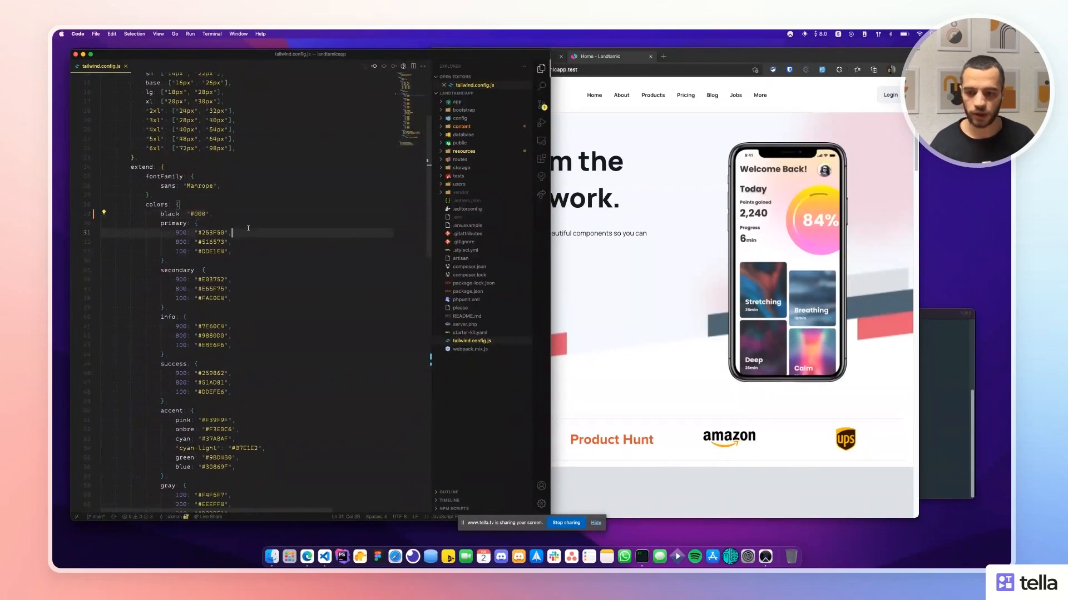
{"action": "left_click", "coordinate": [954, 357]}
{"action": "left_click_drag", "start_coordinate": [896, 316], "coordinate": [886, 316]}
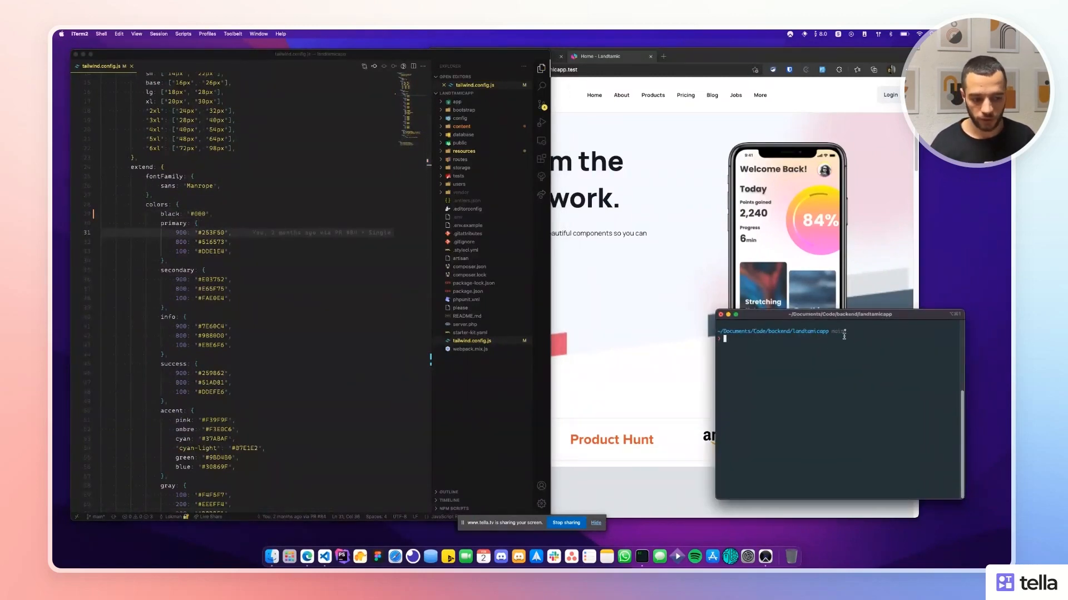
Run npm i, clear the terminal, then run npm run dev to compile assets with Laravel Mix.
{"action": "type", "text": "npm i"}
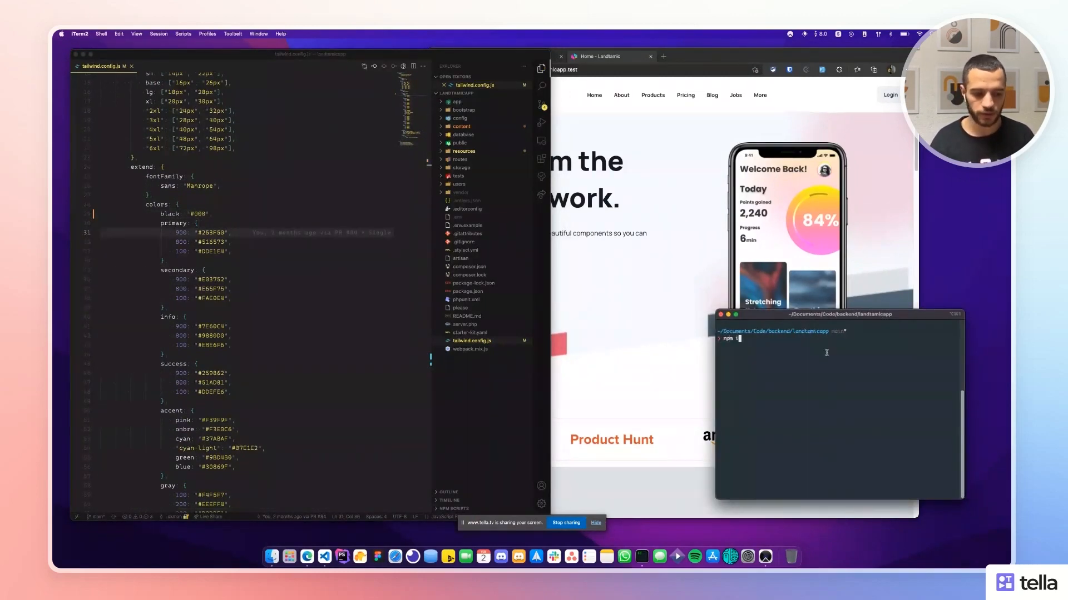
{"action": "key", "text": "Return"}
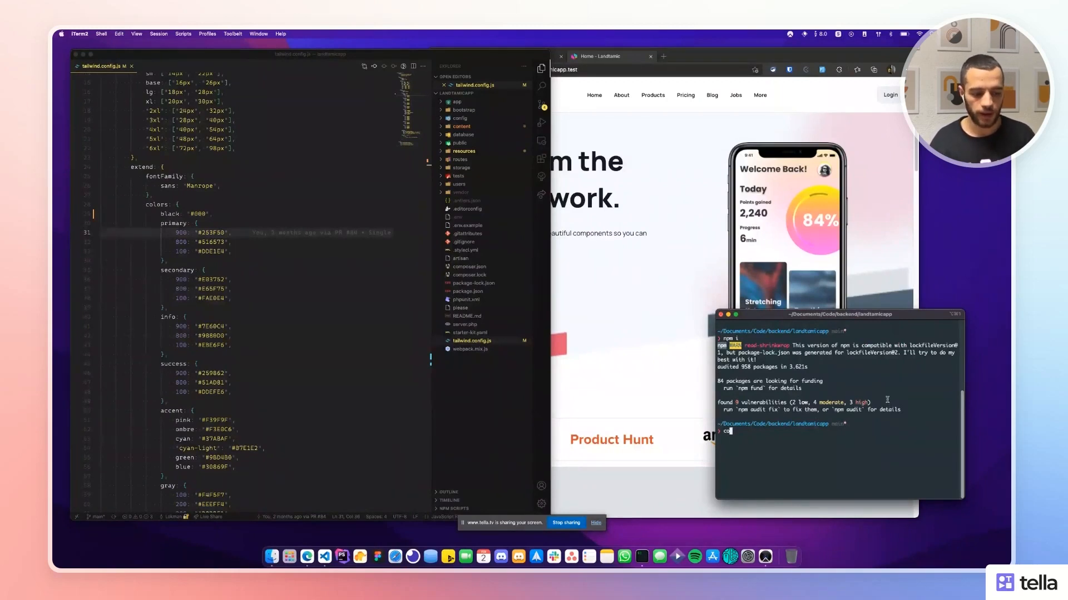
{"action": "type", "text": "clear"}
{"action": "key", "text": "Return"}
{"action": "type", "text": "npm run "}
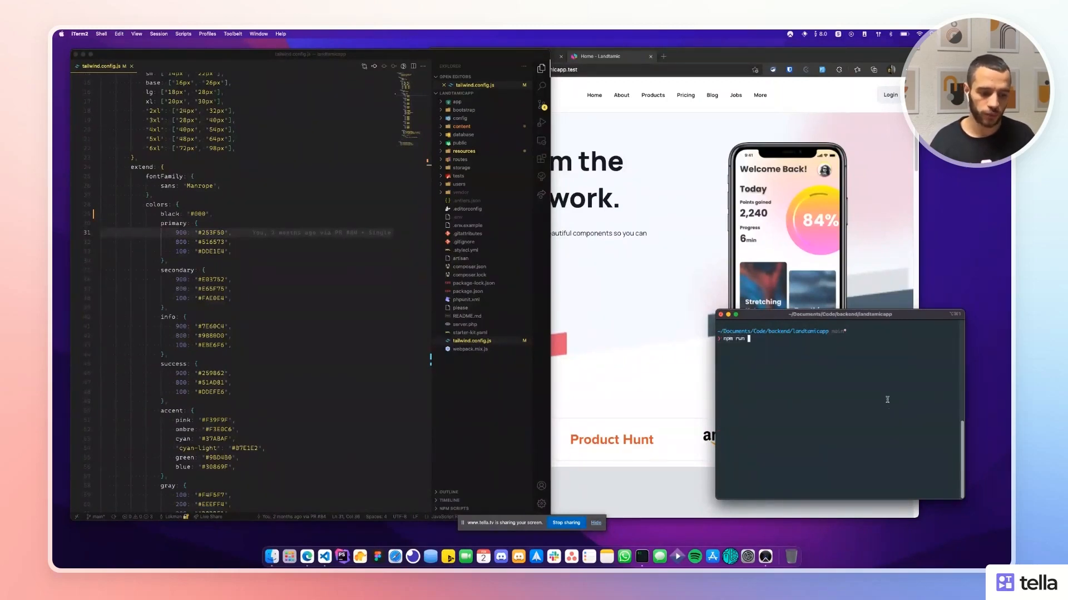
{"action": "type", "text": "dev"}
{"action": "key", "text": "Return"}
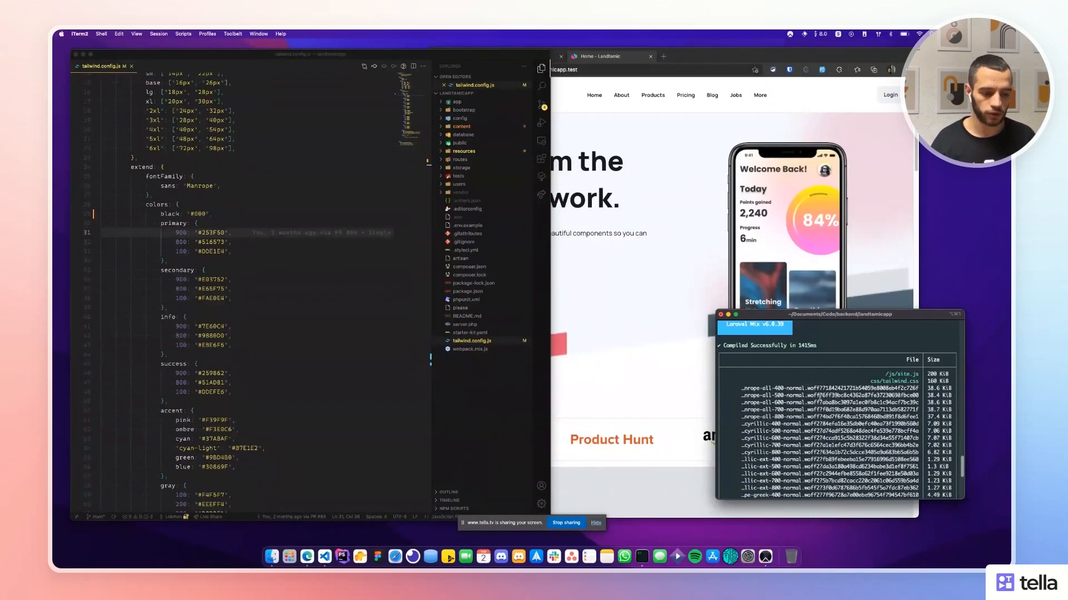
{"action": "left_click", "coordinate": [715, 271]}
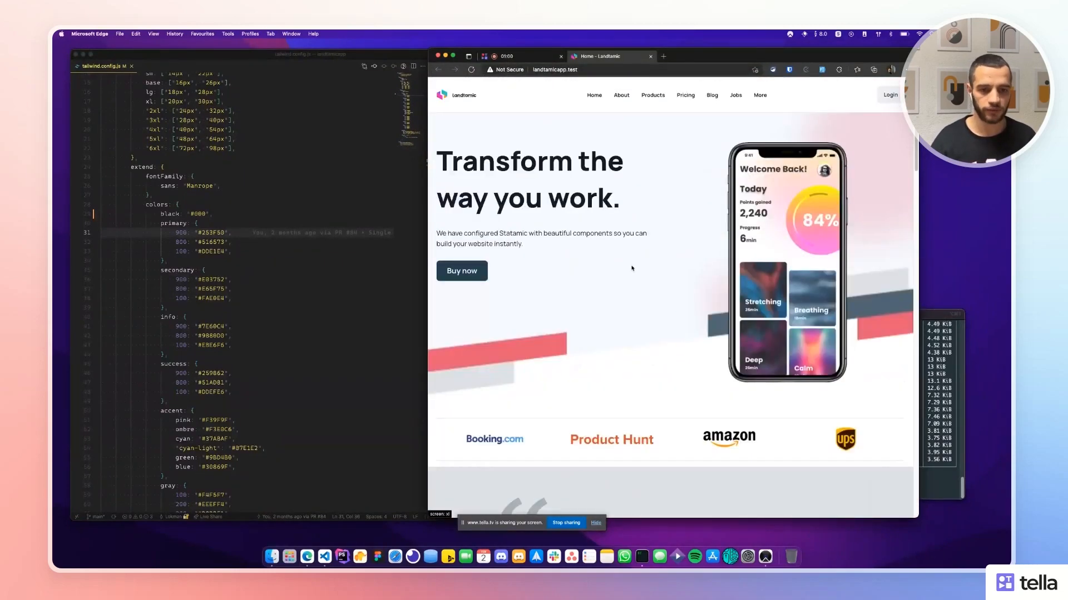
Inspect the 'Transform the way you work.' heading's computed styles in DevTools and reload the page.
{"action": "left_click_drag", "start_coordinate": [434, 167], "coordinate": [623, 201]}
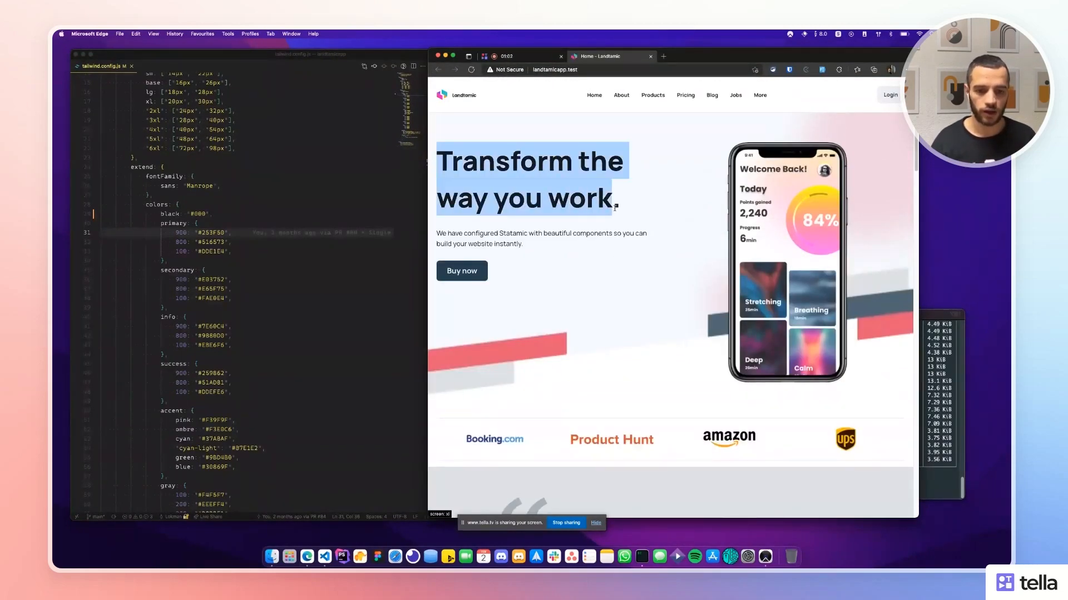
{"action": "left_click", "coordinate": [548, 189]}
{"action": "right_click", "coordinate": [503, 161]}
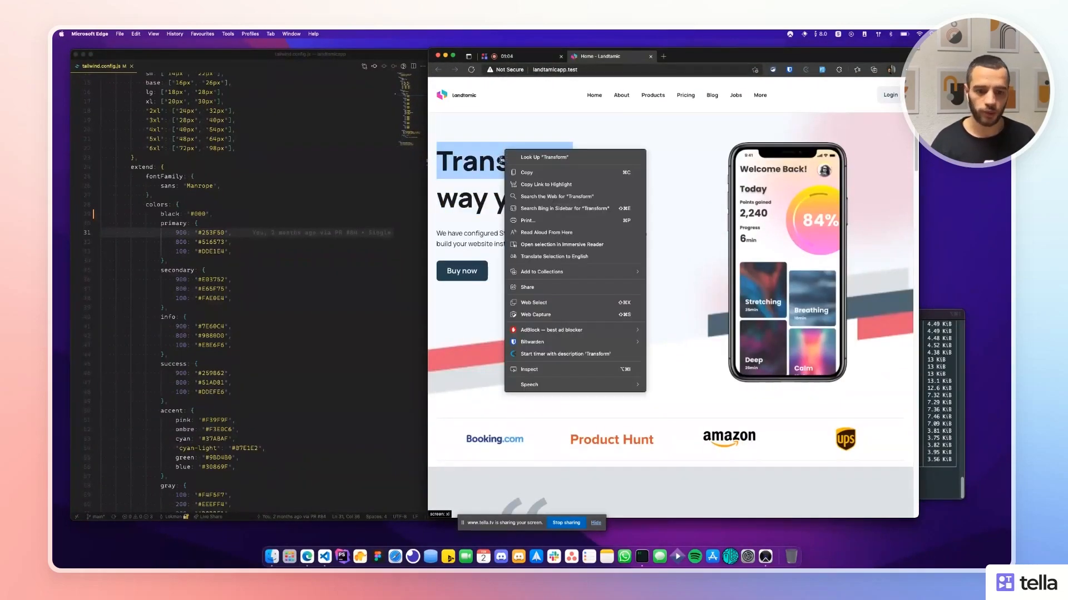
{"action": "key", "text": "Escape"}
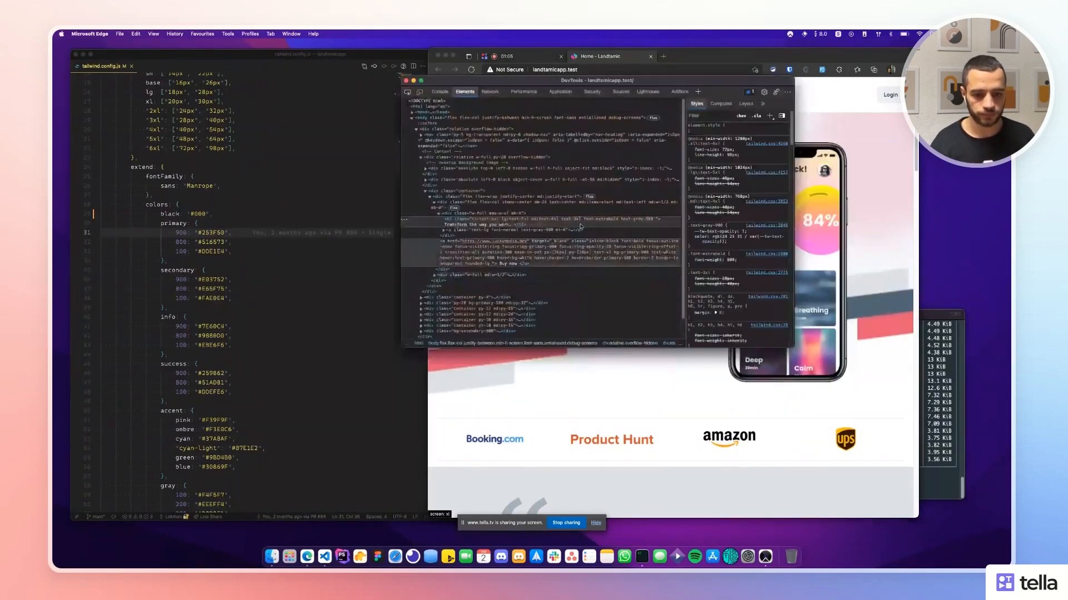
{"action": "left_click", "coordinate": [720, 103]}
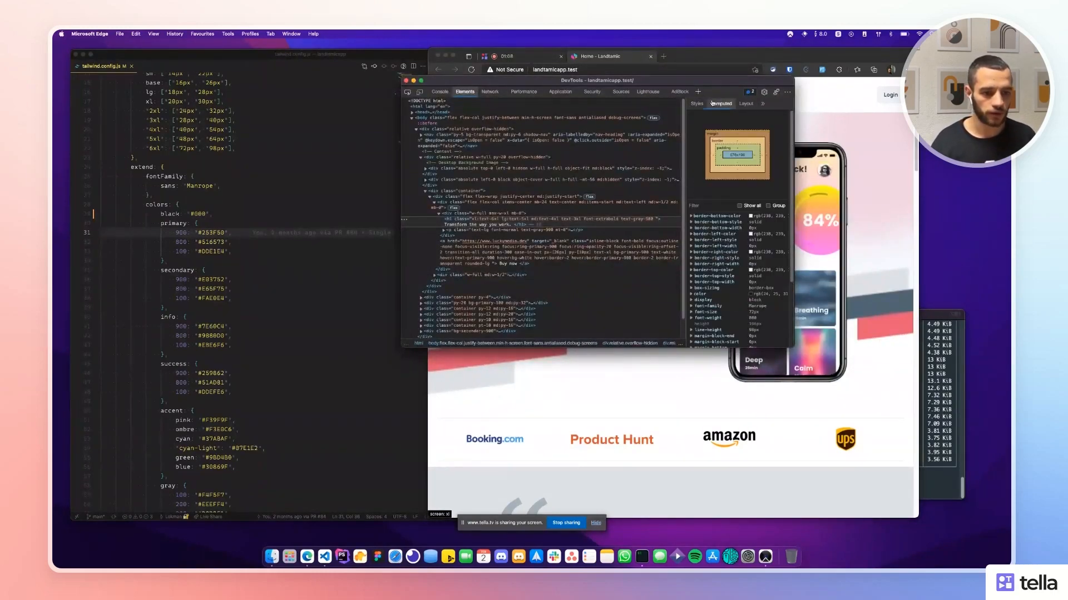
{"action": "scroll", "coordinate": [742, 216], "scroll_direction": "down", "scroll_amount": 1}
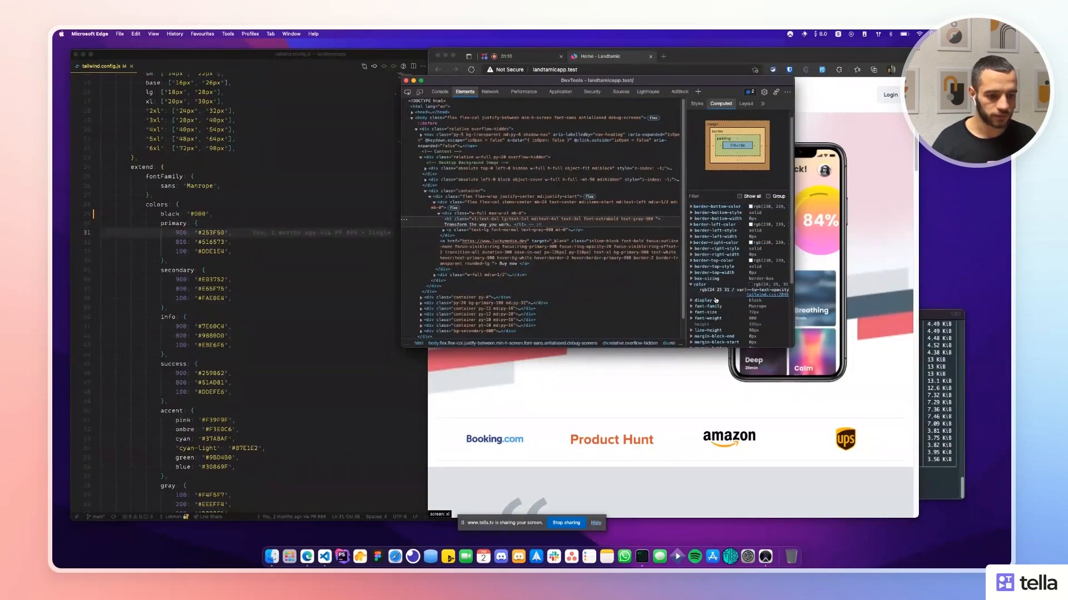
{"action": "left_click", "coordinate": [663, 251]}
{"action": "key", "text": "super+r"}
{"action": "scroll", "coordinate": [663, 251], "scroll_direction": "down", "scroll_amount": 2}
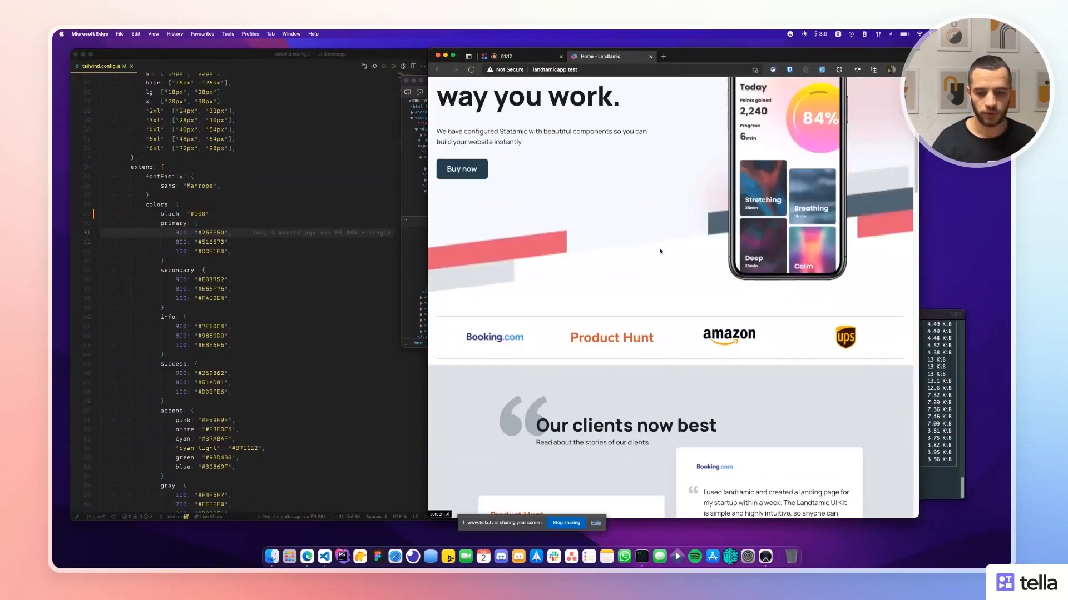
{"action": "scroll", "coordinate": [663, 253], "scroll_direction": "up", "scroll_amount": 1}
Confirm black is 000 in the config, re-inspect the heading, then close DevTools and return to VS Code.
{"action": "left_click", "coordinate": [198, 221]}
{"action": "double_click", "coordinate": [200, 215]}
{"action": "left_click", "coordinate": [625, 198]}
{"action": "scroll", "coordinate": [625, 198], "scroll_direction": "up", "scroll_amount": 3}
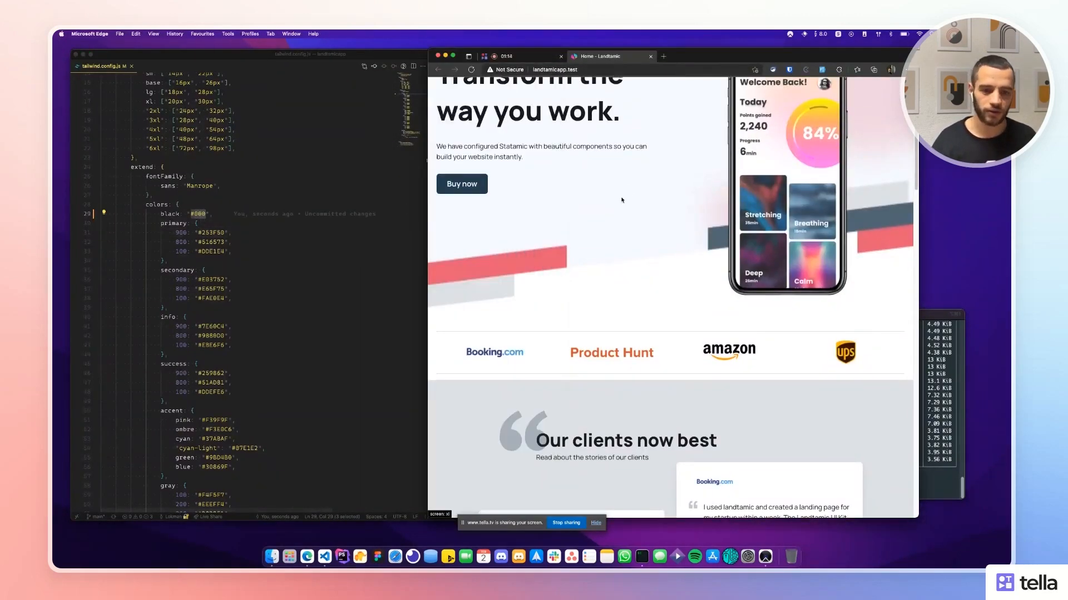
{"action": "double_click", "coordinate": [521, 168]}
{"action": "right_click", "coordinate": [521, 169]}
{"action": "left_click", "coordinate": [564, 391]}
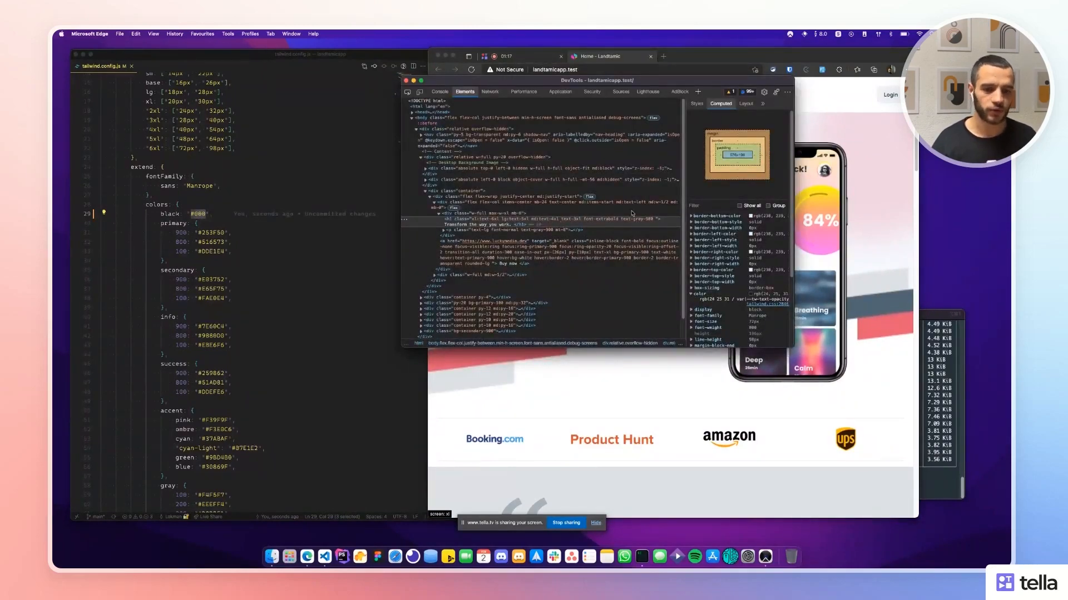
{"action": "left_click", "coordinate": [406, 81]}
{"action": "left_click", "coordinate": [292, 166]}
{"action": "left_click_drag", "start_coordinate": [158, 214], "coordinate": [215, 212]}
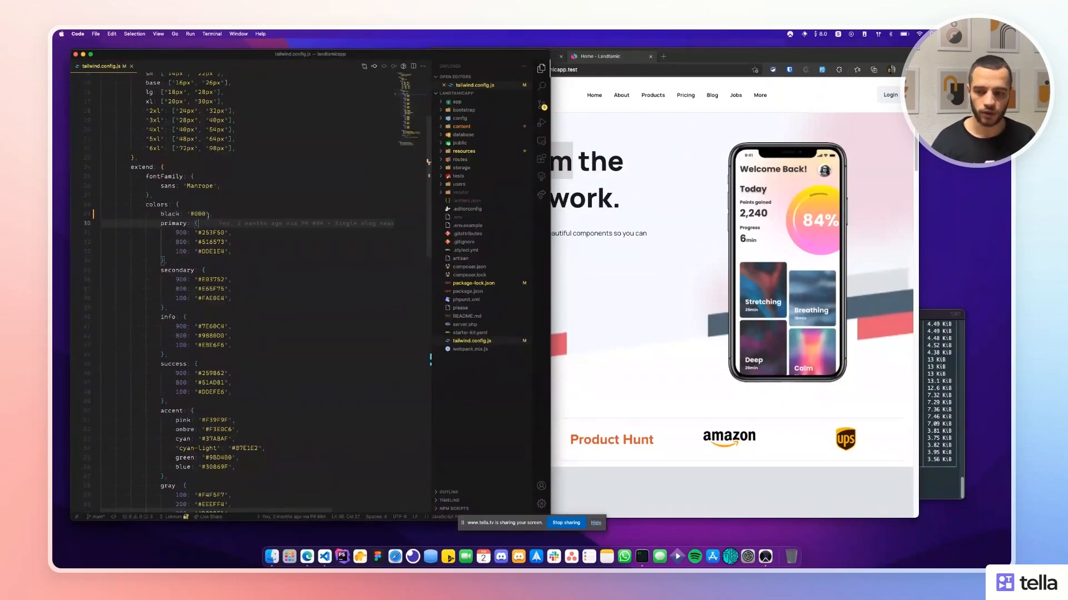
{"action": "double_click", "coordinate": [198, 214]}
Select the gray 900 value #18191F, including the hash, in tailwind.config.js.
{"action": "left_click", "coordinate": [762, 333]}
{"action": "left_click", "coordinate": [168, 308]}
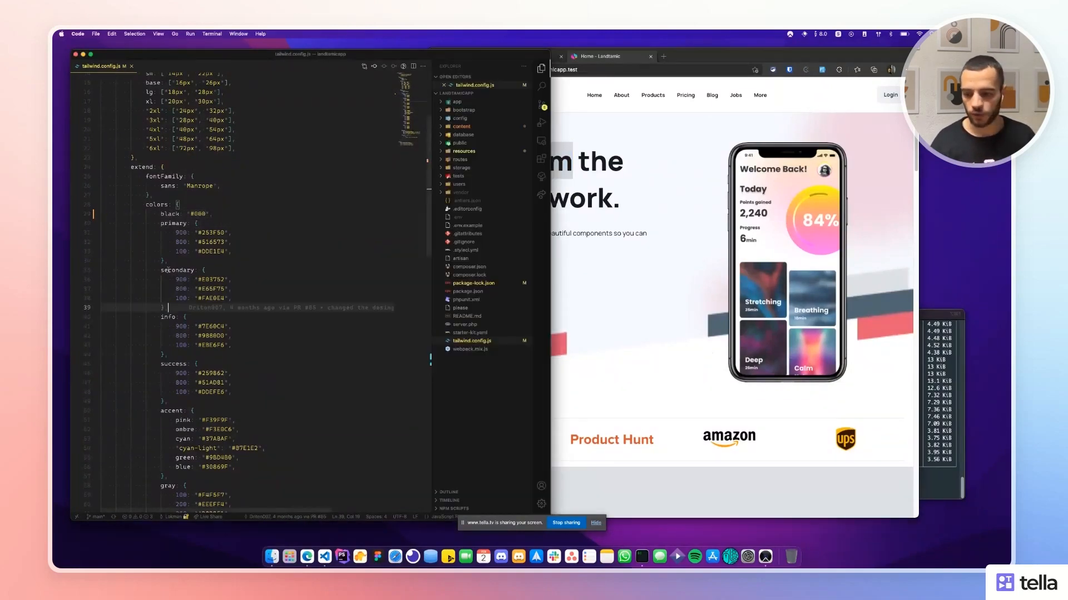
{"action": "scroll", "coordinate": [221, 311], "scroll_direction": "down", "scroll_amount": 7}
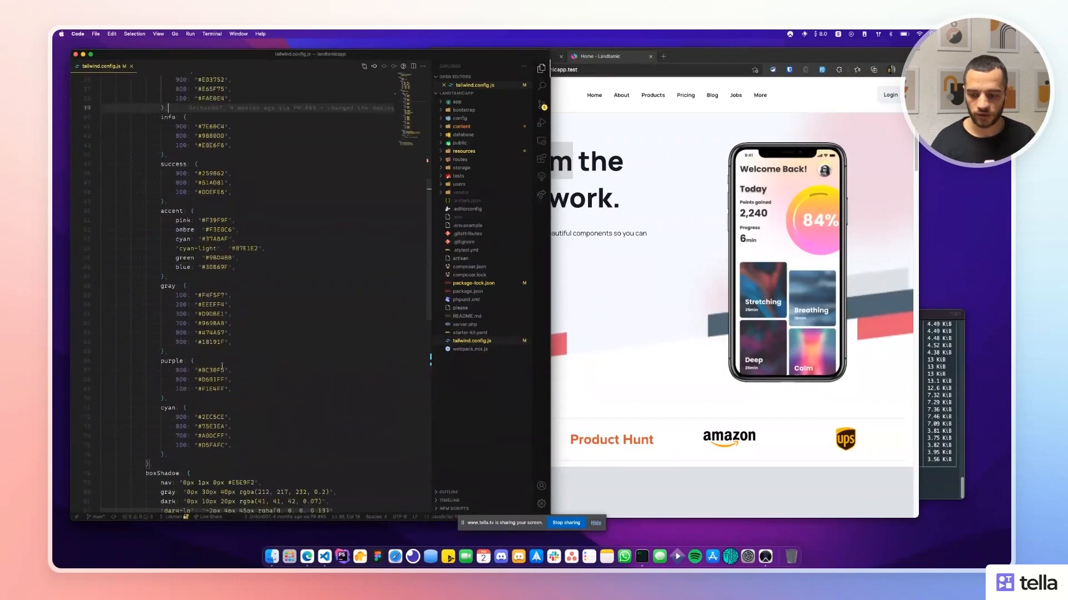
{"action": "left_click", "coordinate": [193, 344]}
{"action": "double_click", "coordinate": [211, 343]}
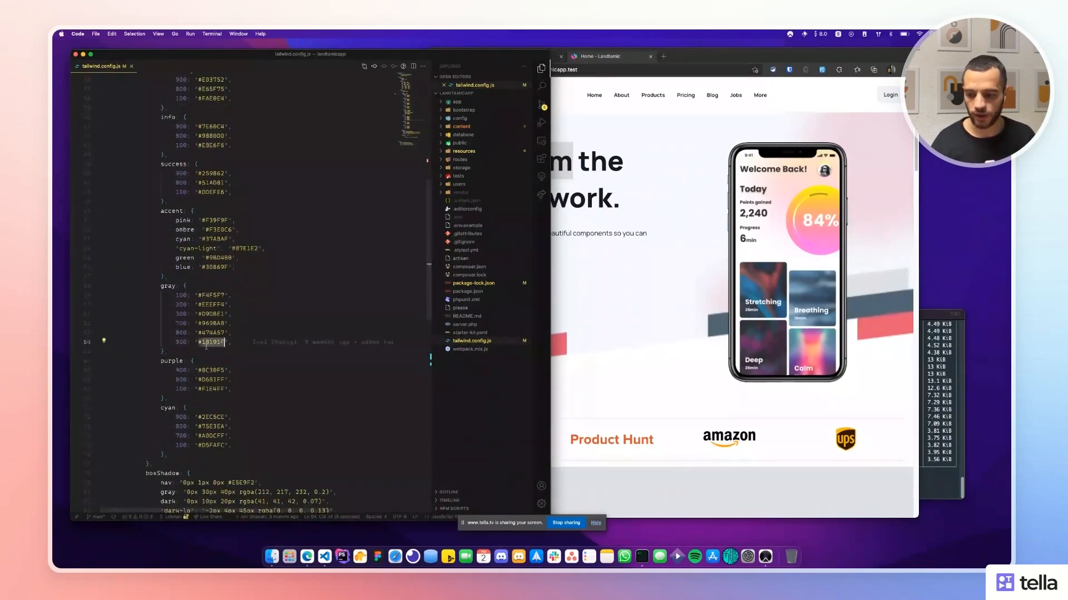
{"action": "left_click_drag", "start_coordinate": [199, 343], "coordinate": [225, 342]}
{"action": "key", "text": "super+c"}
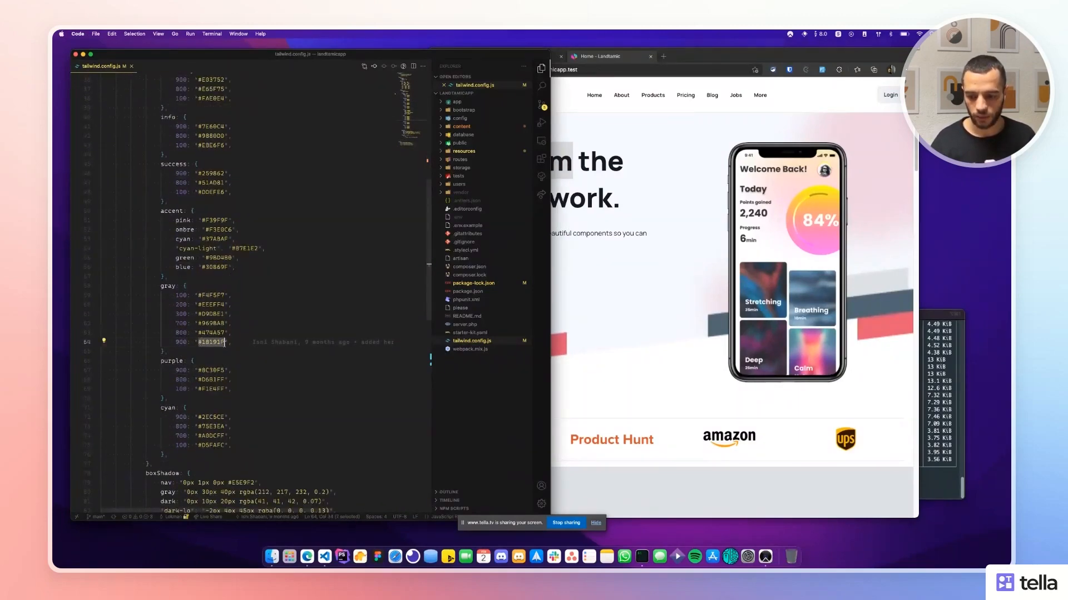
Open a new Edge tab and enter 'online color picker'.
{"action": "left_click", "coordinate": [675, 354]}
{"action": "key", "text": "super+t"}
{"action": "type", "text": "on"}
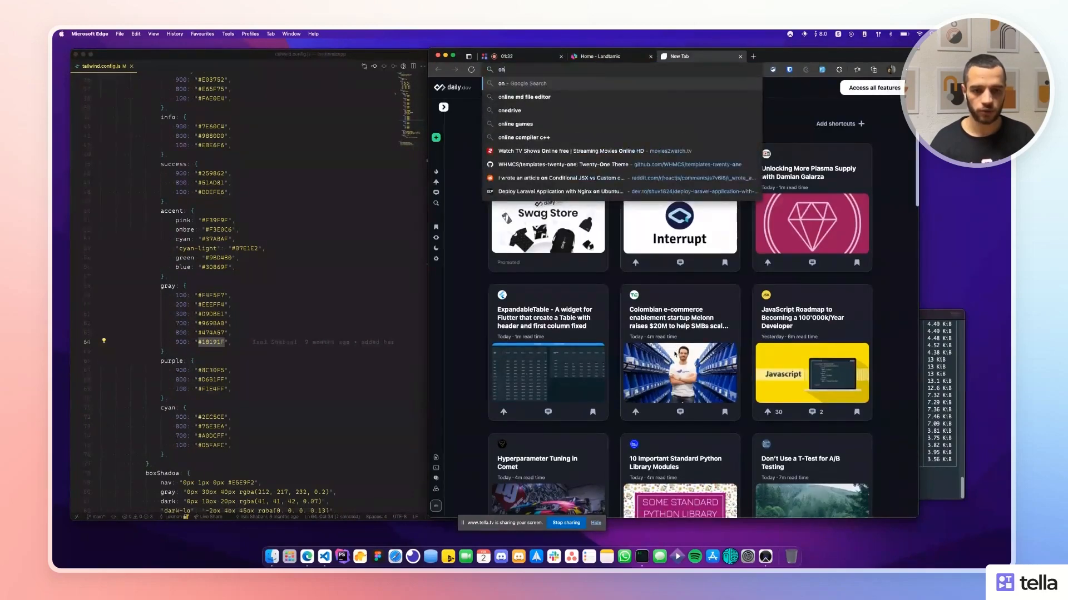
{"action": "type", "text": "line color picker"}
Search 'online color picker', paste #18191F into it and darken it to #0d0d0f.
{"action": "key", "text": "Return"}
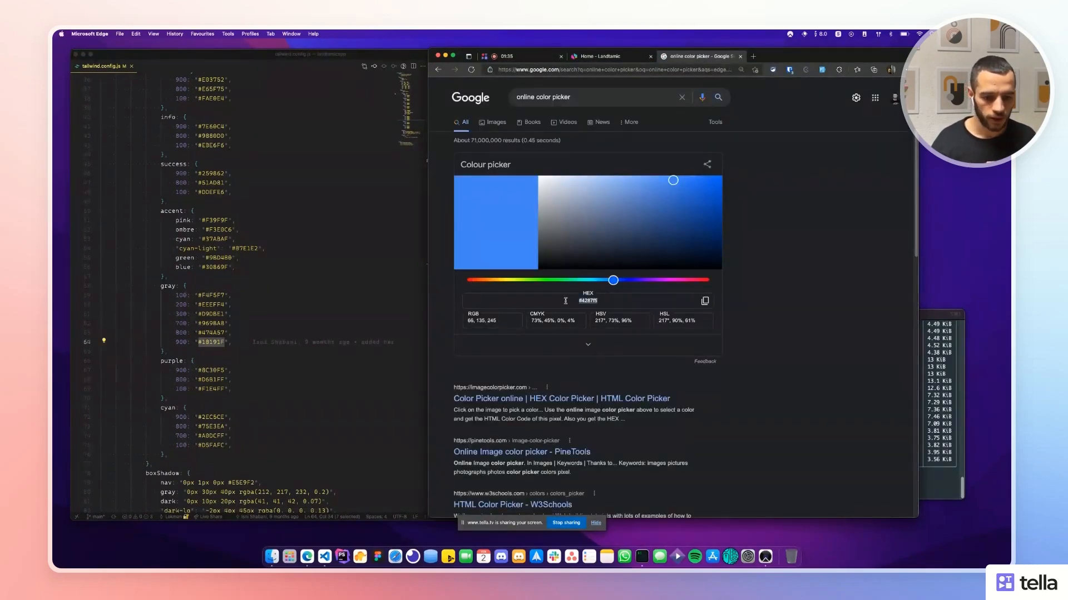
{"action": "key", "text": "super+v"}
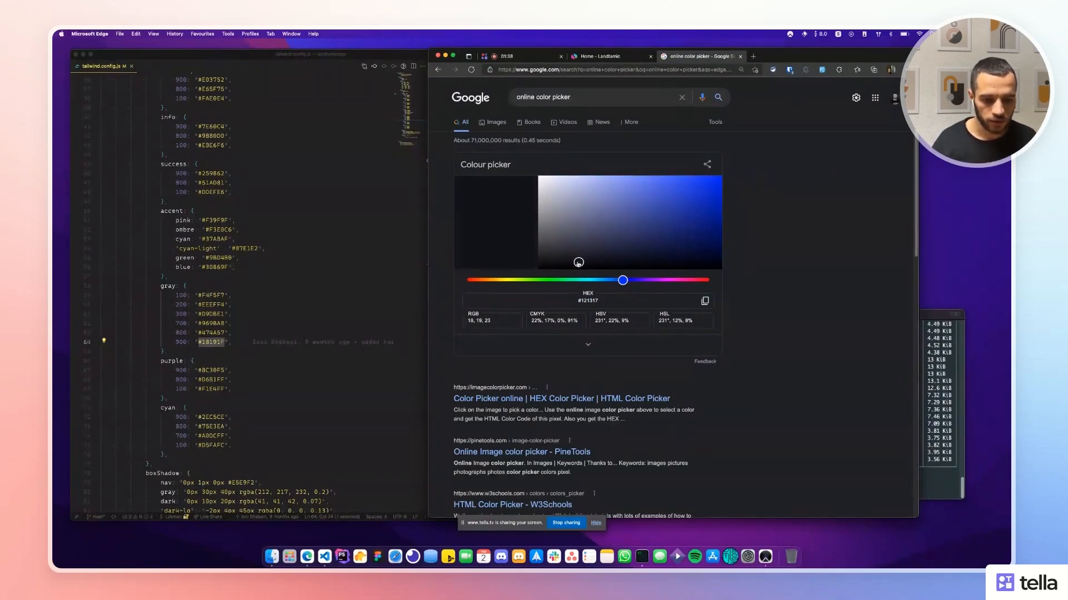
{"action": "left_click_drag", "start_coordinate": [578, 262], "coordinate": [570, 265]}
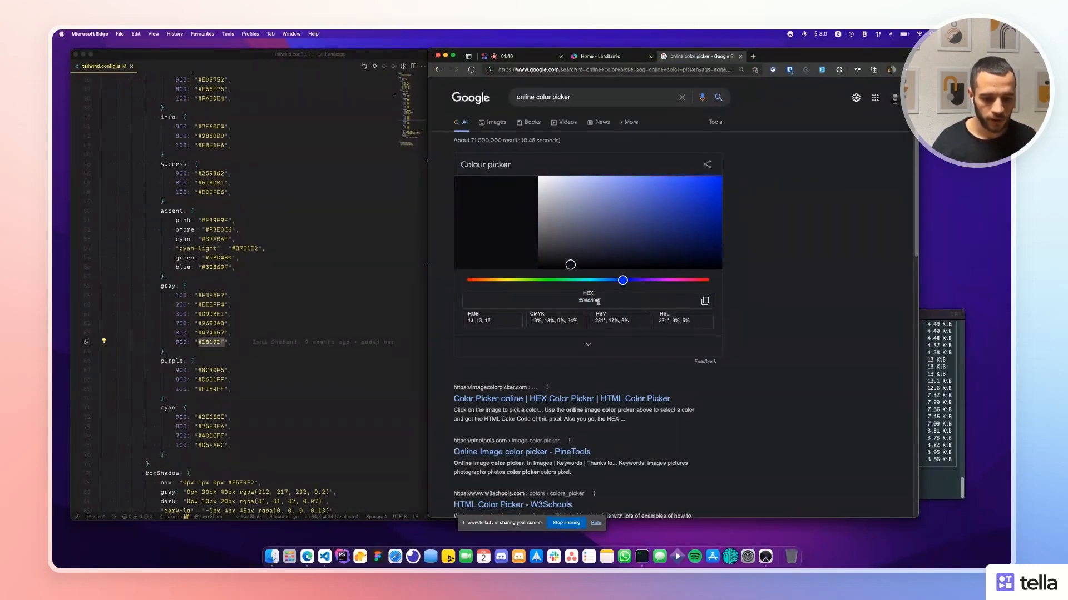
{"action": "left_click", "coordinate": [220, 341]}
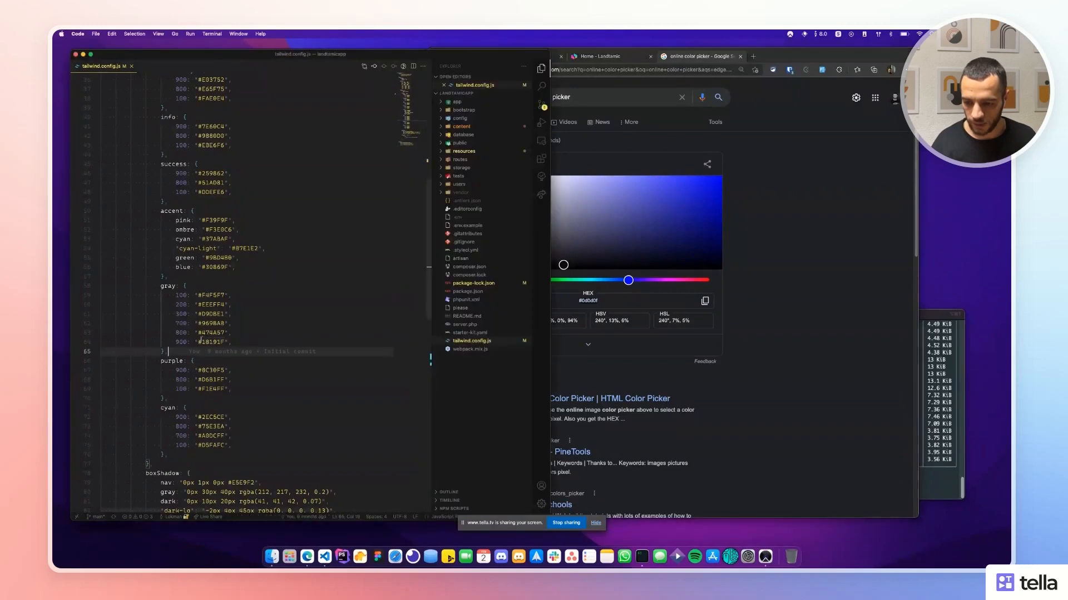
Paste #0d0d0f as gray 900, rerun npm run dev, and show the Home - Landtamic tab.
{"action": "type", "text": "#0d0d0f"}
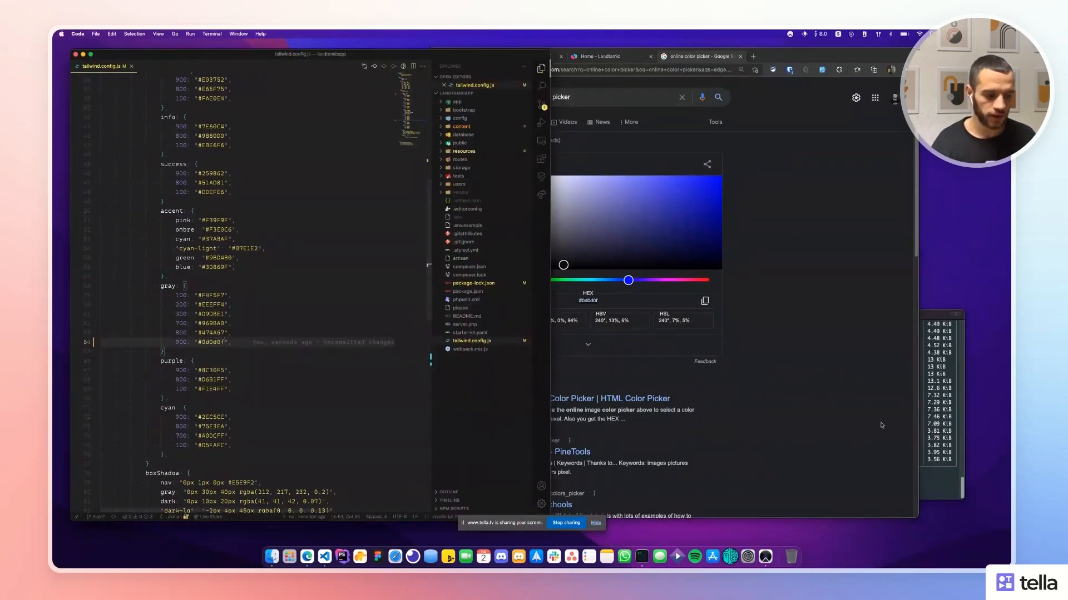
{"action": "left_click", "coordinate": [934, 418]}
{"action": "key", "text": "Return"}
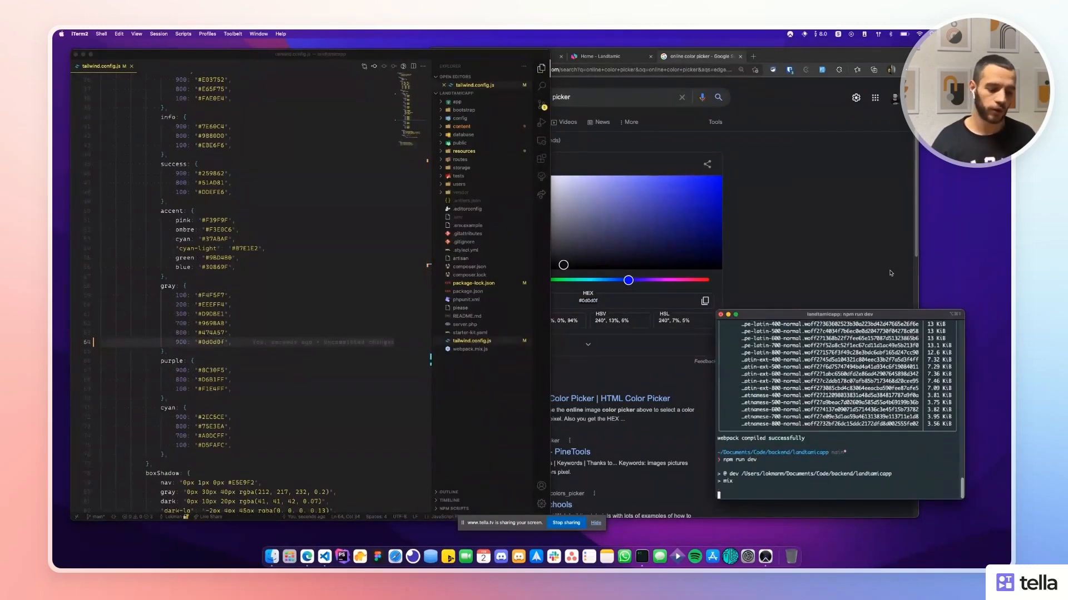
{"action": "left_click", "coordinate": [766, 251]}
{"action": "left_click", "coordinate": [603, 56]}
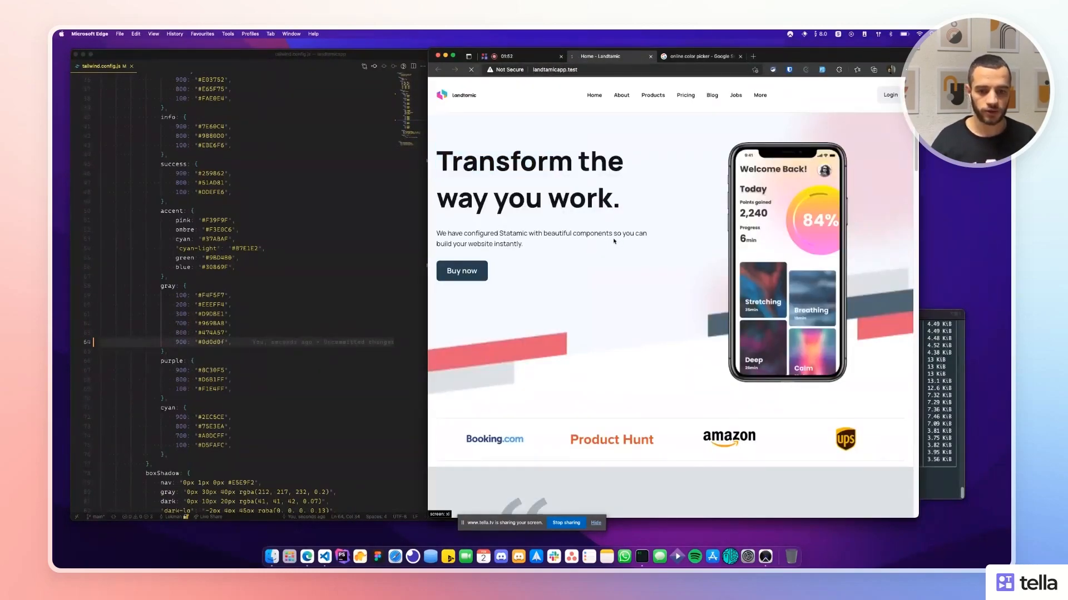
Inspect the 'Transform' heading's markup and styles in DevTools, then close DevTools and return to the config.
{"action": "right_click", "coordinate": [533, 167]}
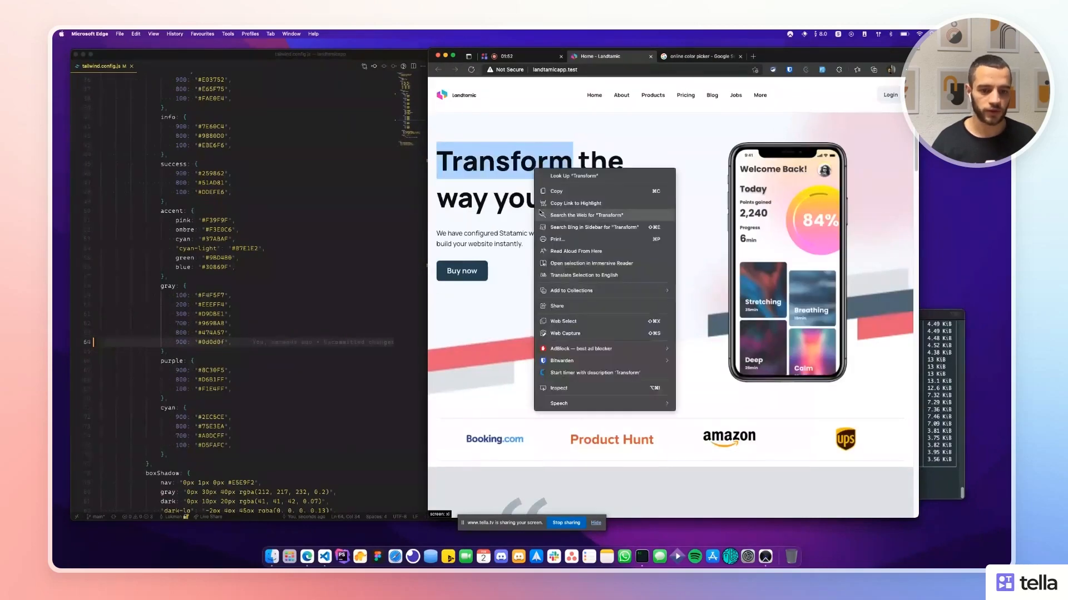
{"action": "left_click", "coordinate": [570, 388]}
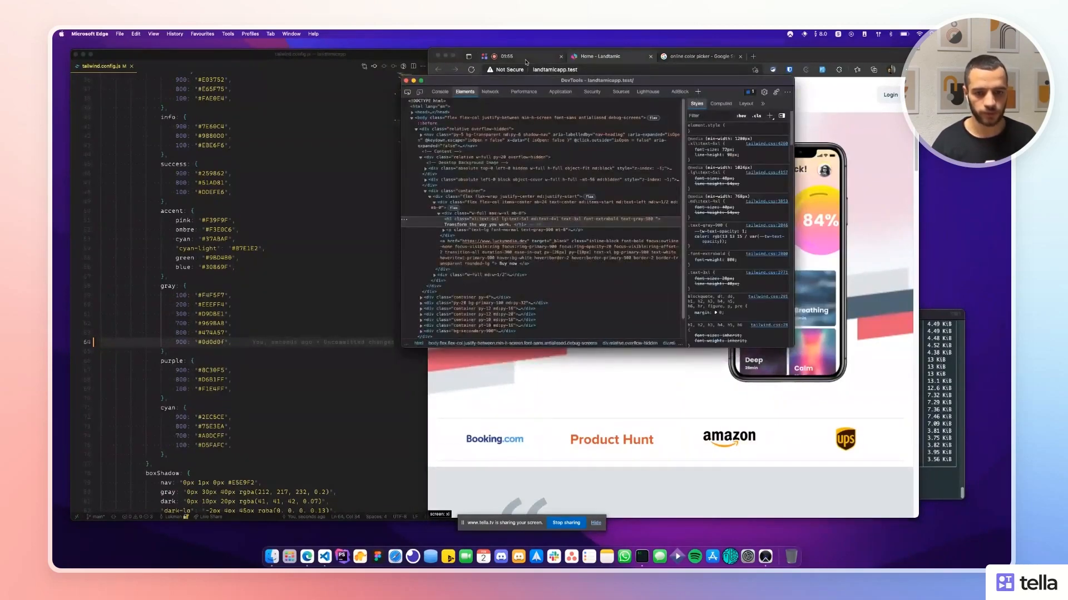
{"action": "left_click_drag", "start_coordinate": [526, 84], "coordinate": [670, 124]}
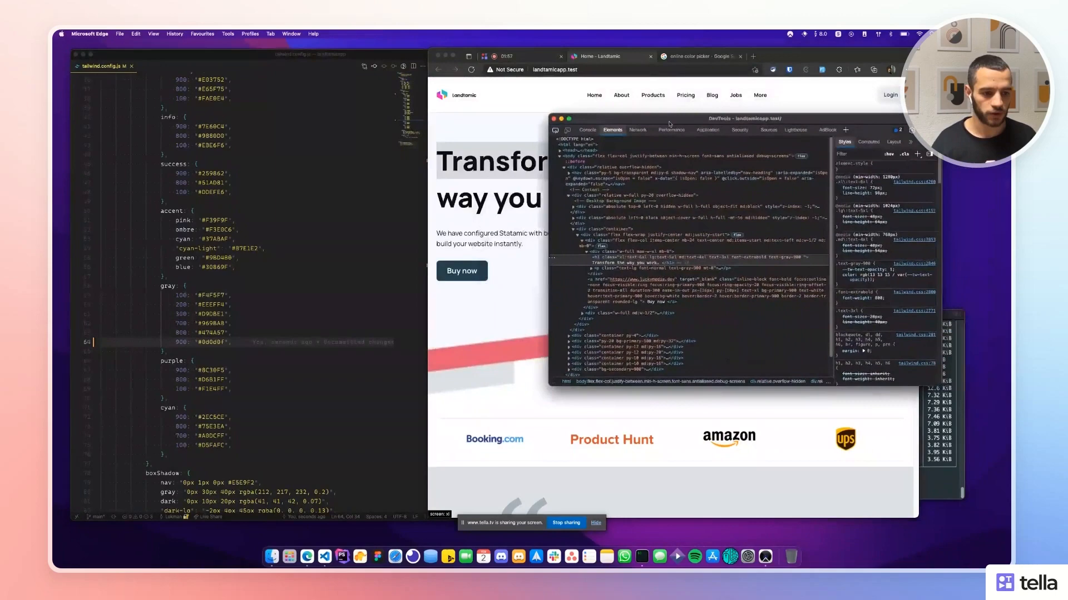
{"action": "left_click", "coordinate": [554, 119]}
{"action": "left_click", "coordinate": [271, 223]}
{"action": "scroll", "coordinate": [318, 251], "scroll_direction": "down", "scroll_amount": 5}
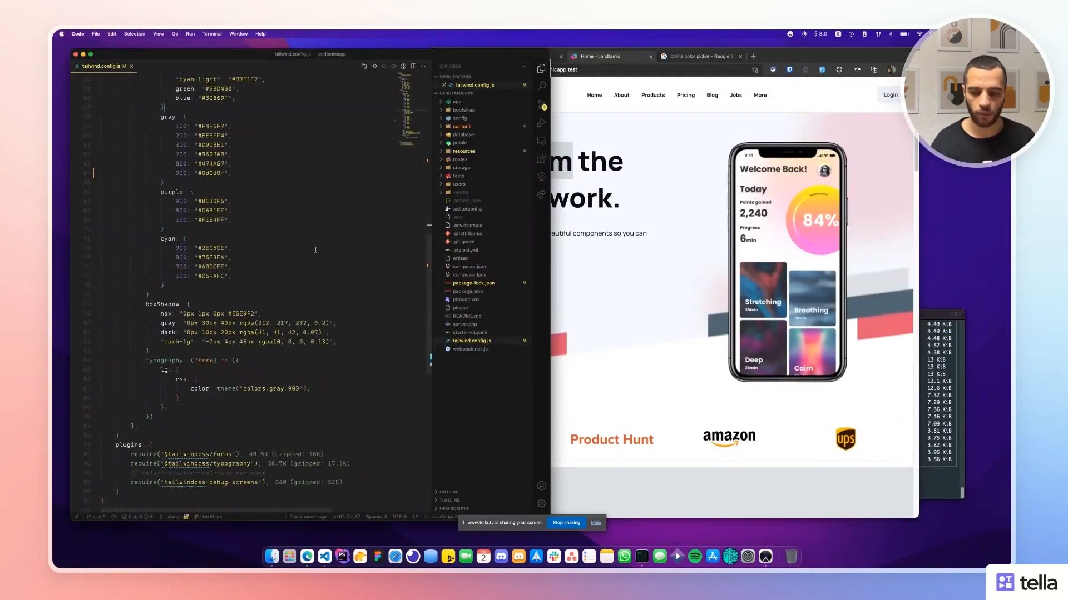
Scroll to the Tailwind forms plugin, then narrow the Edge window to check the large-screen layout.
{"action": "left_click", "coordinate": [302, 280]}
{"action": "scroll", "coordinate": [220, 356], "scroll_direction": "down", "scroll_amount": 6}
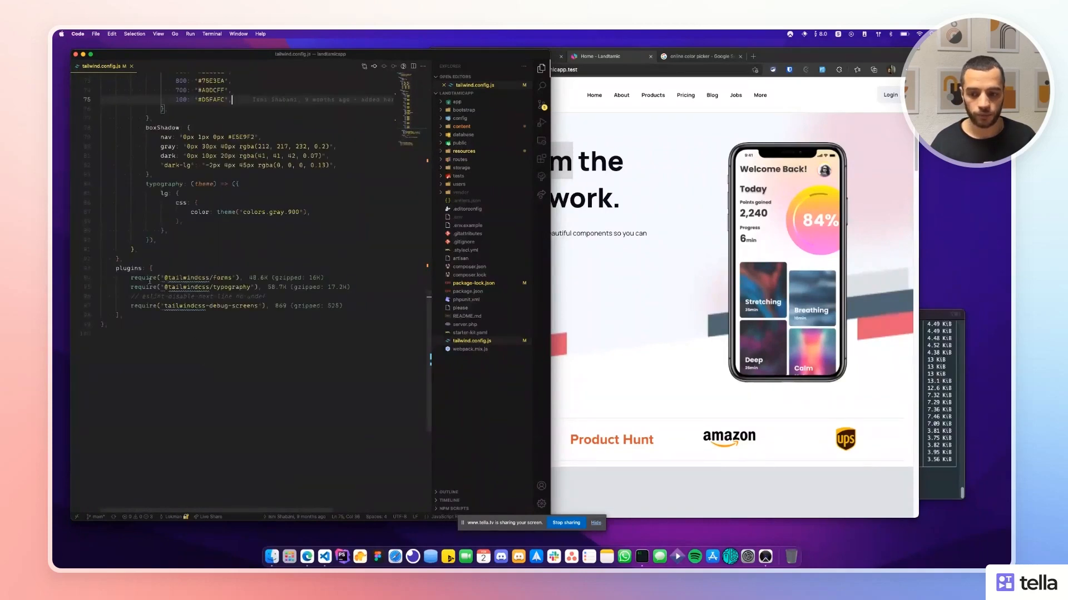
{"action": "left_click_drag", "start_coordinate": [150, 281], "coordinate": [259, 306]}
{"action": "left_click", "coordinate": [575, 321]}
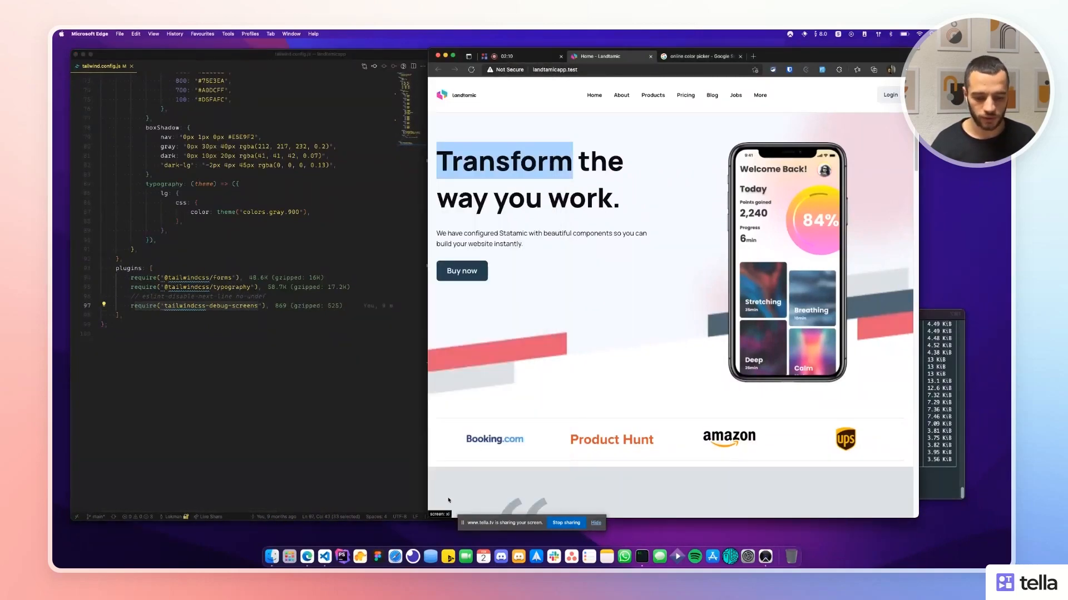
{"action": "left_click", "coordinate": [595, 522]}
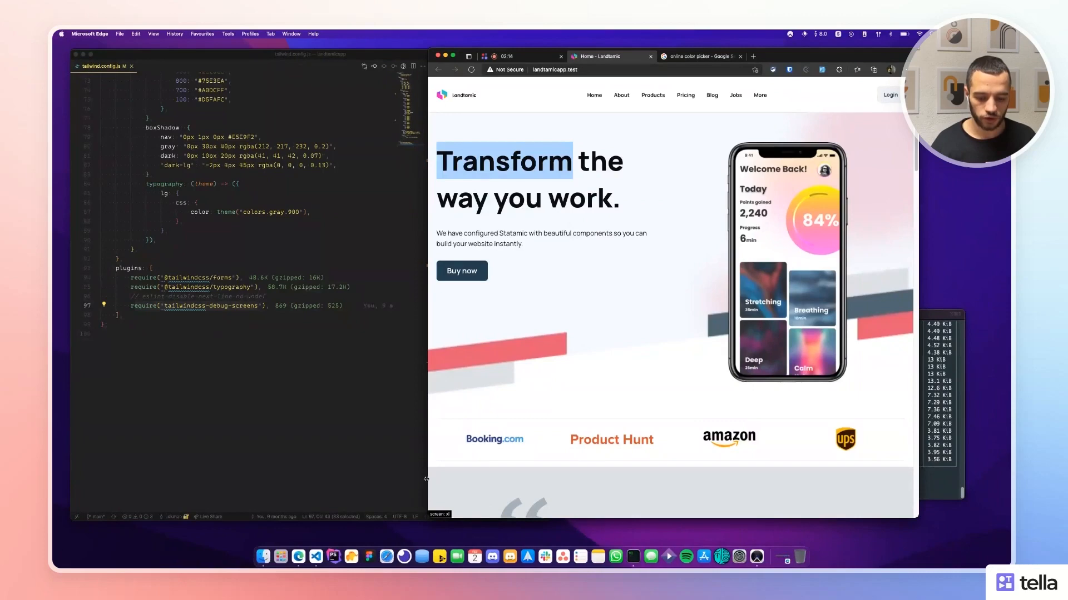
{"action": "mouse_move", "coordinate": [426, 479]}
{"action": "left_mouse_down"}
{"action": "mouse_move", "coordinate": [638, 471]}
{"action": "mouse_move", "coordinate": [410, 470]}
{"action": "left_mouse_up"}
Scroll back up past the font size scale and close tailwind.config.js.
{"action": "left_click", "coordinate": [189, 193]}
{"action": "scroll", "coordinate": [192, 202], "scroll_direction": "up", "scroll_amount": 10}
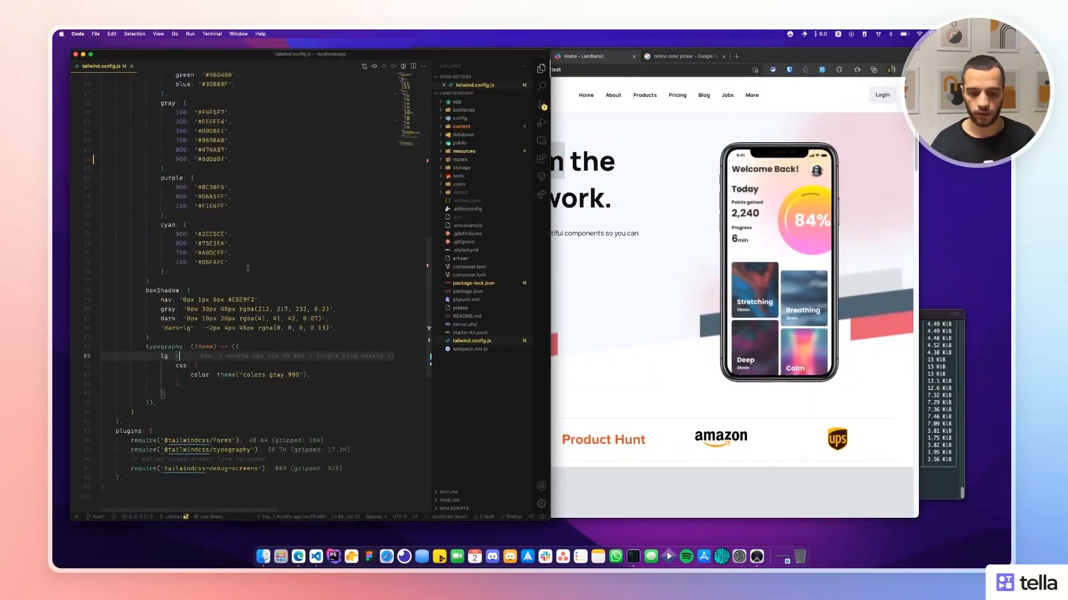
{"action": "scroll", "coordinate": [213, 265], "scroll_direction": "up", "scroll_amount": 15}
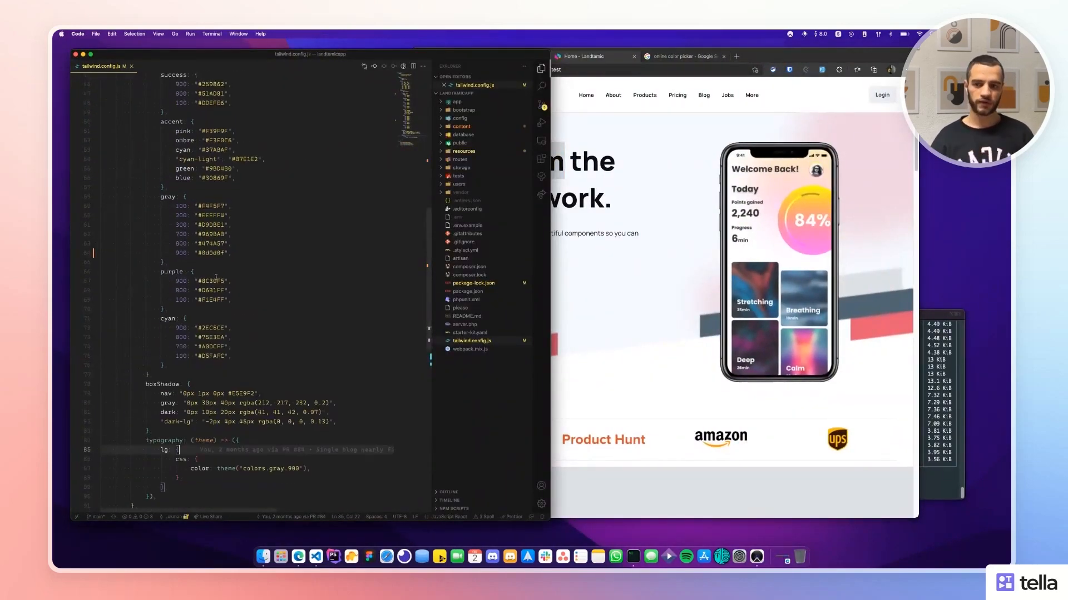
{"action": "left_click", "coordinate": [209, 274]}
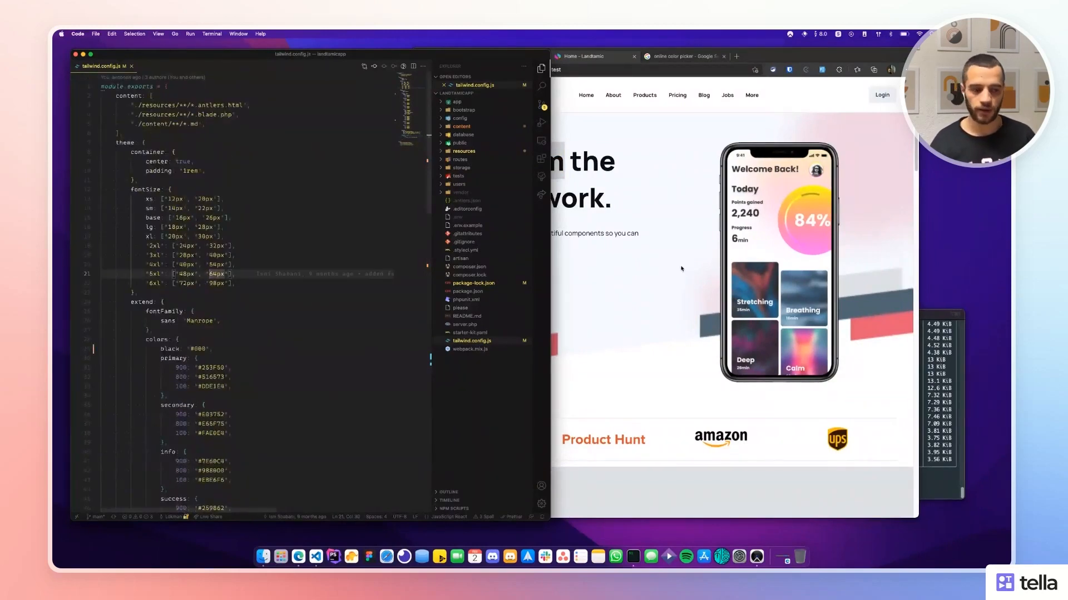
{"action": "key", "text": "super+w"}
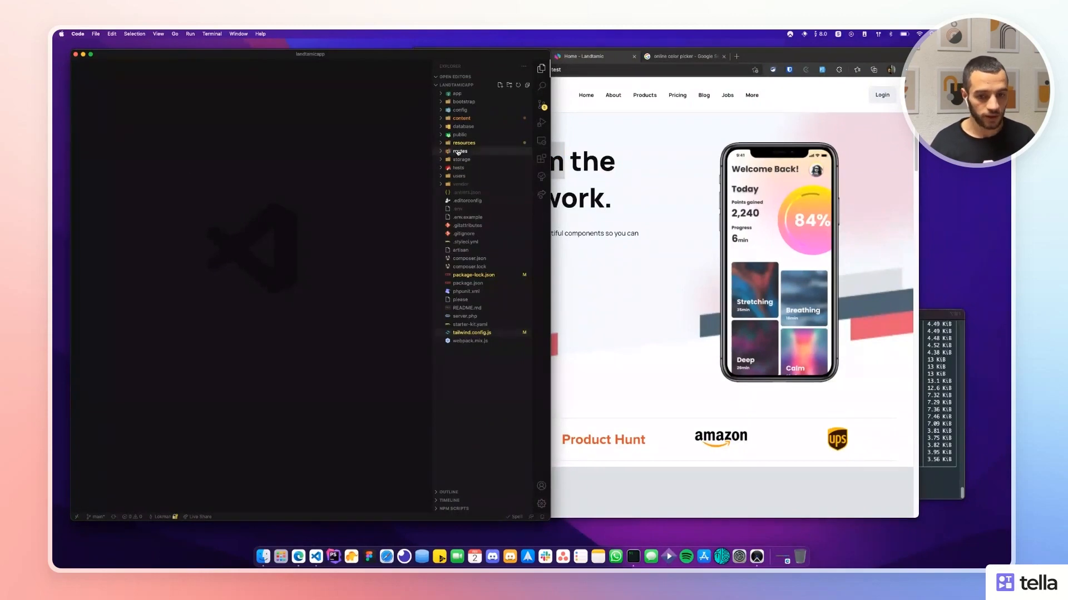
Expand resources/views and open the button.antlers.html component template.
{"action": "left_click", "coordinate": [464, 143]}
{"action": "left_click", "coordinate": [466, 217]}
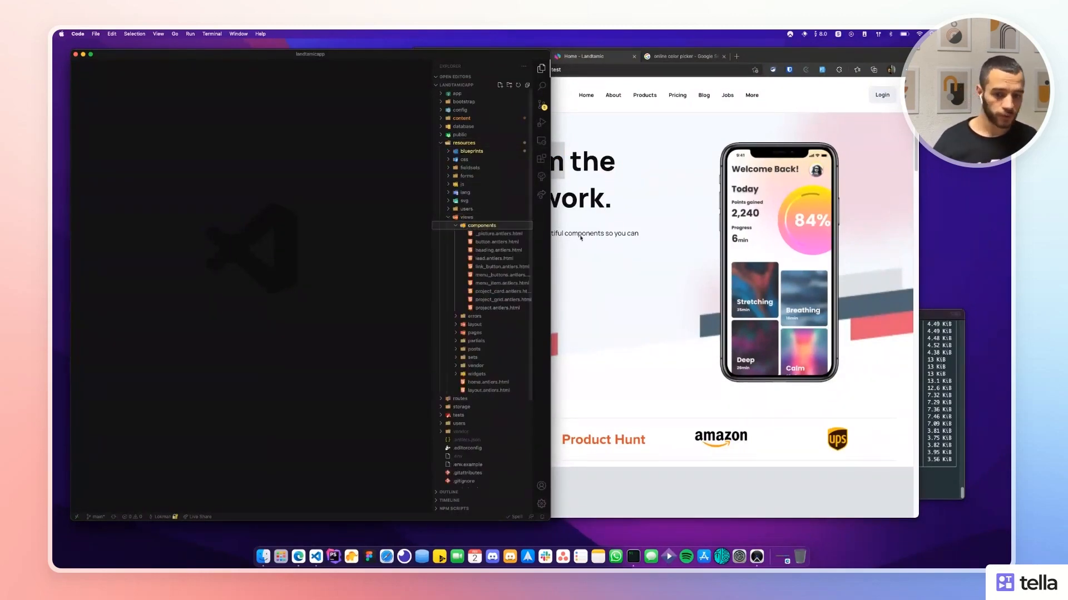
{"action": "left_click", "coordinate": [638, 239]}
{"action": "left_click", "coordinate": [357, 231]}
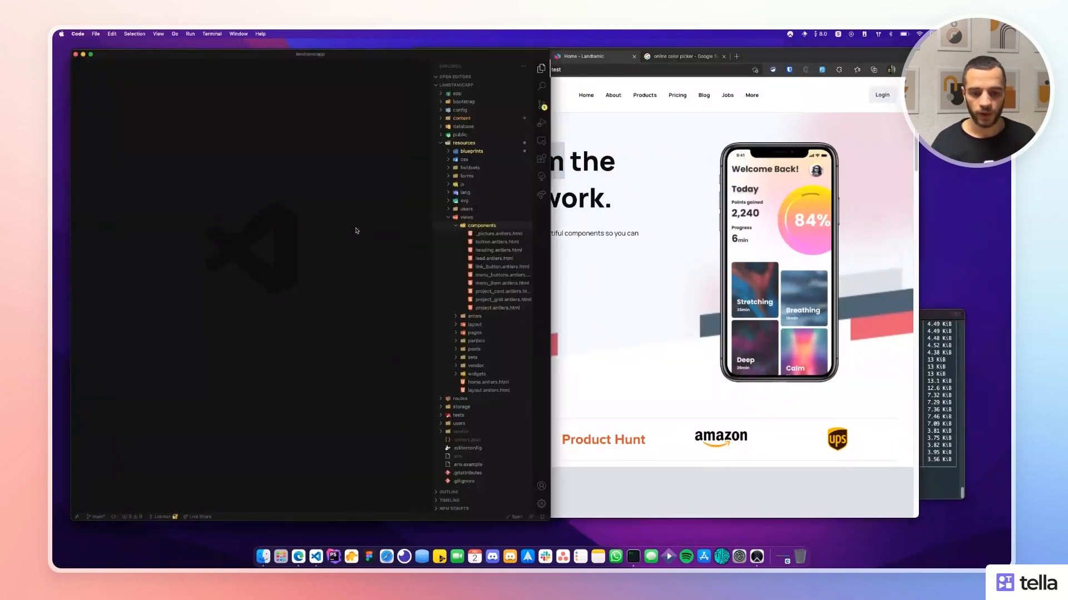
{"action": "left_click", "coordinate": [486, 242]}
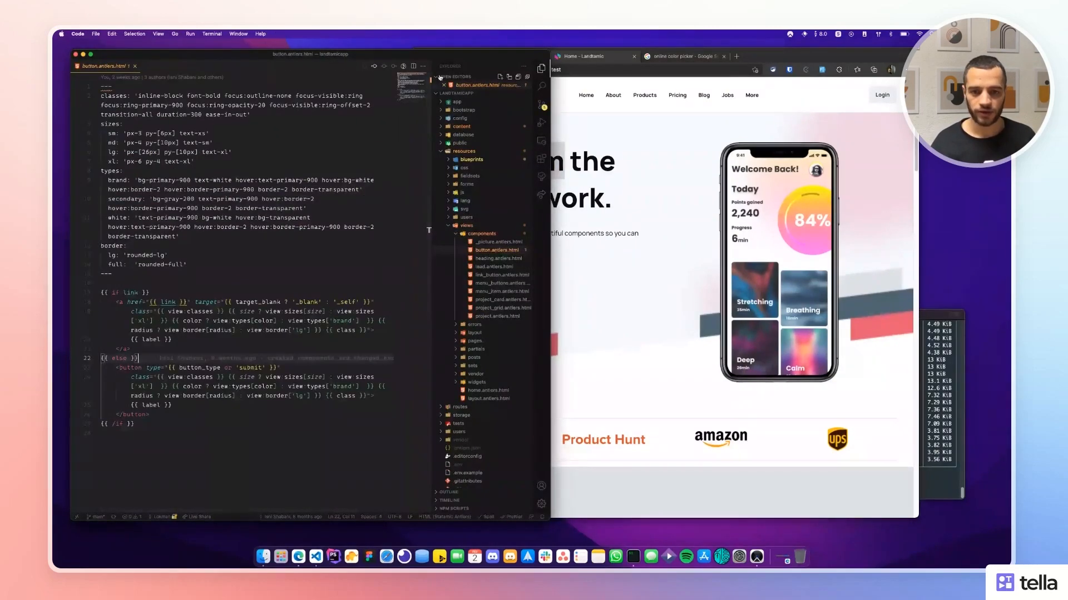
{"action": "left_click_drag", "start_coordinate": [431, 71], "coordinate": [466, 71]}
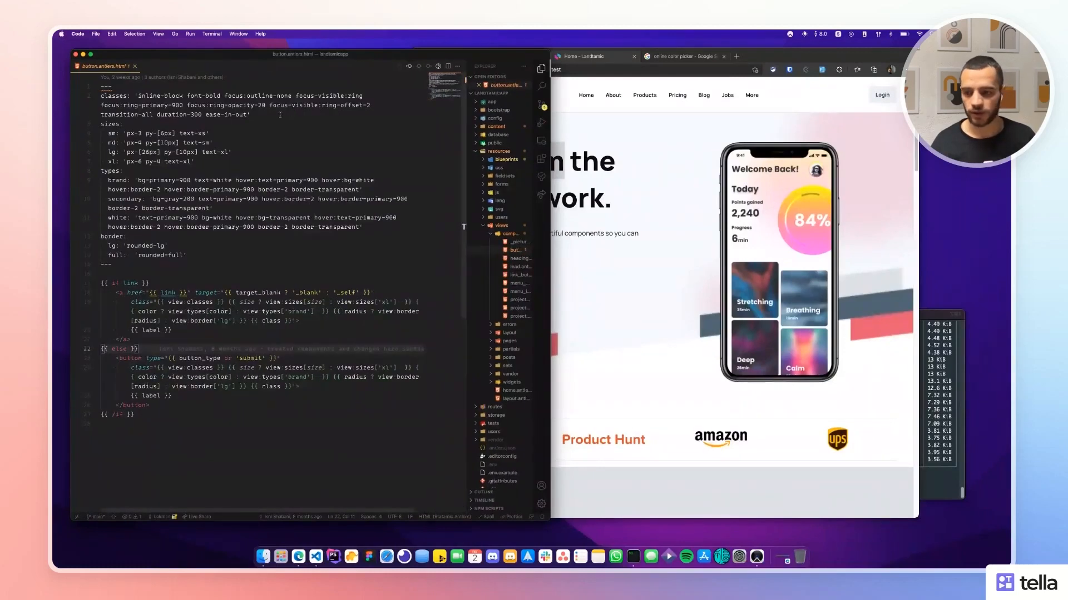
Review the button's size options, brand/secondary/white types, and lg and full border options.
{"action": "left_click_drag", "start_coordinate": [108, 133], "coordinate": [237, 166]}
{"action": "left_click", "coordinate": [107, 180]}
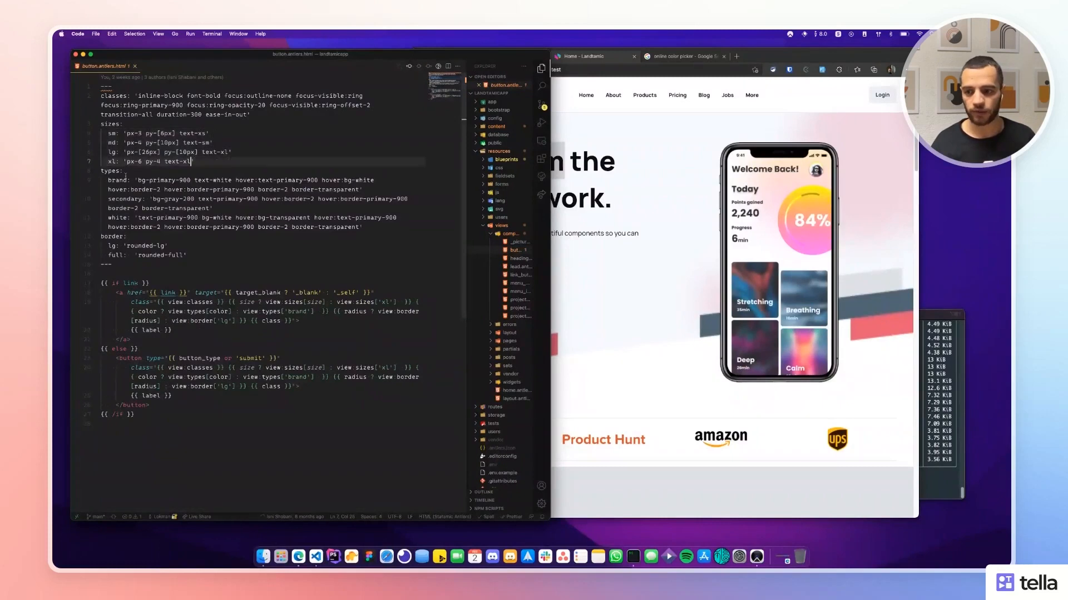
{"action": "left_click", "coordinate": [240, 227], "text": "shift"}
{"action": "left_click_drag", "start_coordinate": [189, 256], "coordinate": [105, 246]}
{"action": "scroll", "coordinate": [219, 236], "scroll_direction": "down", "scroll_amount": 1}
{"action": "scroll", "coordinate": [178, 228], "scroll_direction": "up", "scroll_amount": 1}
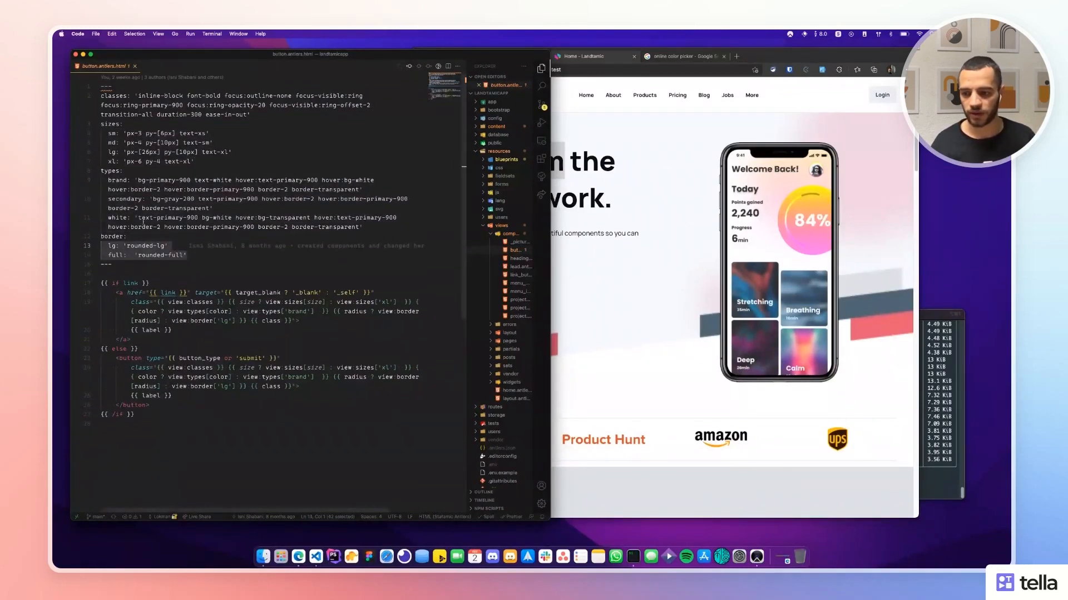
{"action": "left_click", "coordinate": [363, 286]}
{"action": "scroll", "coordinate": [362, 283], "scroll_direction": "down", "scroll_amount": 3}
{"action": "left_click", "coordinate": [362, 277]}
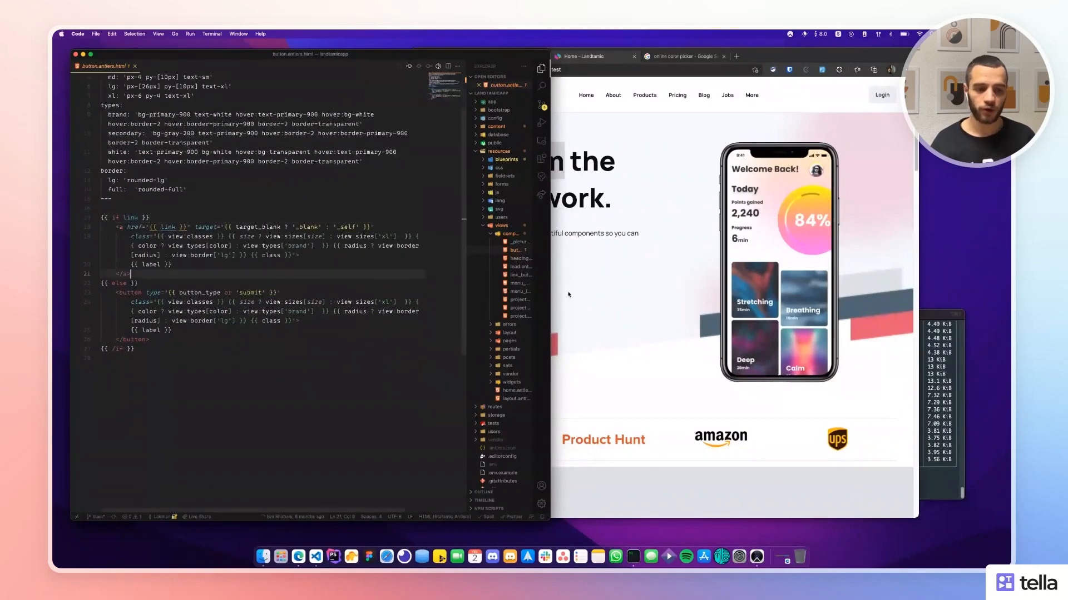
Compare against the page in the browser, then re-examine the border options block.
{"action": "left_click", "coordinate": [567, 294]}
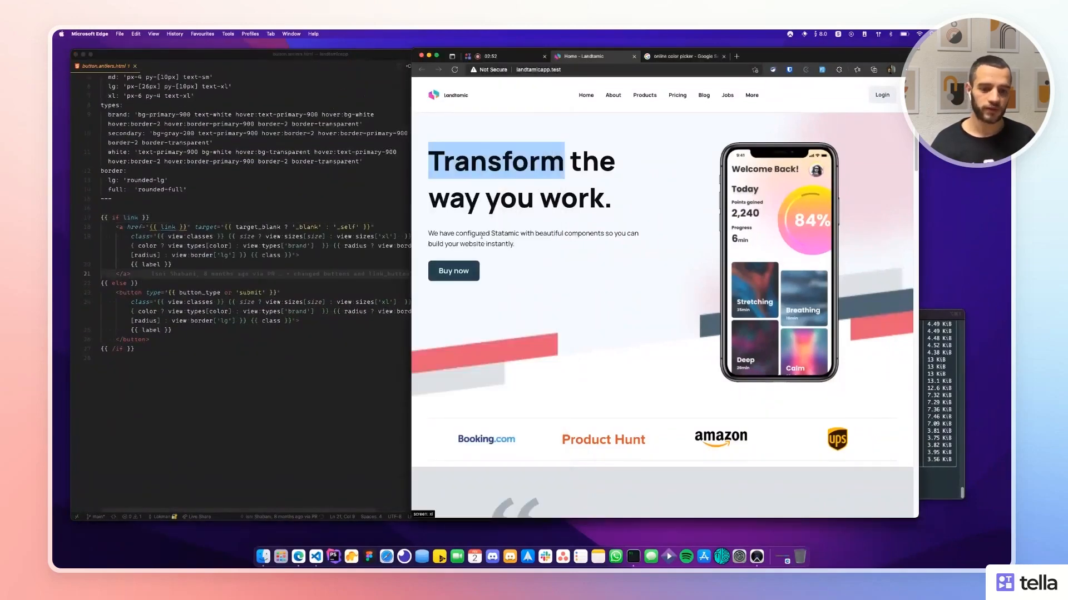
{"action": "left_click", "coordinate": [571, 213]}
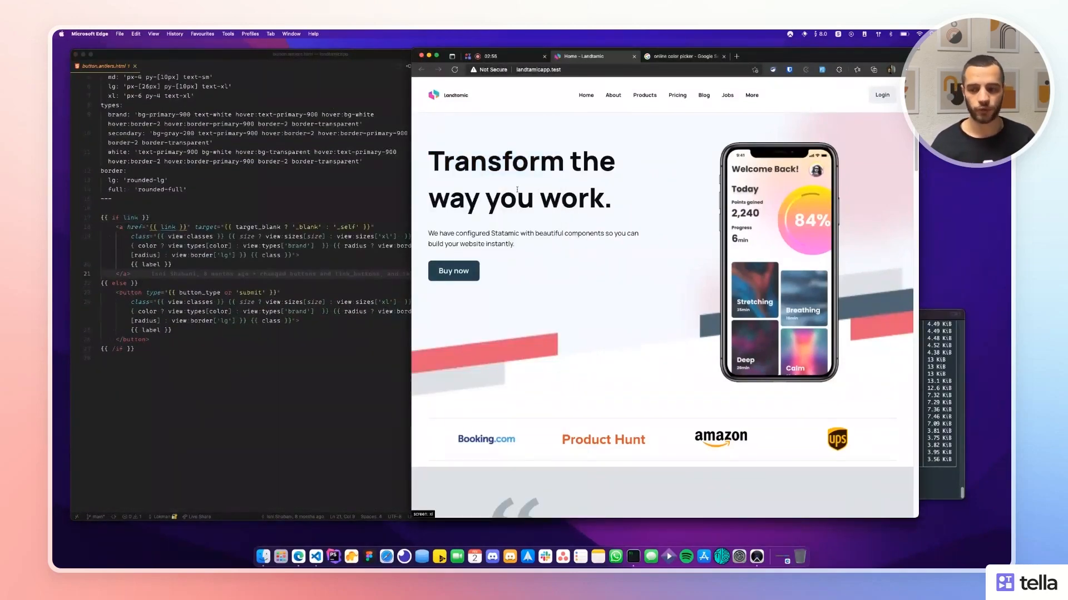
{"action": "left_click", "coordinate": [200, 189]}
{"action": "scroll", "coordinate": [200, 189], "scroll_direction": "up", "scroll_amount": 3}
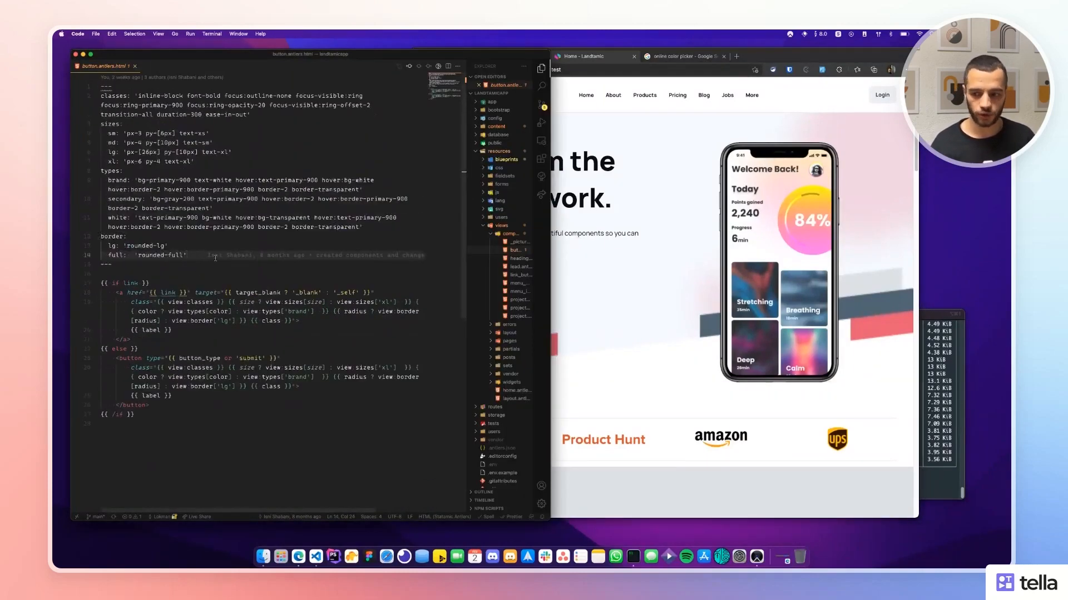
{"action": "left_click_drag", "start_coordinate": [215, 258], "coordinate": [101, 236]}
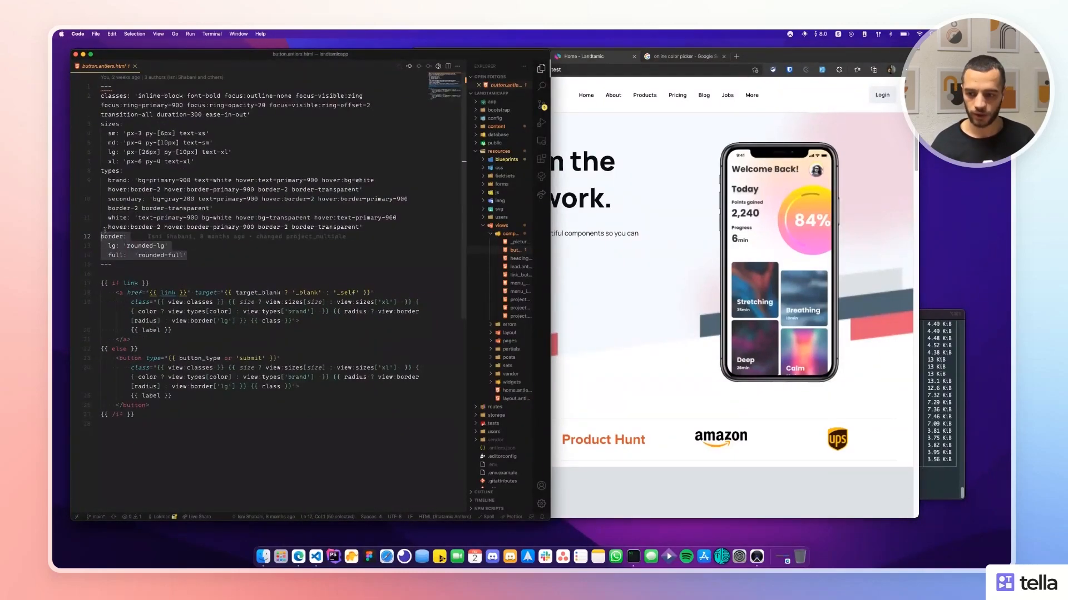
{"action": "left_click_drag", "start_coordinate": [108, 180], "coordinate": [153, 208]}
{"action": "left_click", "coordinate": [152, 217]}
{"action": "scroll", "coordinate": [152, 214], "scroll_direction": "down", "scroll_amount": 3}
{"action": "left_click", "coordinate": [156, 230]}
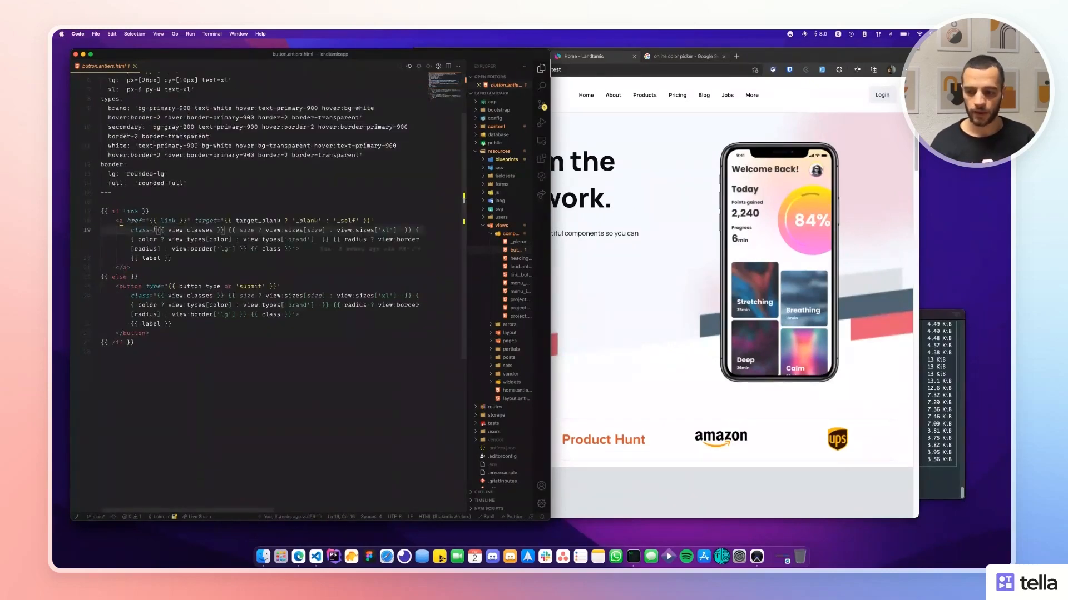
Review the link condition, anchor and button tags, and shared class string, then open _picture.antlers.html.
{"action": "left_click_drag", "start_coordinate": [123, 212], "coordinate": [139, 267]}
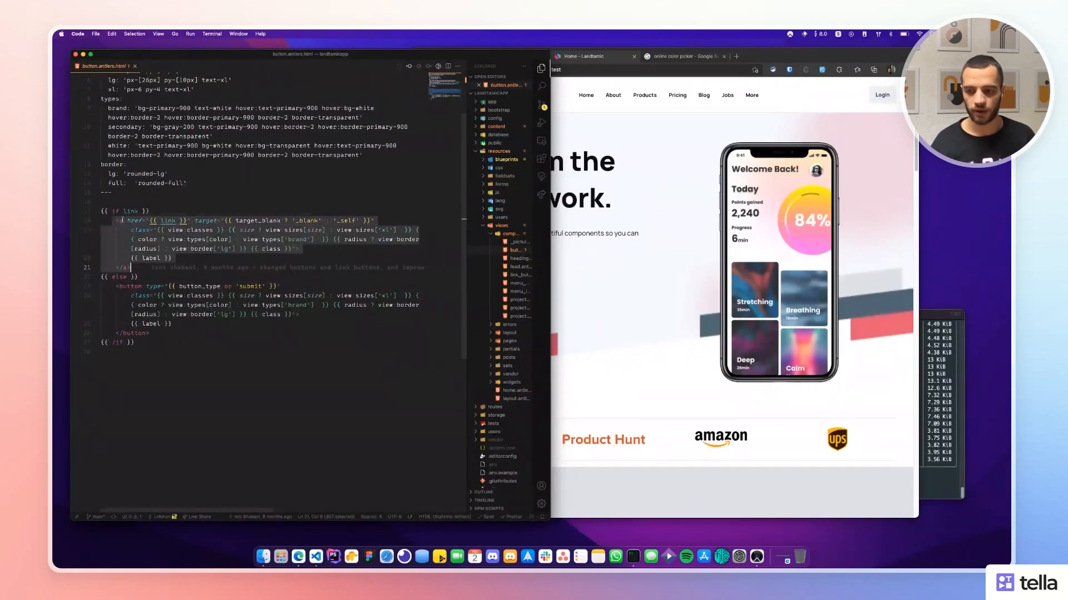
{"action": "left_click", "coordinate": [122, 221]}
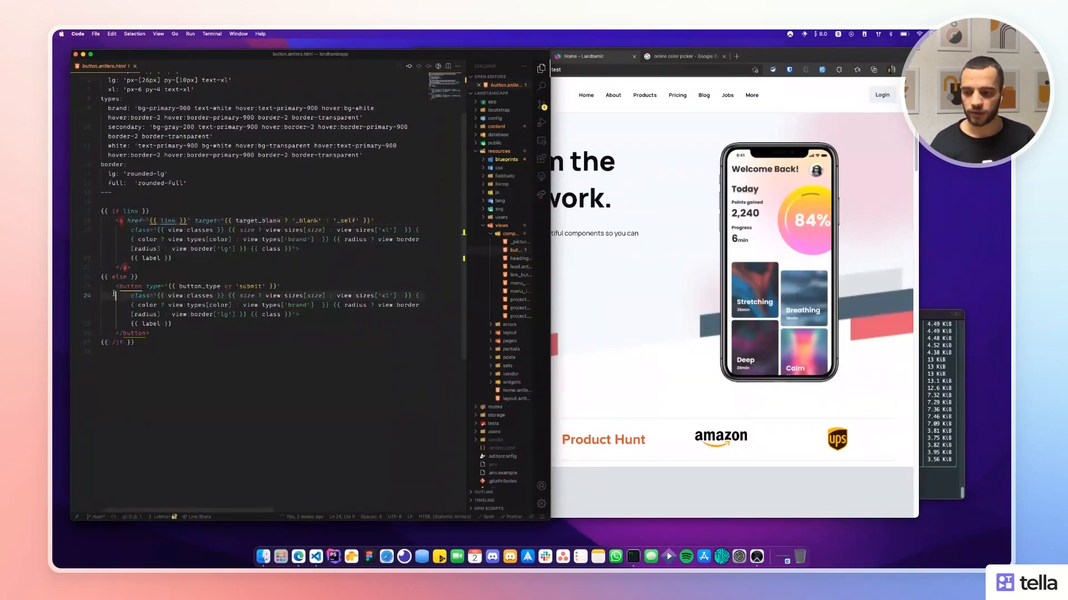
{"action": "left_click_drag", "start_coordinate": [116, 287], "coordinate": [127, 287]}
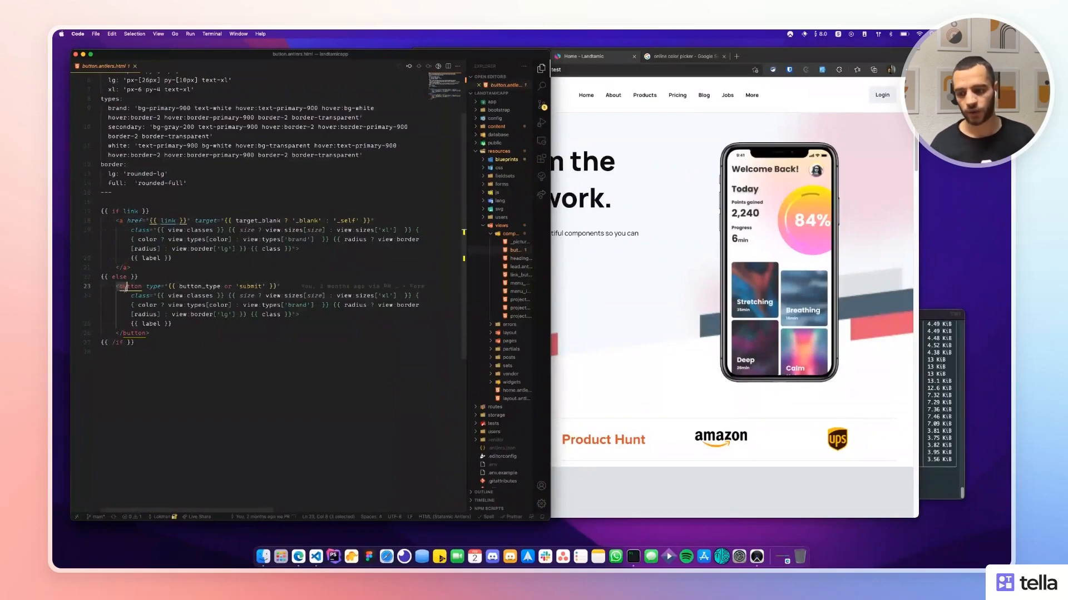
{"action": "left_click", "coordinate": [327, 239]}
{"action": "scroll", "coordinate": [263, 278], "scroll_direction": "up", "scroll_amount": 4}
{"action": "left_click", "coordinate": [247, 265]}
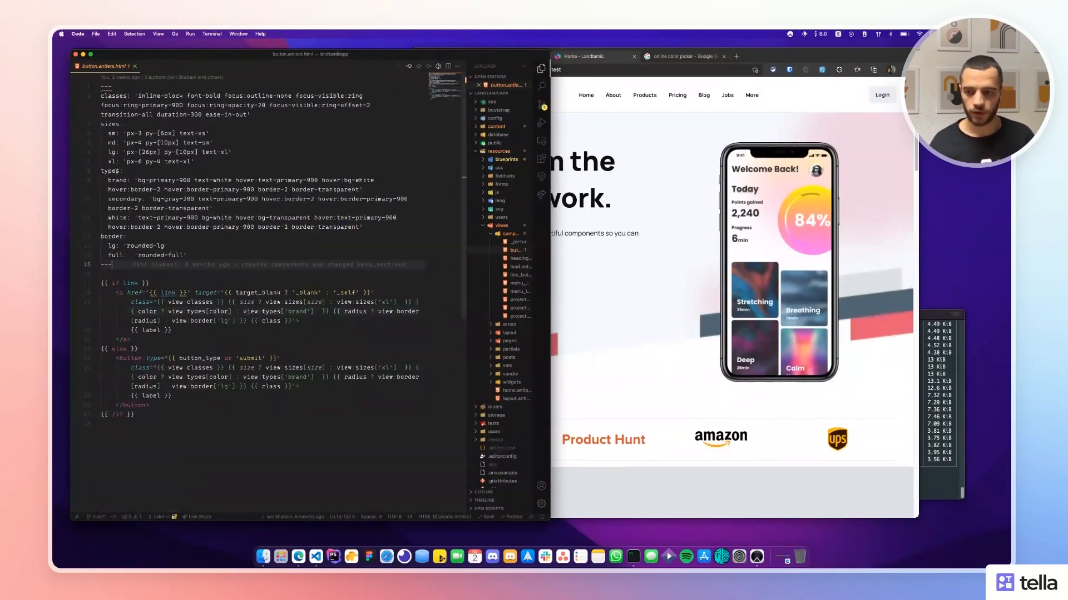
{"action": "left_click_drag", "start_coordinate": [137, 96], "coordinate": [249, 114]}
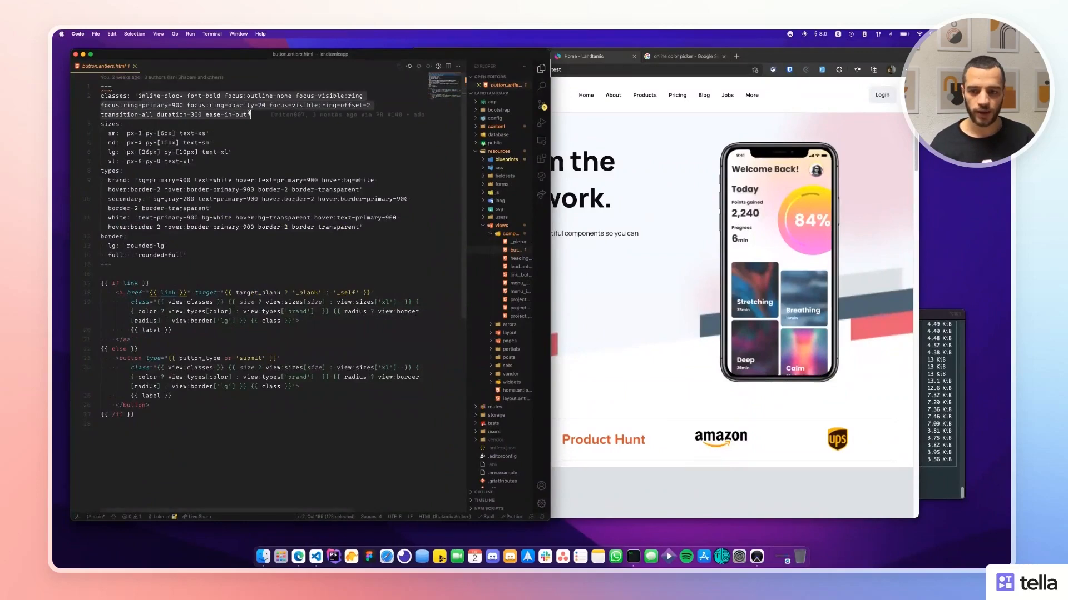
{"action": "left_click", "coordinate": [250, 132]}
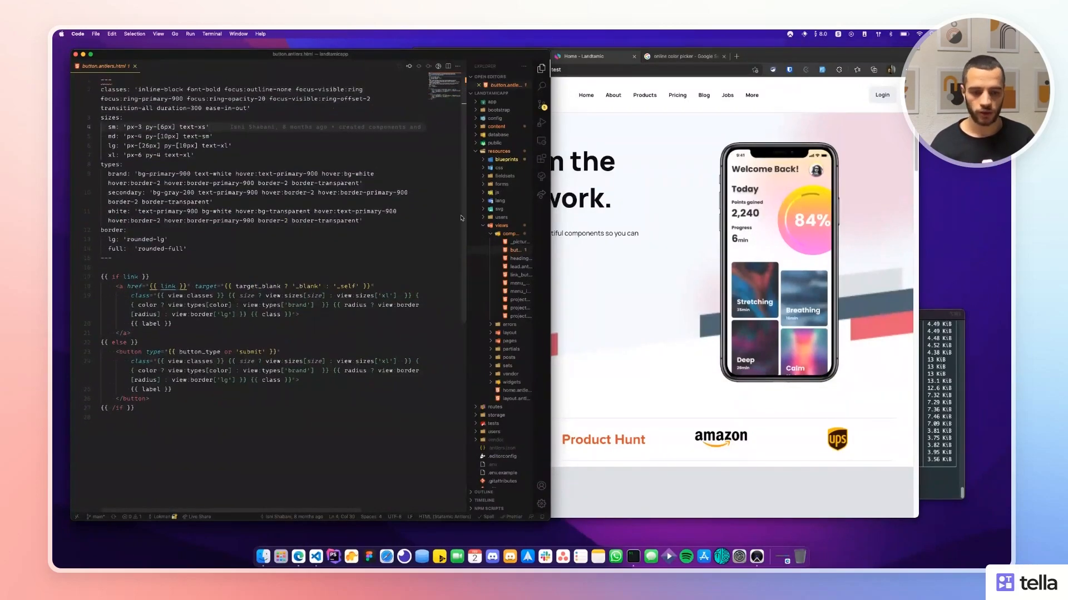
{"action": "left_click", "coordinate": [520, 242]}
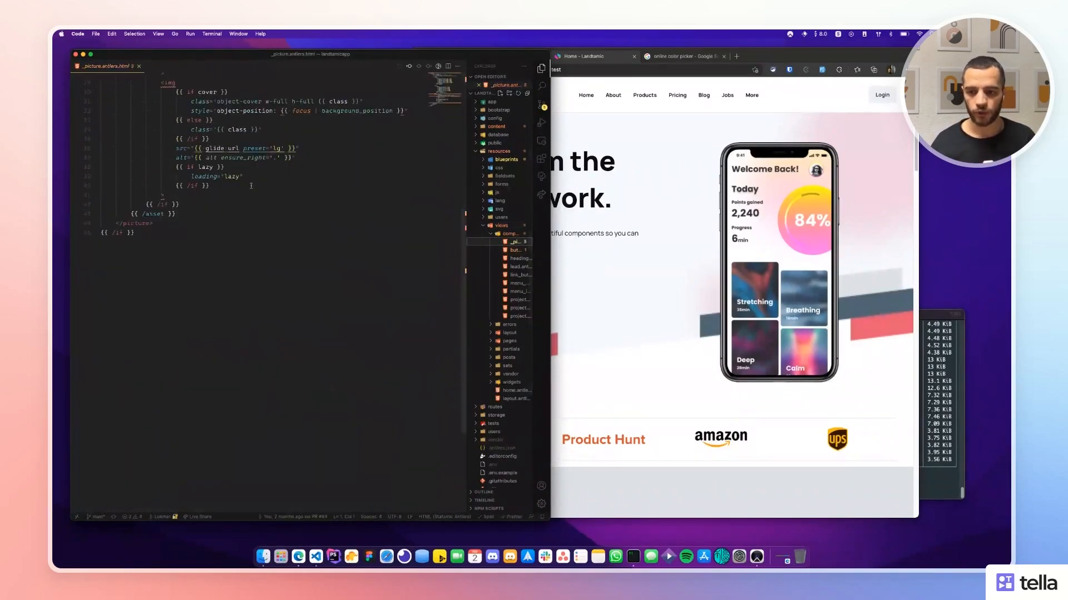
Open the heading, lead, link_button, menu_item and project_grid component templates in turn.
{"action": "left_click", "coordinate": [511, 259]}
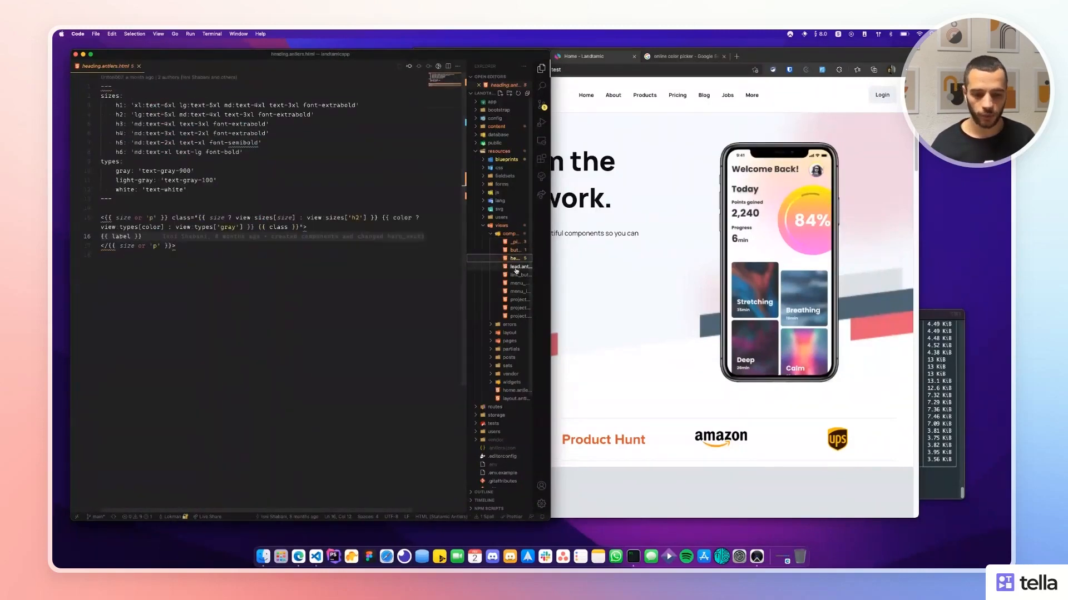
{"action": "left_click", "coordinate": [516, 267]}
{"action": "left_click", "coordinate": [516, 276]}
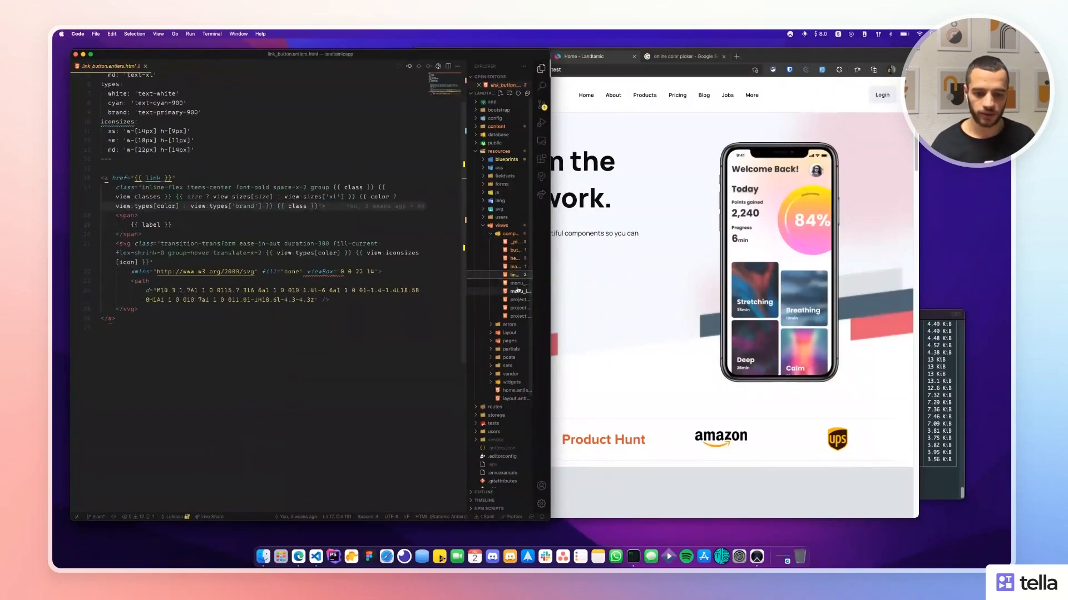
{"action": "left_click", "coordinate": [517, 291]}
{"action": "left_click", "coordinate": [517, 308]}
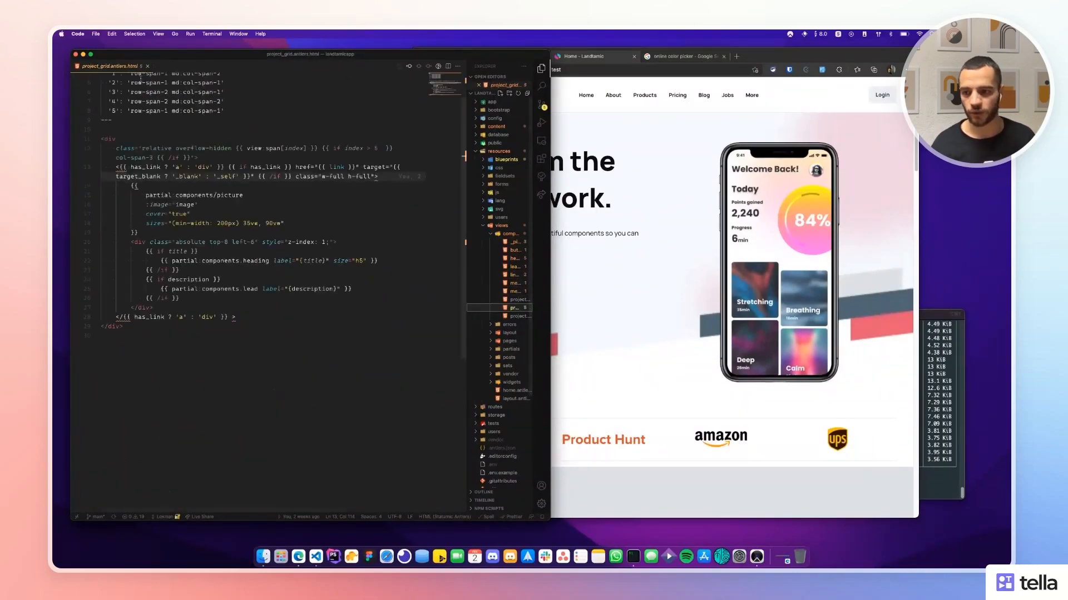
Close the open templates, widen the file tree, collapse components and expand the pages folder.
{"action": "key", "text": "super+w"}
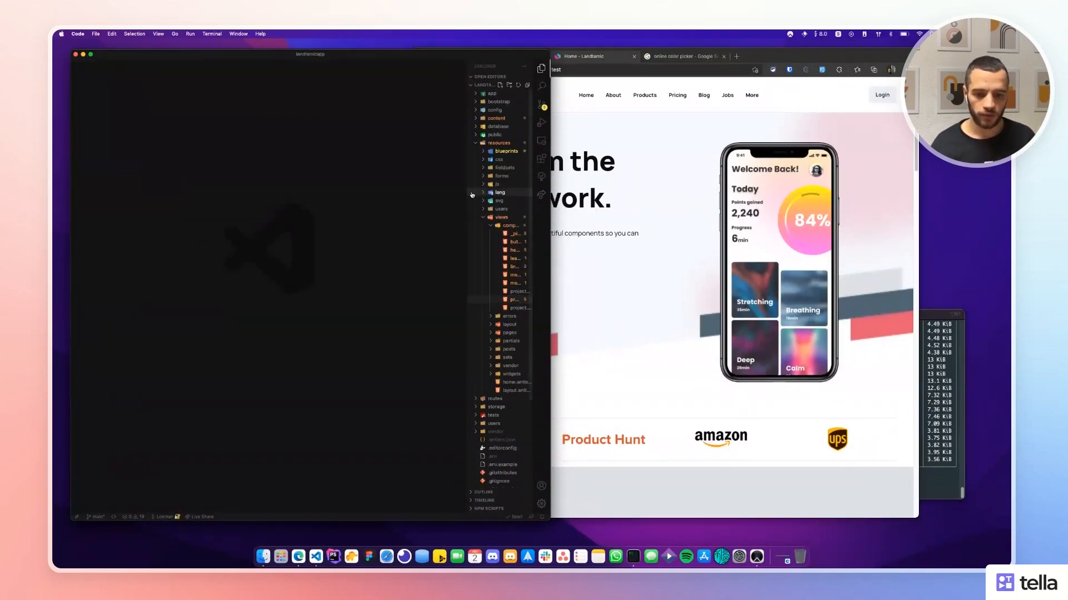
{"action": "left_click_drag", "start_coordinate": [468, 195], "coordinate": [399, 197]}
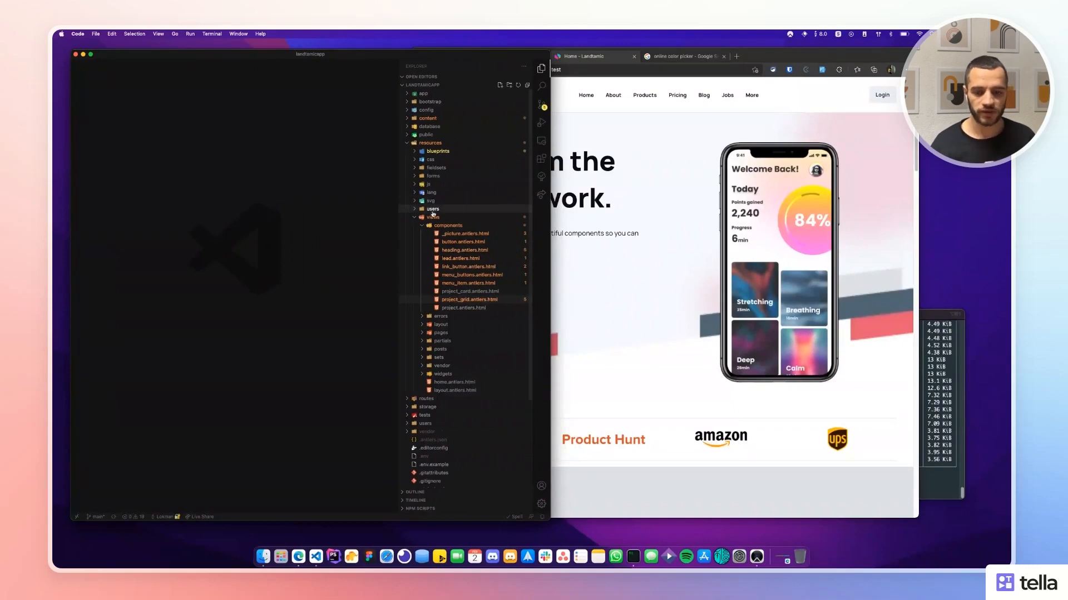
{"action": "left_click", "coordinate": [435, 225]}
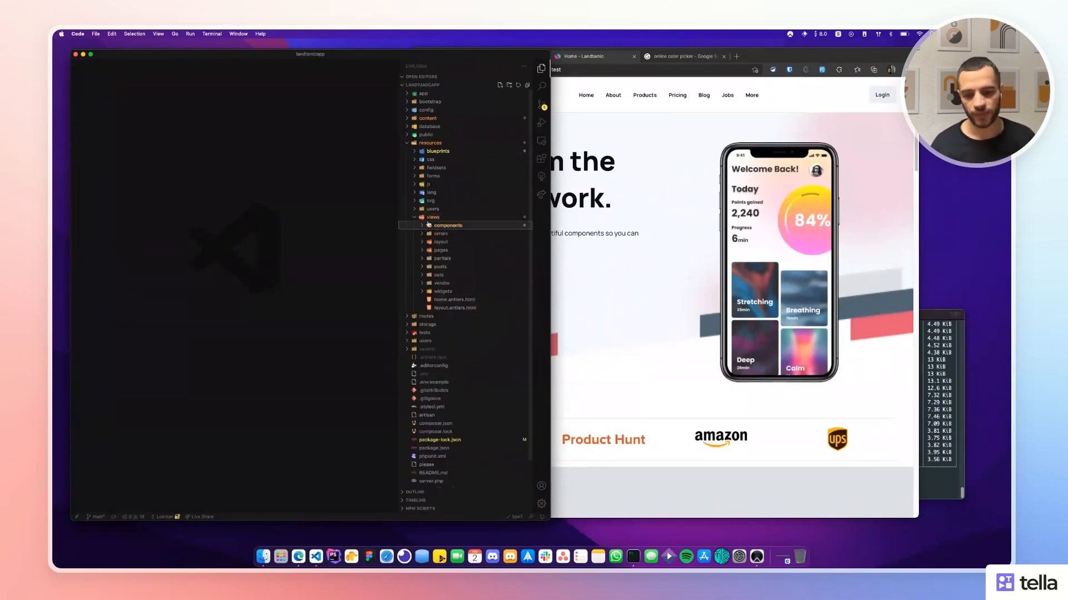
{"action": "left_click", "coordinate": [439, 250]}
Review the blocks loop and custom page header condition in show.antlers.html, then close it.
{"action": "left_click", "coordinate": [453, 258]}
{"action": "left_click_drag", "start_coordinate": [196, 166], "coordinate": [56, 128]}
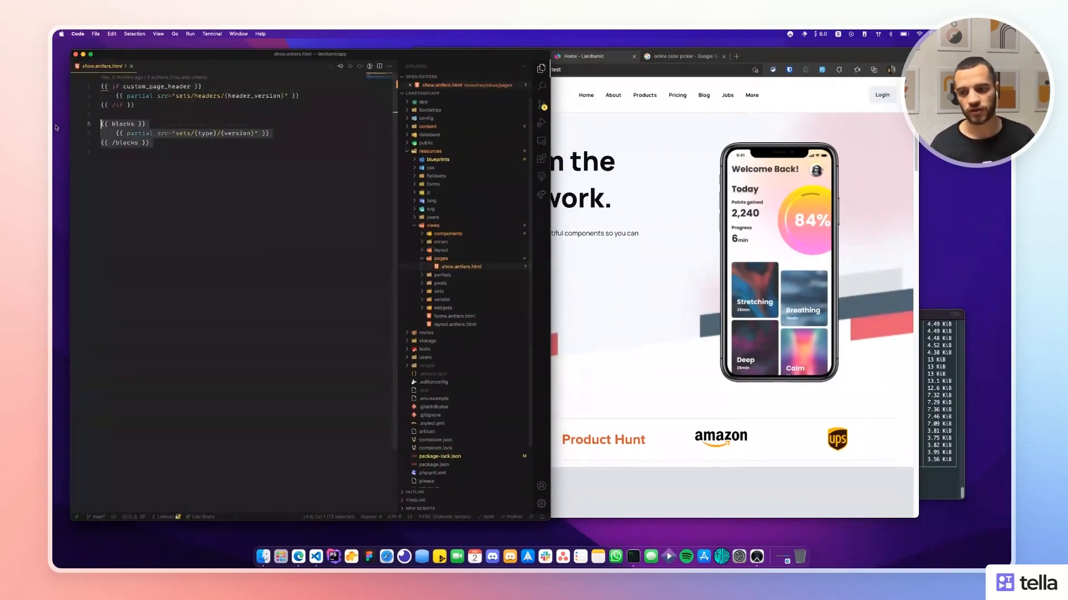
{"action": "left_click_drag", "start_coordinate": [166, 106], "coordinate": [66, 88]}
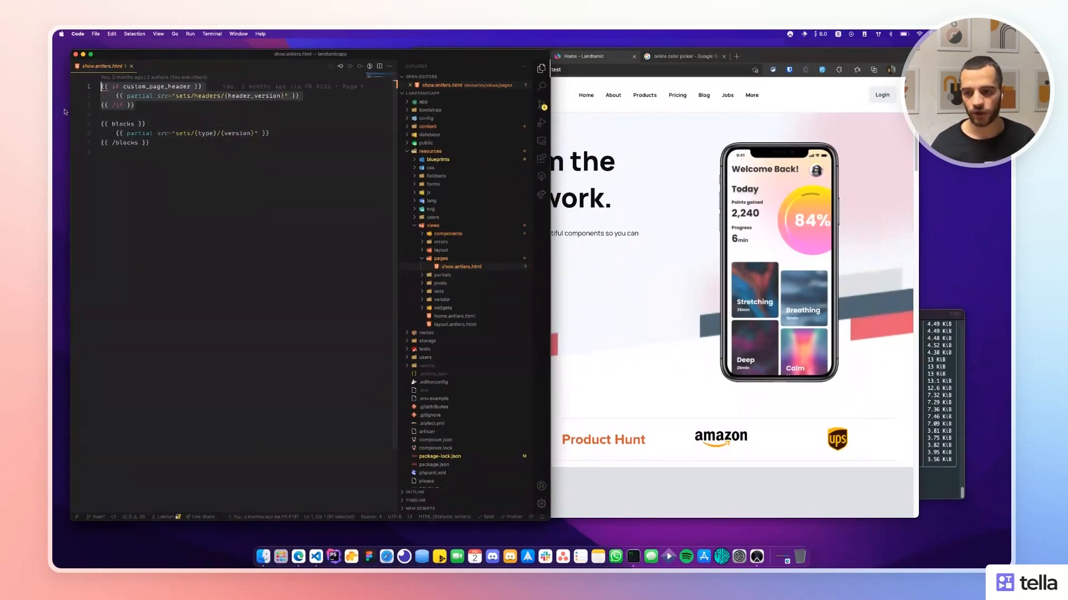
{"action": "left_click", "coordinate": [117, 195]}
{"action": "key", "text": "super+w"}
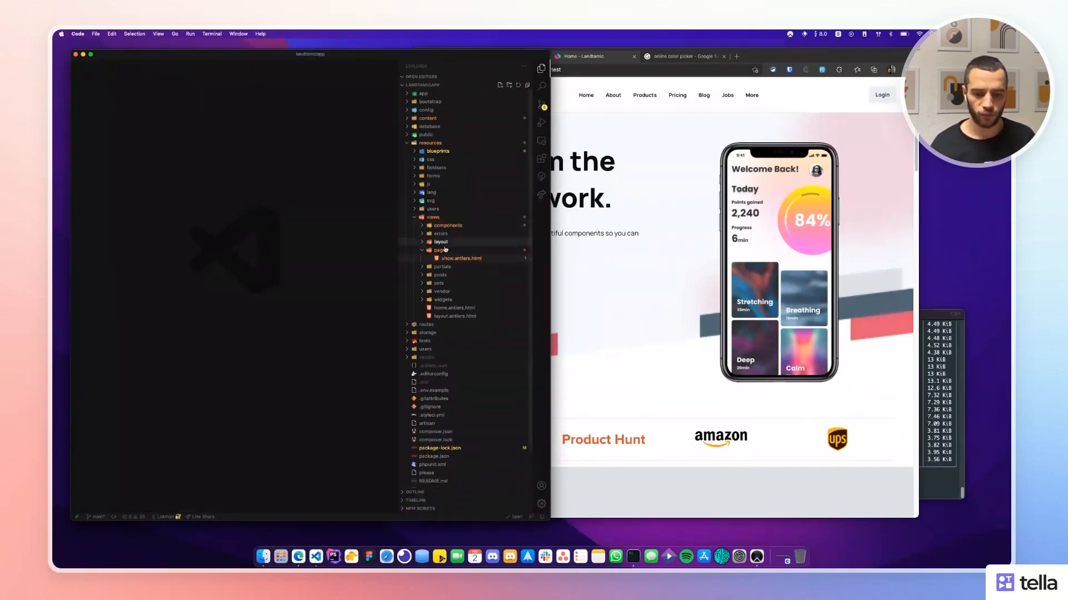
Collapse the pages folder and expand the sets and hero folders in the project tree.
{"action": "left_click", "coordinate": [440, 250]}
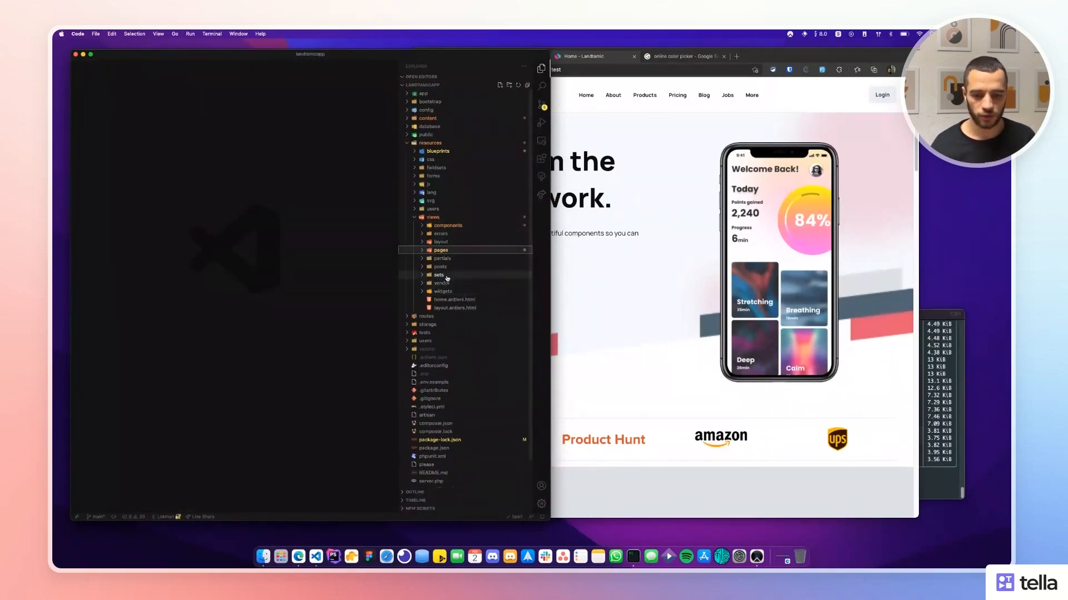
{"action": "left_click", "coordinate": [417, 275]}
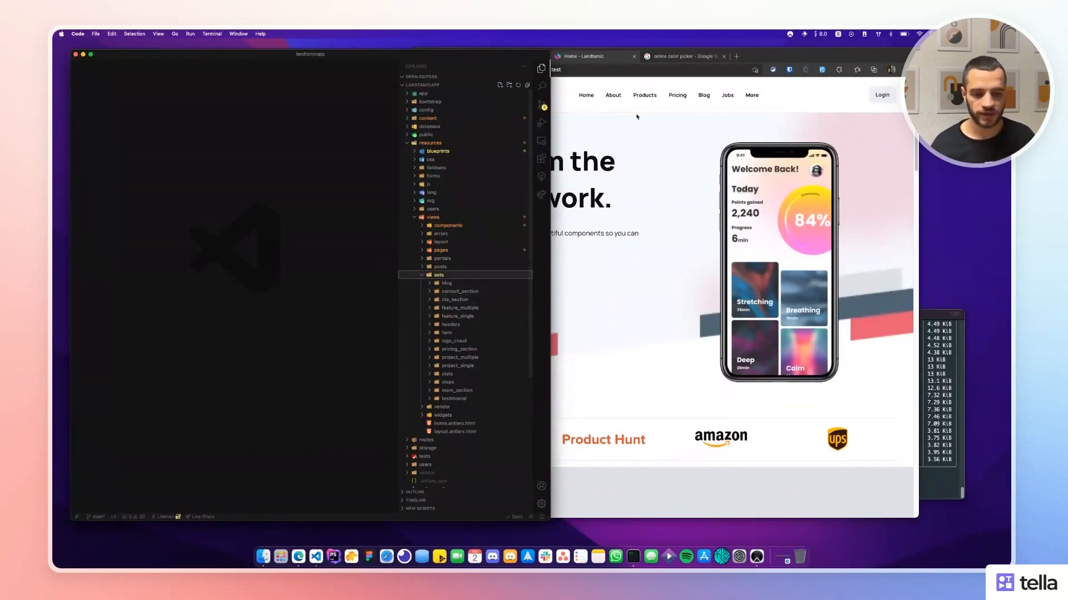
{"action": "left_click", "coordinate": [723, 135]}
{"action": "left_click", "coordinate": [329, 149]}
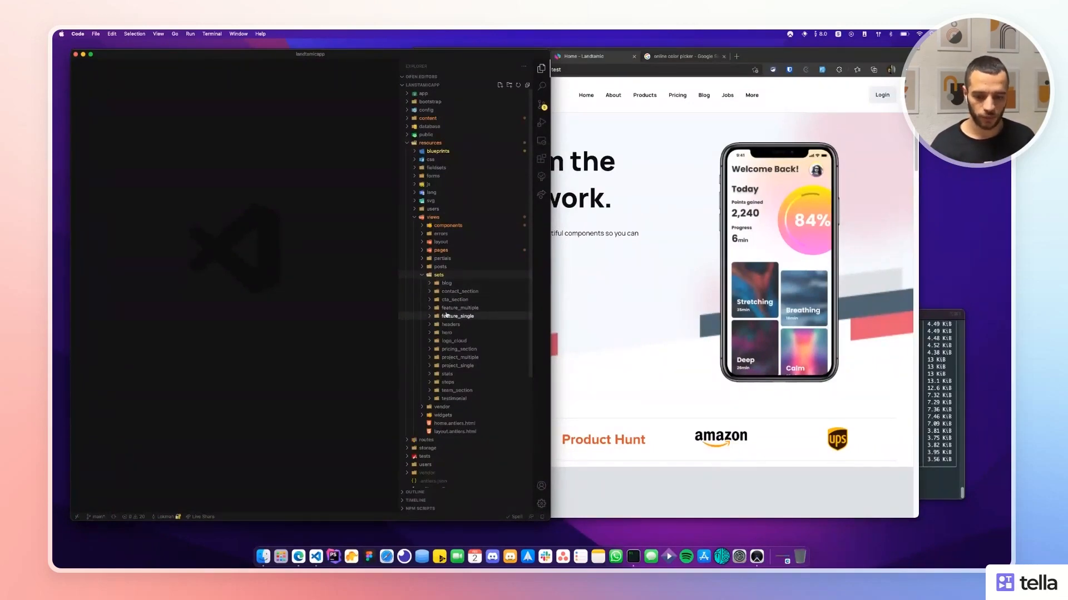
{"action": "left_click", "coordinate": [445, 333]}
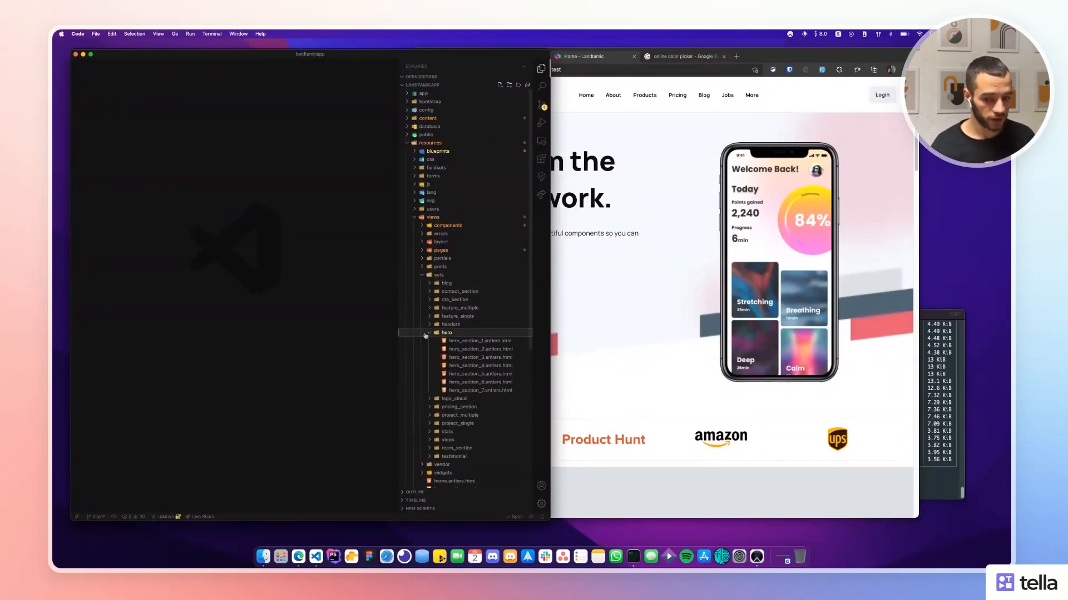
{"action": "left_click", "coordinate": [763, 223]}
{"action": "left_click", "coordinate": [264, 208]}
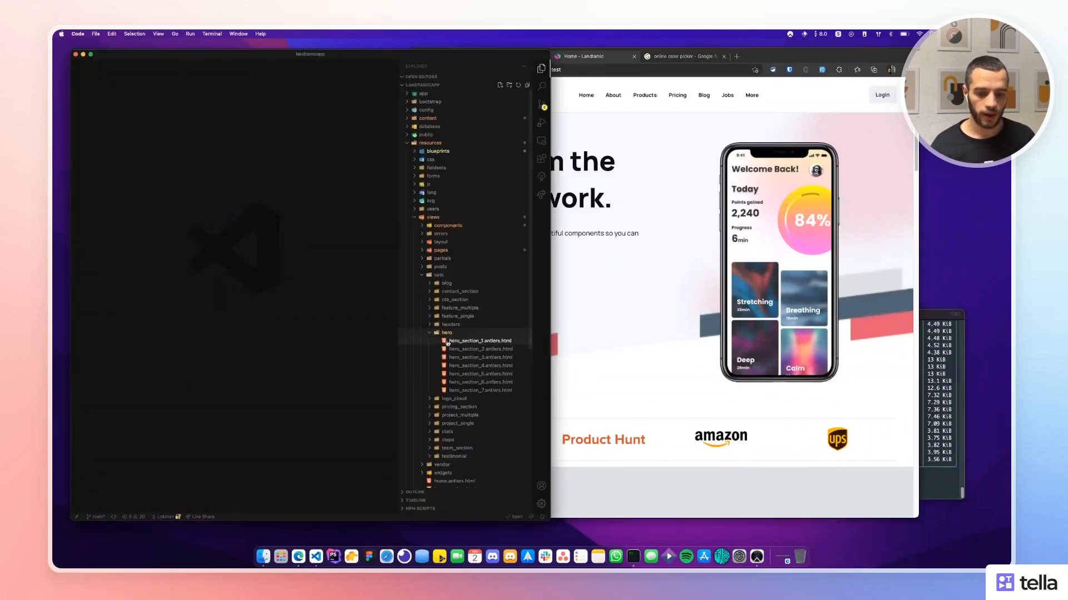
Review the image sizes and image wrapper lines in hero_section_1.antlers.html, then close it.
{"action": "left_click", "coordinate": [481, 341]}
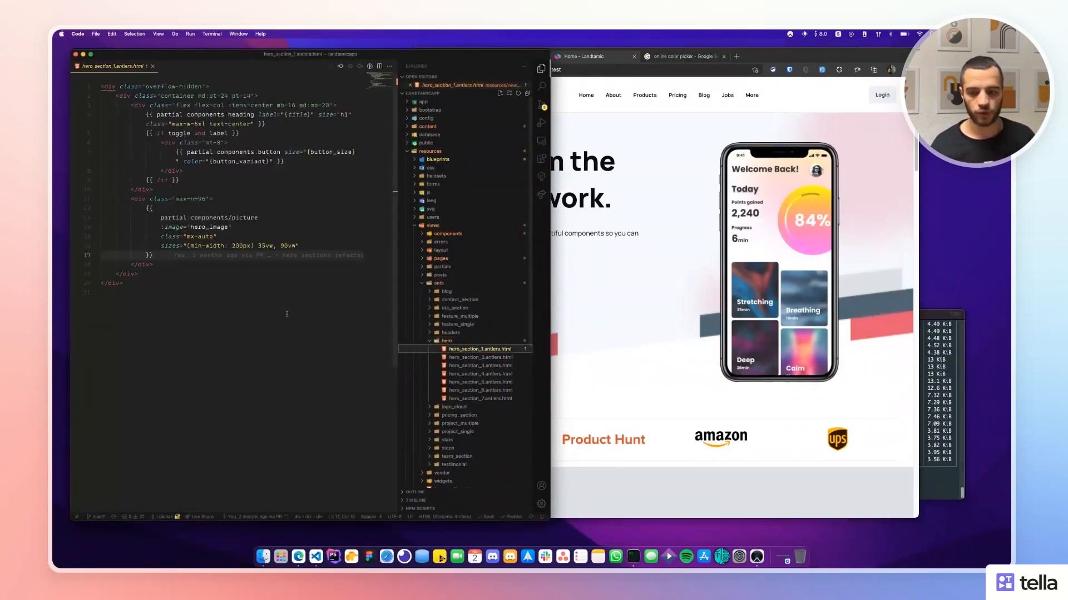
{"action": "left_click", "coordinate": [206, 245]}
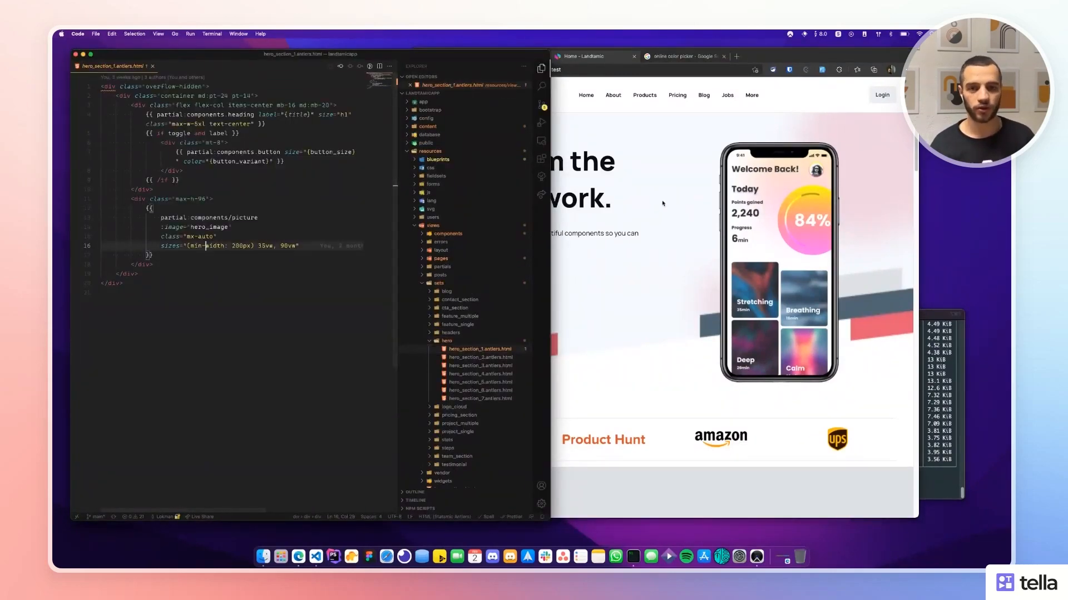
{"action": "left_click", "coordinate": [233, 199]}
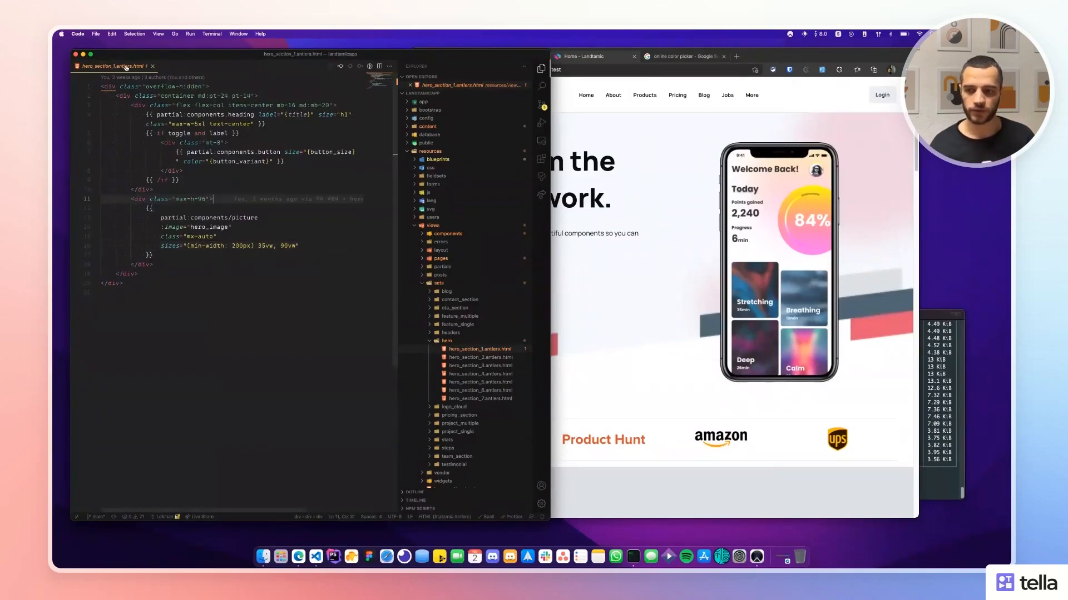
{"action": "middle_click", "coordinate": [126, 68]}
Collapse the hero and sets folders, expand widgets, and close Edge's online color picker tab.
{"action": "left_click", "coordinate": [449, 333]}
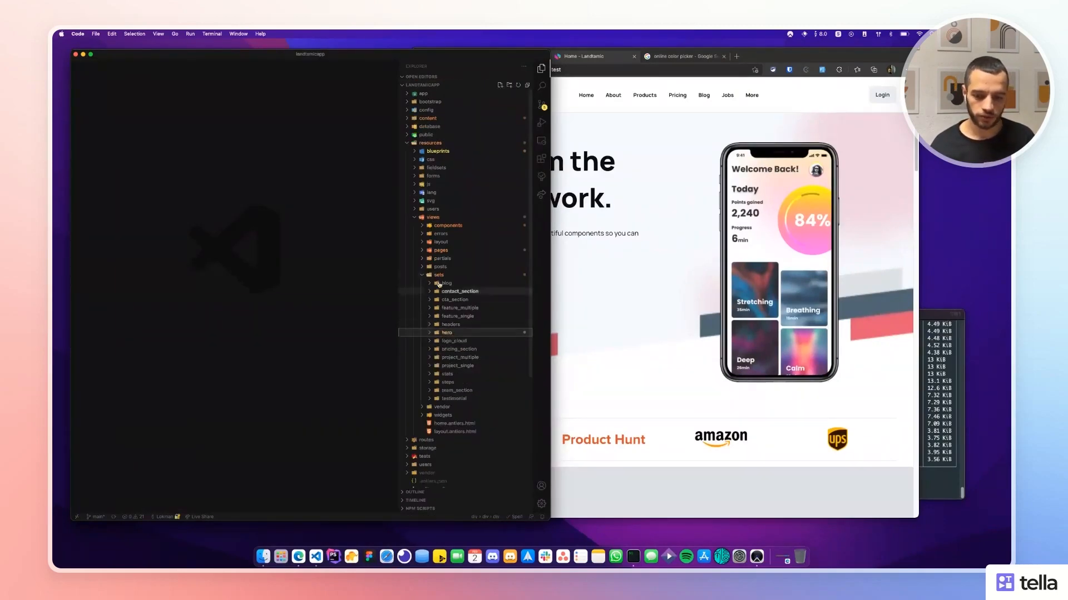
{"action": "left_click", "coordinate": [439, 274]}
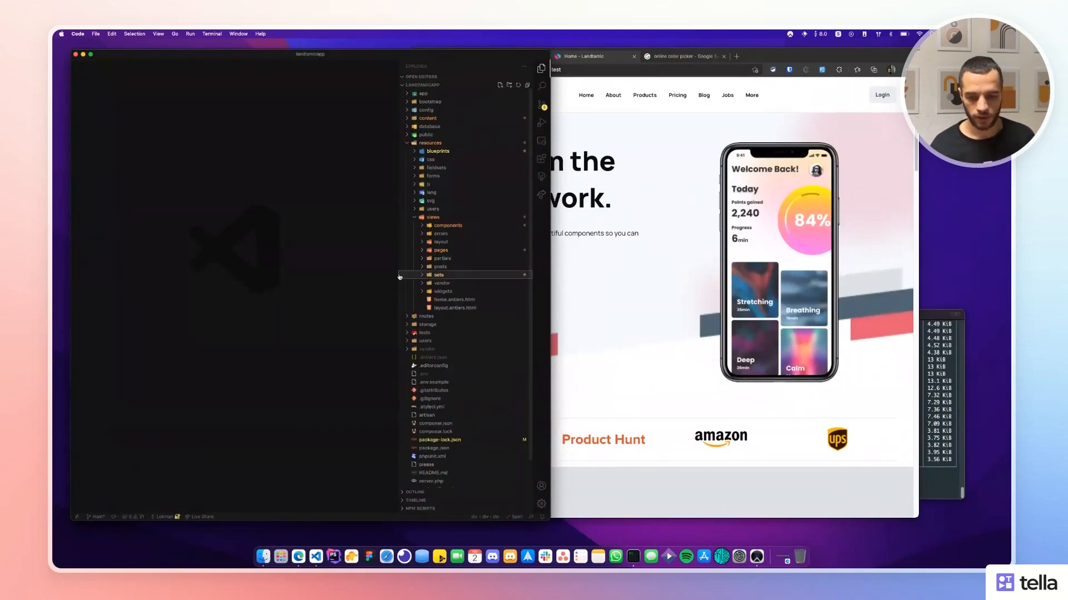
{"action": "left_click", "coordinate": [443, 292]}
{"action": "left_click", "coordinate": [613, 265]}
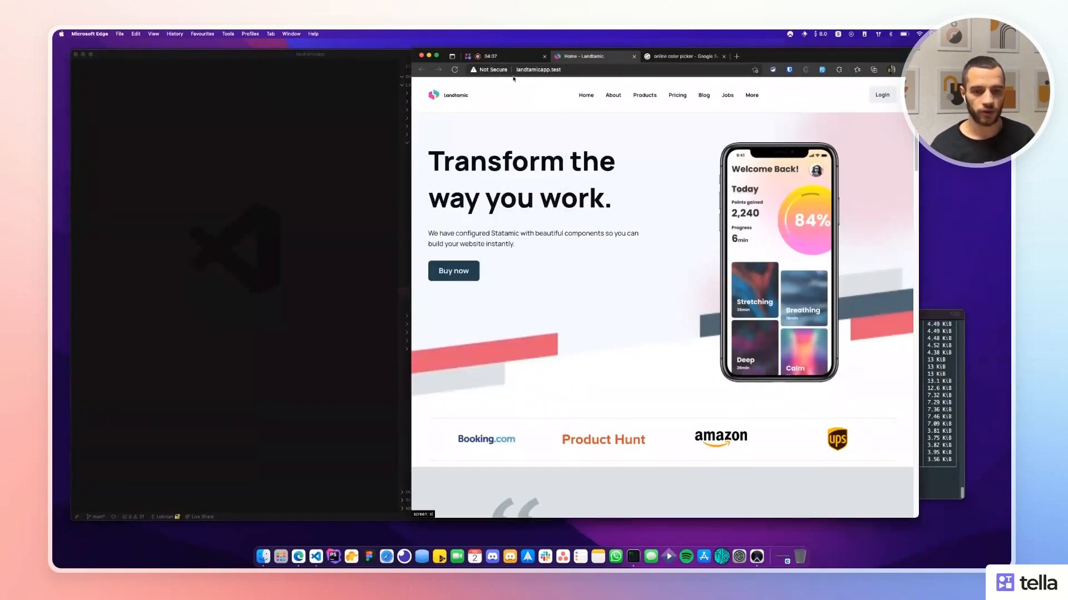
{"action": "left_click", "coordinate": [724, 56]}
{"action": "left_click", "coordinate": [245, 185]}
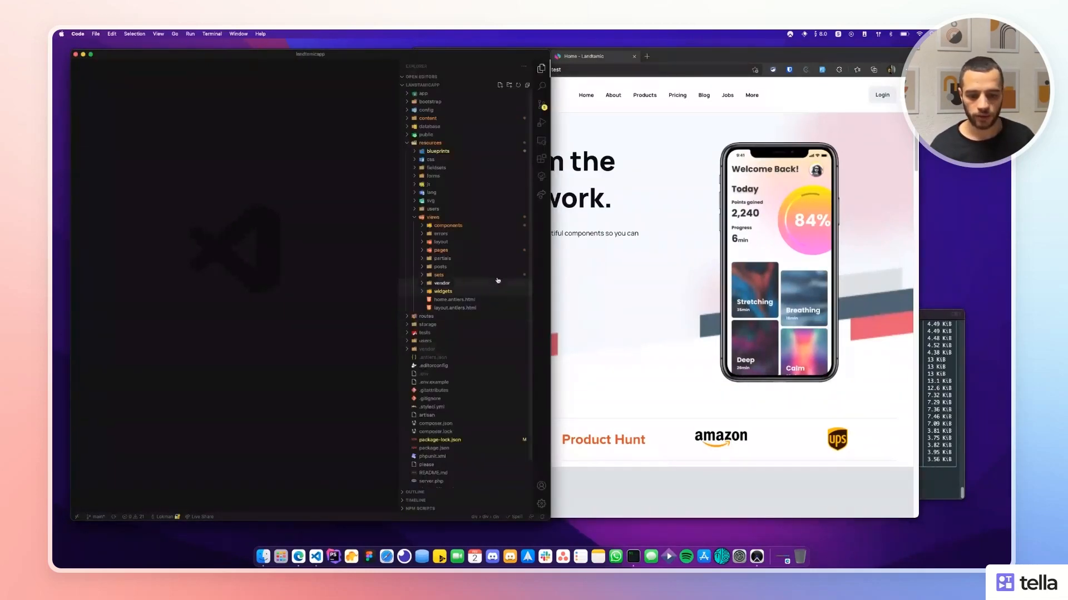
Review the head of layout.antlers.html: stylesheet and script tags, SEO meta tags, favicons partial.
{"action": "left_click", "coordinate": [451, 308]}
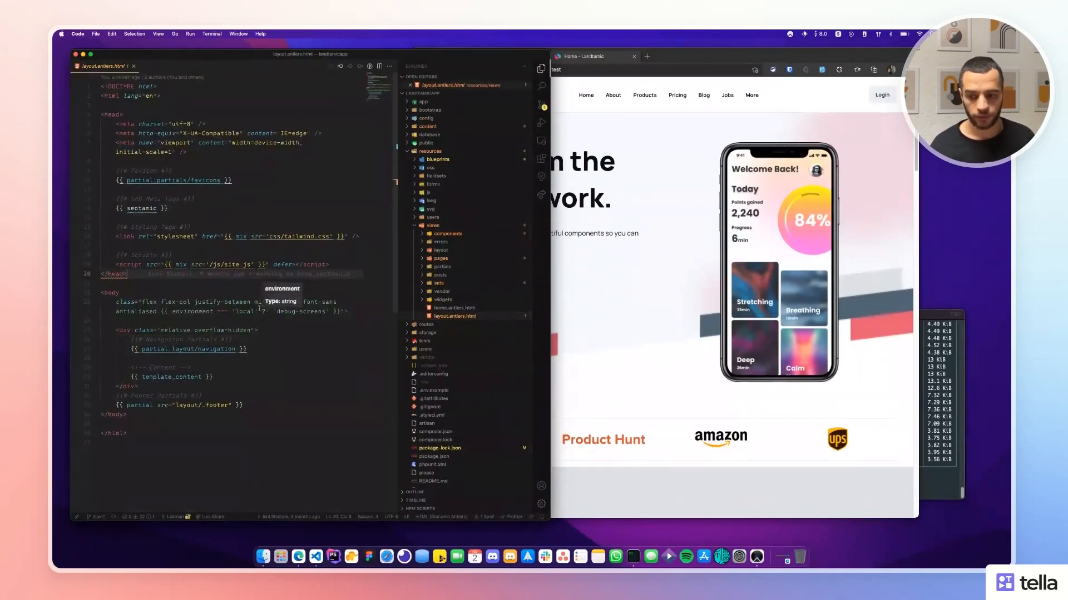
{"action": "left_click", "coordinate": [239, 321]}
{"action": "left_click_drag", "start_coordinate": [115, 237], "coordinate": [231, 264]}
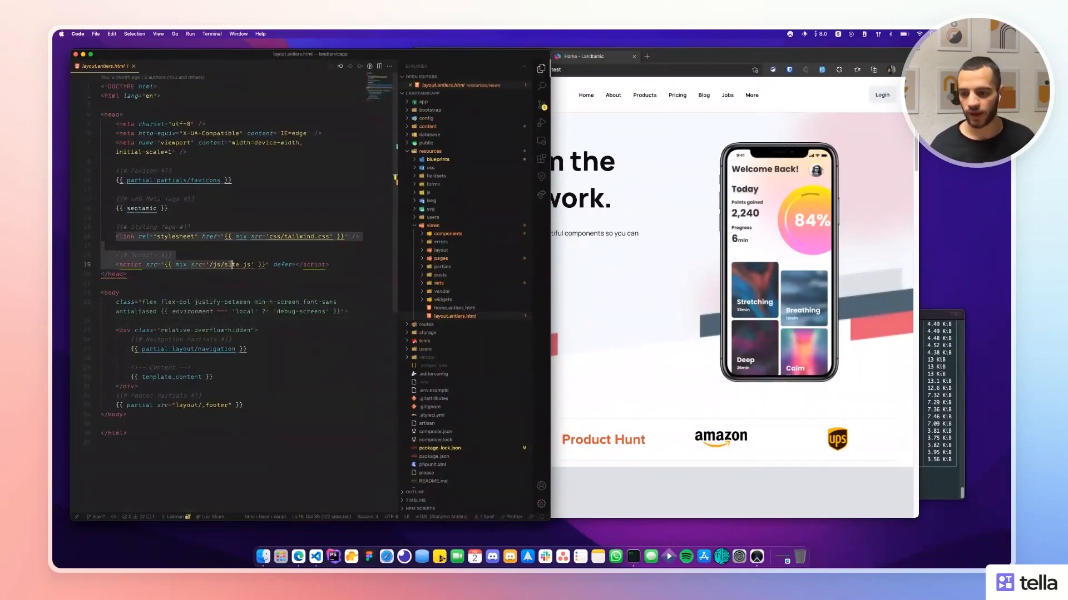
{"action": "left_click_drag", "start_coordinate": [173, 209], "coordinate": [106, 199]}
{"action": "left_click_drag", "start_coordinate": [237, 181], "coordinate": [118, 171]}
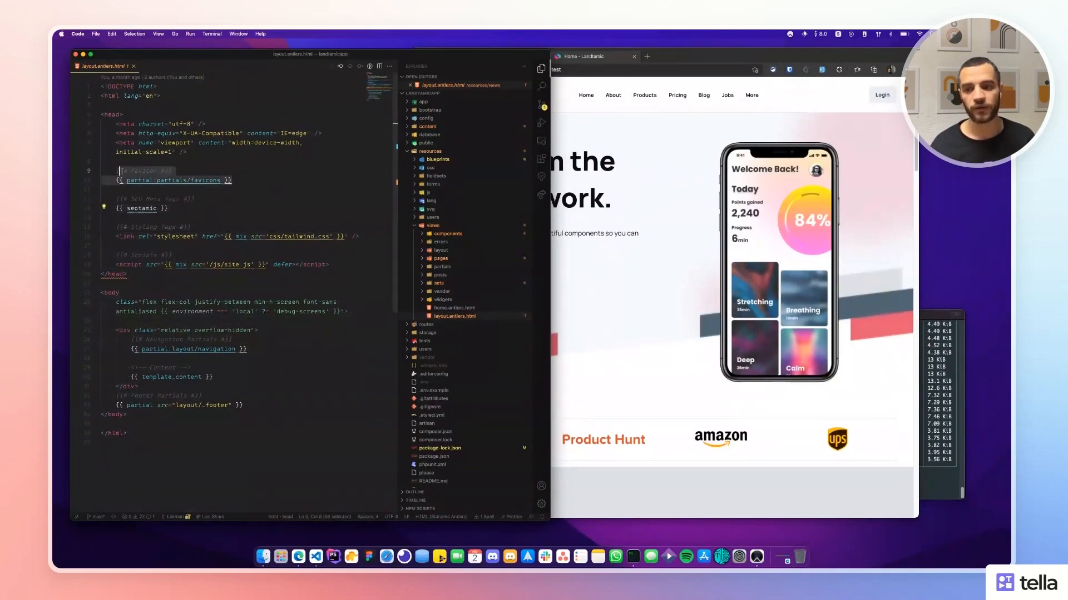
{"action": "left_click", "coordinate": [234, 162]}
Review the layout body: environment body class, navigation partial, template_content and footer partial.
{"action": "scroll", "coordinate": [286, 223], "scroll_direction": "down", "scroll_amount": 3}
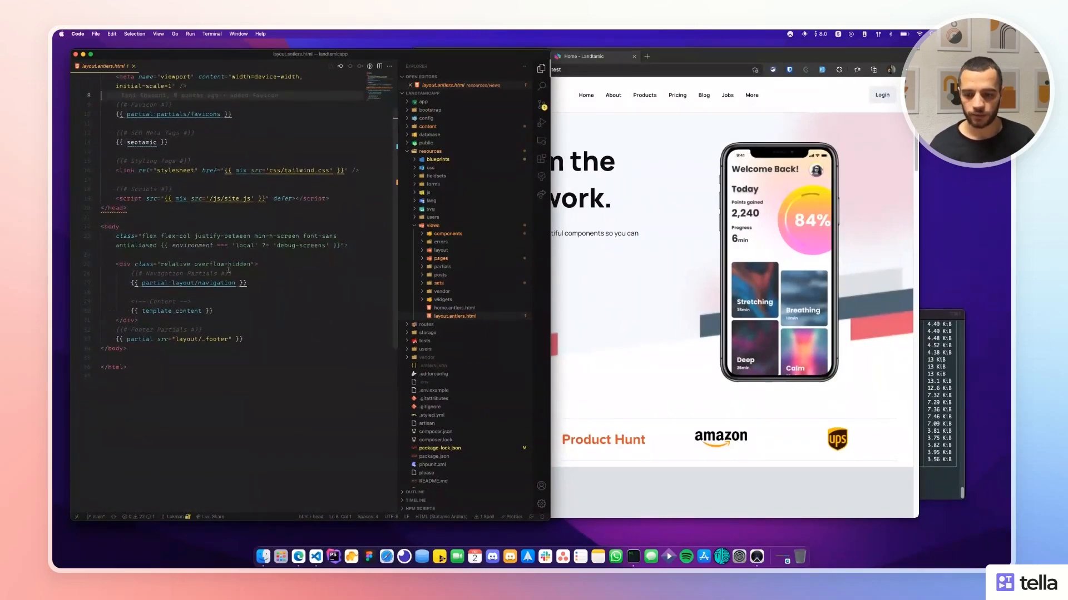
{"action": "left_click", "coordinate": [231, 283]}
{"action": "left_click_drag", "start_coordinate": [161, 246], "coordinate": [340, 246]}
{"action": "left_click", "coordinate": [261, 275]}
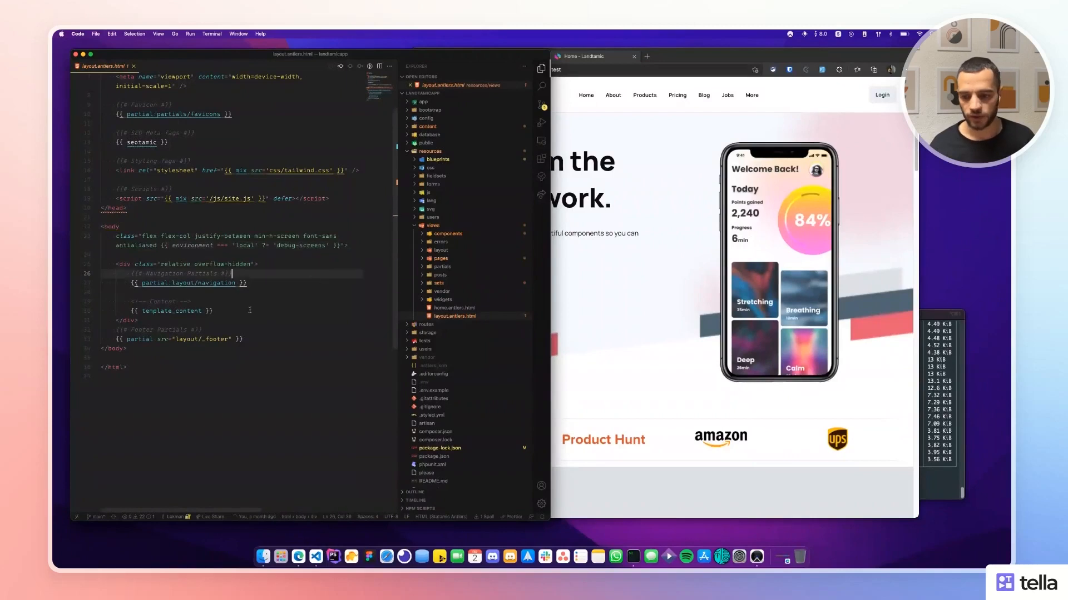
{"action": "left_click_drag", "start_coordinate": [111, 293], "coordinate": [108, 268]}
{"action": "left_click_drag", "start_coordinate": [213, 311], "coordinate": [111, 301]}
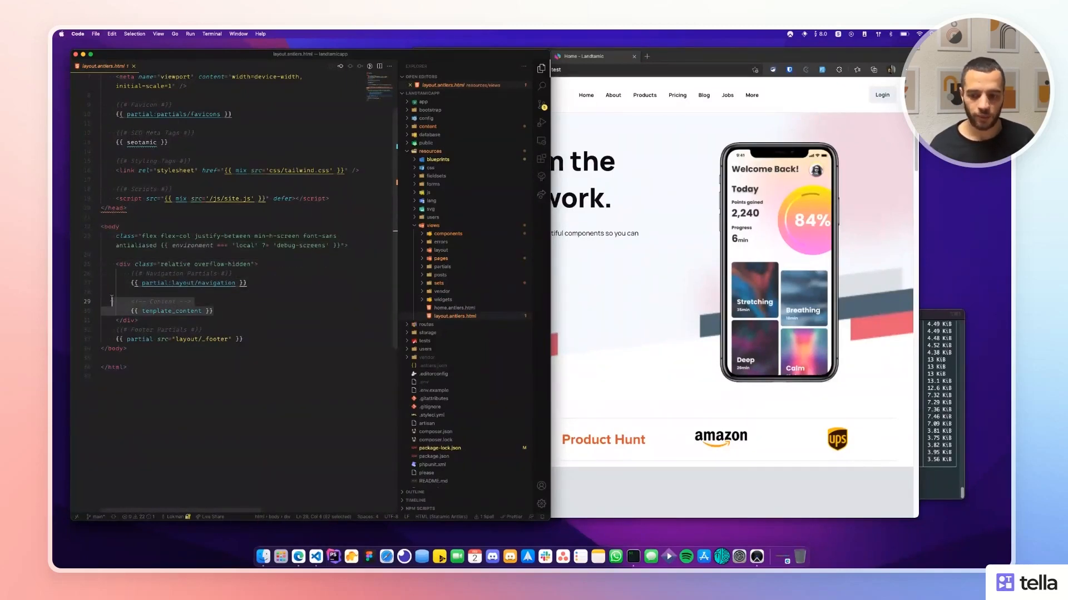
{"action": "left_click_drag", "start_coordinate": [253, 338], "coordinate": [103, 329]}
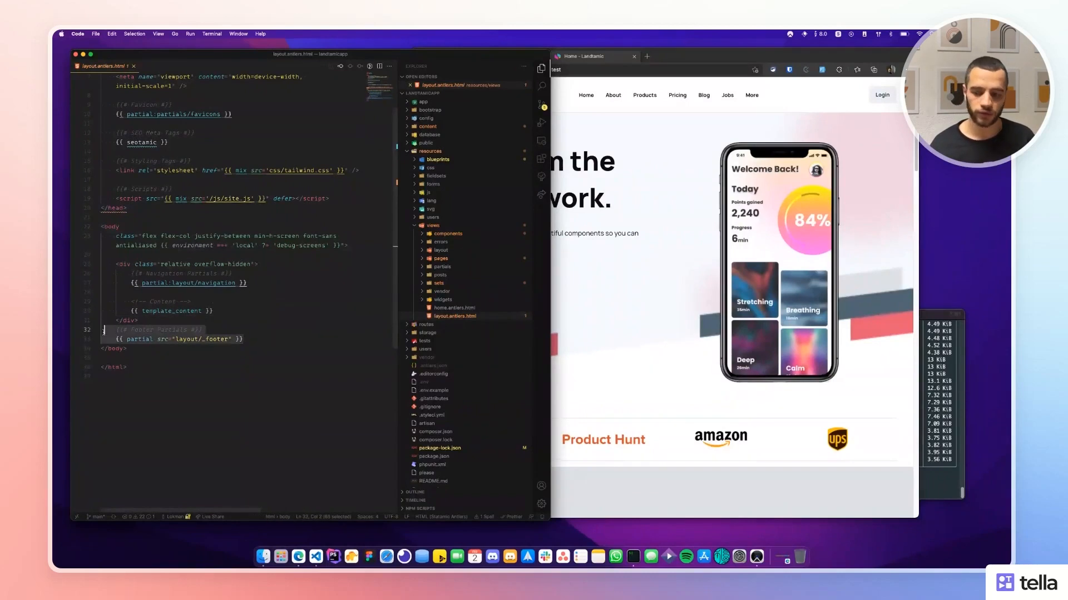
{"action": "left_click", "coordinate": [285, 312]}
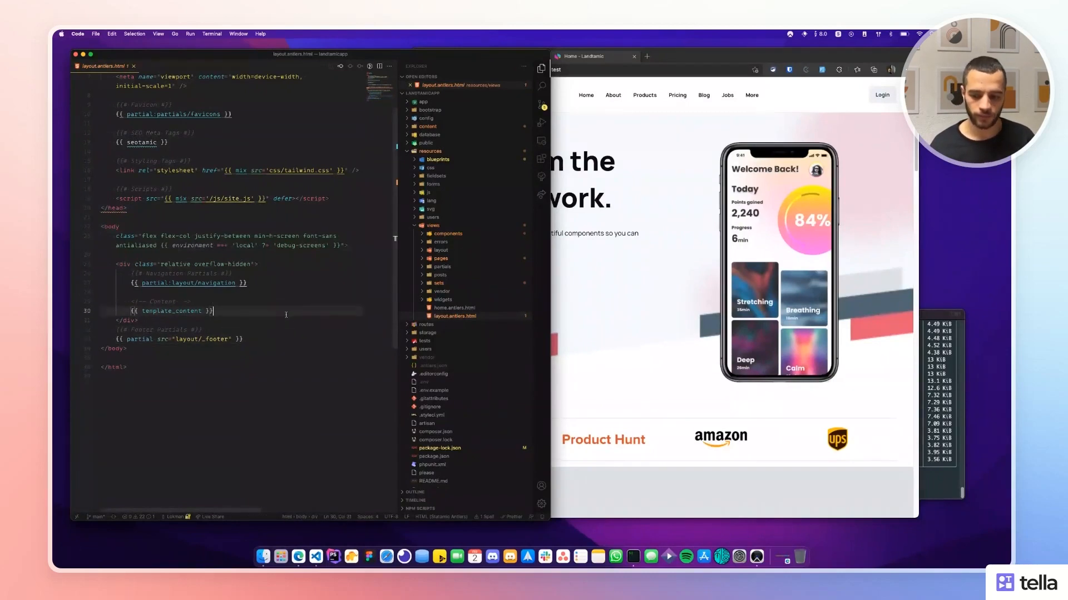
Expand the layout folder and review _footer.antlers.html's grid column block and logo partial, then close it.
{"action": "left_click", "coordinate": [443, 250]}
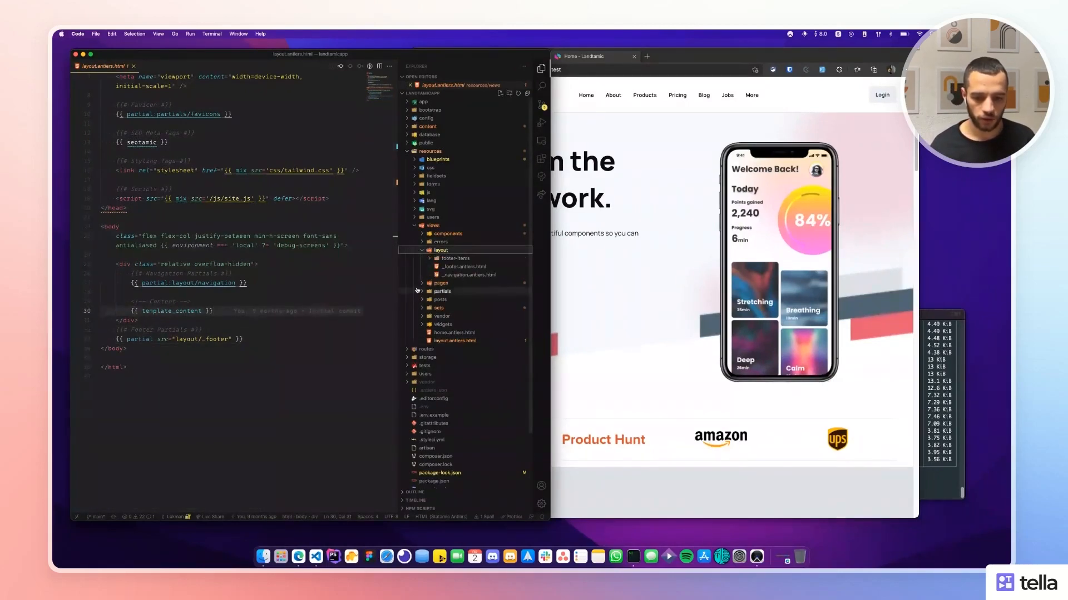
{"action": "left_click", "coordinate": [454, 267]}
{"action": "scroll", "coordinate": [255, 297], "scroll_direction": "up", "scroll_amount": 7}
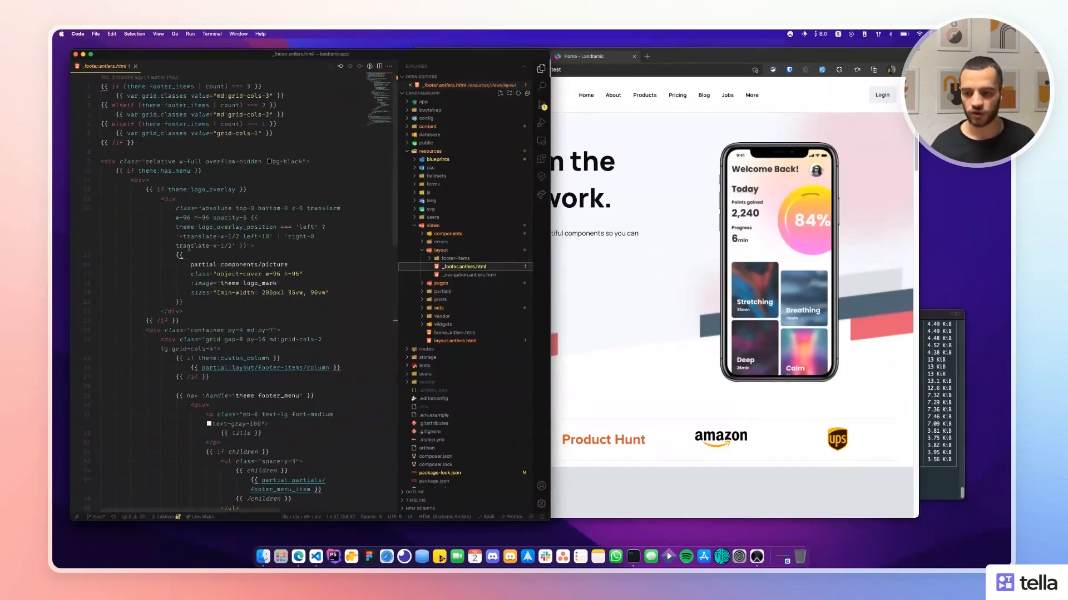
{"action": "left_click_drag", "start_coordinate": [275, 145], "coordinate": [106, 96]}
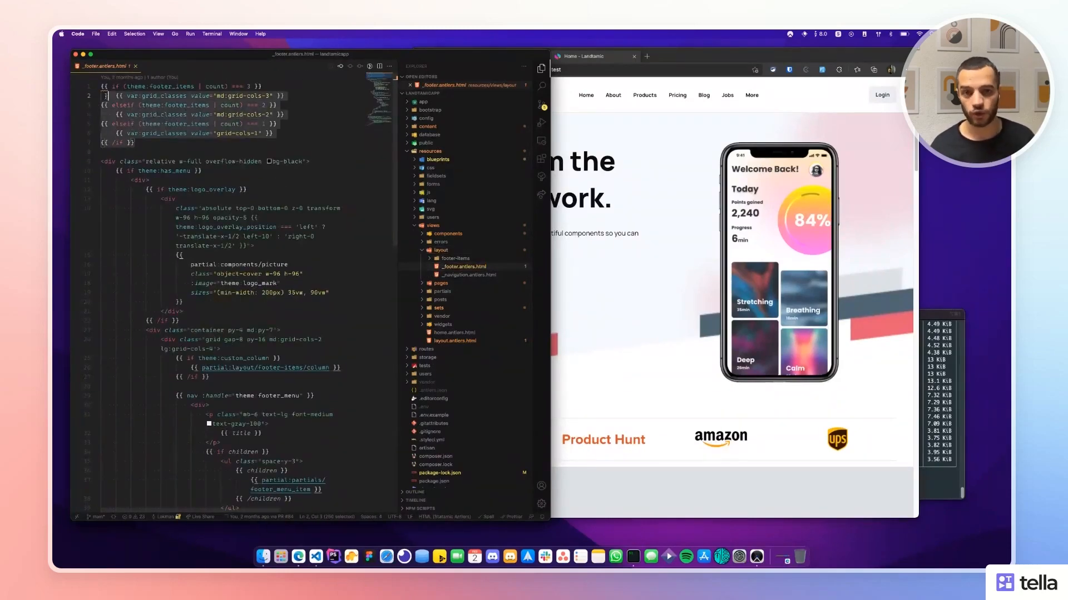
{"action": "left_click", "coordinate": [188, 183]}
{"action": "left_click", "coordinate": [116, 265]}
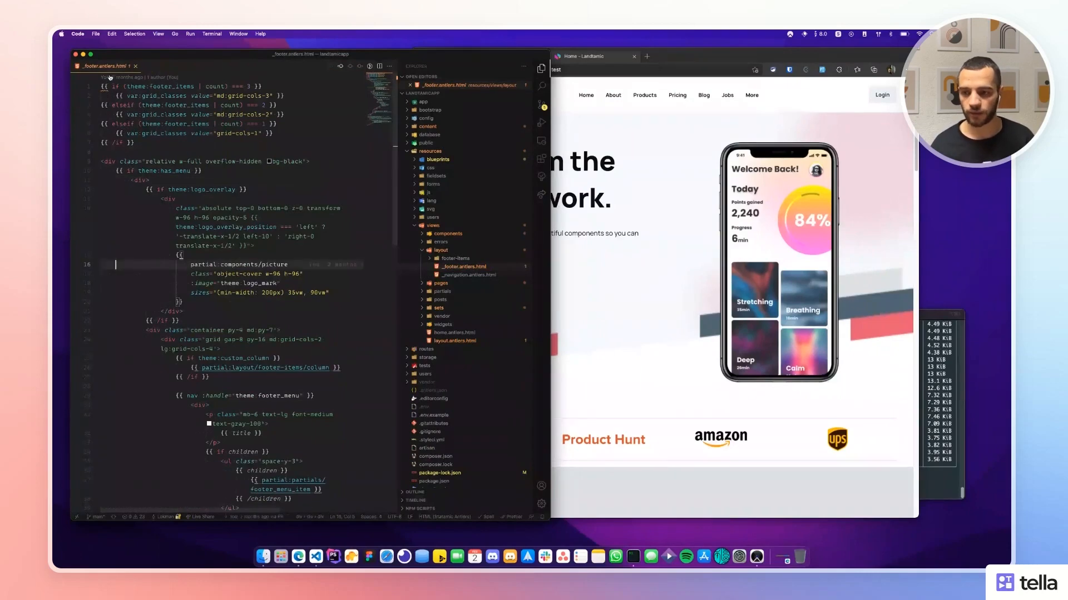
{"action": "middle_click", "coordinate": [111, 66]}
Review the menu position conditional block in _navigation.antlers.html, then close it.
{"action": "left_click", "coordinate": [455, 267]}
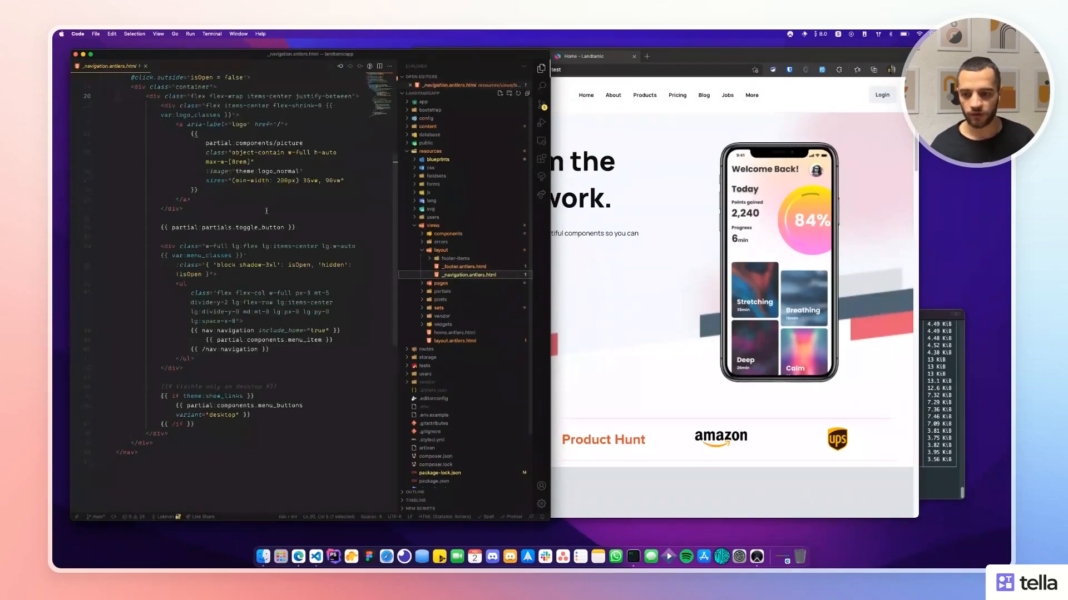
{"action": "scroll", "coordinate": [256, 232], "scroll_direction": "up", "scroll_amount": 5}
{"action": "left_click_drag", "start_coordinate": [207, 221], "coordinate": [112, 105]}
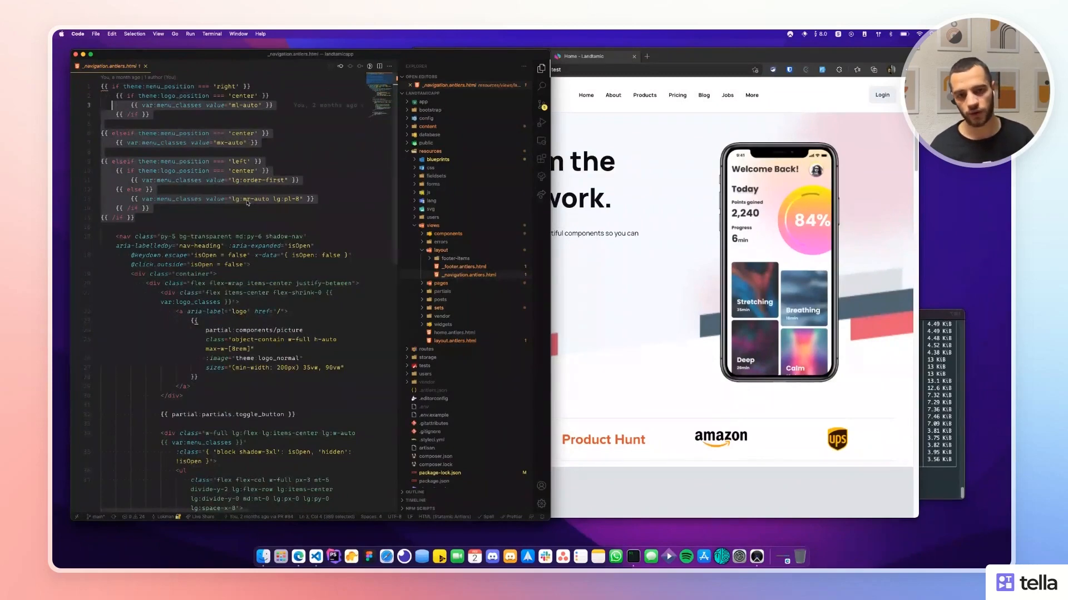
{"action": "scroll", "coordinate": [252, 263], "scroll_direction": "down", "scroll_amount": 15}
{"action": "middle_click", "coordinate": [112, 65]}
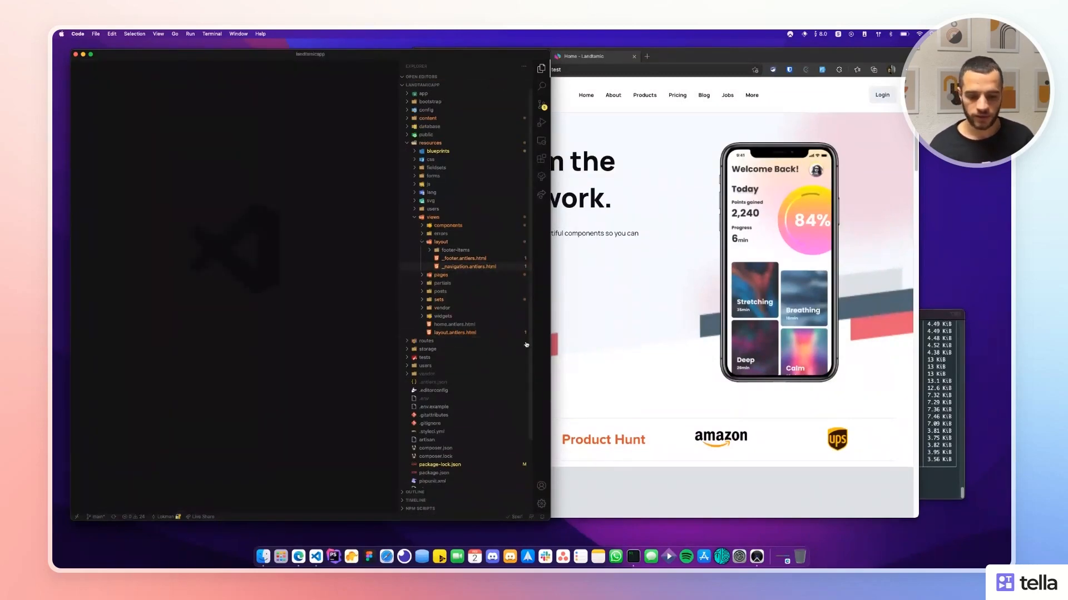
Expand the views folder and its partials subfolder in the project tree.
{"action": "left_click", "coordinate": [437, 219]}
{"action": "left_click", "coordinate": [436, 217]}
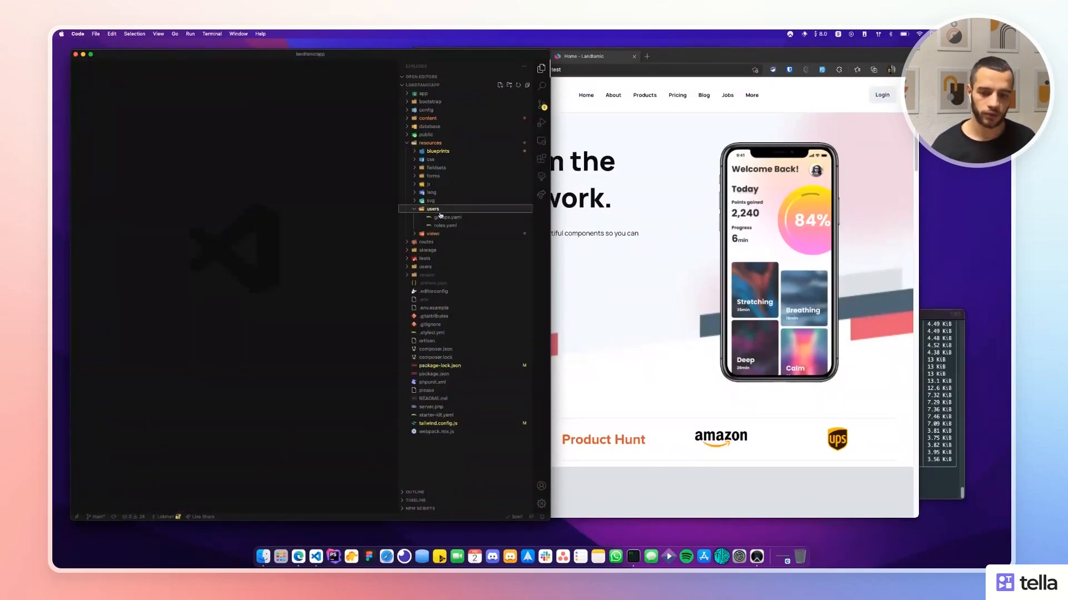
{"action": "left_click", "coordinate": [436, 241]}
{"action": "left_click", "coordinate": [437, 242]}
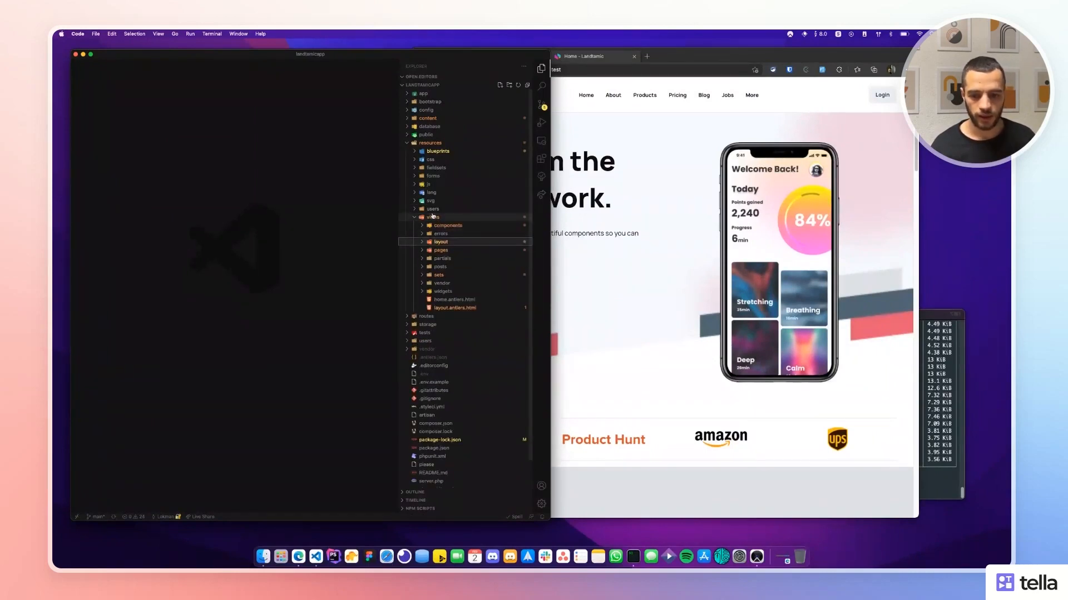
{"action": "left_click", "coordinate": [432, 218]}
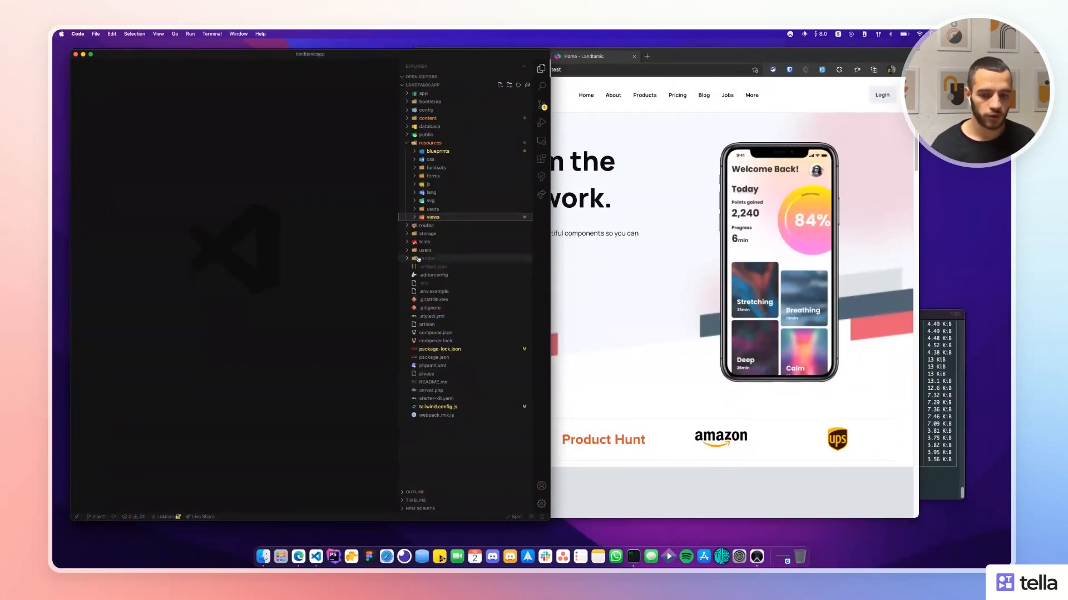
{"action": "left_click", "coordinate": [431, 218]}
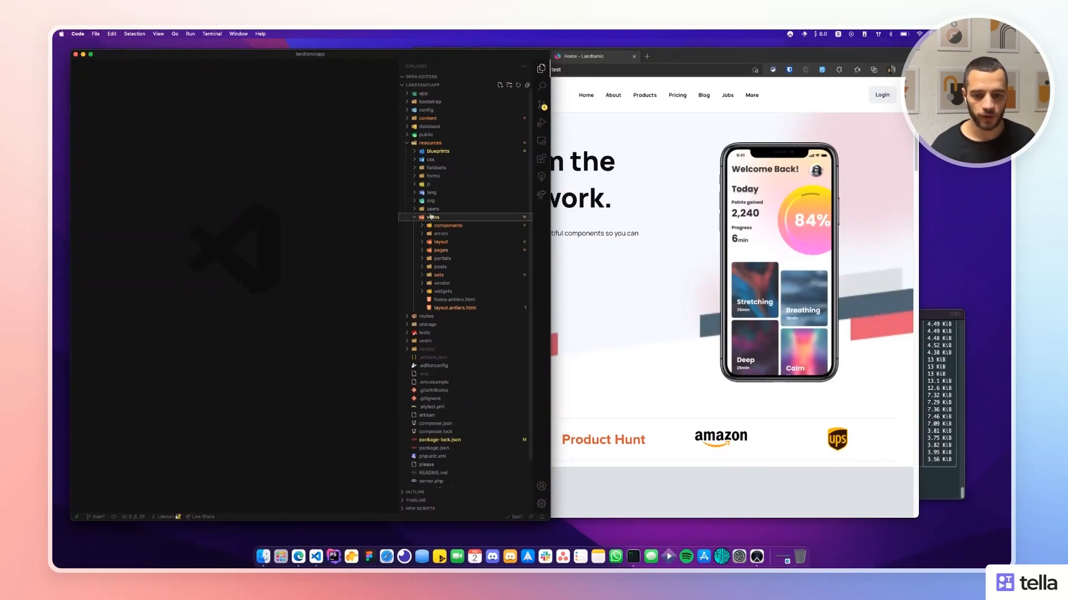
{"action": "left_click", "coordinate": [442, 259]}
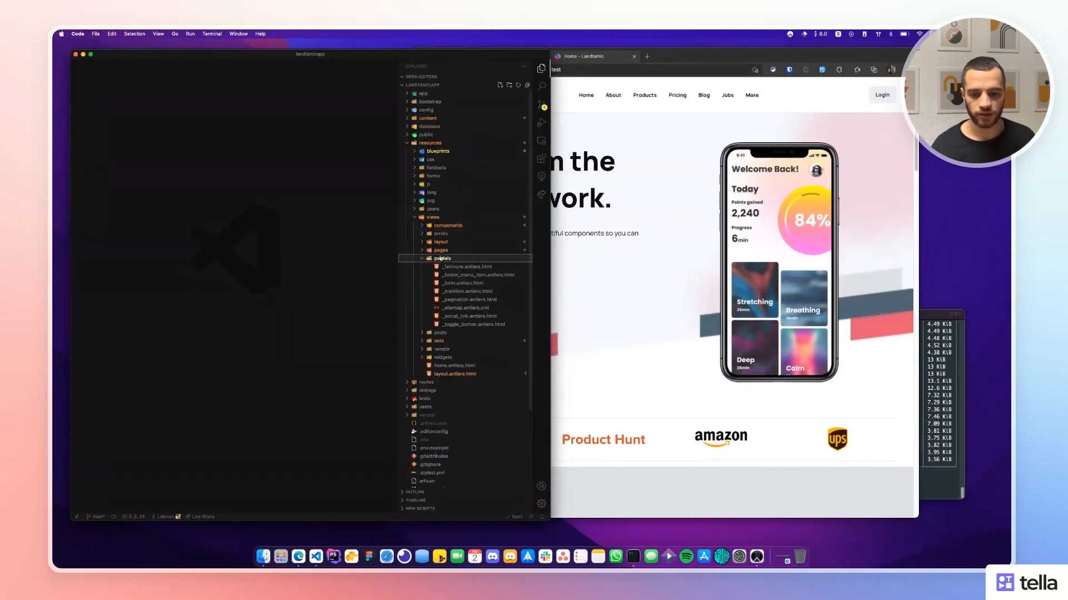
Review the form markup in _form.antlers.html and the JSON contents of _manifest.antlers.html.
{"action": "left_click", "coordinate": [477, 282]}
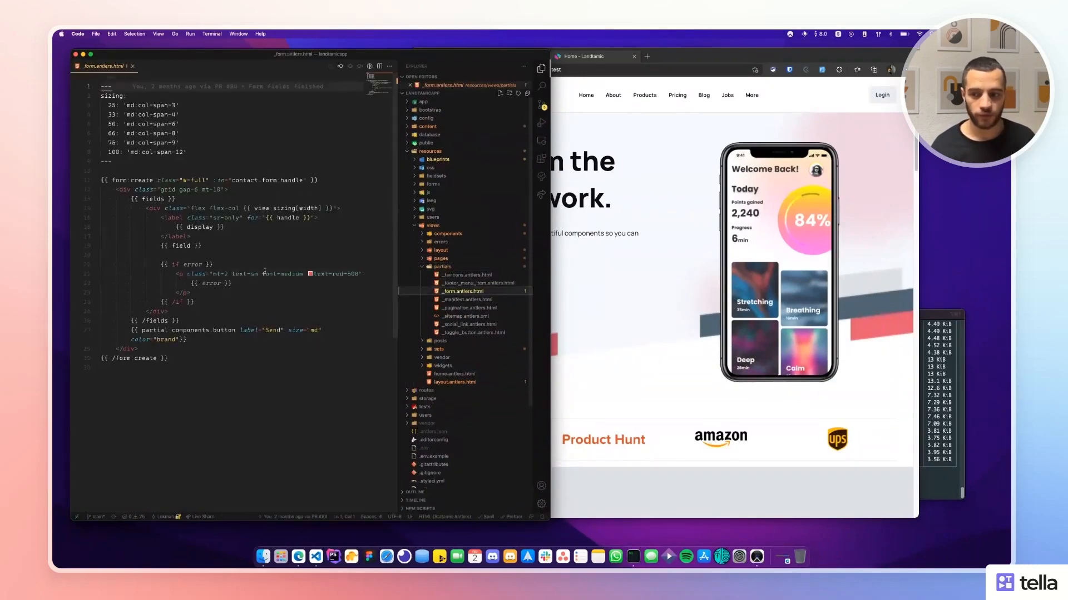
{"action": "left_click_drag", "start_coordinate": [171, 358], "coordinate": [94, 194]}
{"action": "left_click", "coordinate": [222, 168]}
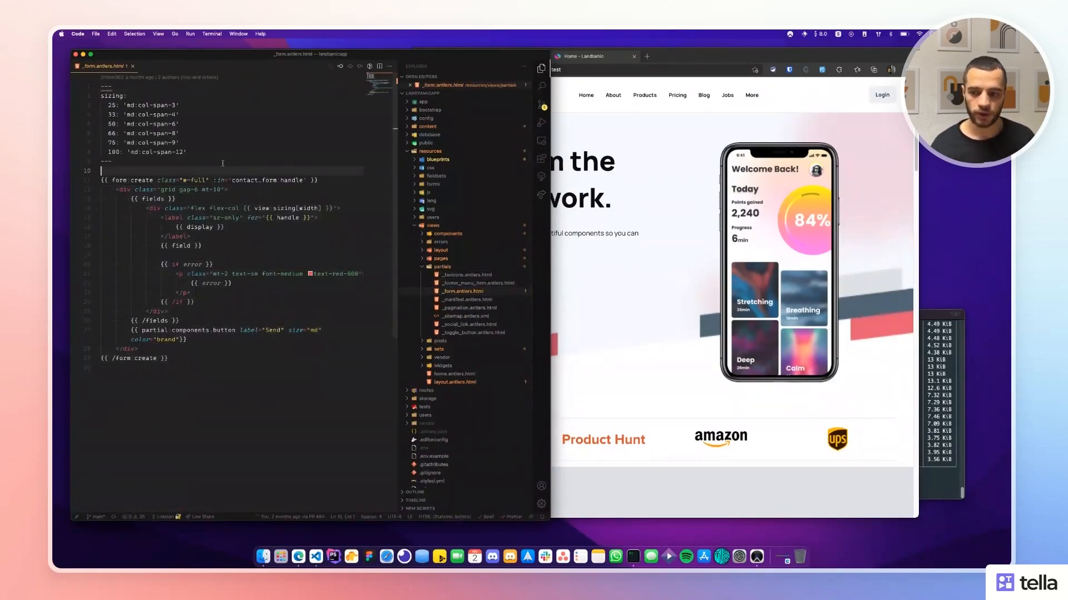
{"action": "left_click", "coordinate": [467, 299]}
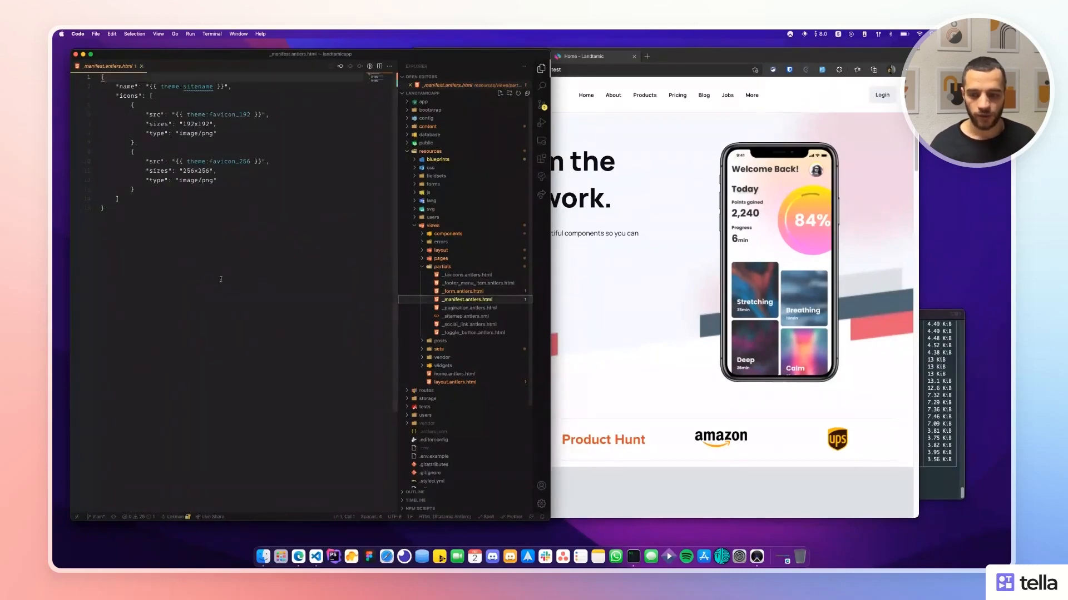
{"action": "left_click_drag", "start_coordinate": [226, 277], "coordinate": [74, 95]}
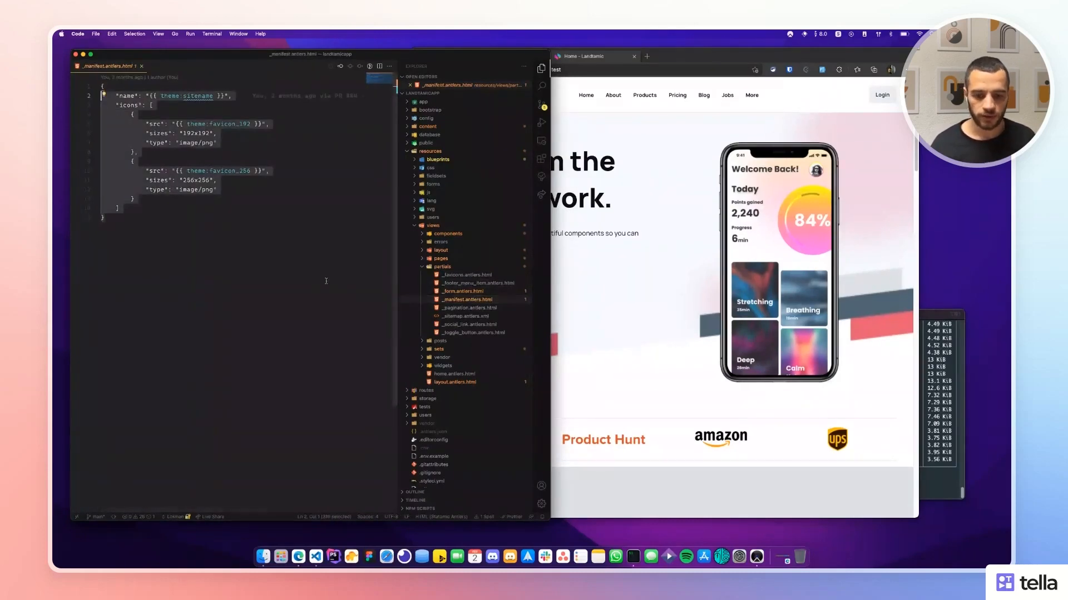
Preview the _pagination, _sitemap, _social_link and _toggle_button partials, then close the open file.
{"action": "left_click", "coordinate": [462, 308]}
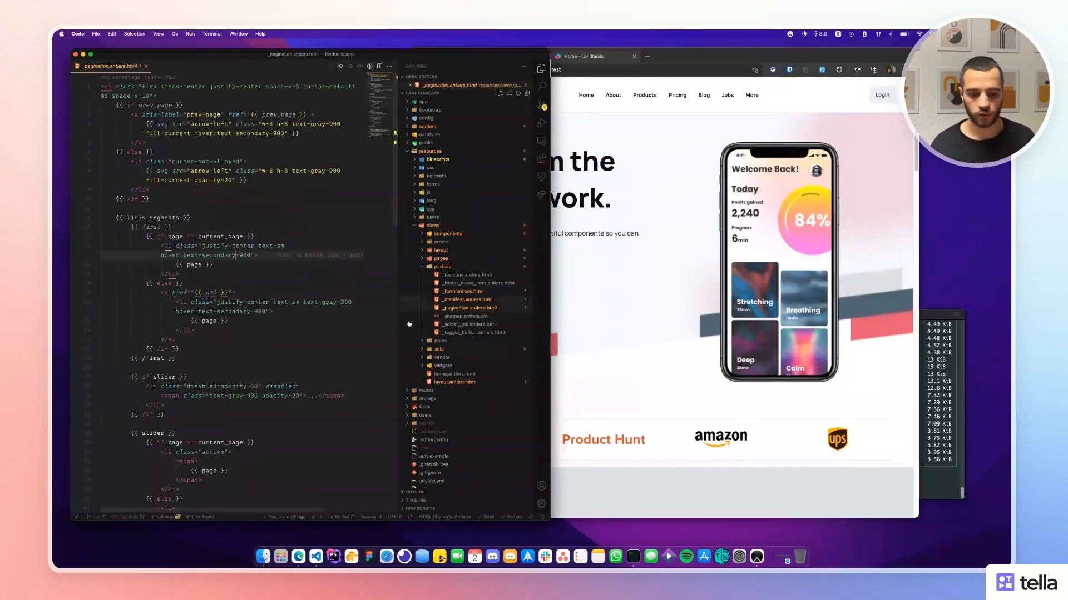
{"action": "left_click", "coordinate": [461, 318]}
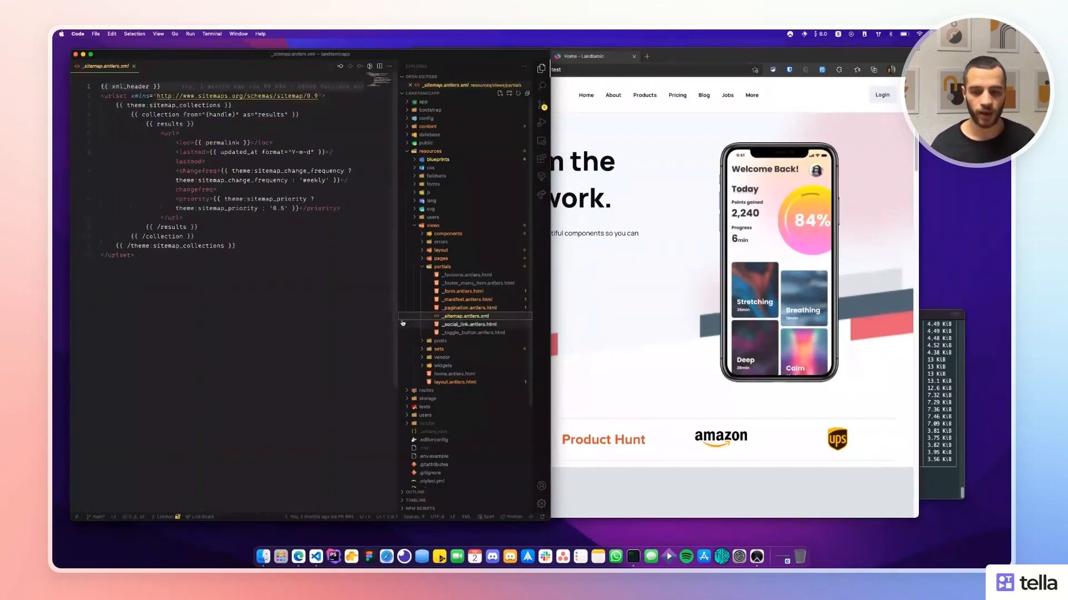
{"action": "left_click", "coordinate": [466, 326]}
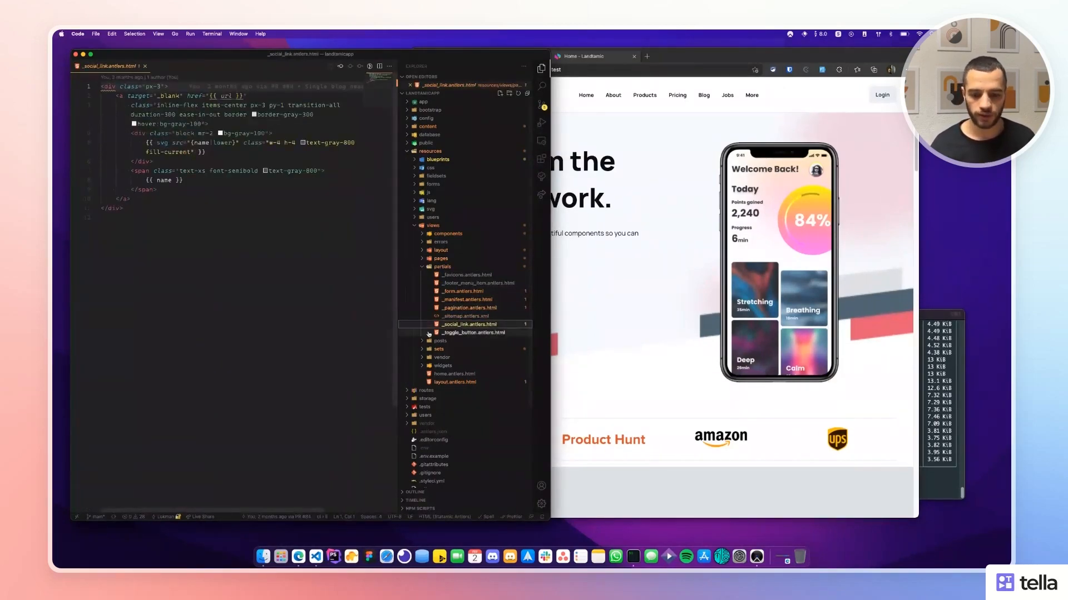
{"action": "left_click", "coordinate": [472, 333]}
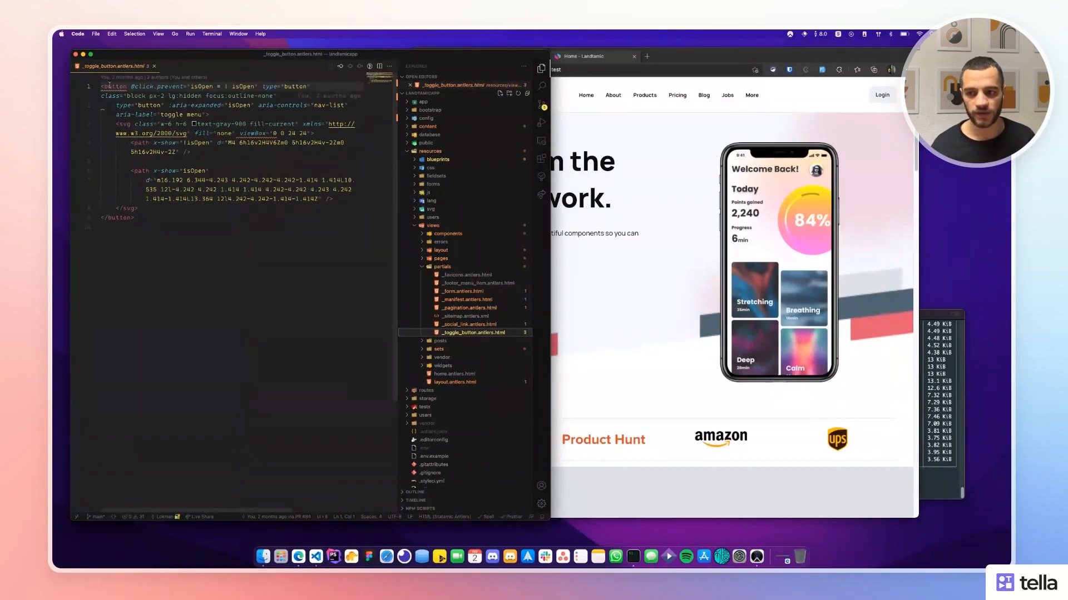
{"action": "left_click", "coordinate": [153, 67]}
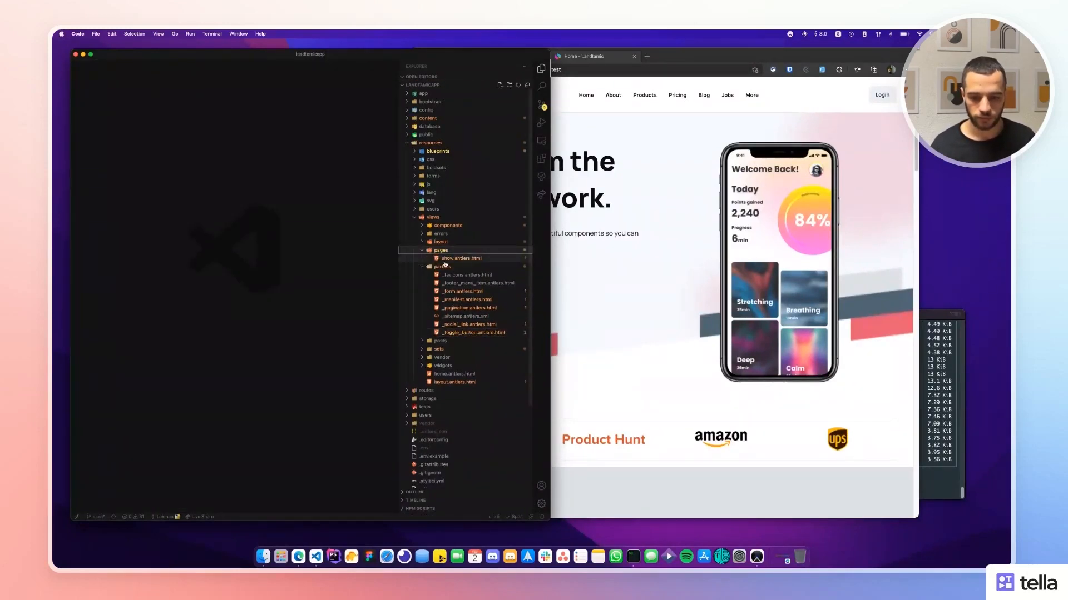
Collapse the partials, views and resources folders back to the top-level tree.
{"action": "left_click", "coordinate": [431, 258]}
{"action": "left_click", "coordinate": [428, 217]}
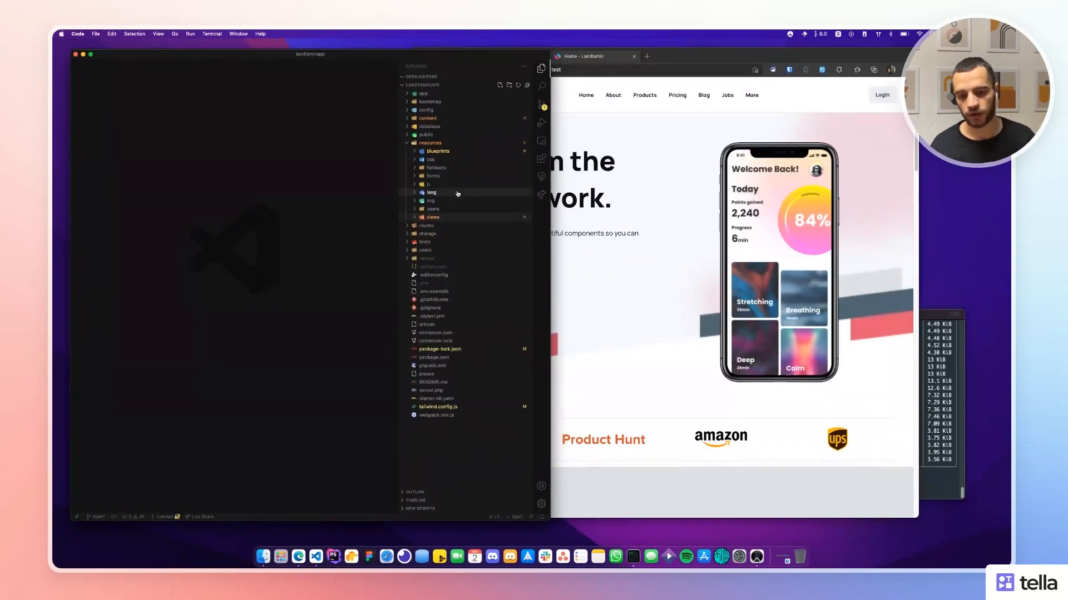
{"action": "left_click", "coordinate": [431, 143]}
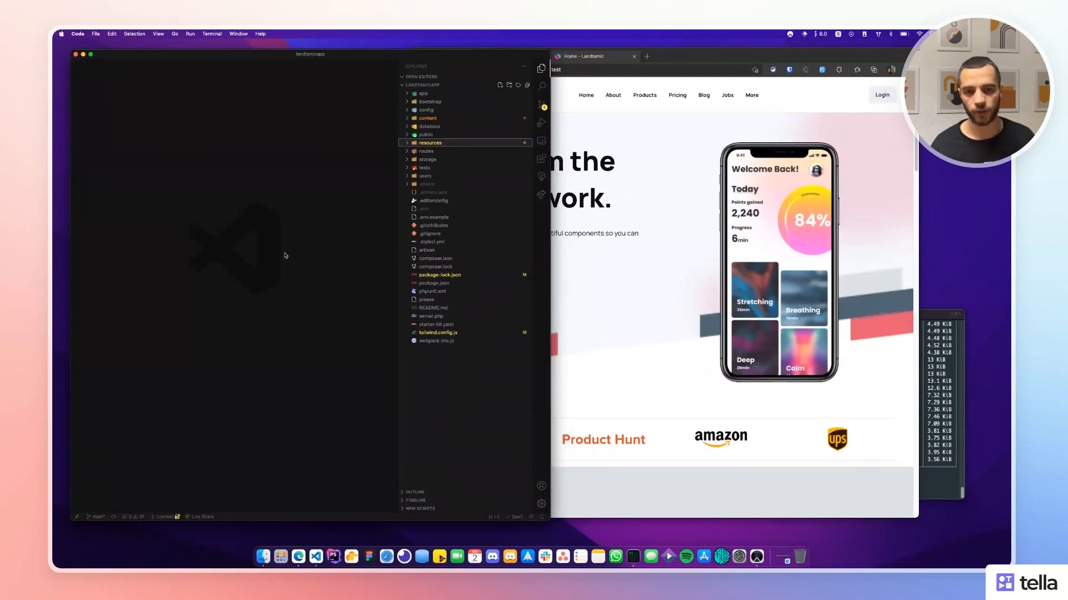
{"action": "left_click", "coordinate": [952, 354]}
Clear the terminal and run 'npm run prod' to start the Laravel Mix production build.
{"action": "left_click_drag", "start_coordinate": [800, 308], "coordinate": [781, 310]}
{"action": "type", "text": "clear"}
{"action": "key", "text": "Return"}
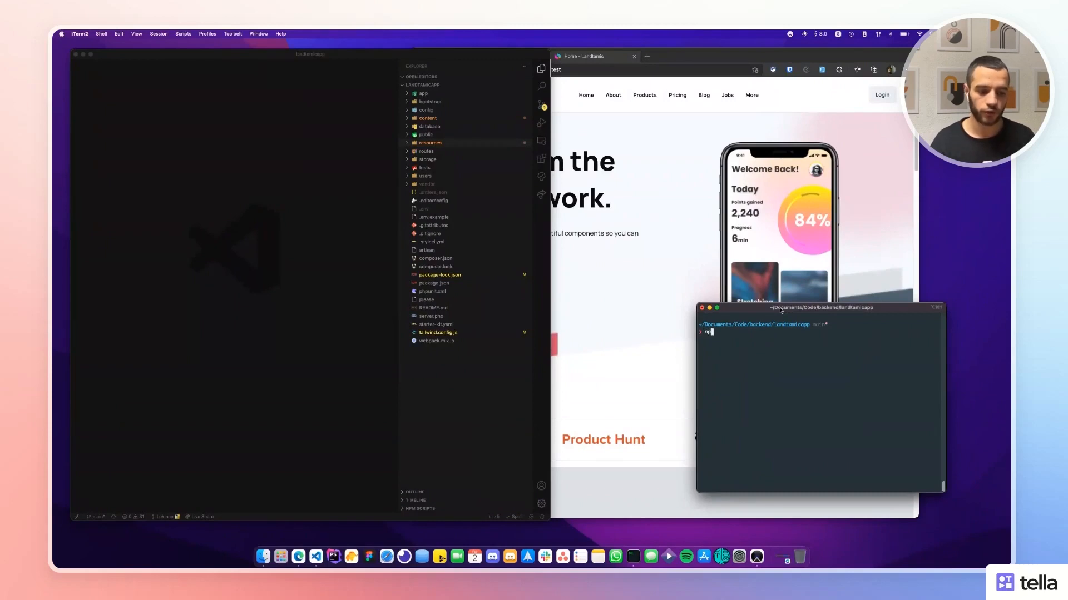
{"action": "type", "text": "npm run prod"}
{"action": "key", "text": "Return"}
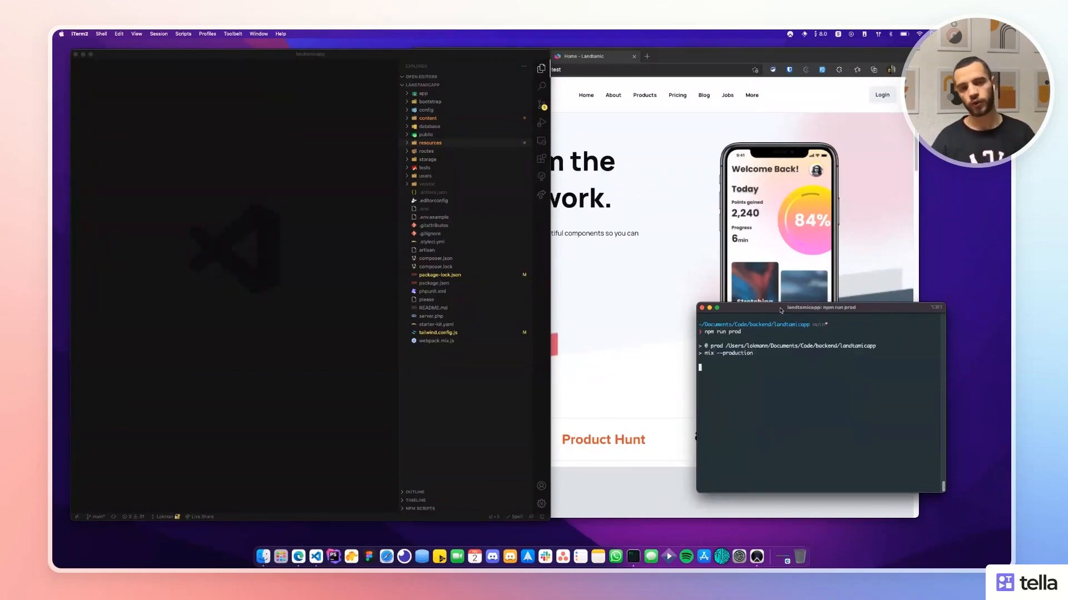
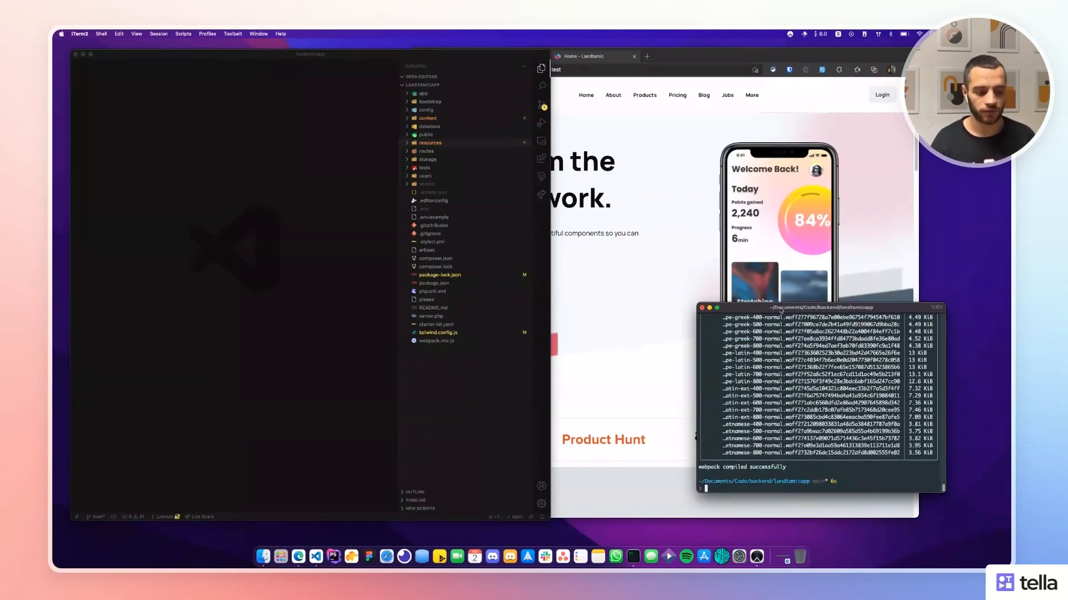
Scroll up to the Laravel Mix summary and check the tailwind.css entry in the build output.
{"action": "scroll", "coordinate": [886, 376], "scroll_direction": "up", "scroll_amount": 8}
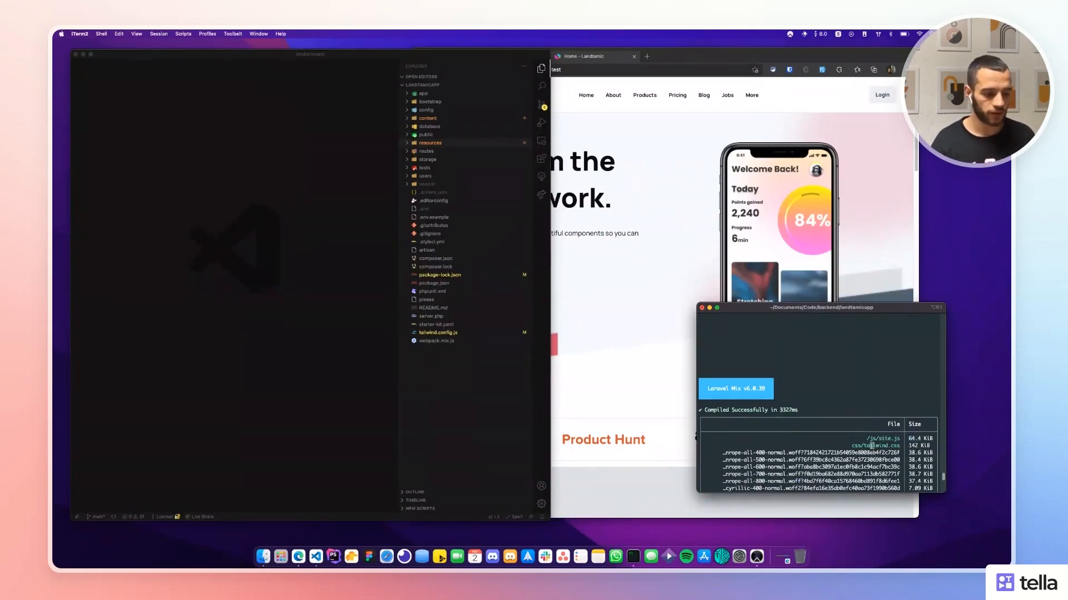
{"action": "double_click", "coordinate": [881, 447]}
{"action": "left_click", "coordinate": [911, 448]}
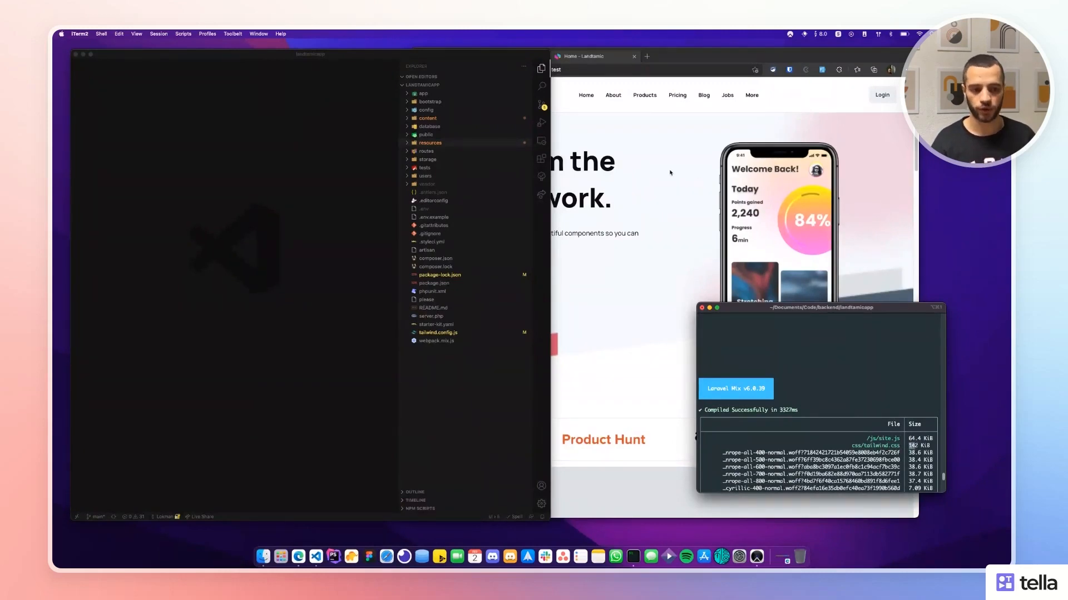
Inspect the hero phone image in Edge DevTools, then close DevTools and widen the browser window.
{"action": "left_click", "coordinate": [648, 164]}
{"action": "right_click", "coordinate": [837, 220]}
{"action": "right_click", "coordinate": [799, 210]}
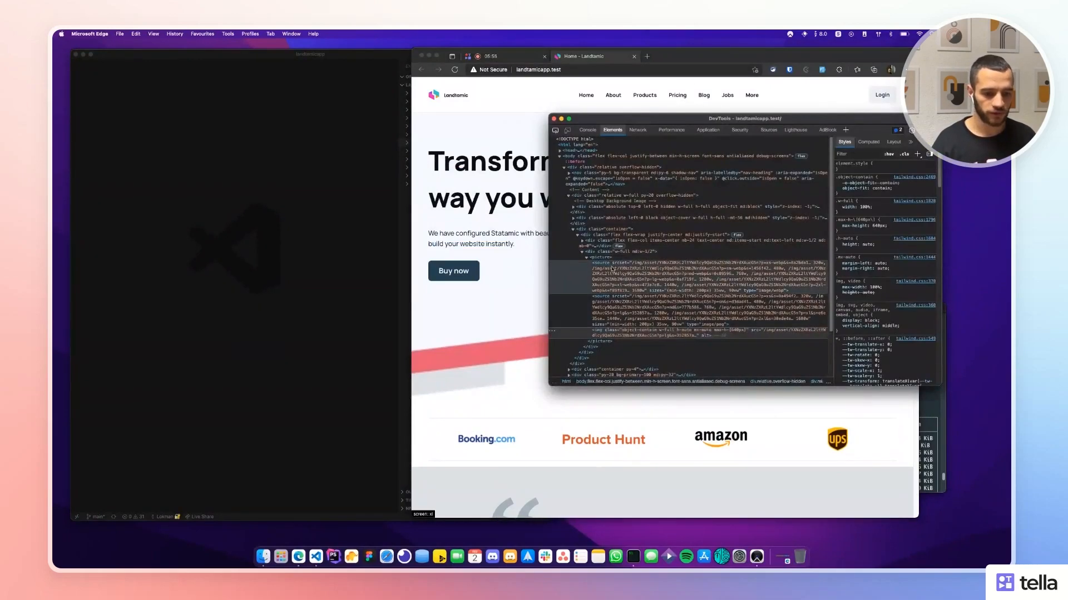
{"action": "left_click", "coordinate": [578, 268]}
{"action": "left_click", "coordinate": [531, 254]}
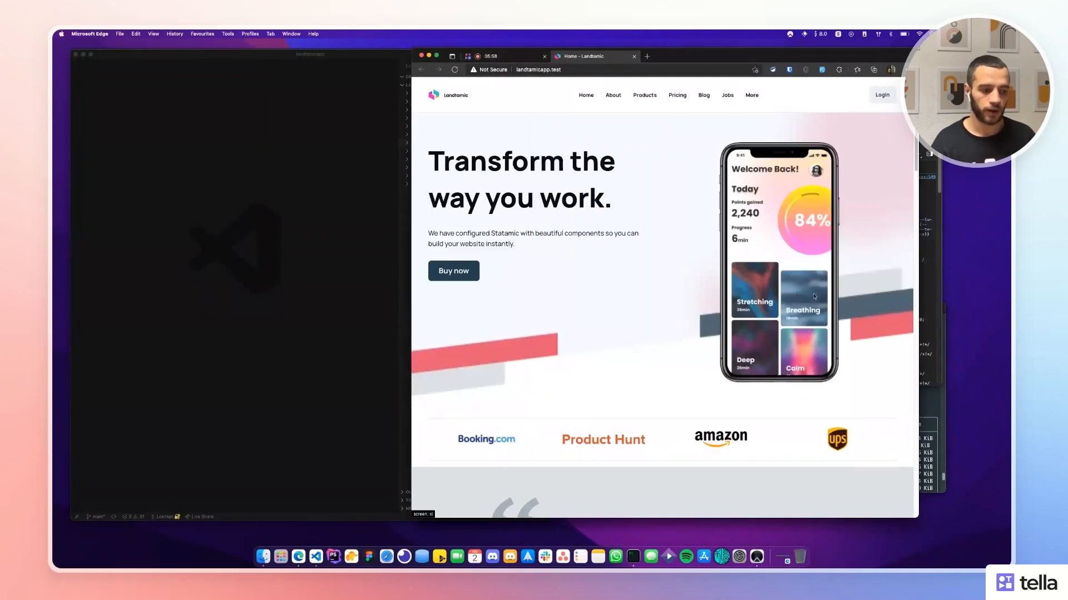
{"action": "left_click", "coordinate": [929, 253]}
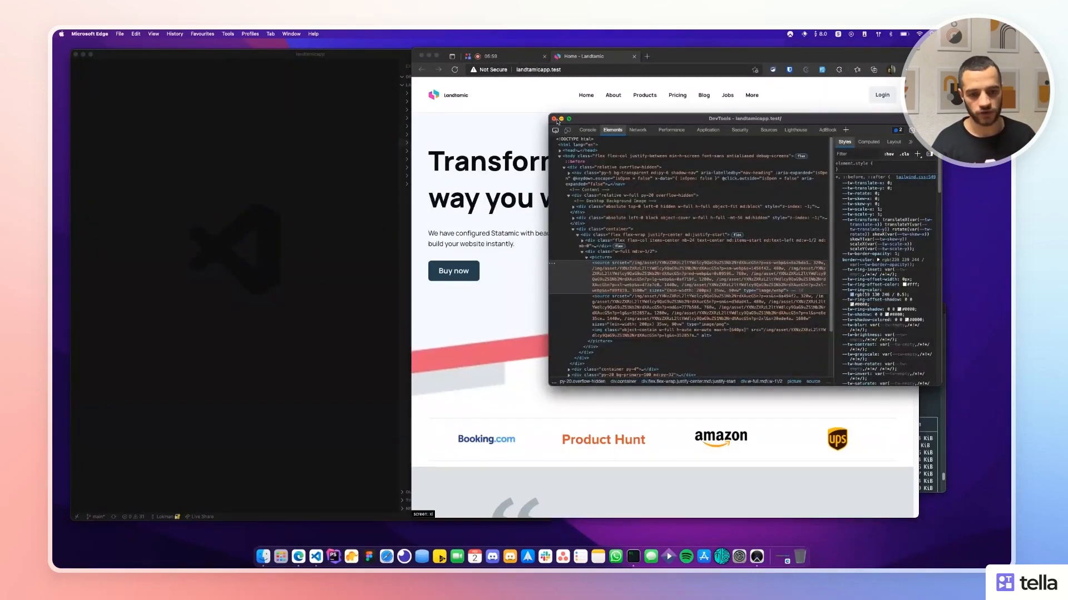
{"action": "left_click", "coordinate": [554, 119]}
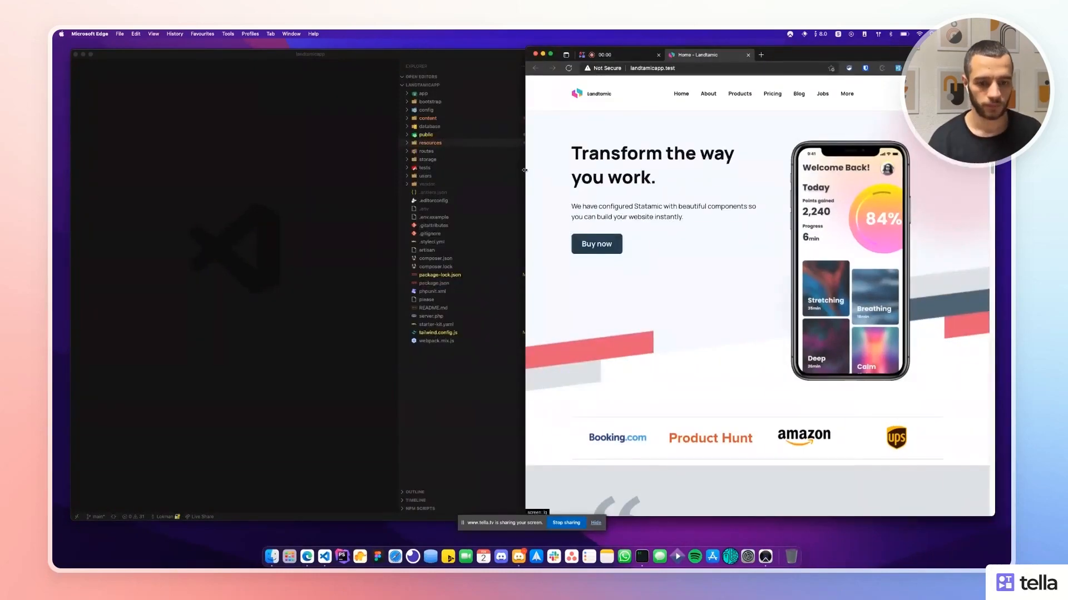
{"action": "left_click_drag", "start_coordinate": [525, 169], "coordinate": [517, 173]}
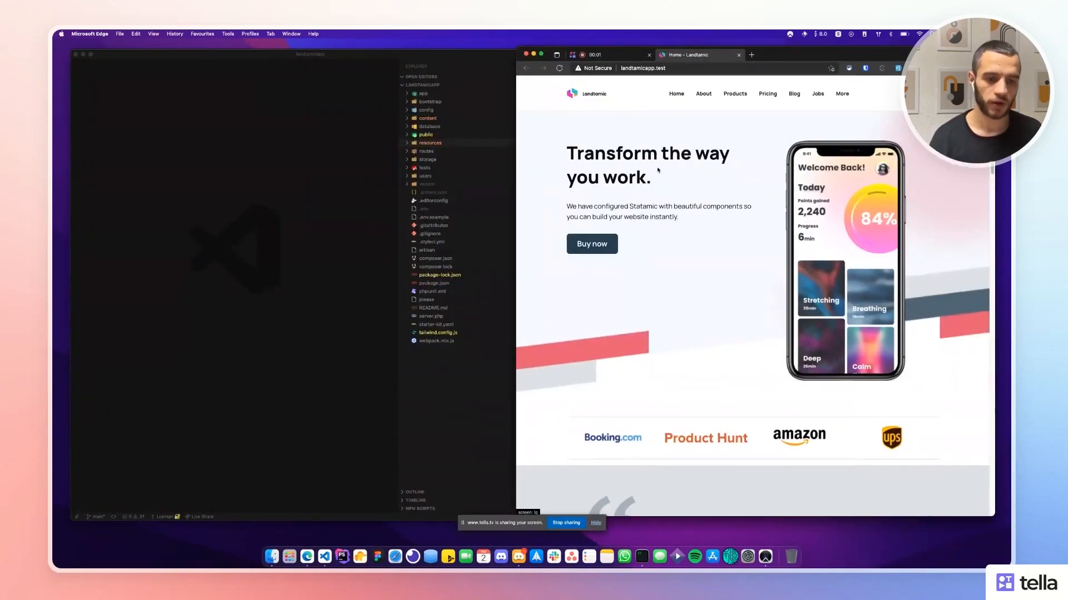
Load github.com/lucky-media/landtamic in a new browser tab.
{"action": "key", "text": "super+t"}
{"action": "type", "text": "lucky"}
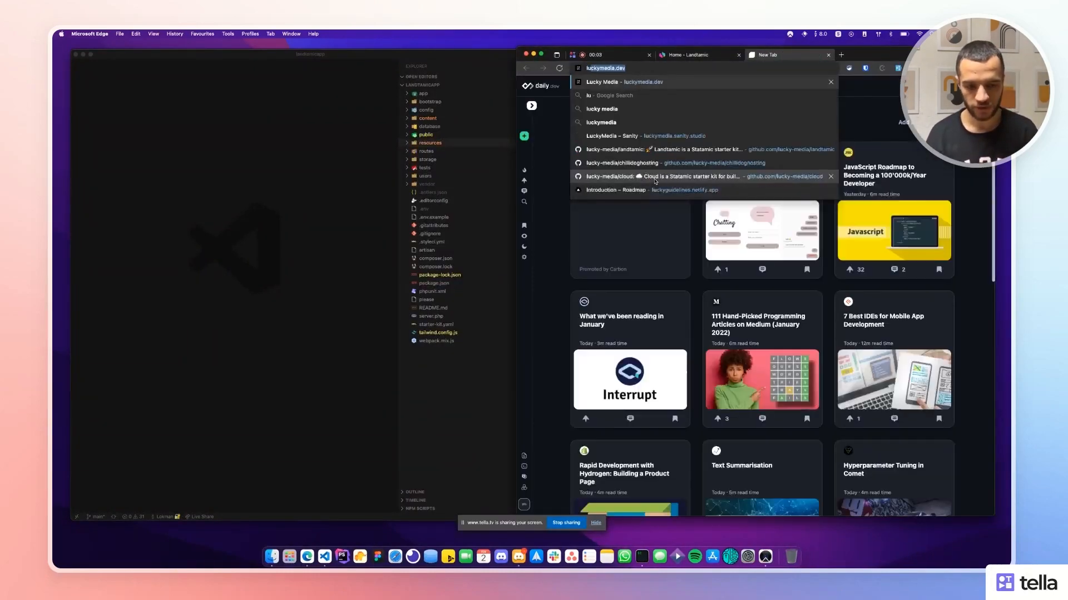
{"action": "key", "text": "BackSpace"}
{"action": "type", "text": "h"}
{"action": "key", "text": "BackSpace"}
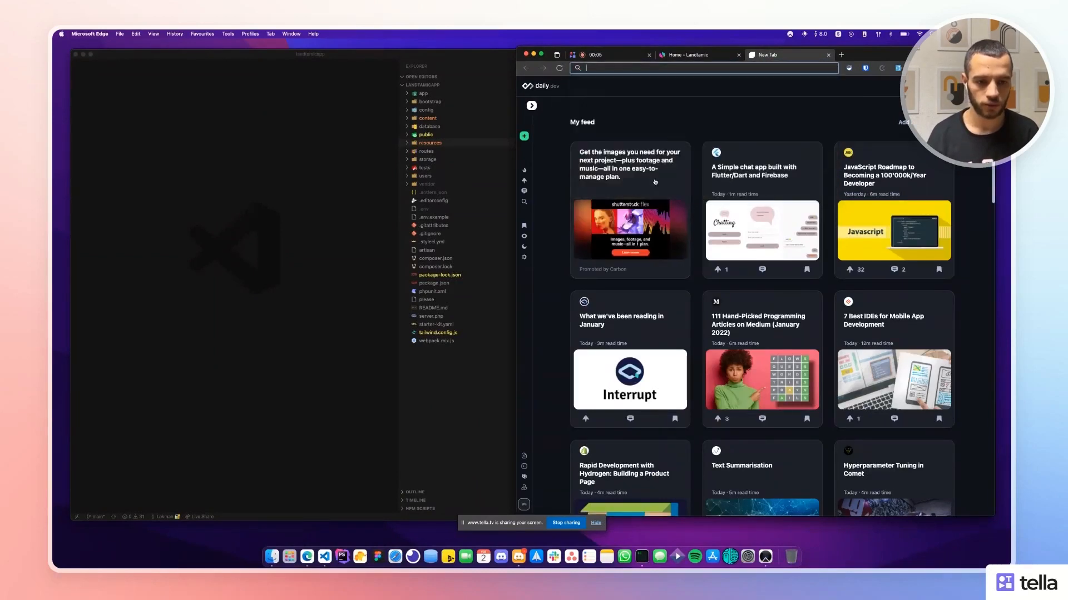
{"action": "type", "text": "hit"}
{"action": "key", "text": "super+a"}
{"action": "type", "text": "github.com/lucky-media;"}
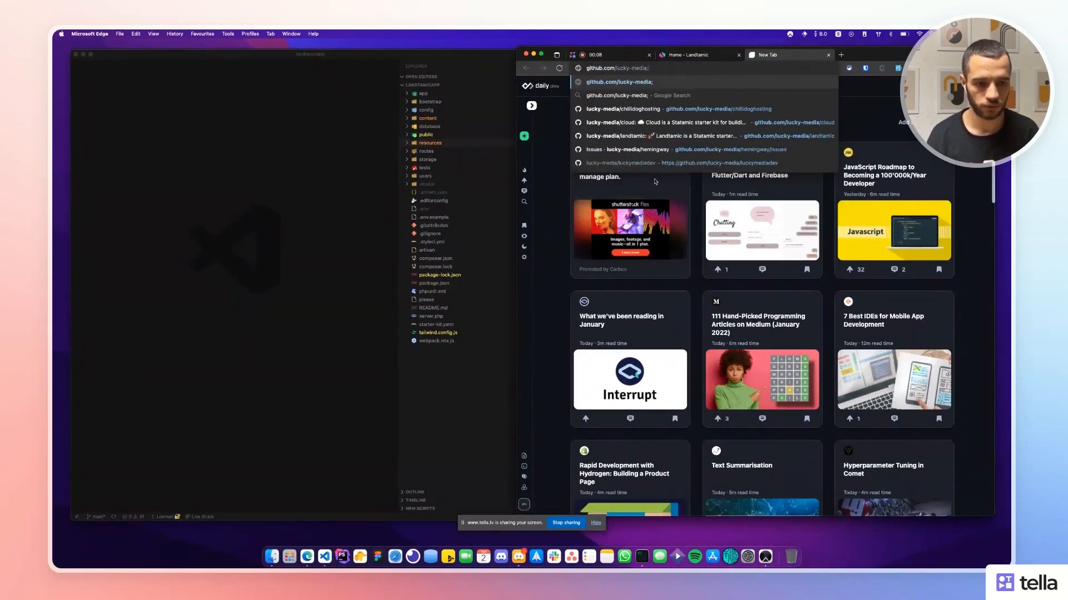
{"action": "key", "text": "BackSpace"}
{"action": "type", "text": "/landtamic"}
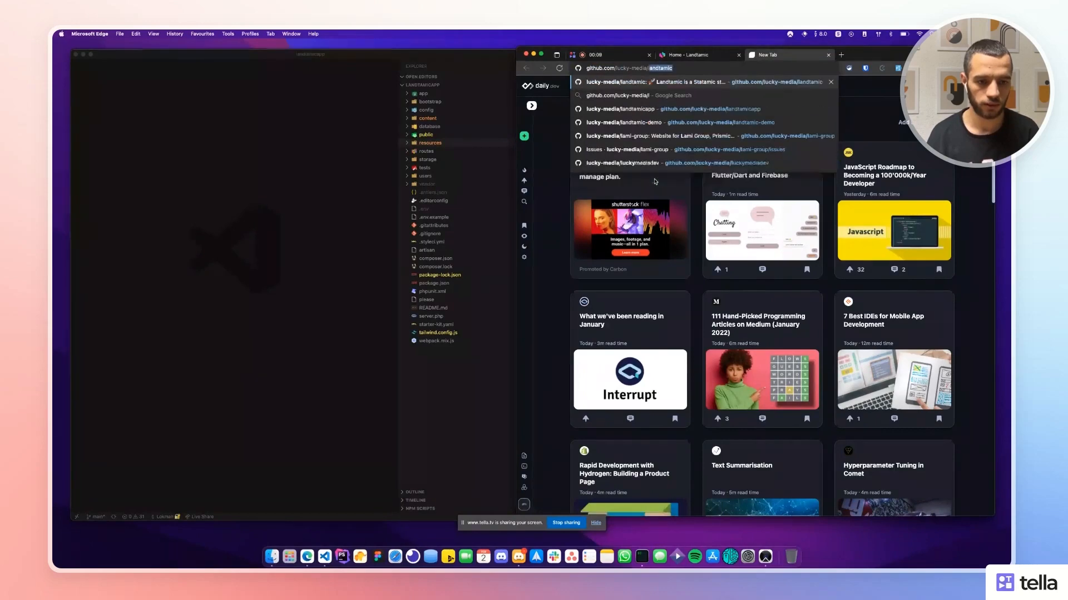
{"action": "key", "text": "Return"}
Follow the Font Source link in the README's Fonts section to the Fontsource homepage.
{"action": "scroll", "coordinate": [611, 325], "scroll_direction": "down", "scroll_amount": 20}
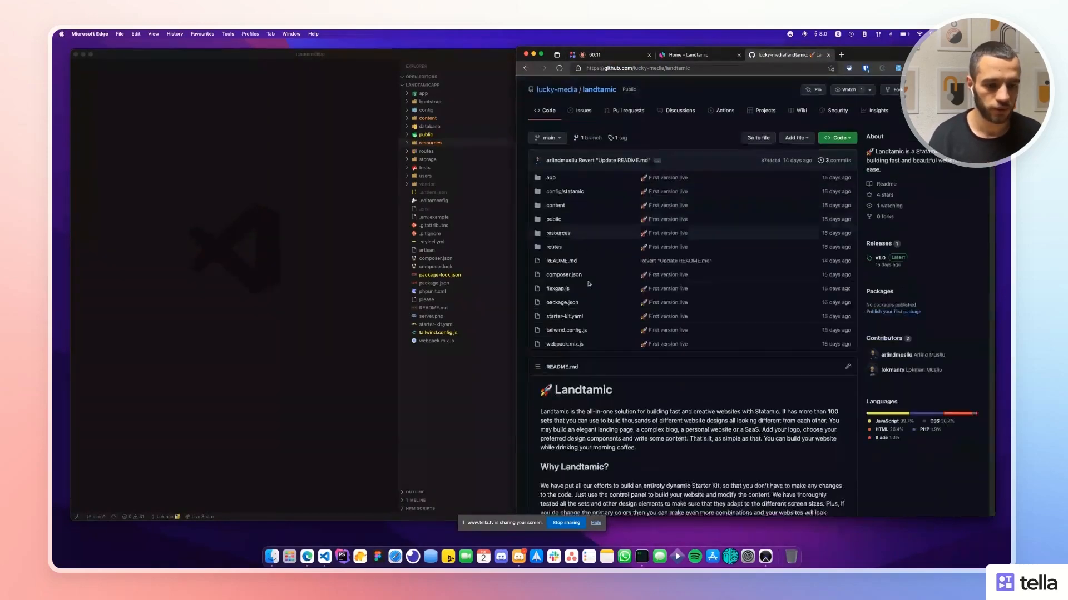
{"action": "scroll", "coordinate": [612, 325], "scroll_direction": "up", "scroll_amount": 5}
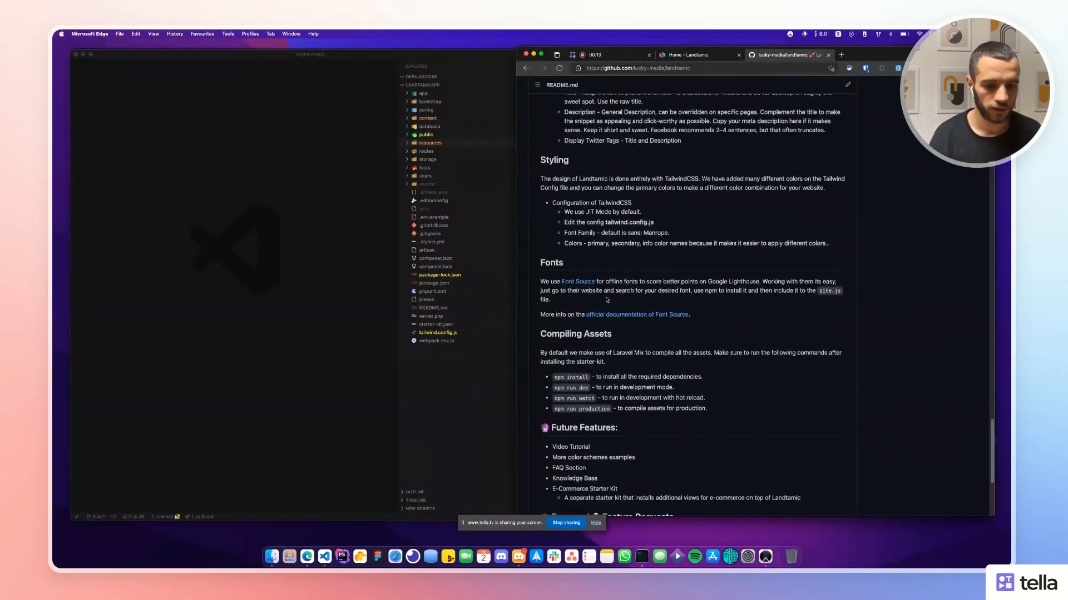
{"action": "left_click", "coordinate": [562, 285]}
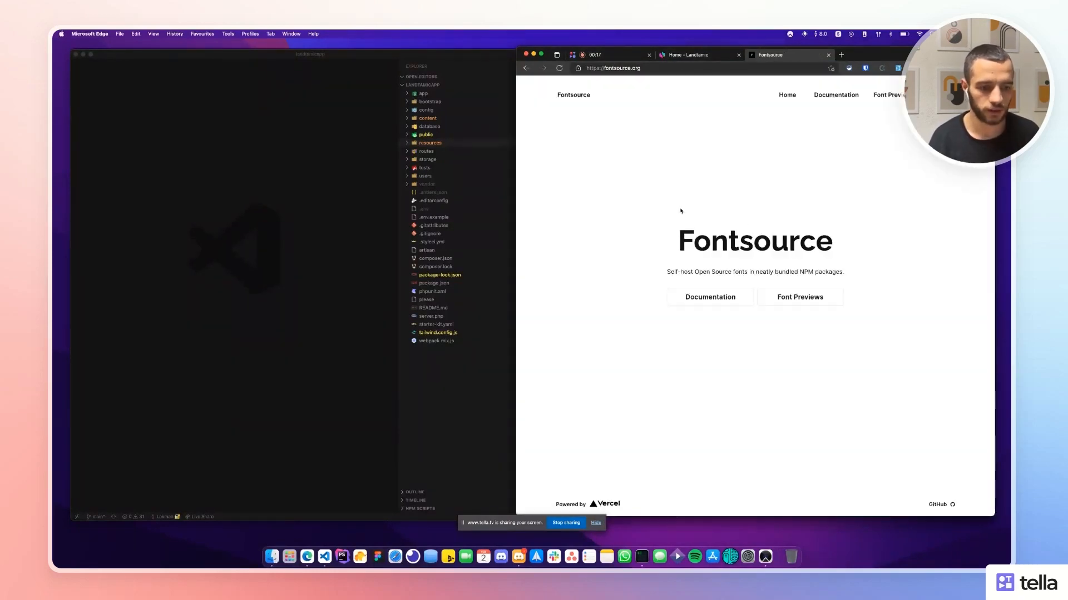
Search Fontsource's font previews for 'Popp' and open the Poppins font page.
{"action": "left_click", "coordinate": [820, 301]}
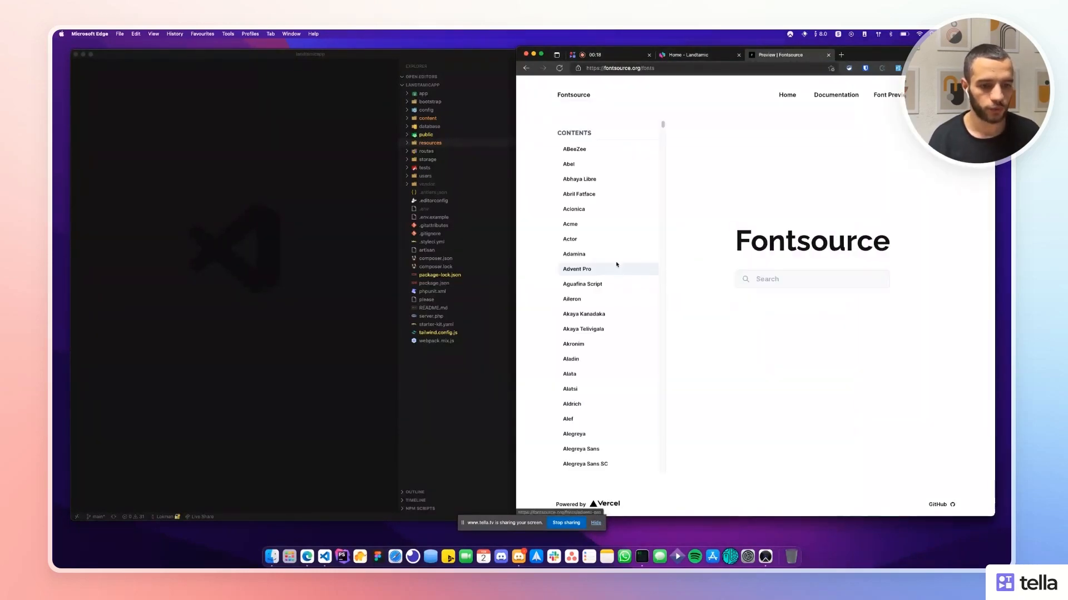
{"action": "left_click", "coordinate": [777, 279]}
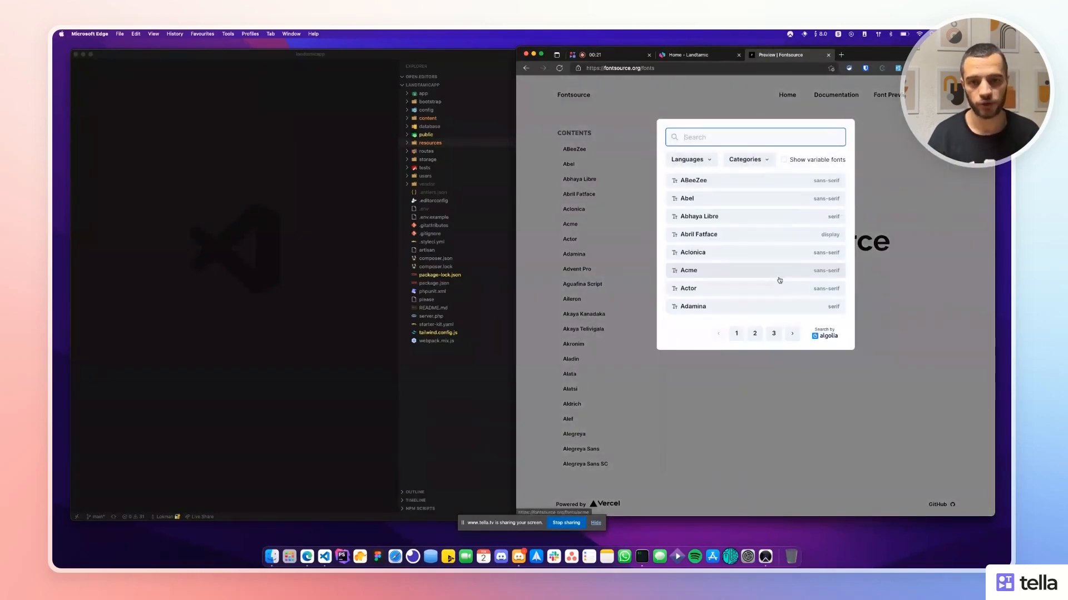
{"action": "type", "text": "Popp"}
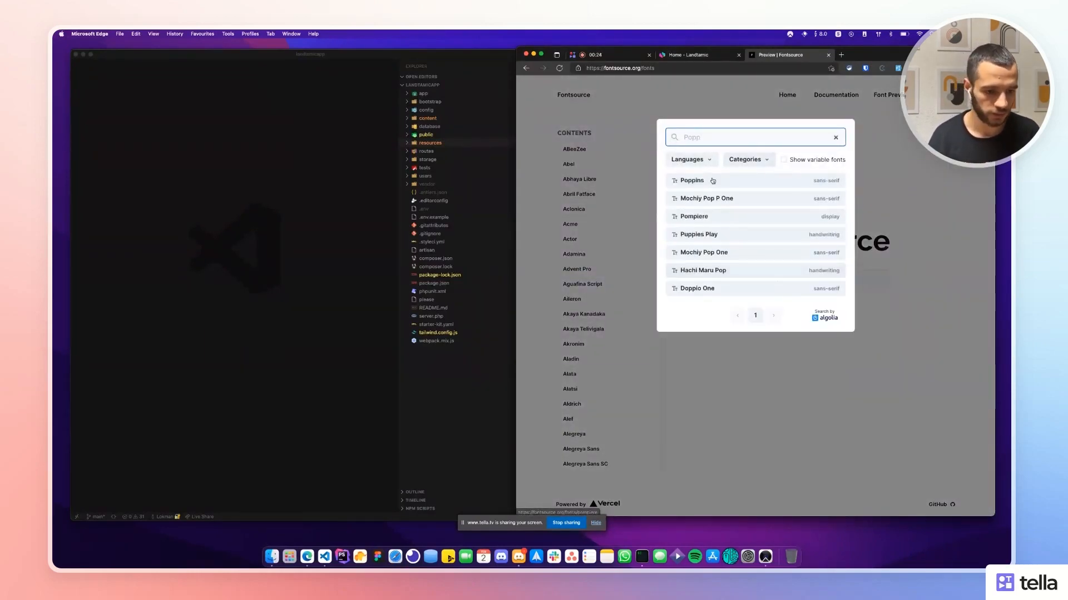
{"action": "key", "text": "Return"}
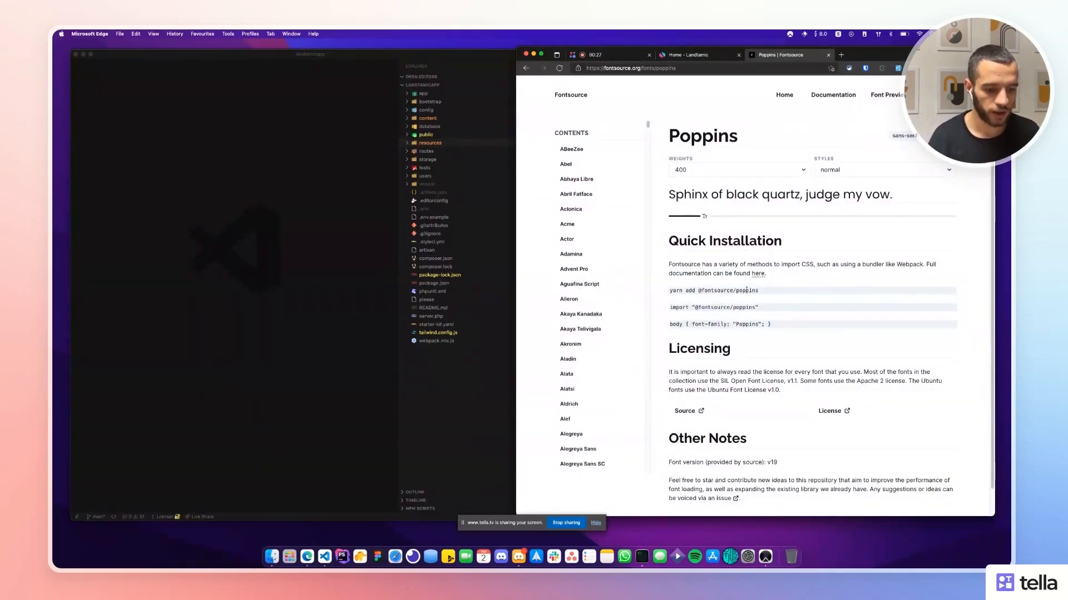
{"action": "left_click_drag", "start_coordinate": [772, 293], "coordinate": [720, 291]}
{"action": "key", "text": "super+c"}
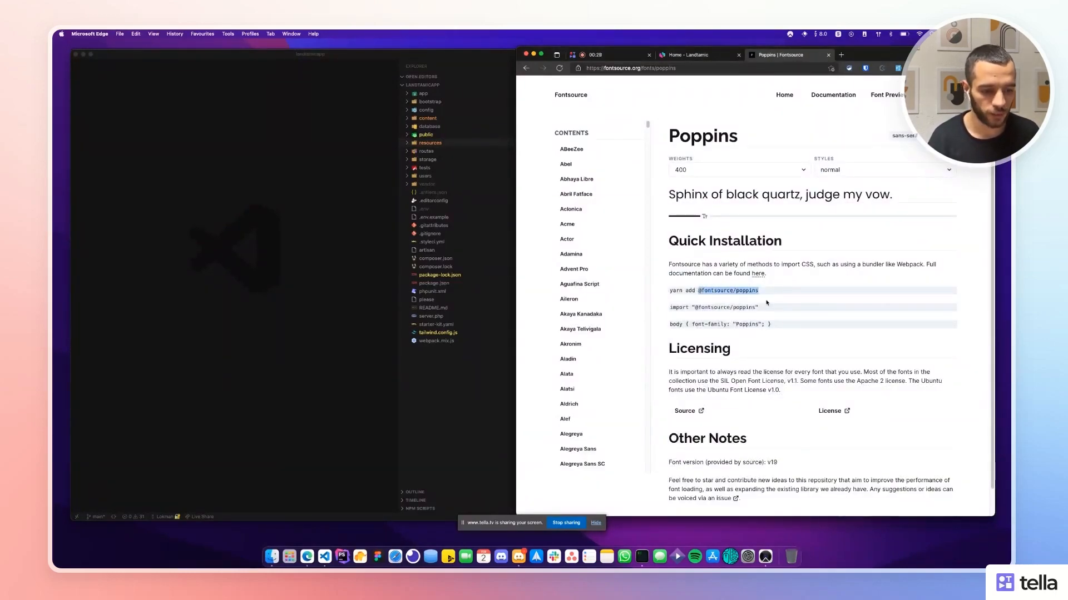
{"action": "key", "text": "super+Tab"}
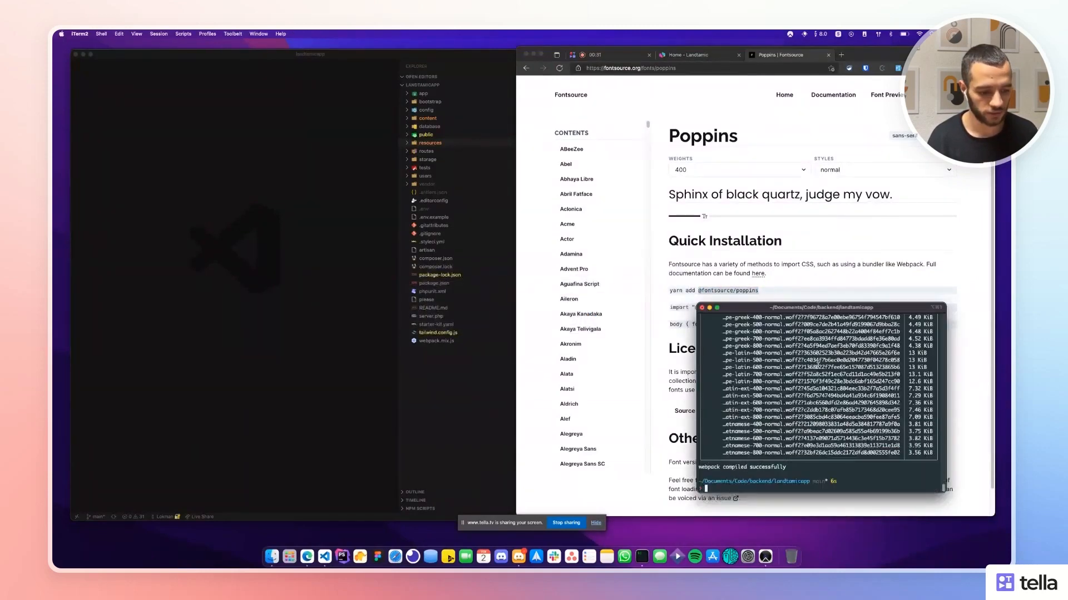
{"action": "type", "text": "npm i"}
{"action": "key", "text": "super+v"}
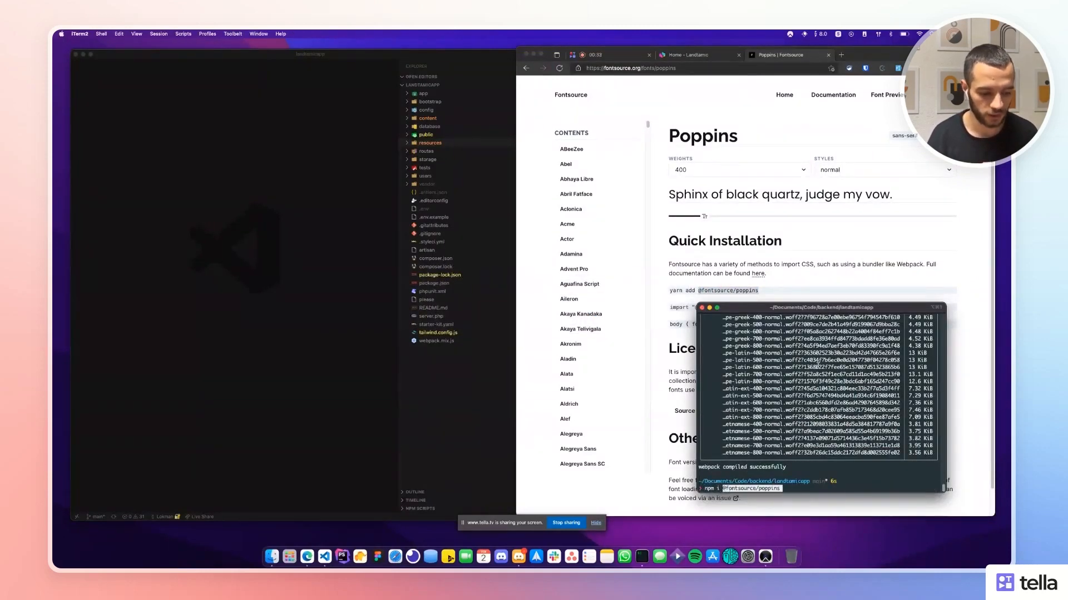
{"action": "key", "text": "Return"}
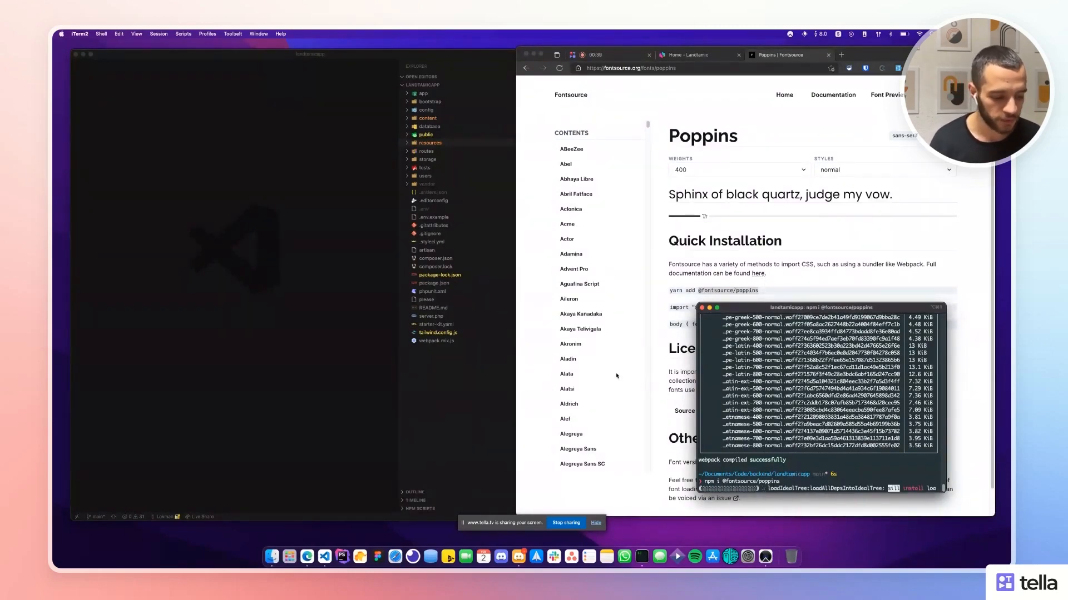
{"action": "left_click", "coordinate": [239, 315]}
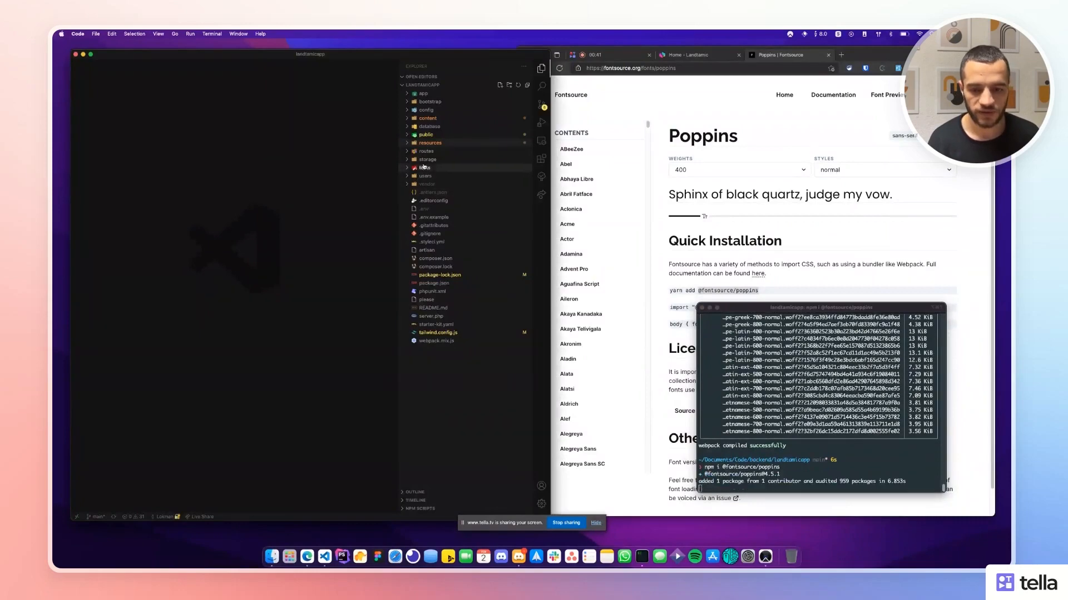
In resources/js/site.js, replace every manrope import with poppins and save.
{"action": "left_click", "coordinate": [429, 143]}
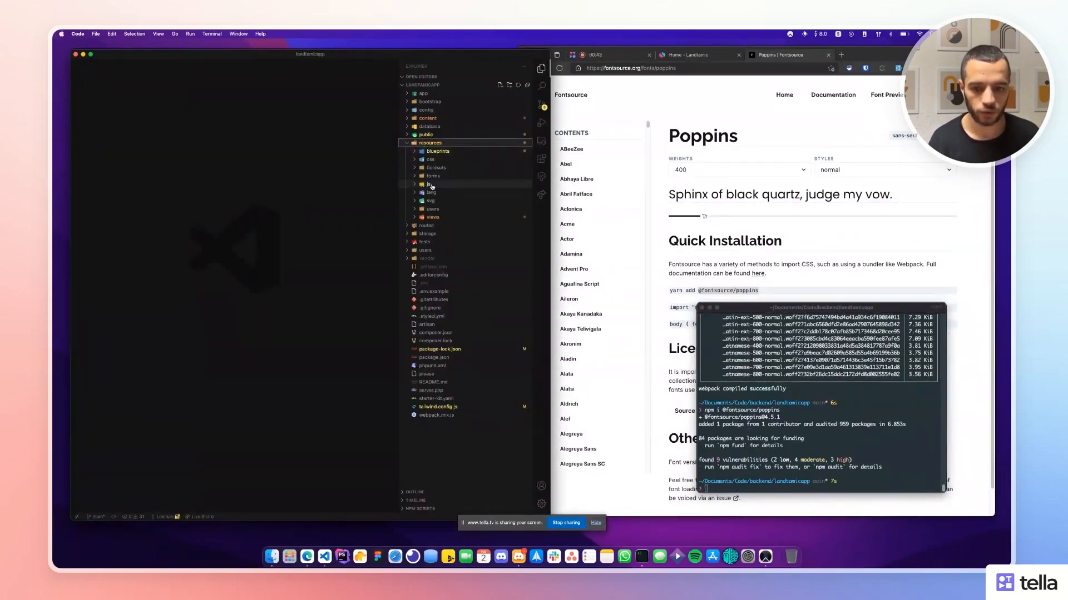
{"action": "left_click", "coordinate": [432, 186]}
{"action": "left_click", "coordinate": [440, 201]}
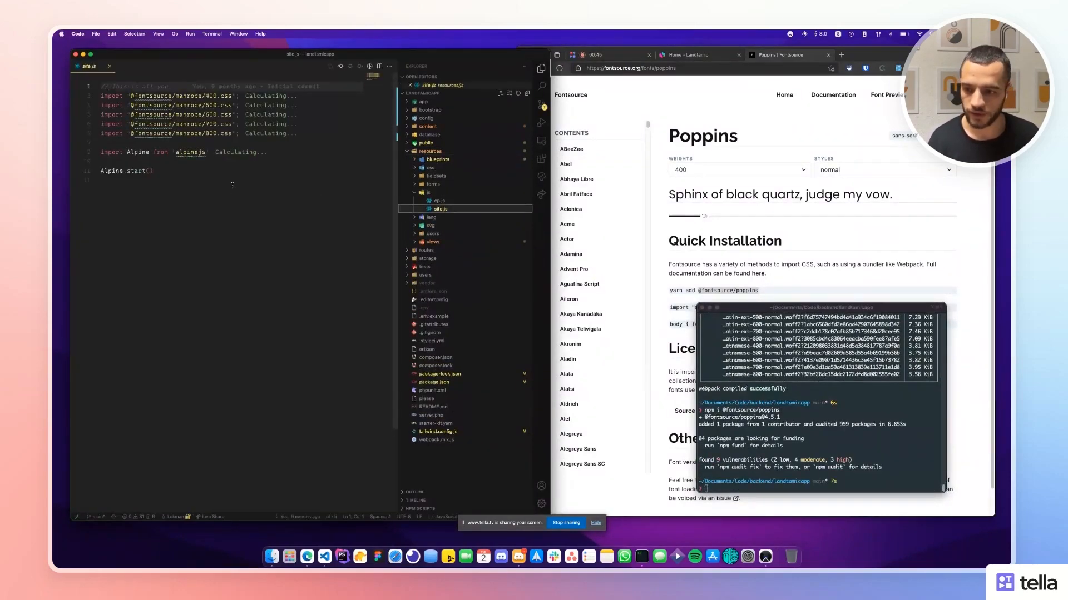
{"action": "double_click", "coordinate": [189, 96]}
{"action": "key", "text": "super+d"}
{"action": "key", "text": "super+d"}
{"action": "key", "text": "super+d"}
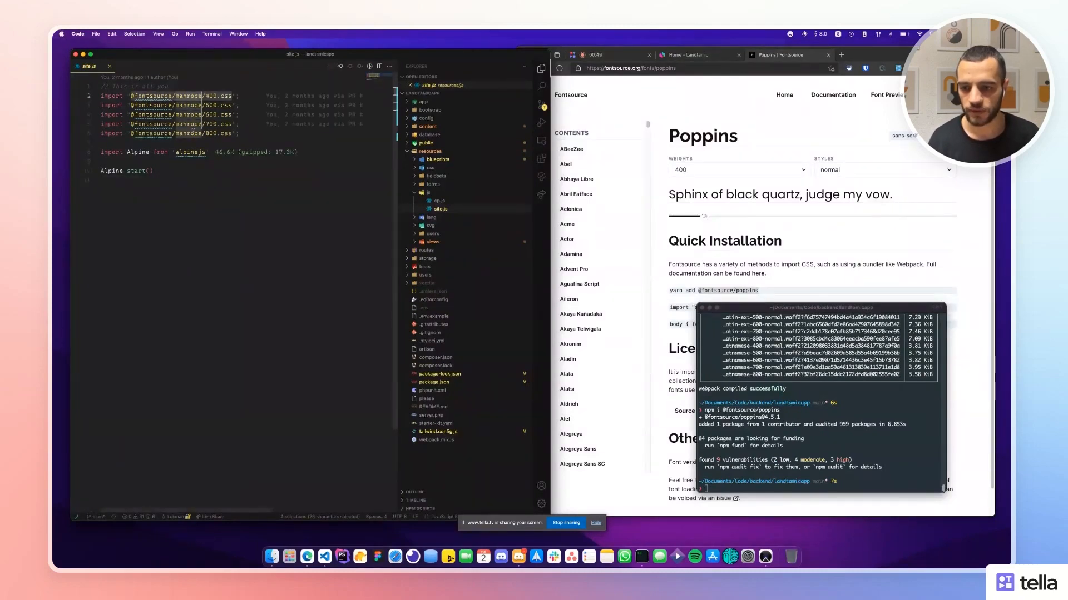
{"action": "key", "text": "super+d"}
{"action": "type", "text": "popp"}
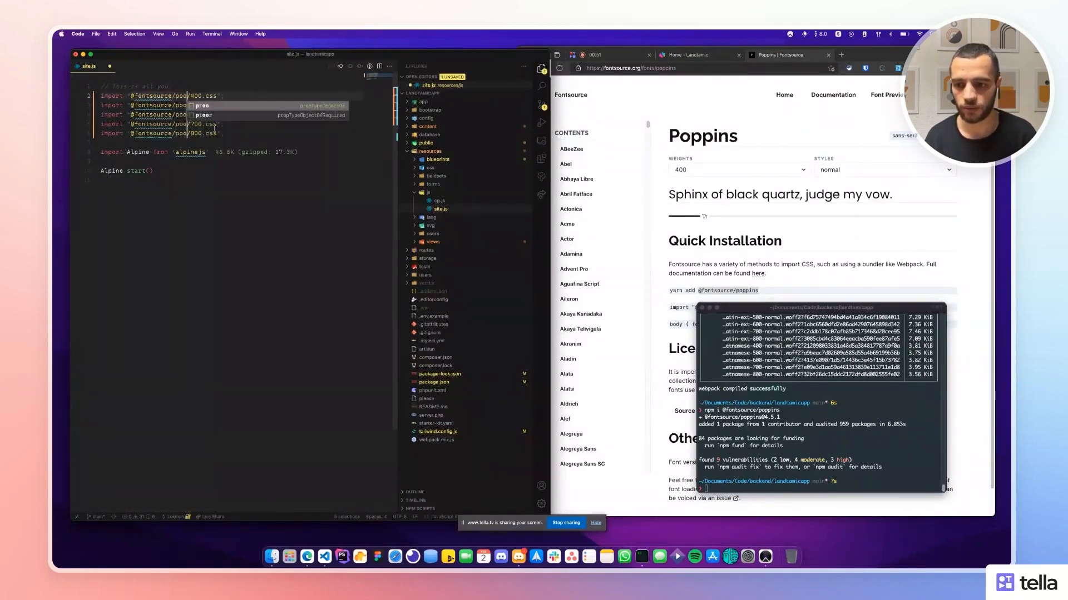
{"action": "type", "text": "ins"}
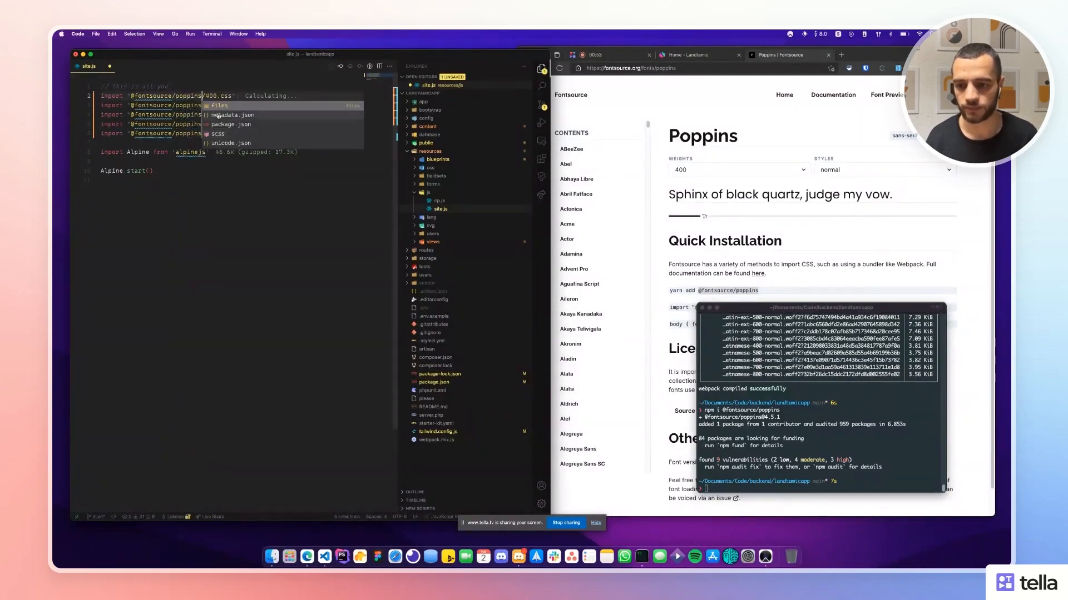
{"action": "key", "text": "super+s"}
{"action": "key", "text": "super+Down"}
Clear the iTerm2 terminal output.
{"action": "left_click", "coordinate": [742, 353]}
{"action": "type", "text": "c"}
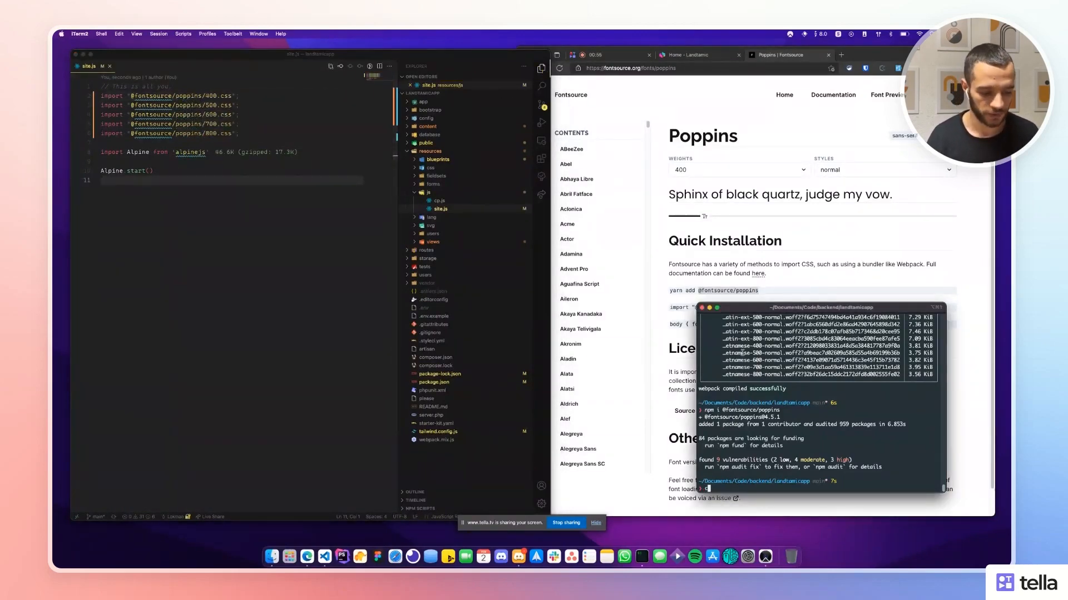
{"action": "type", "text": "lear"}
{"action": "key", "text": "Return"}
{"action": "type", "text": "clear"}
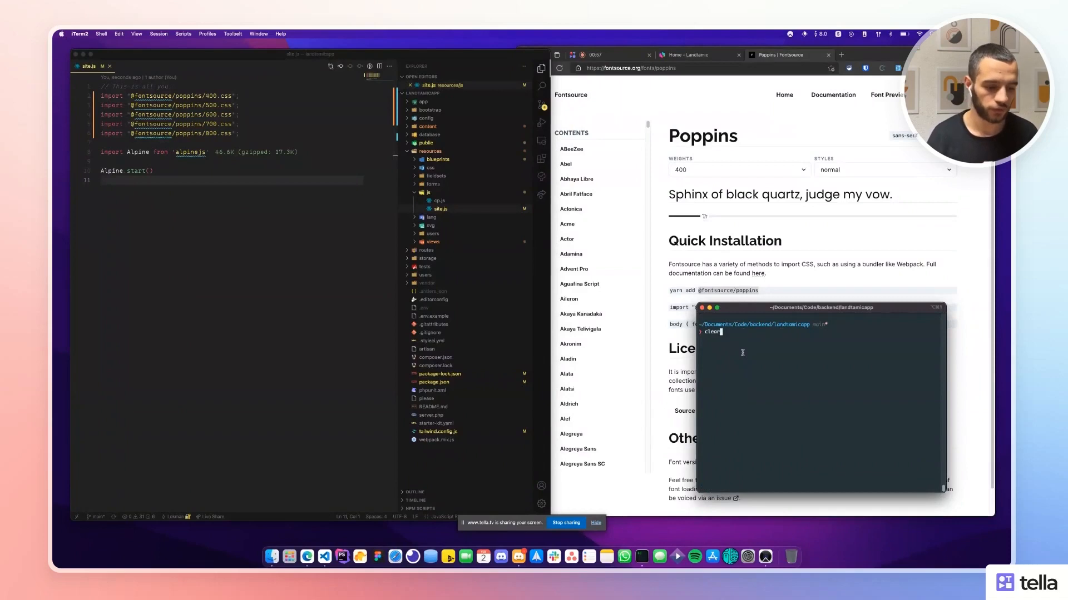
Change the sans fontFamily in tailwind.config.js from Manrope to 'Poppins', save and close.
{"action": "left_click", "coordinate": [305, 218]}
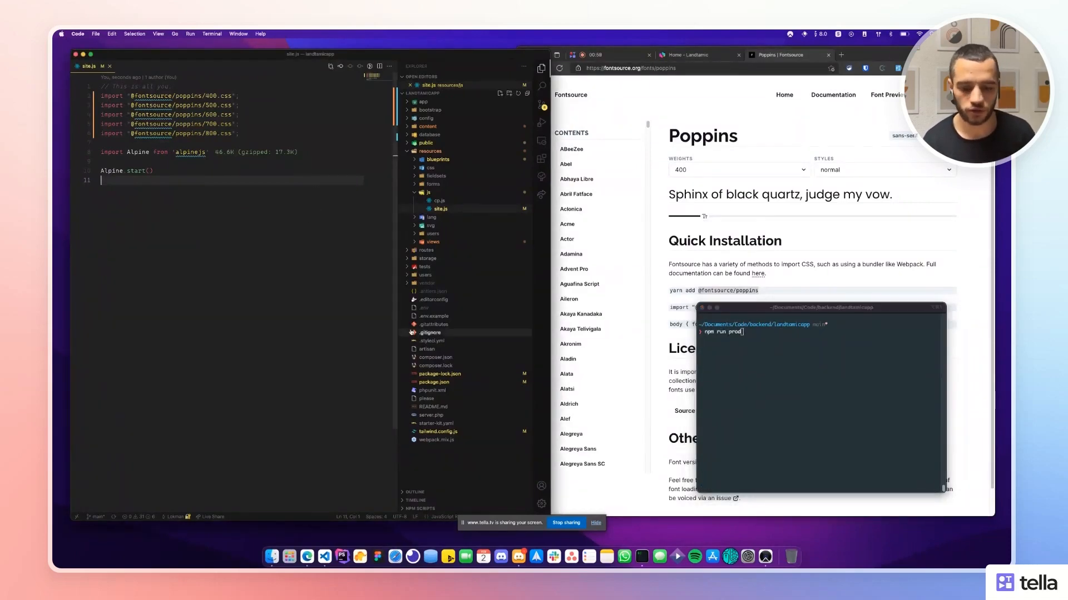
{"action": "left_click", "coordinate": [430, 433]}
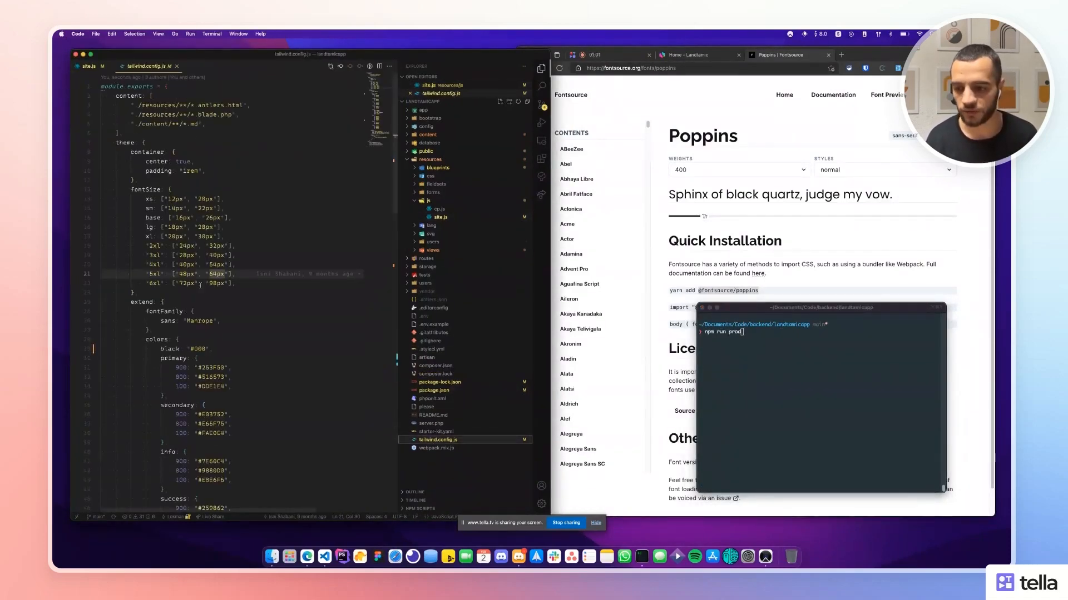
{"action": "double_click", "coordinate": [193, 321]}
{"action": "type", "text": "Poppin"}
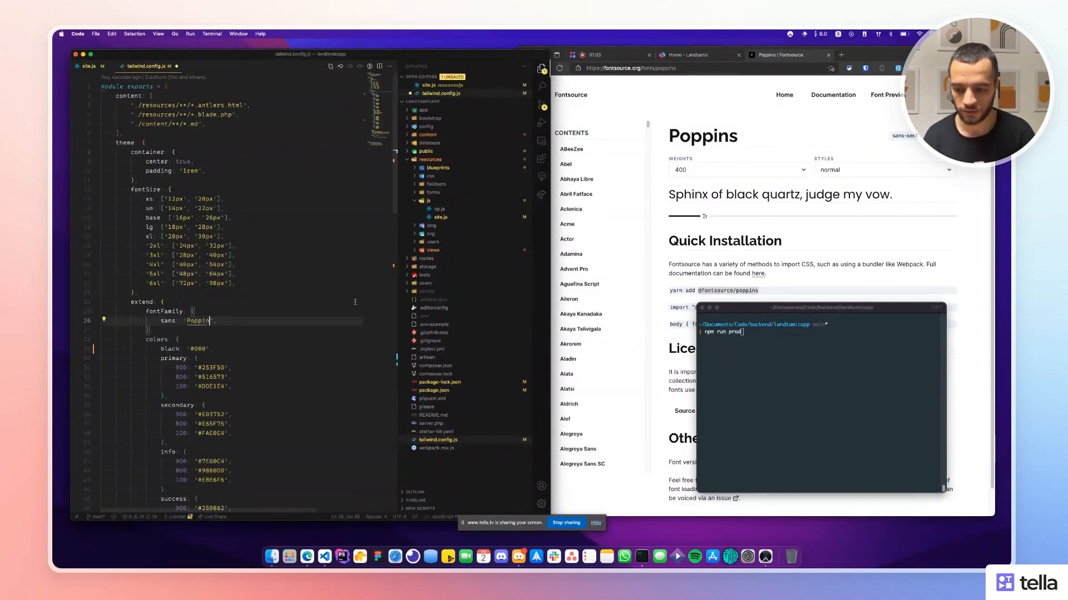
{"action": "type", "text": "s"}
{"action": "key", "text": "super+s"}
{"action": "key", "text": "super+w"}
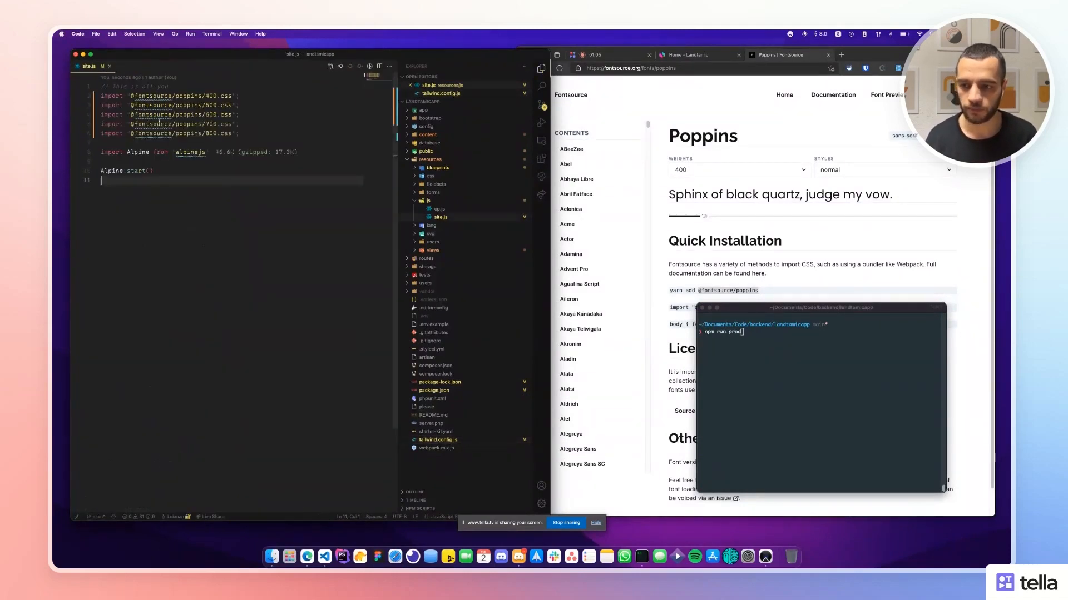
Look over the last site.js import line, then switch back to iTerm2.
{"action": "left_click_drag", "start_coordinate": [169, 133], "coordinate": [187, 143]}
{"action": "left_click", "coordinate": [666, 339]}
{"action": "left_click", "coordinate": [743, 352]}
{"action": "key", "text": "super+Tab"}
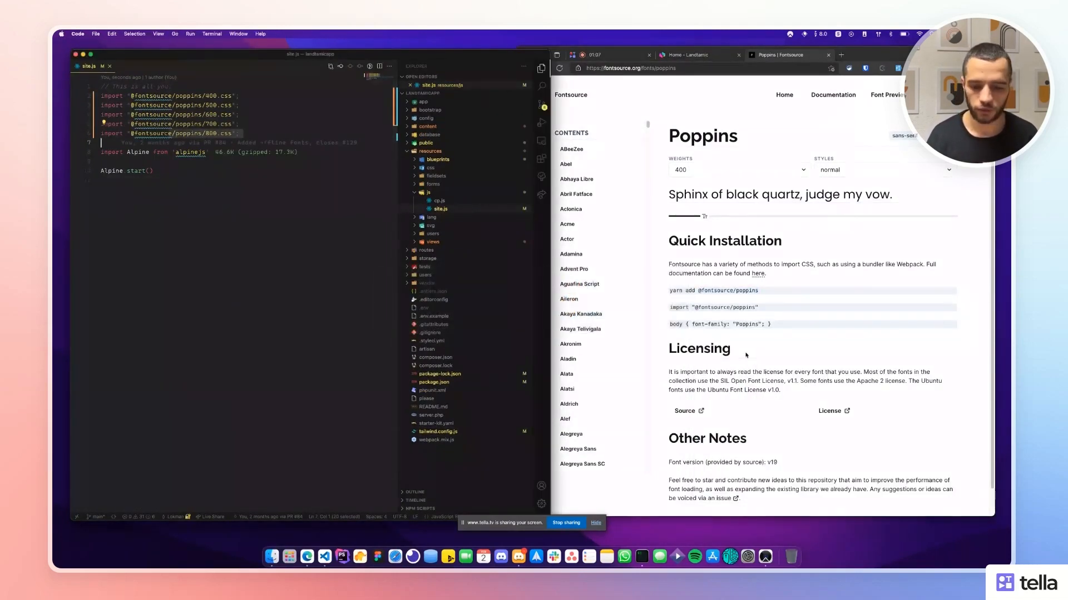
{"action": "key", "text": "super+Tab"}
{"action": "key", "text": "Tab"}
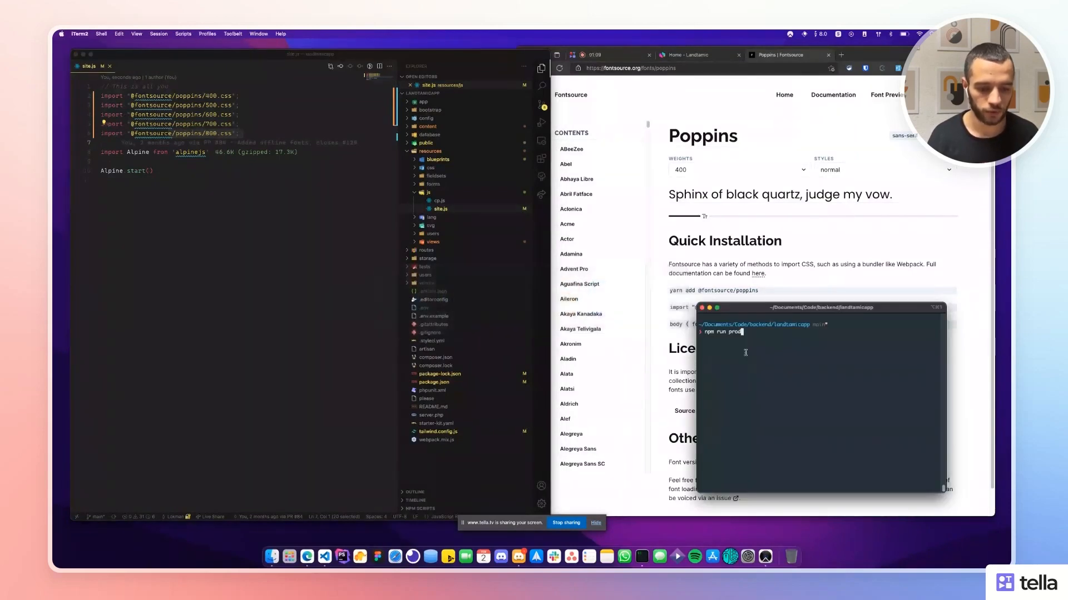
Run npm run dev and check the compiled Poppins woff2 files in the build output.
{"action": "type", "text": "npm run dev"}
{"action": "key", "text": "Return"}
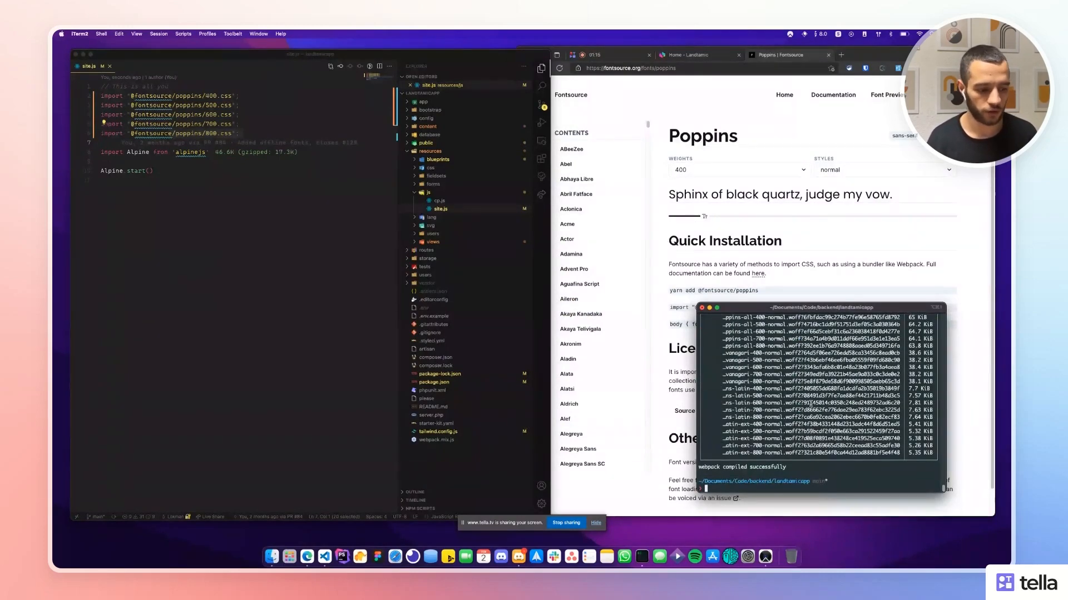
{"action": "scroll", "coordinate": [810, 404], "scroll_direction": "up", "scroll_amount": 2}
{"action": "left_click_drag", "start_coordinate": [747, 355], "coordinate": [762, 382]}
{"action": "left_click", "coordinate": [773, 230]}
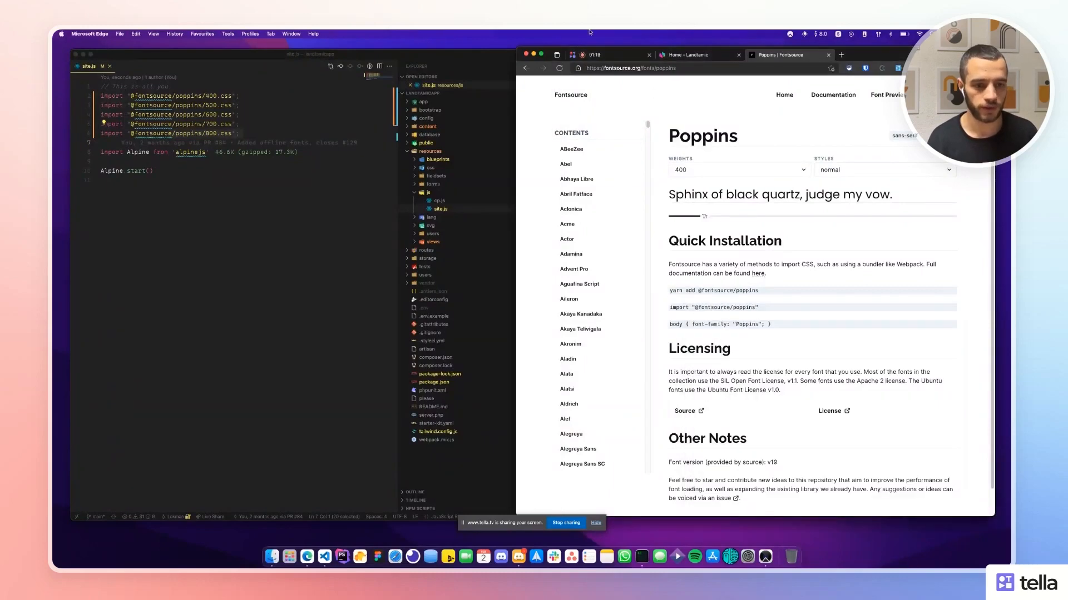
Reload the Home - Landtamic tab and scroll to confirm the headings and text now use Poppins.
{"action": "left_click", "coordinate": [701, 56]}
{"action": "left_click", "coordinate": [598, 244]}
{"action": "key", "text": "super+w"}
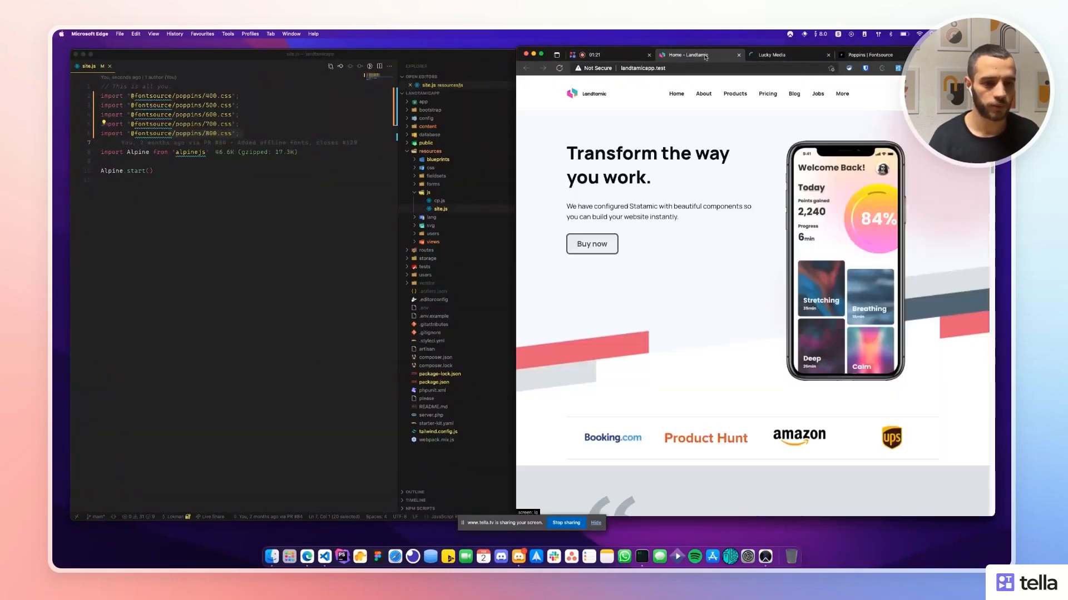
{"action": "key", "text": "super+r"}
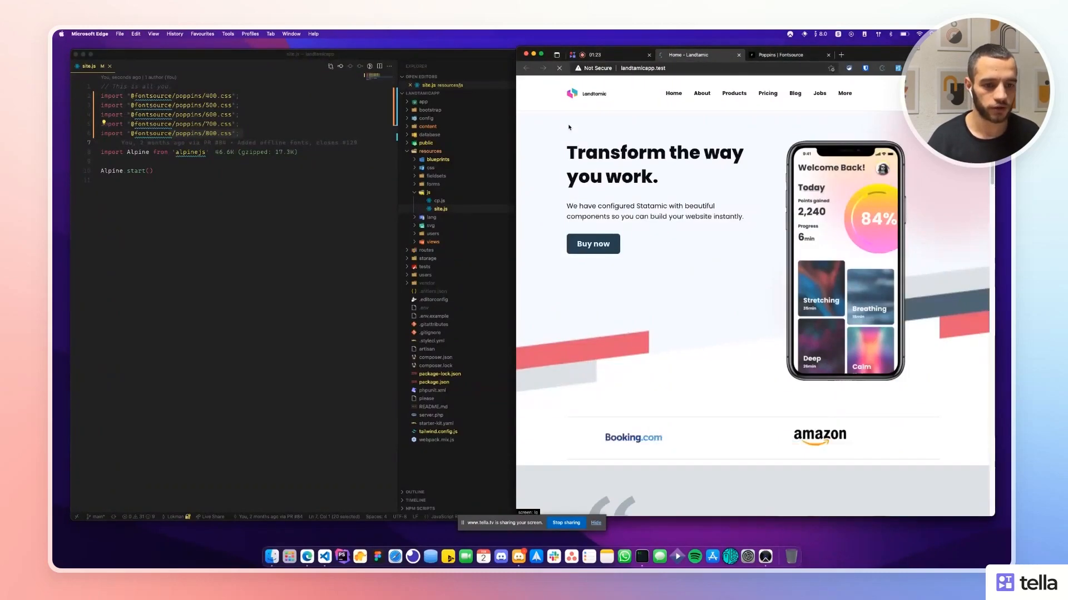
{"action": "left_click_drag", "start_coordinate": [565, 149], "coordinate": [699, 179]}
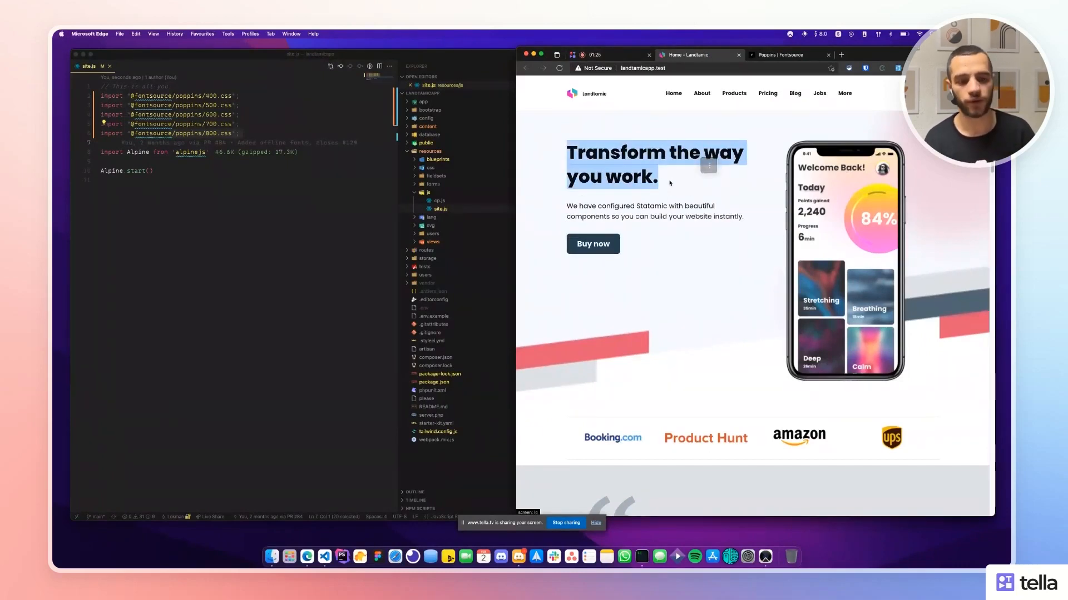
{"action": "left_click", "coordinate": [731, 209]}
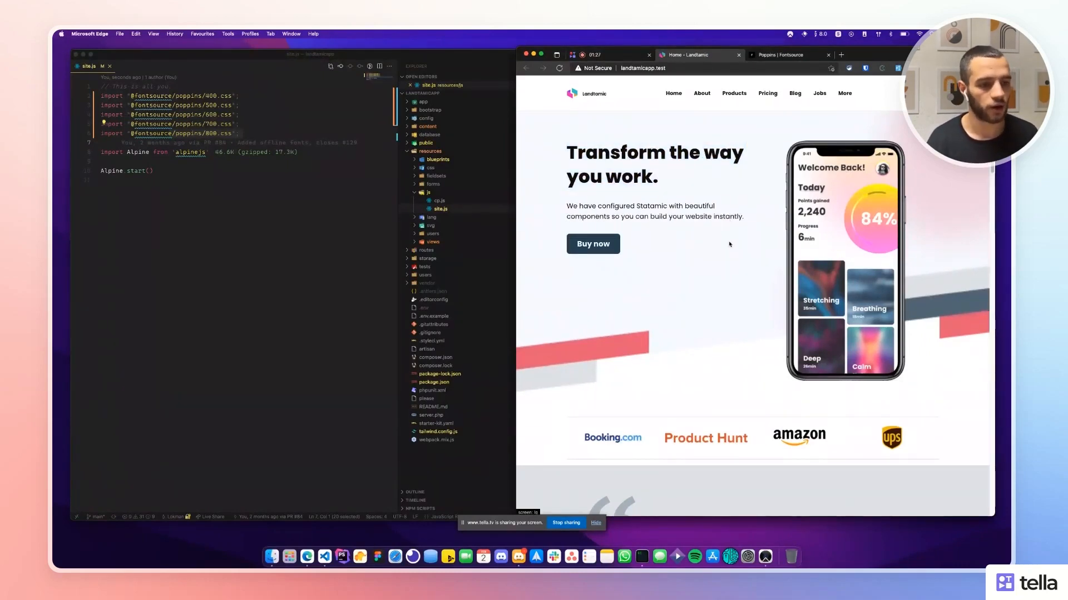
{"action": "scroll", "coordinate": [695, 214], "scroll_direction": "down", "scroll_amount": 10}
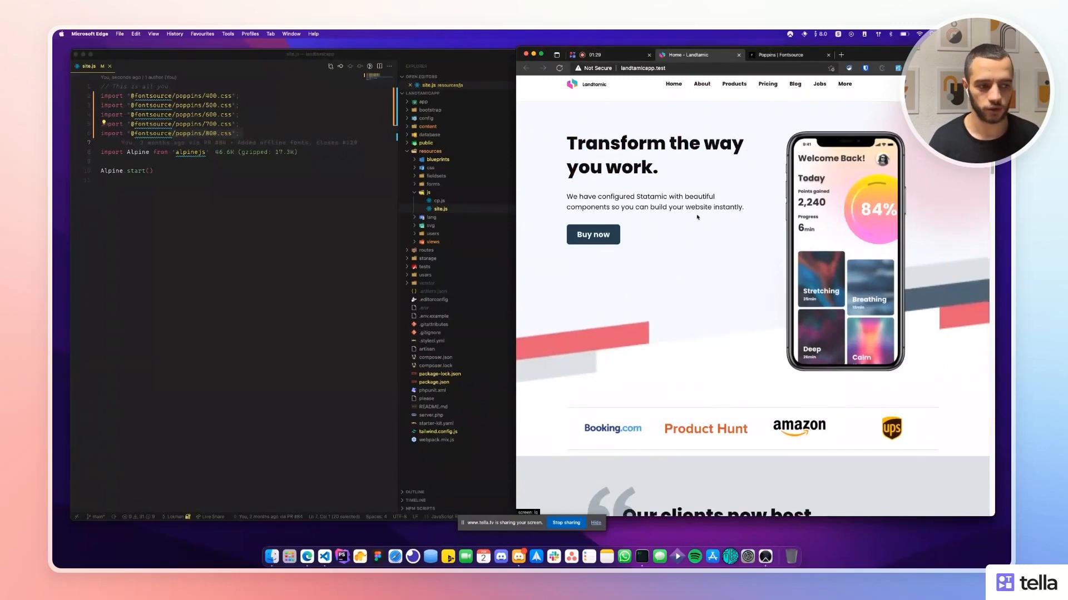